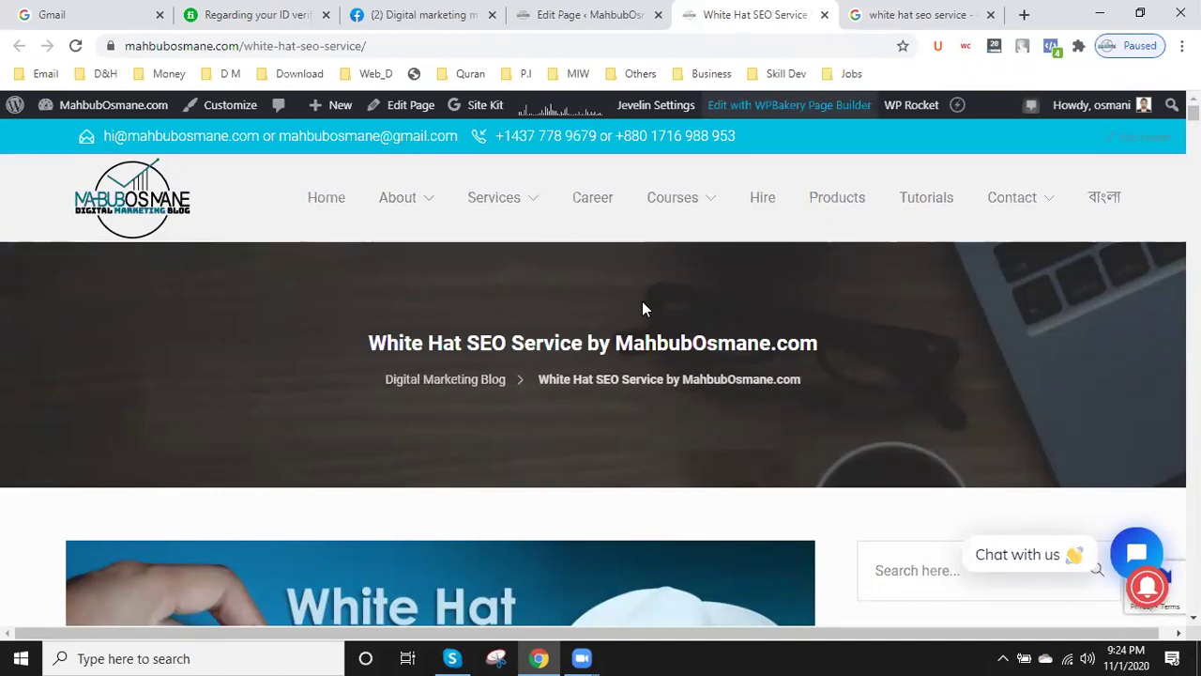
- Scroll through the live White Hat SEO Service page, then bring up its page editor
scroll(429, 335, "down", 1)
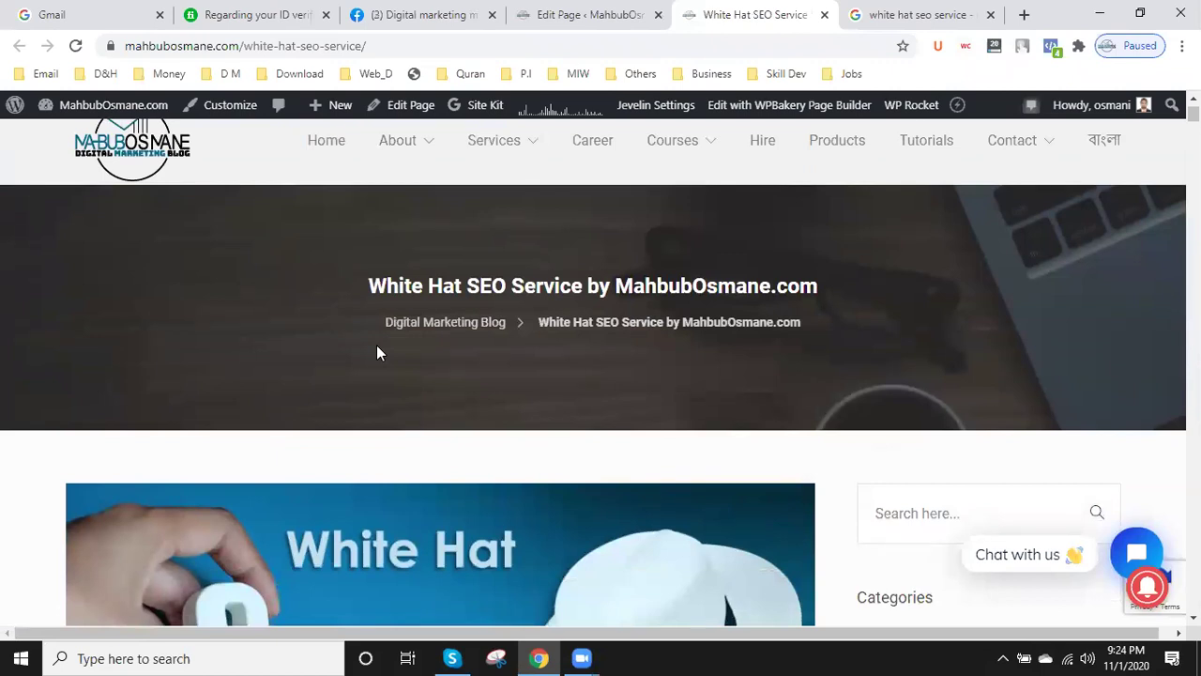
scroll(377, 349, "down", 2)
scroll(378, 353, "down", 1)
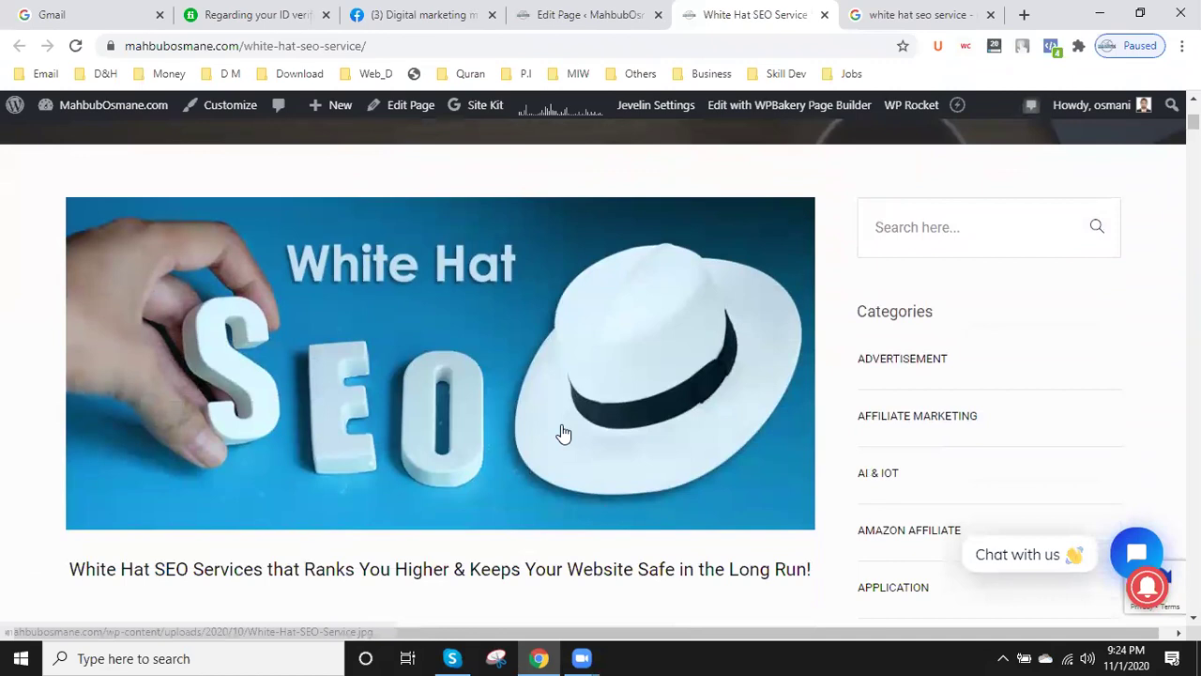
scroll(563, 433, "down", 1)
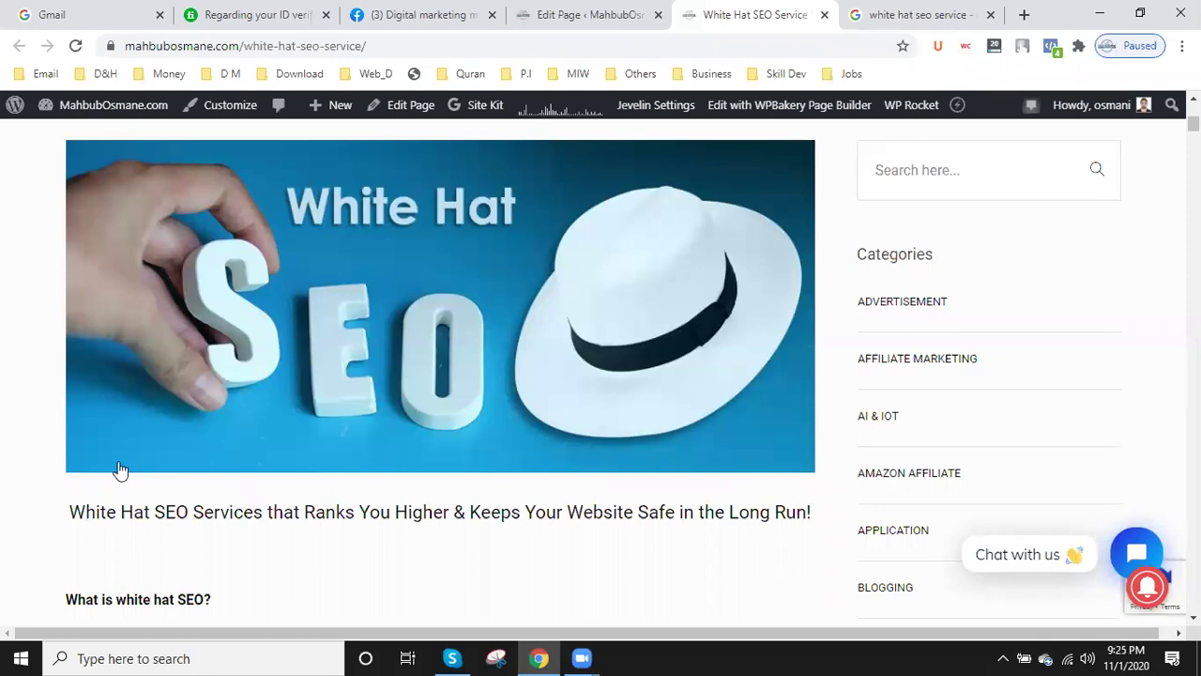
scroll(148, 420, "down", 8)
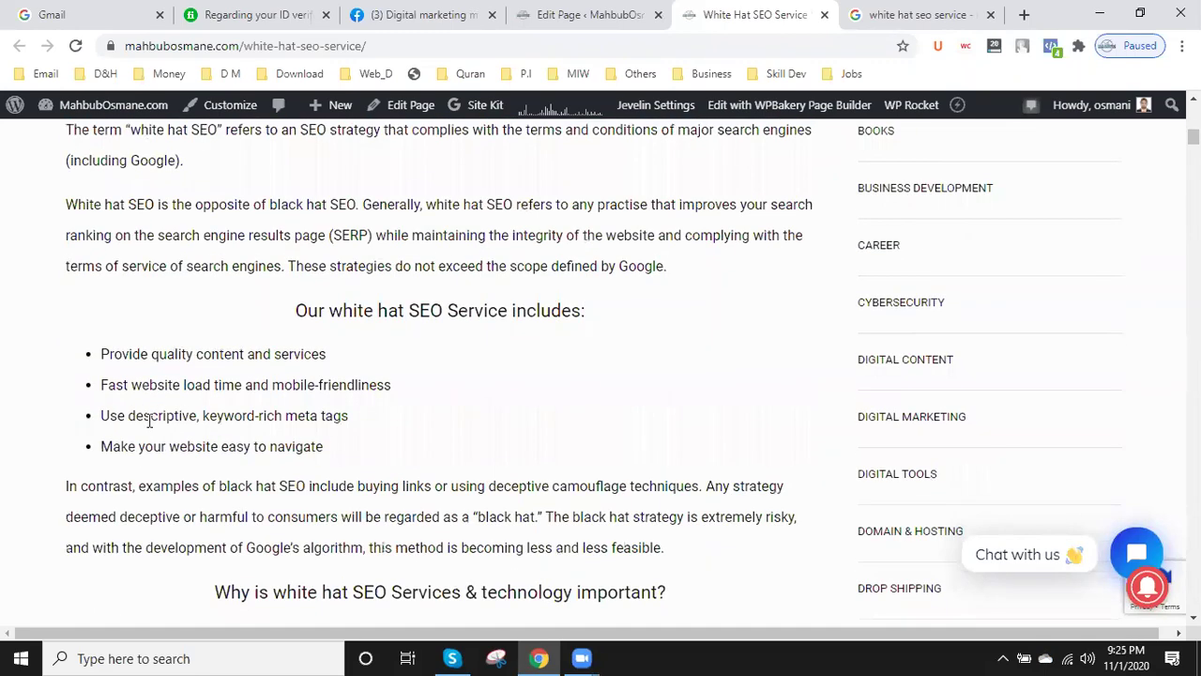
scroll(149, 420, "down", 4)
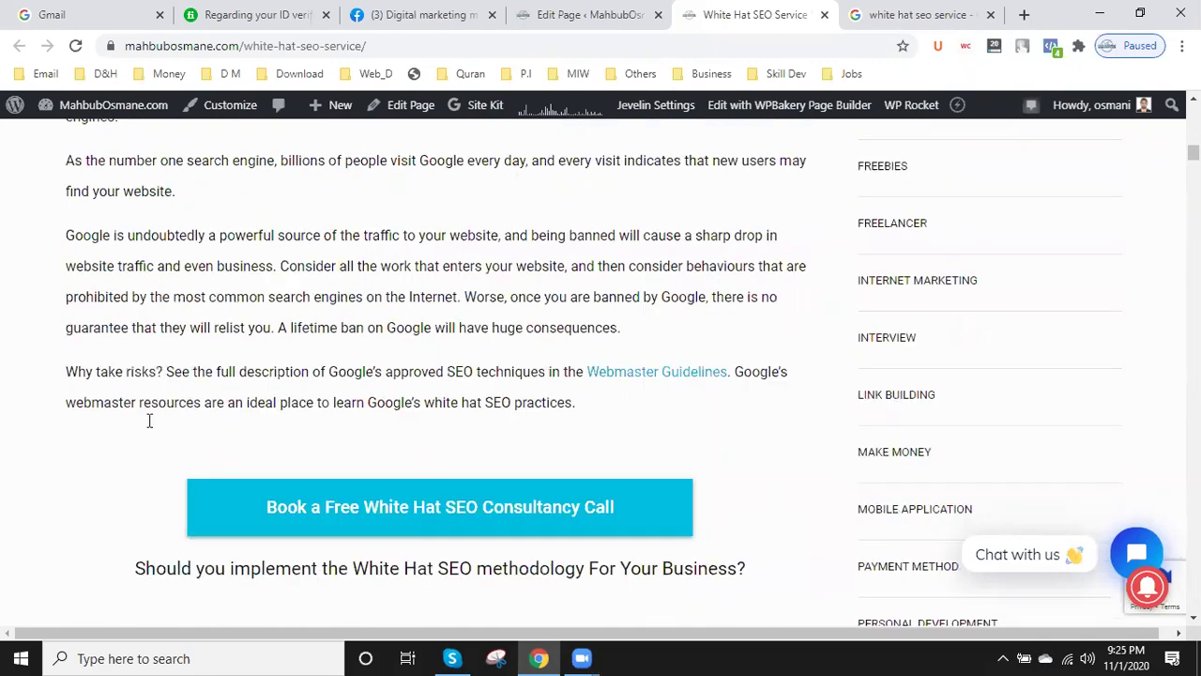
scroll(148, 423, "down", 5)
scroll(151, 426, "up", 5)
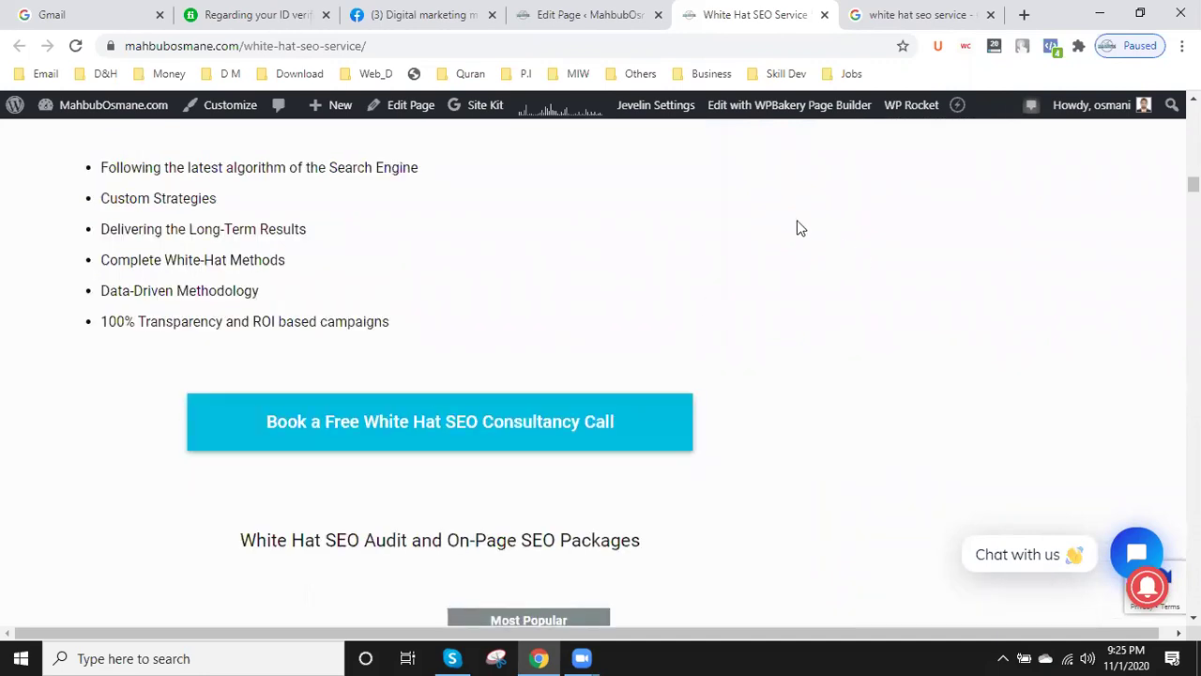
left_click(597, 8)
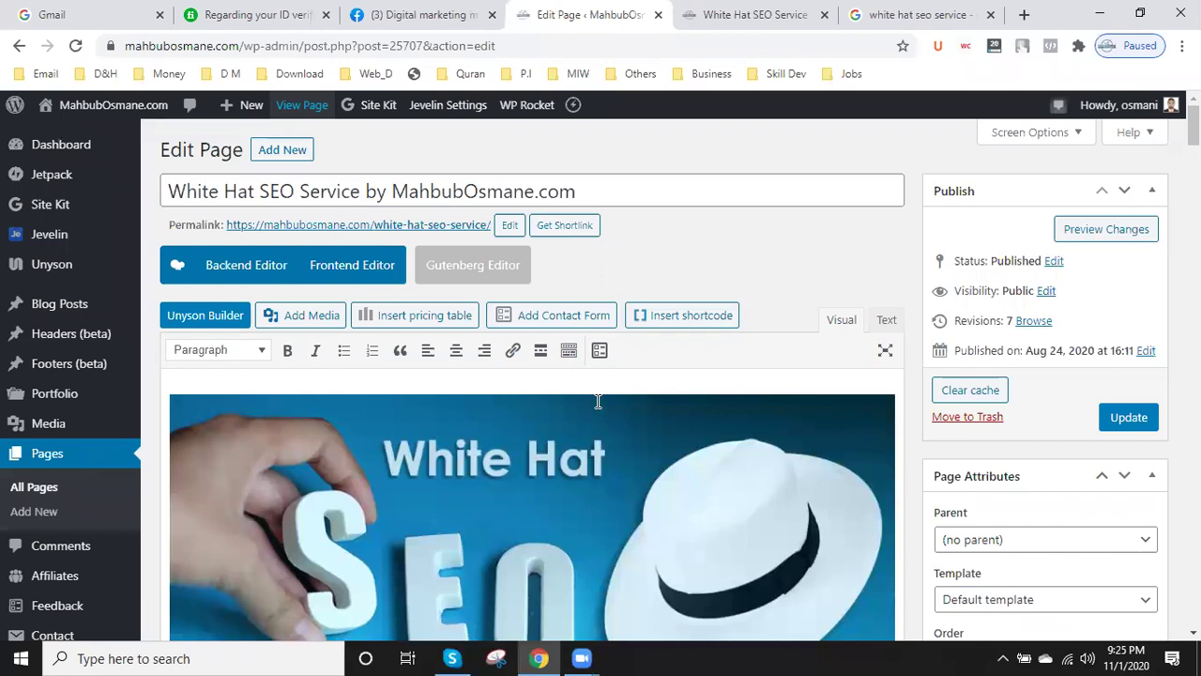
- Select the keyword 'White Hat SEO Service' in the page title
scroll(595, 402, "down", 2)
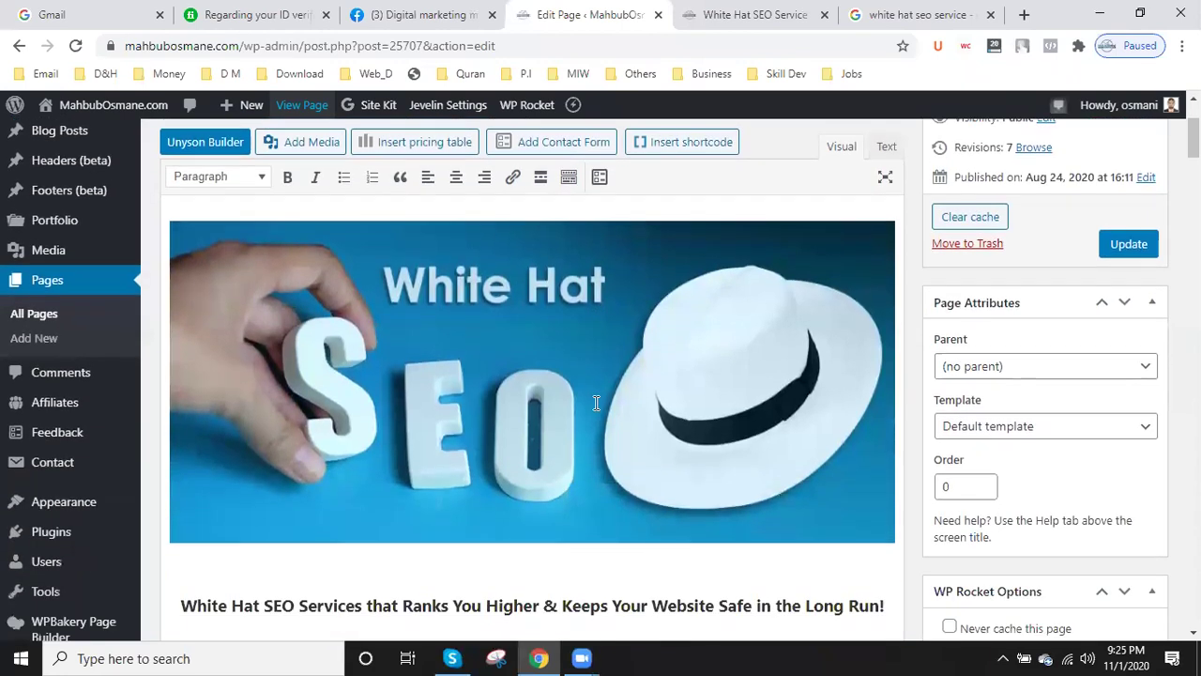
scroll(592, 402, "down", 2)
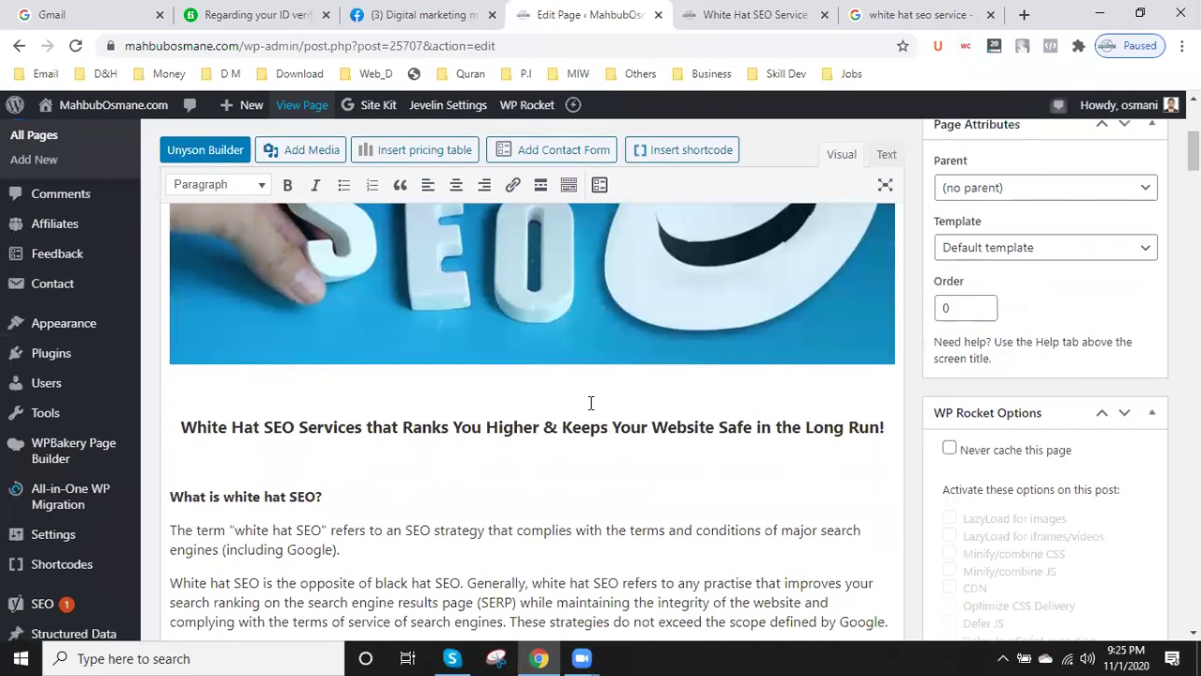
scroll(591, 403, "up", 5)
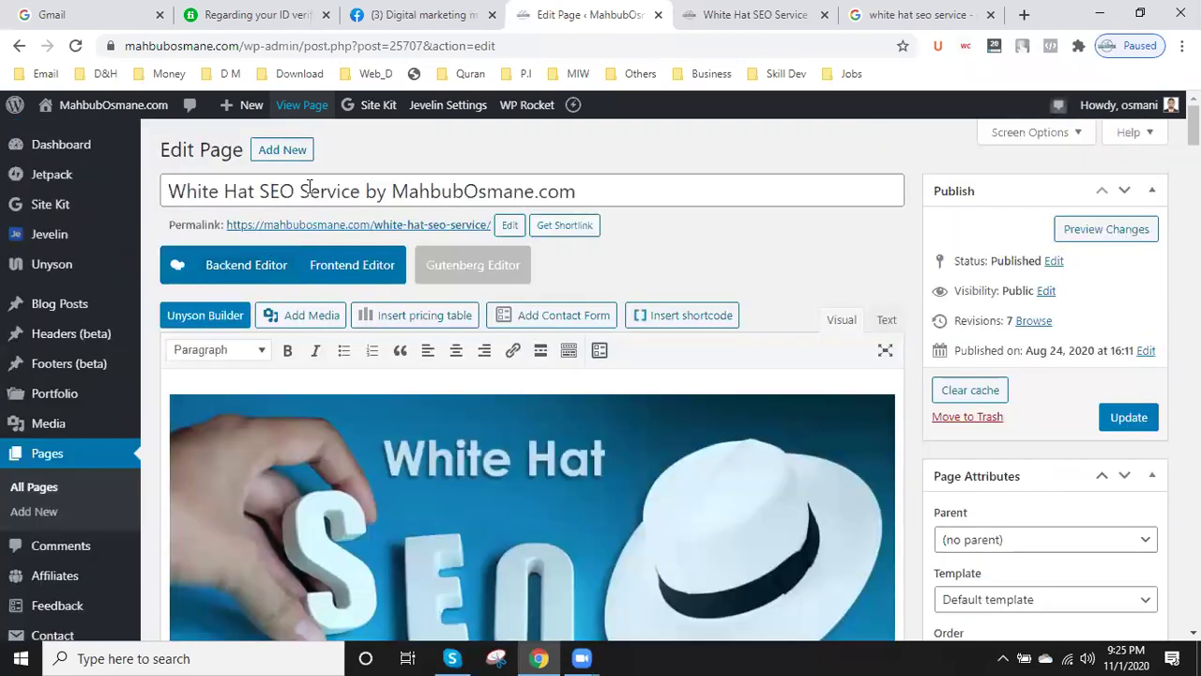
left_click(309, 187)
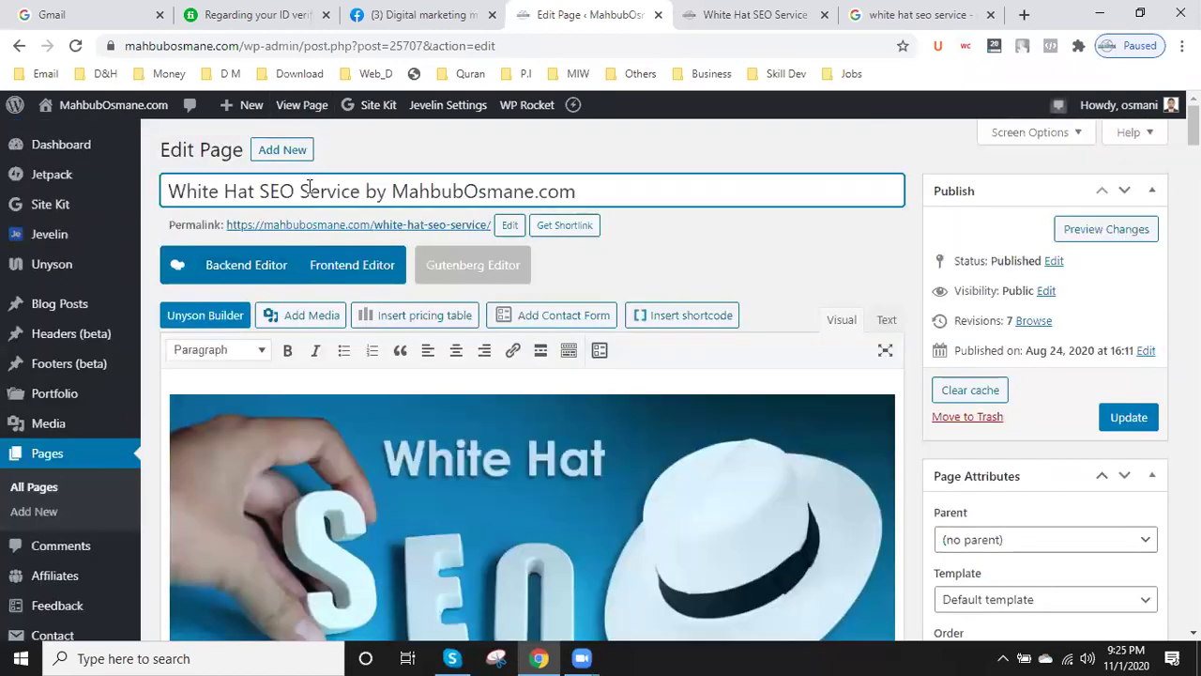
left_click_drag(361, 192, 155, 193)
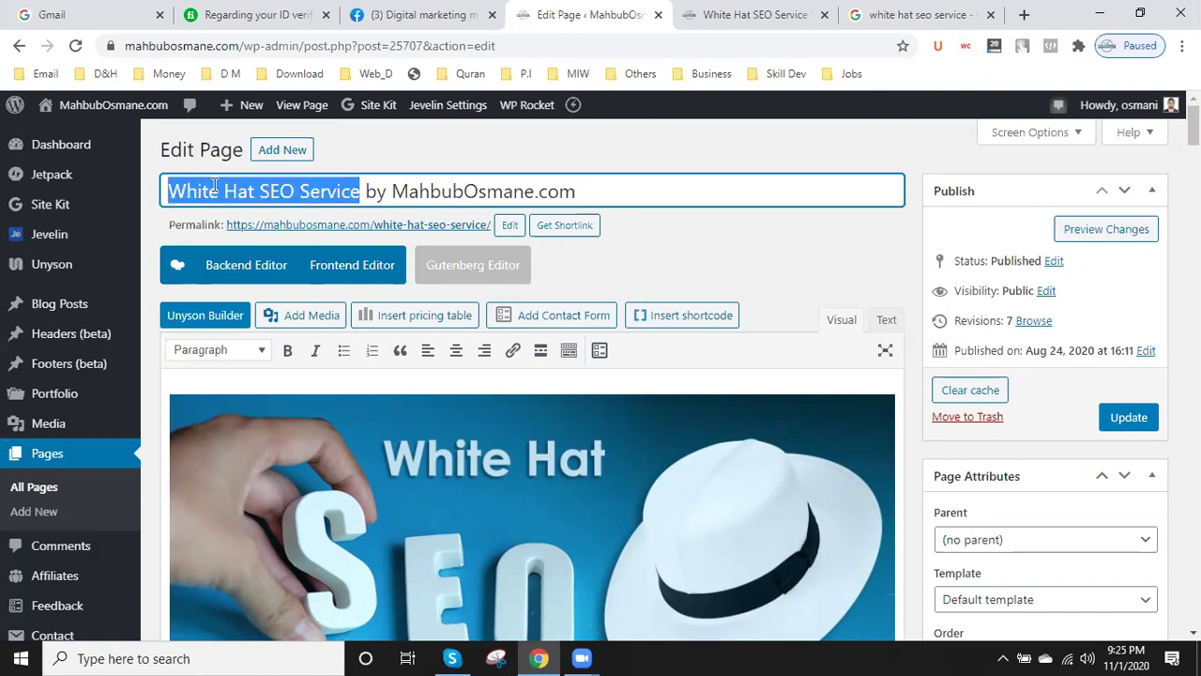
- Compare the Google results, the published page and the editor, ending on the search results
left_click(901, 14)
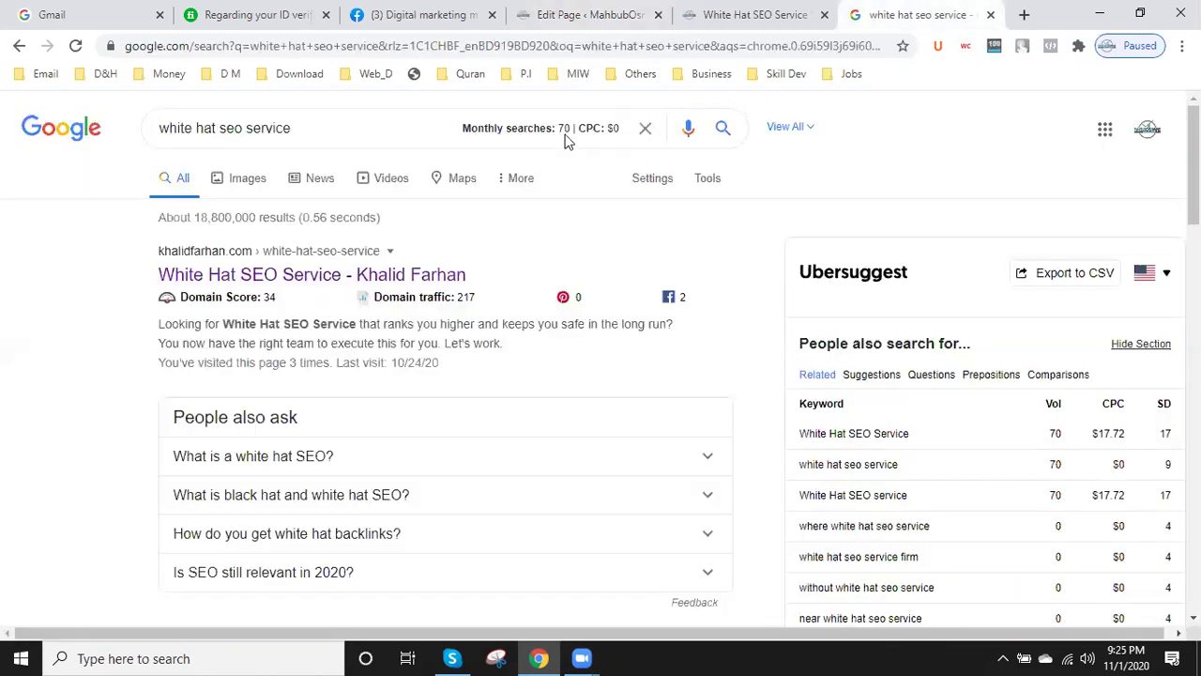
left_click(739, 11)
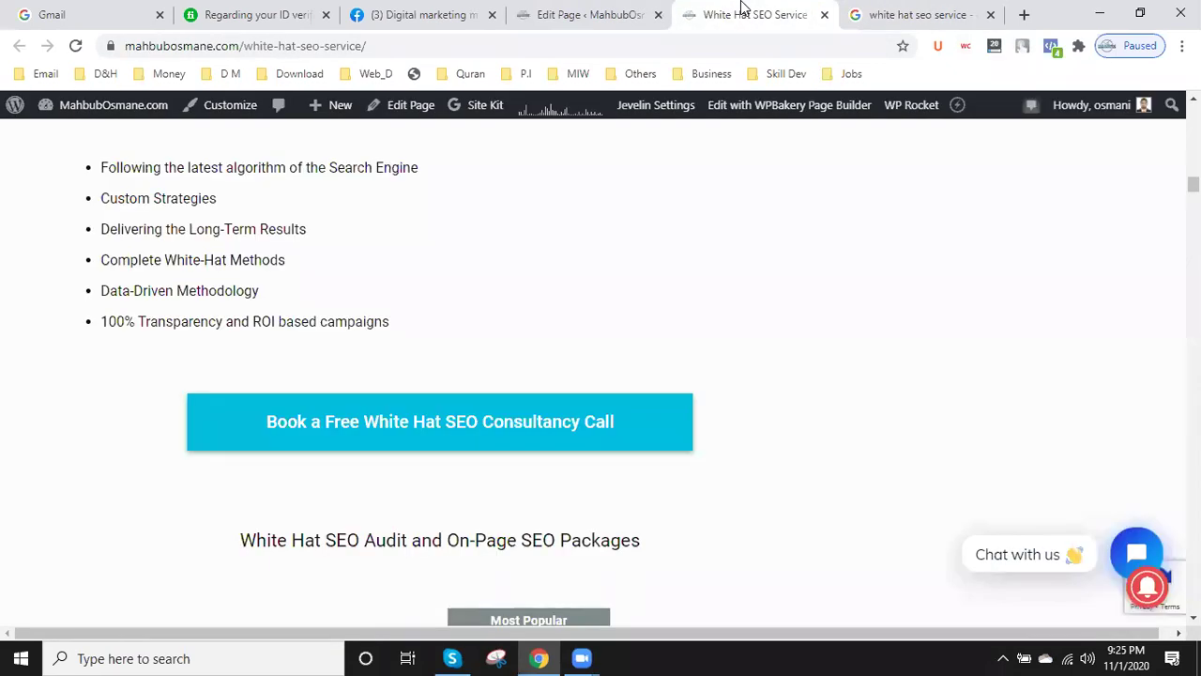
left_click(606, 11)
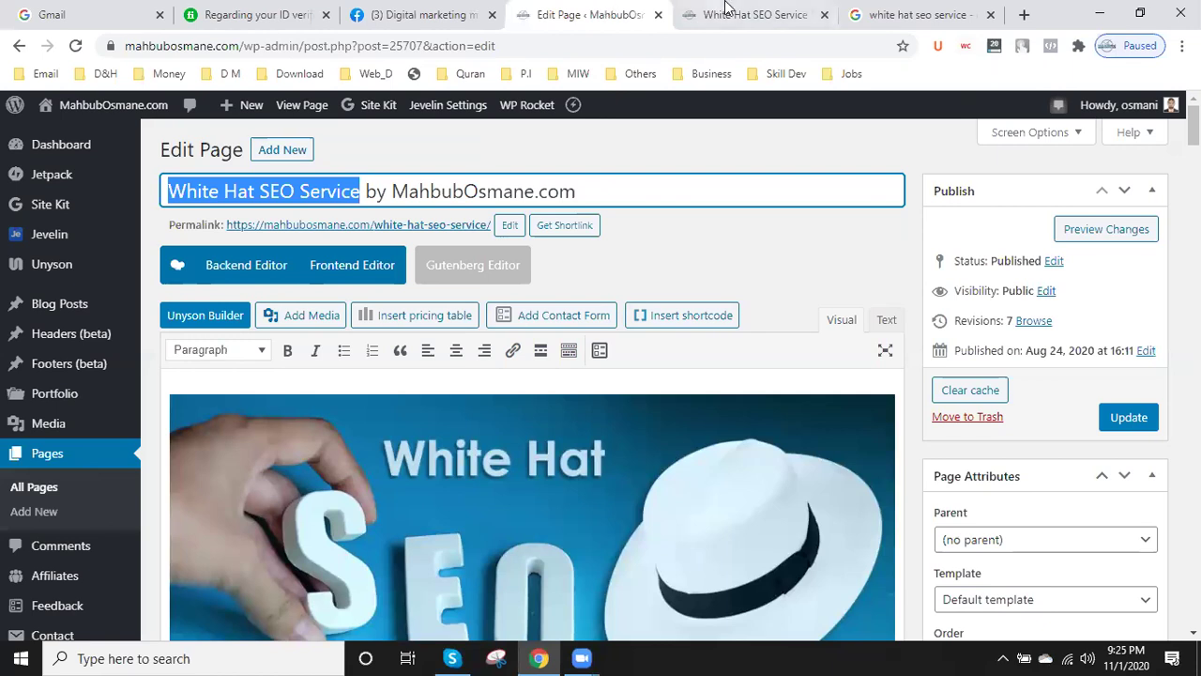
left_click(904, 11)
- Open the top result, whitehat-seo.co.uk, SeoTuners and Calinetworks results in new tabs
right_click(329, 275)
left_click(362, 286)
scroll(362, 298, "down", 5)
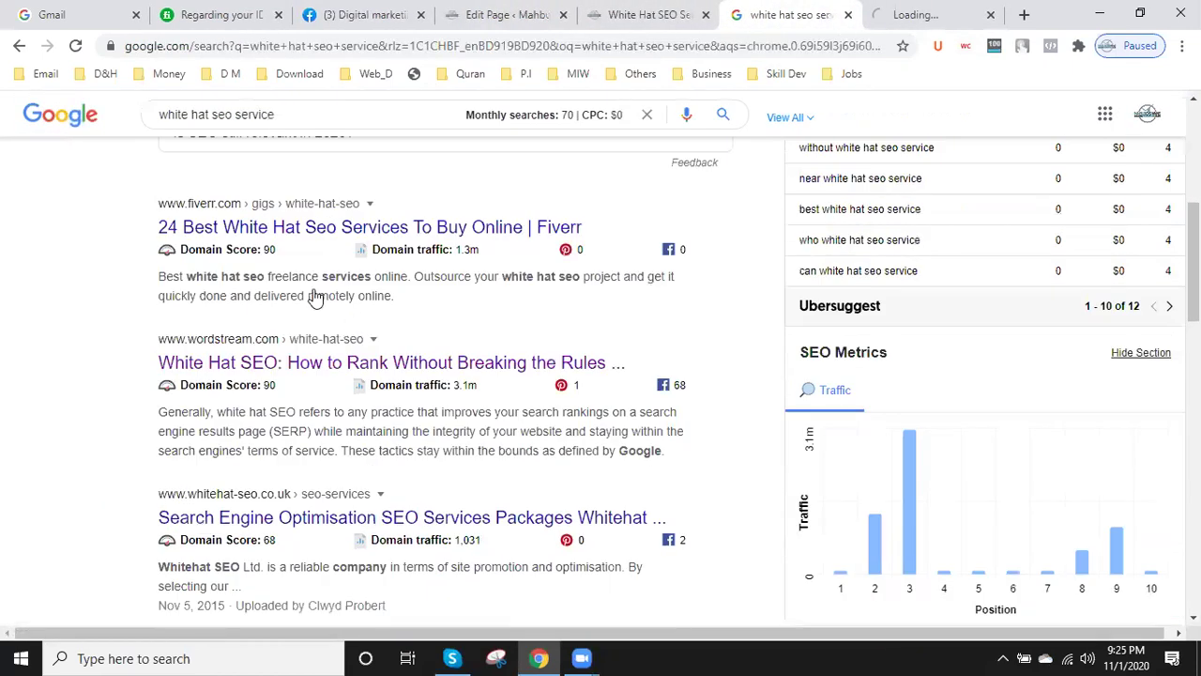
scroll(330, 300, "down", 1)
right_click(340, 435)
left_click(404, 453)
scroll(406, 460, "down", 2)
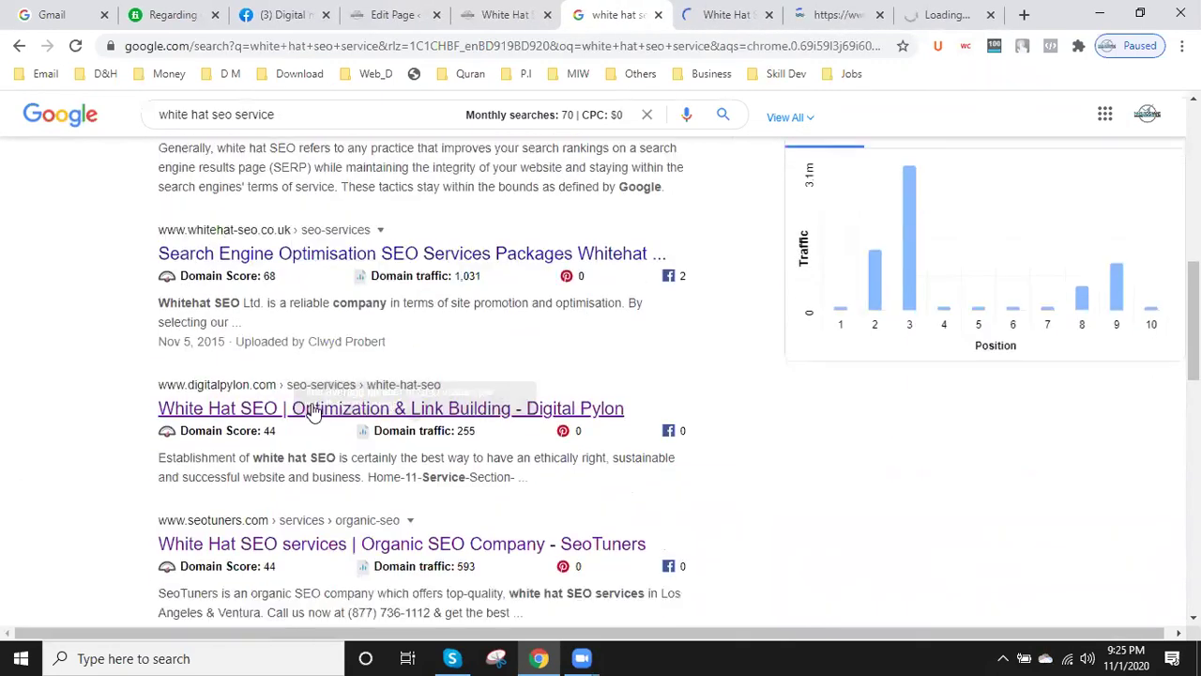
scroll(352, 419, "down", 2)
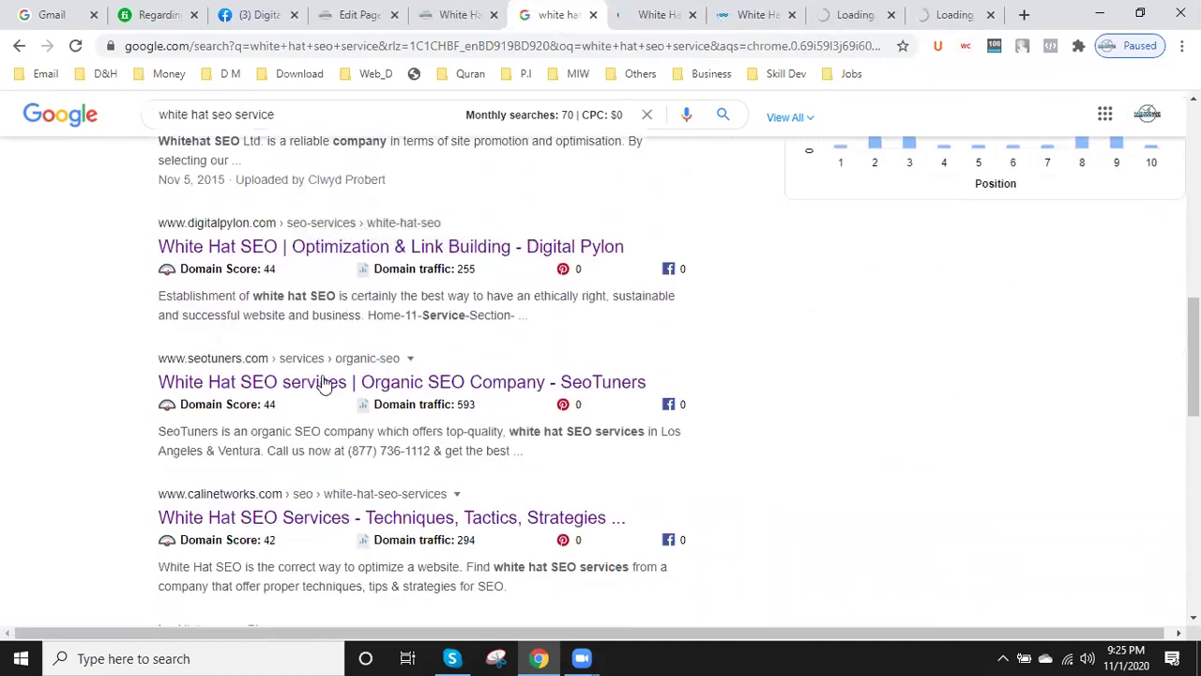
right_click(321, 368)
left_click(366, 393)
right_click(324, 504)
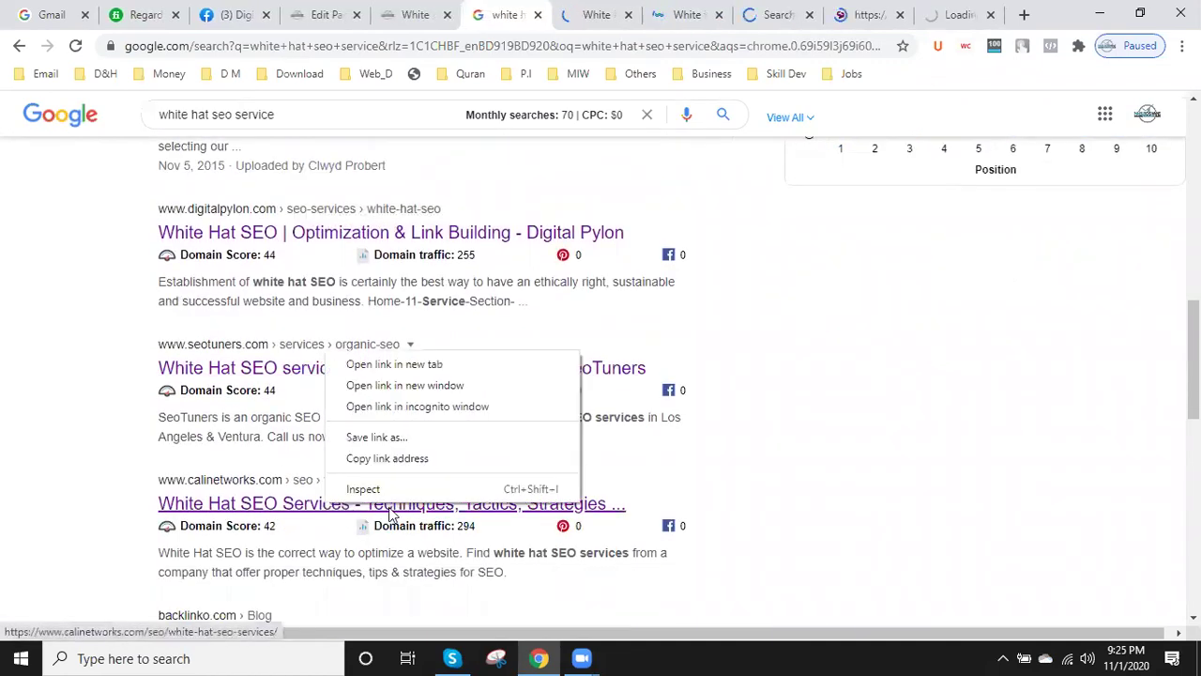
left_click(412, 363)
- Open the WebFX and Whitecap SEO results in new tabs as well
scroll(399, 417, "down", 1)
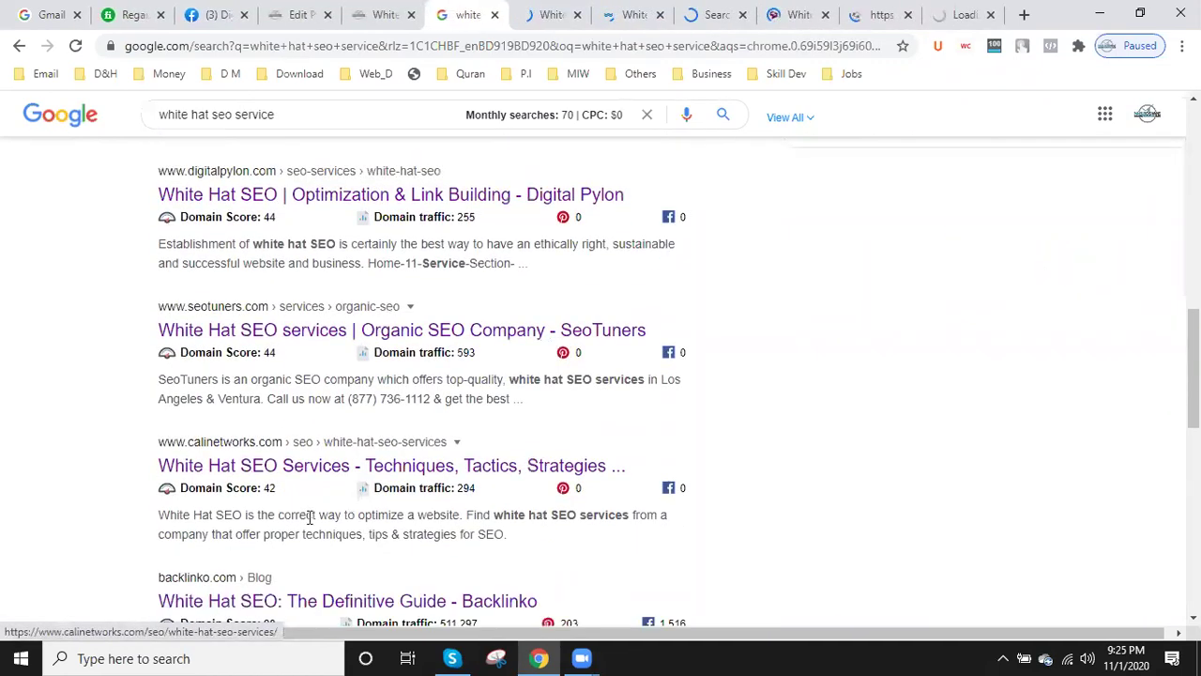
scroll(376, 469, "down", 2)
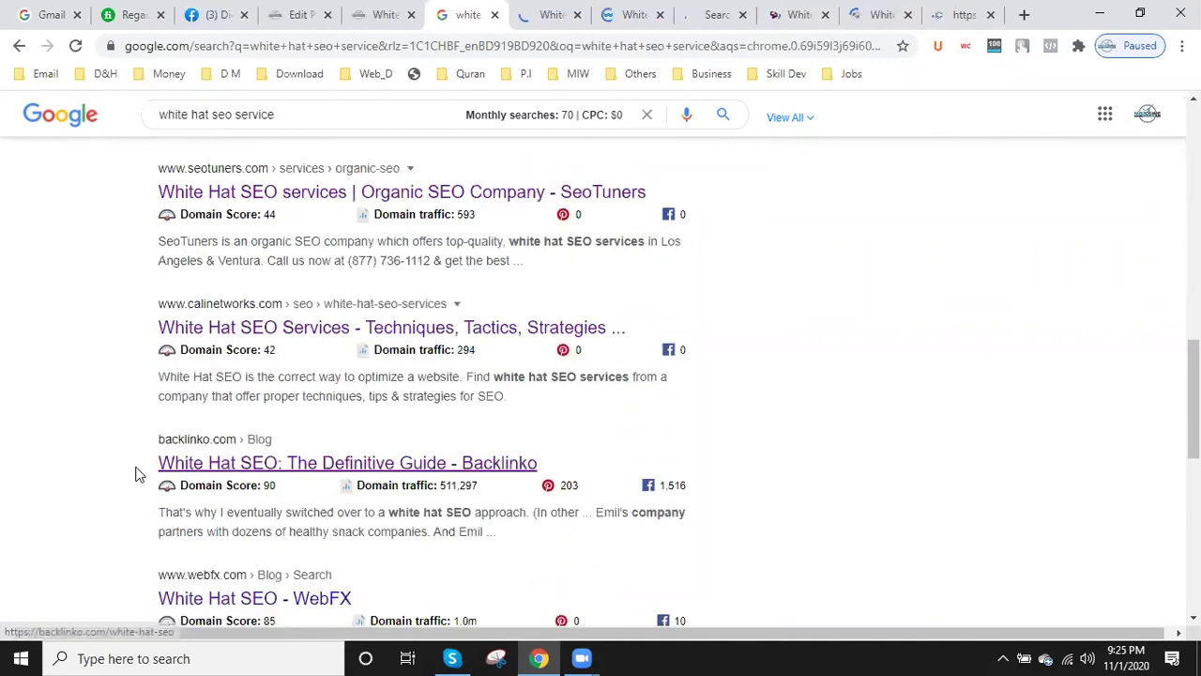
scroll(141, 469, "down", 1)
scroll(265, 418, "down", 1)
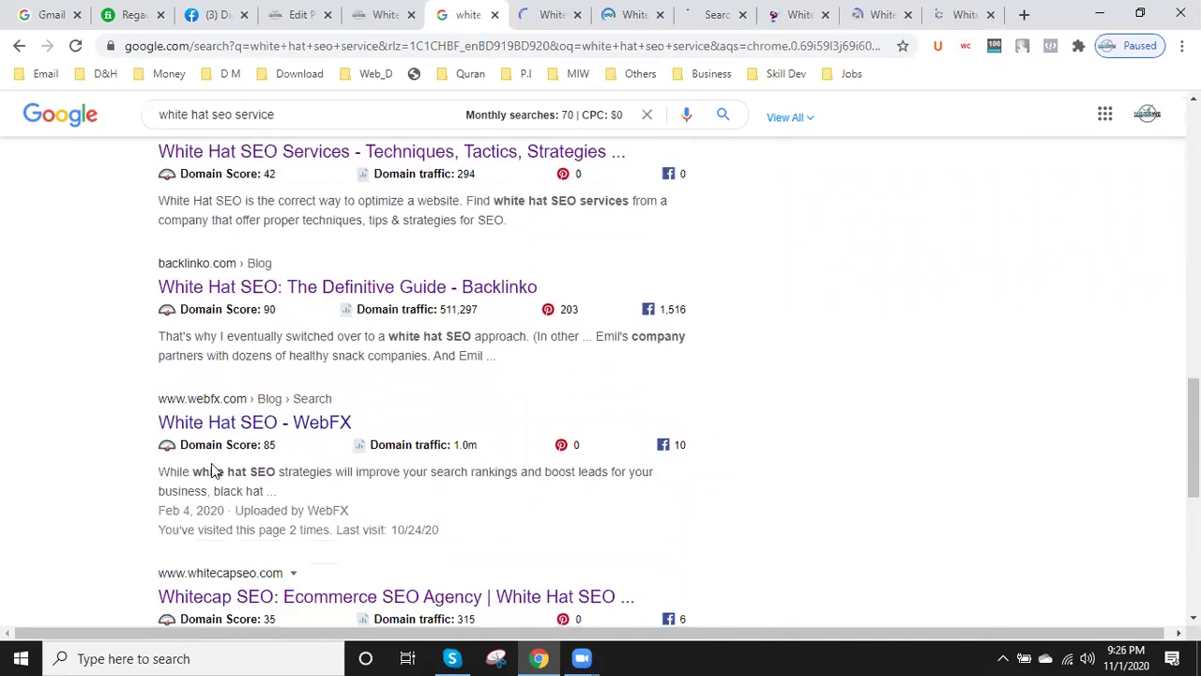
right_click(286, 422)
left_click(353, 434)
scroll(263, 461, "down", 2)
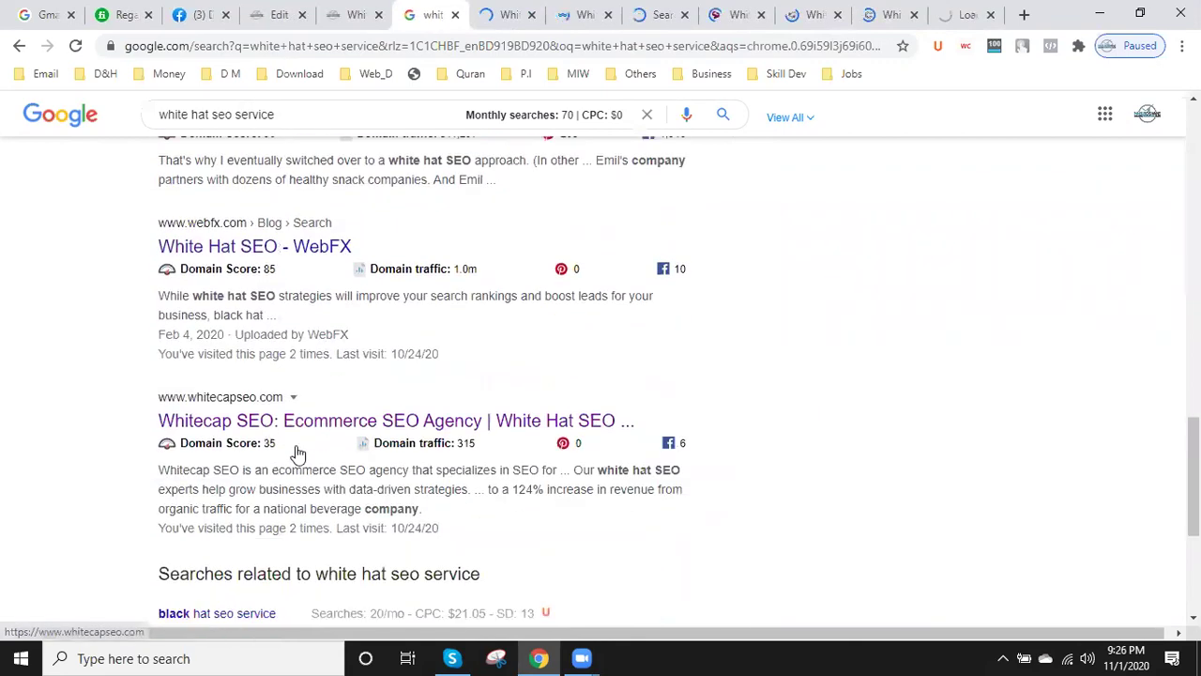
right_click(343, 422)
left_click(421, 436)
scroll(417, 459, "down", 2)
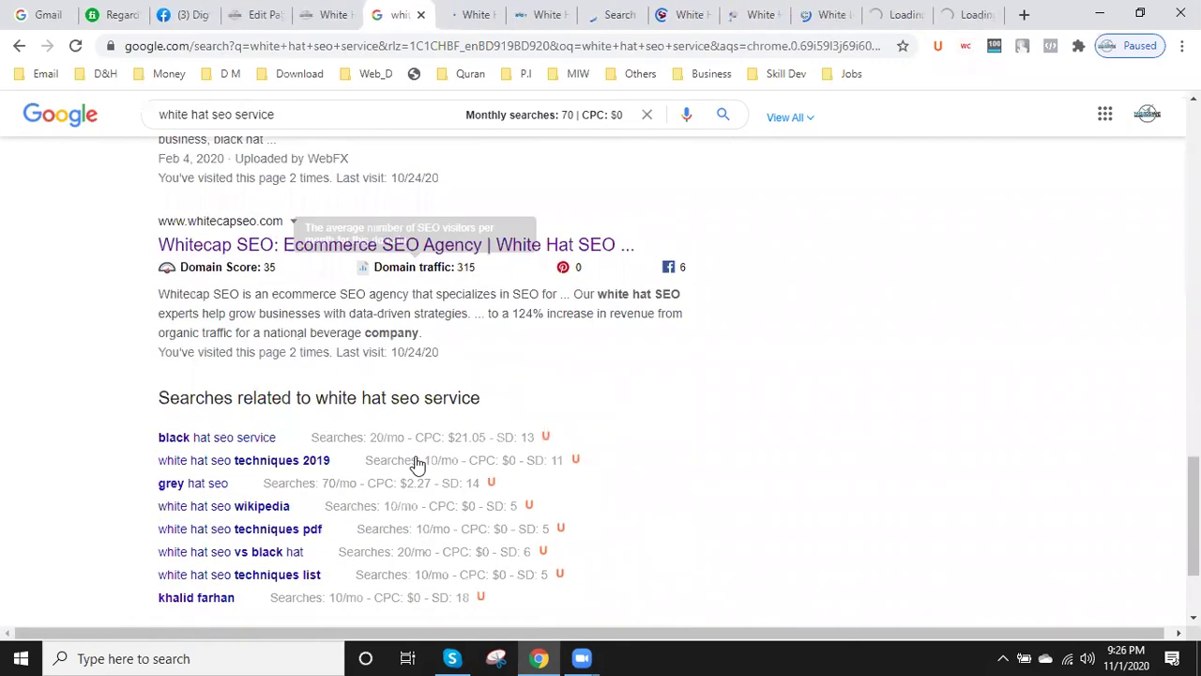
scroll(502, 423, "up", 5)
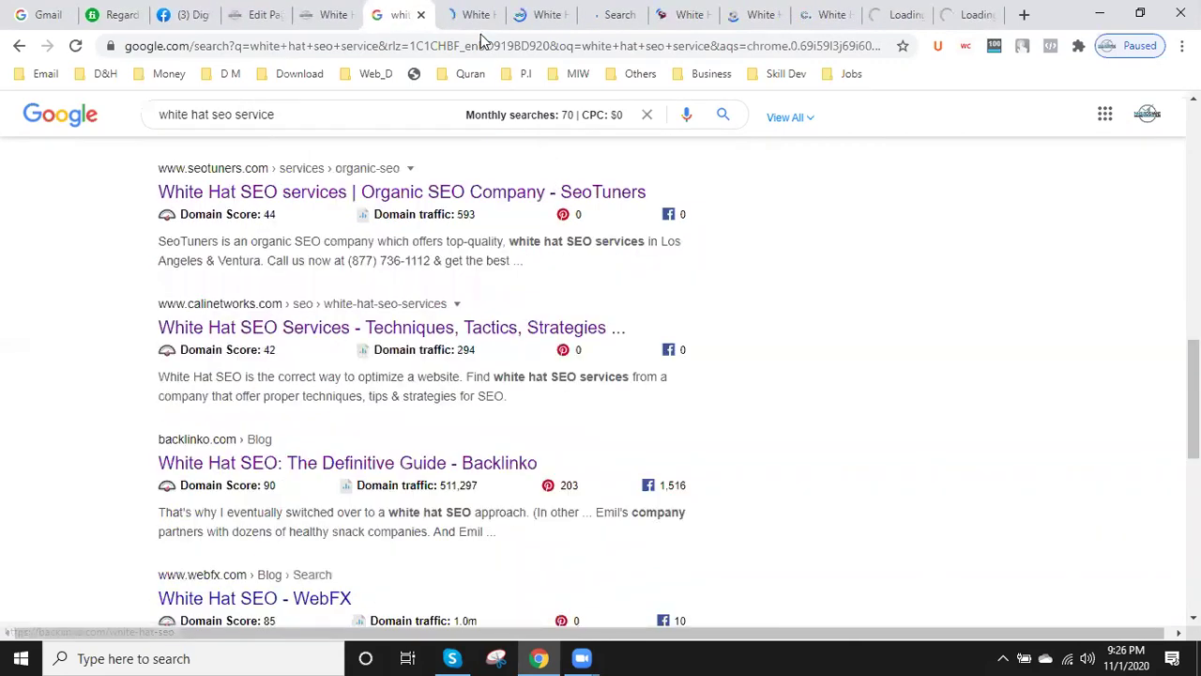
- Keep the permalink slug as white-hat-seo-service and select the page's header image
left_click(330, 14)
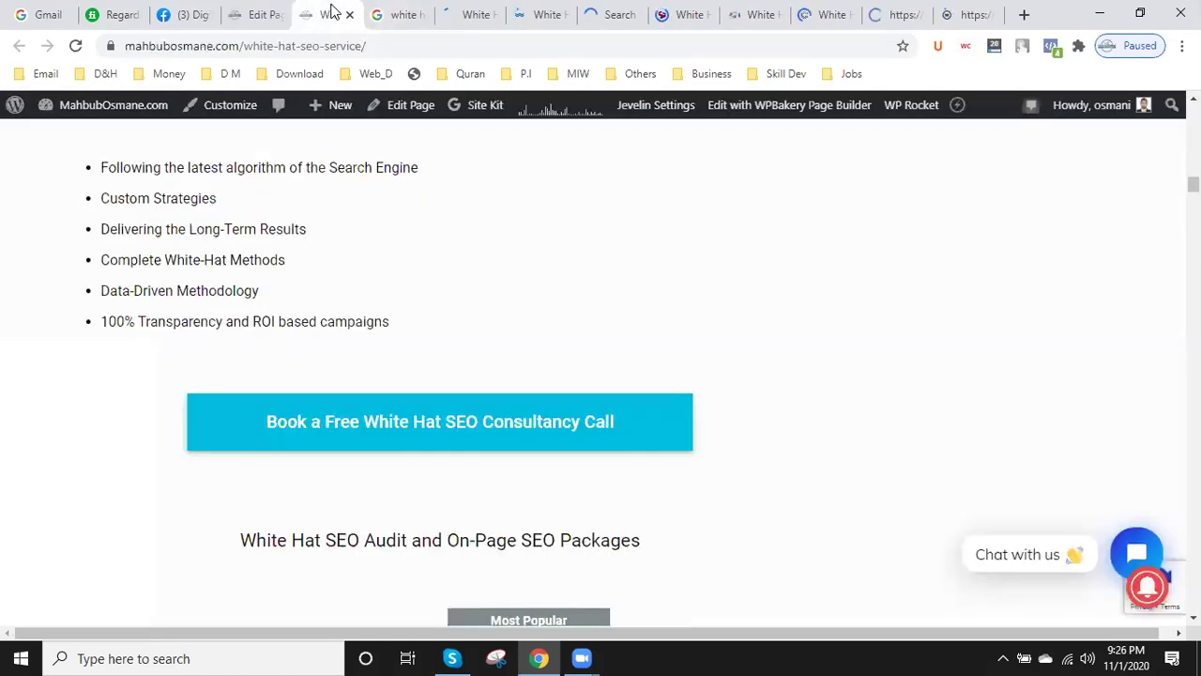
left_click(263, 14)
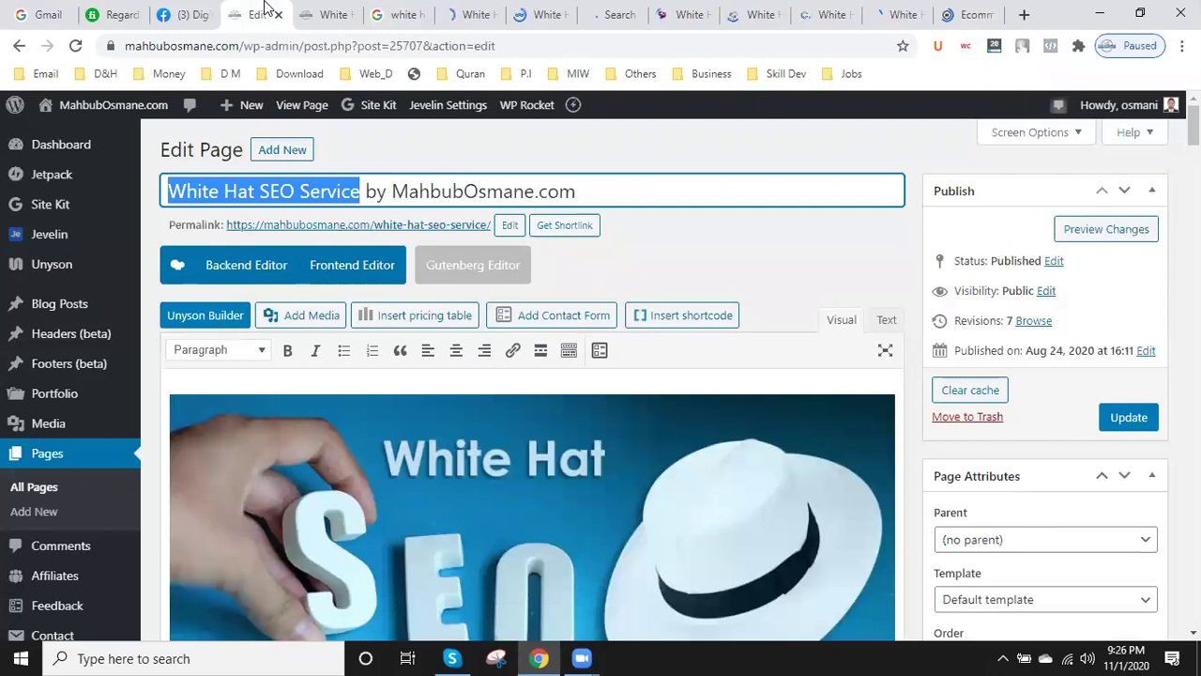
left_click(311, 188)
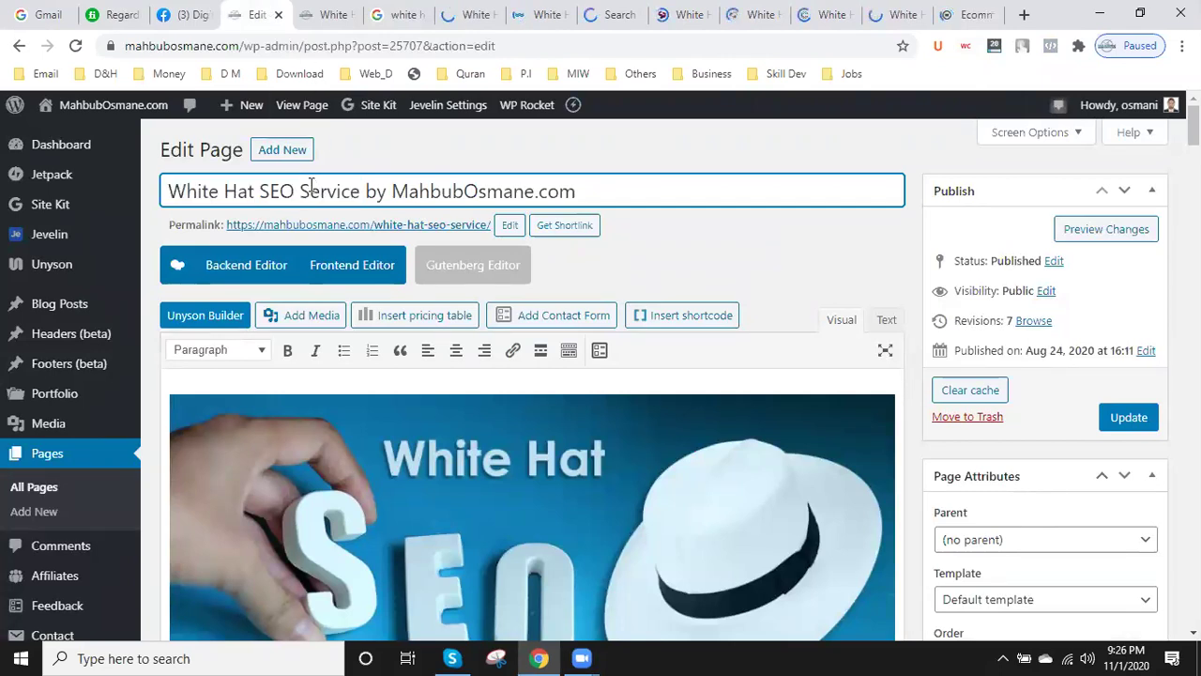
left_click(509, 226)
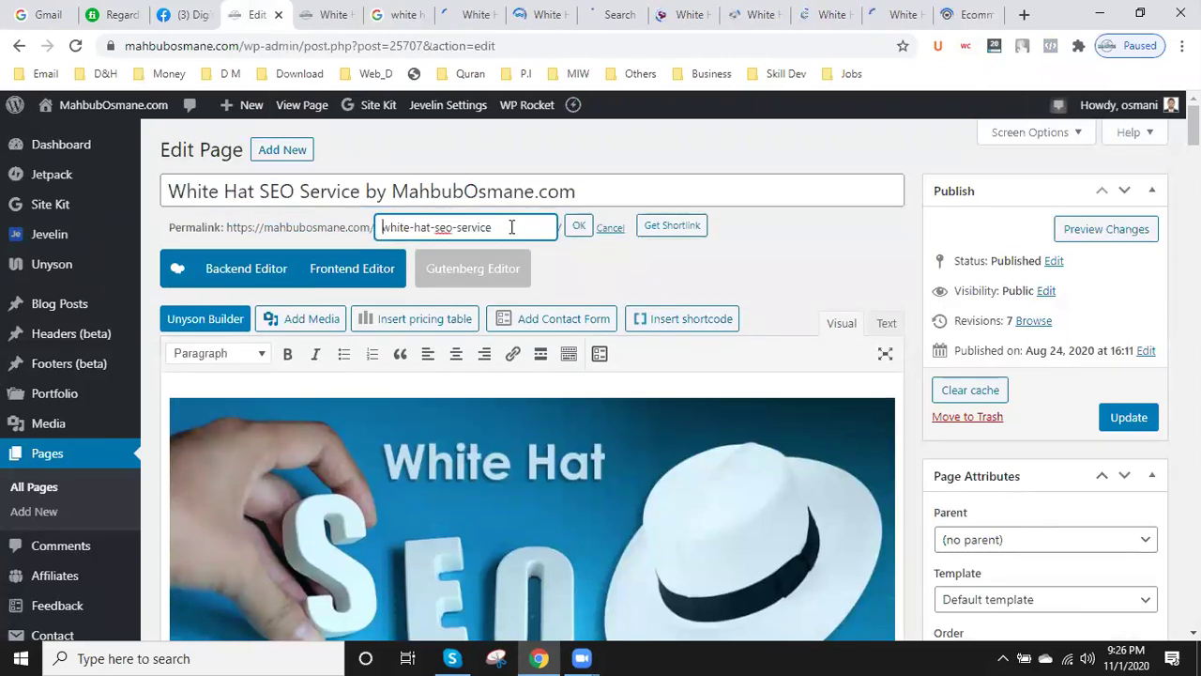
left_click(578, 230)
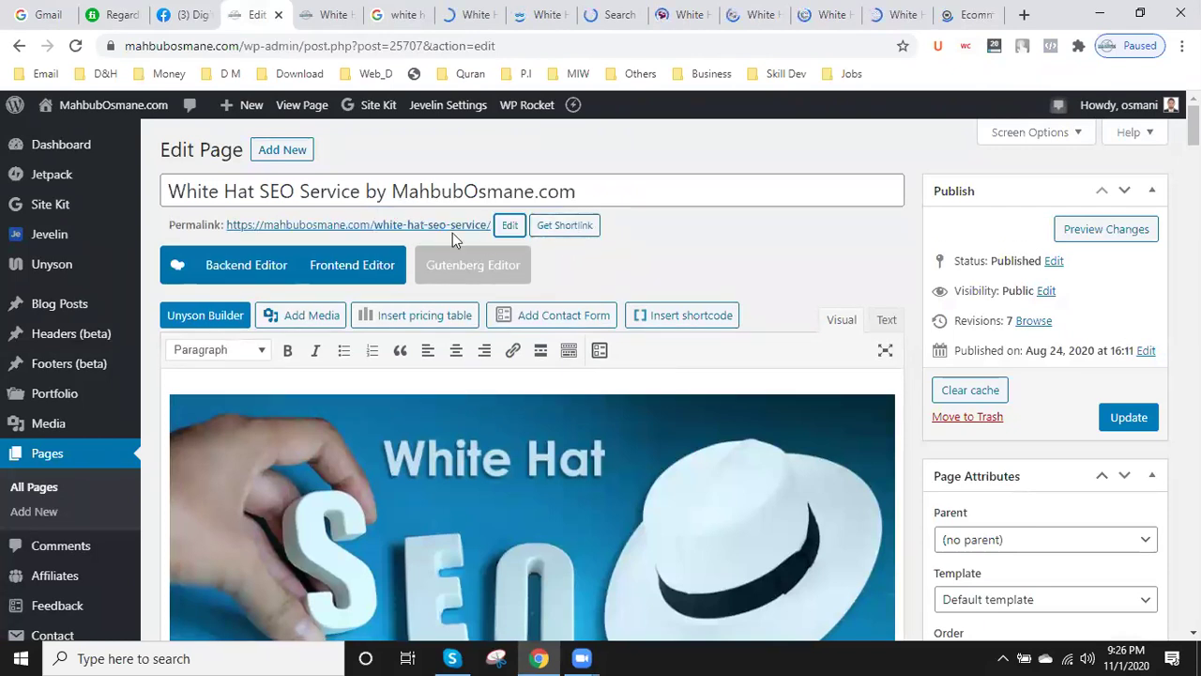
scroll(399, 401, "down", 2)
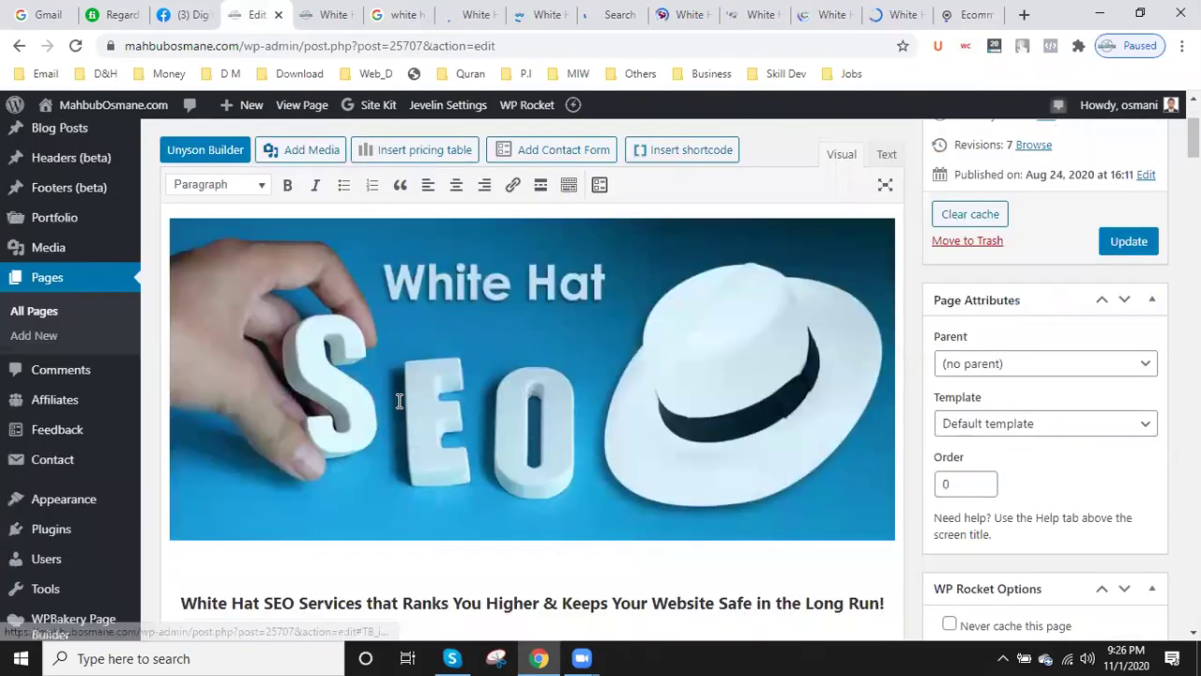
left_click(670, 305)
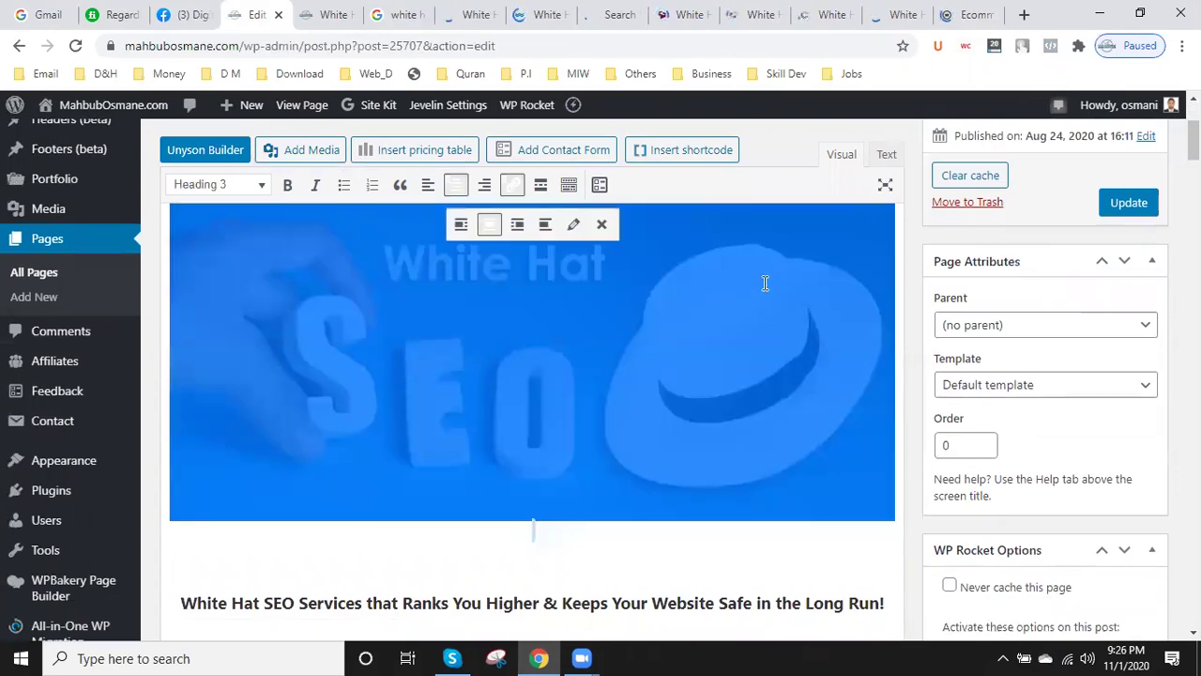
- Give the header image the alternative text 'White Hat SEO Service' and apply it
left_click(572, 226)
left_click(572, 227)
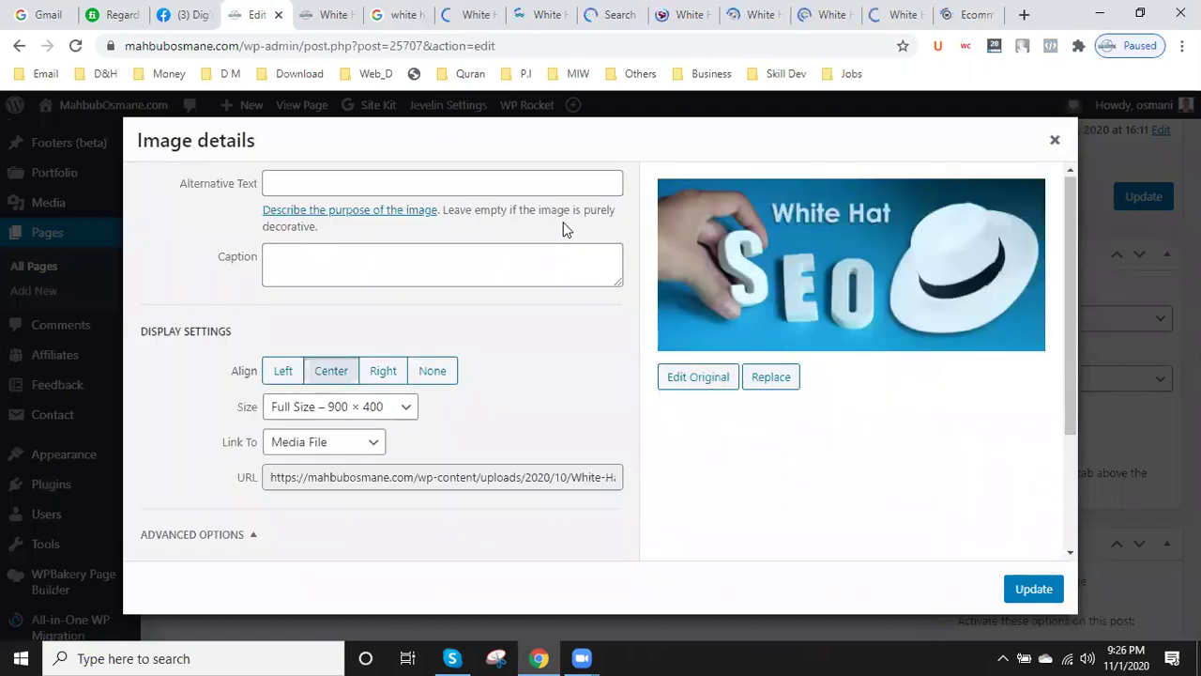
left_click(304, 180)
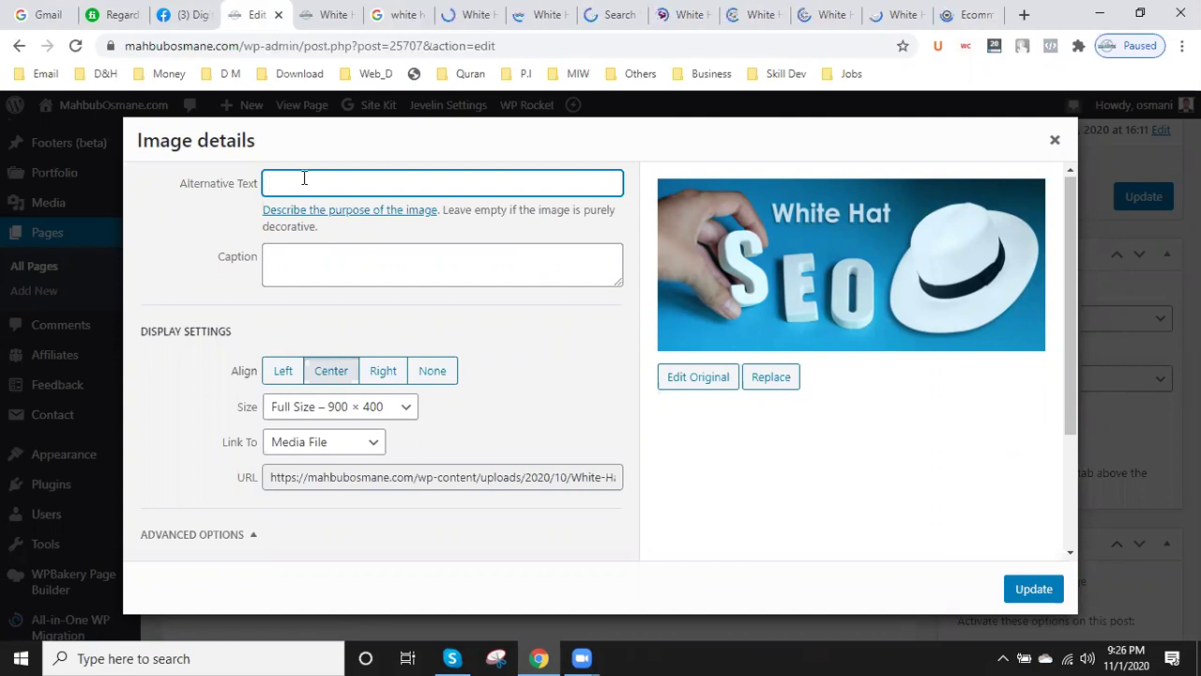
type("White Hat")
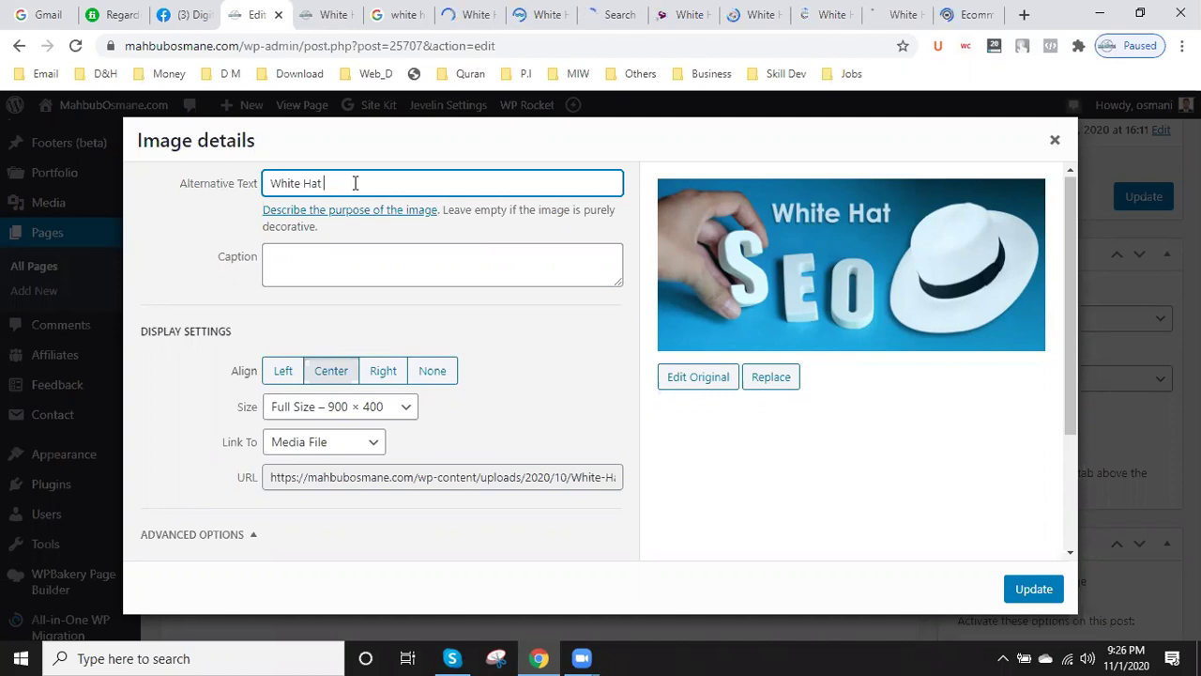
type("SEO Ser")
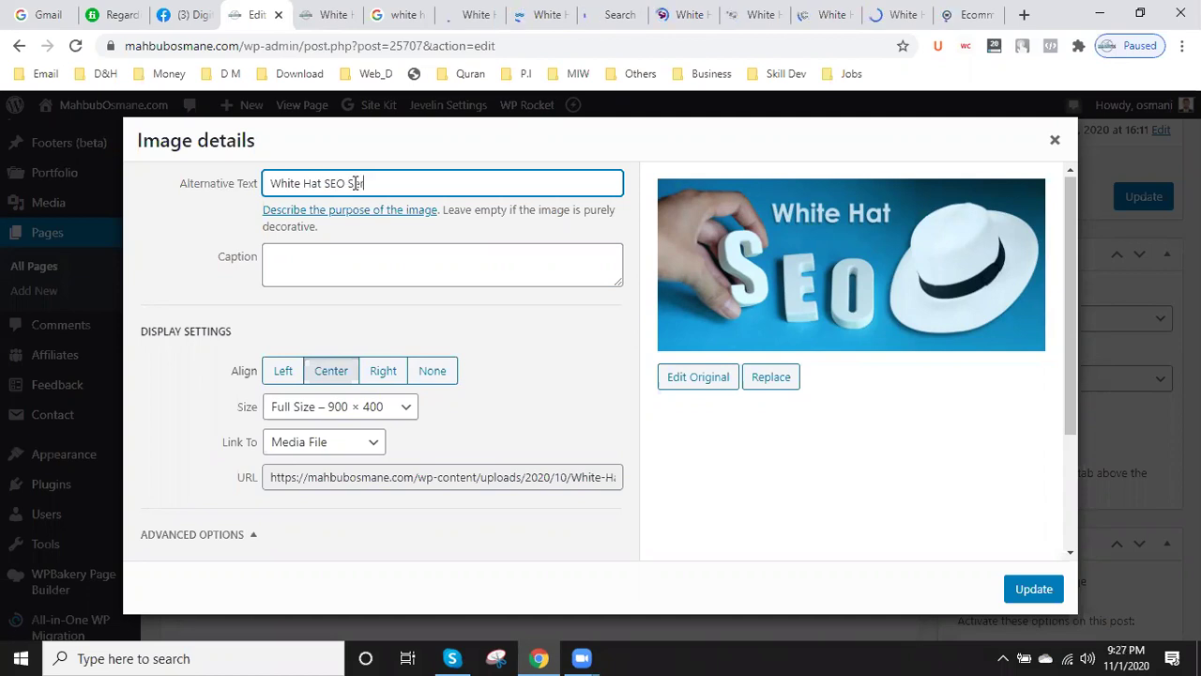
type("vice")
left_click(1033, 592)
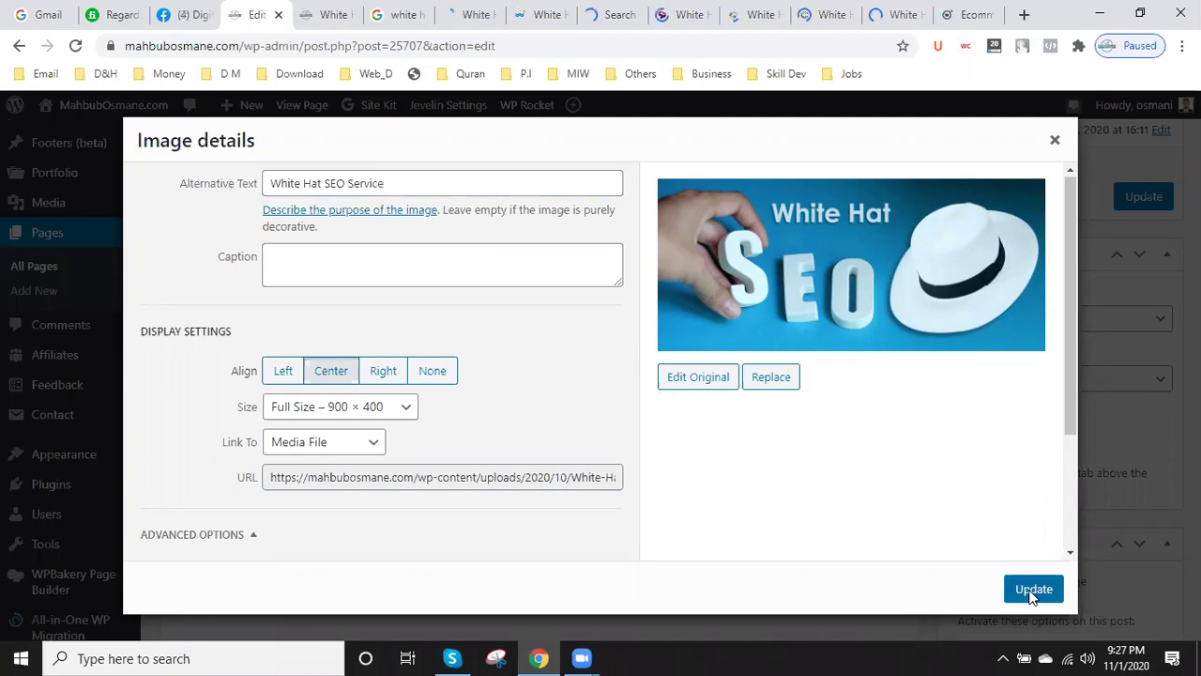
left_click(1032, 592)
- Format 'Our white hat SEO Service includes:' as Heading 2
scroll(521, 286, "down", 3)
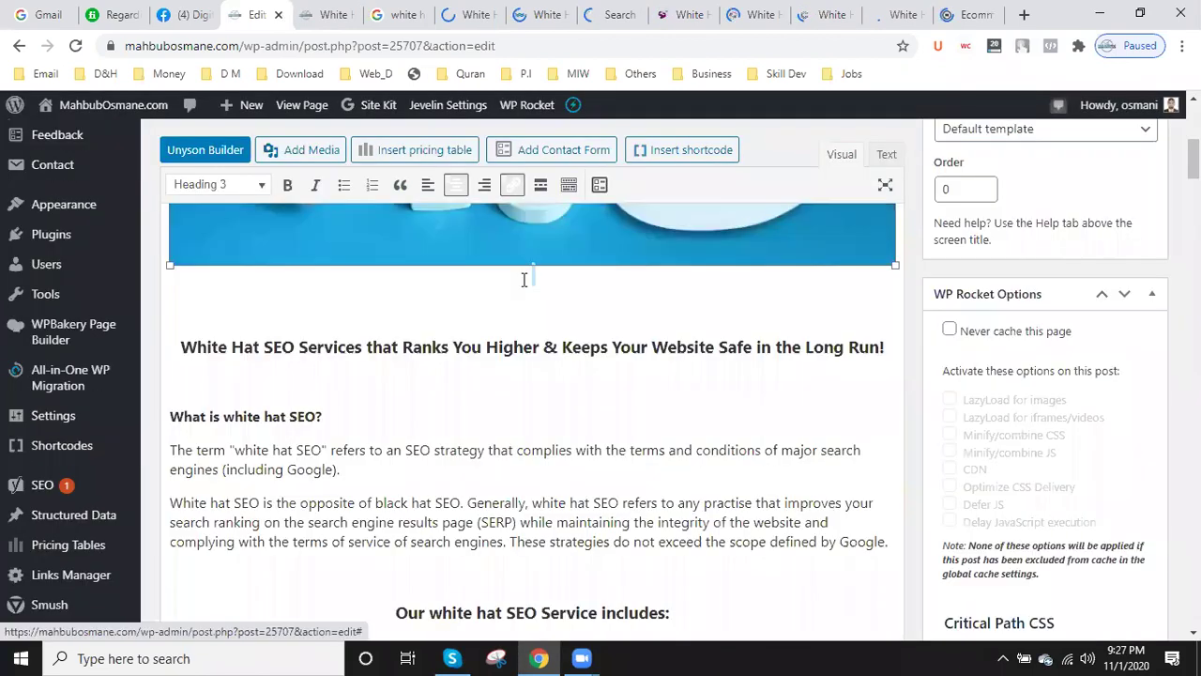
scroll(531, 281, "down", 2)
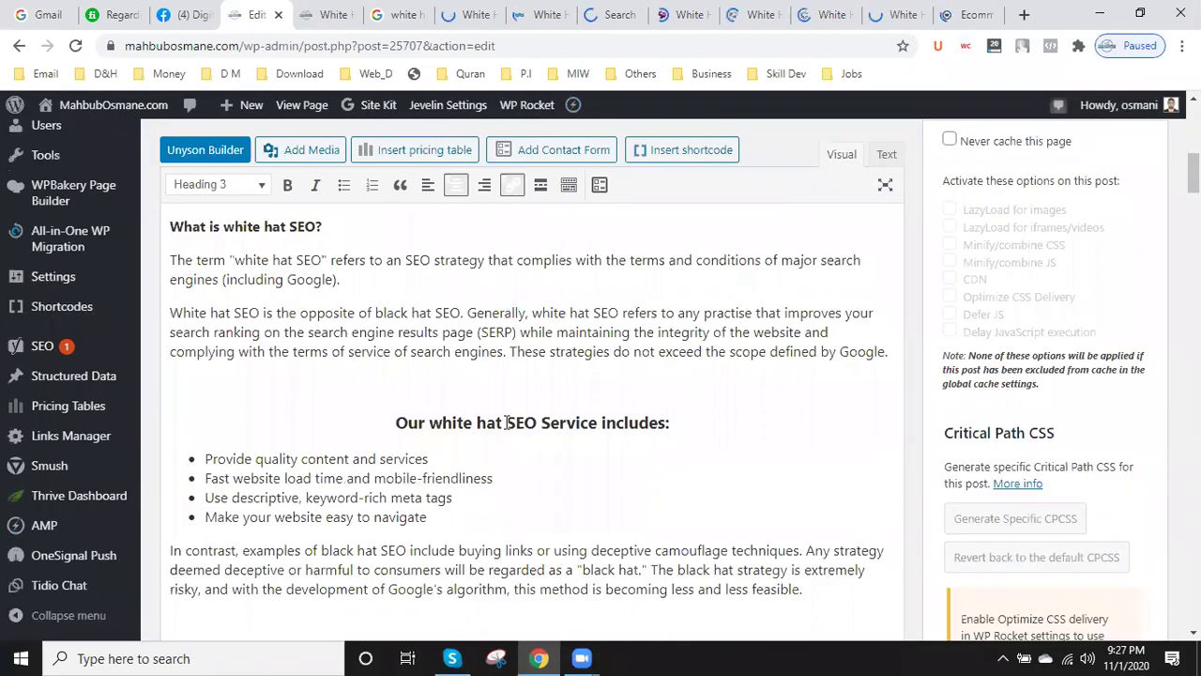
scroll(507, 422, "down", 1)
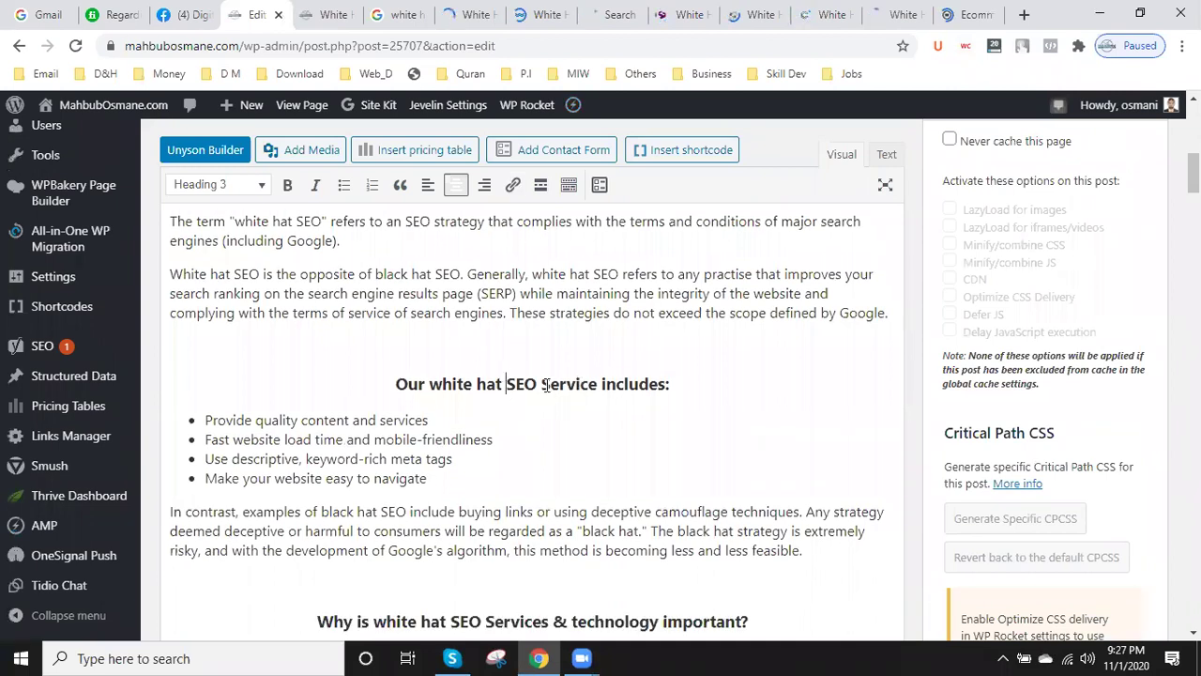
scroll(310, 341, "up", 10)
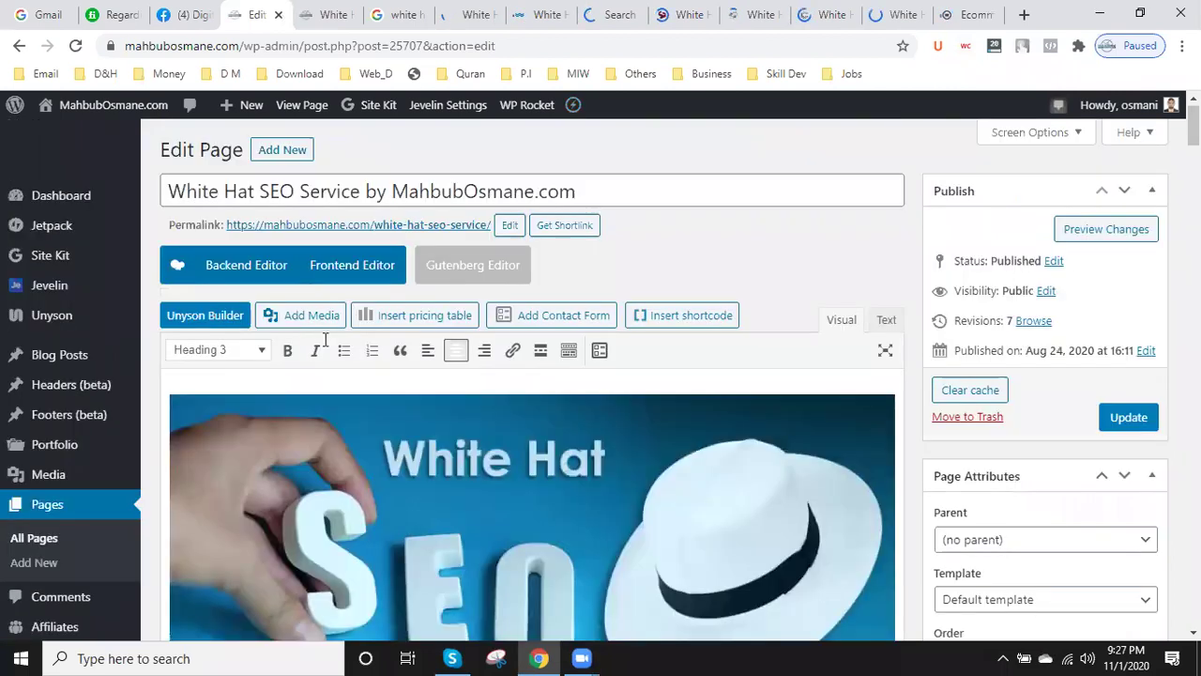
scroll(527, 387, "down", 6)
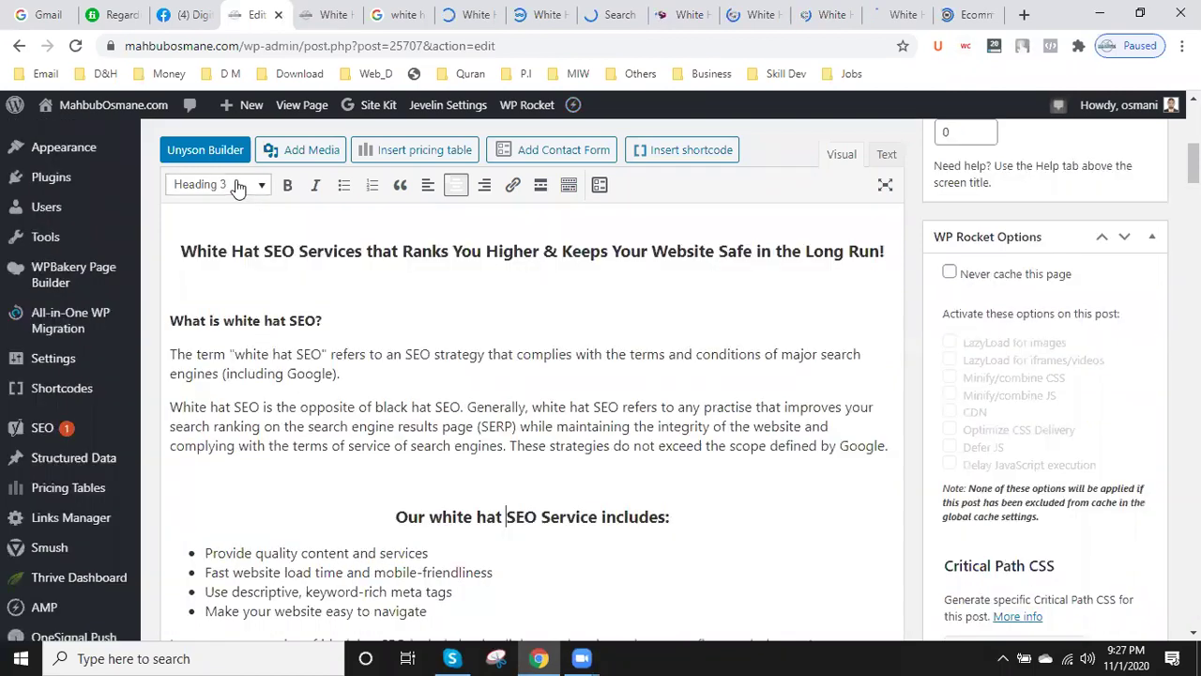
left_click(238, 188)
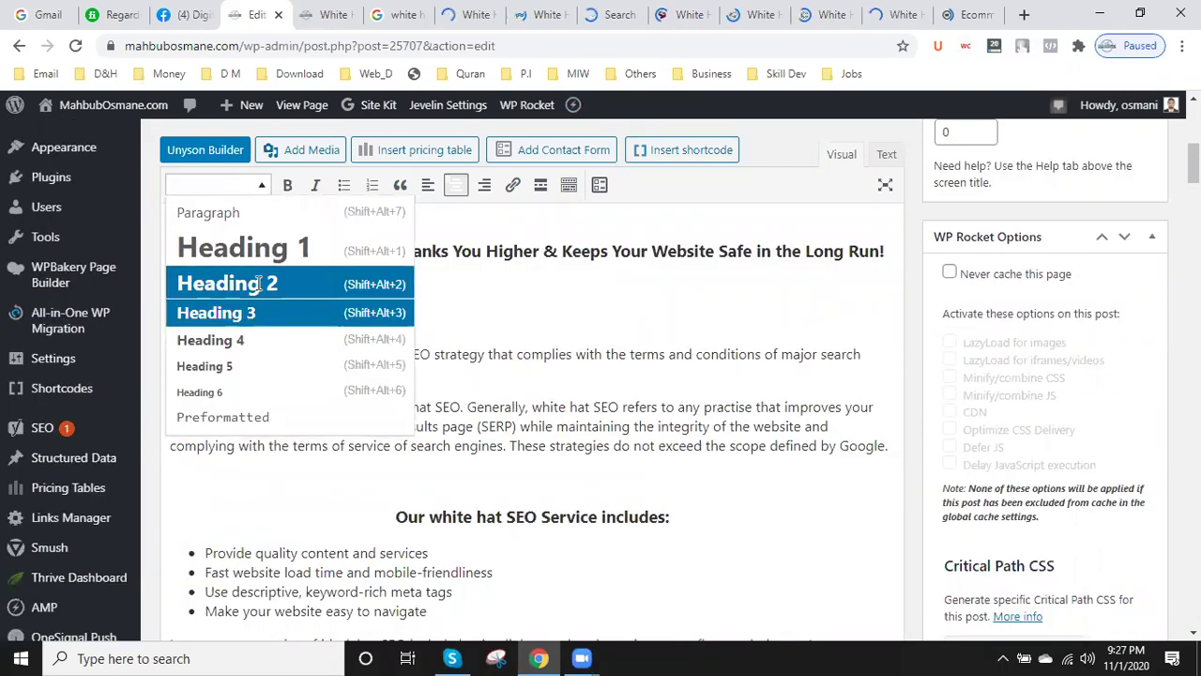
- Review the formatting of the following sections, then return to an earlier paragraph
scroll(543, 413, "down", 5)
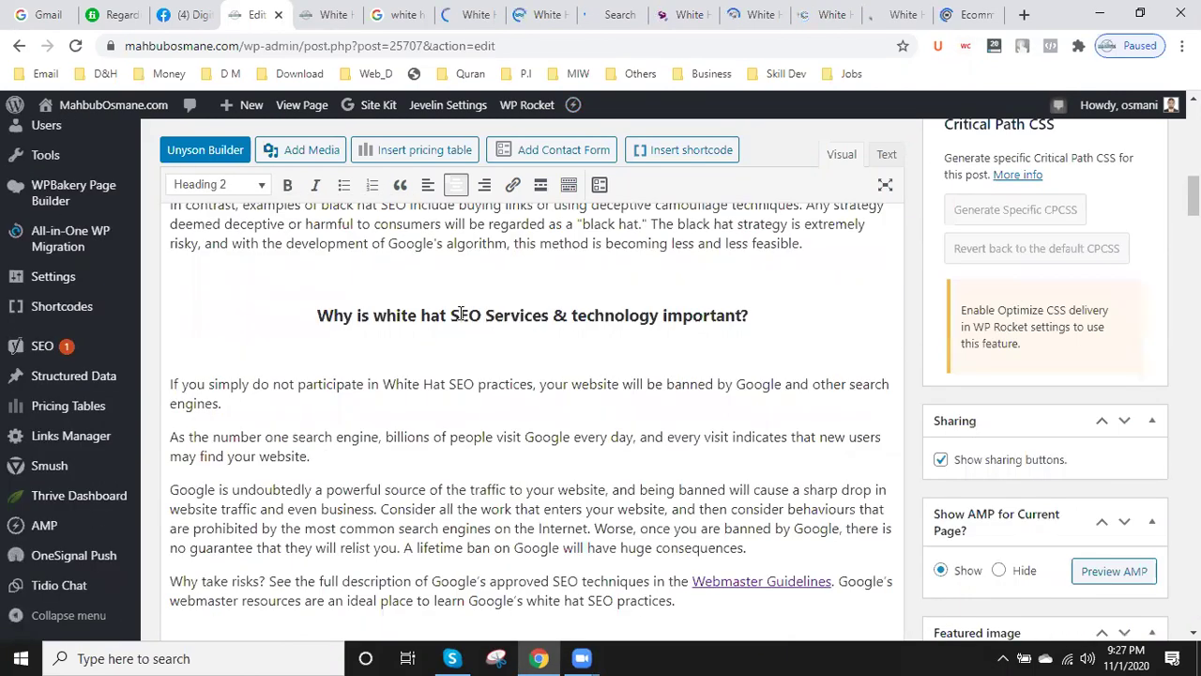
left_click(506, 364)
scroll(506, 364, "down", 4)
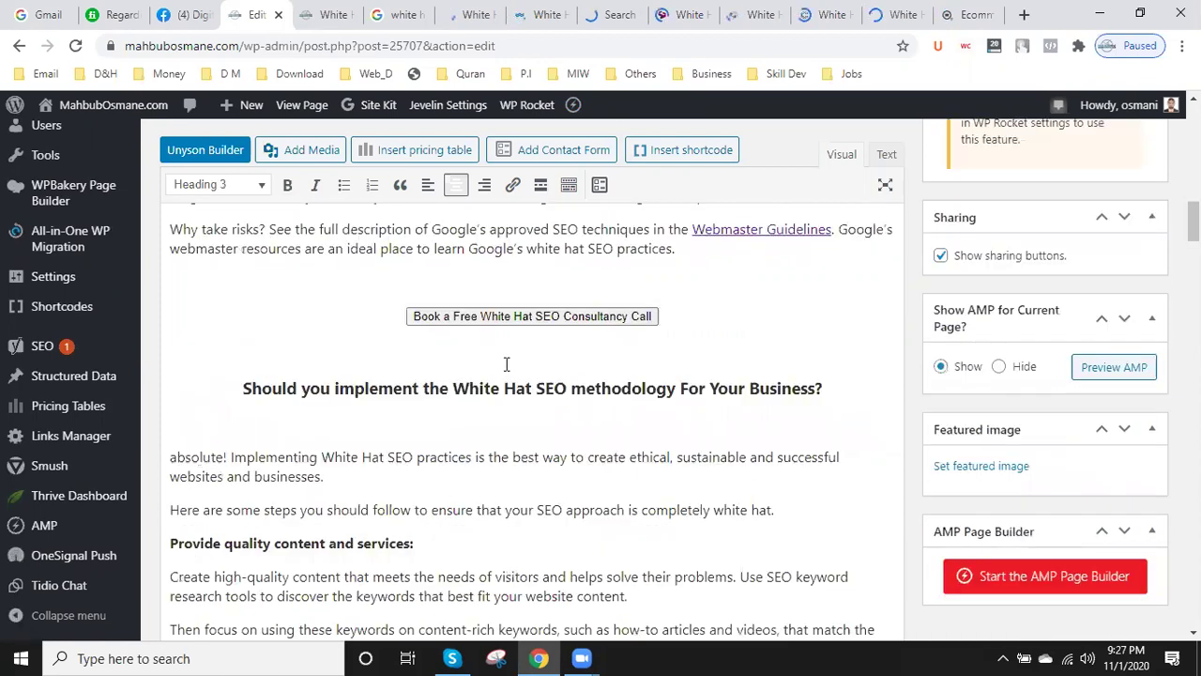
scroll(506, 364, "down", 2)
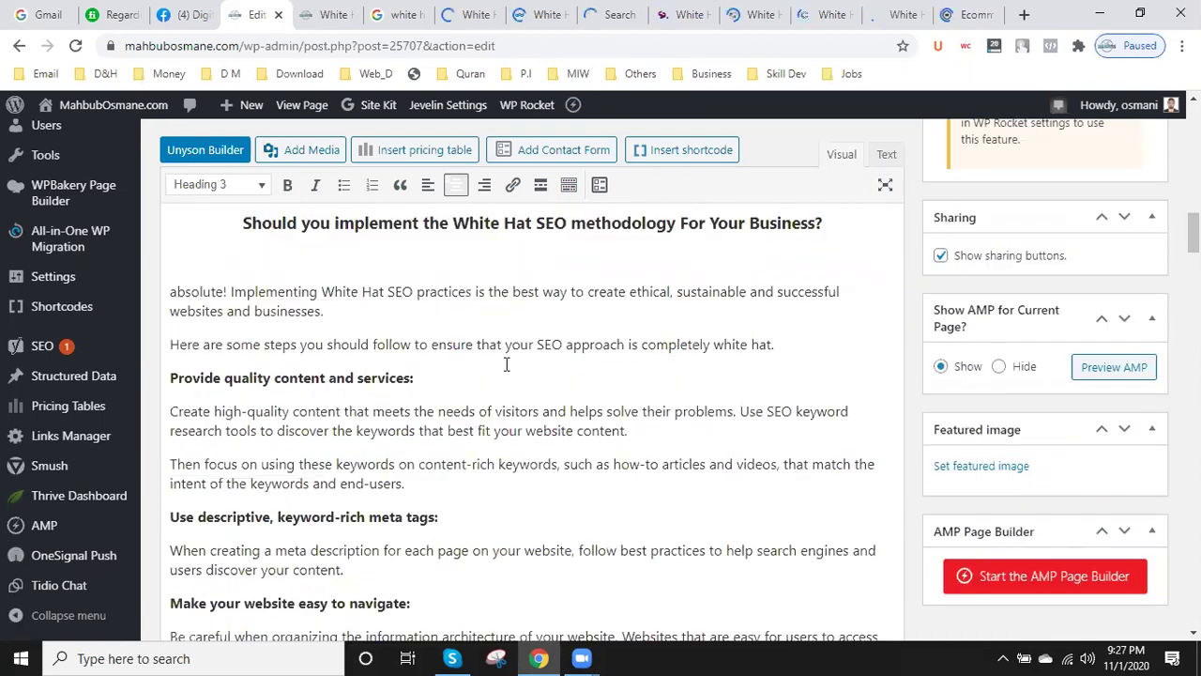
scroll(506, 365, "down", 3)
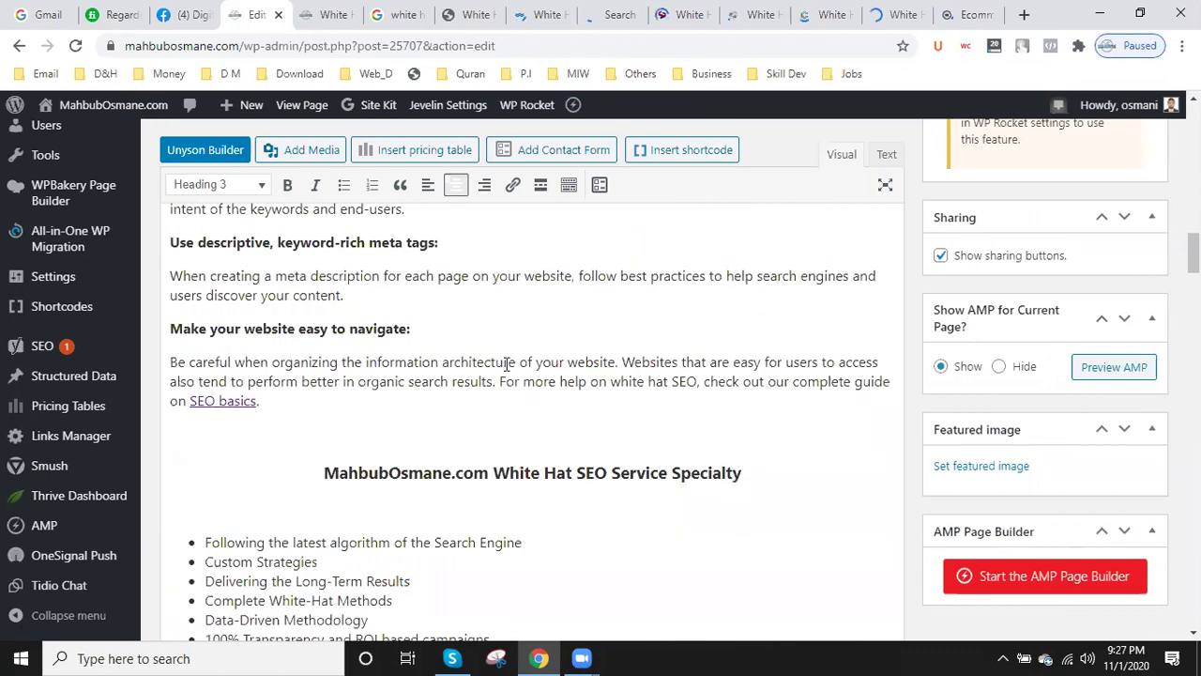
scroll(506, 364, "down", 4)
scroll(506, 364, "down", 1)
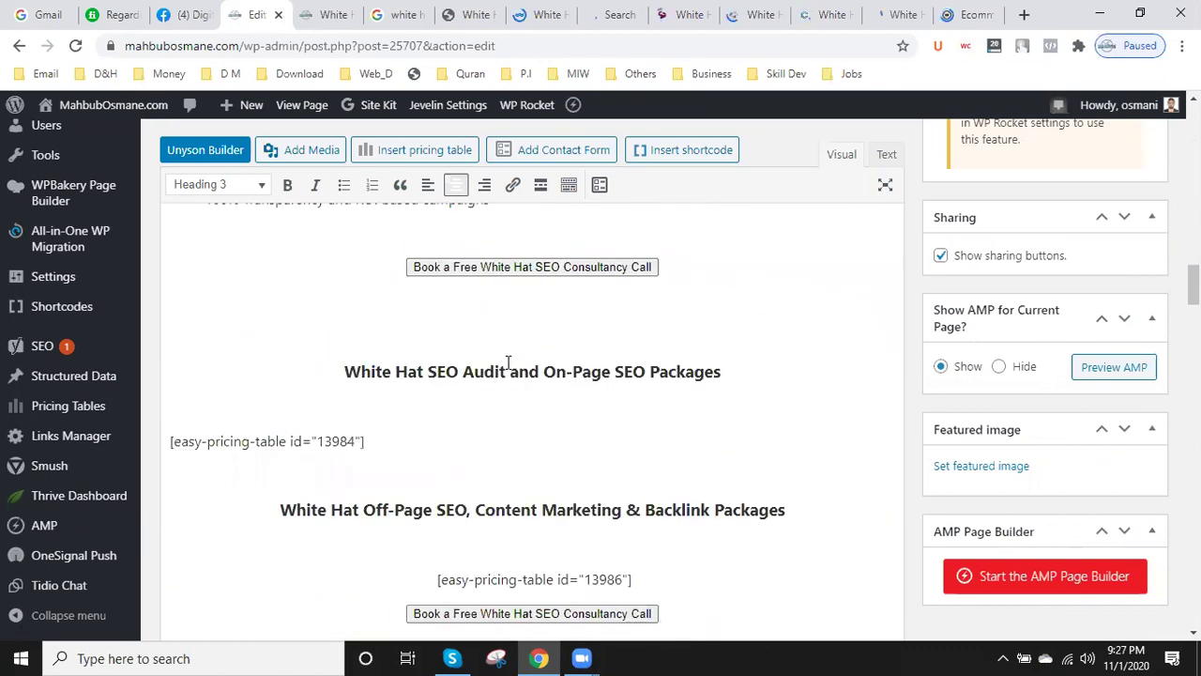
scroll(508, 362, "up", 6)
left_click(526, 282)
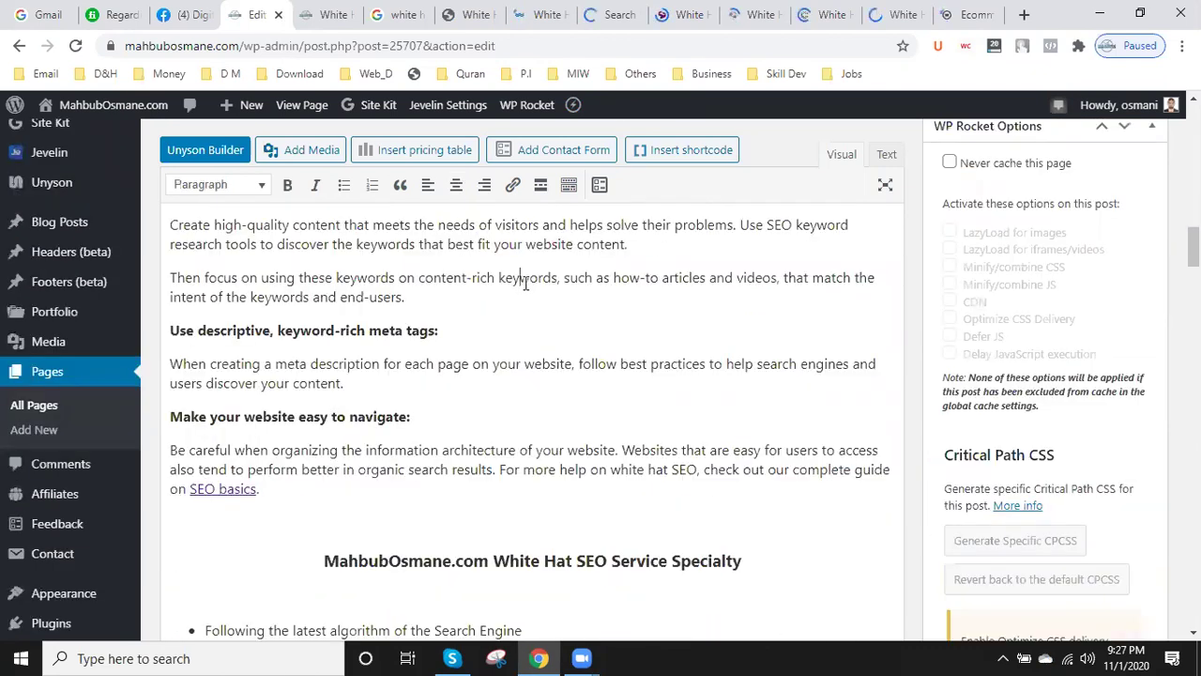
- Search the editor for 'white hat SEO Service', which finds 16 matches
key("ctrl+f")
type("wh")
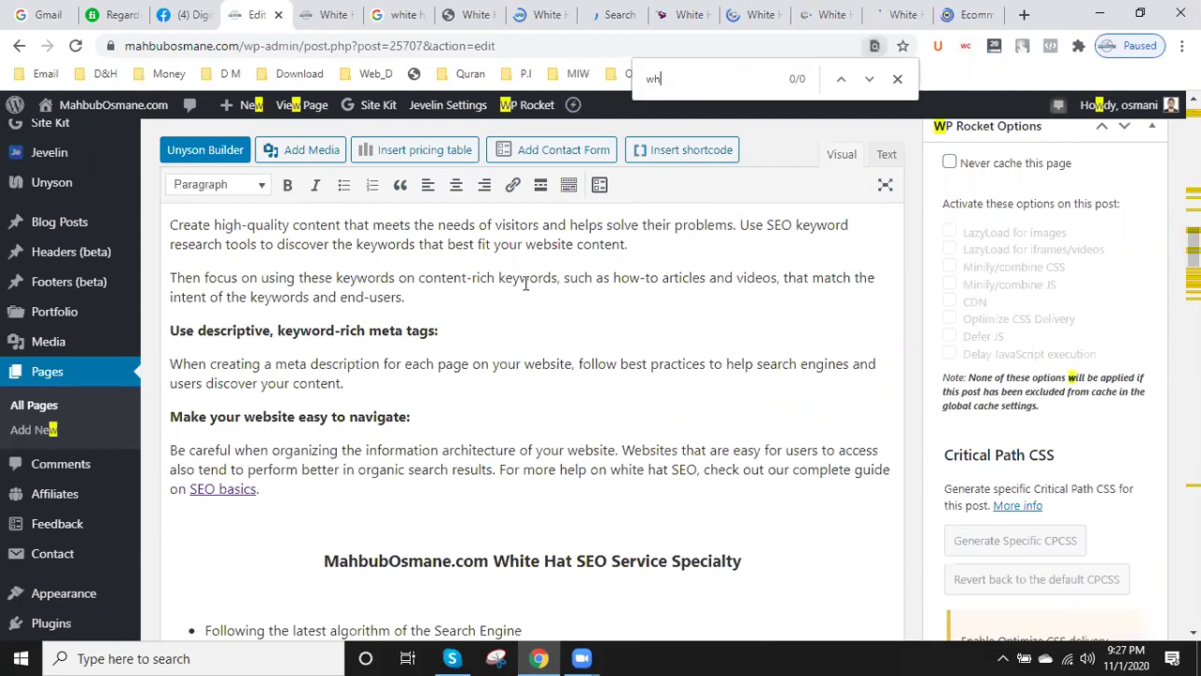
type("ite ")
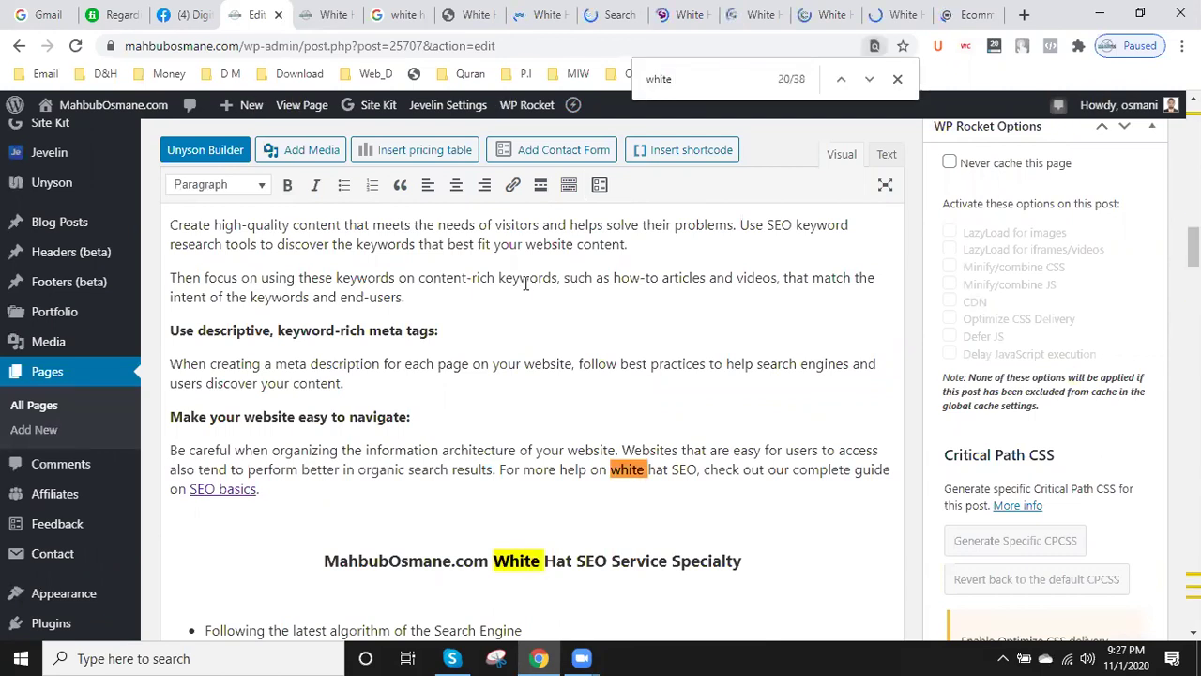
type("hat")
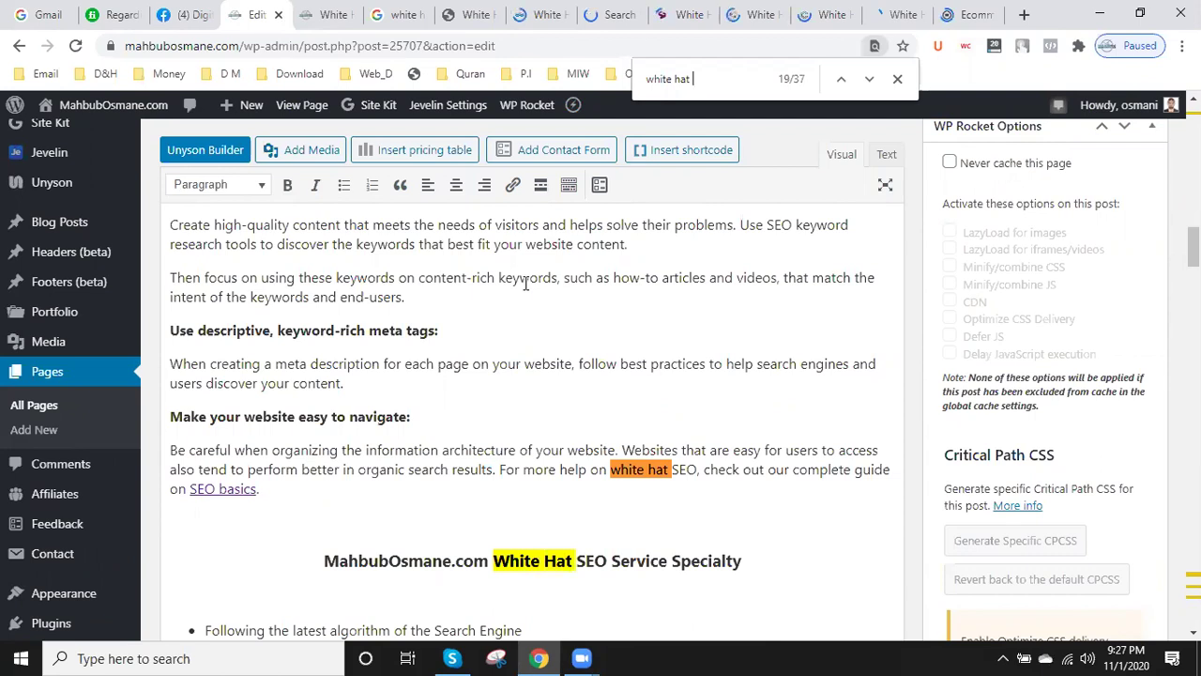
type(" SEO")
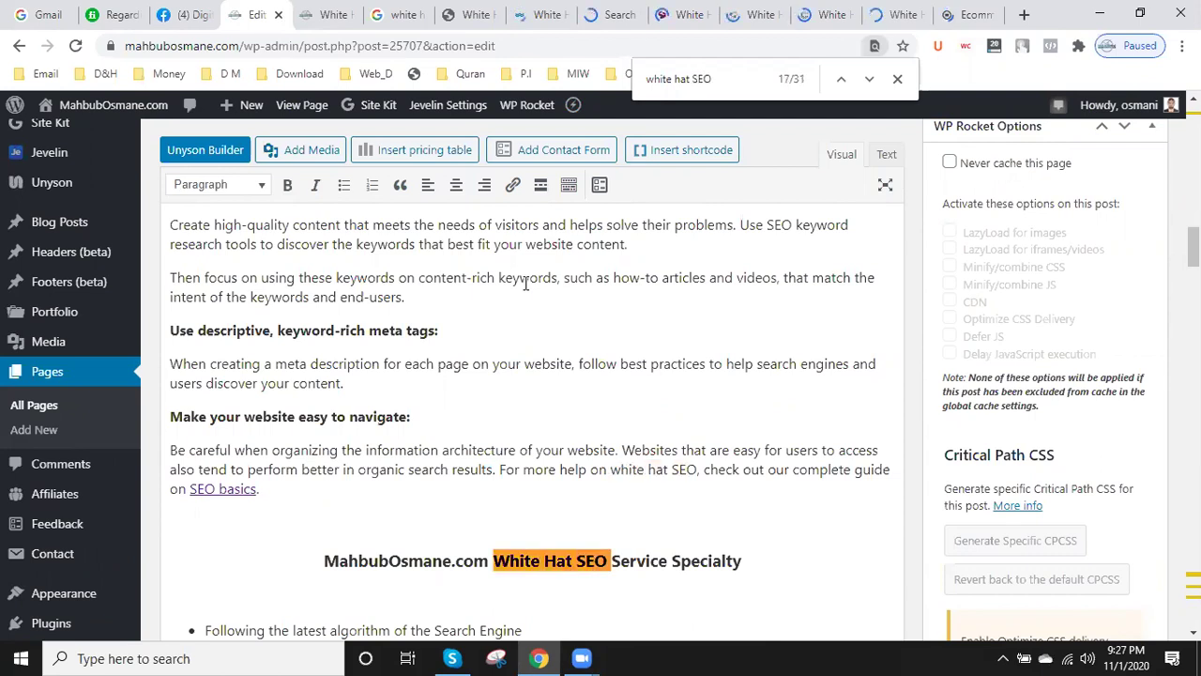
type(" Service")
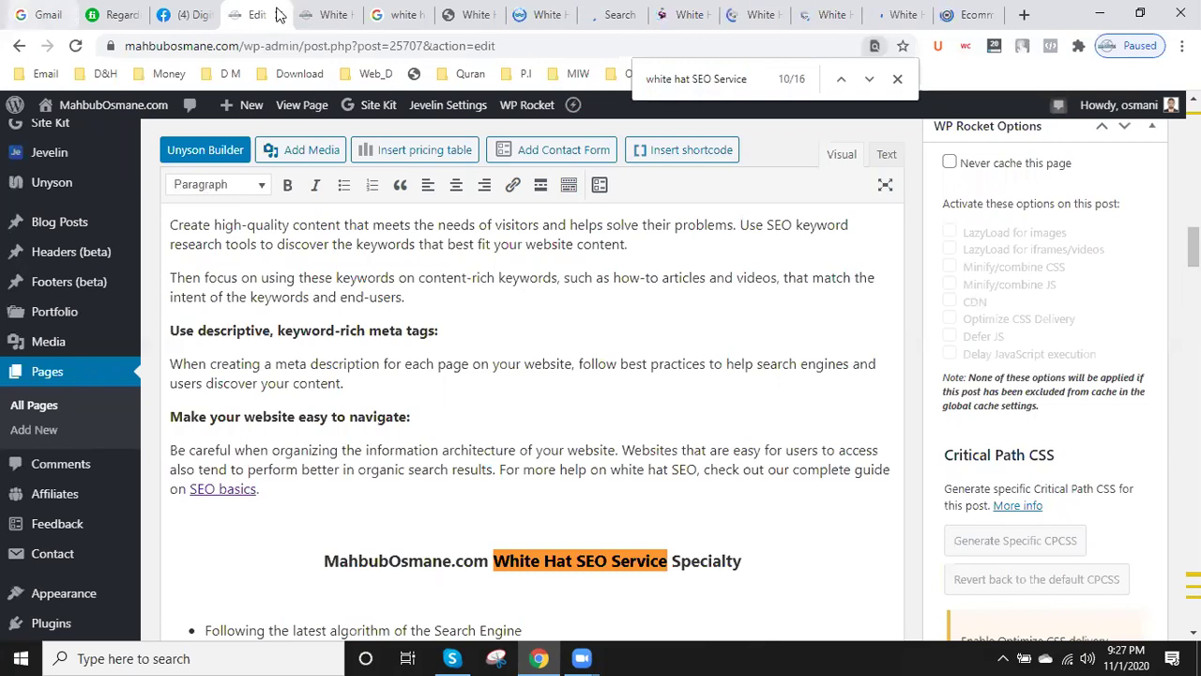
- Select all the published page's text and count it: 4512 words, 27989 characters
left_click(323, 13)
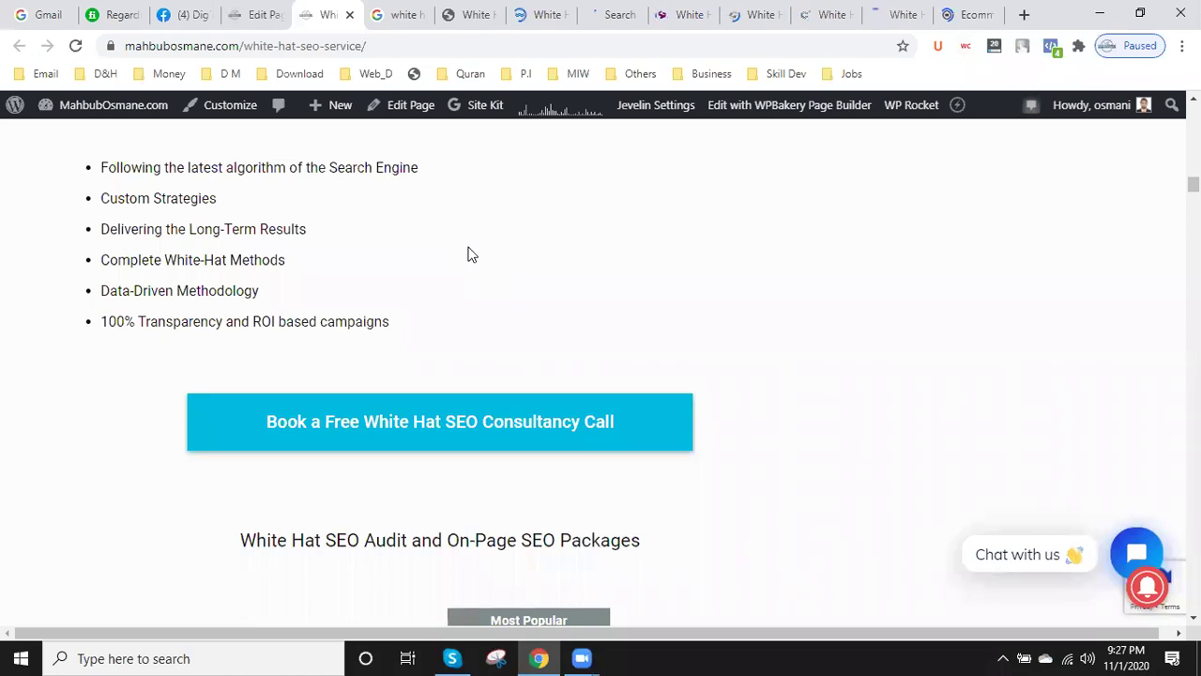
key("ctrl+a")
right_click(467, 255)
key("Escape")
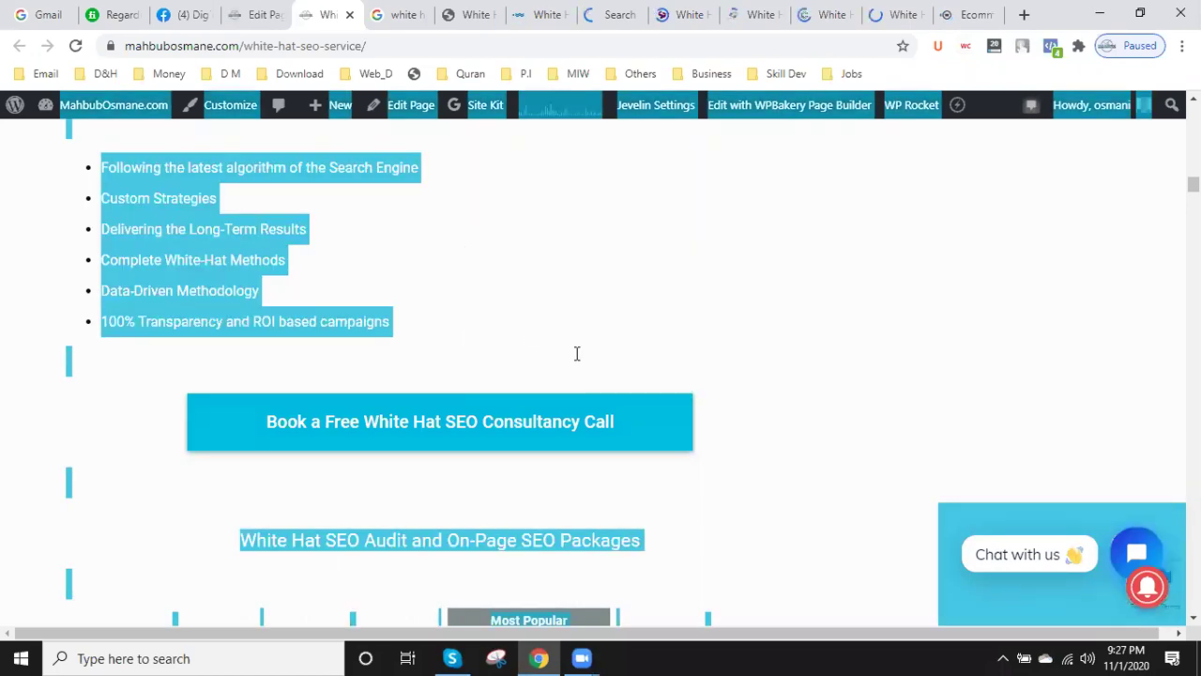
left_click(589, 346)
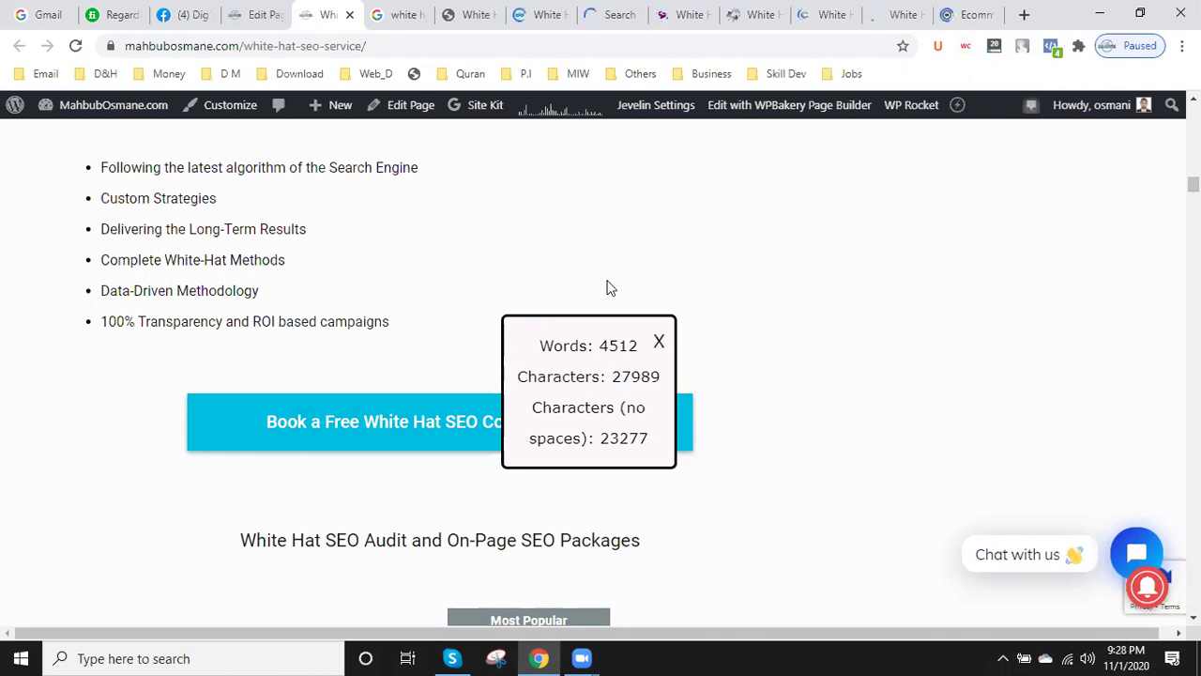
- Back in the page editor, scroll through the content down to the FAQ answers
left_click(251, 14)
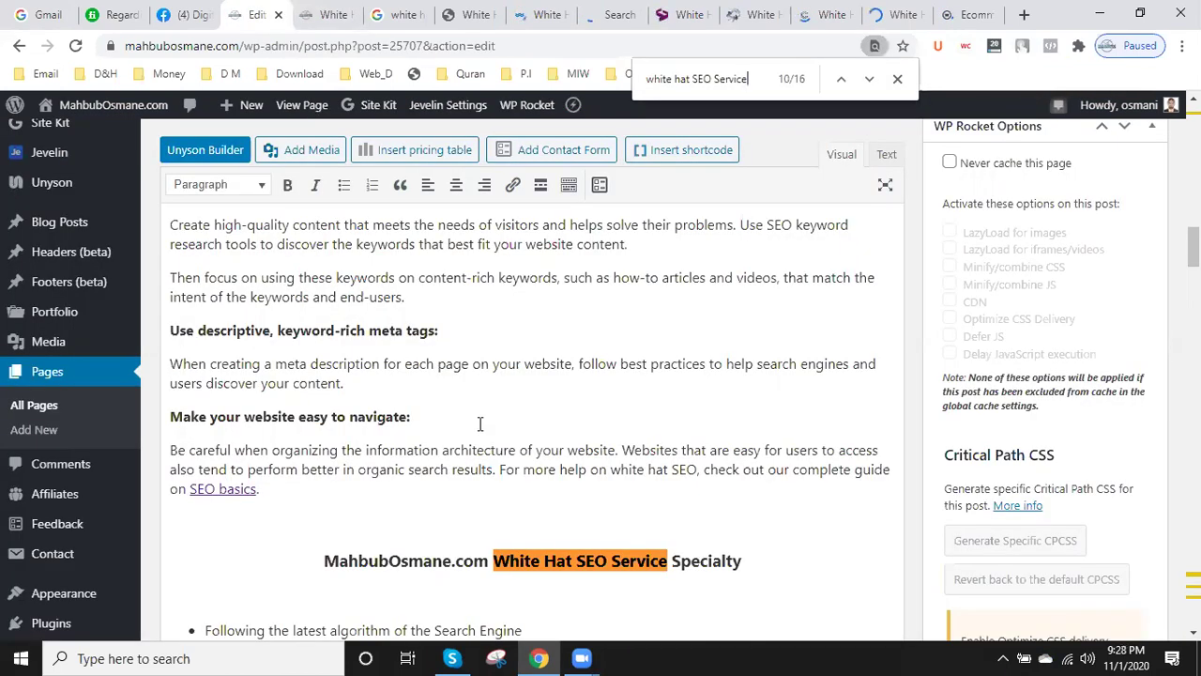
scroll(538, 452, "down", 1)
scroll(538, 452, "down", 3)
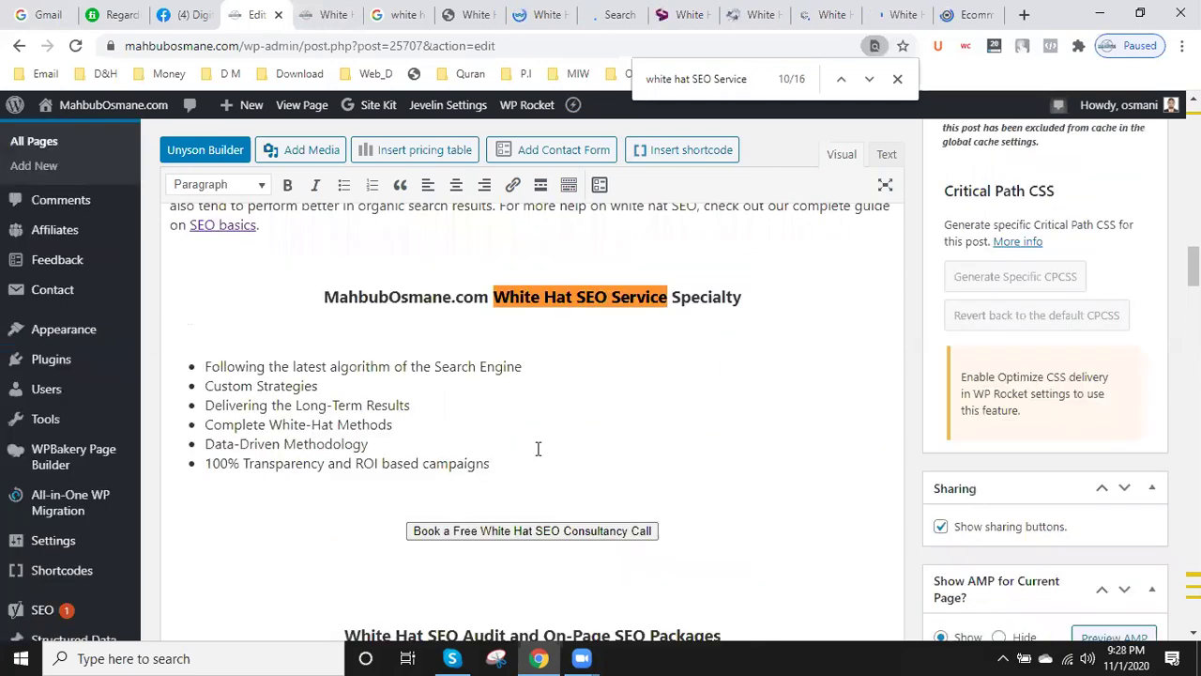
scroll(538, 448, "down", 2)
scroll(538, 449, "down", 4)
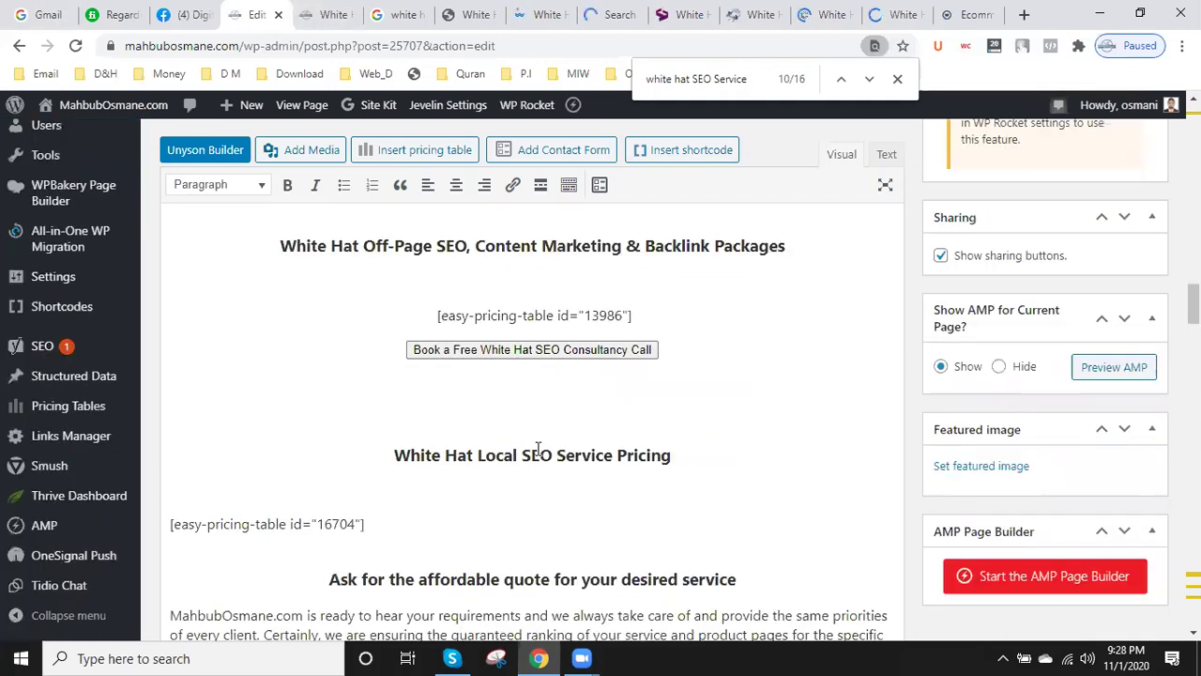
scroll(538, 449, "down", 3)
scroll(537, 445, "down", 1)
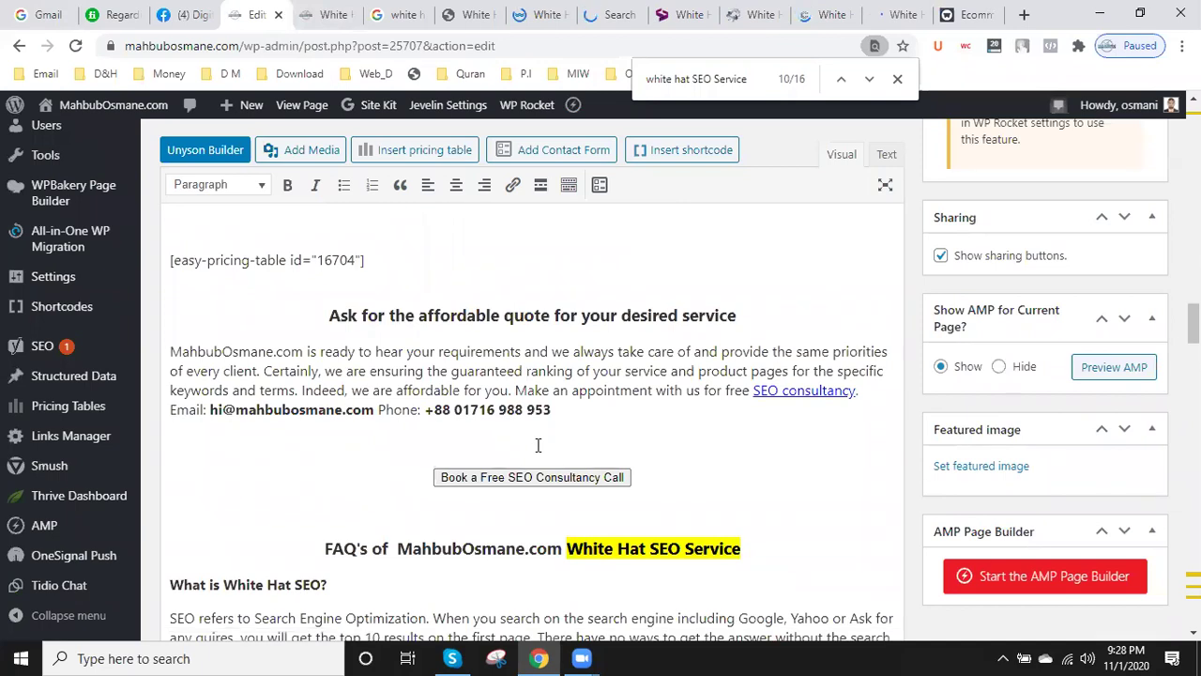
scroll(538, 445, "down", 2)
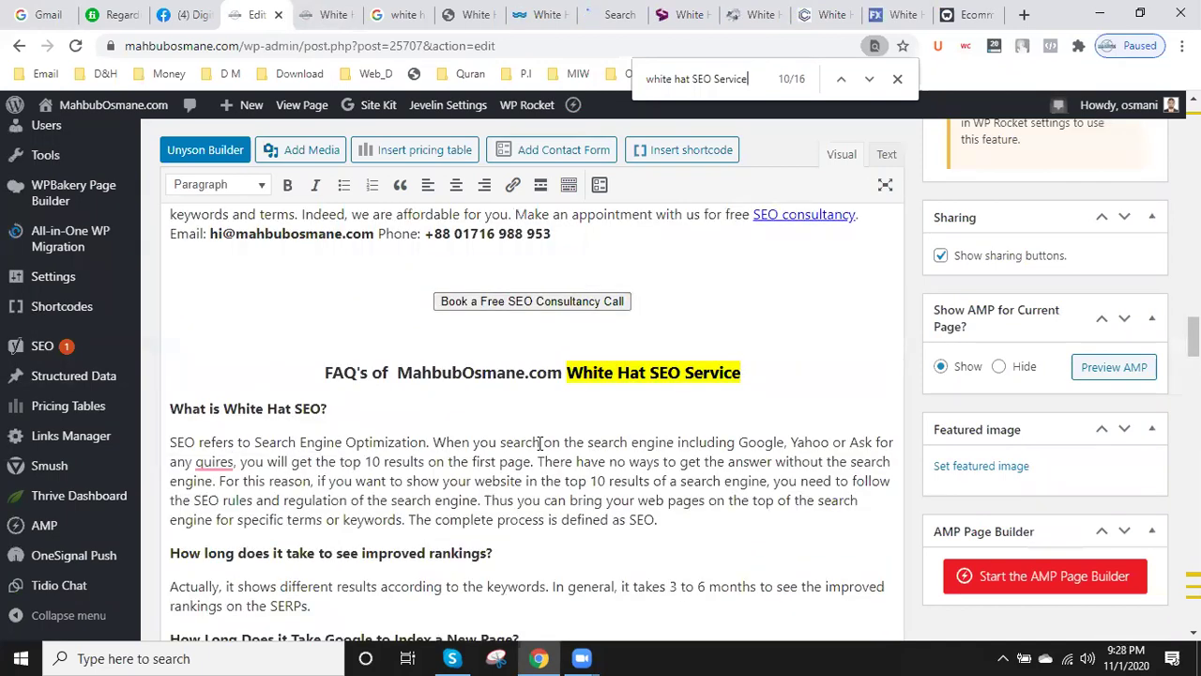
scroll(540, 442, "down", 3)
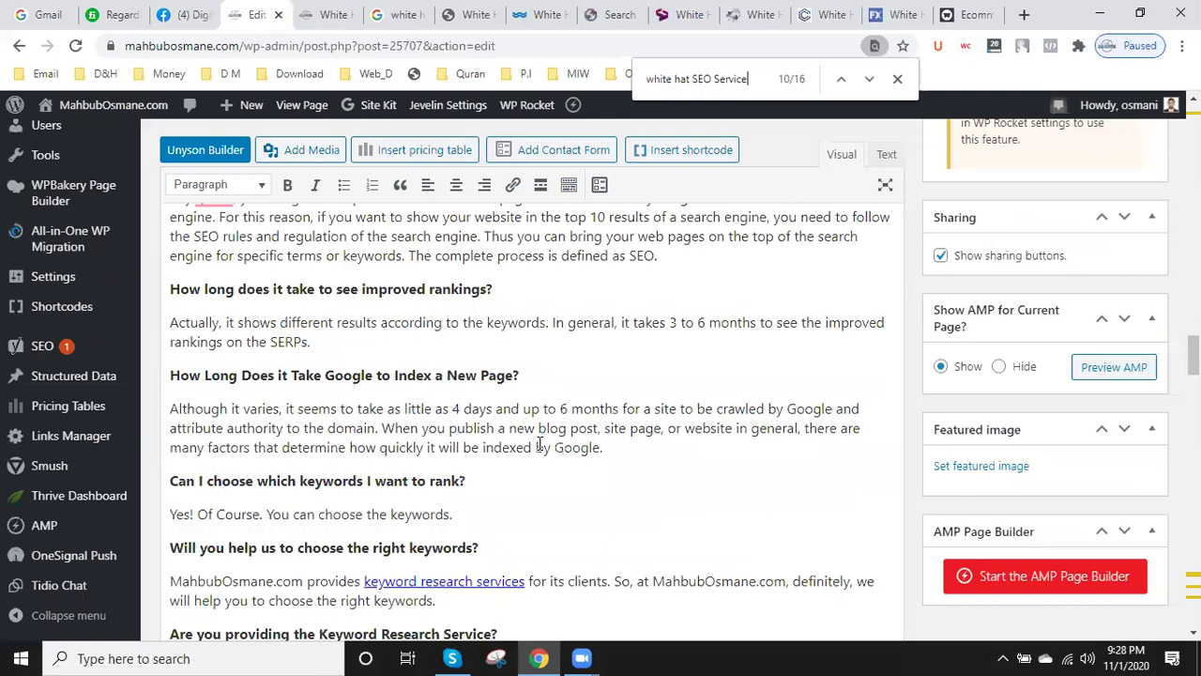
scroll(540, 442, "down", 1)
scroll(539, 442, "down", 1)
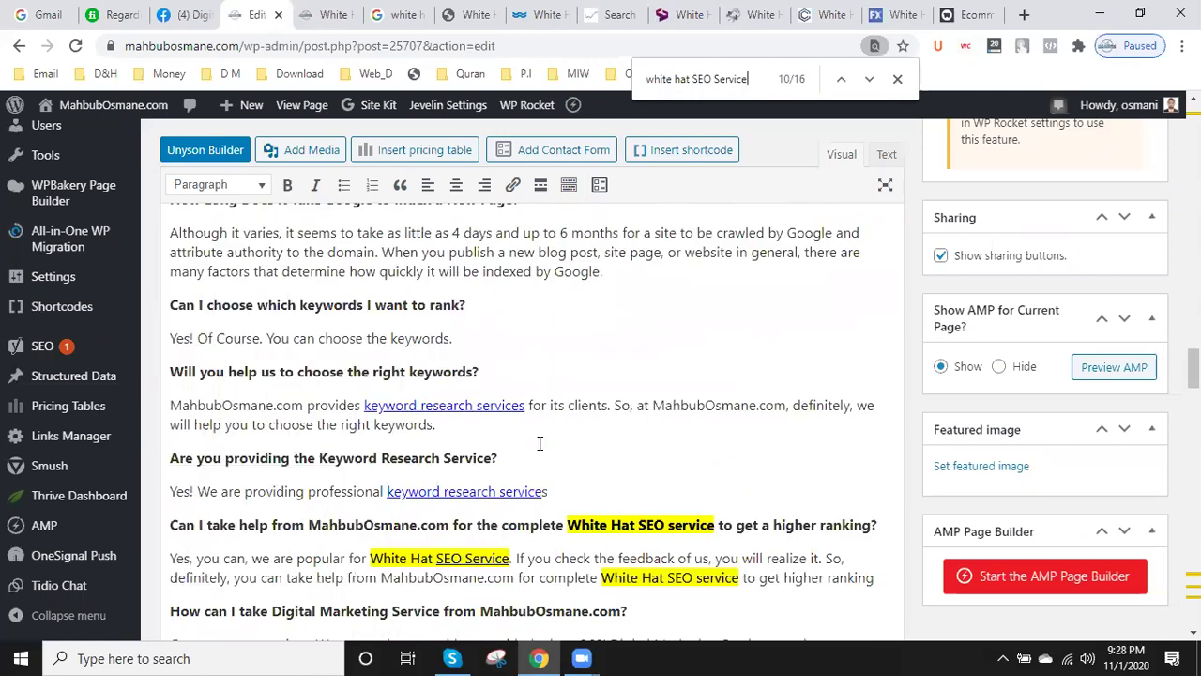
left_click(314, 10)
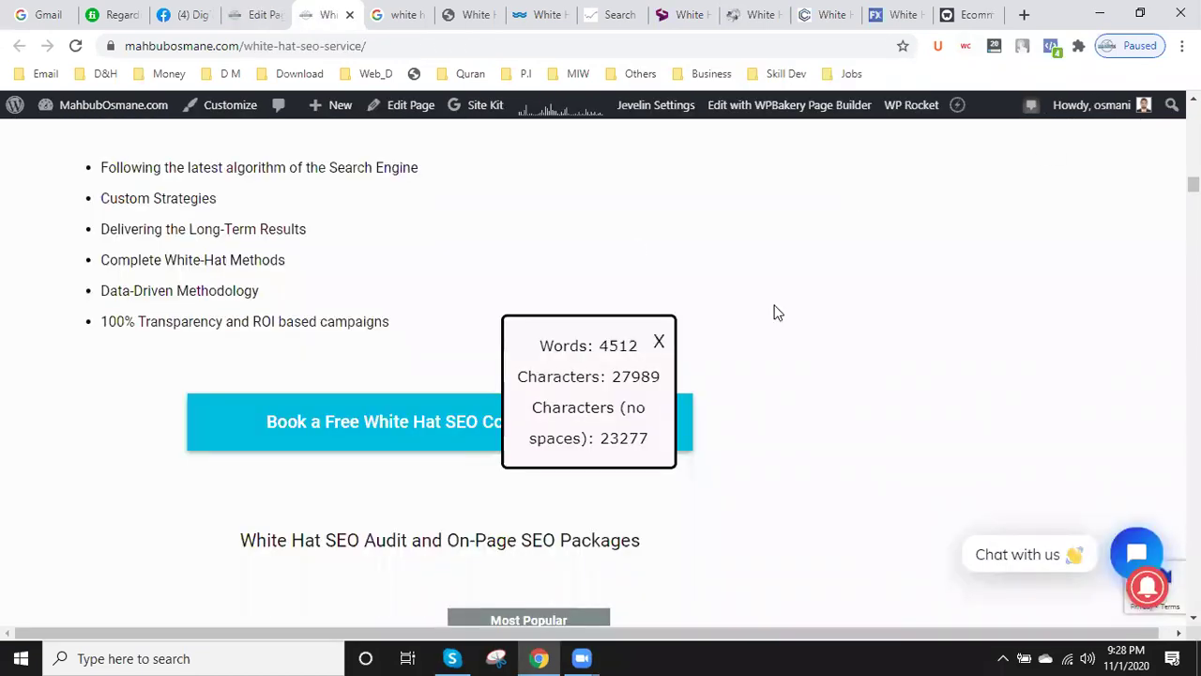
left_click(657, 341)
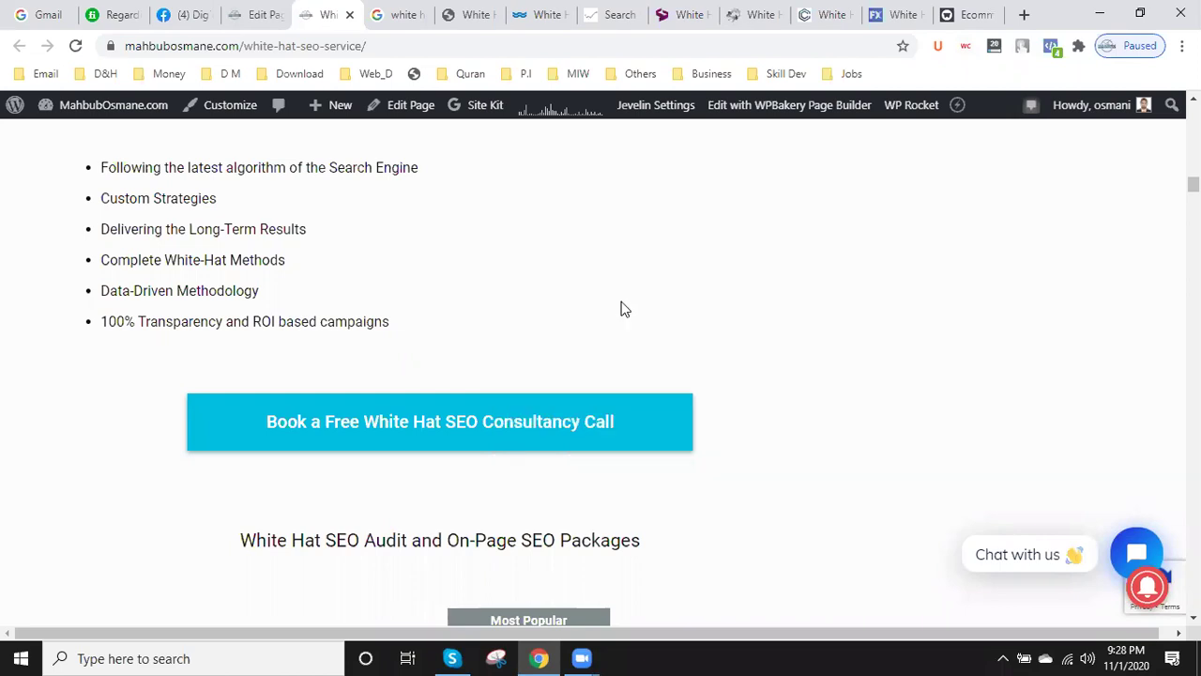
right_click(621, 304)
left_click(550, 288)
key("ctrl+a")
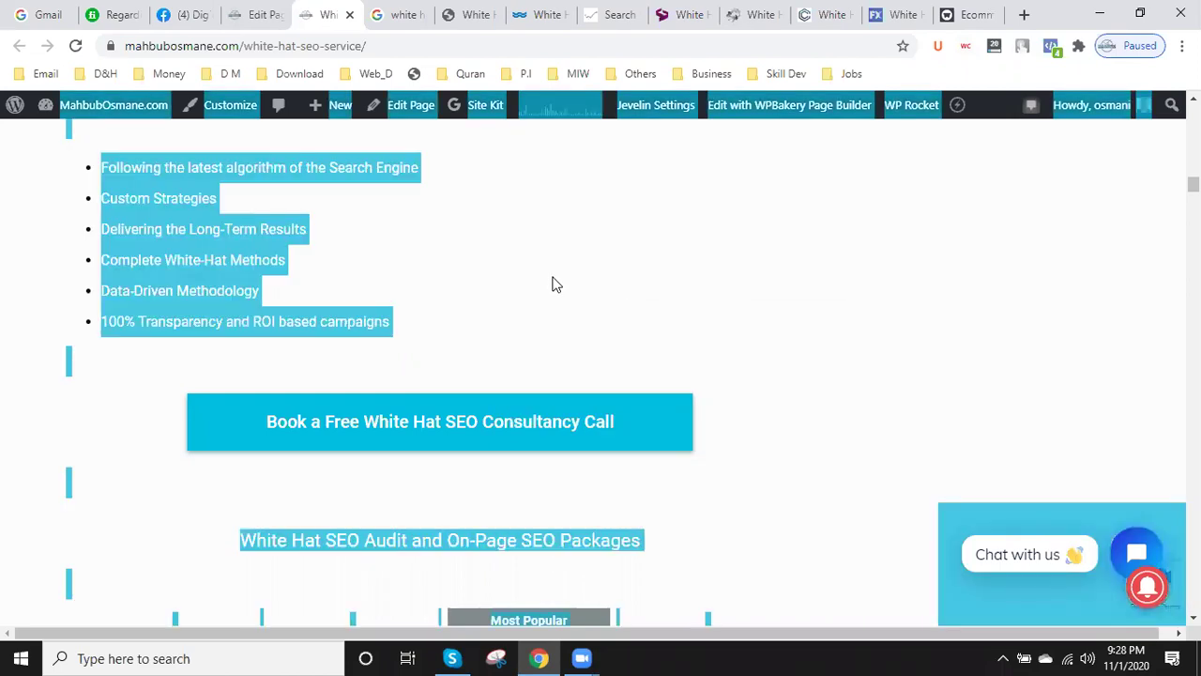
right_click(553, 282)
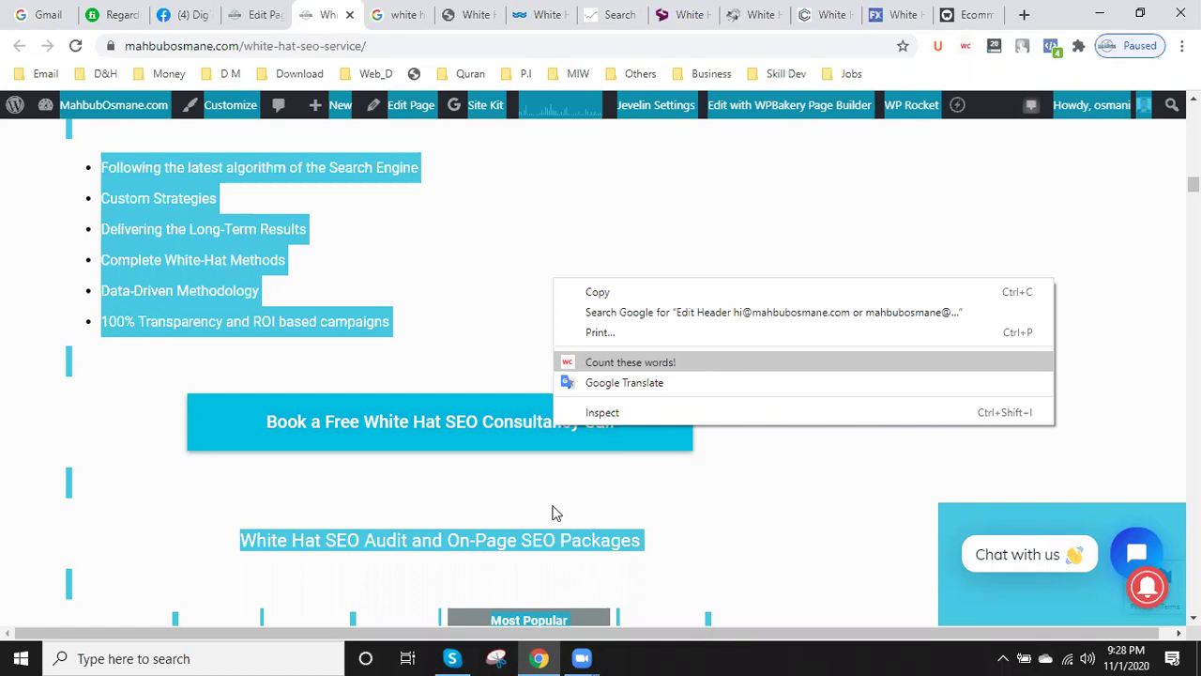
key("Escape")
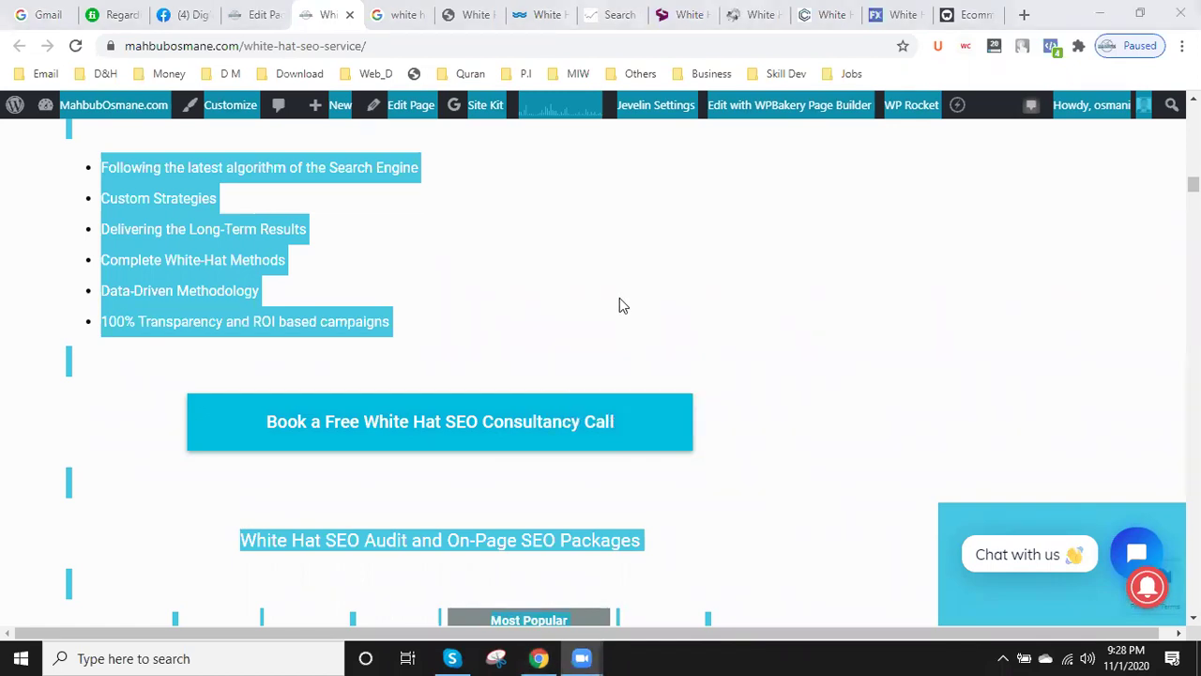
left_click(619, 305)
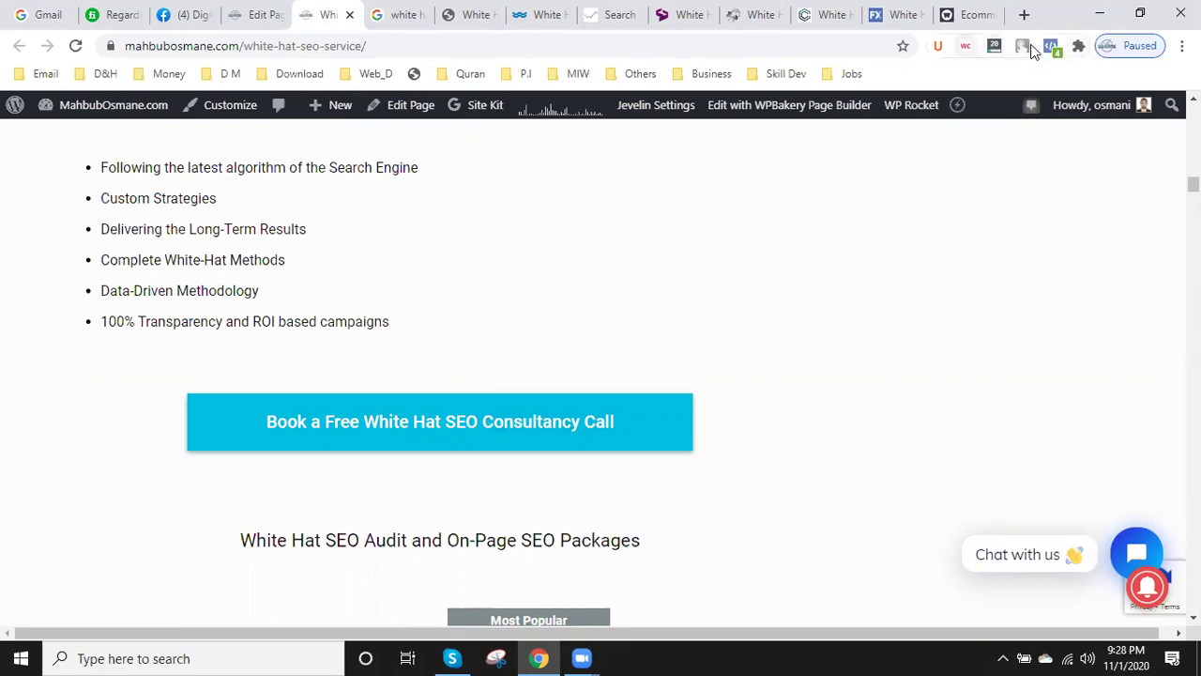
left_click(1079, 49)
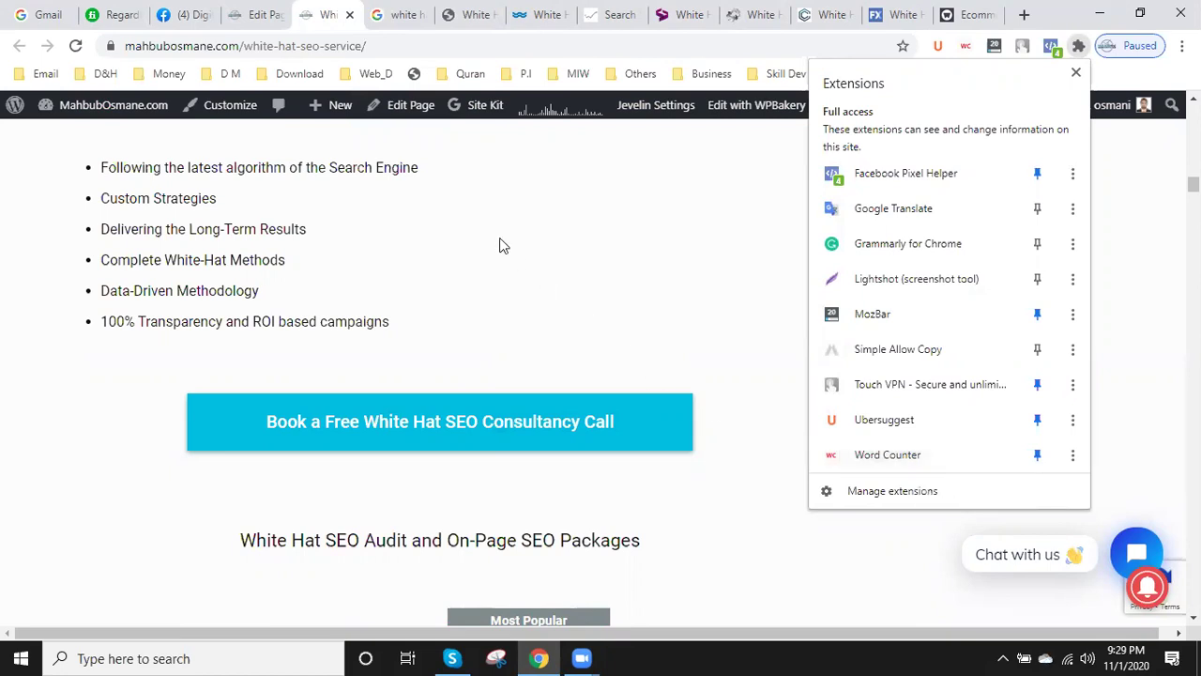
left_click(255, 12)
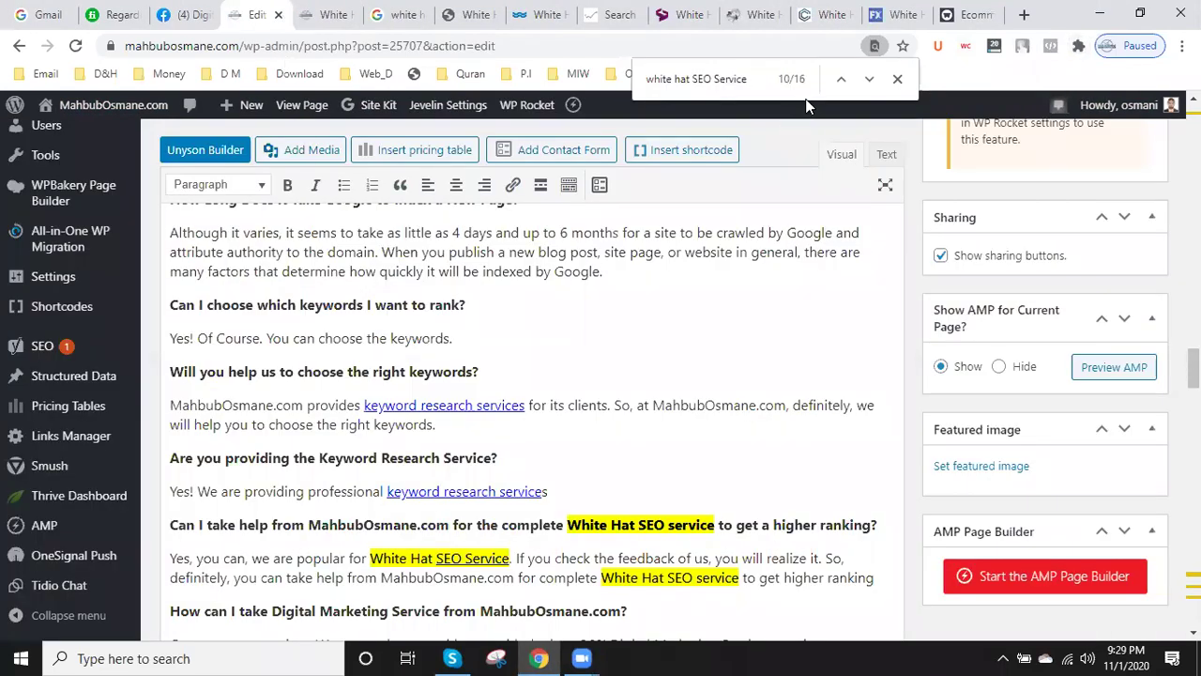
- Close the find bar and check the SMM link in the services list
left_click(898, 84)
scroll(531, 469, "down", 7)
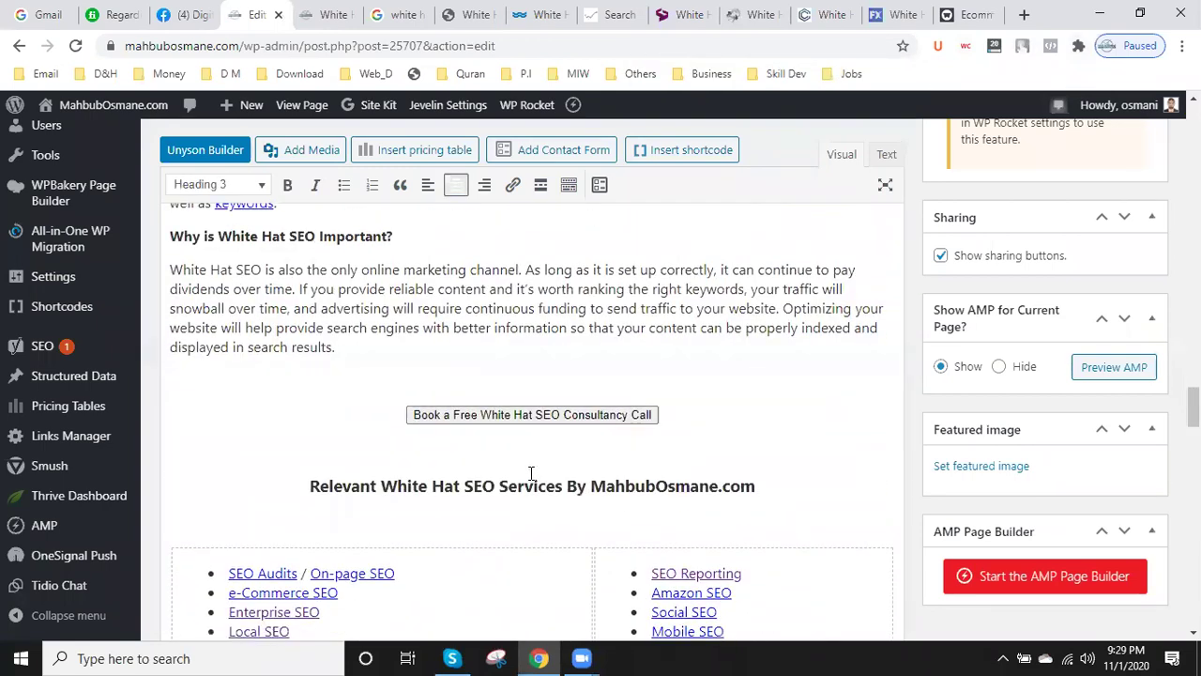
scroll(531, 473, "down", 2)
scroll(532, 471, "down", 3)
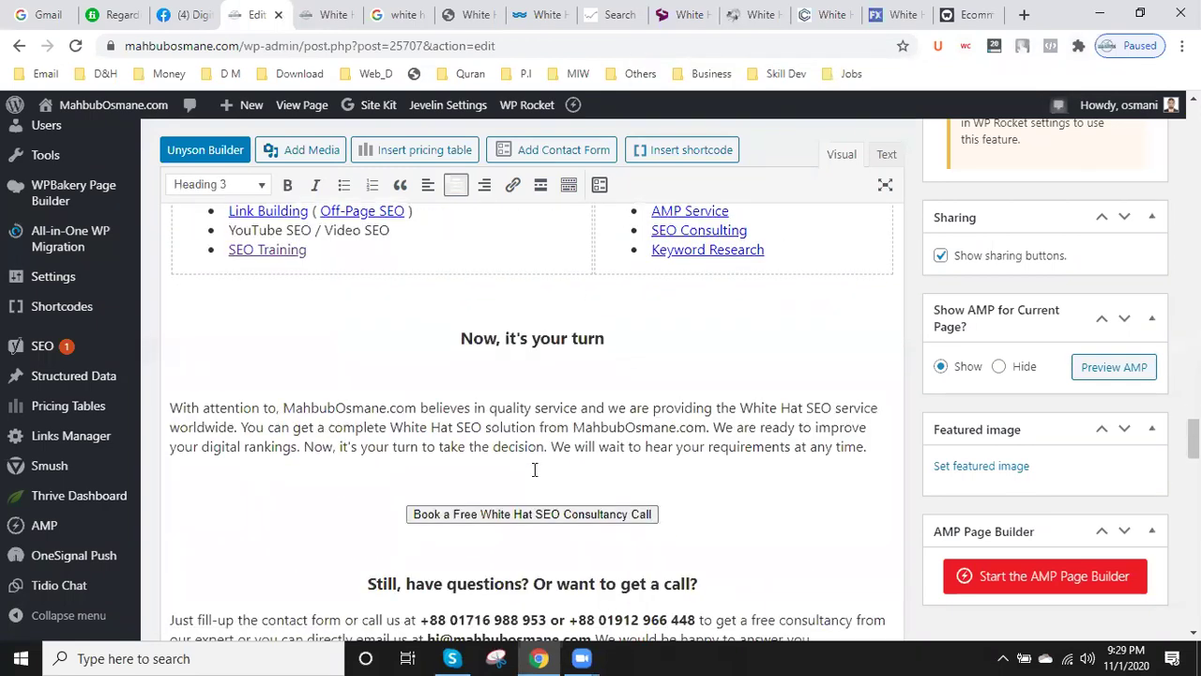
scroll(534, 469, "down", 2)
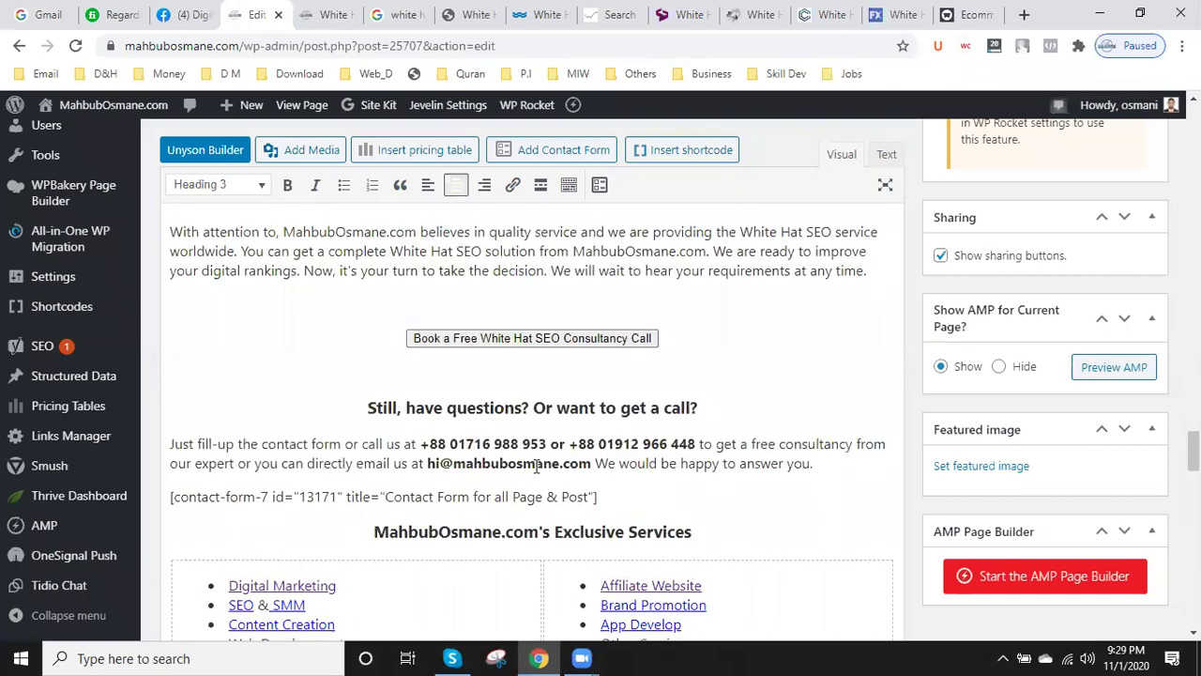
scroll(535, 464, "down", 4)
scroll(538, 461, "up", 5)
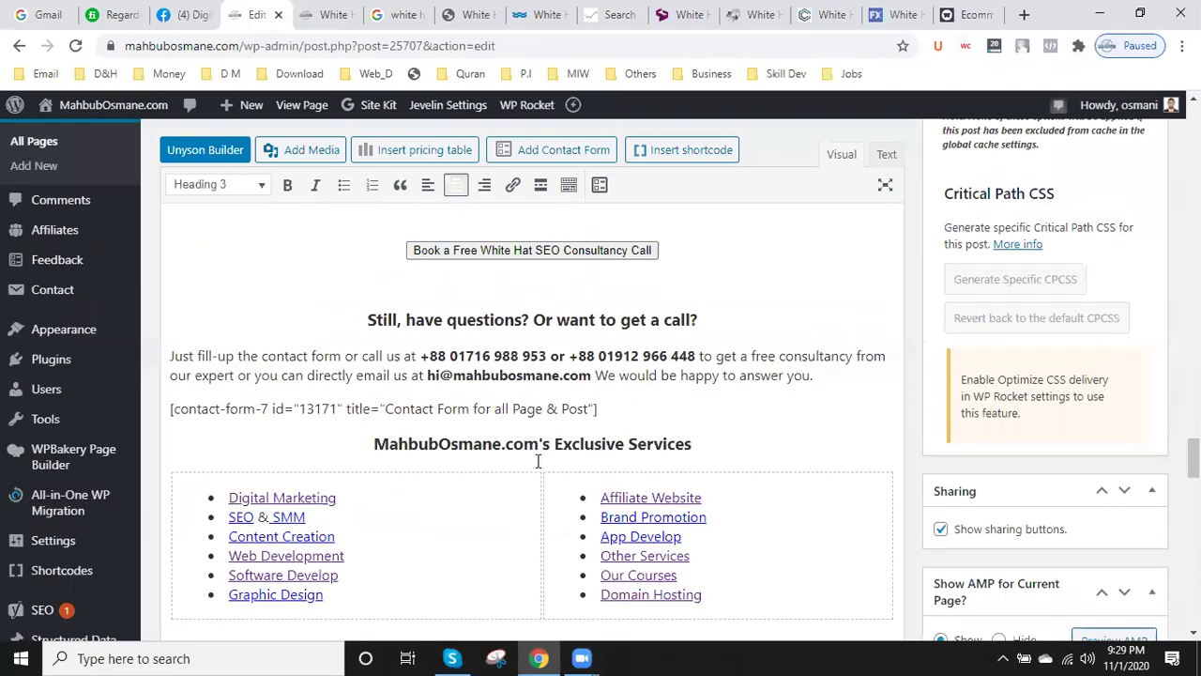
left_click(323, 517)
scroll(323, 518, "up", 5)
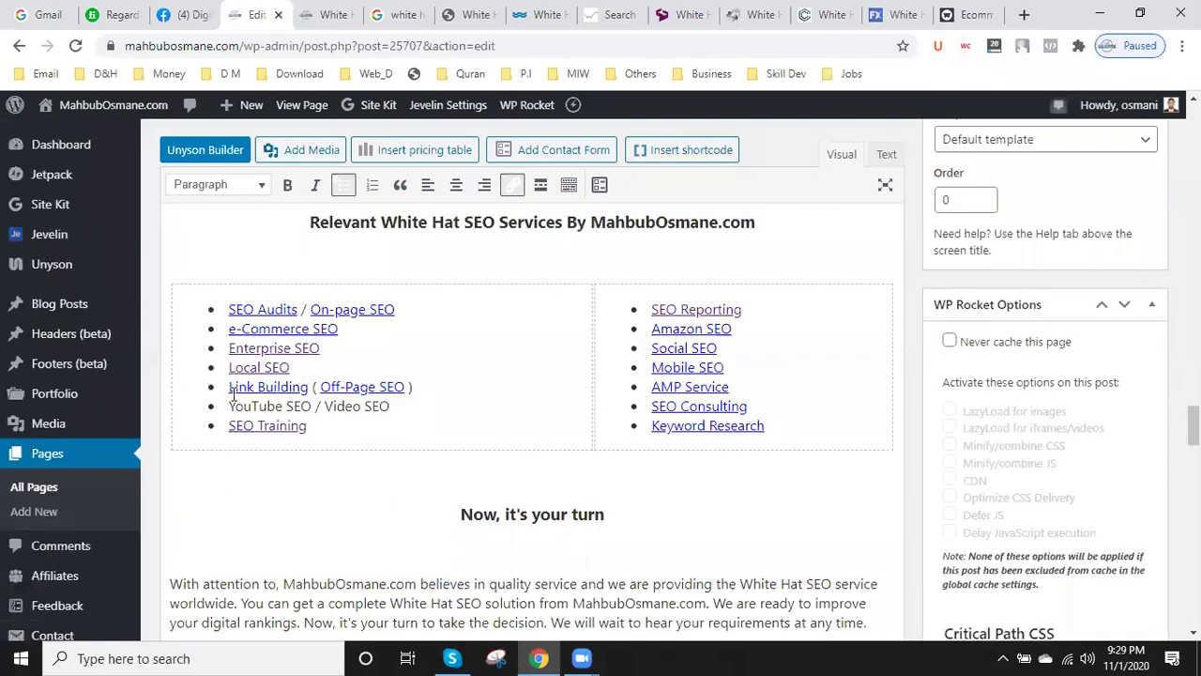
scroll(397, 504, "up", 6)
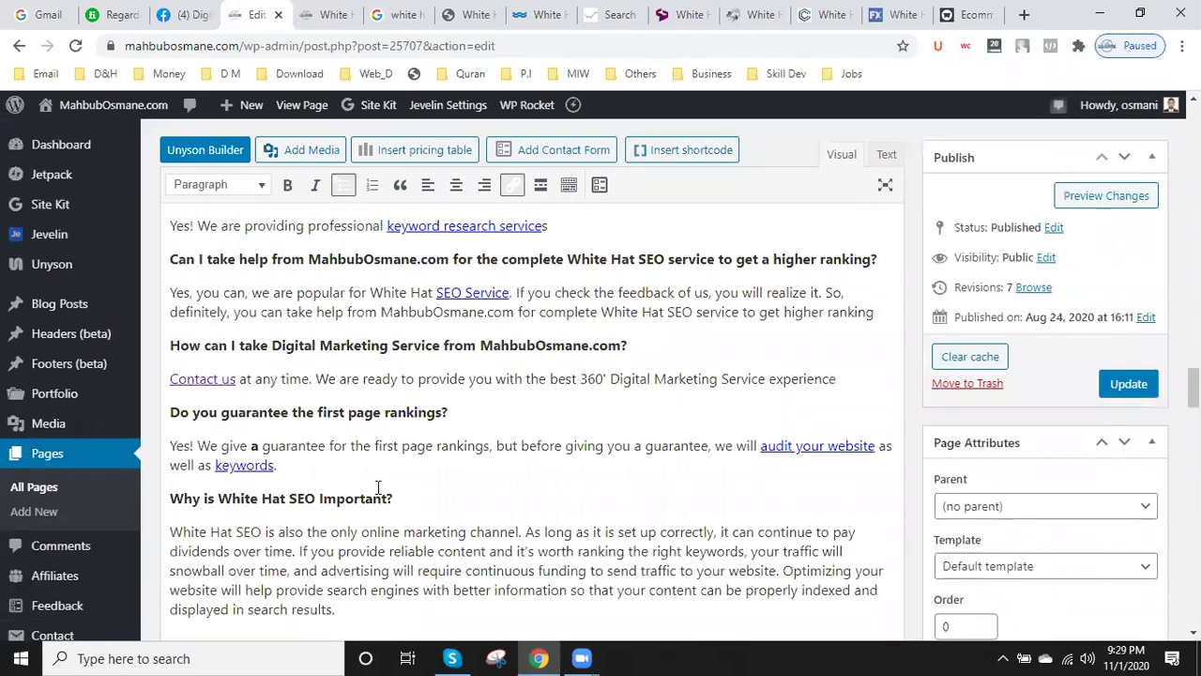
scroll(378, 484, "up", 5)
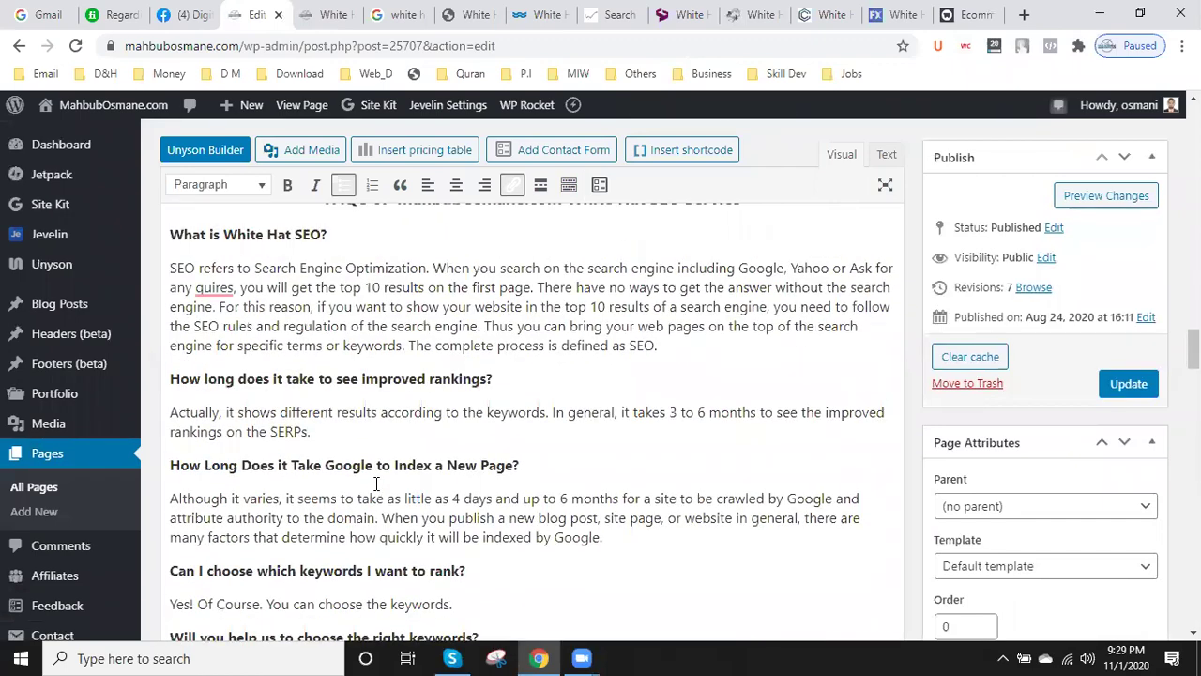
scroll(377, 483, "up", 3)
scroll(376, 483, "up", 1)
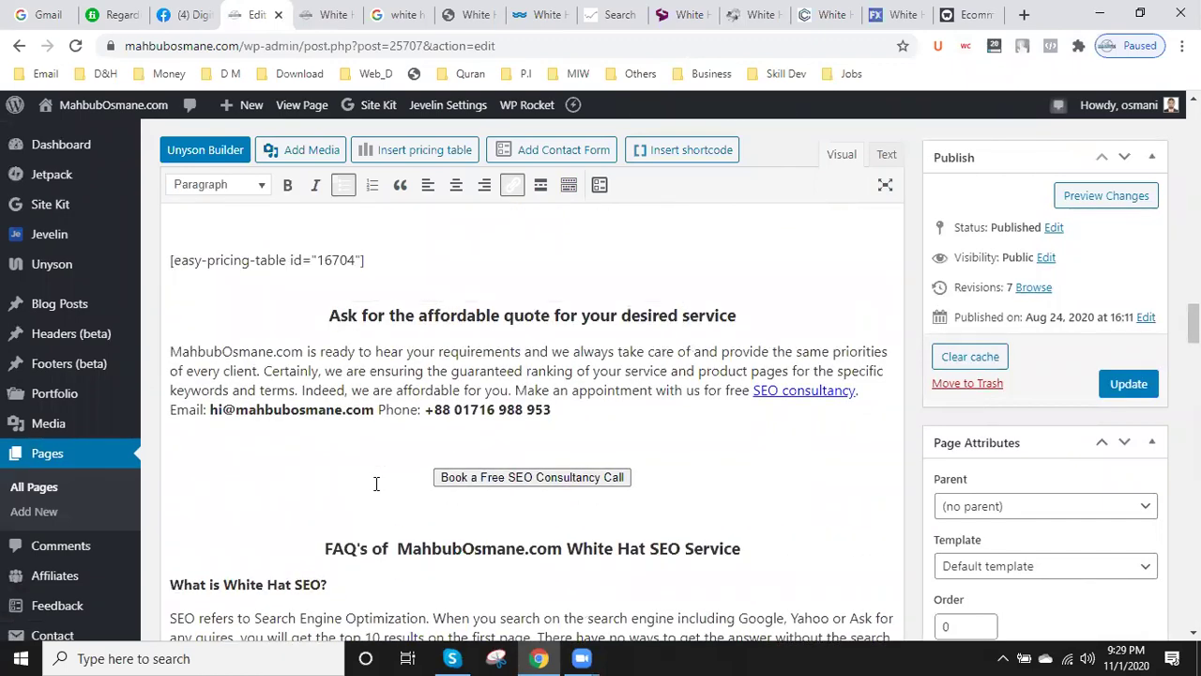
- Check the targets of the SEO consultancy, SEO basics and Webmaster Guidelines links
left_click(806, 392)
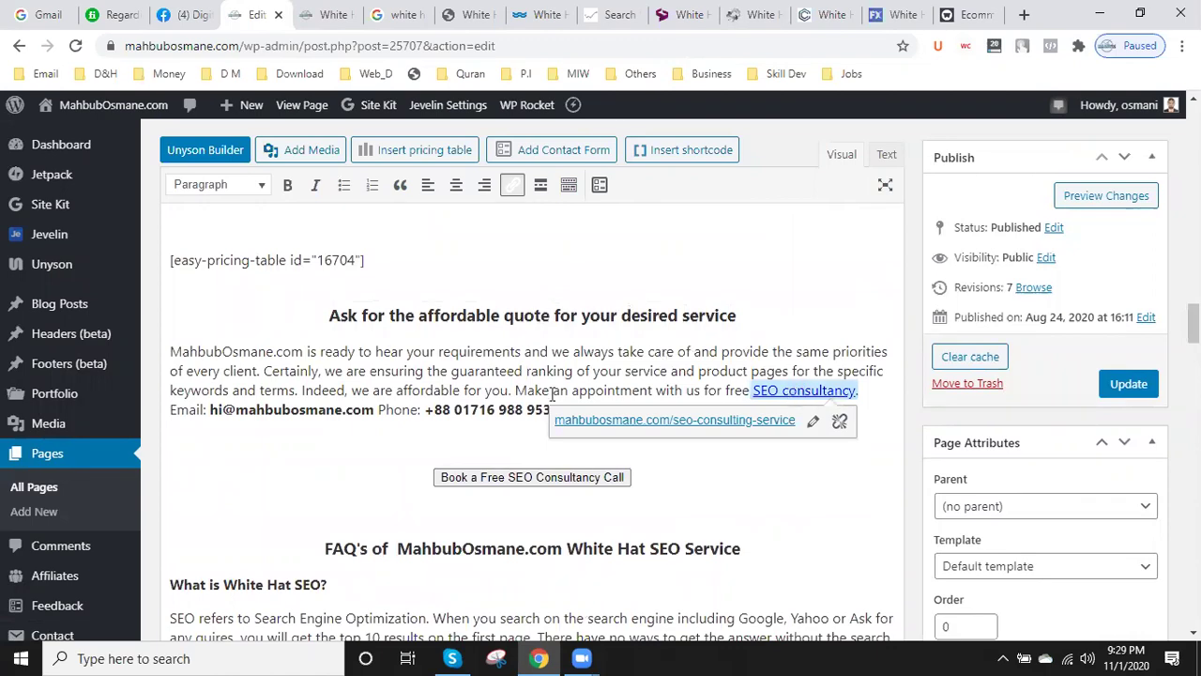
scroll(469, 394, "up", 5)
scroll(470, 394, "down", 5)
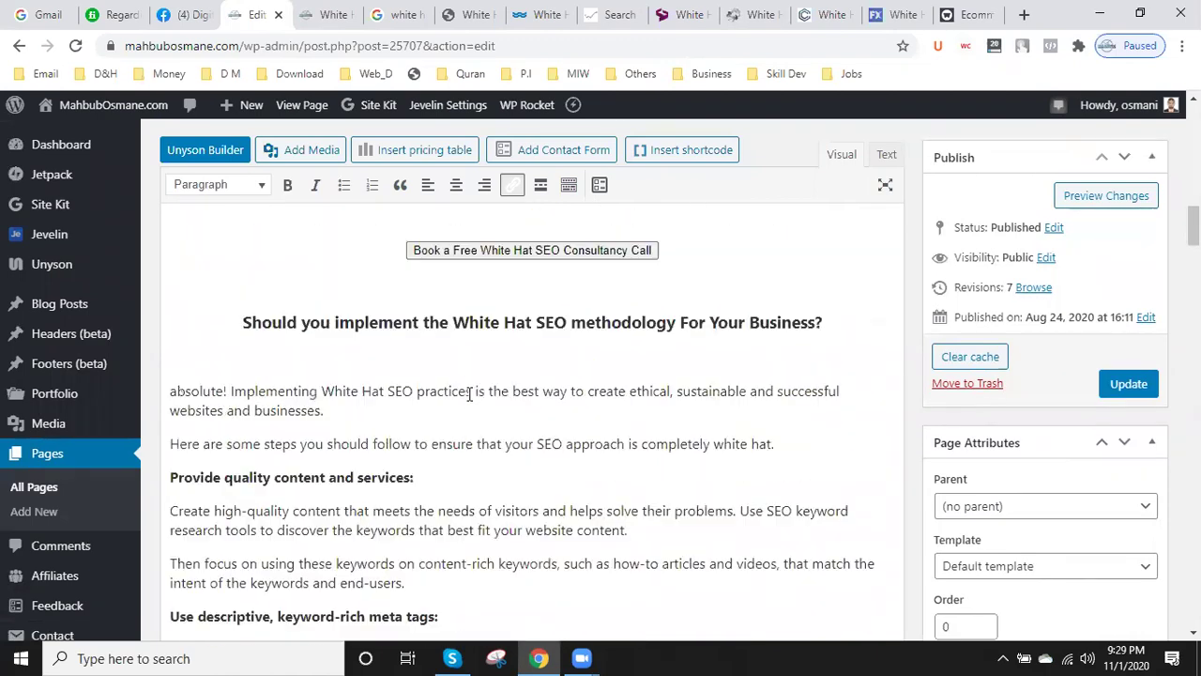
scroll(461, 401, "down", 3)
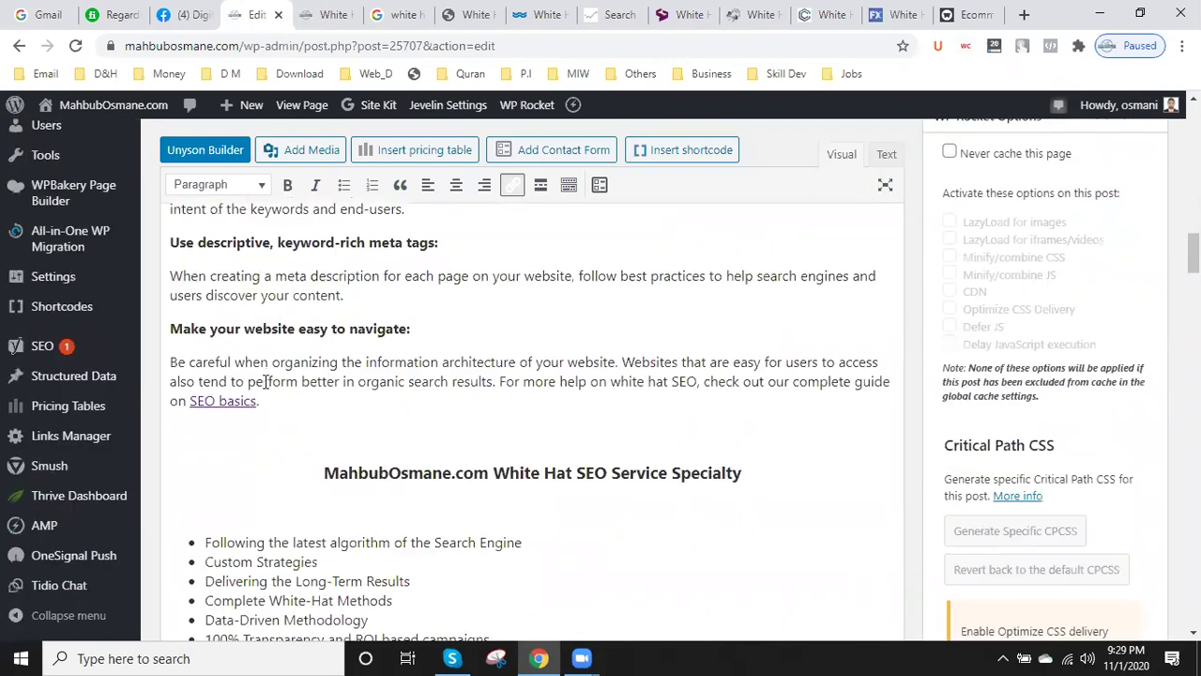
left_click(233, 404)
scroll(233, 405, "up", 8)
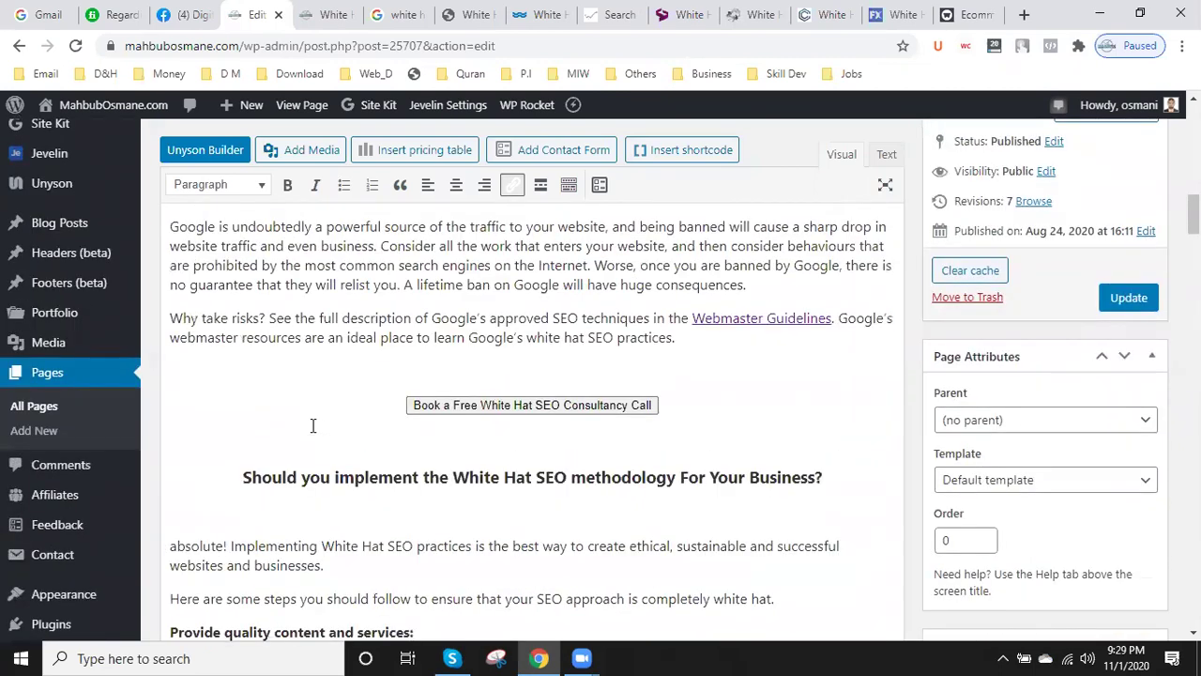
left_click(761, 405)
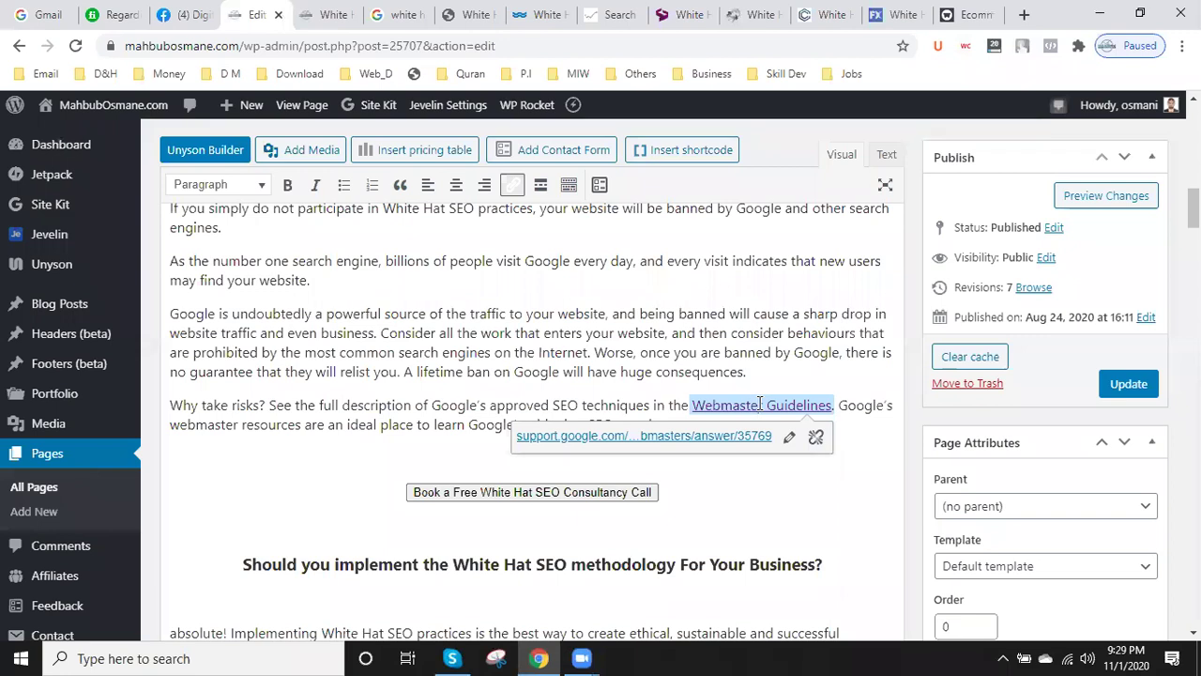
- Check the Book a Free consultancy button's link, then view the published page
scroll(451, 454, "up", 2)
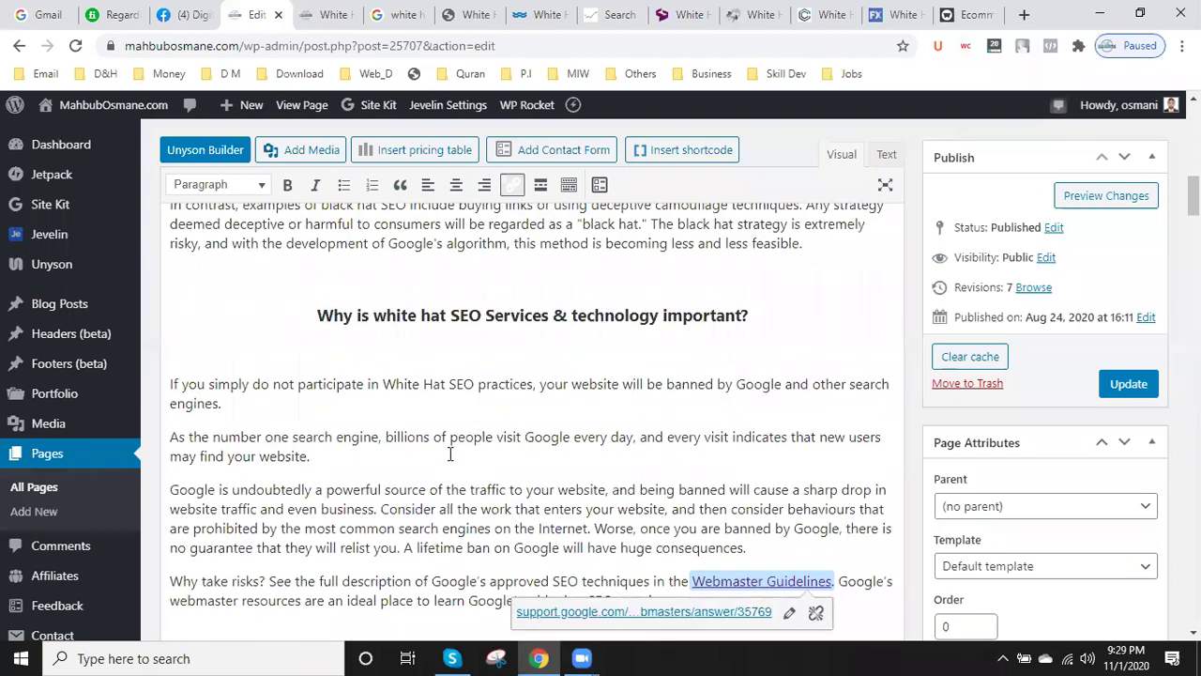
scroll(451, 454, "down", 10)
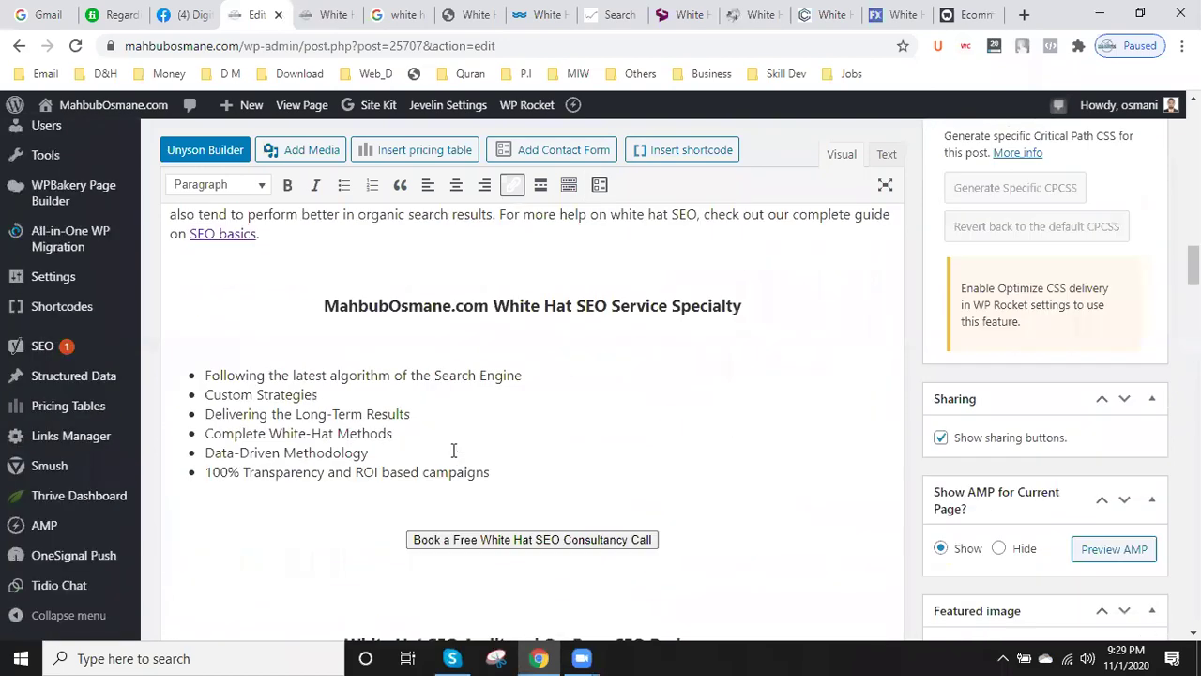
scroll(453, 451, "down", 3)
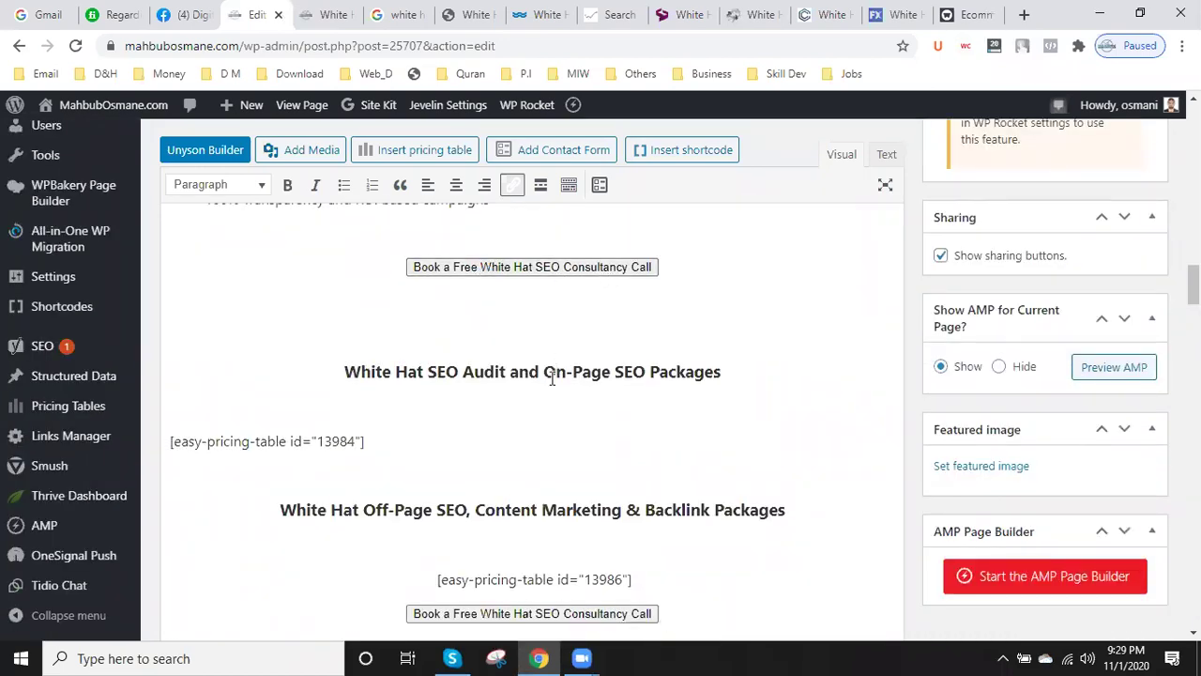
left_click(535, 270)
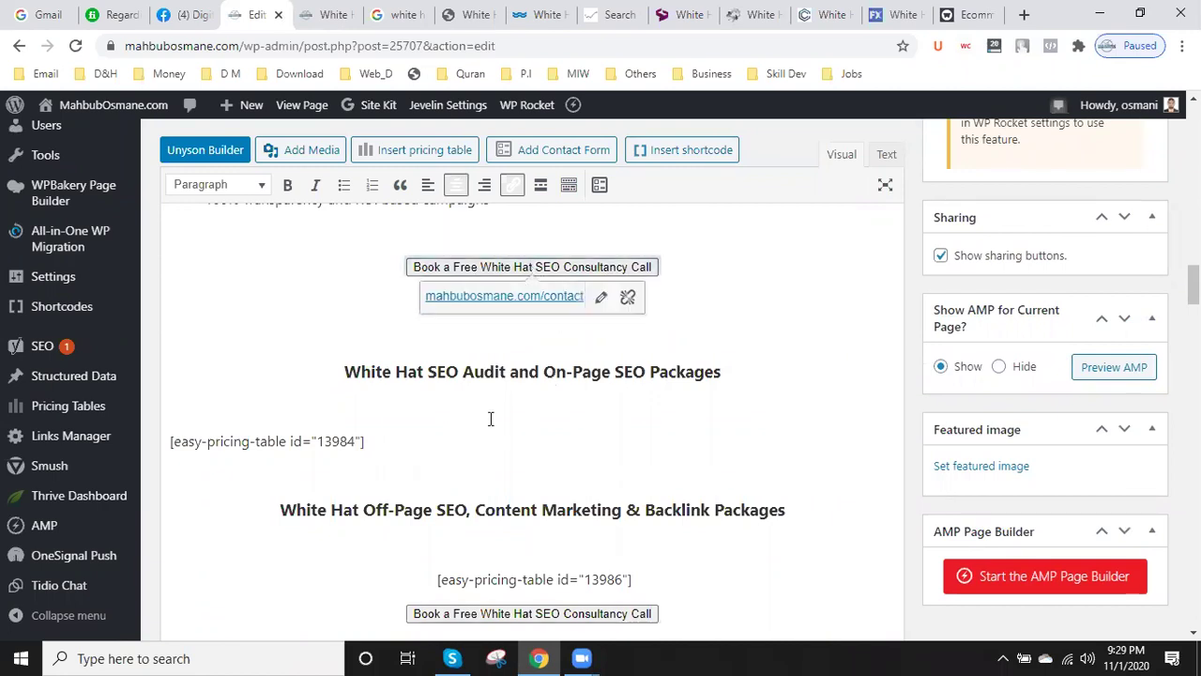
scroll(490, 418, "down", 4)
scroll(490, 422, "down", 15)
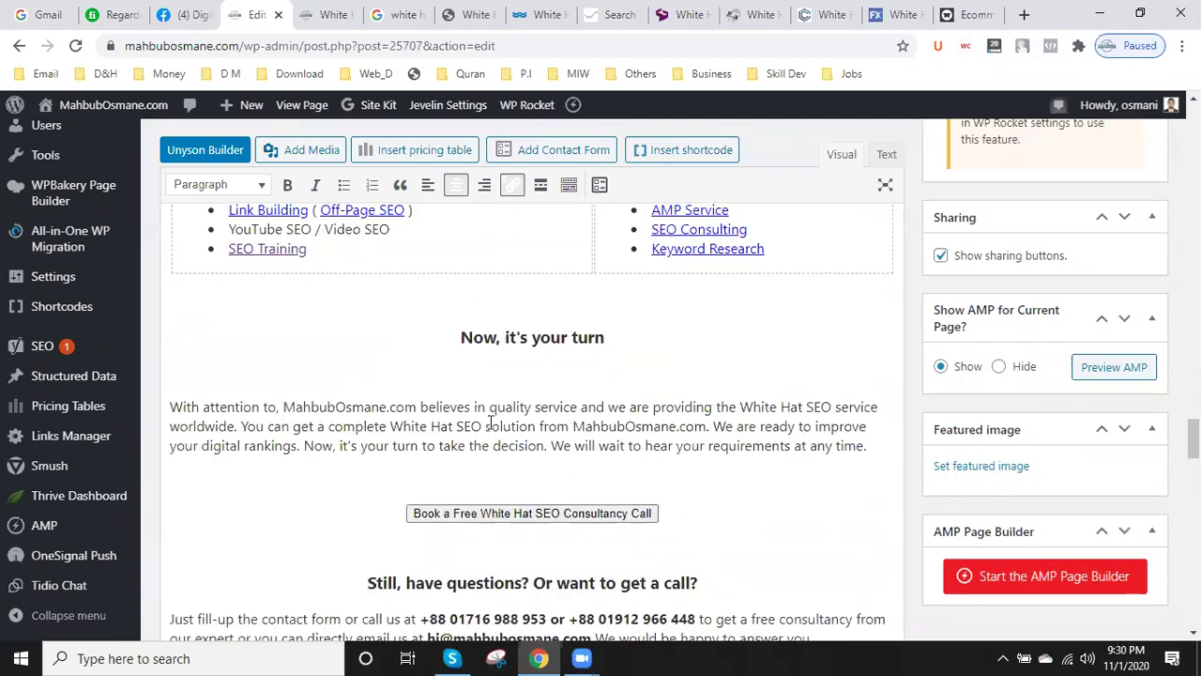
scroll(489, 422, "down", 7)
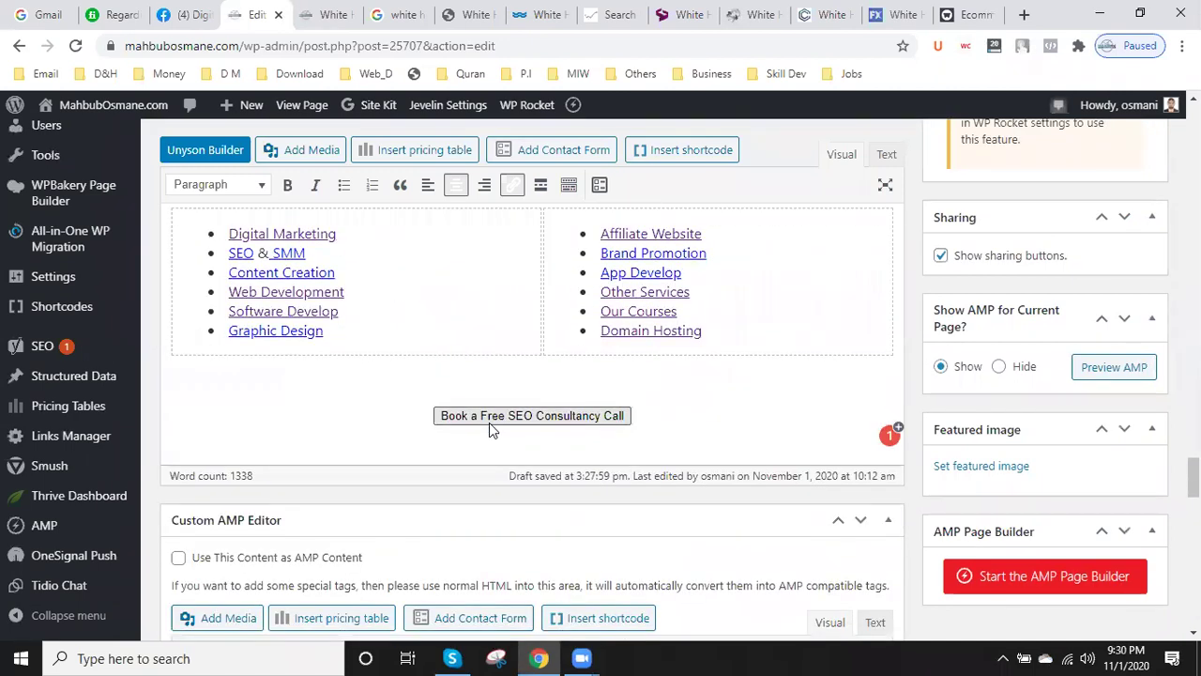
scroll(489, 425, "down", 2)
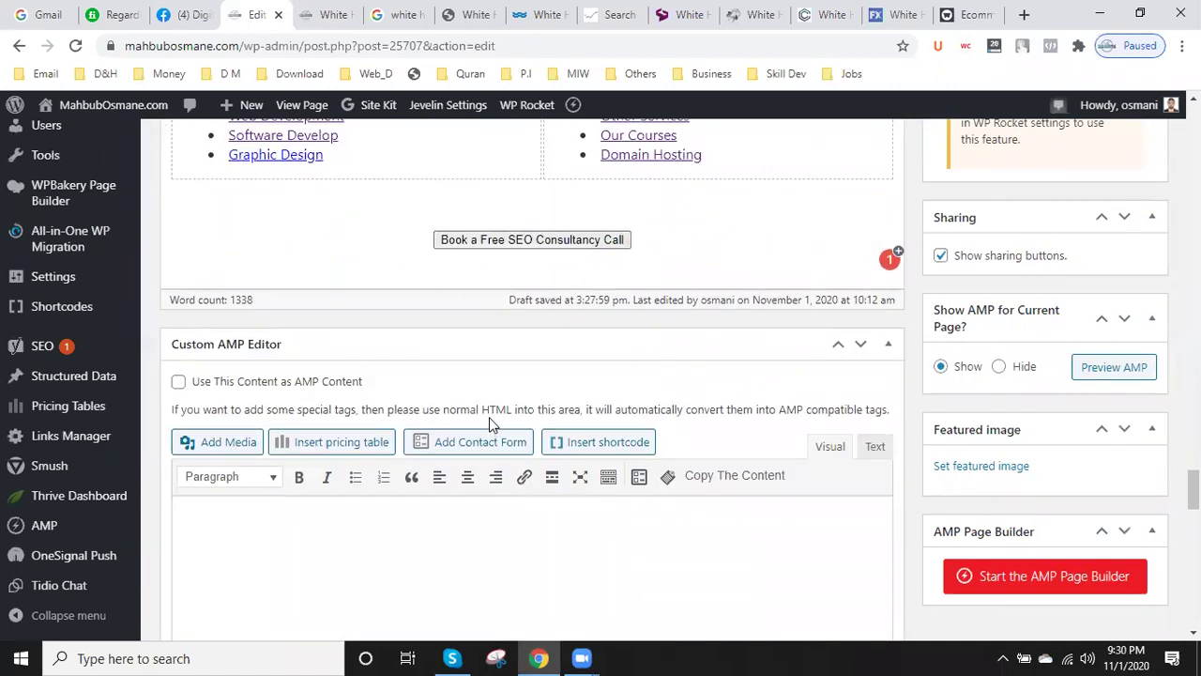
scroll(490, 424, "up", 10)
scroll(492, 419, "up", 4)
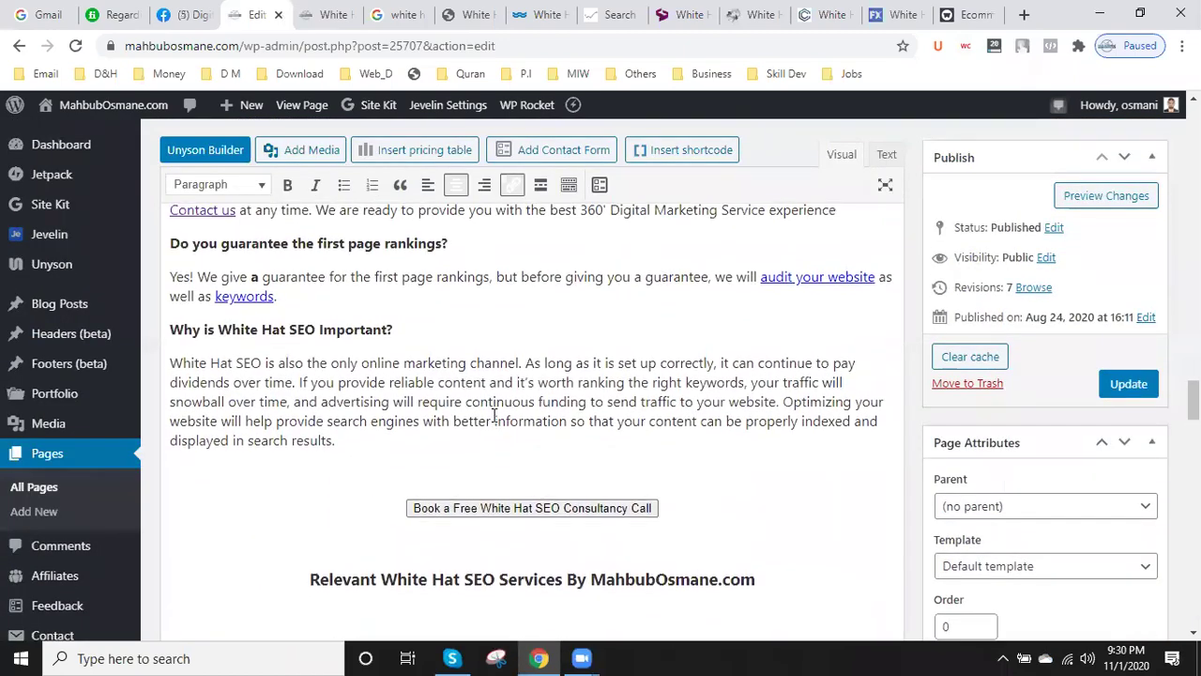
scroll(495, 416, "up", 5)
scroll(495, 413, "up", 10)
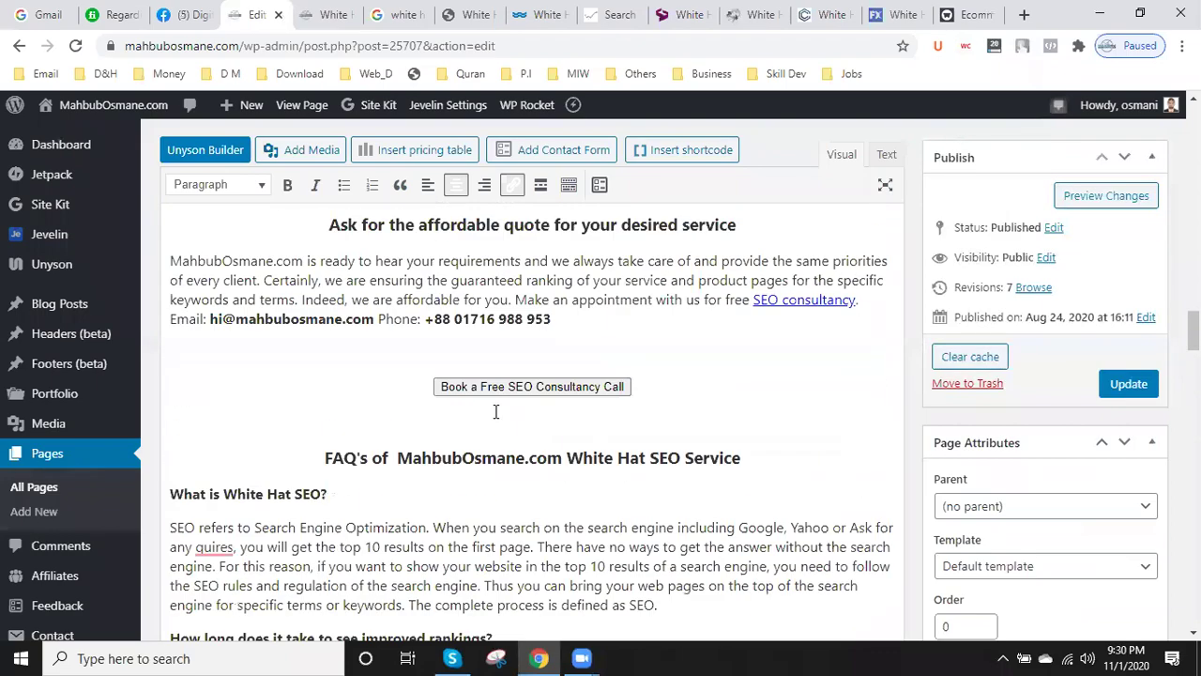
scroll(495, 413, "up", 10)
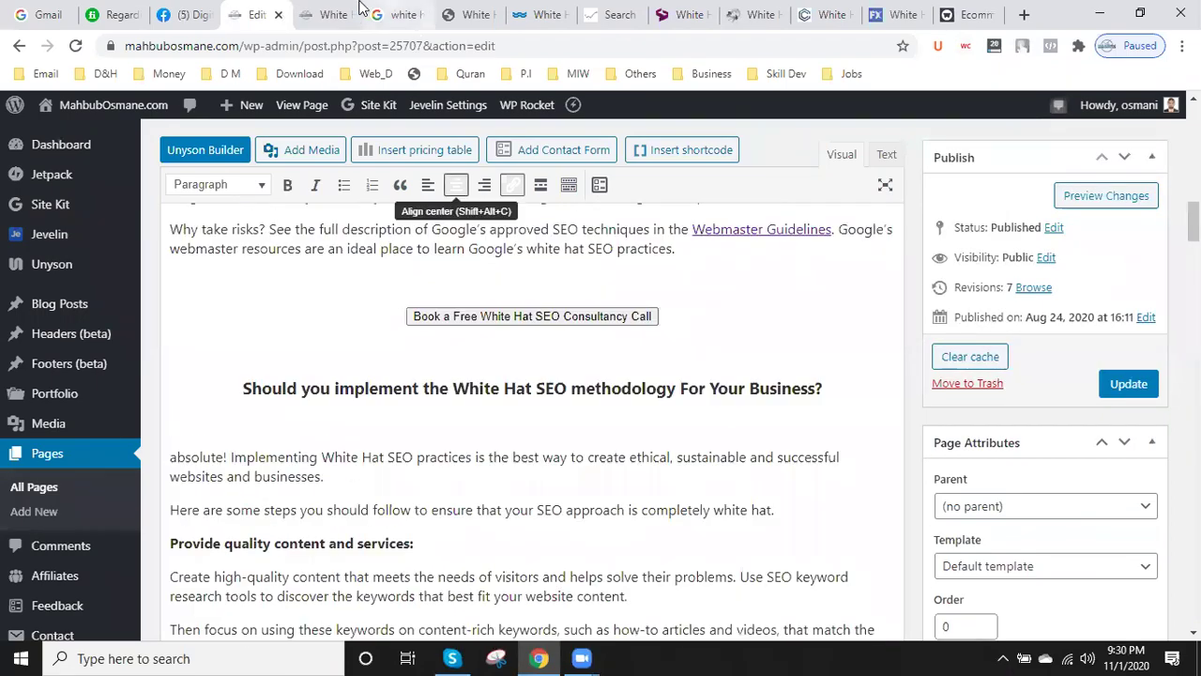
left_click(330, 15)
scroll(430, 482, "up", 15)
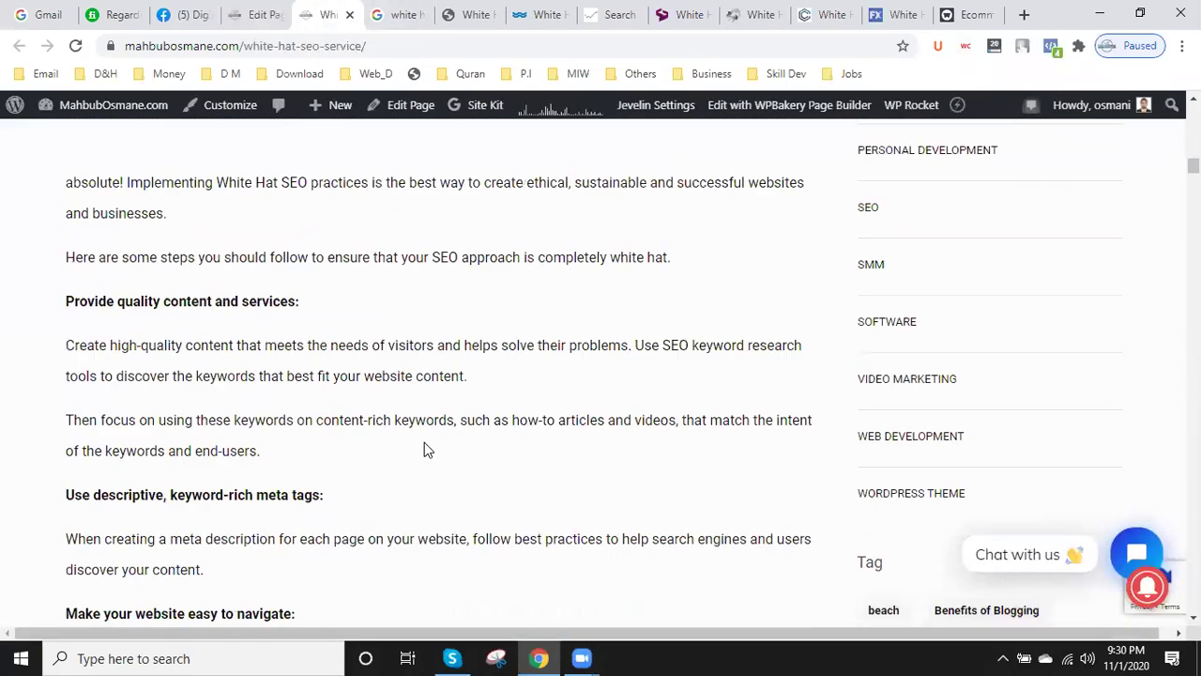
- Scroll the live page back to its header and return to the Google results
scroll(427, 439, "up", 8)
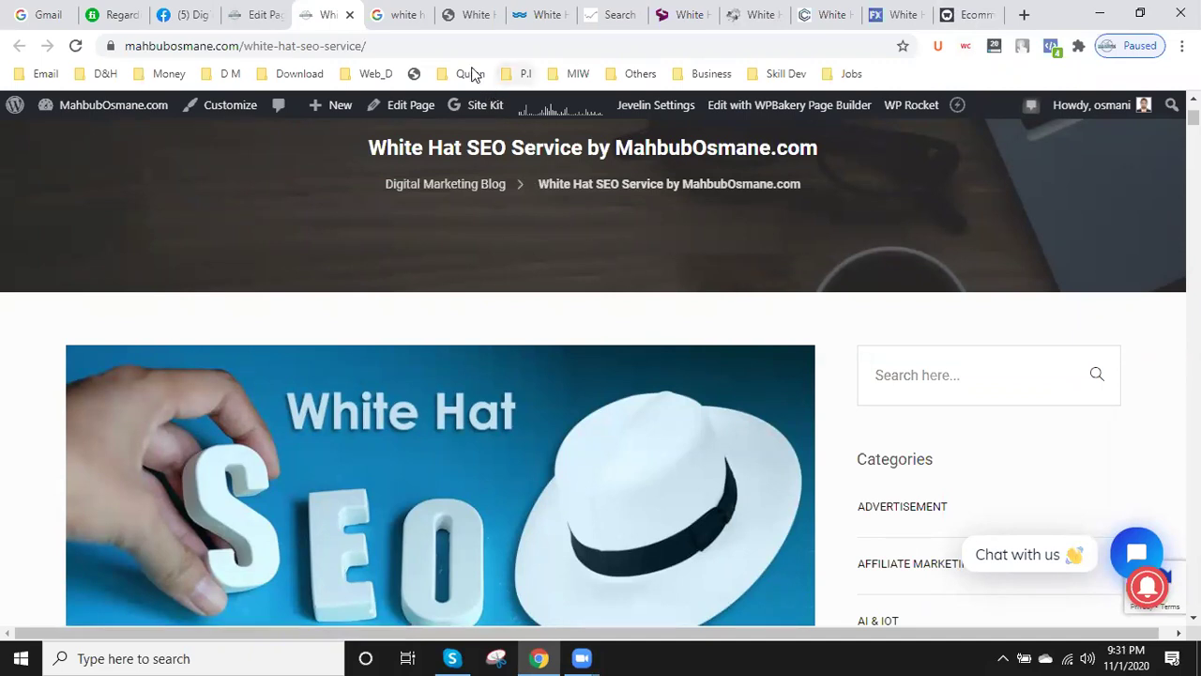
left_click(413, 13)
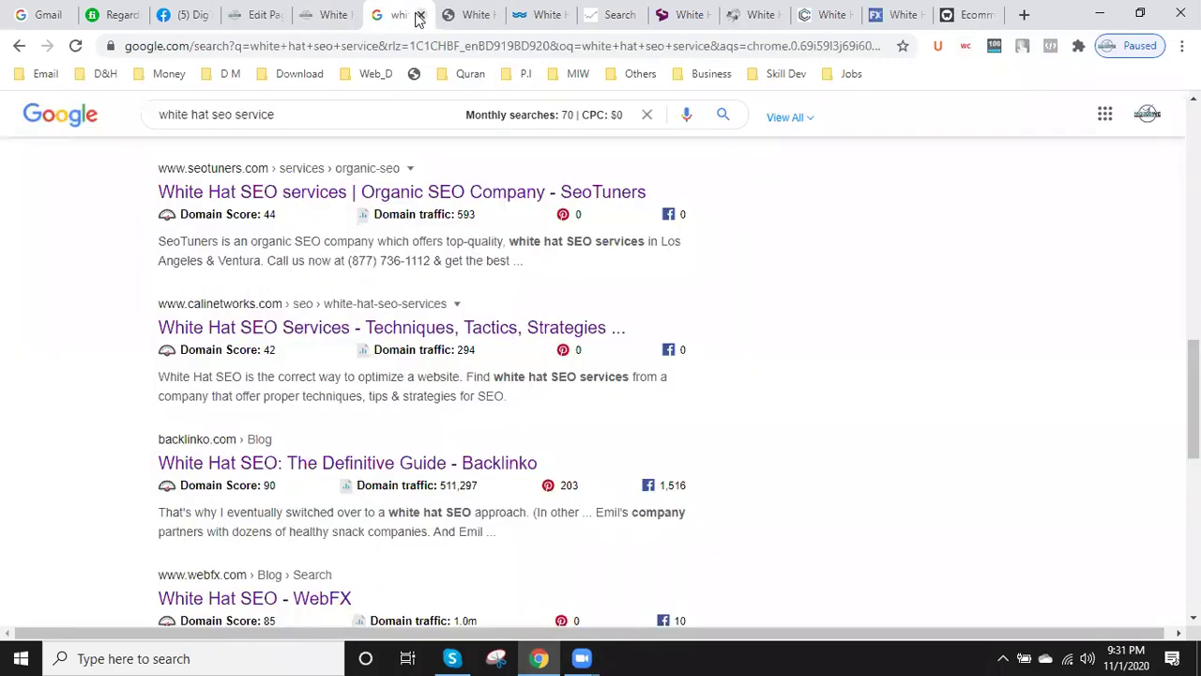
- Get the khalidfarhan.com competitor page's word count (991) with Count these words!
left_click(317, 11)
left_click(474, 13)
scroll(522, 379, "down", 4)
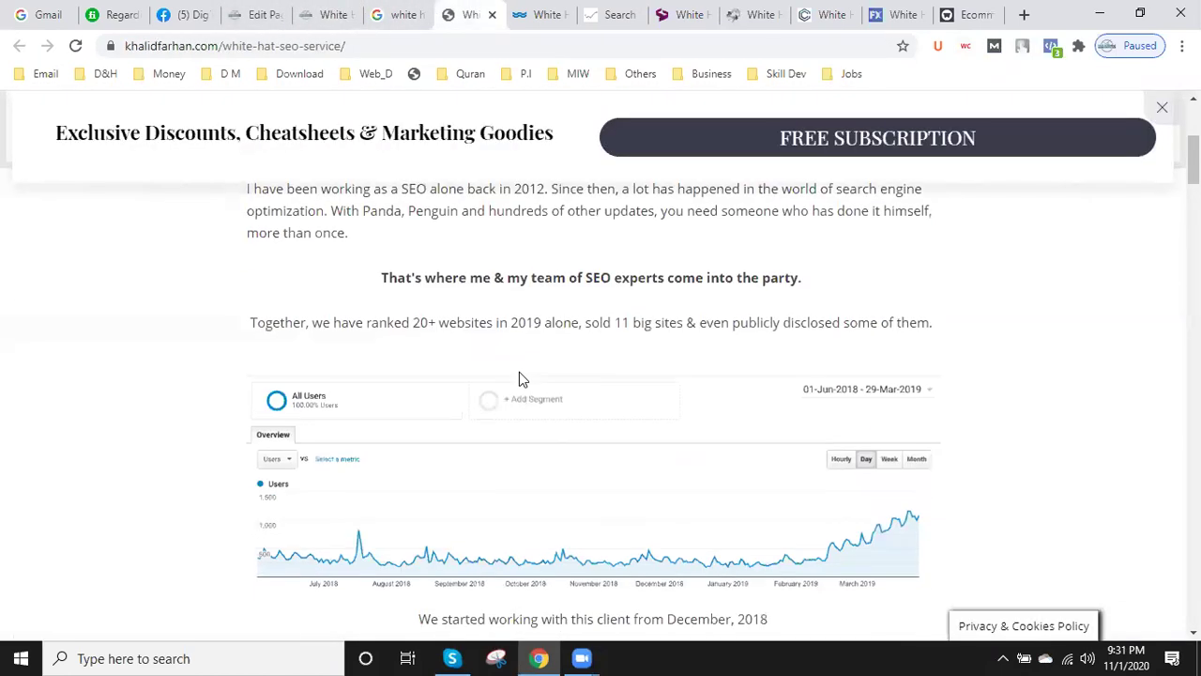
scroll(519, 372, "up", 2)
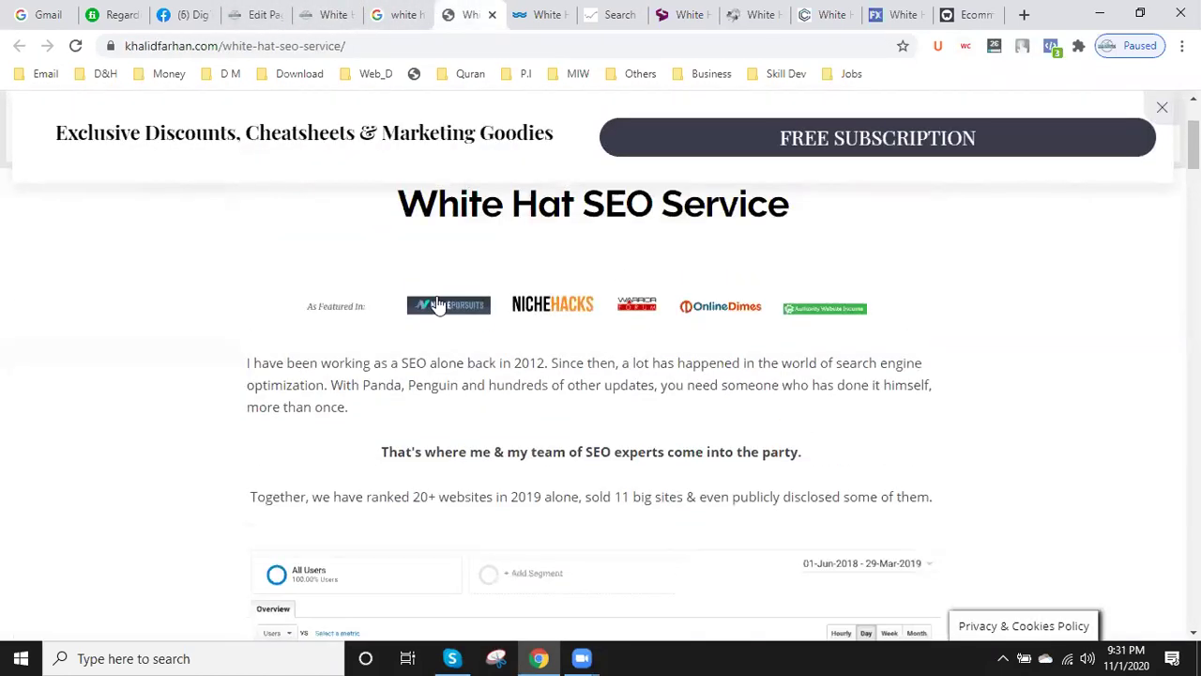
key("ctrl+a")
right_click(413, 366)
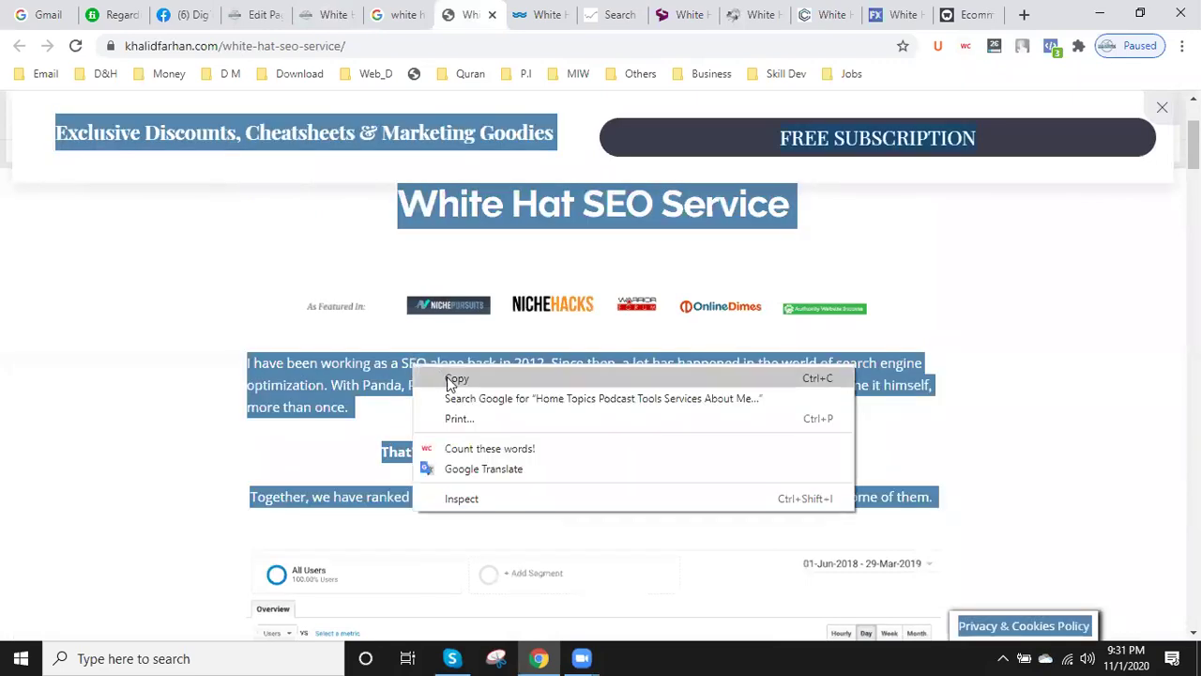
left_click(479, 448)
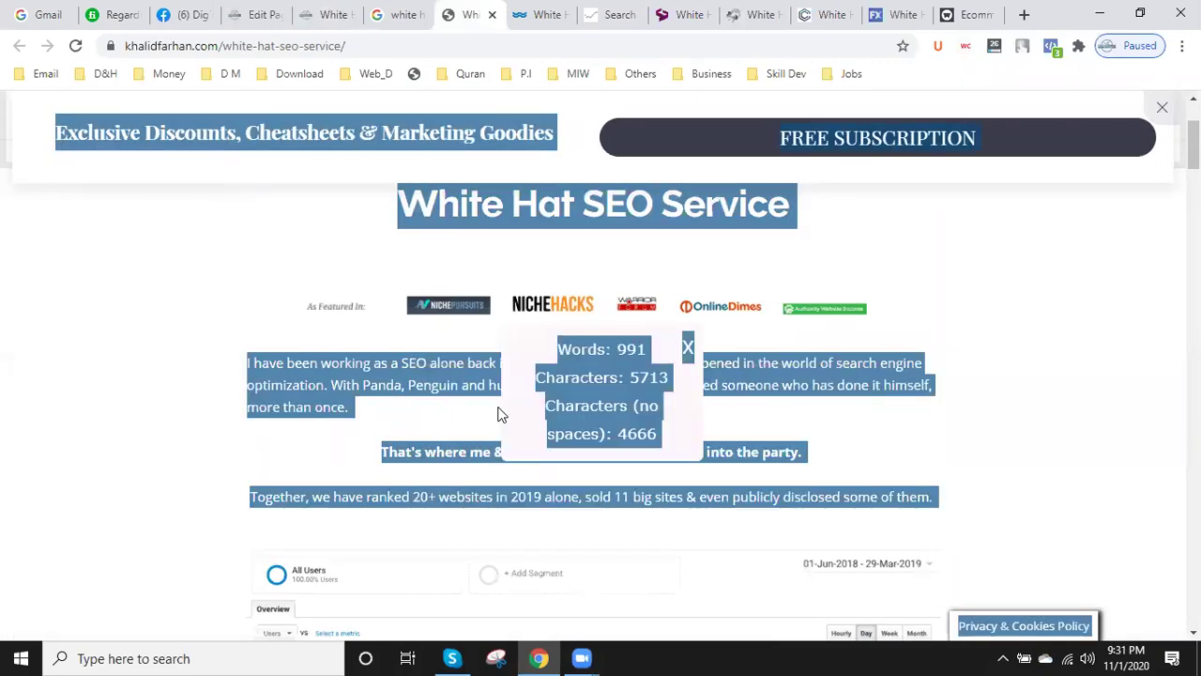
- Close the khalidfarhan.com, WordStream, whitehat-seo.co.uk, Digital Pylon and seoTuners competitor tabs
left_click(492, 16)
scroll(423, 403, "down", 15)
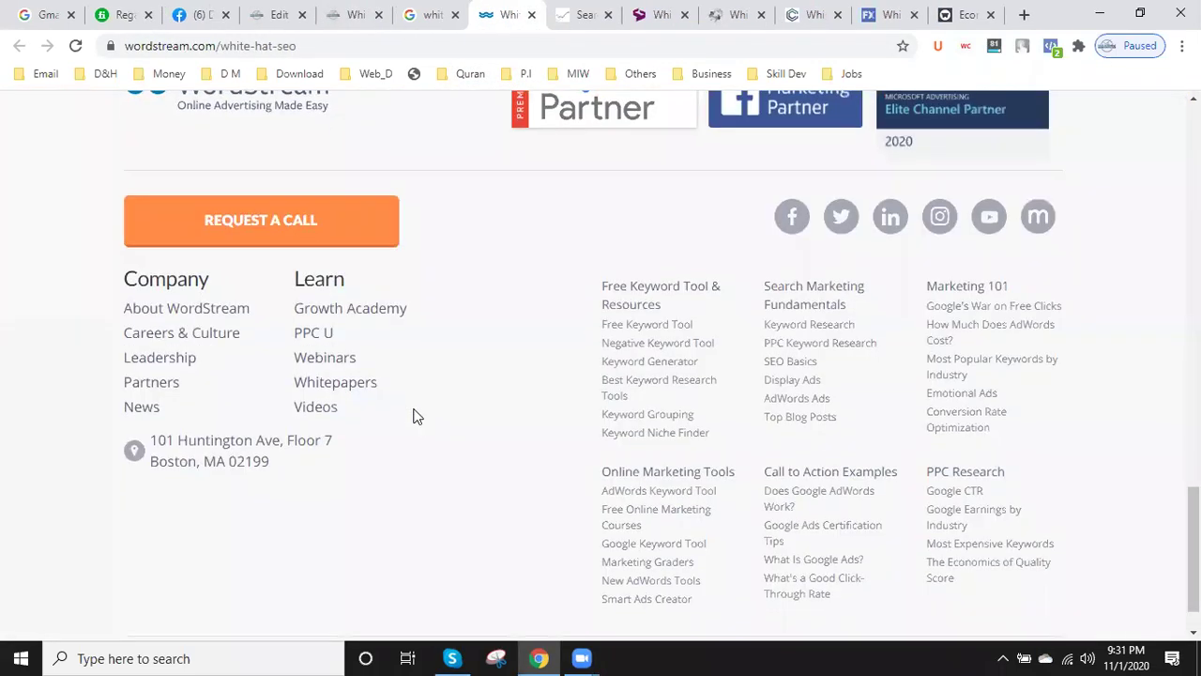
scroll(418, 416, "up", 15)
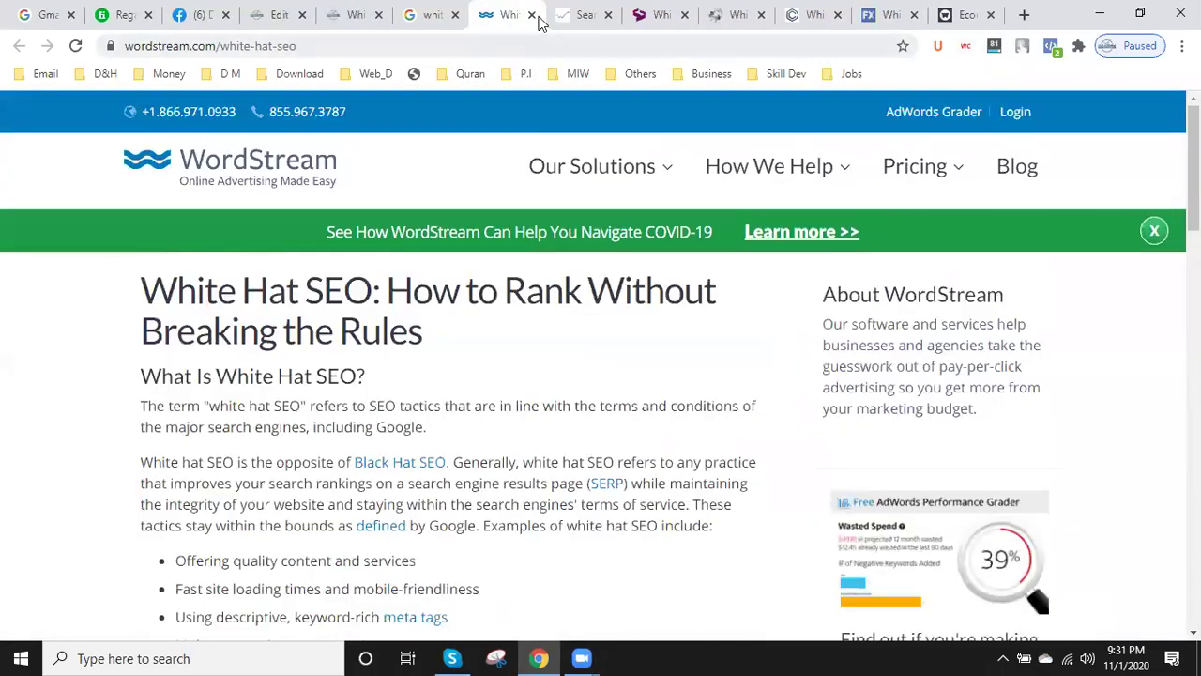
left_click(532, 15)
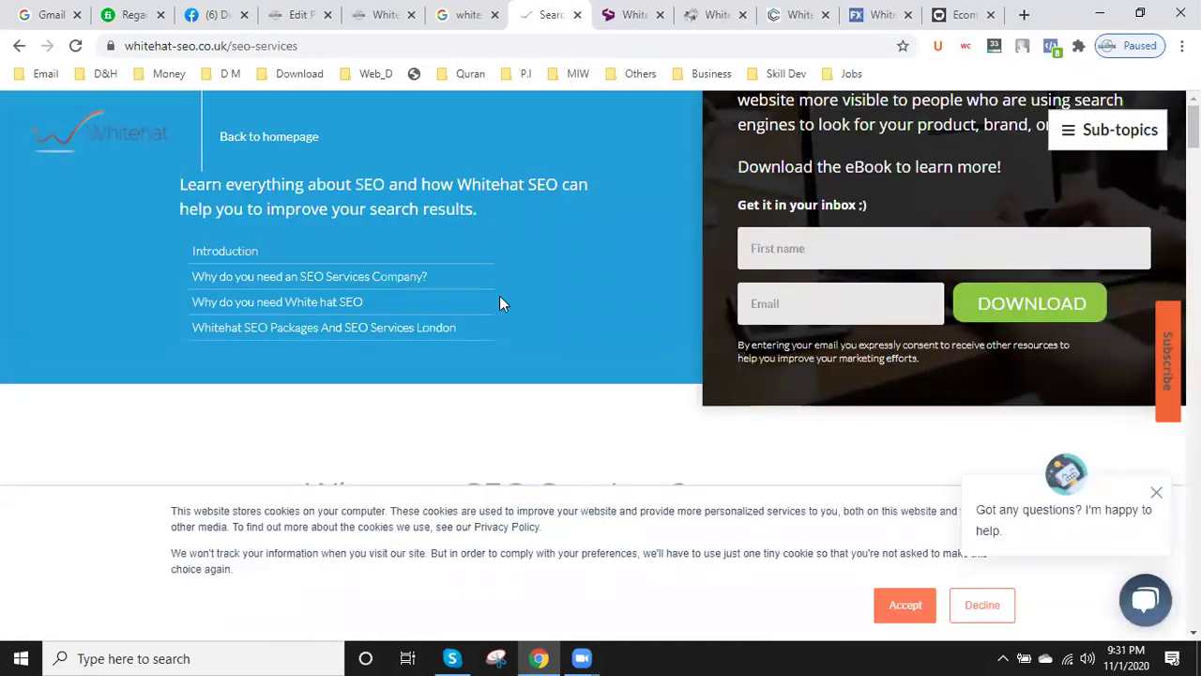
scroll(500, 298, "down", 10)
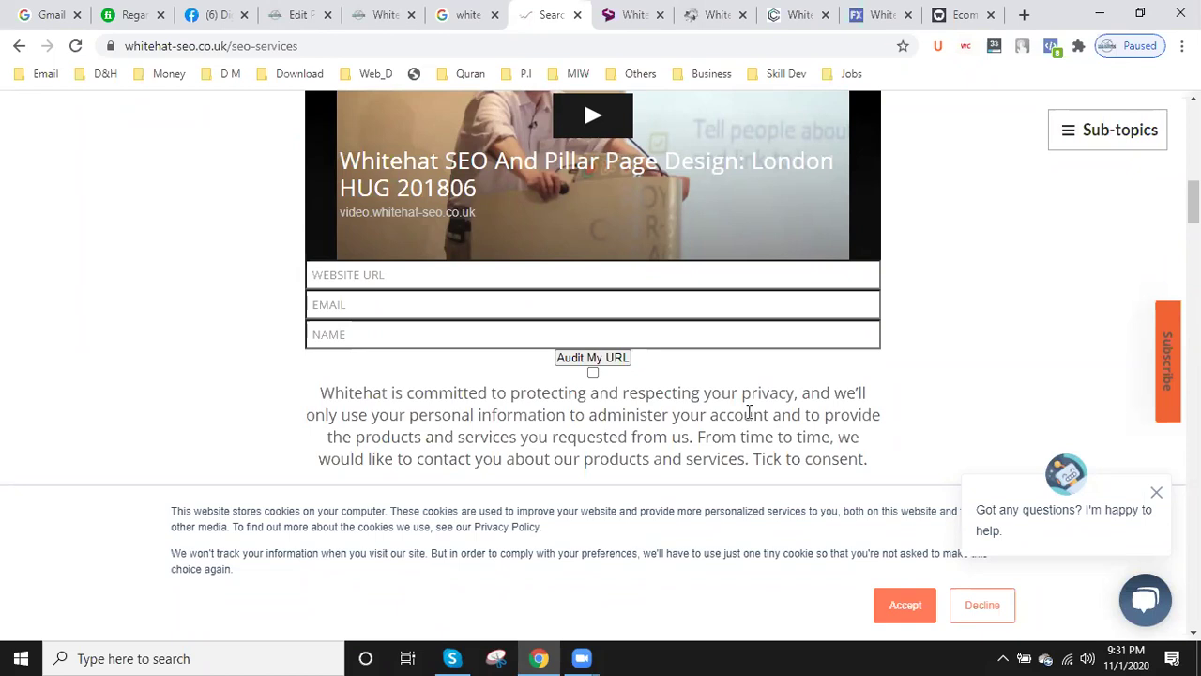
left_click(579, 16)
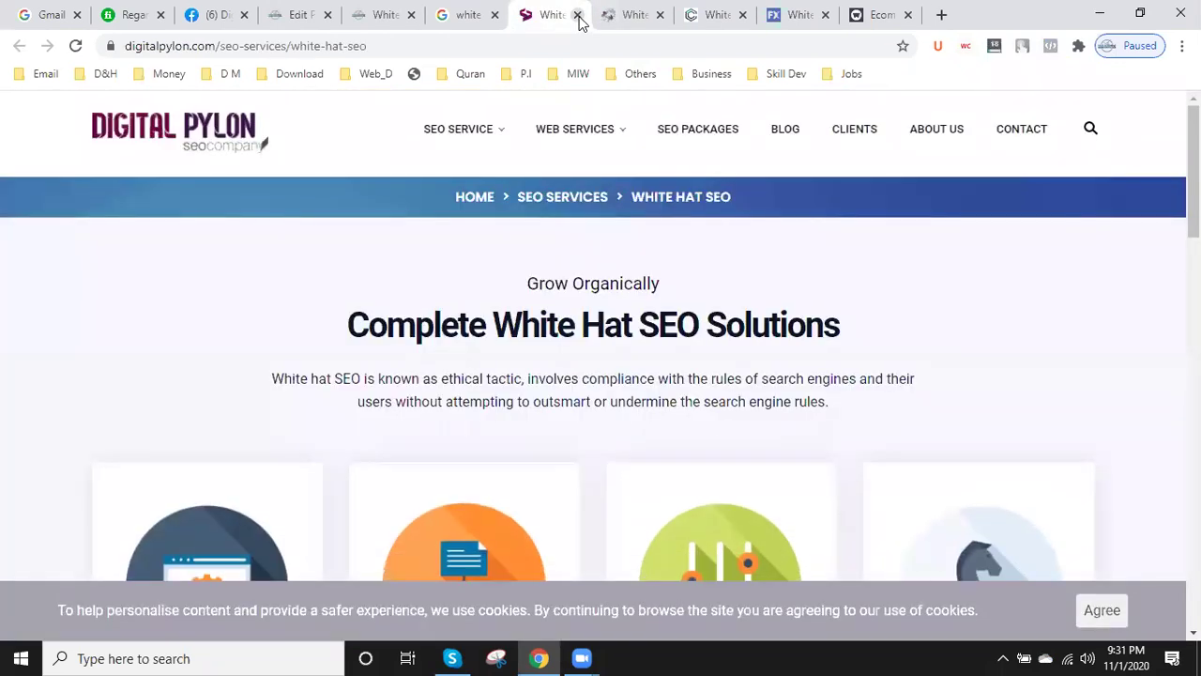
left_click(578, 16)
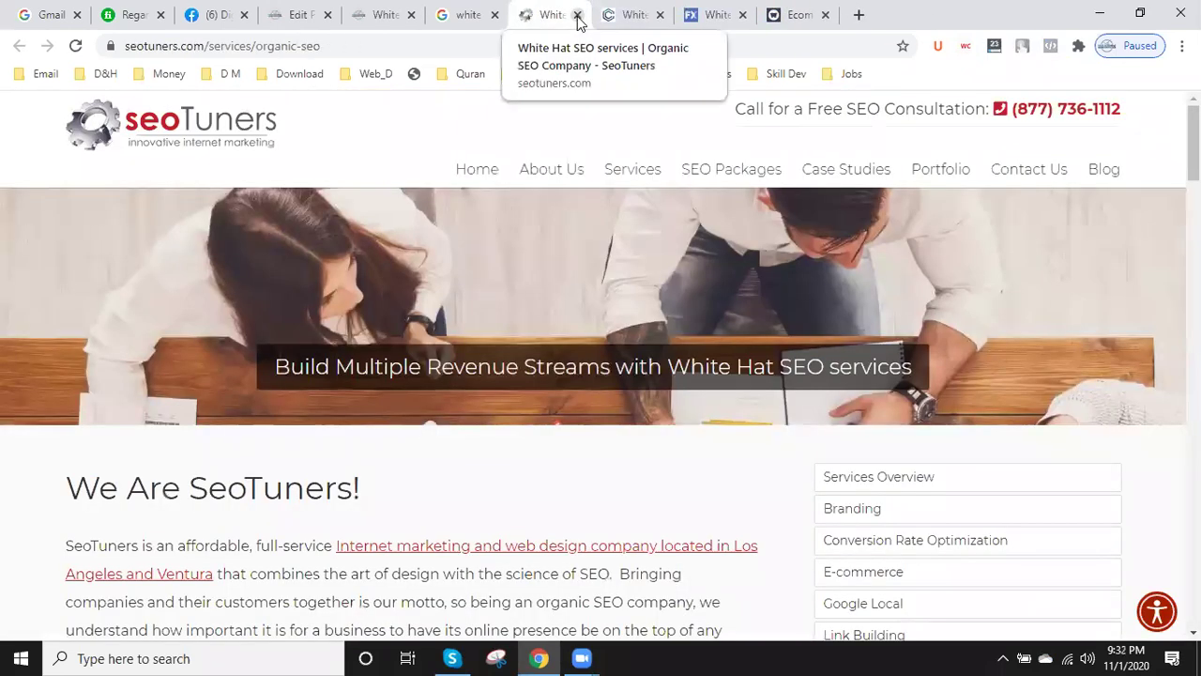
left_click(578, 16)
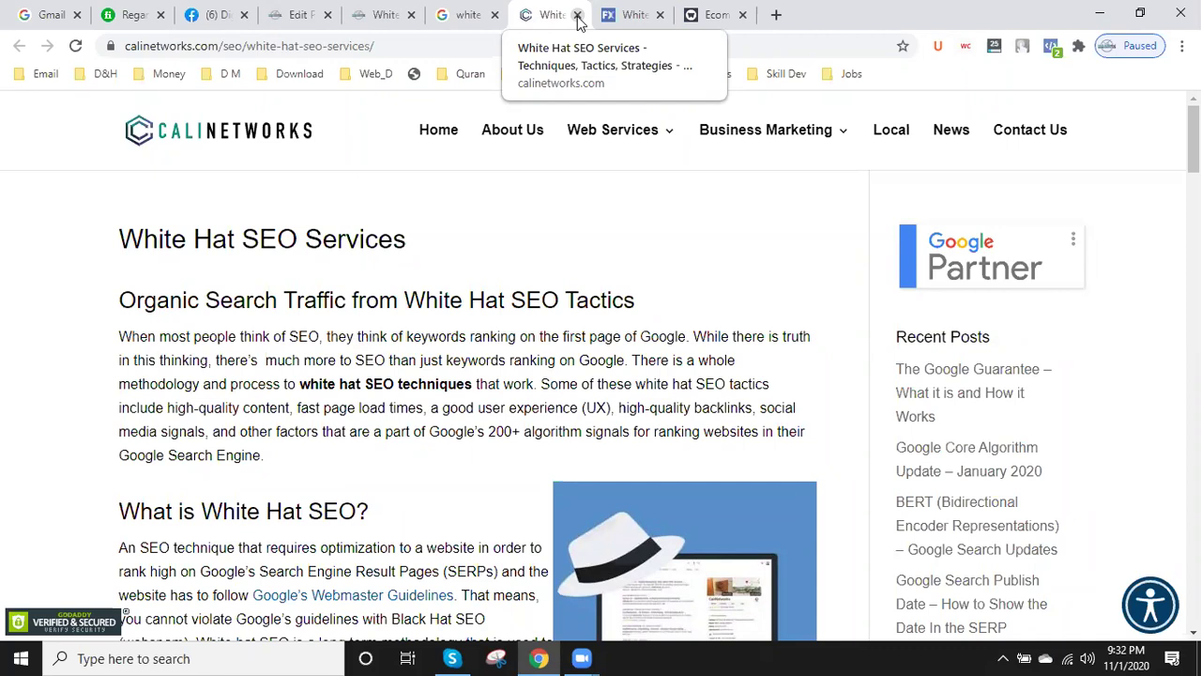
- Turn on MozBar metrics for the CaliNetworks page, then start a new blank tab
left_click(994, 47)
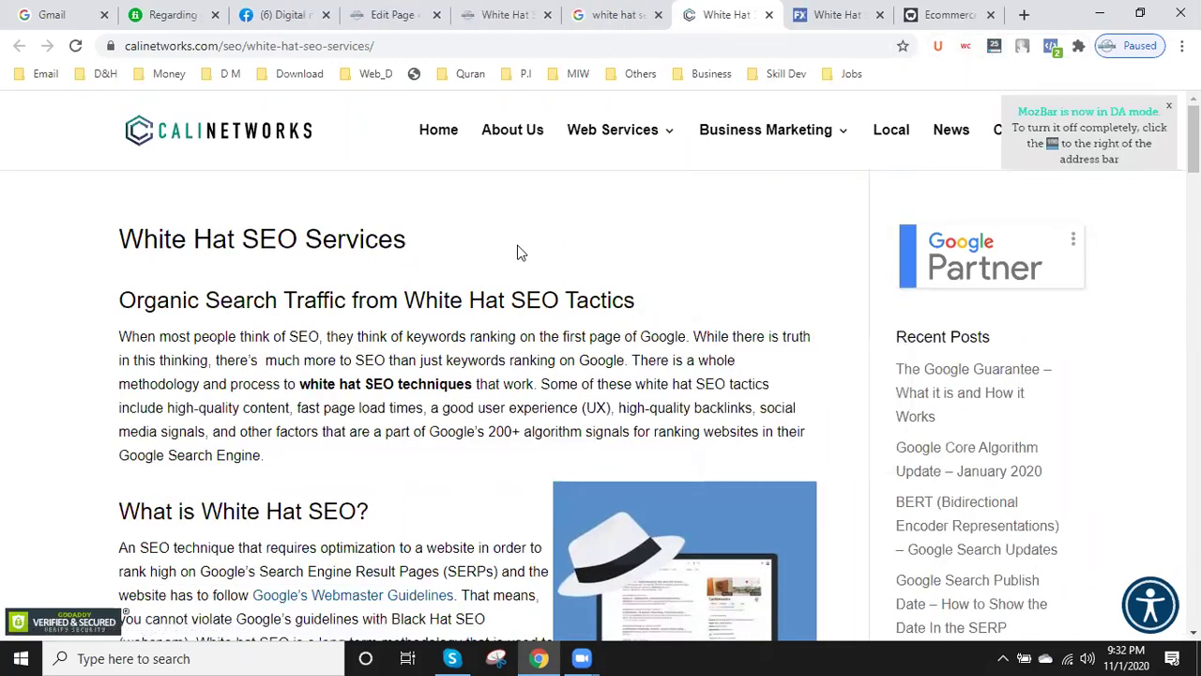
scroll(528, 302, "down", 3)
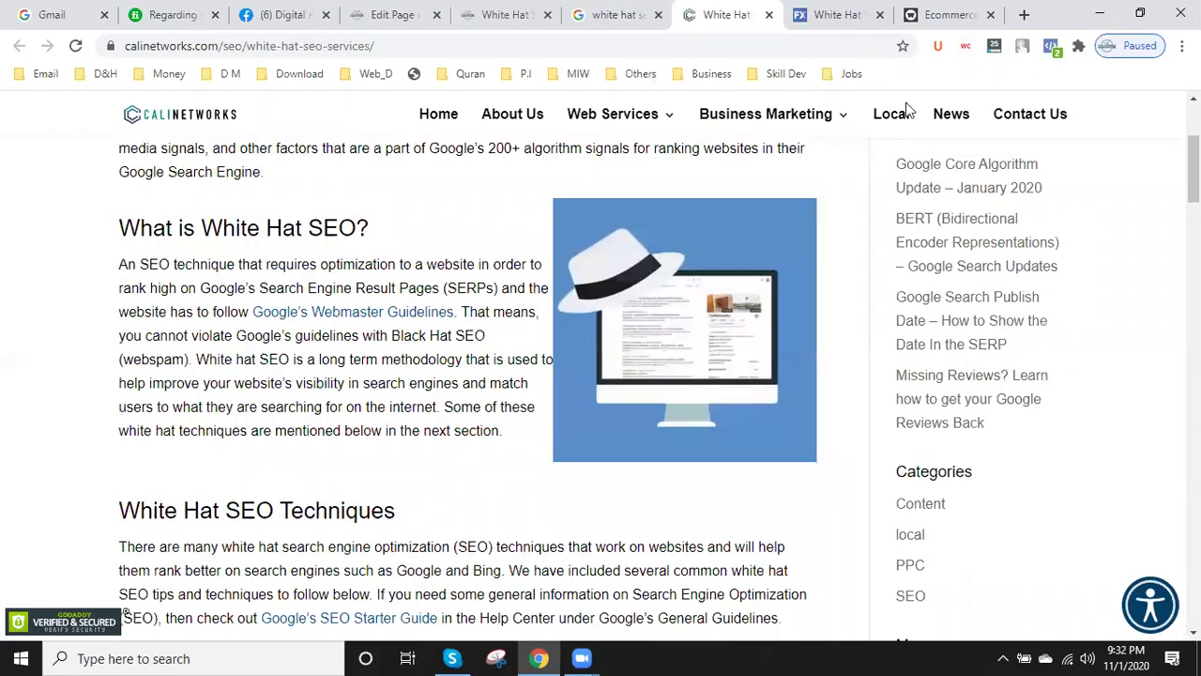
scroll(907, 114, "up", 3)
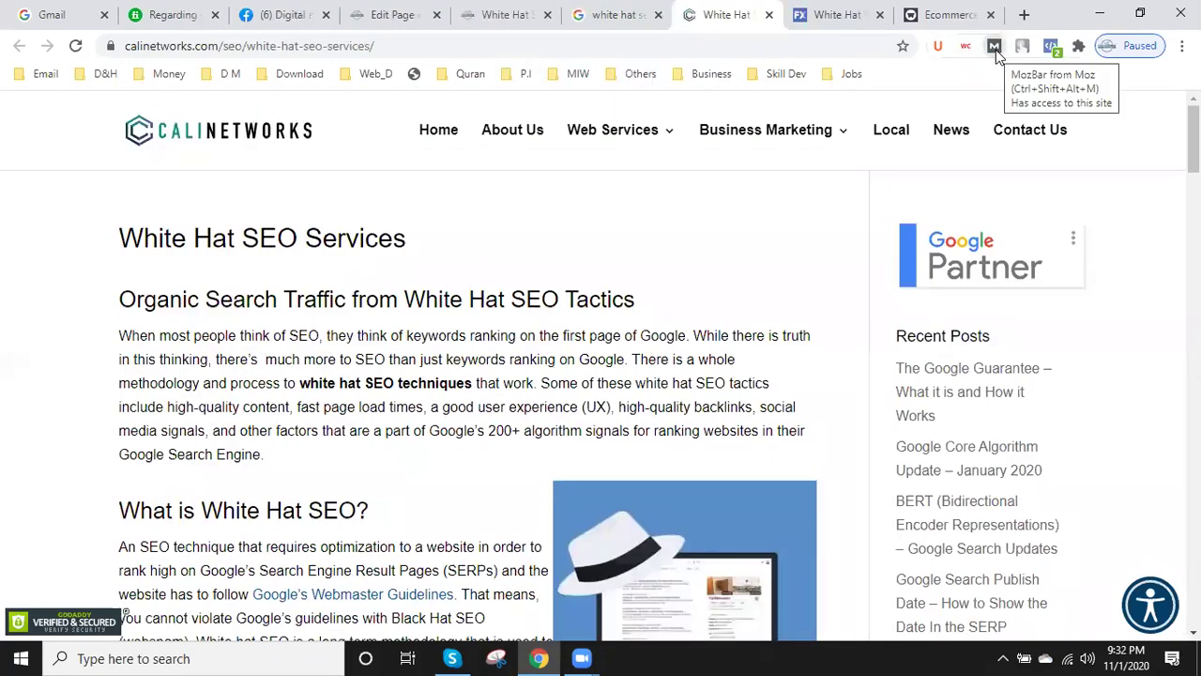
scroll(614, 301, "down", 5)
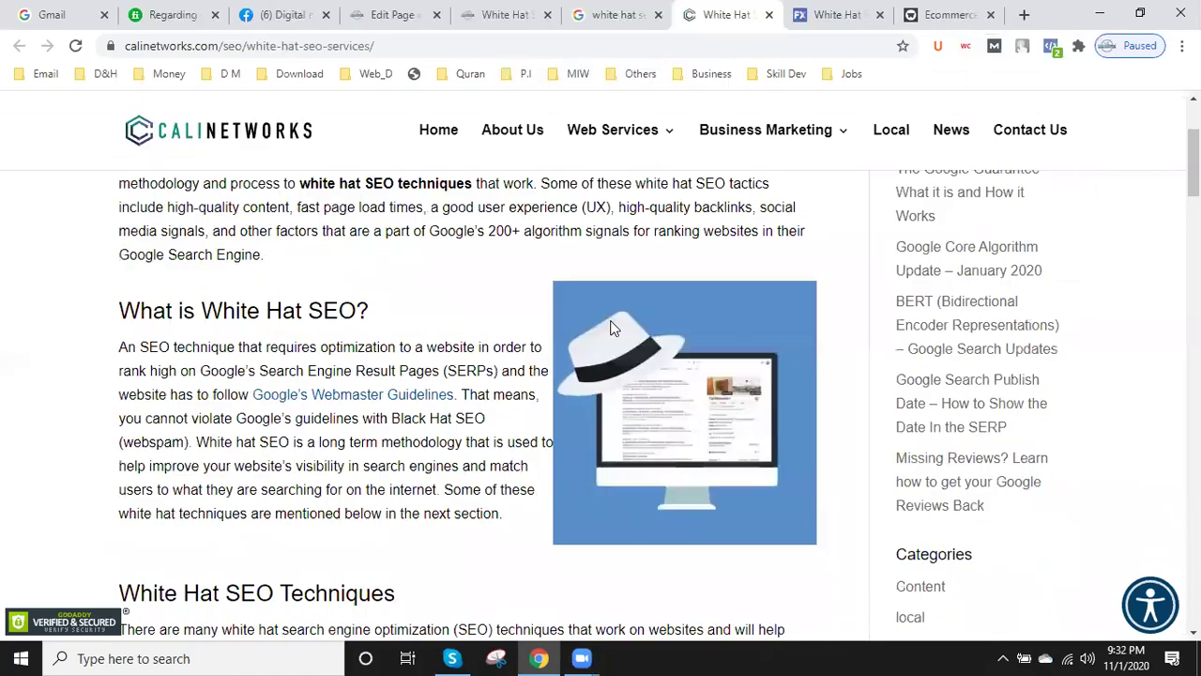
scroll(610, 329, "up", 5)
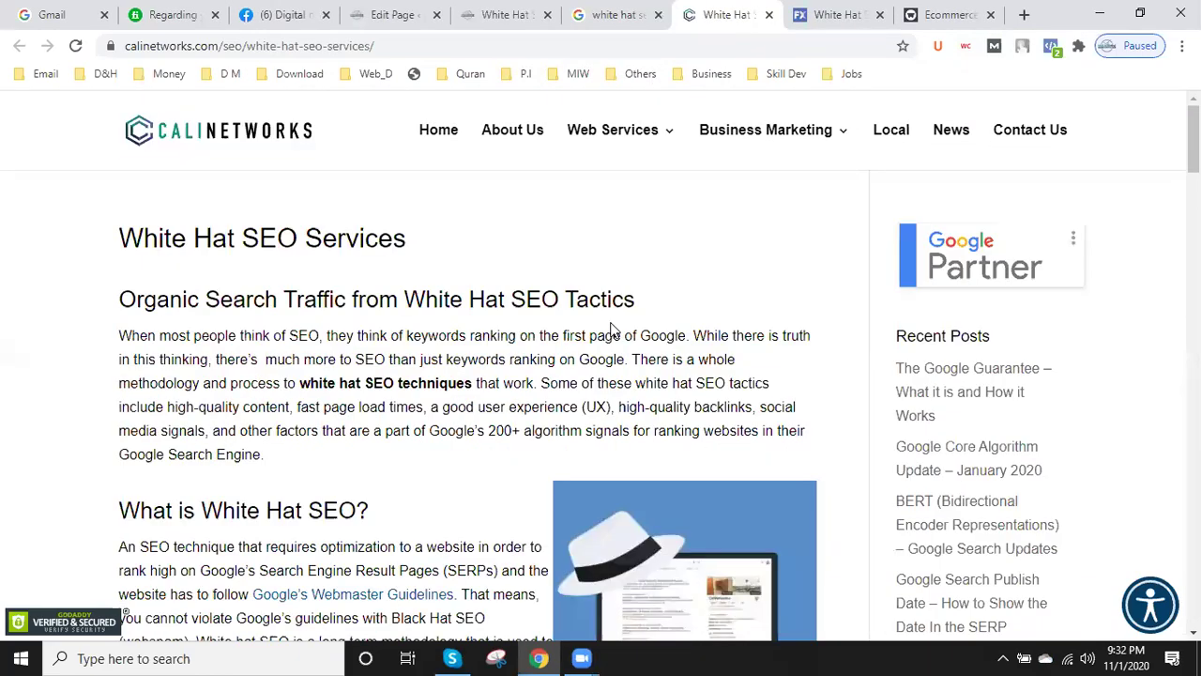
scroll(610, 333, "down", 5)
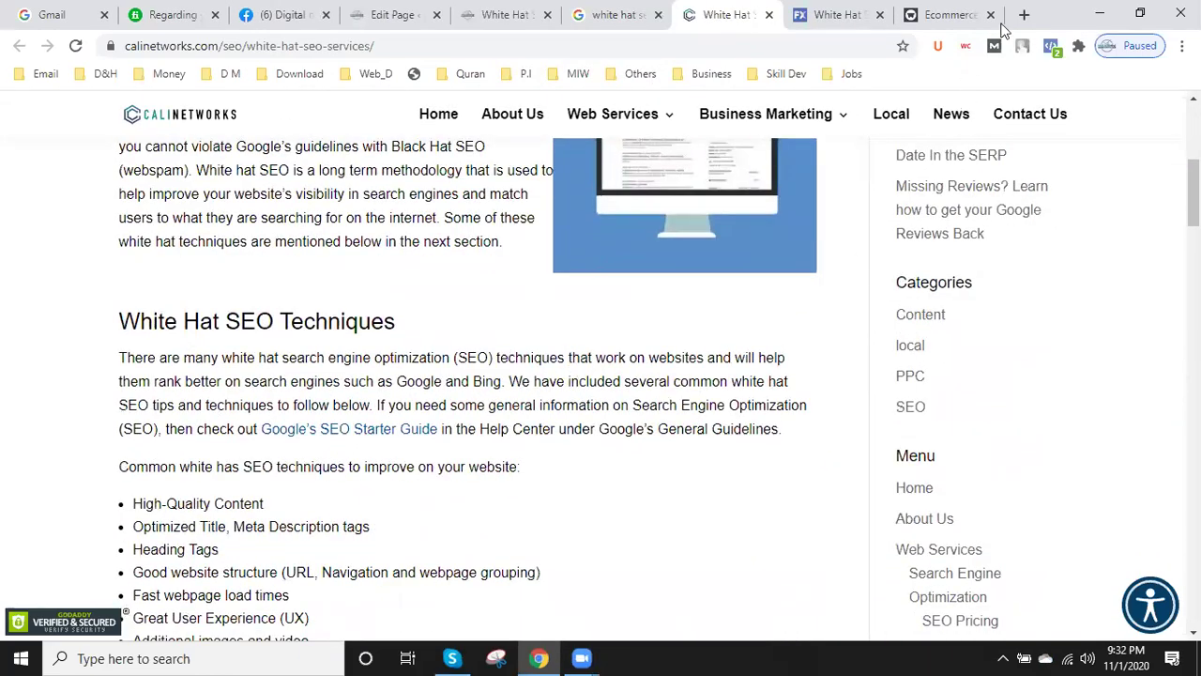
left_click(1024, 15)
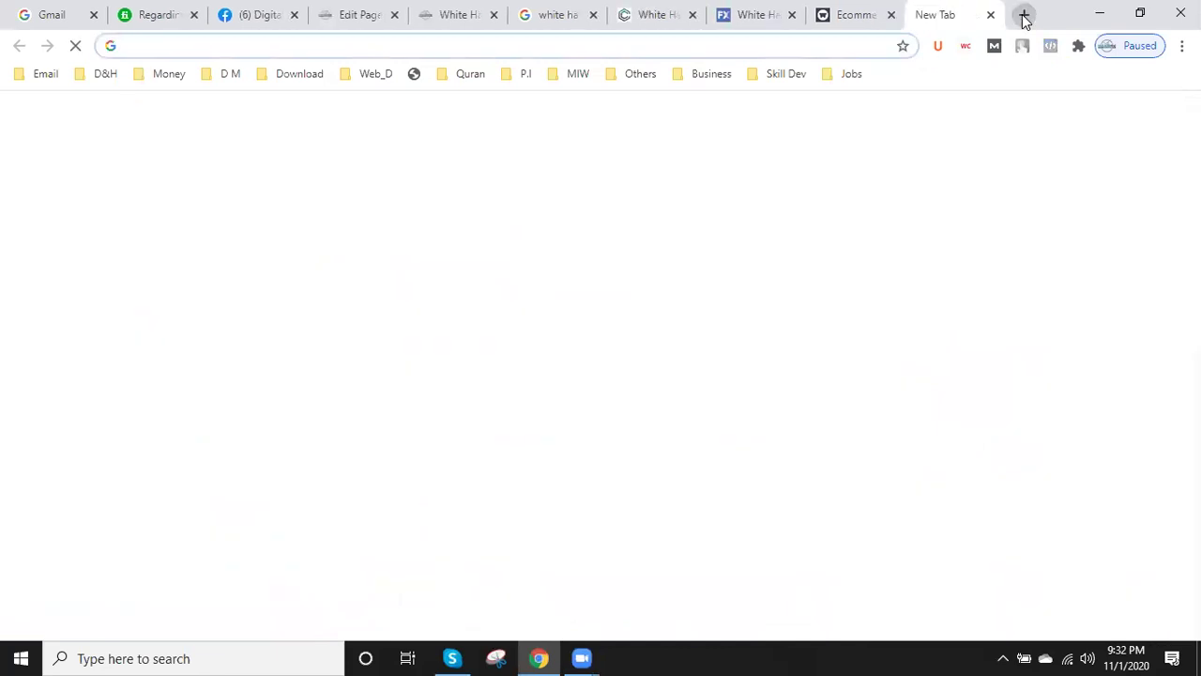
- Load moz.com, enable the MozBar SEO metrics, then close the Moz tab
type("moz.com")
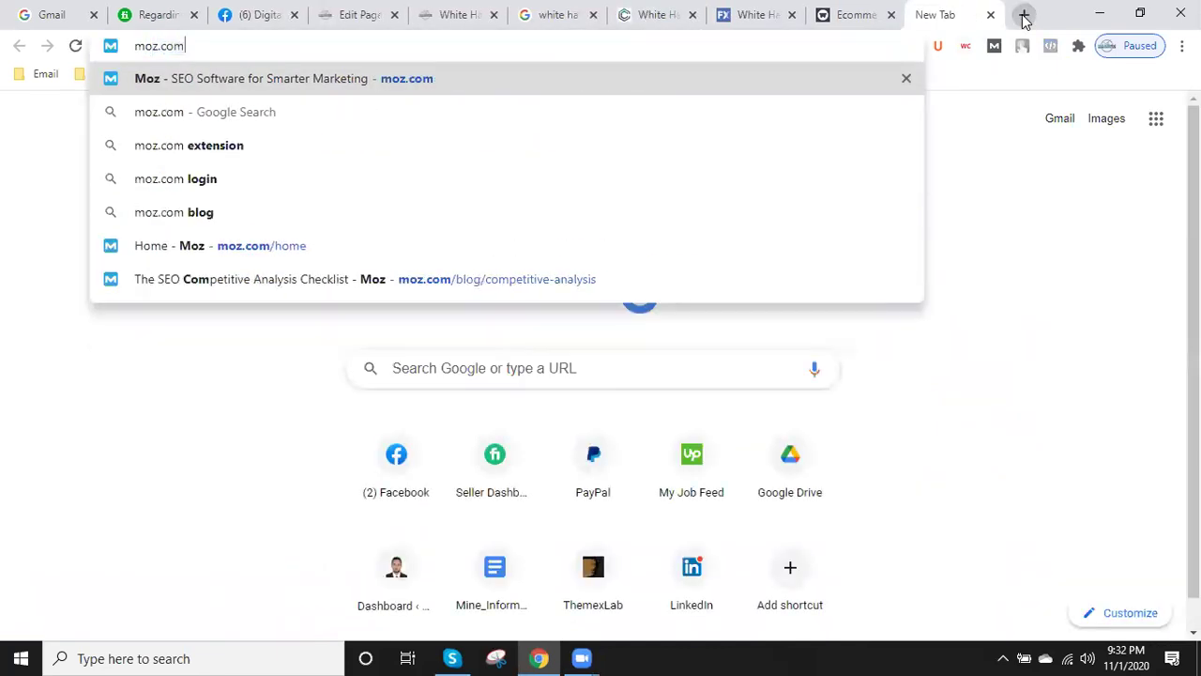
key("Return")
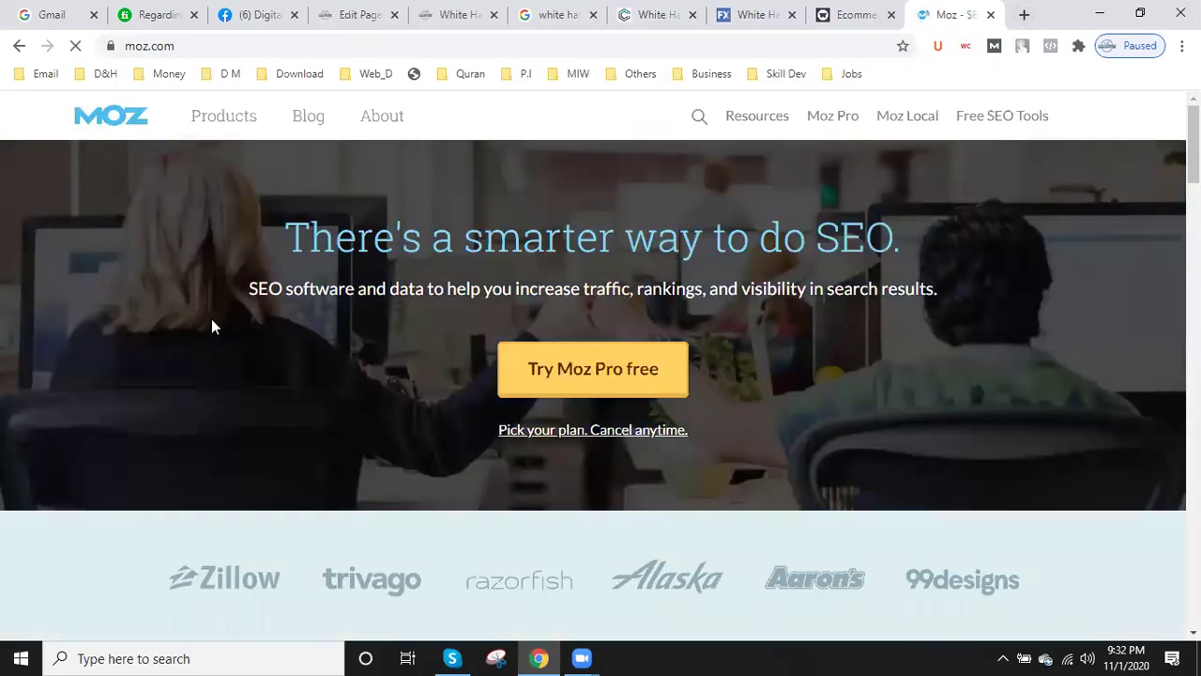
scroll(217, 315, "down", 4)
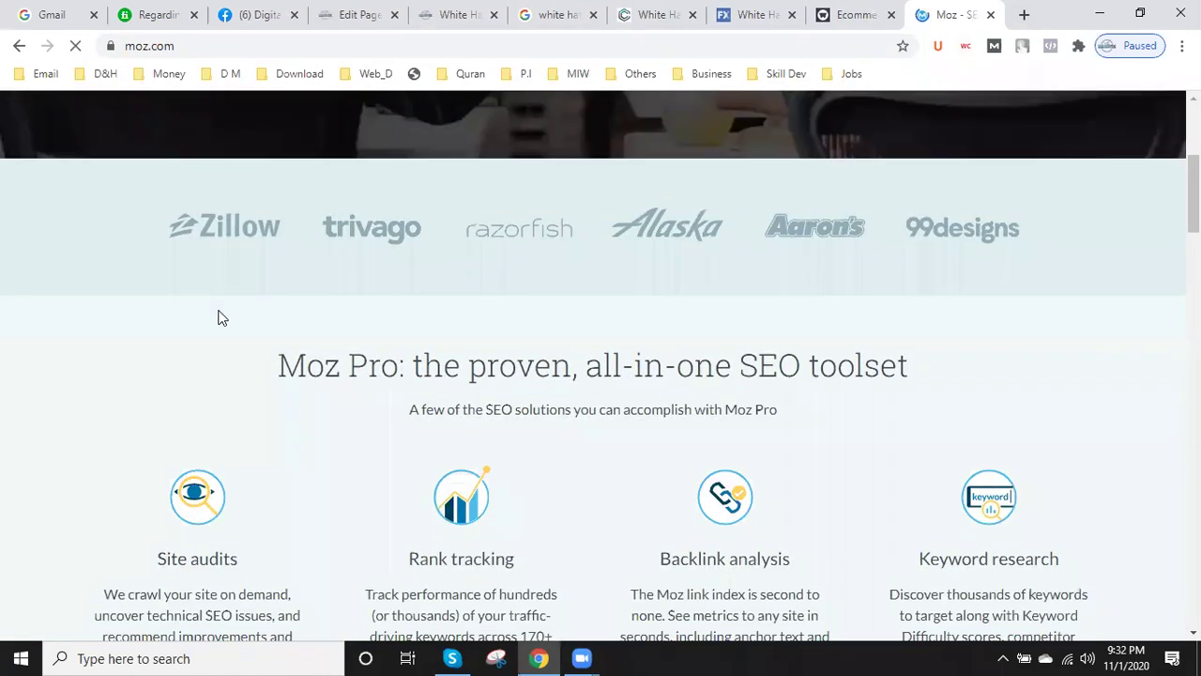
scroll(217, 315, "up", 4)
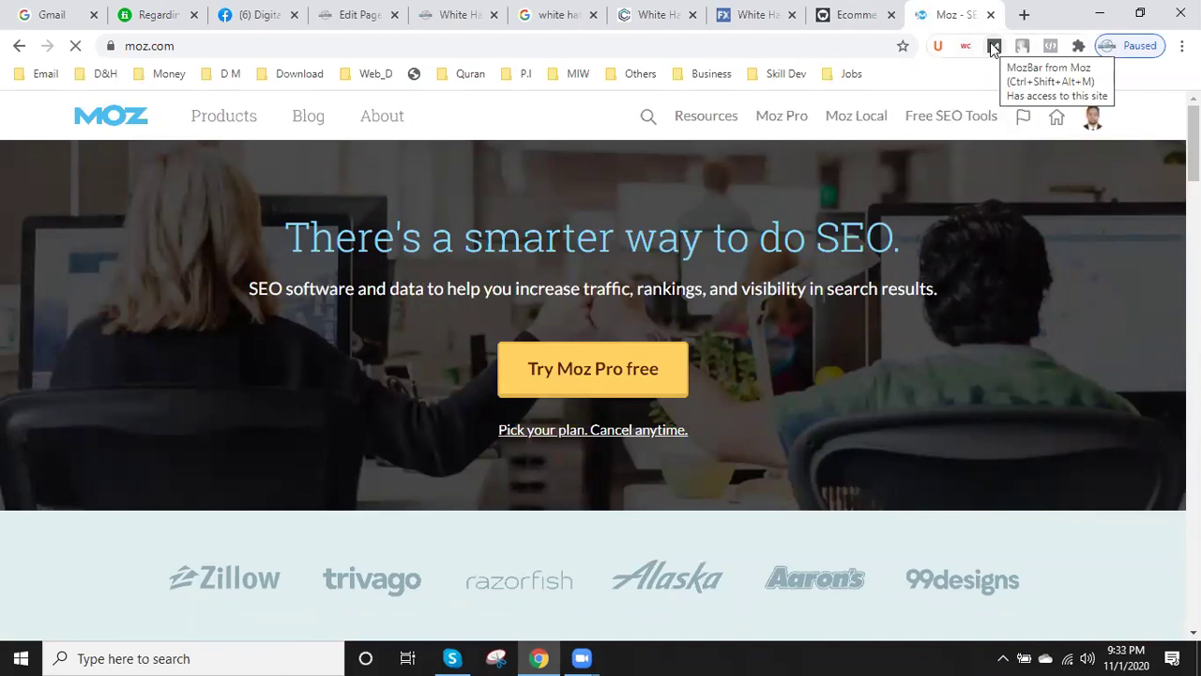
left_click(993, 46)
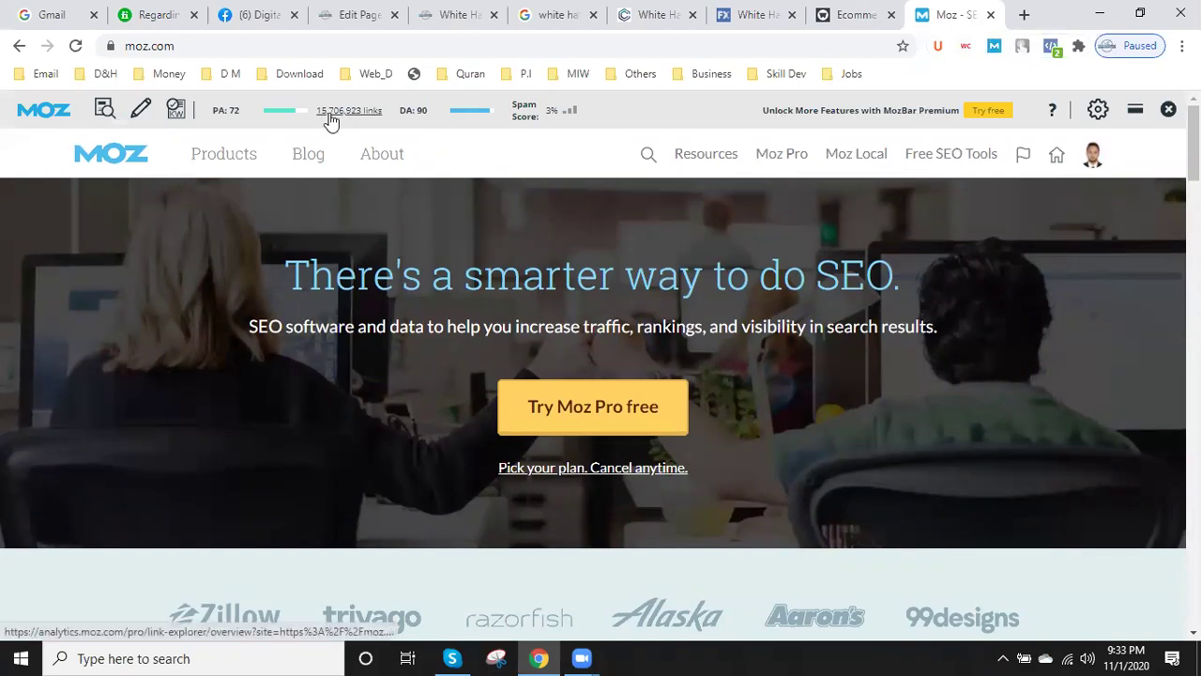
left_click(992, 16)
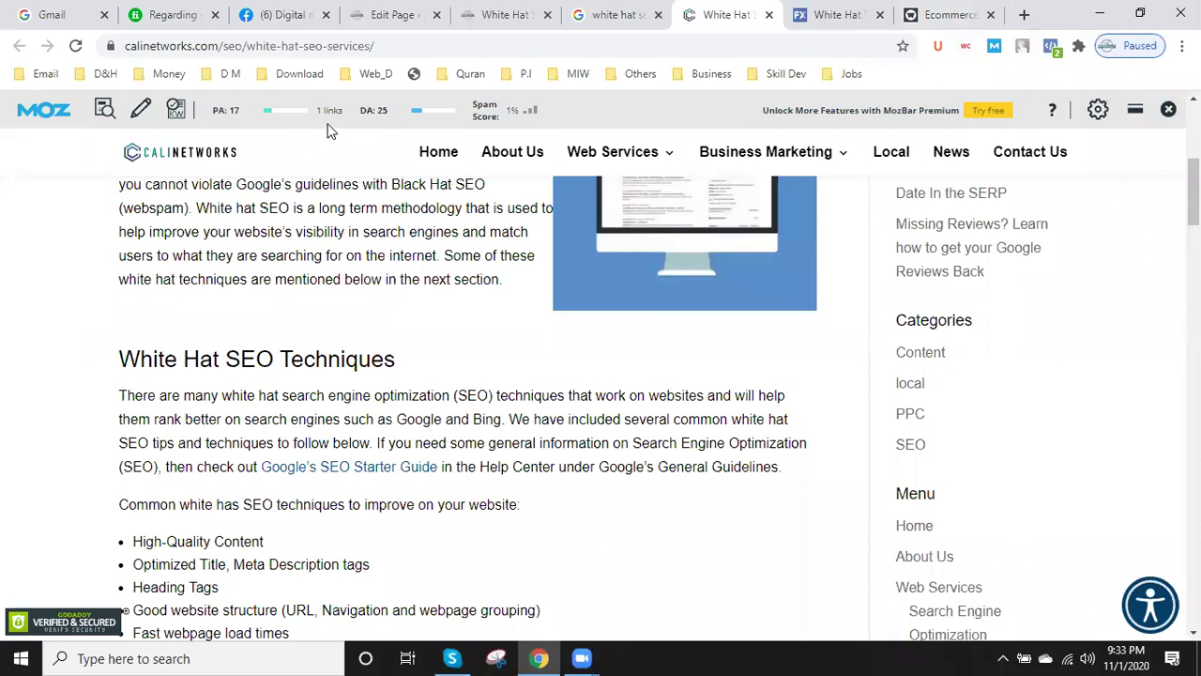
- Close calinetworks, trim the WebFX URL to its home page, then close the WebFX and Whitecap SEO tabs
left_click(771, 16)
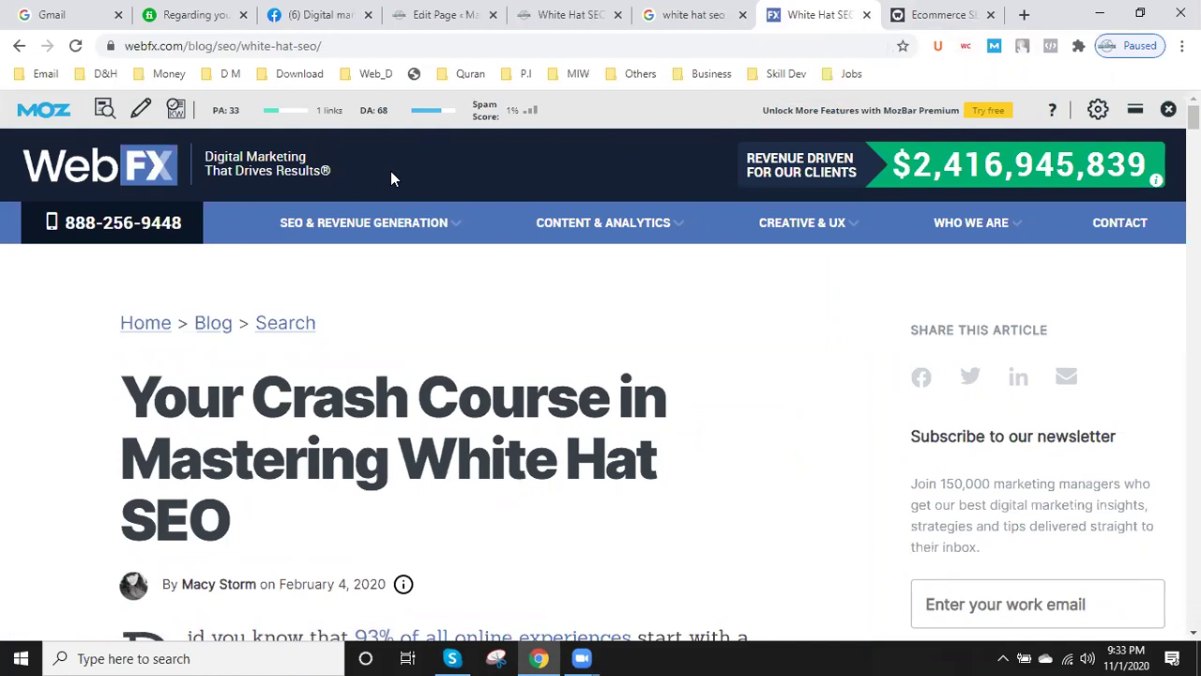
mouse_move(413, 223)
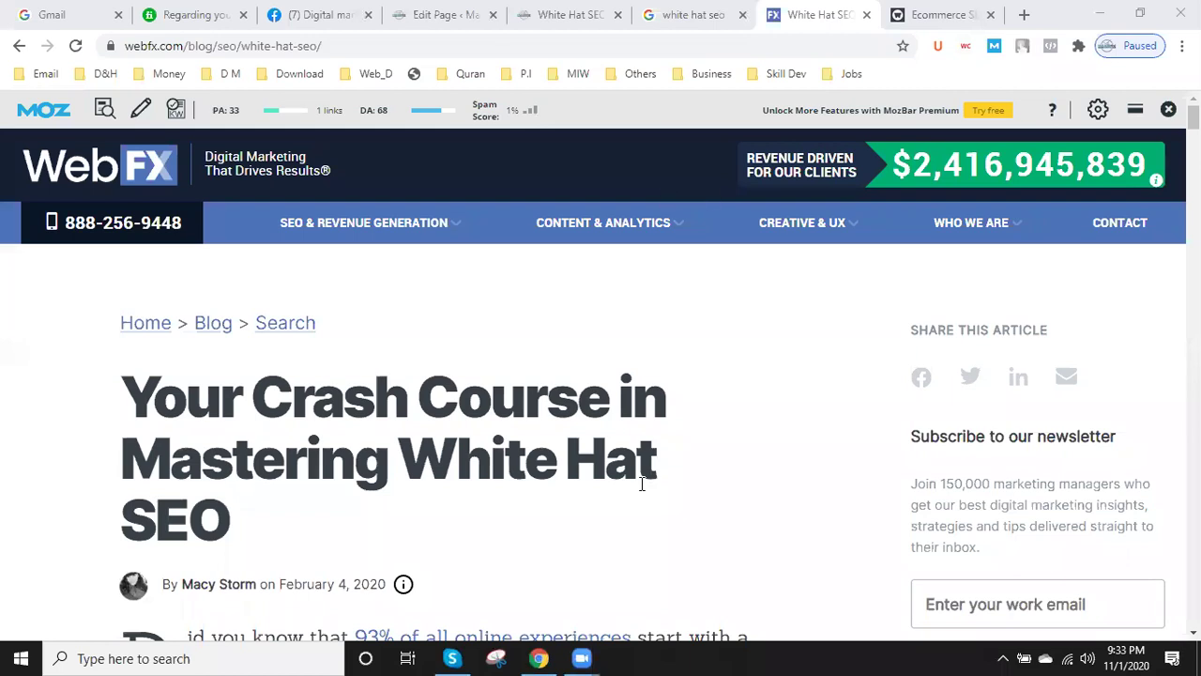
mouse_move(647, 225)
left_click_drag(192, 49, 526, 73)
key("BackSpace")
key("Return")
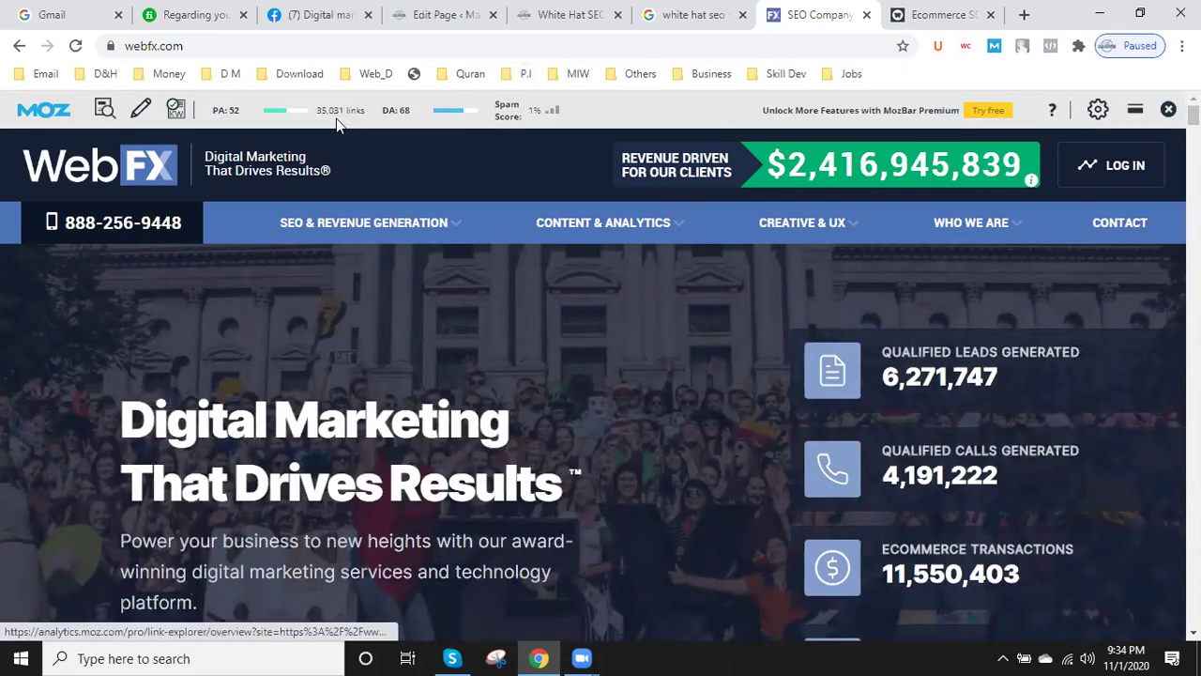
left_click(866, 14)
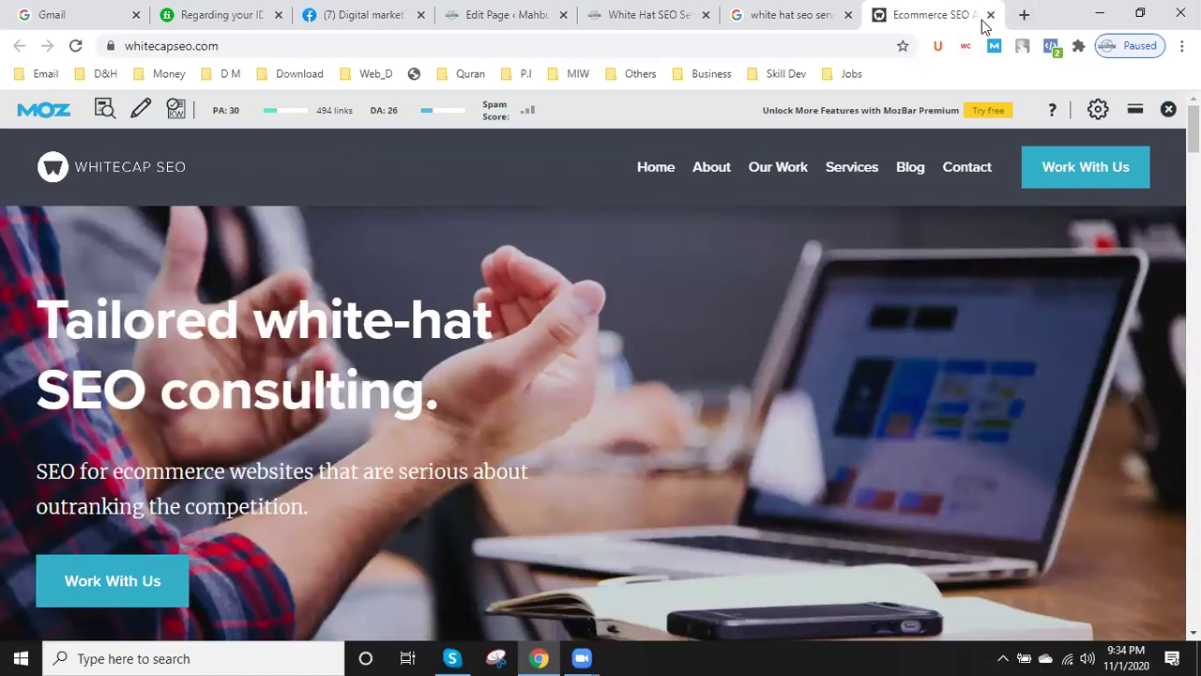
left_click(988, 15)
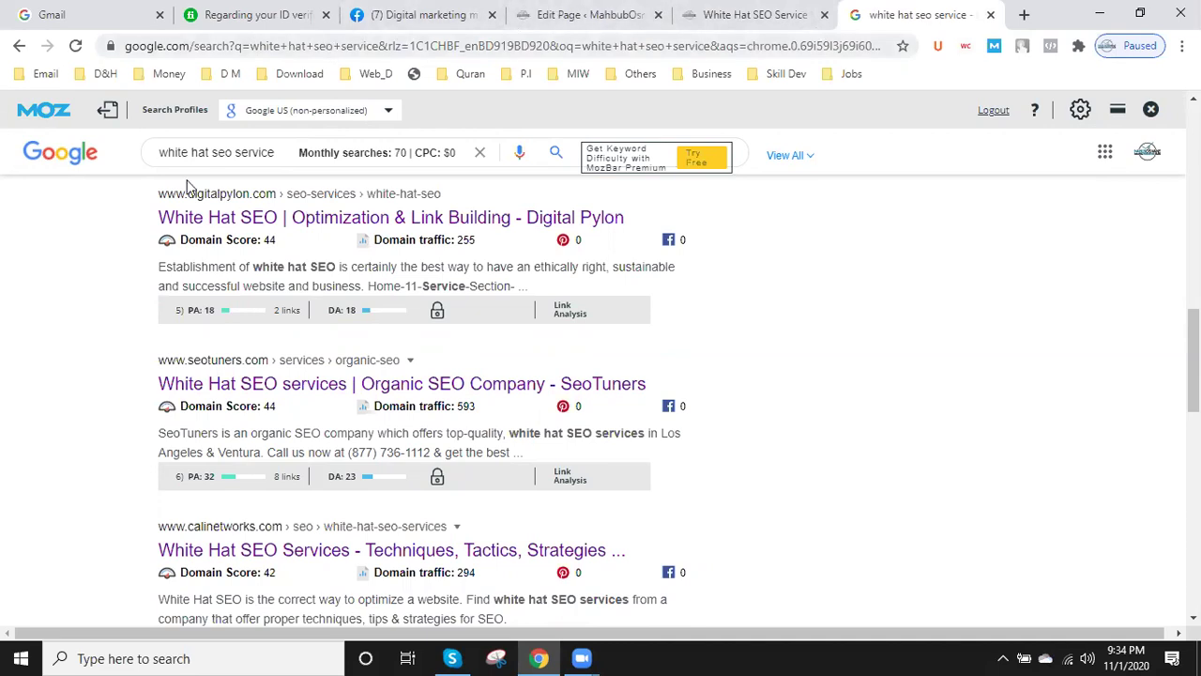
- Advance the Gmail sign-in to its password step using a saved account, then return to the White Hat SEO Service page
left_click(101, 9)
left_click(632, 338)
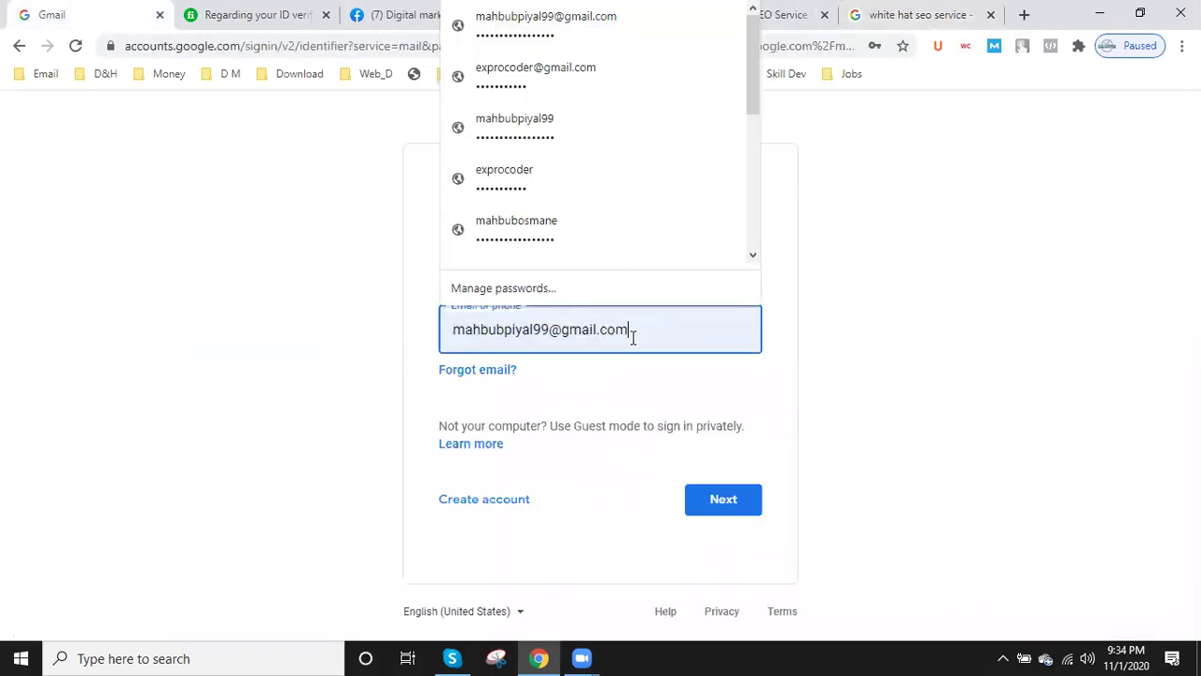
left_click(529, 225)
left_click(739, 503)
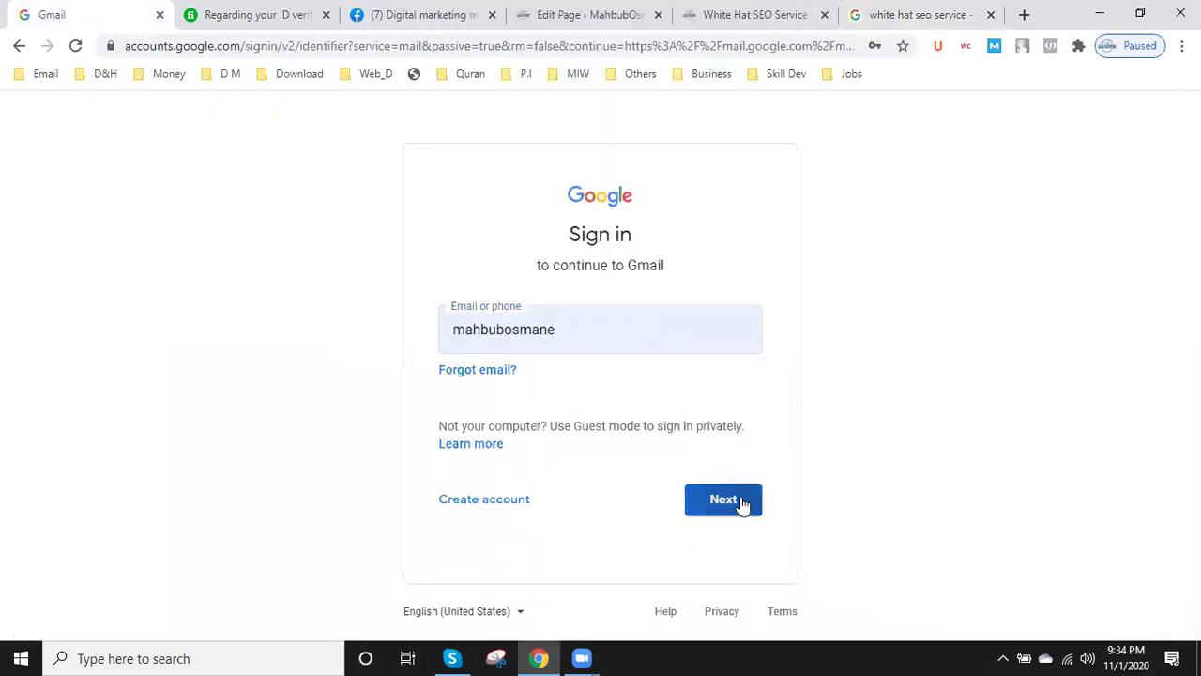
left_click(904, 19)
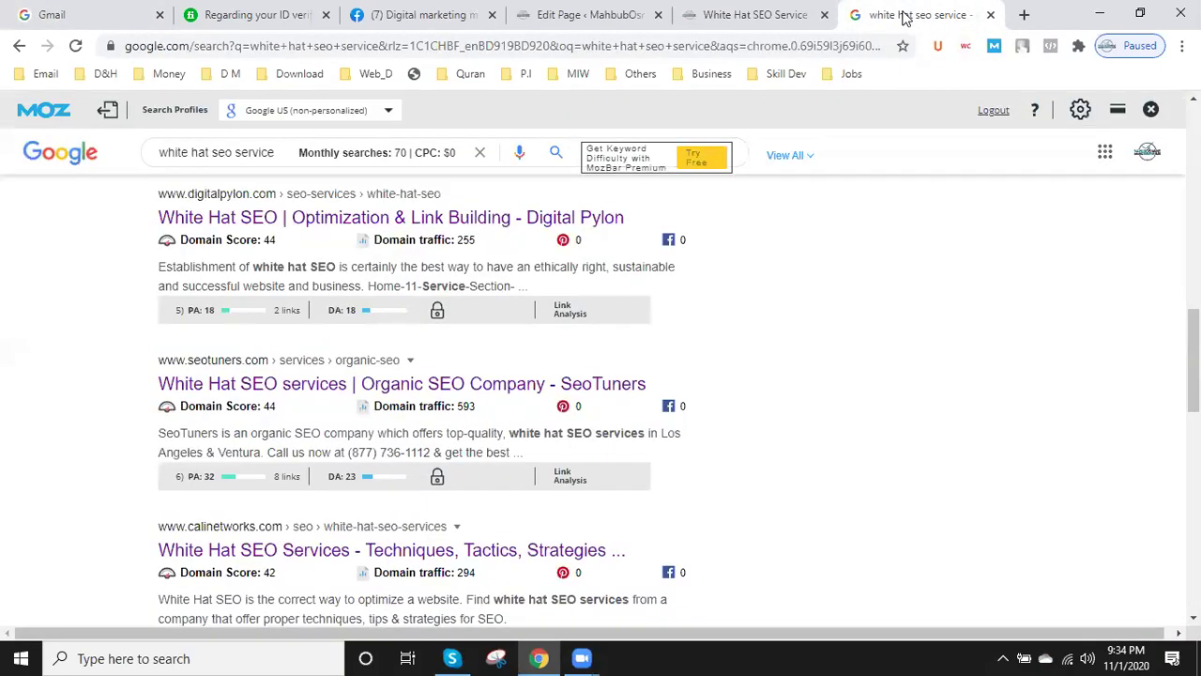
left_click(755, 11)
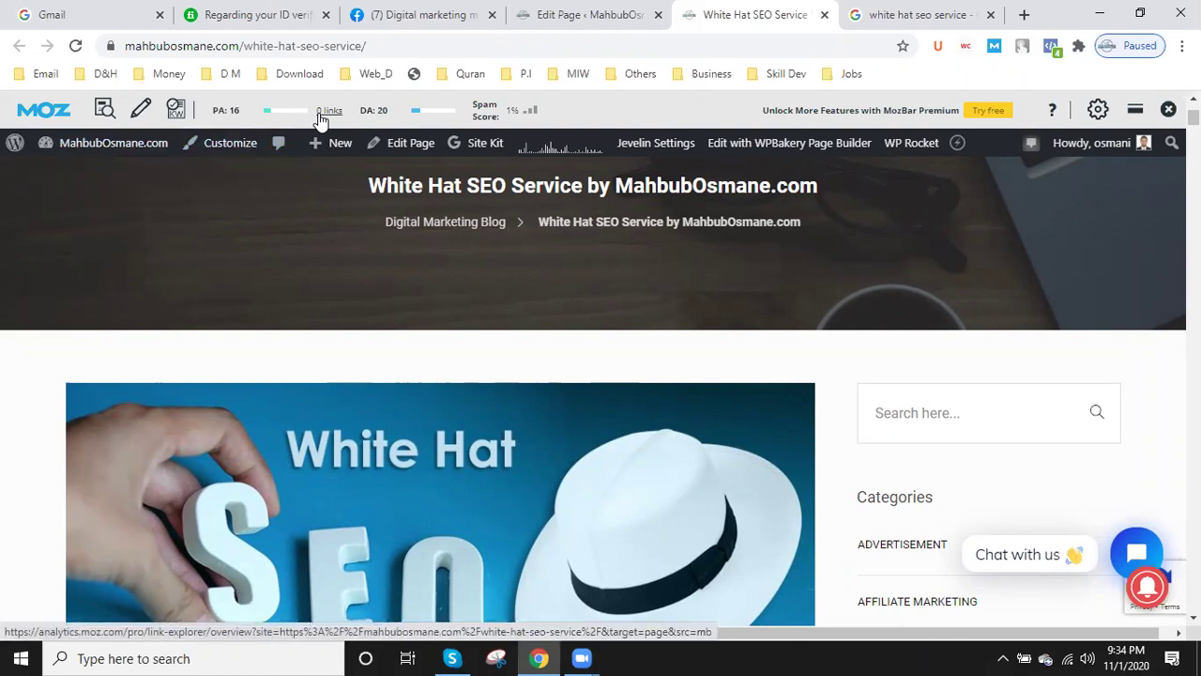
- Look over the White Hat SEO Service page, then open a new blank tab beside the search results
scroll(333, 145, "down", 10)
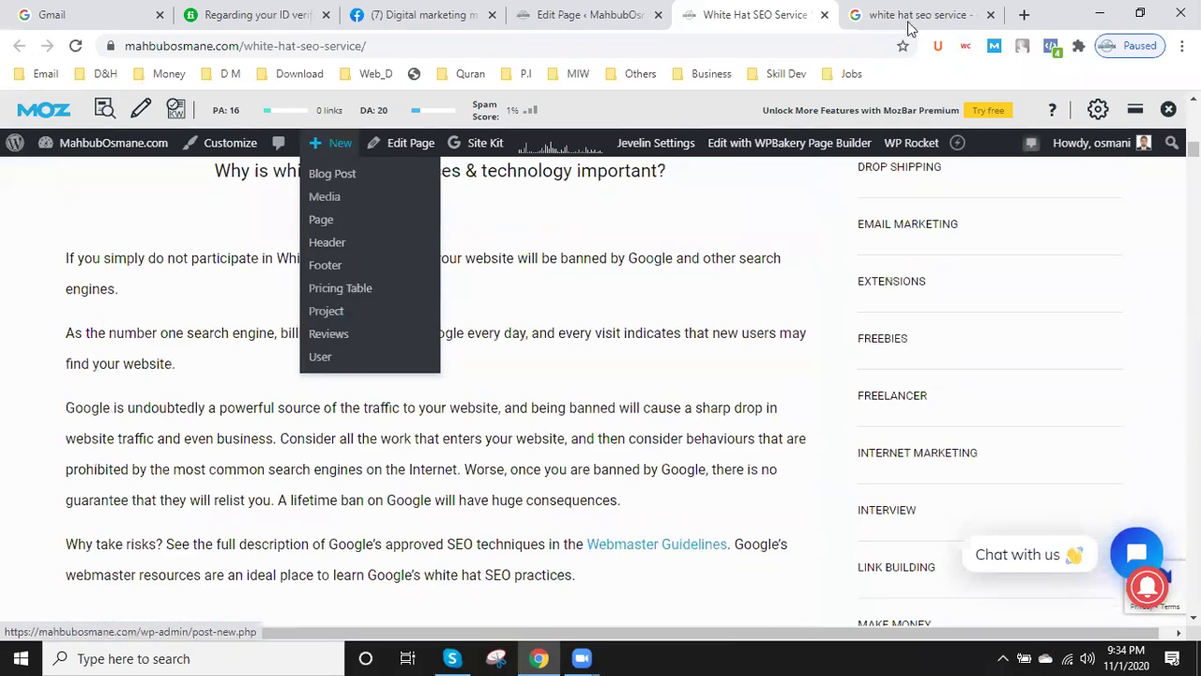
scroll(1095, 140, "up", 10)
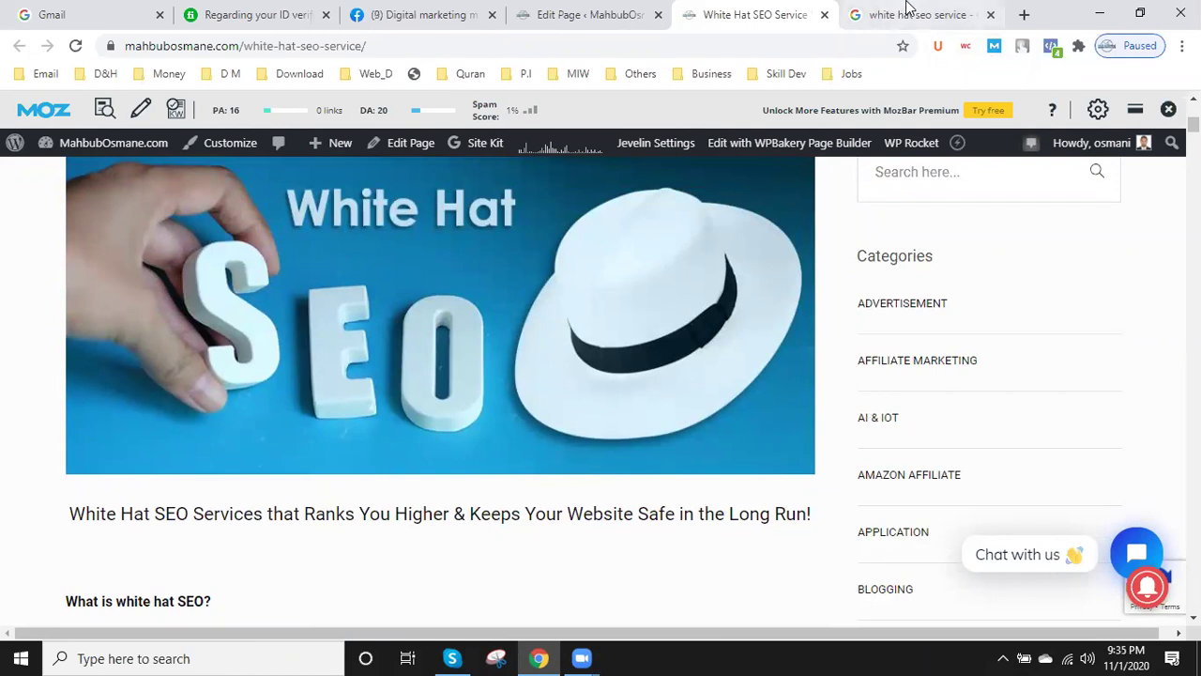
left_click(907, 10)
left_click(1024, 15)
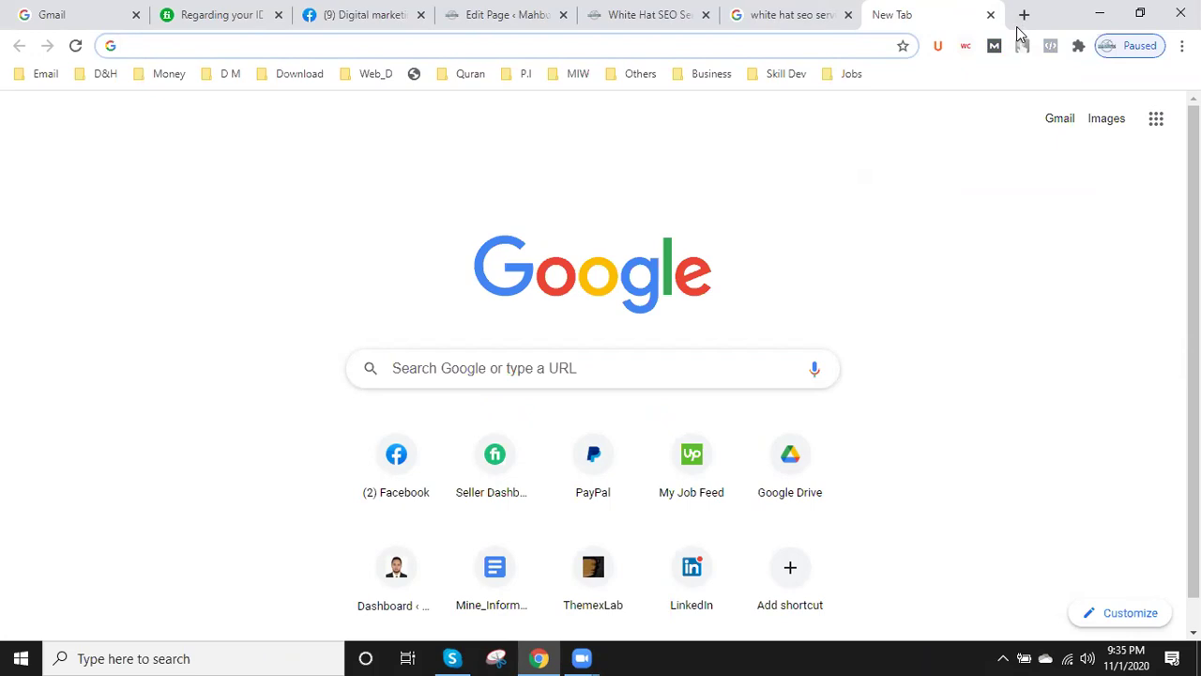
- Load Google Drive via 'dr', choose the saved account and reach the password step, then switch to the White Hat SEO Service page
type("drive.google.com")
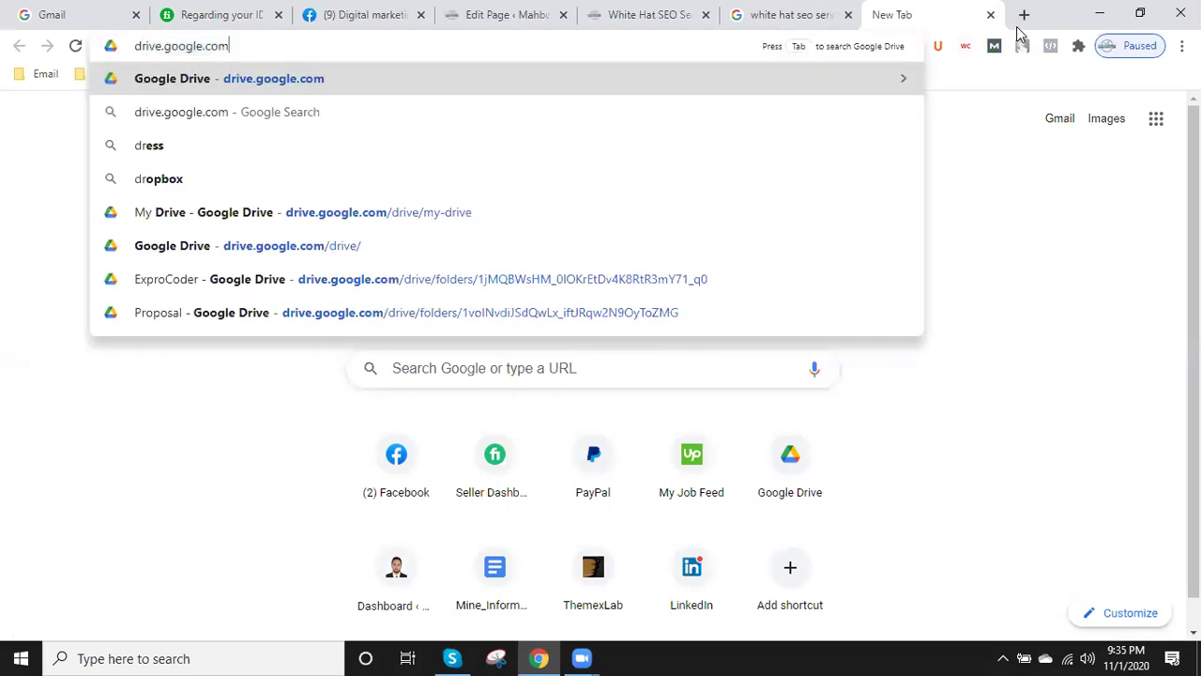
key("Return")
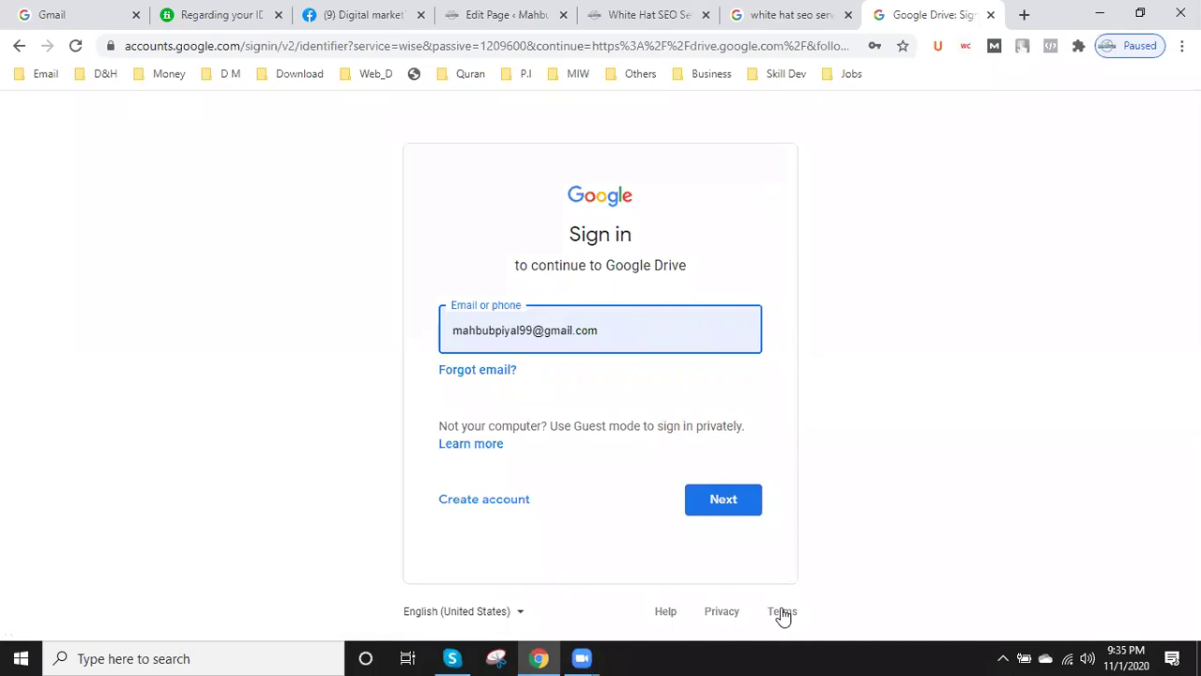
left_click(487, 328)
left_click(536, 246)
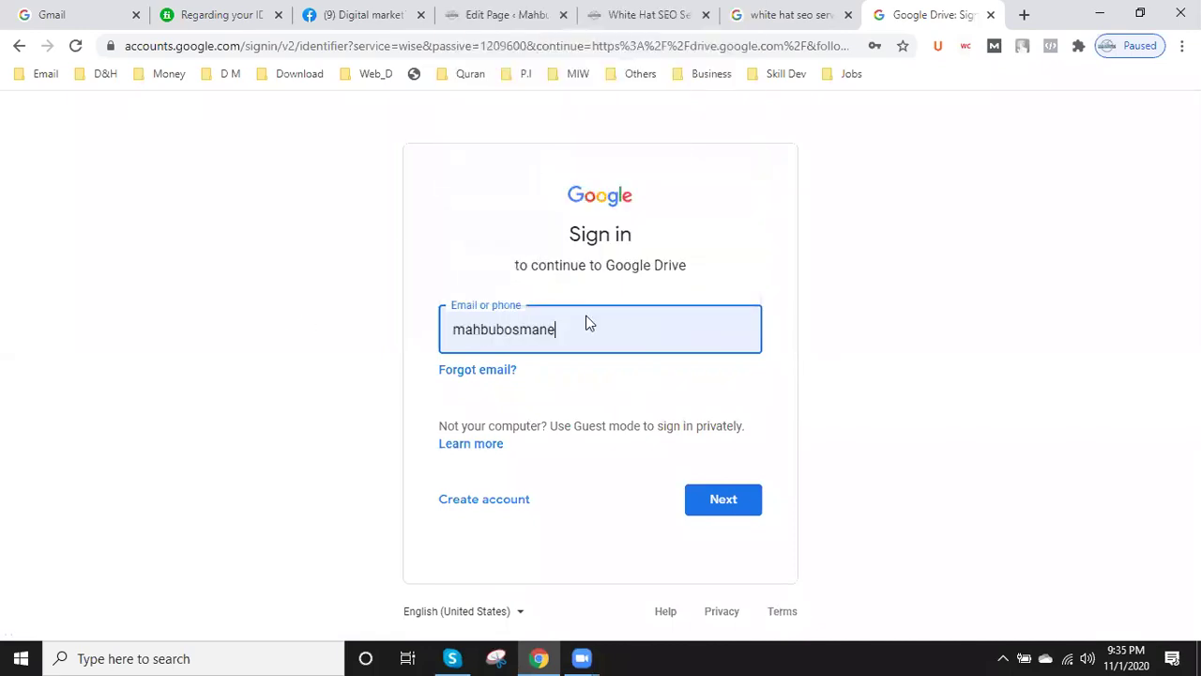
left_click(743, 498)
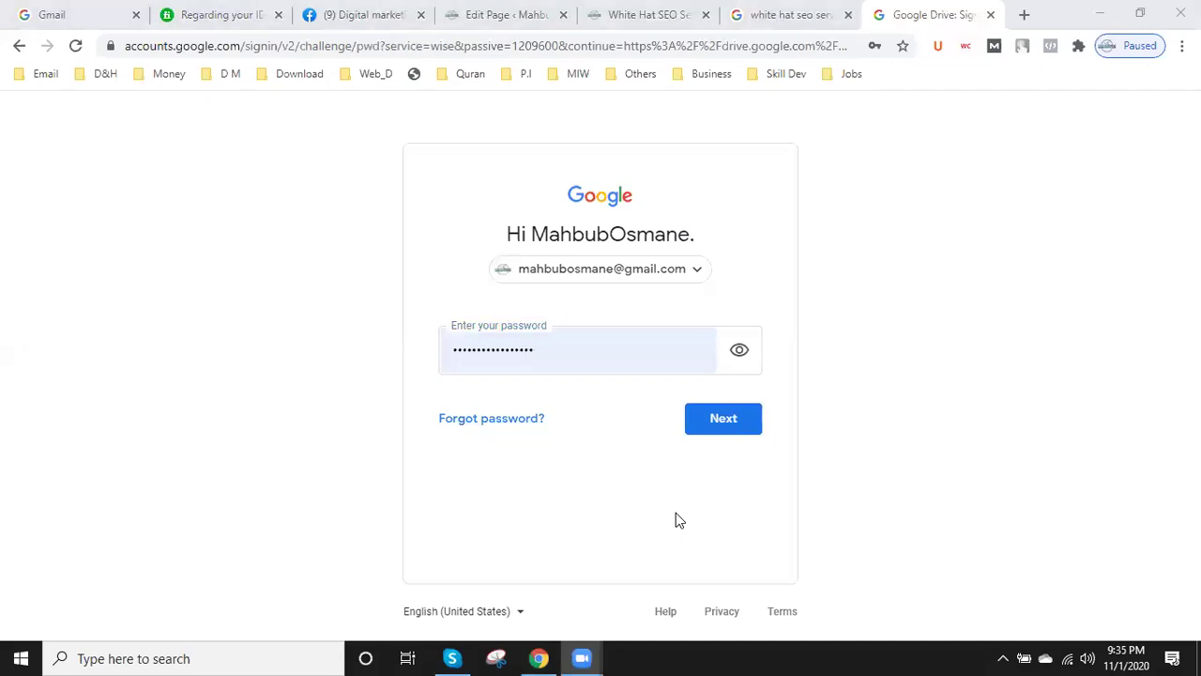
left_click(642, 15)
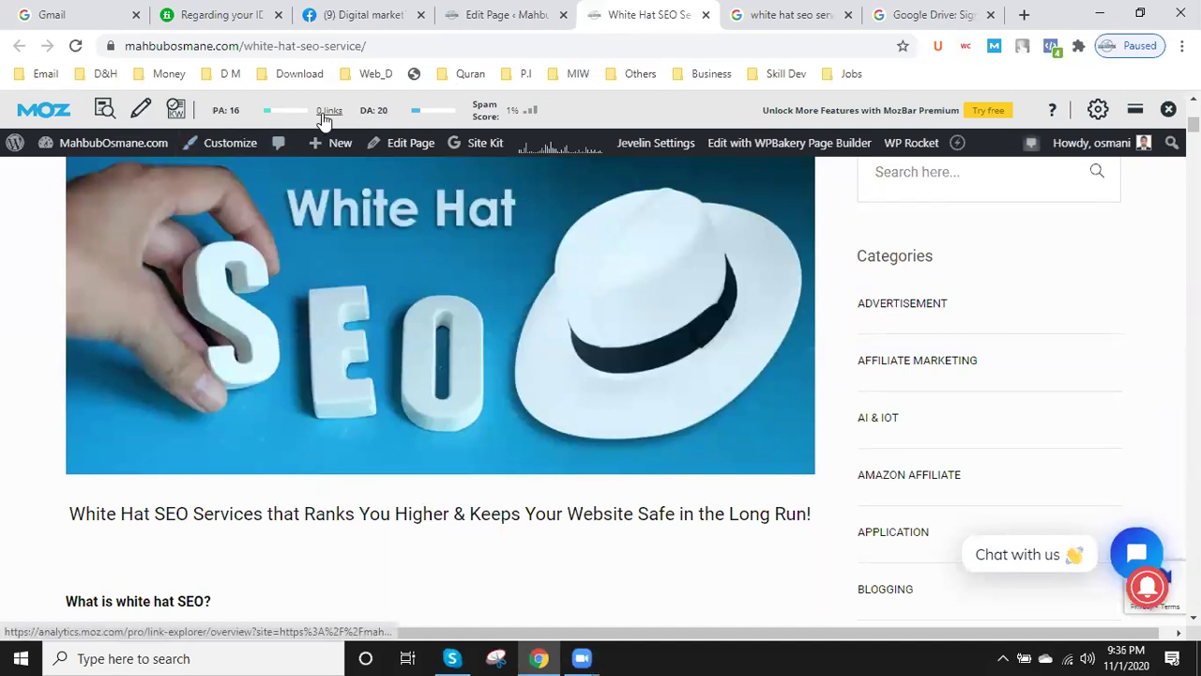
- Select the White Hat SEO Service page's full URL, then return to the Drive password step
scroll(362, 376, "down", 1)
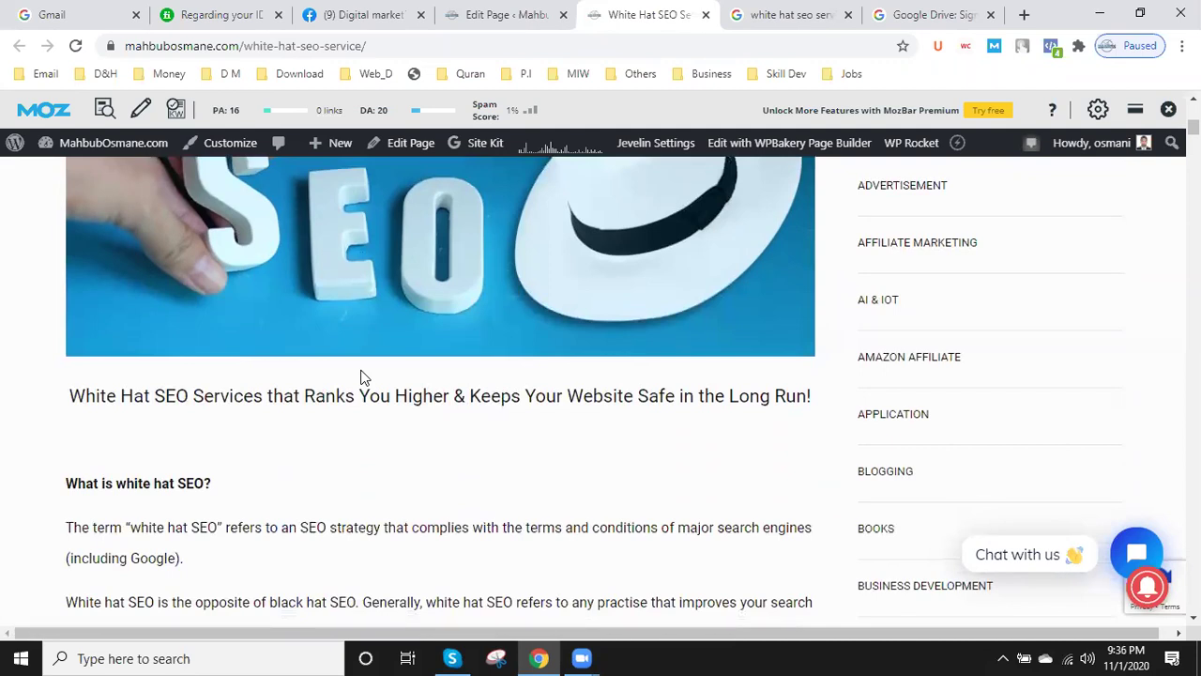
left_click(239, 48)
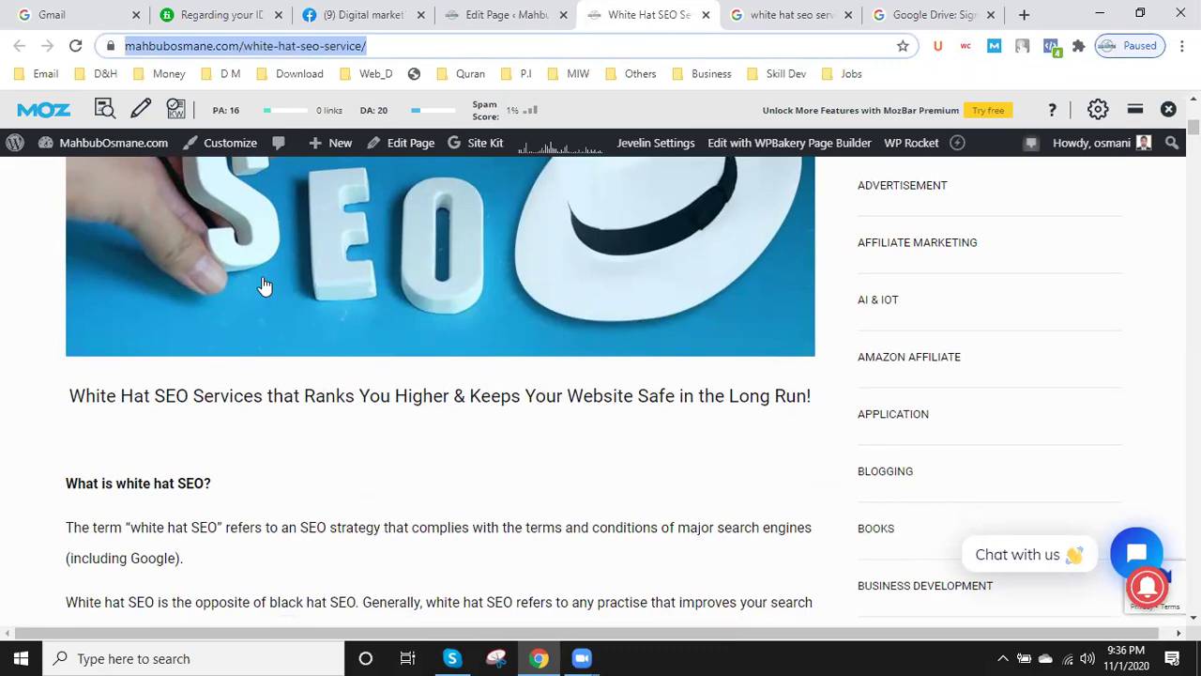
scroll(269, 441, "up", 1)
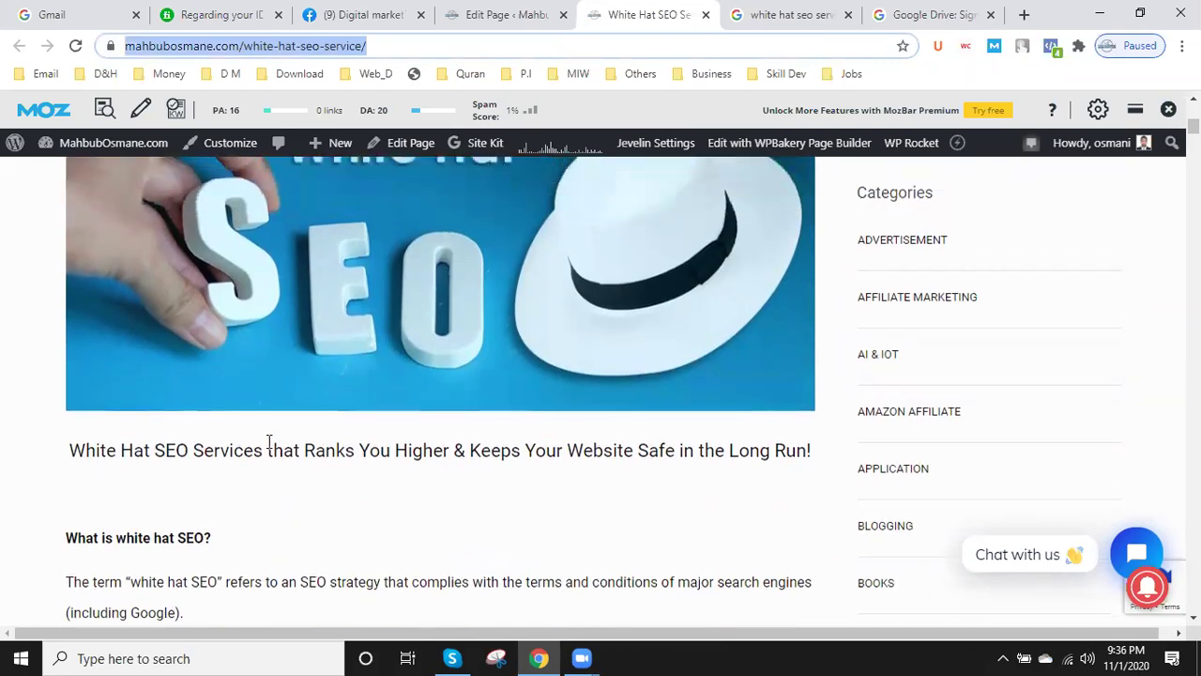
scroll(270, 441, "down", 5)
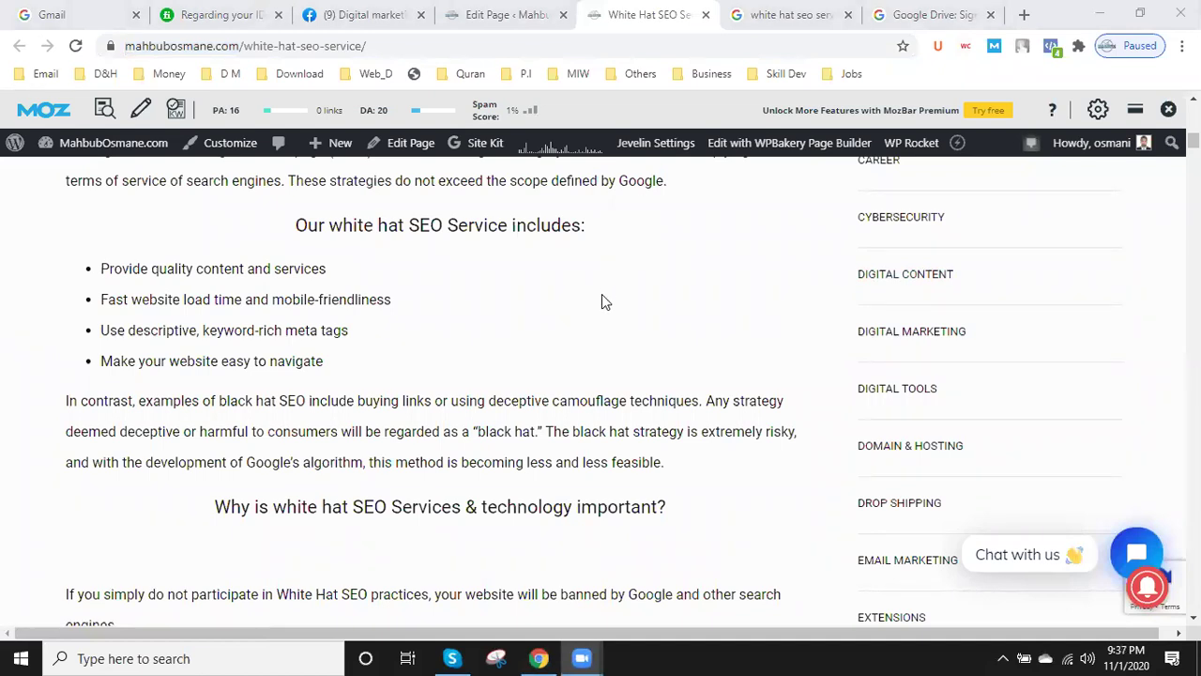
left_click(915, 11)
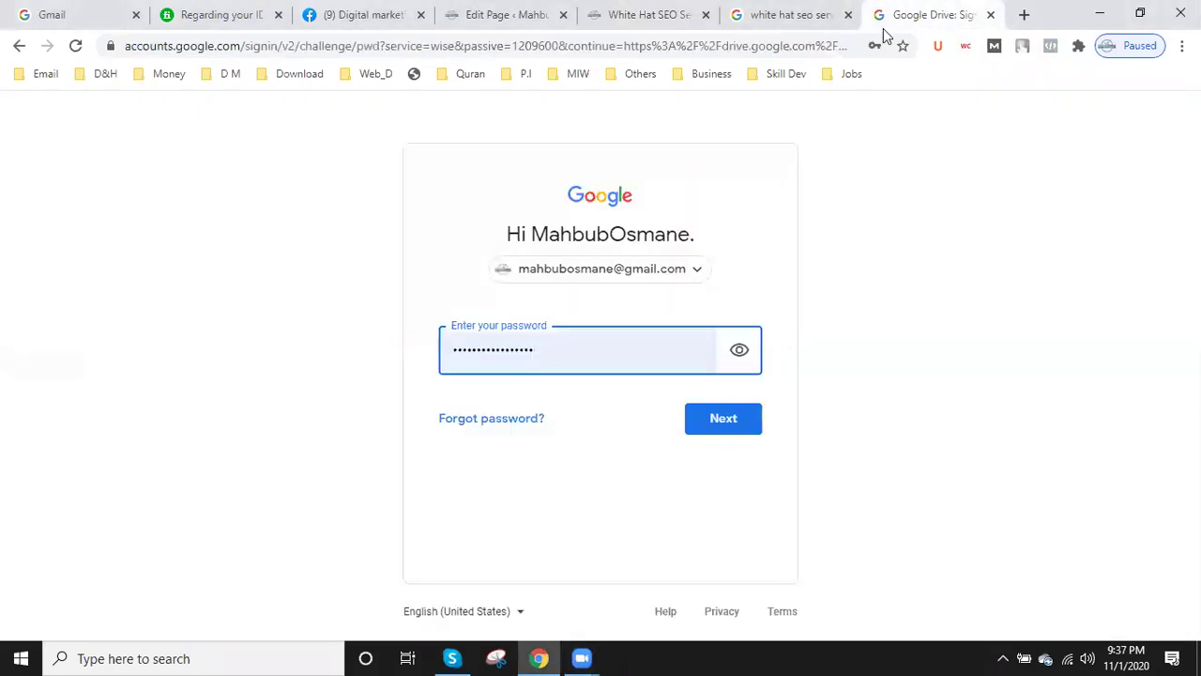
- Finish the Drive sign-in and open the MahbubOsmane.com folder from My Drive
left_click(724, 418)
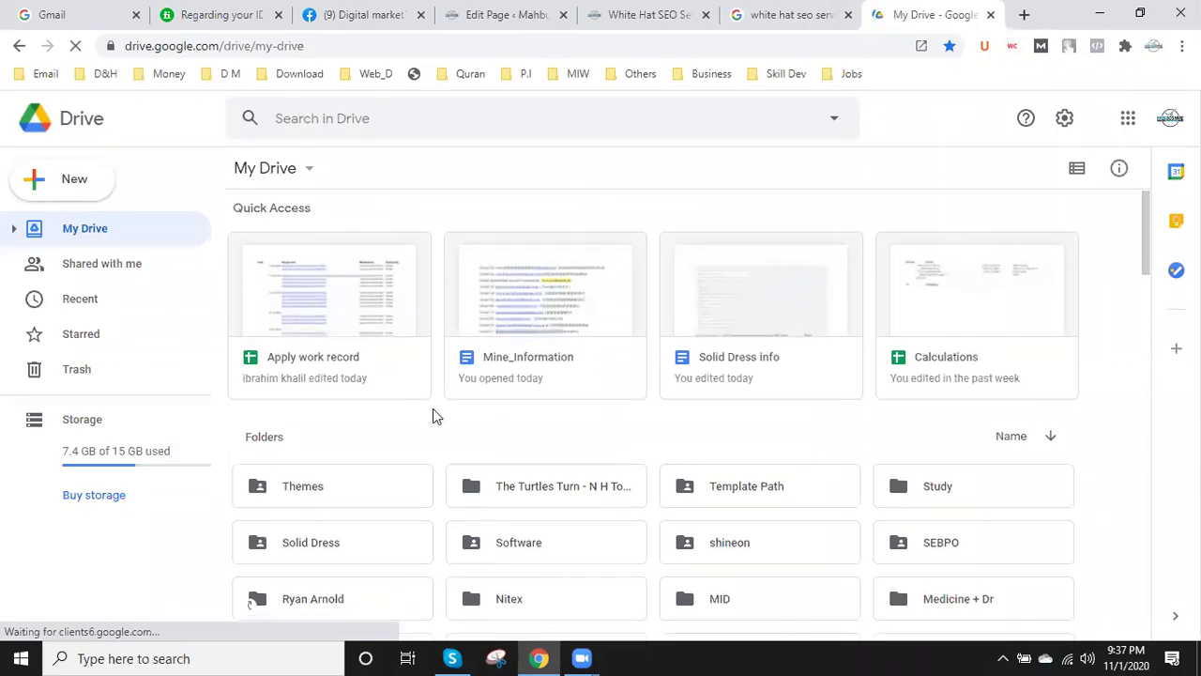
scroll(433, 408, "down", 4)
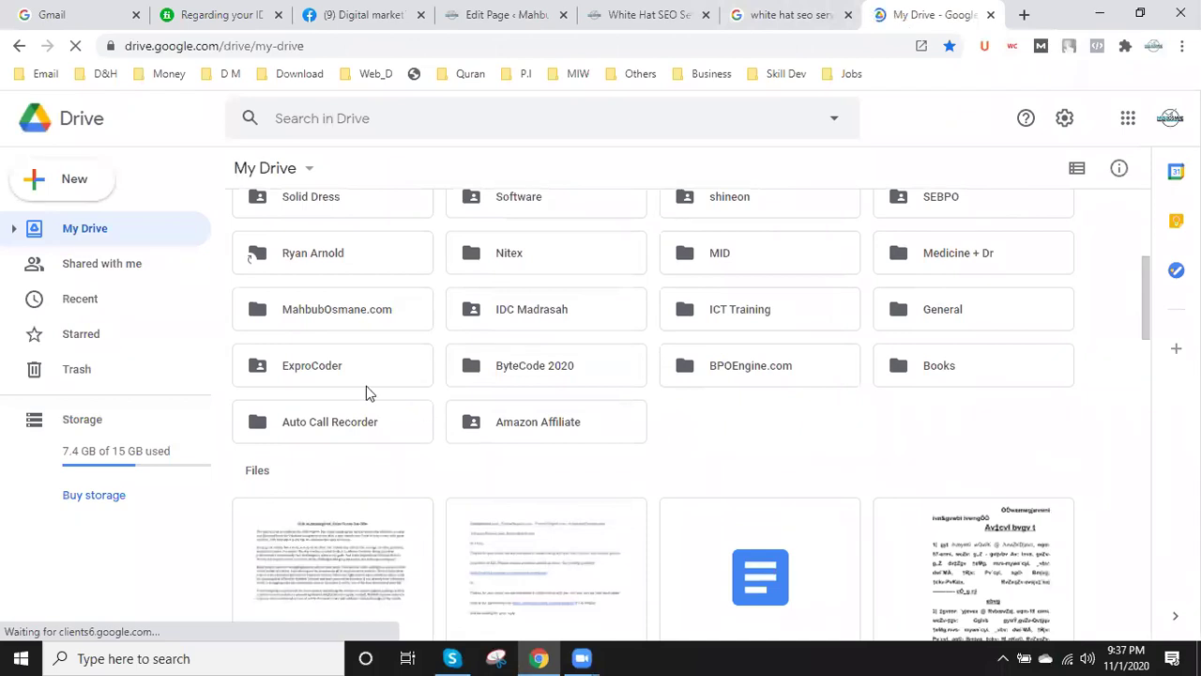
double_click(316, 324)
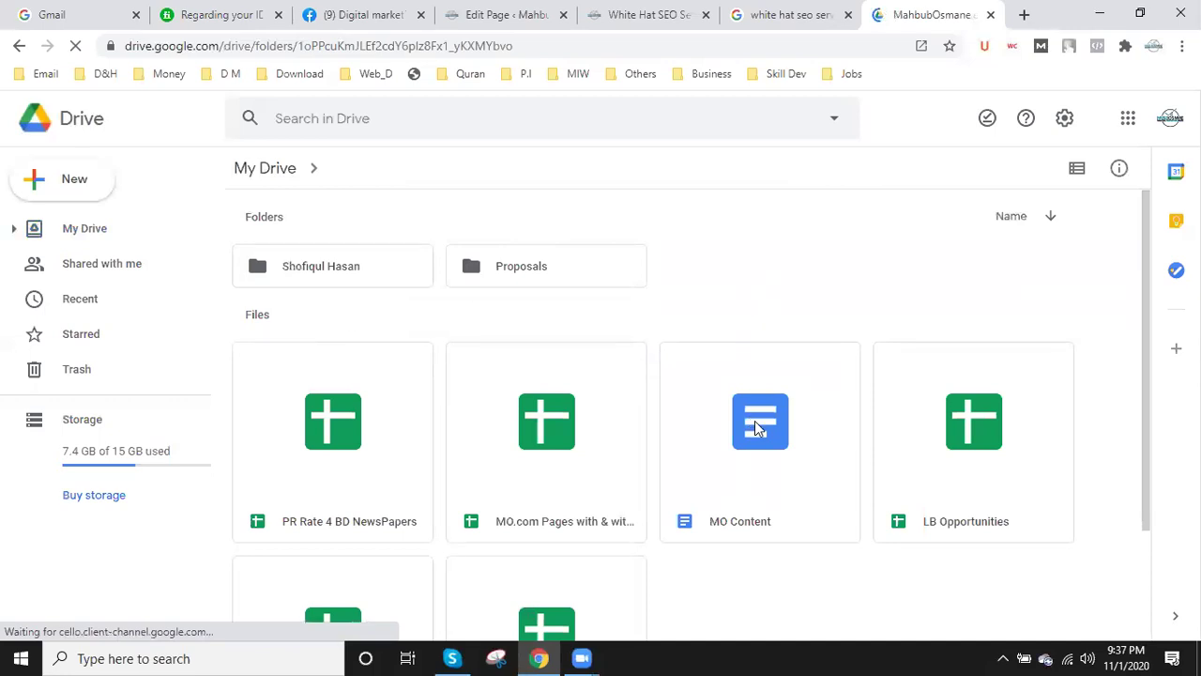
- Create a folder named 'Backlink' inside MahbubOsmane.com and open it
right_click(697, 228)
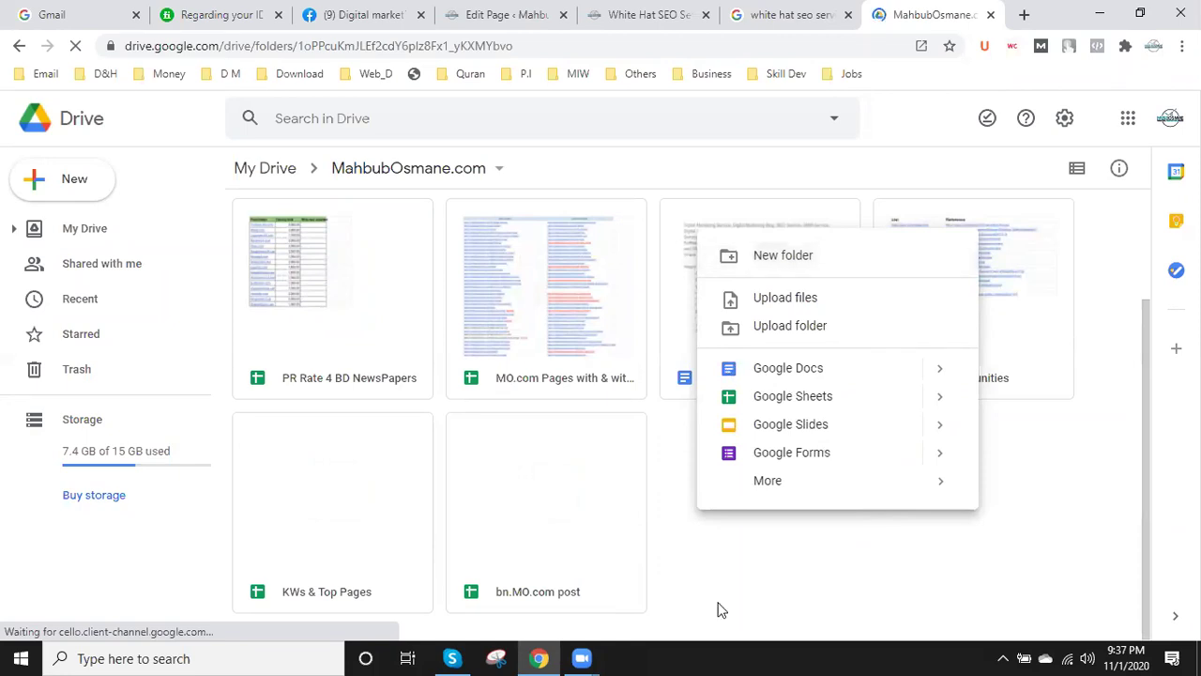
left_click(782, 255)
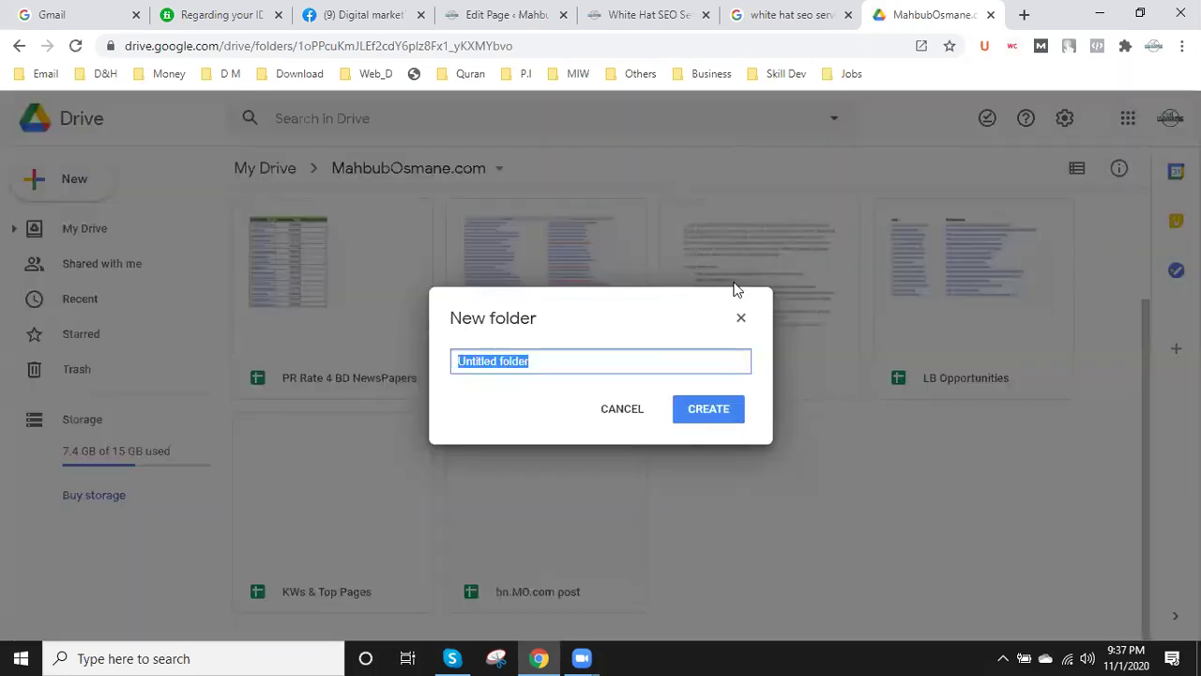
type("Backl")
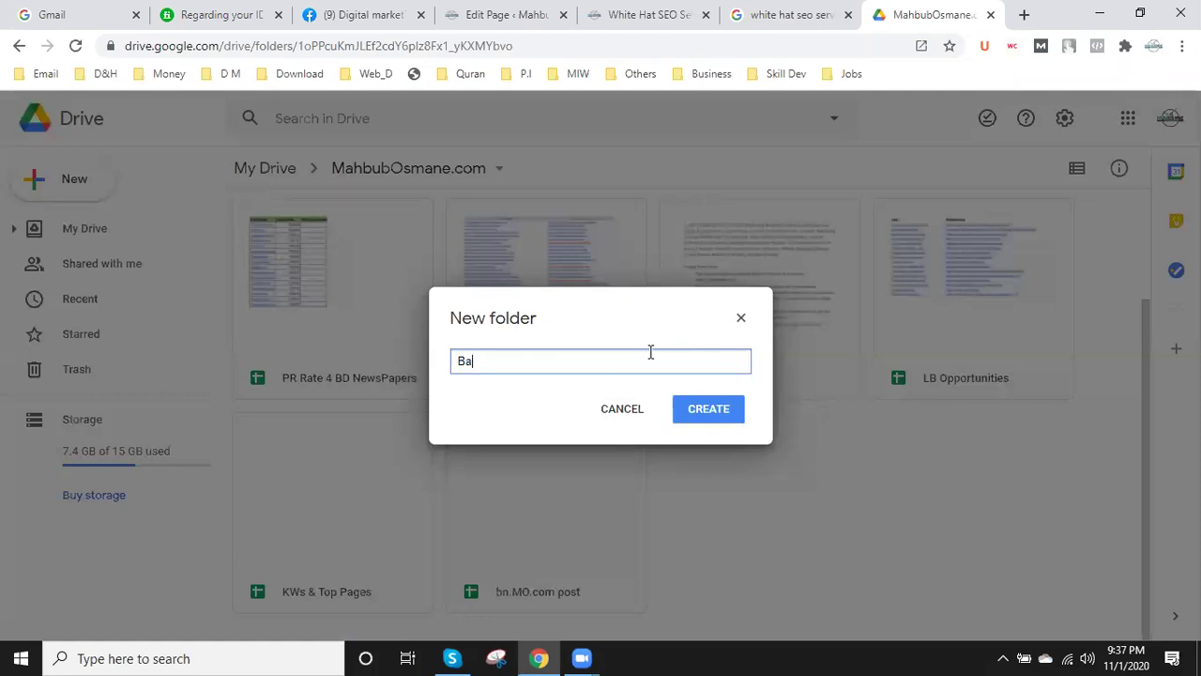
type("ink")
left_click(710, 418)
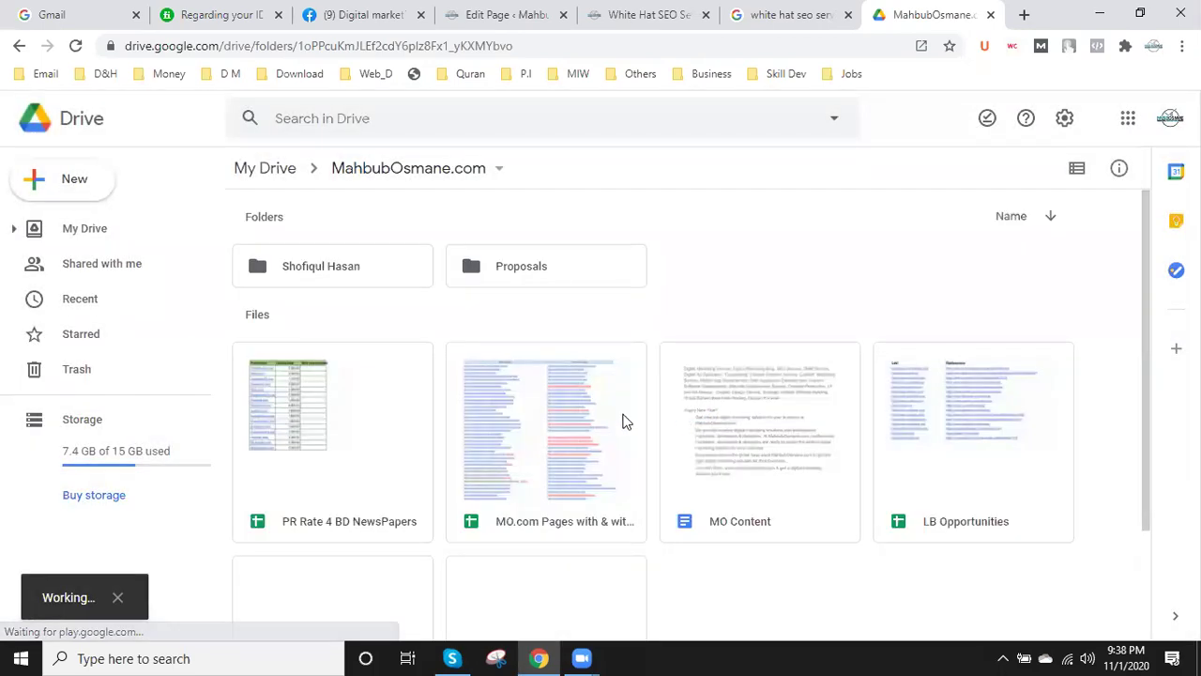
double_click(744, 259)
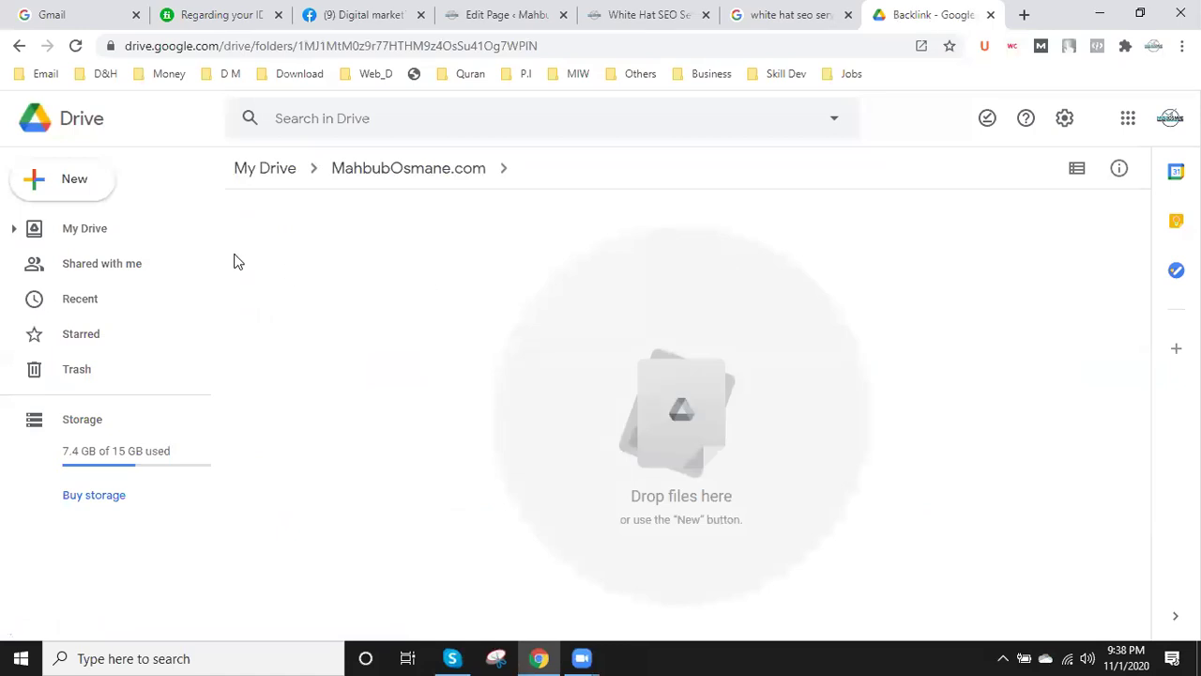
left_click(74, 183)
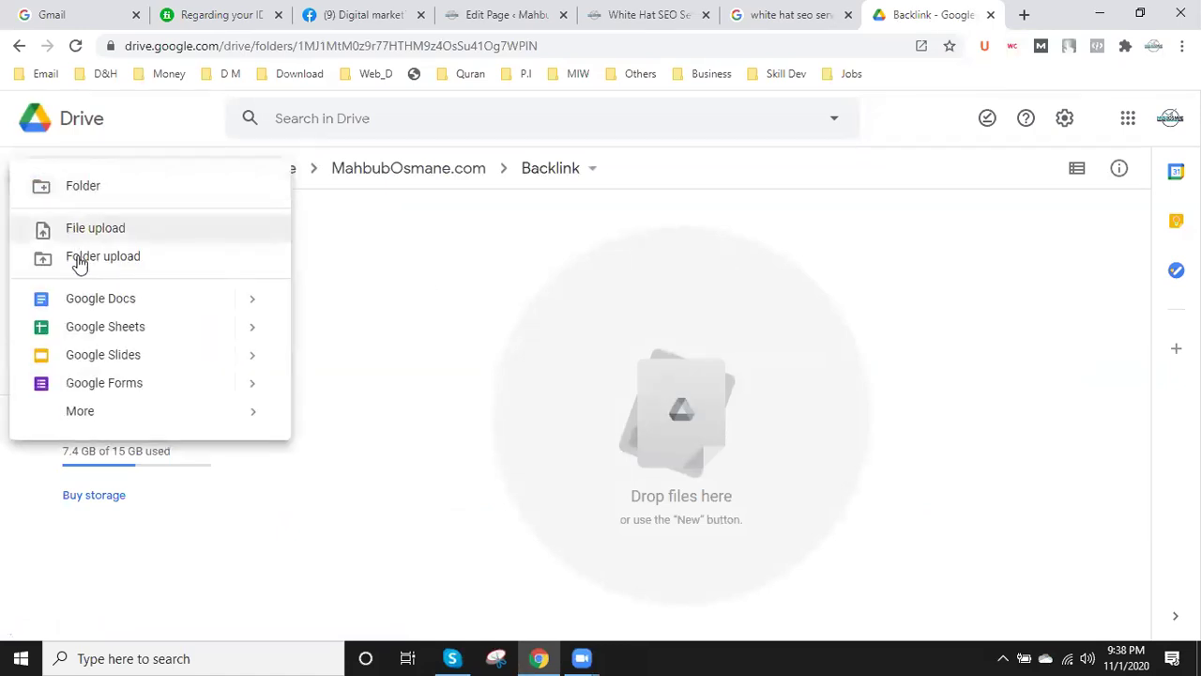
- Create a blank spreadsheet in Backlink and grab the article's slug white-hat-seo-service/
left_click(120, 337)
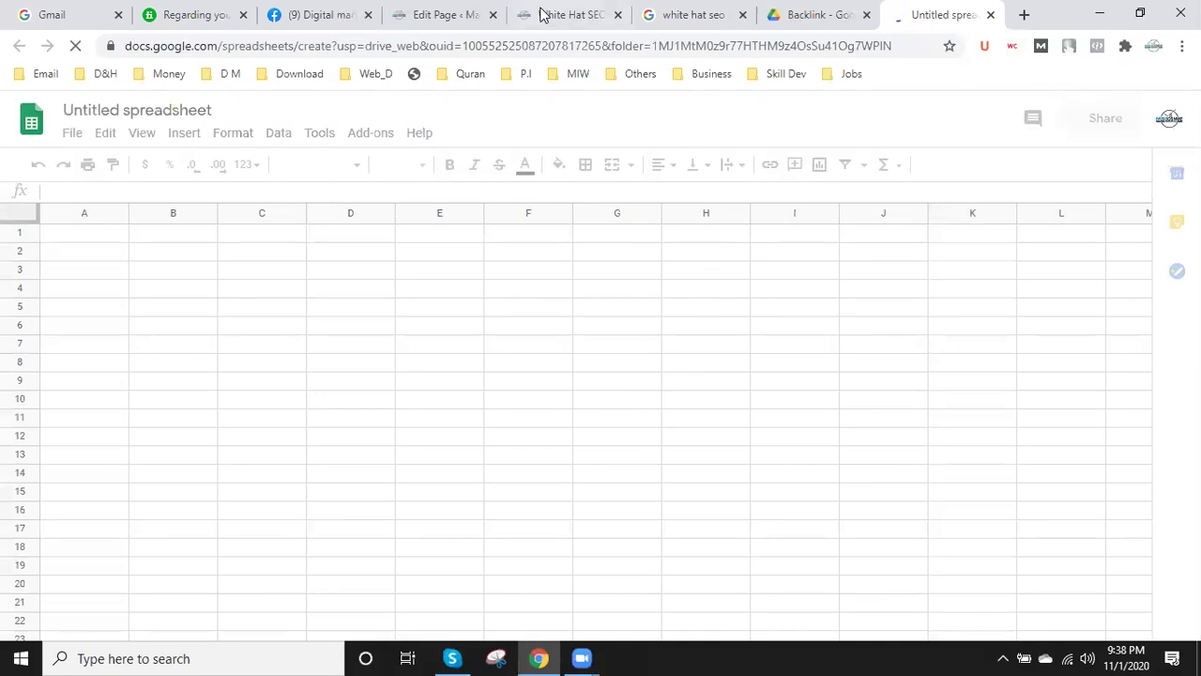
left_click(571, 14)
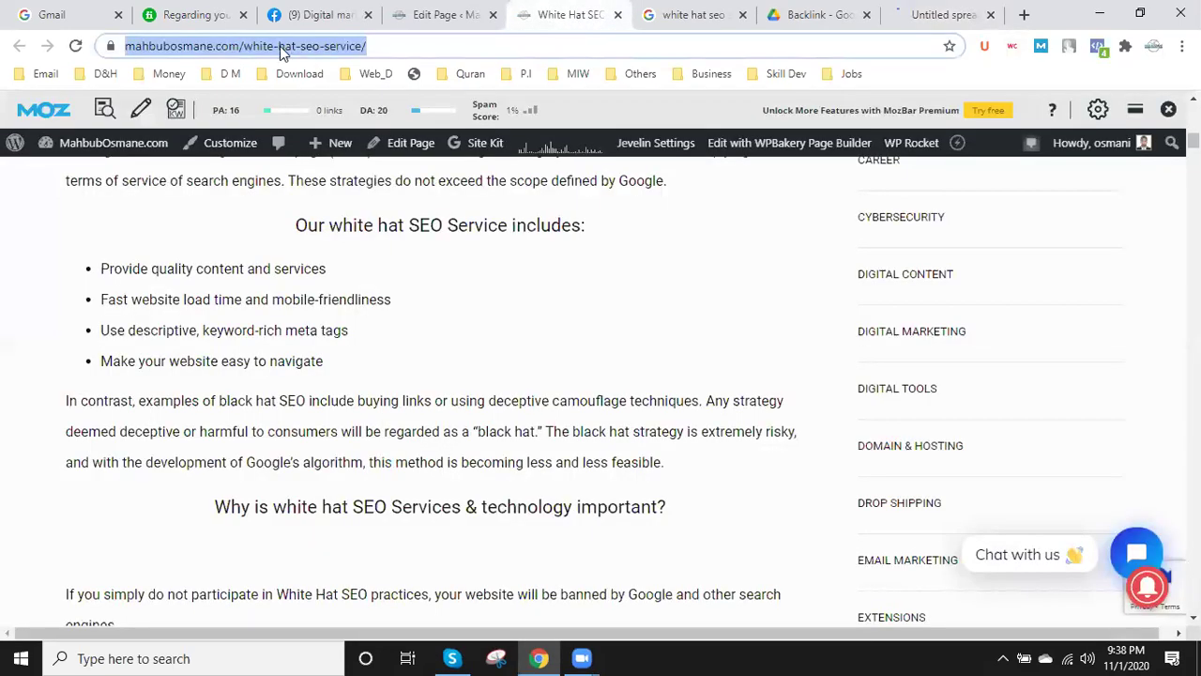
left_click_drag(284, 45, 414, 45)
key("ctrl+c")
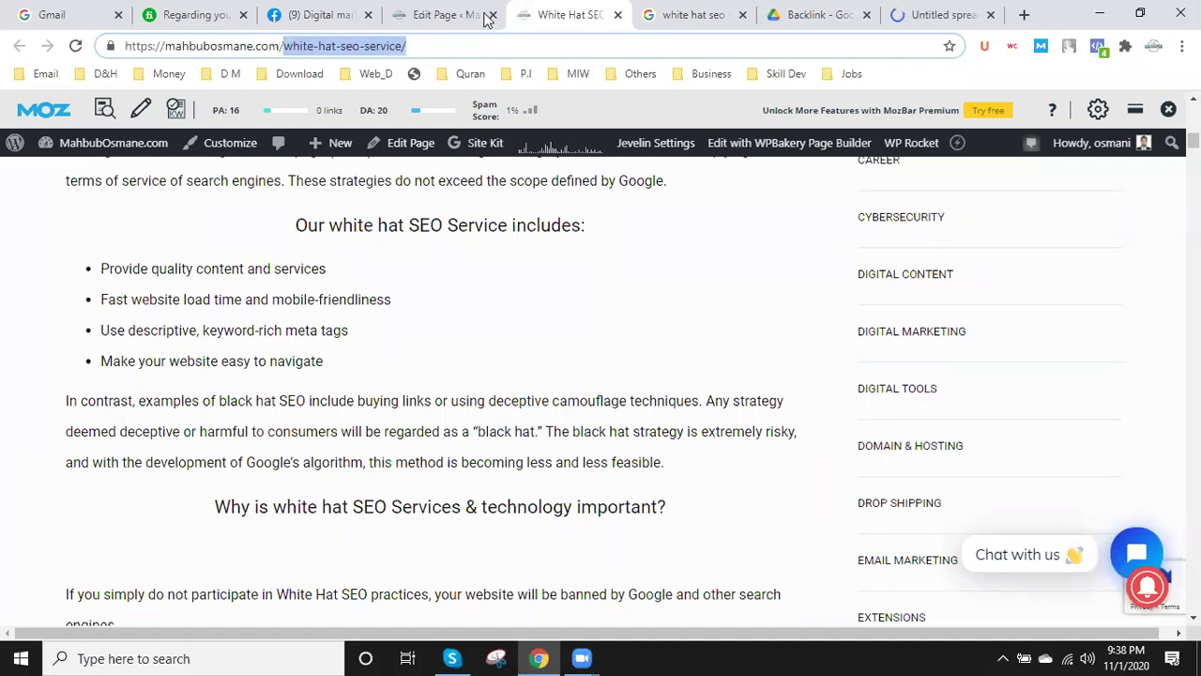
left_click(943, 14)
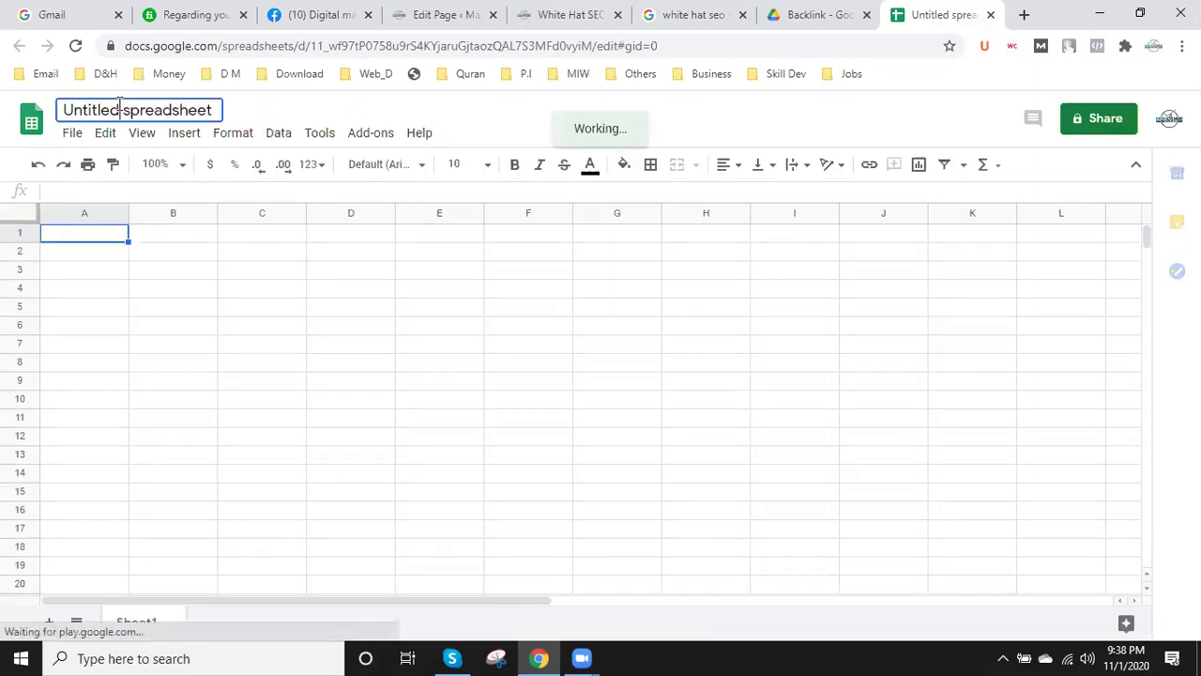
- Paste the page slug as the title and edit it to 'white hat seo service'
left_click(120, 107)
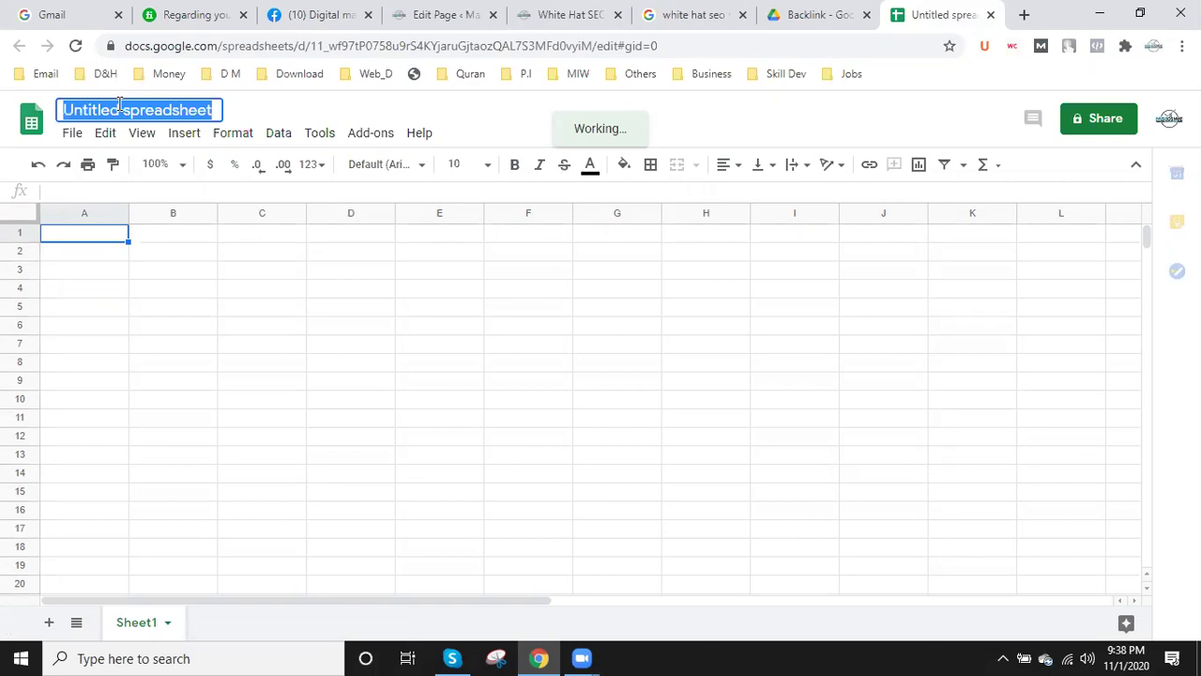
type("white-hat-seo-services")
key("ctrl+z")
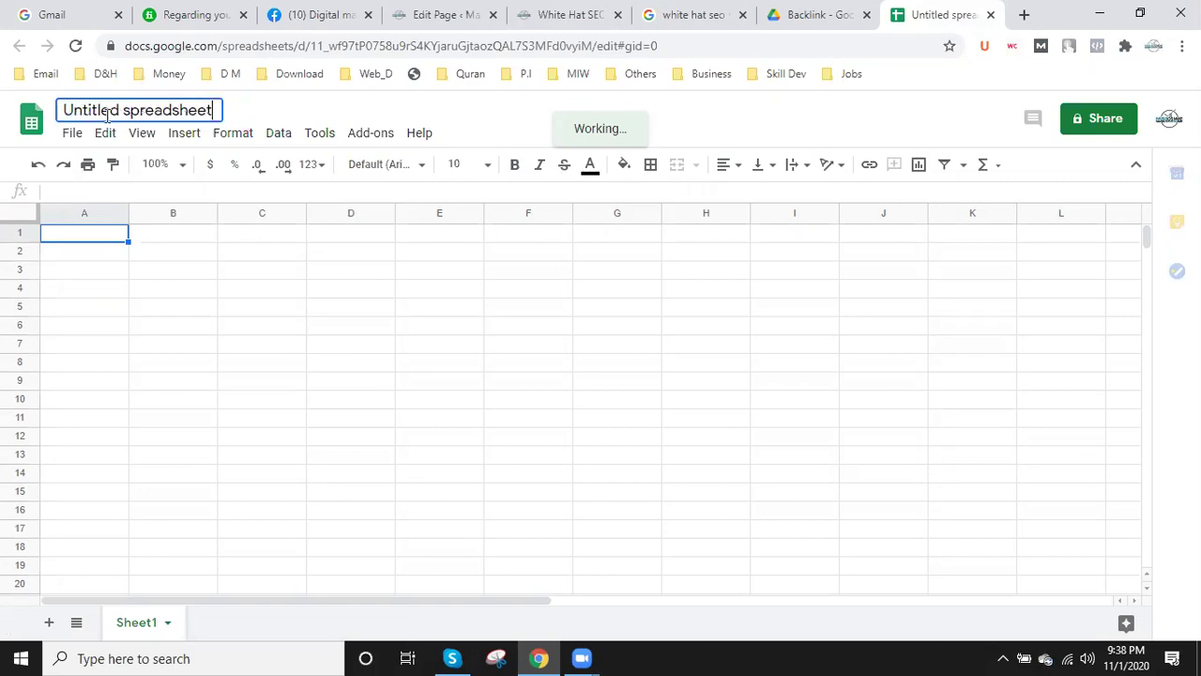
key("ctrl+a")
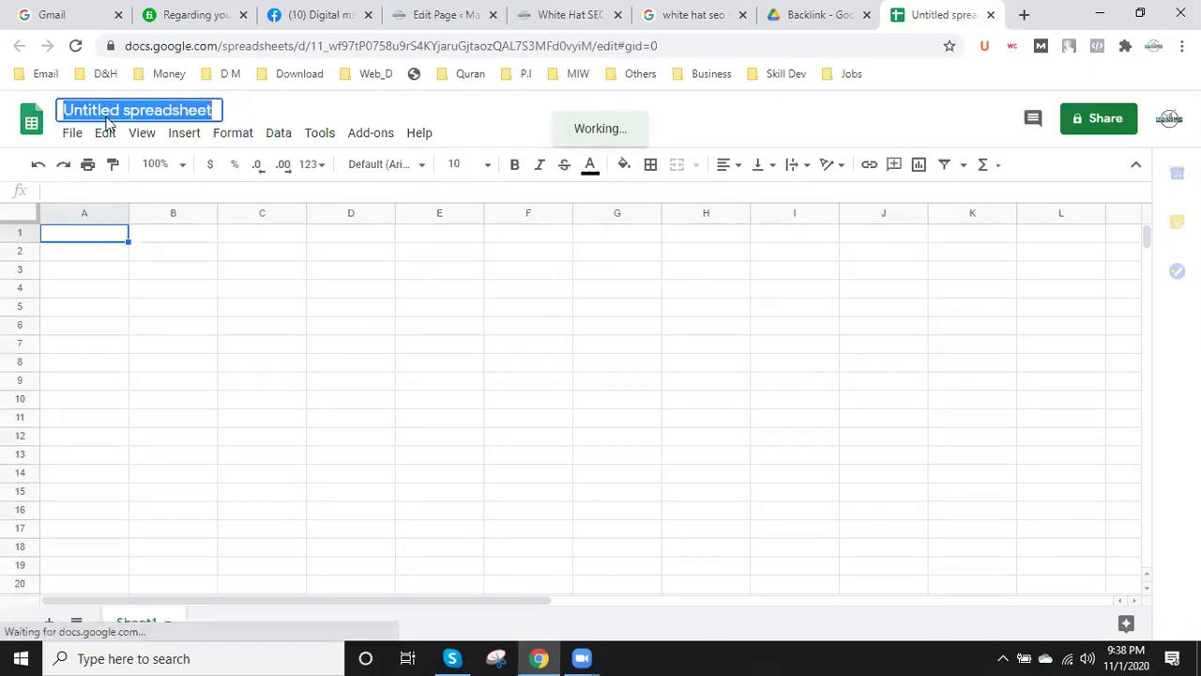
key("ctrl+v")
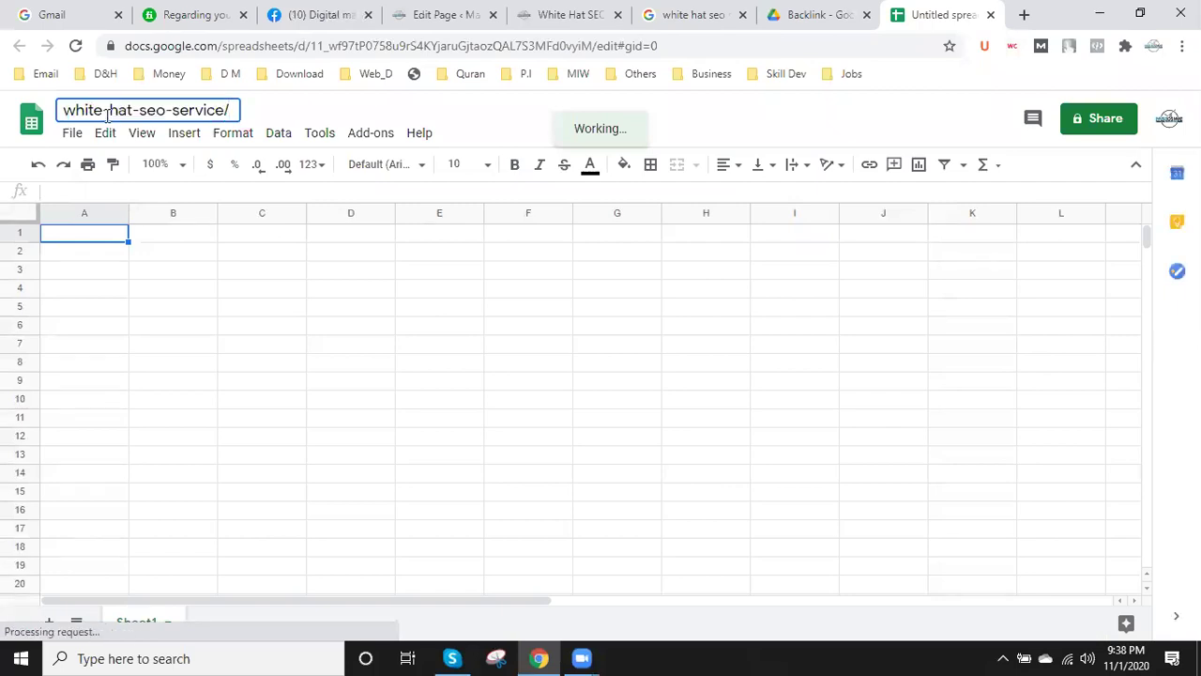
key("BackSpace")
key("Left")
key("Left")
key("Left")
key("Left")
key("Left")
key("Left")
key("Left")
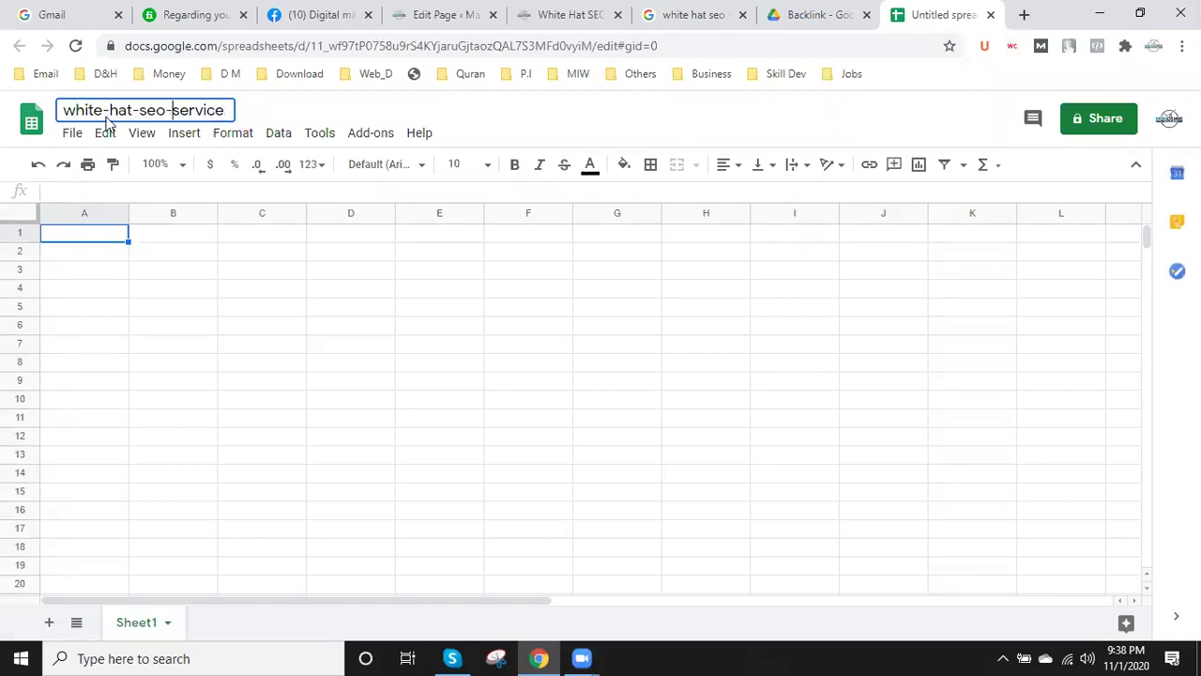
key("BackSpace")
key("Left")
key("Left")
key("Left")
key("Left")
key("BackSpace")
key("Left")
key("Left")
key("Left")
key("Left")
key("BackSpace")
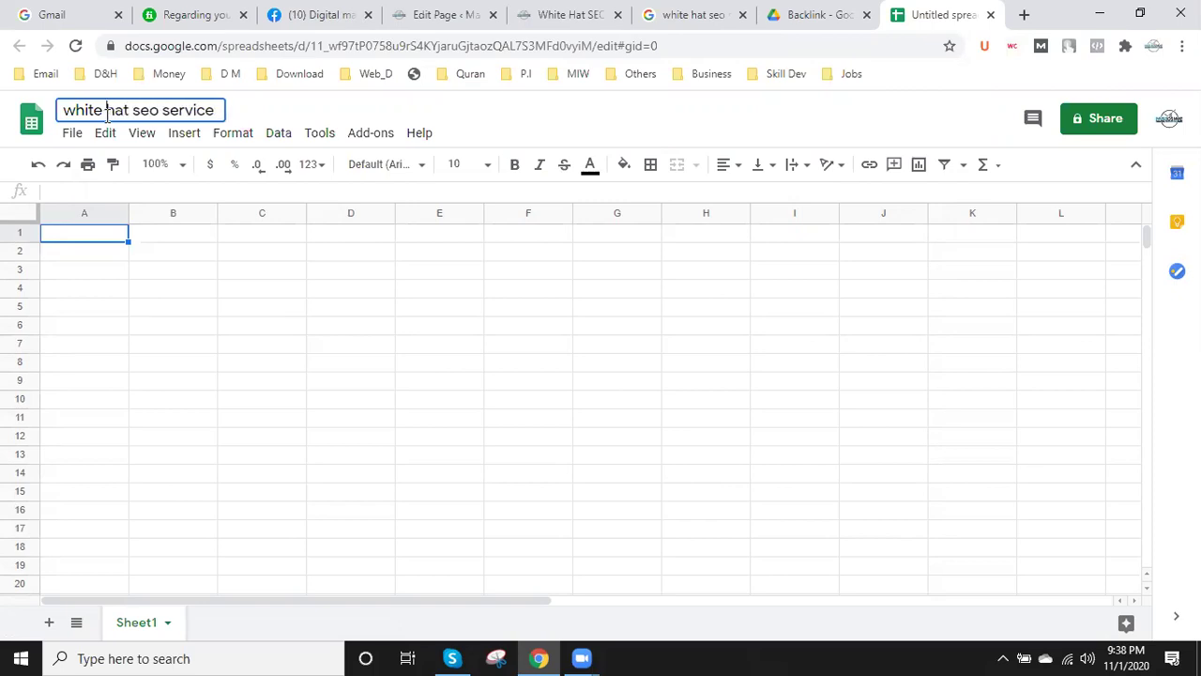
key("Return")
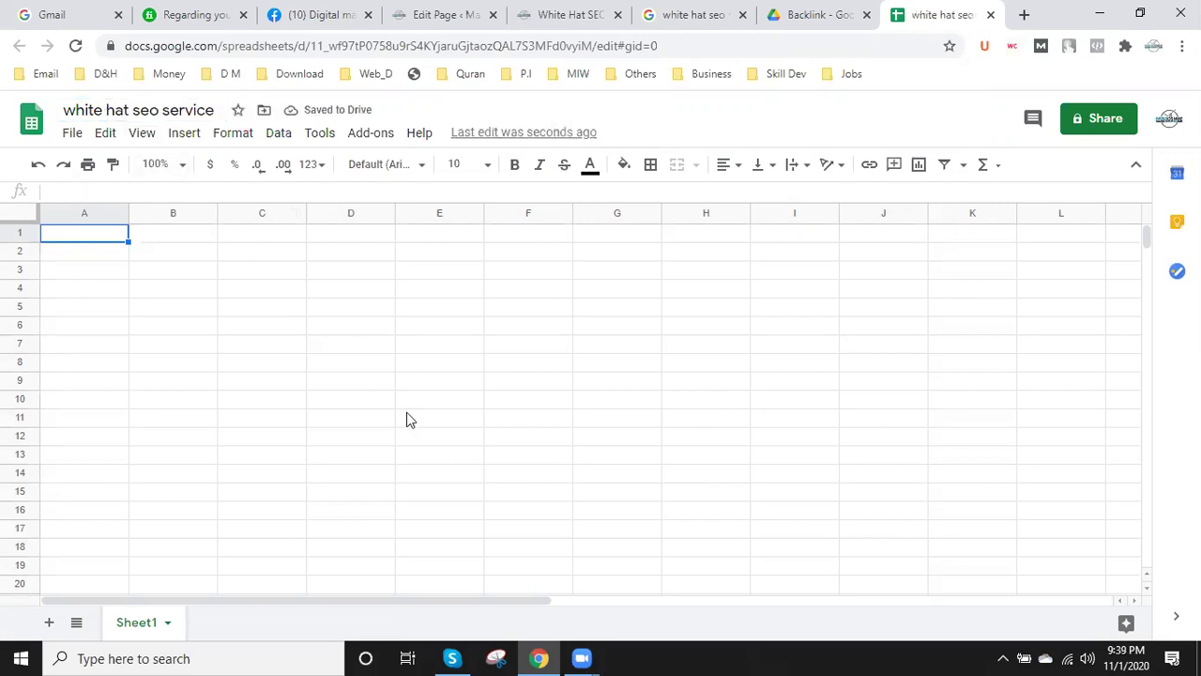
- Enter the headers Main URL, Email, Pass, Username and Confirmation Link in cells A1 to E1
left_click(157, 314)
left_click(83, 243)
double_click(85, 239)
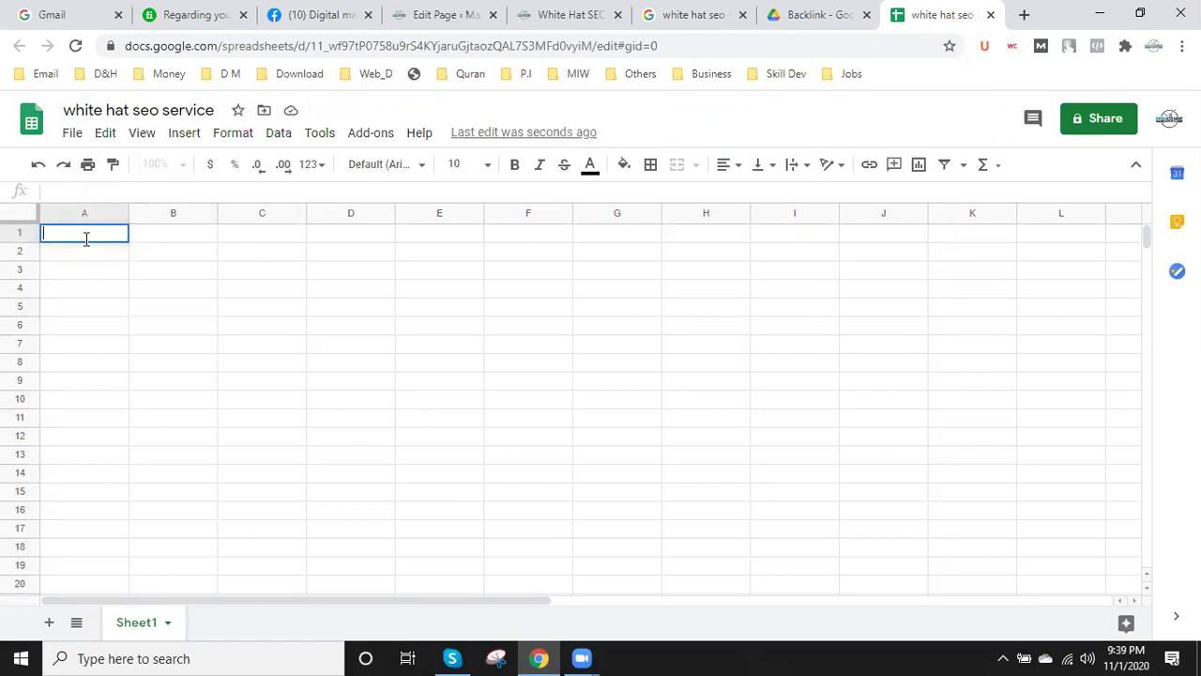
type("Main URL")
left_click(171, 235)
type("Email")
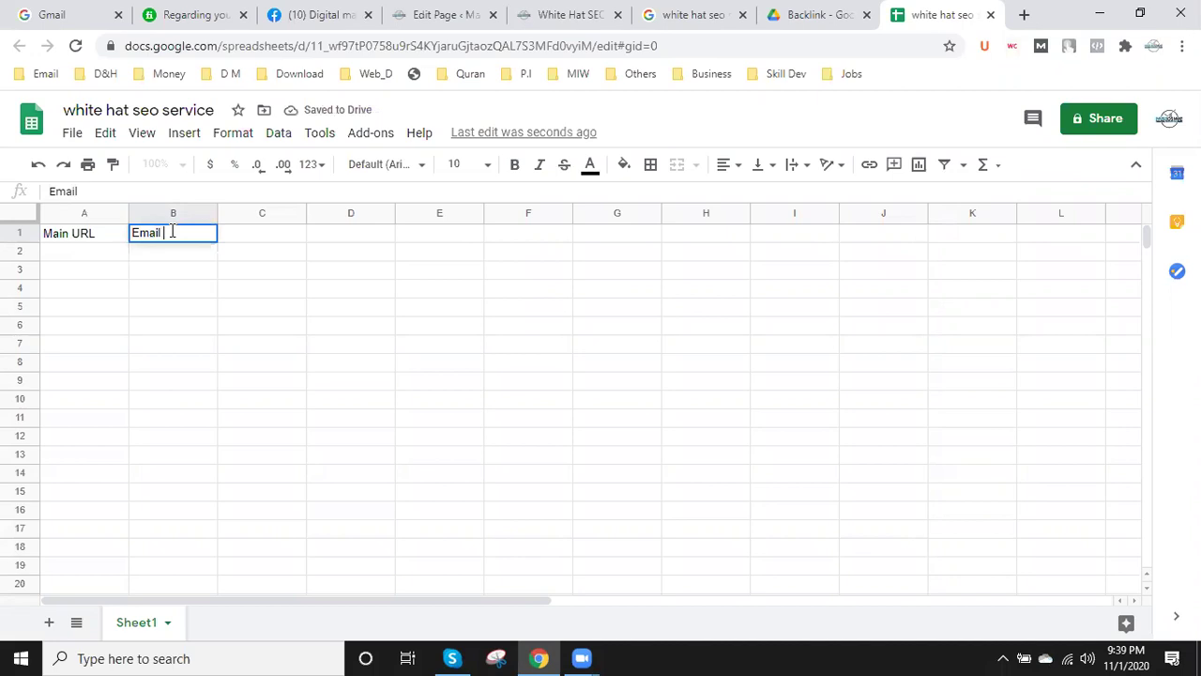
left_click(281, 241)
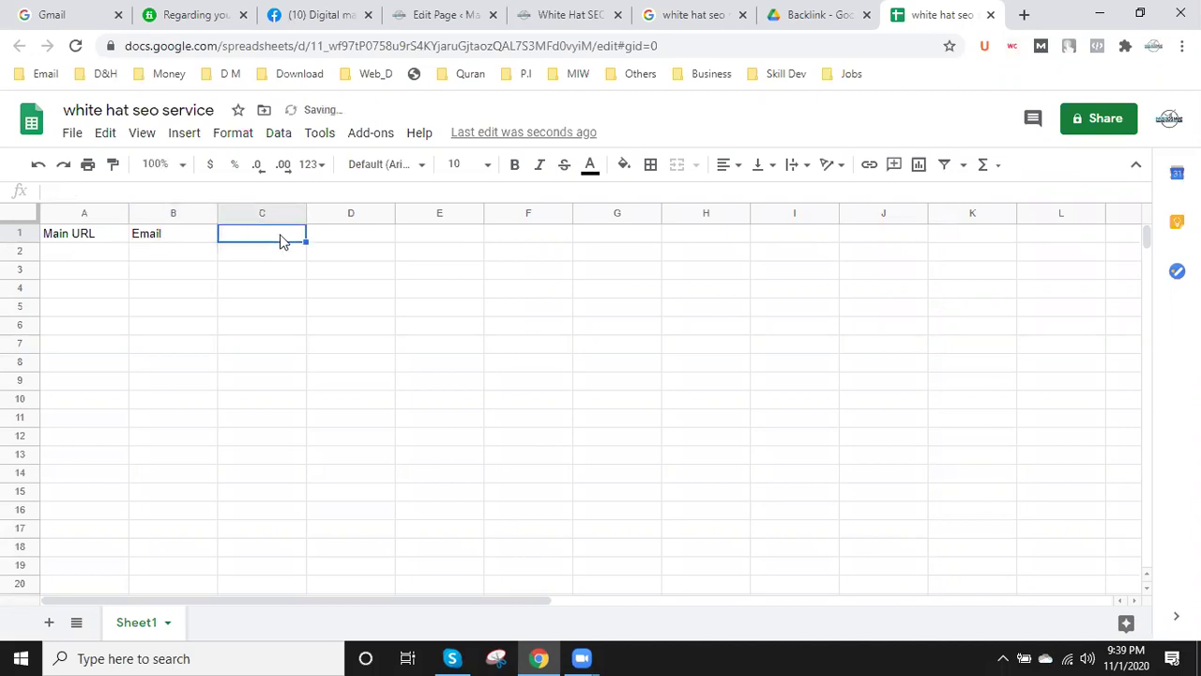
type("Pass")
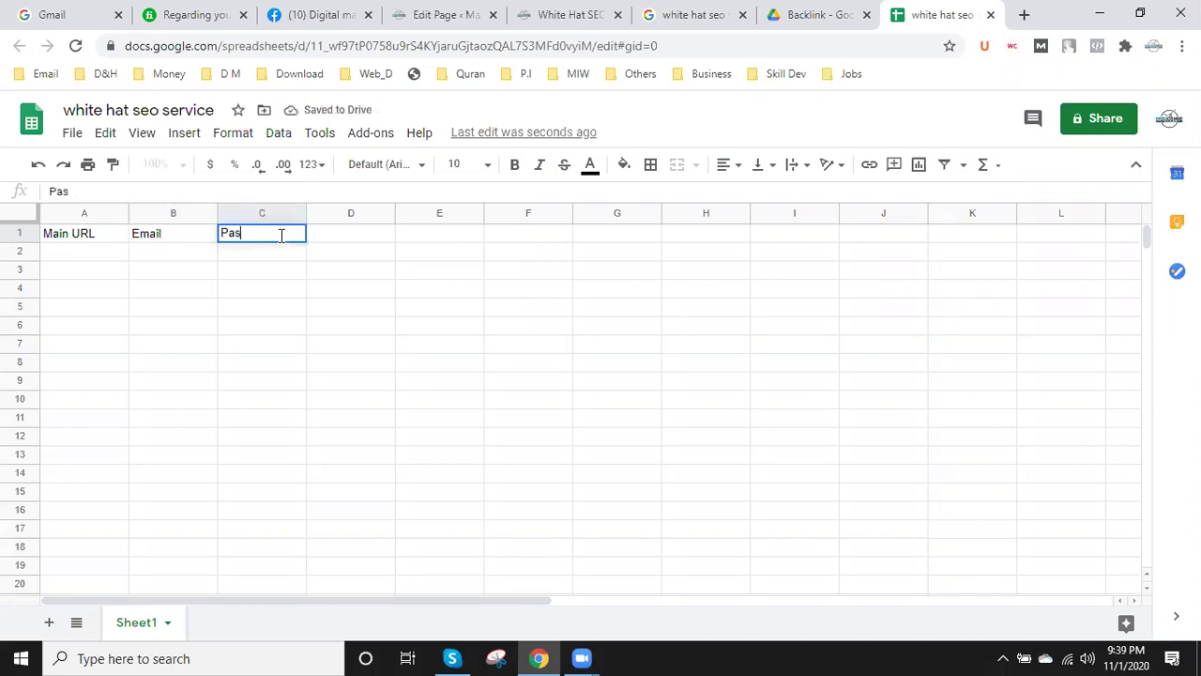
left_click(344, 246)
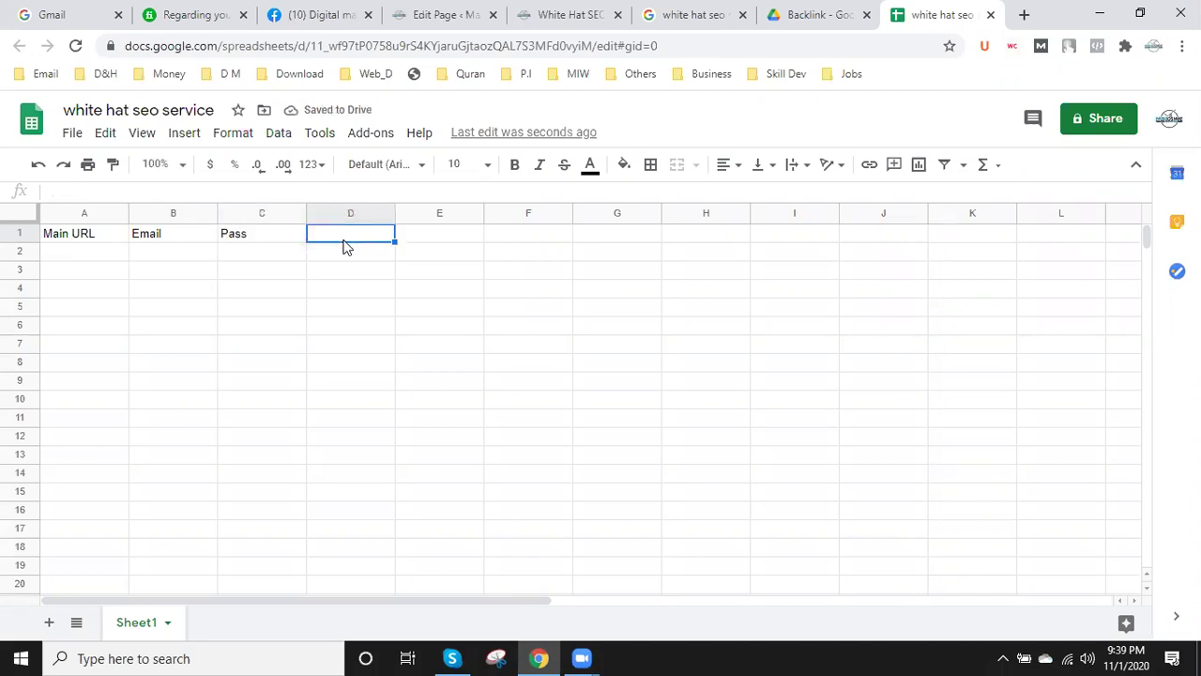
type("Username")
left_click(422, 238)
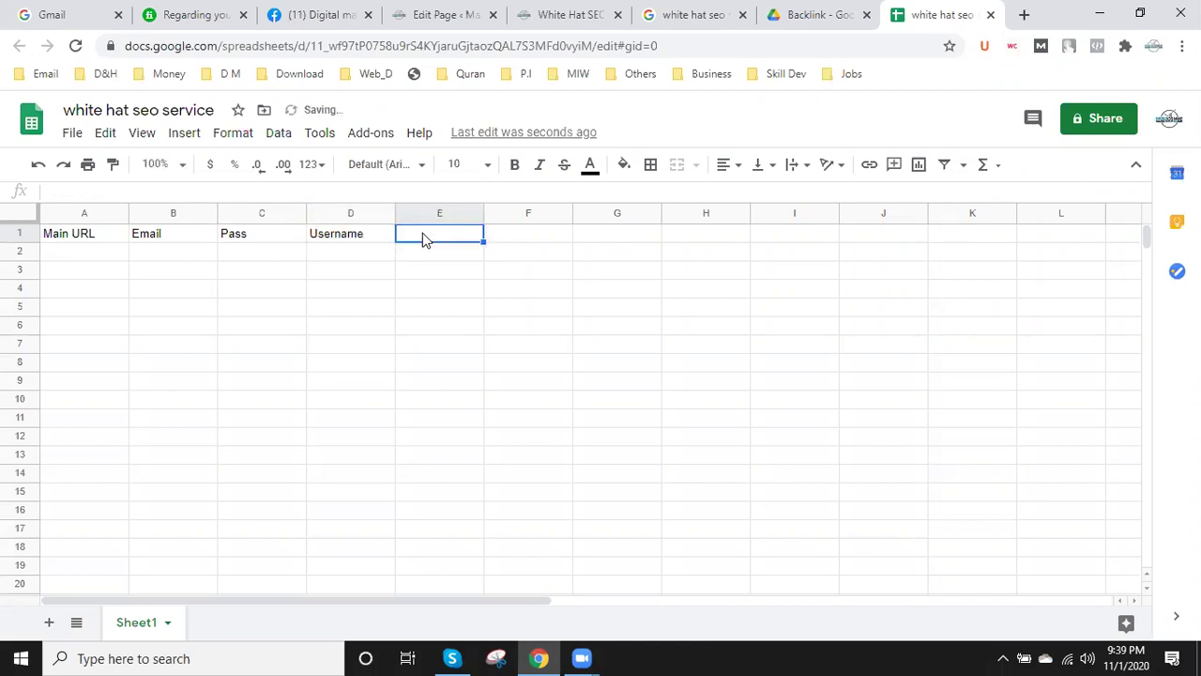
type("Confirmation Link")
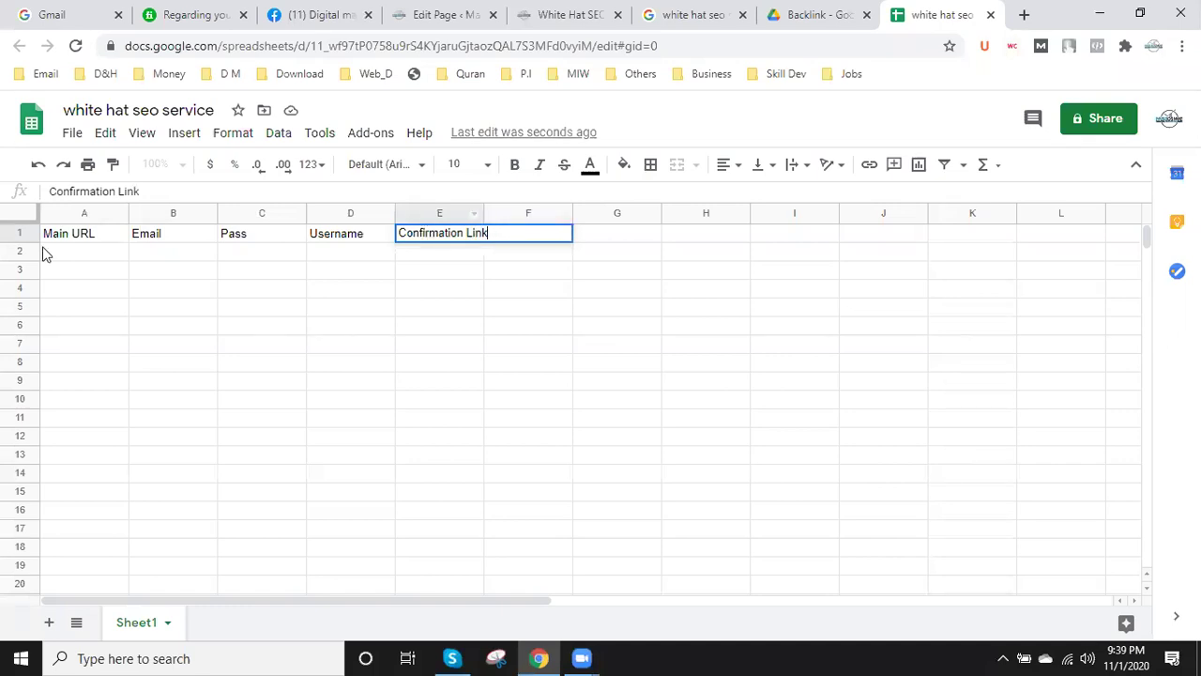
- Widen columns A through E, including Username and Confirmation Link, to fit their headers
left_click(78, 213)
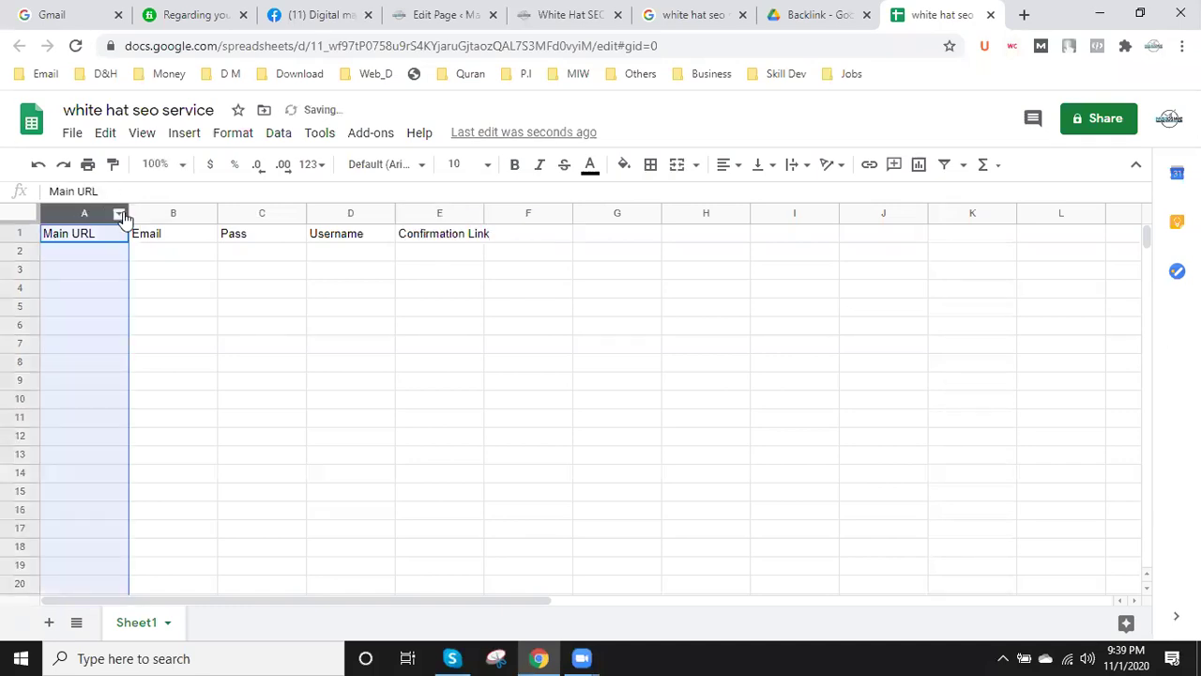
left_click_drag(217, 213, 219, 213)
left_click(277, 213)
left_click_drag(309, 213, 391, 216)
left_click_drag(482, 216, 504, 216)
left_click(578, 215)
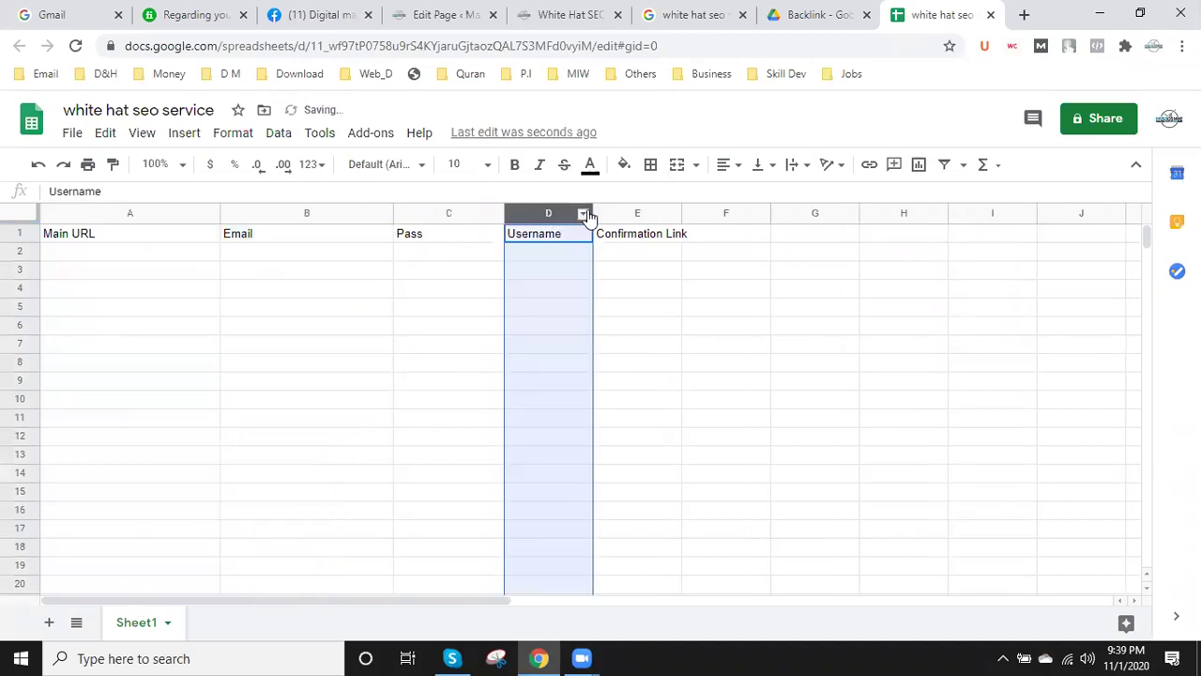
left_click_drag(595, 215, 616, 215)
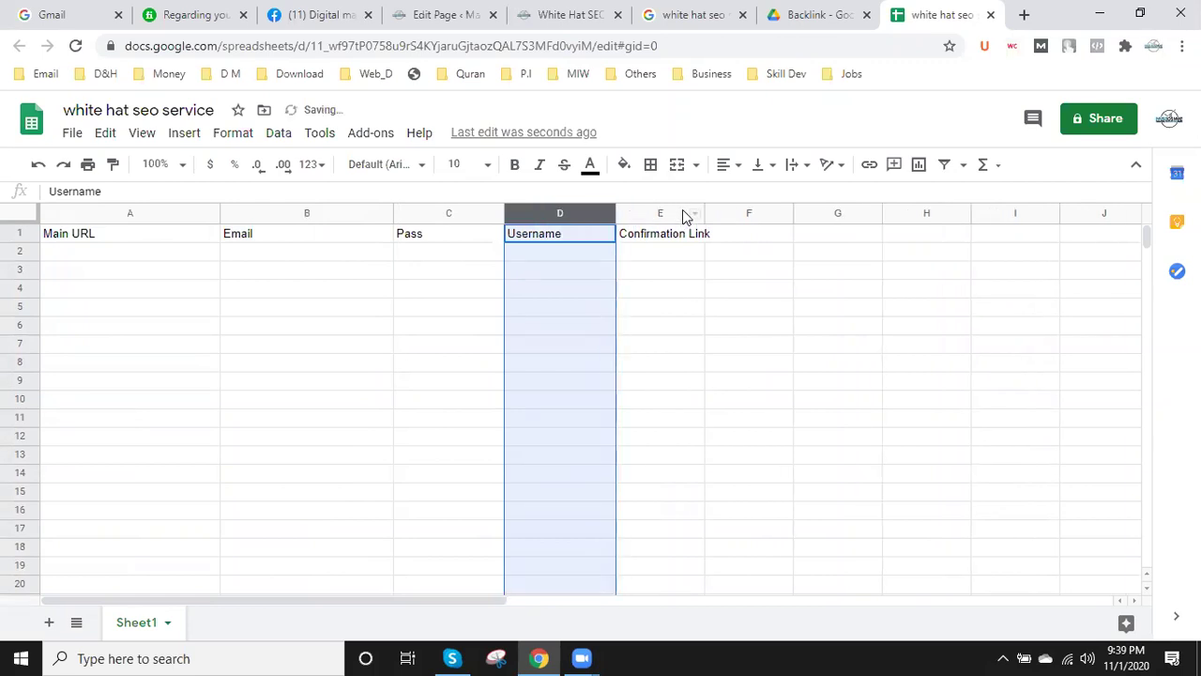
left_click(682, 211)
left_click_drag(793, 215, 842, 217)
- Make the whole header row bold at font size 12
left_click(16, 234)
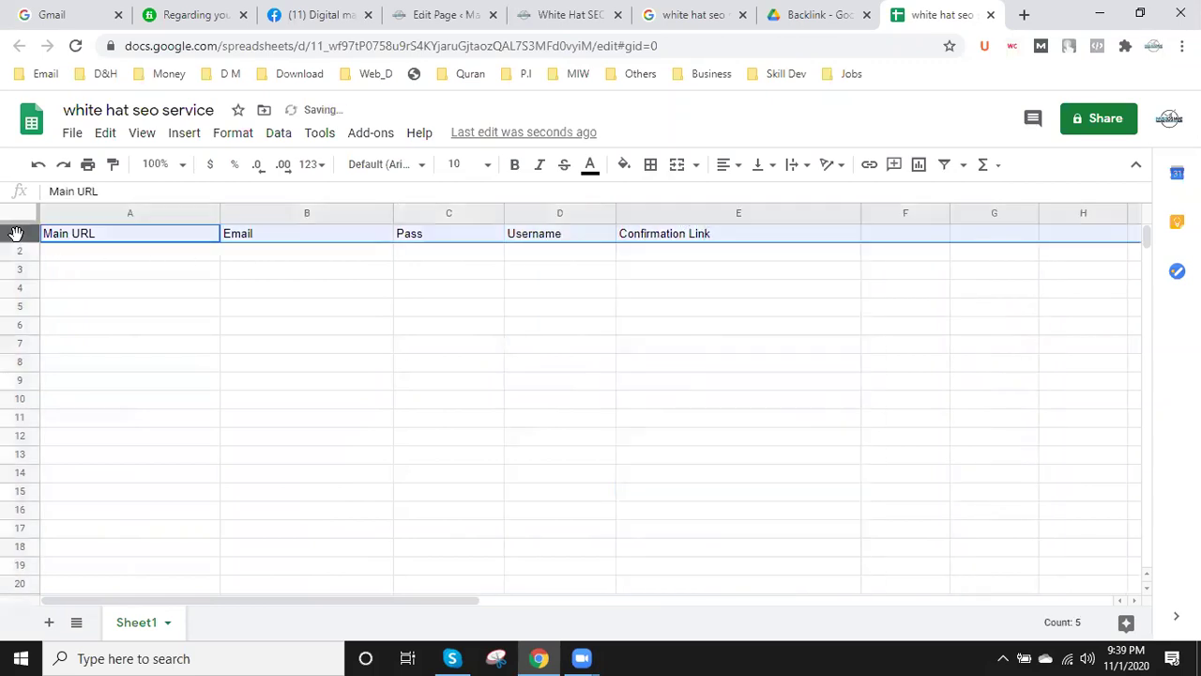
left_click(514, 167)
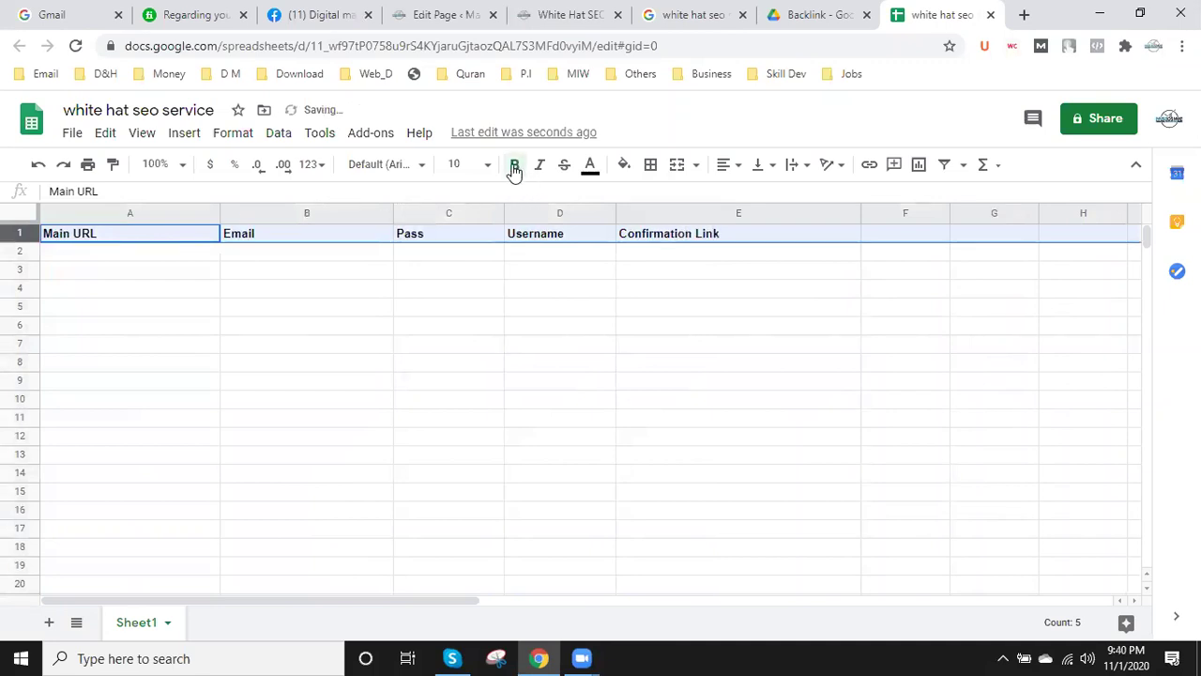
left_click(486, 166)
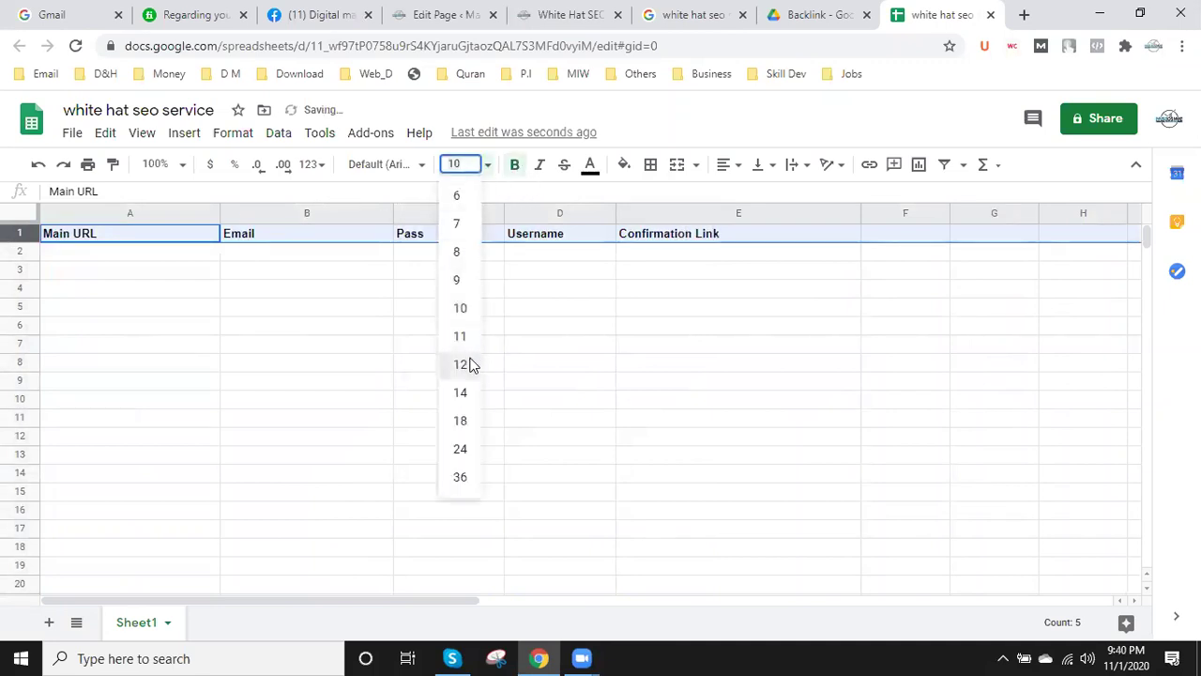
left_click(460, 364)
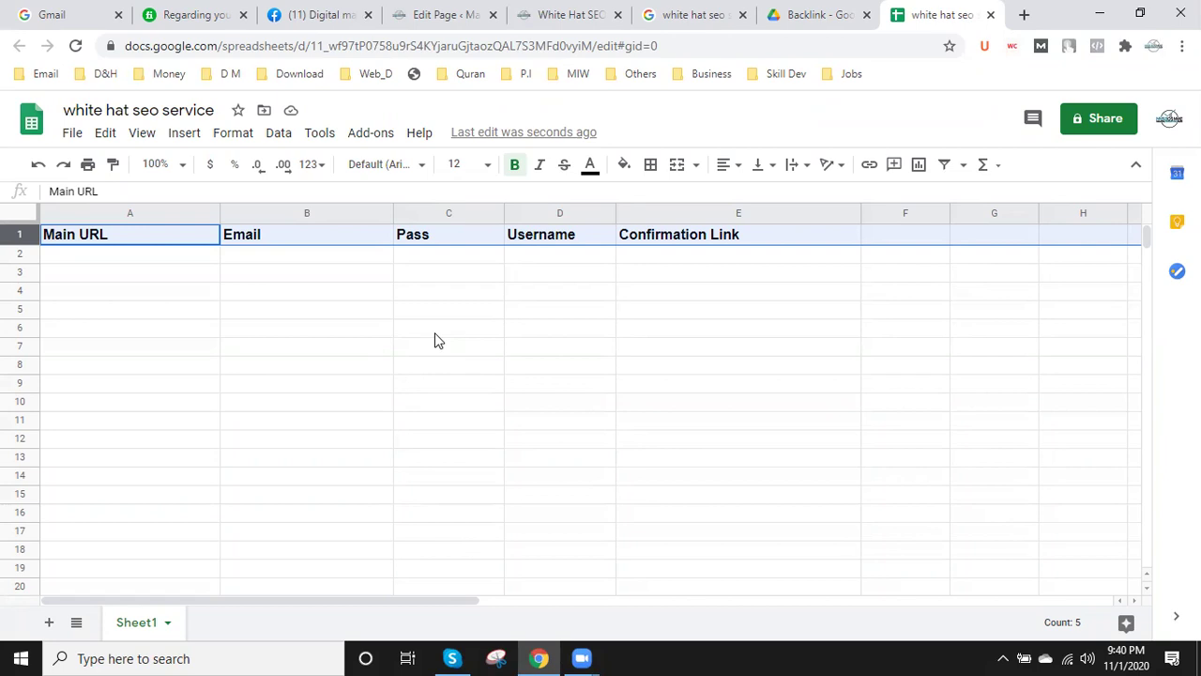
left_click(1024, 16)
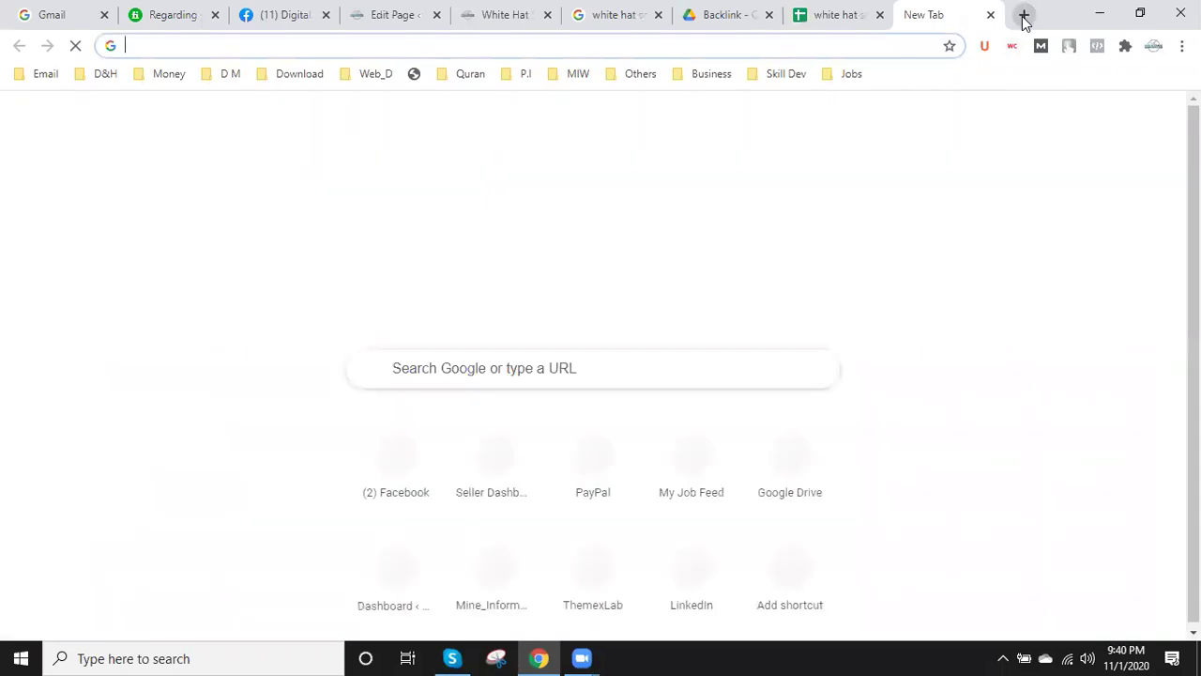
- Load mahbubosmane.com/backlink-source in the new tab and scroll to the post's introduction
type("ma")
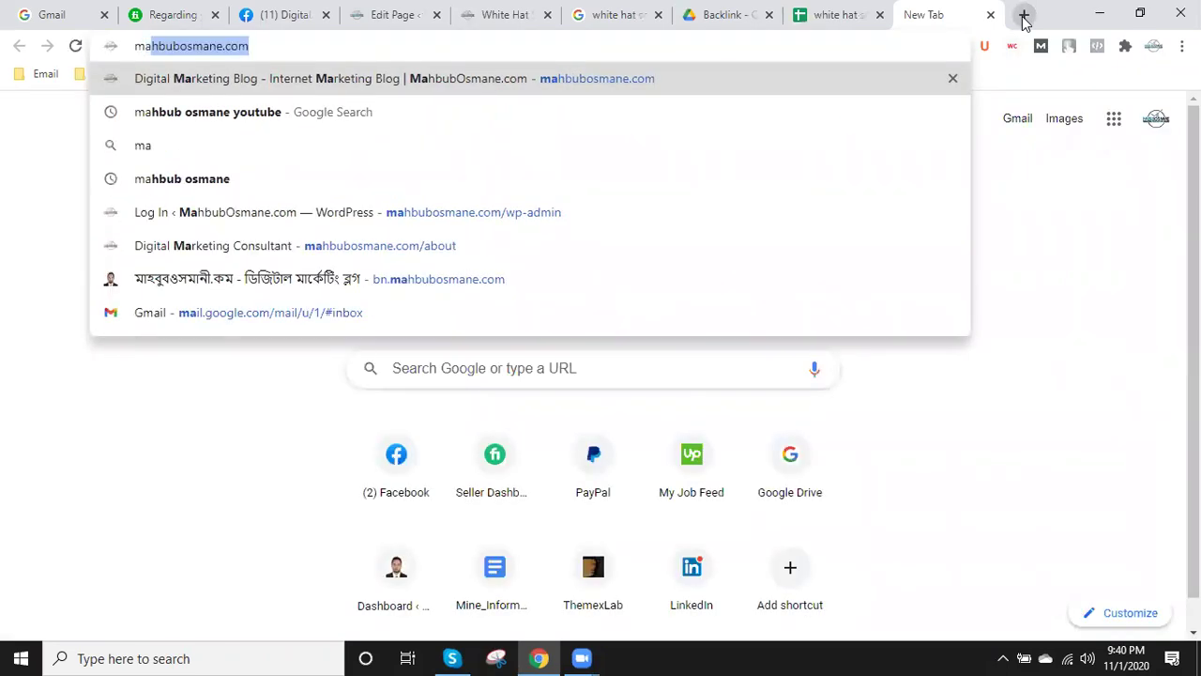
key("Right")
type("/")
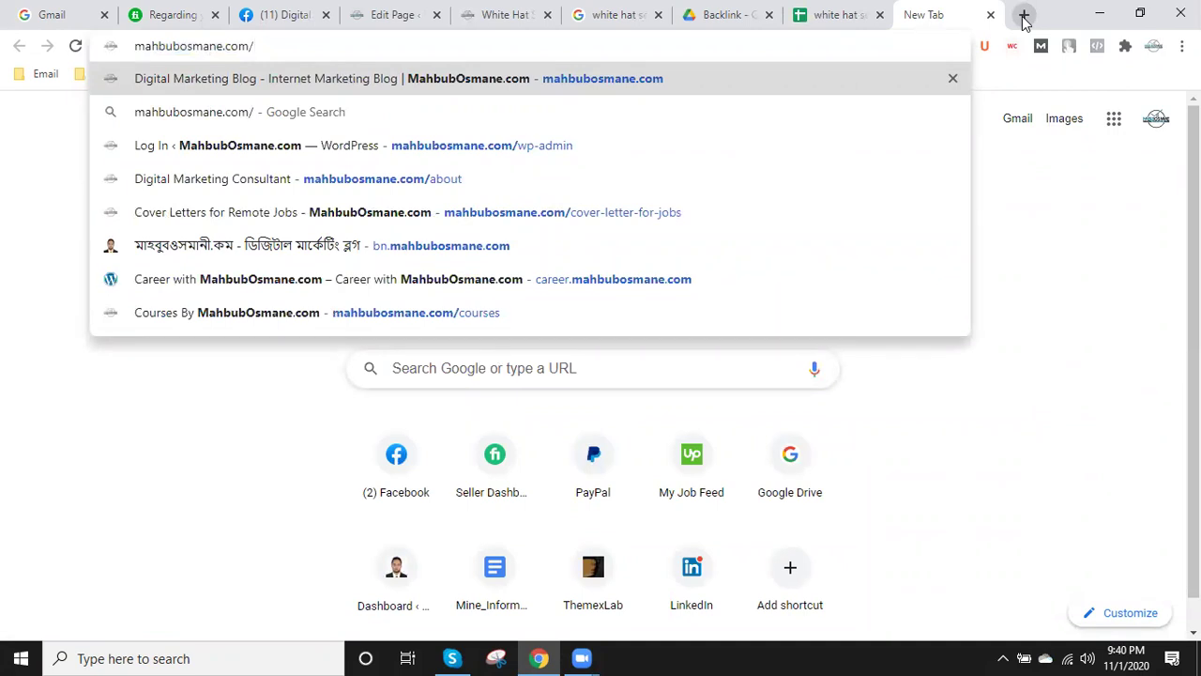
type("ba")
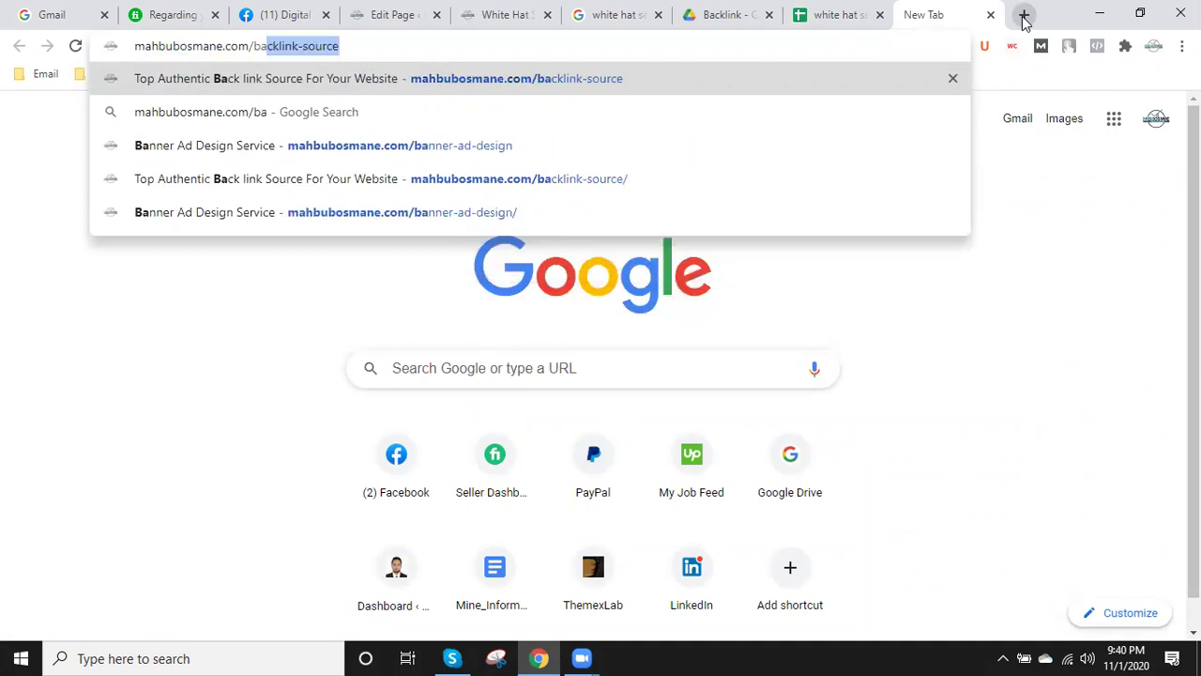
key("Right")
key("Return")
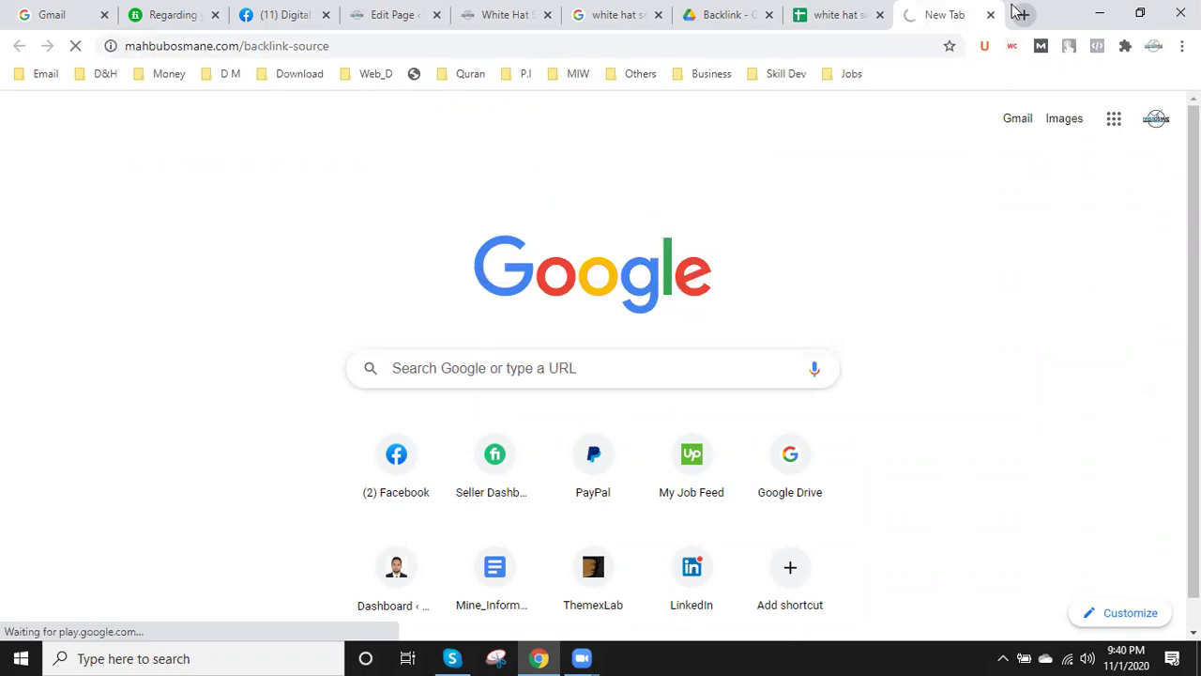
left_click(235, 46)
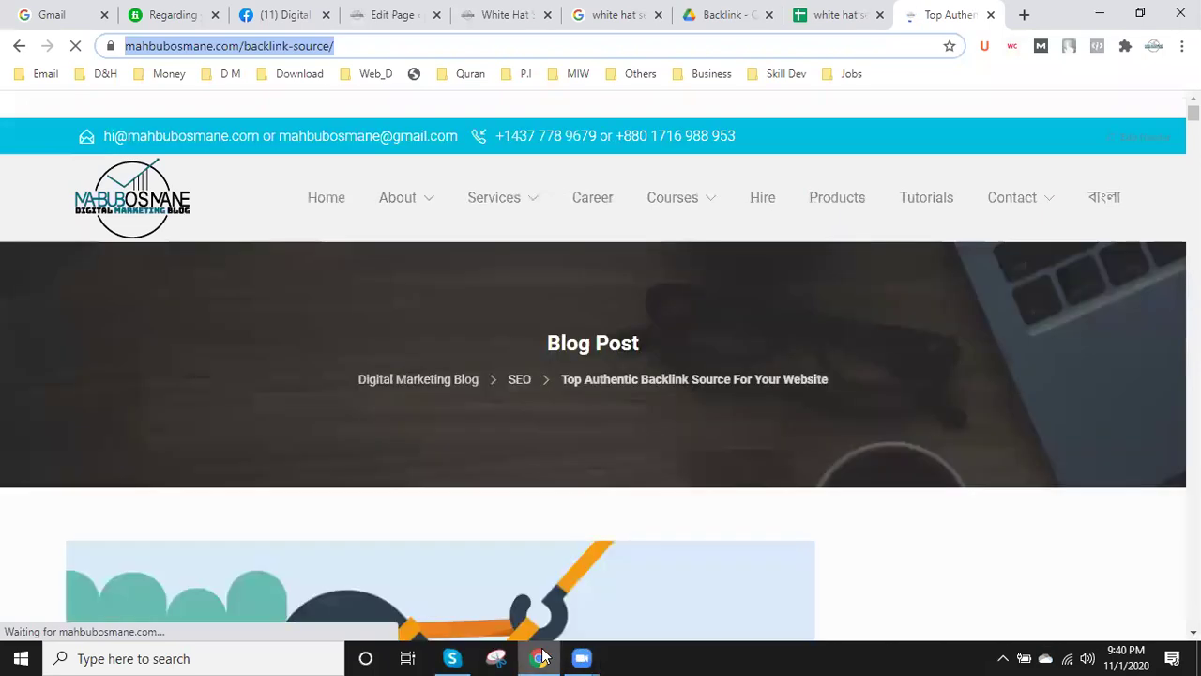
type("https://mahbubosmane.com/backlink-source/")
left_click(791, 654)
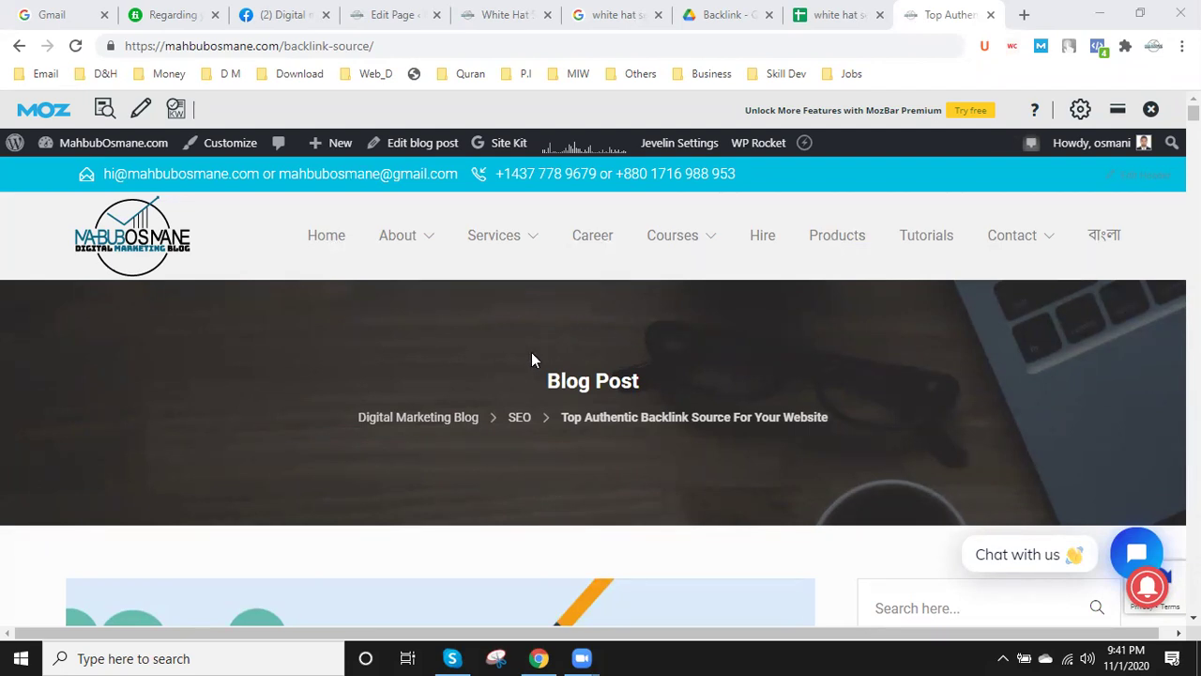
scroll(488, 376, "down", 6)
scroll(469, 399, "down", 6)
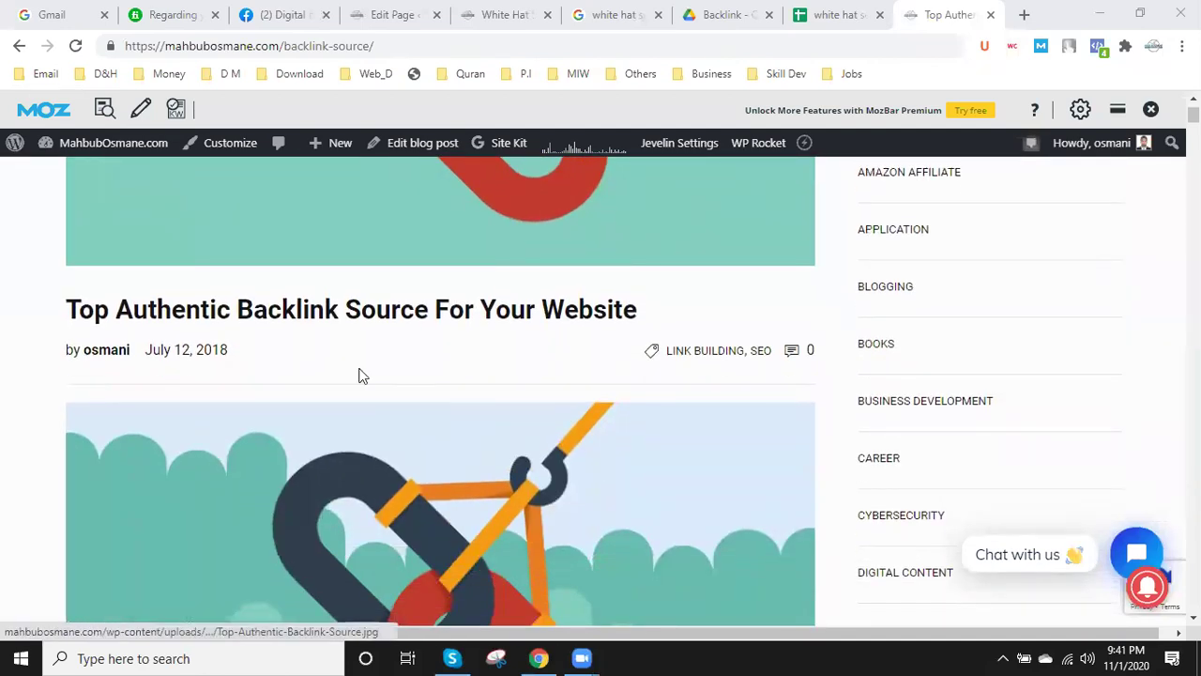
scroll(159, 413, "down", 1)
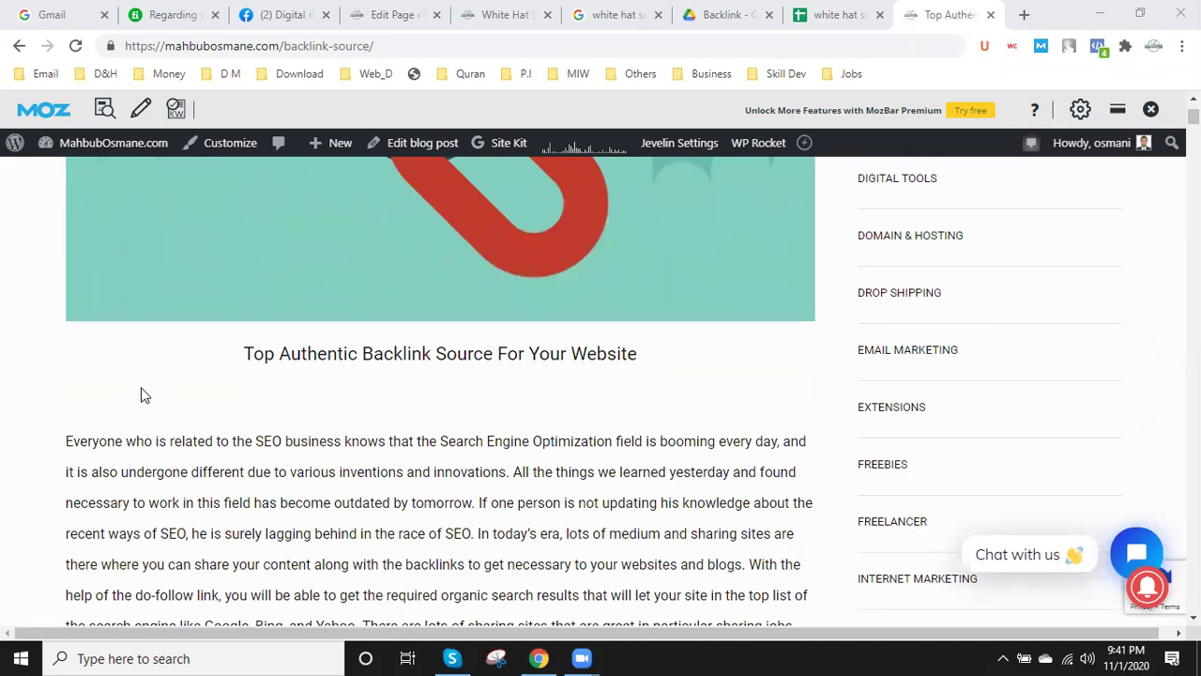
left_click(184, 381)
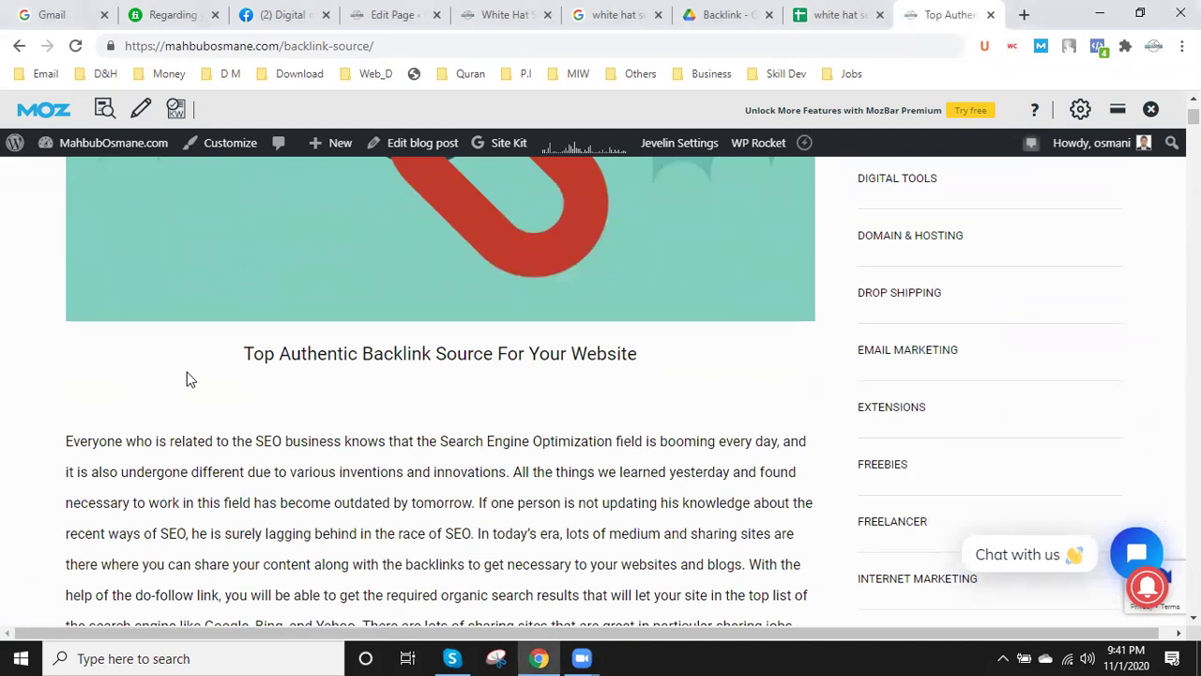
- Search the backlink post for 'search engine', finding 20 matches
key("ctrl+f")
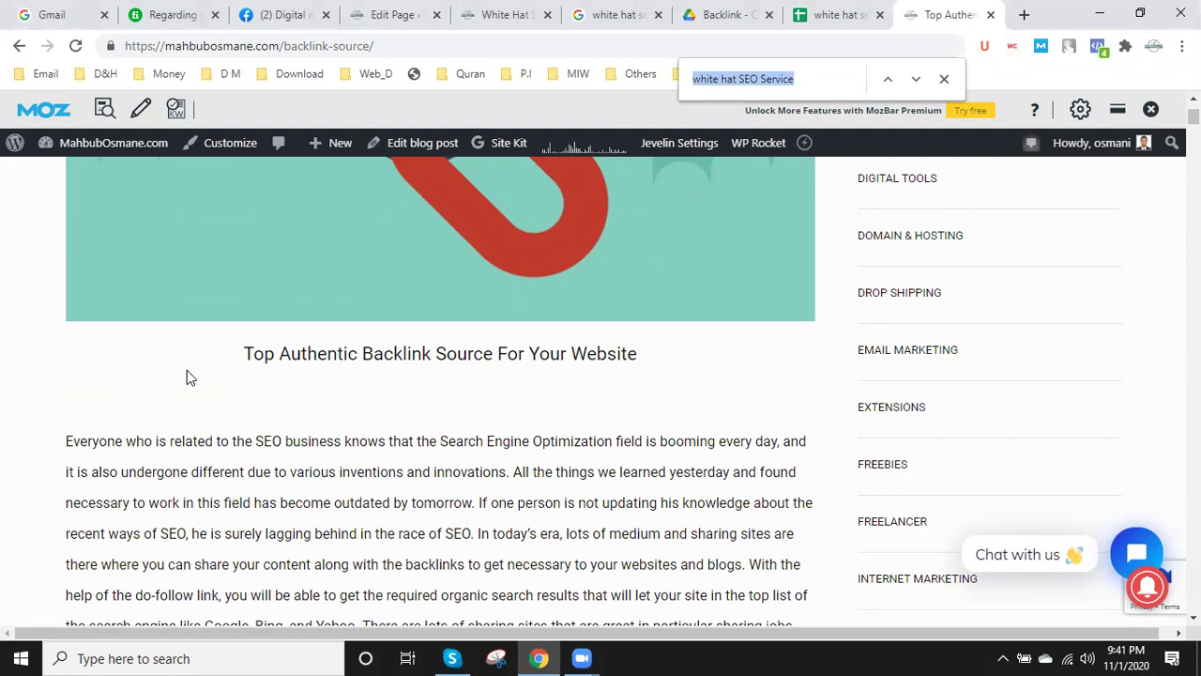
type("search ")
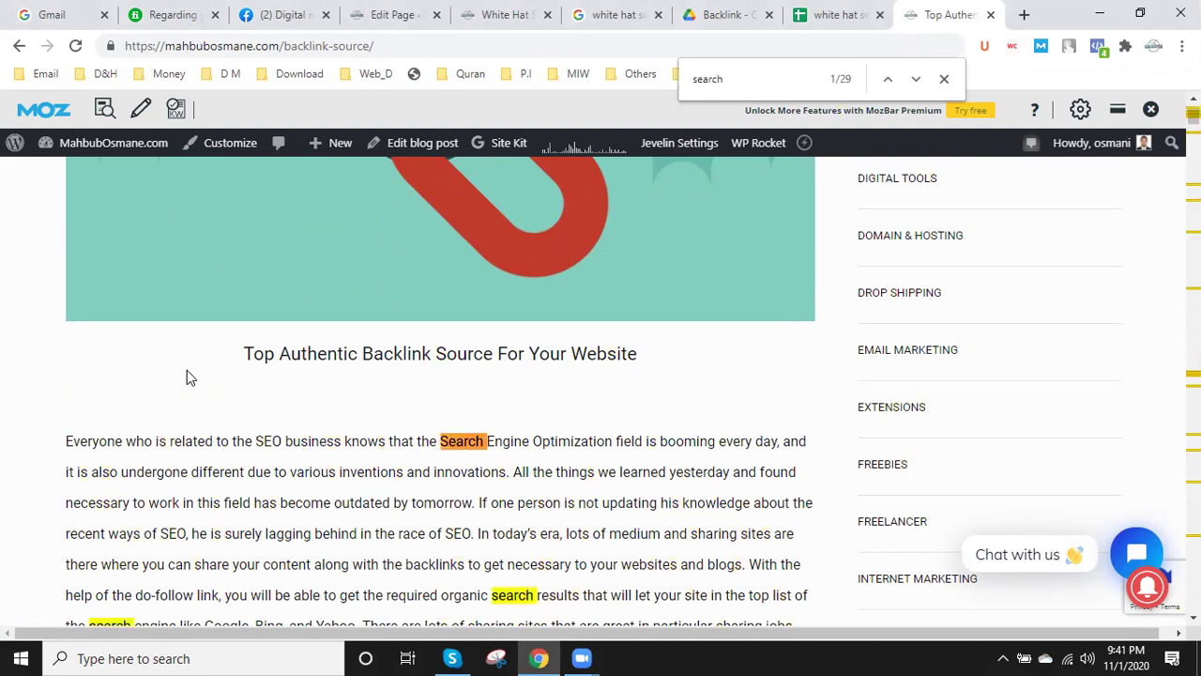
type("engine")
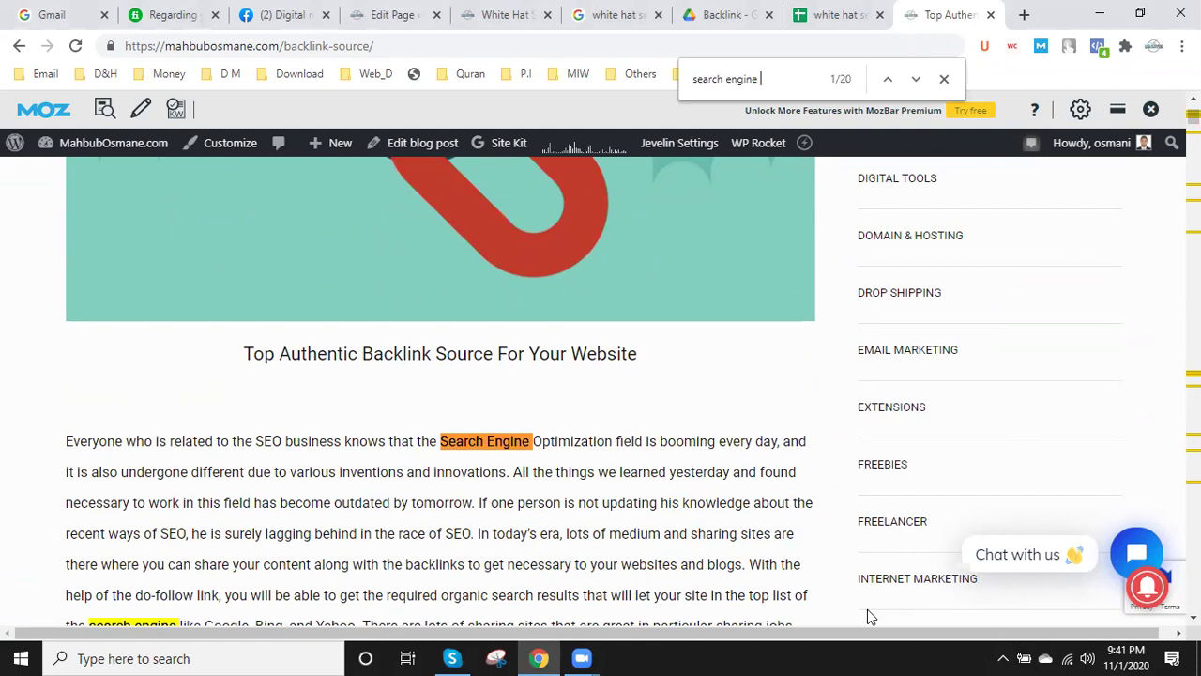
left_click(789, 80)
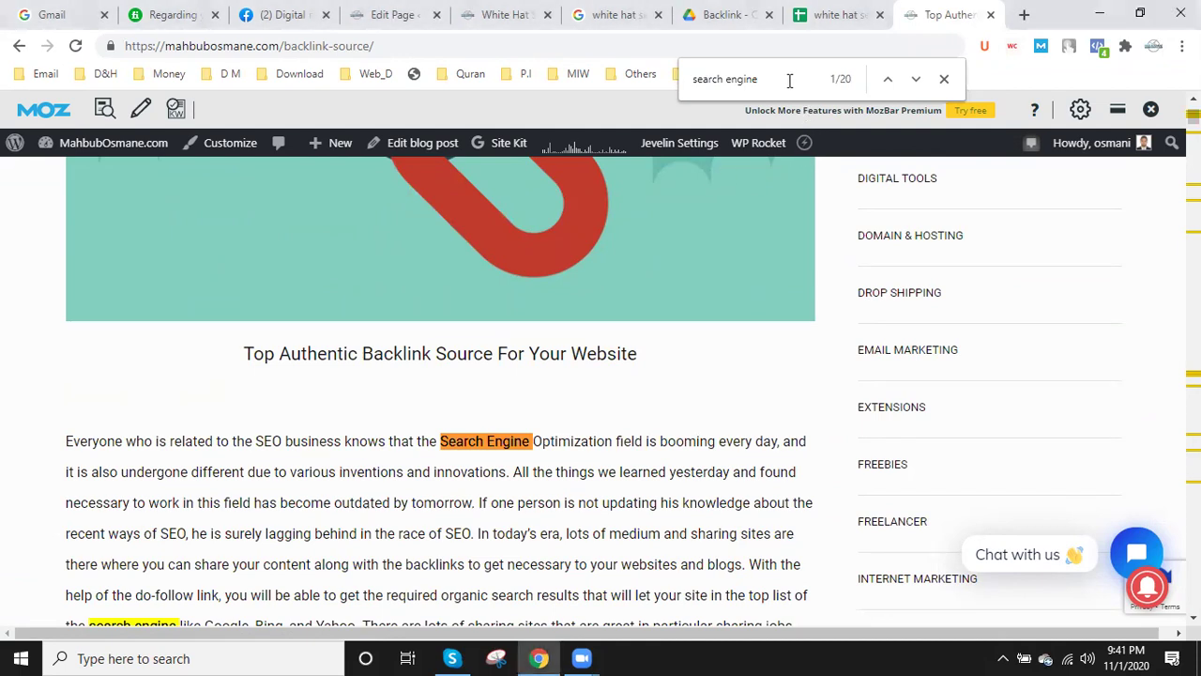
- Narrow the search to 'search engine sub' and select the Google submit-url address in row 1
type("sub")
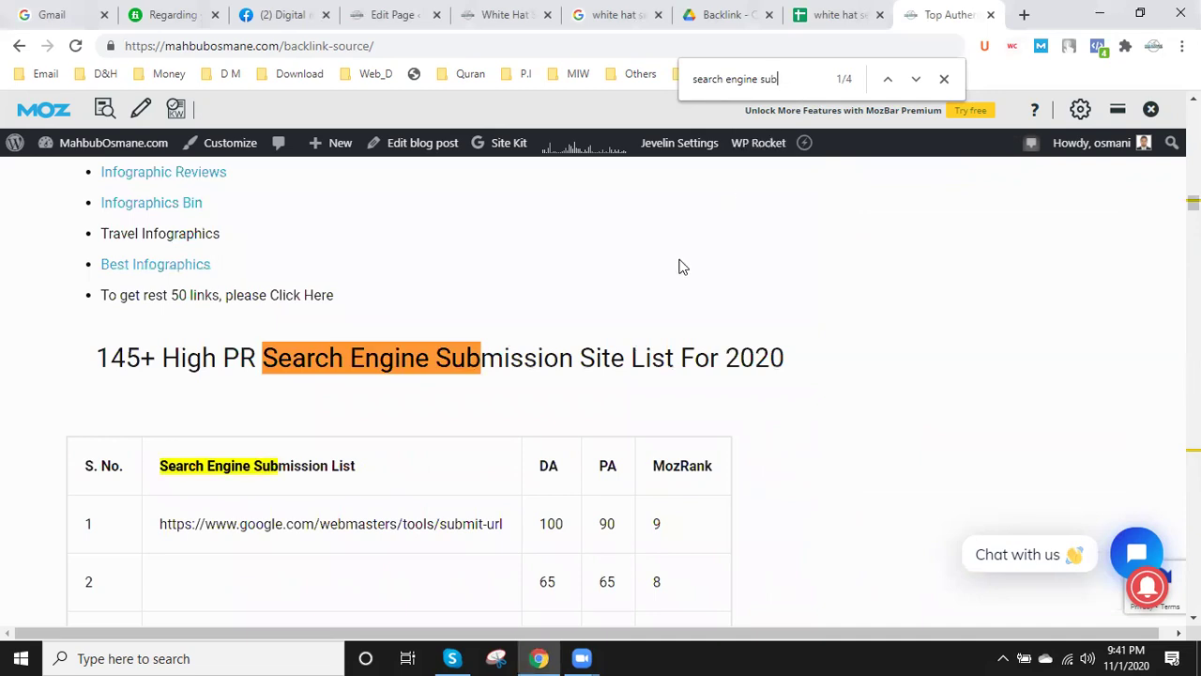
scroll(678, 267, "down", 3)
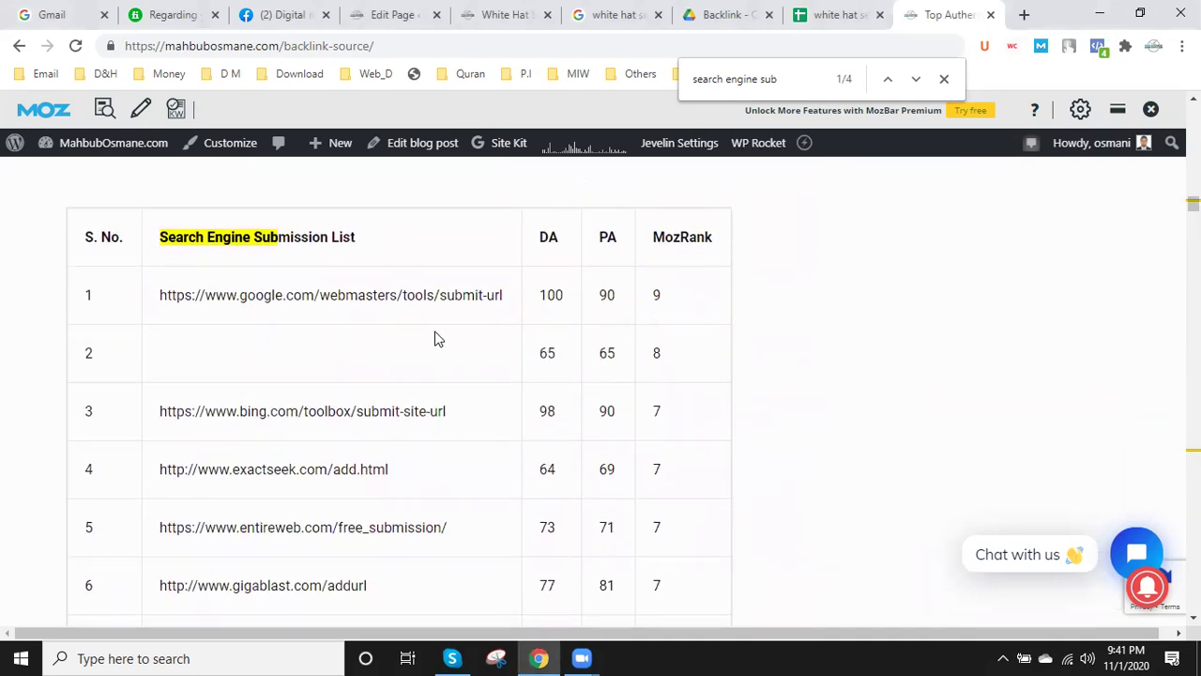
scroll(435, 331, "down", 6)
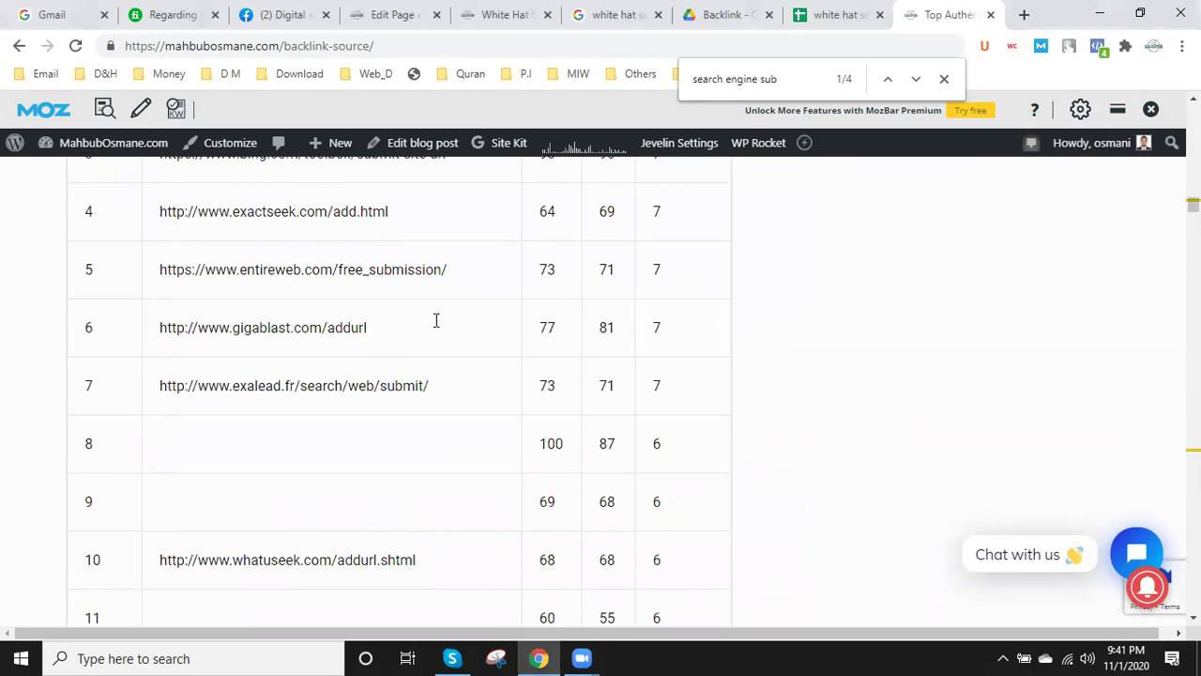
scroll(434, 323, "down", 9)
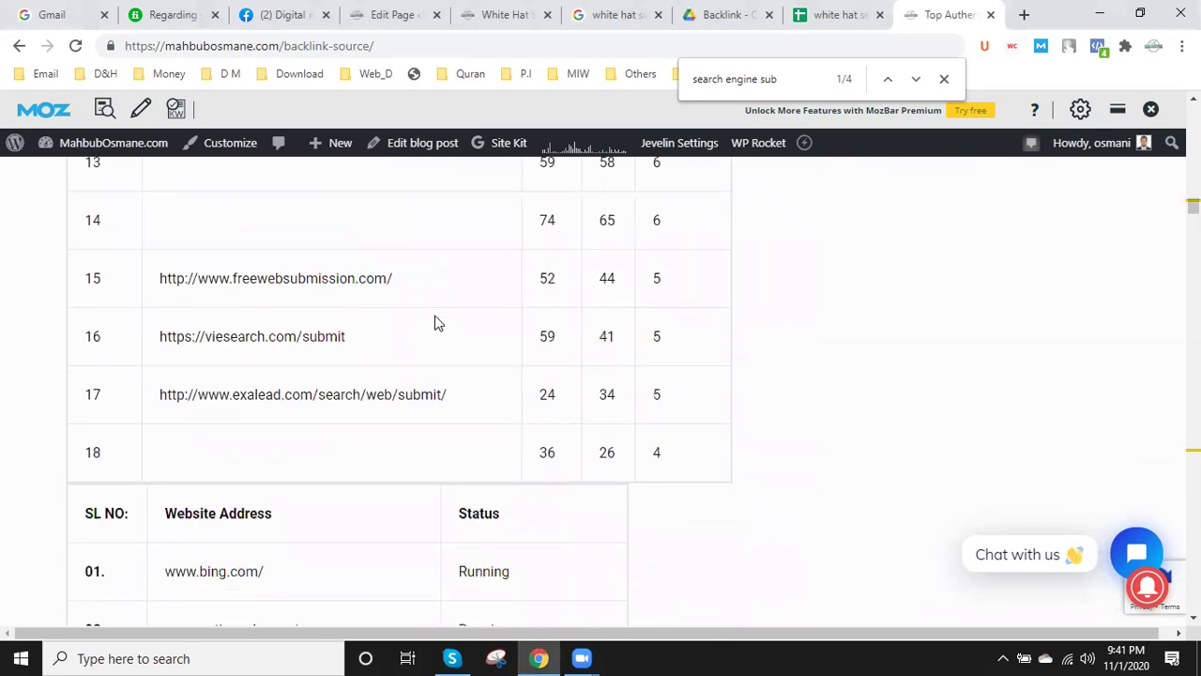
scroll(435, 316, "up", 13)
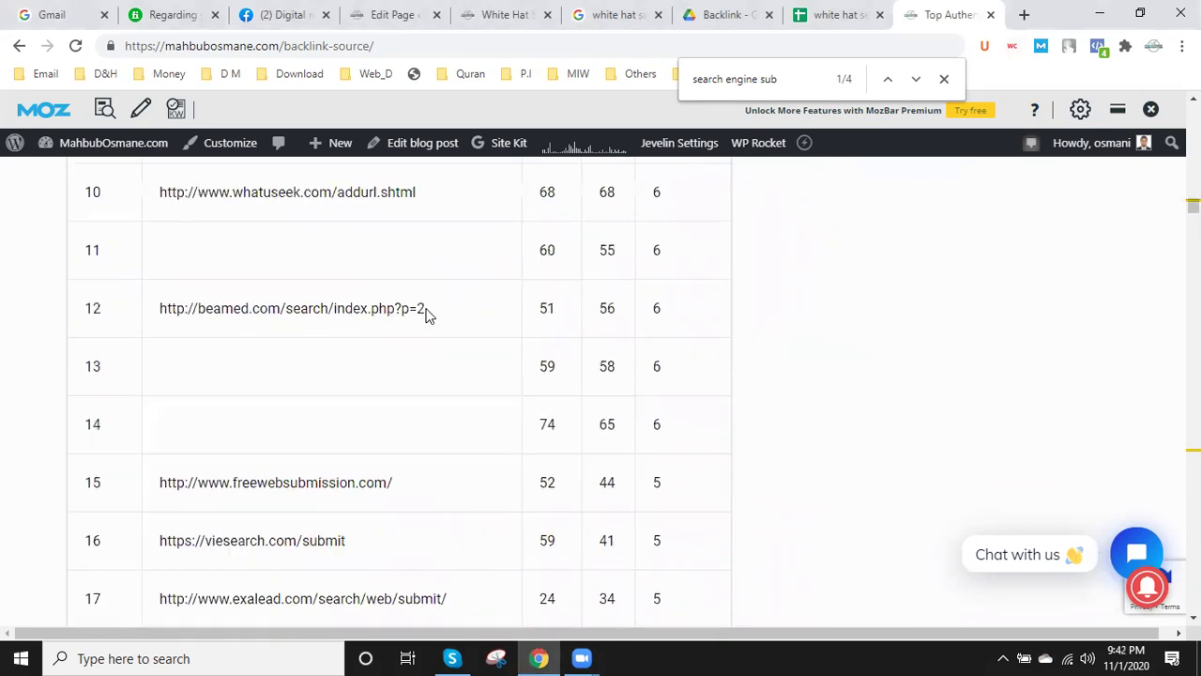
scroll(378, 311, "up", 3)
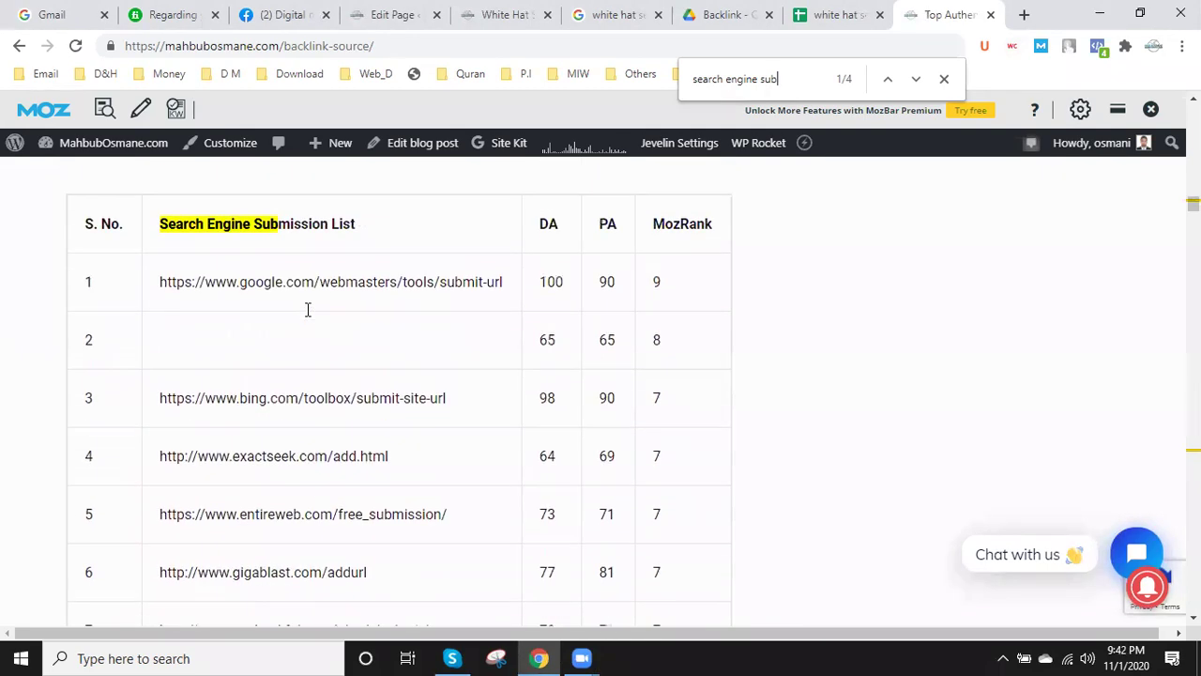
left_click_drag(157, 321, 323, 405)
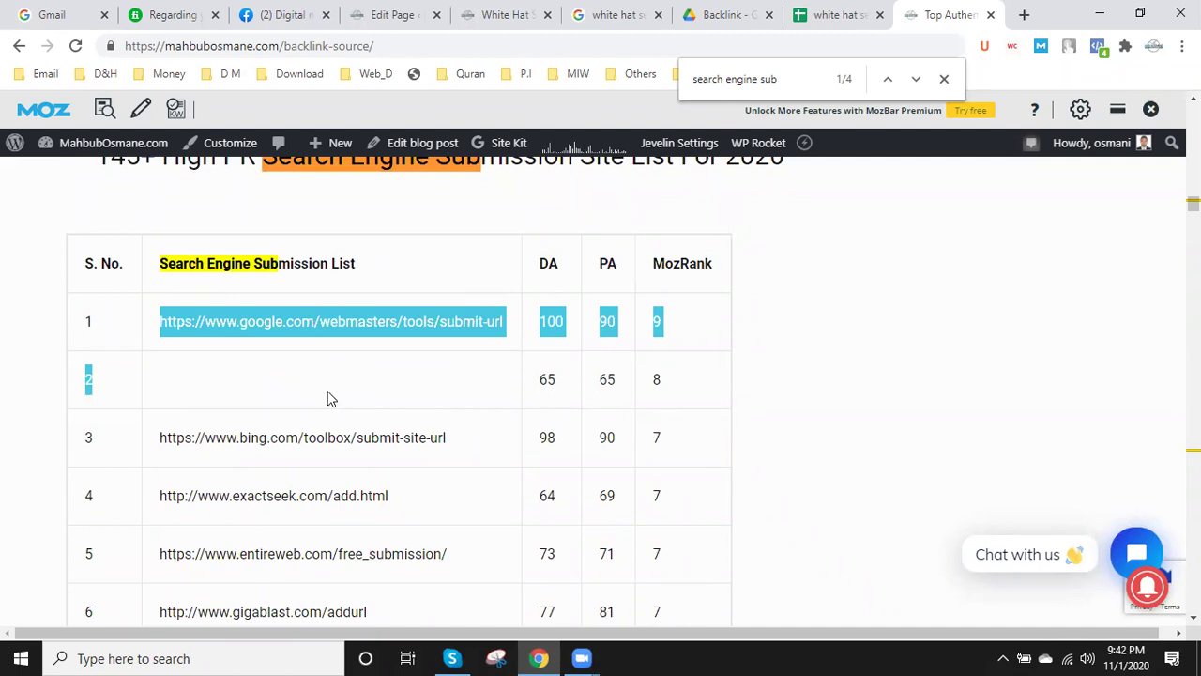
left_click(829, 327)
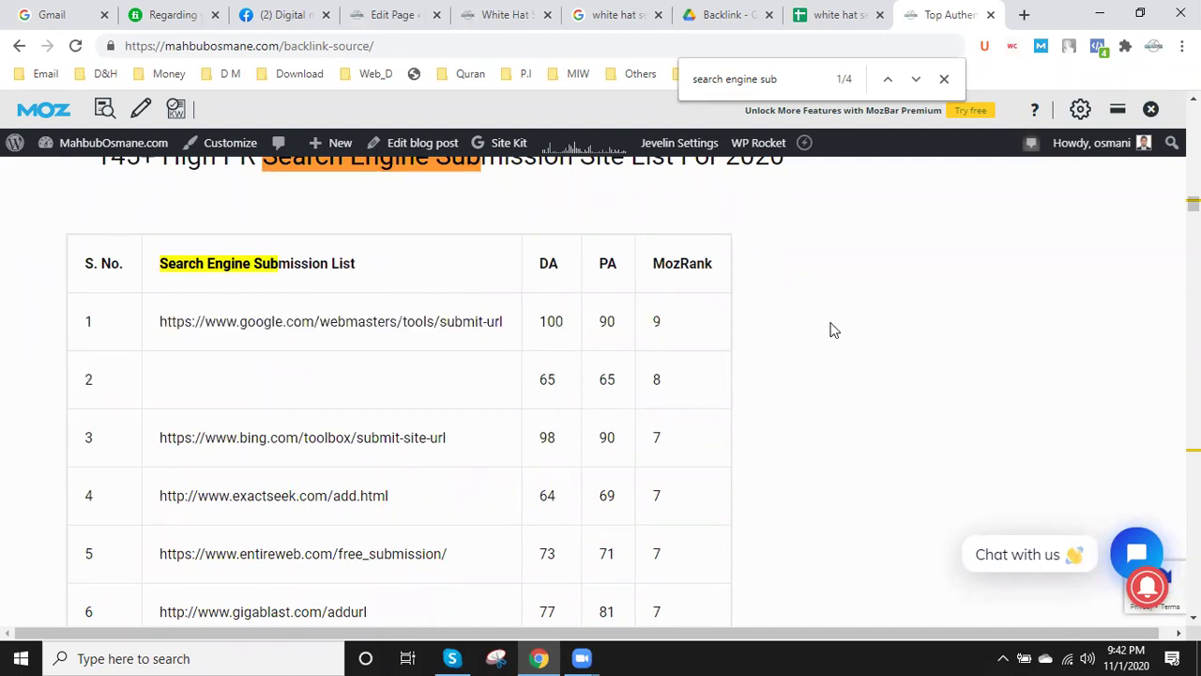
left_click_drag(504, 321, 153, 333)
key("ctrl+c")
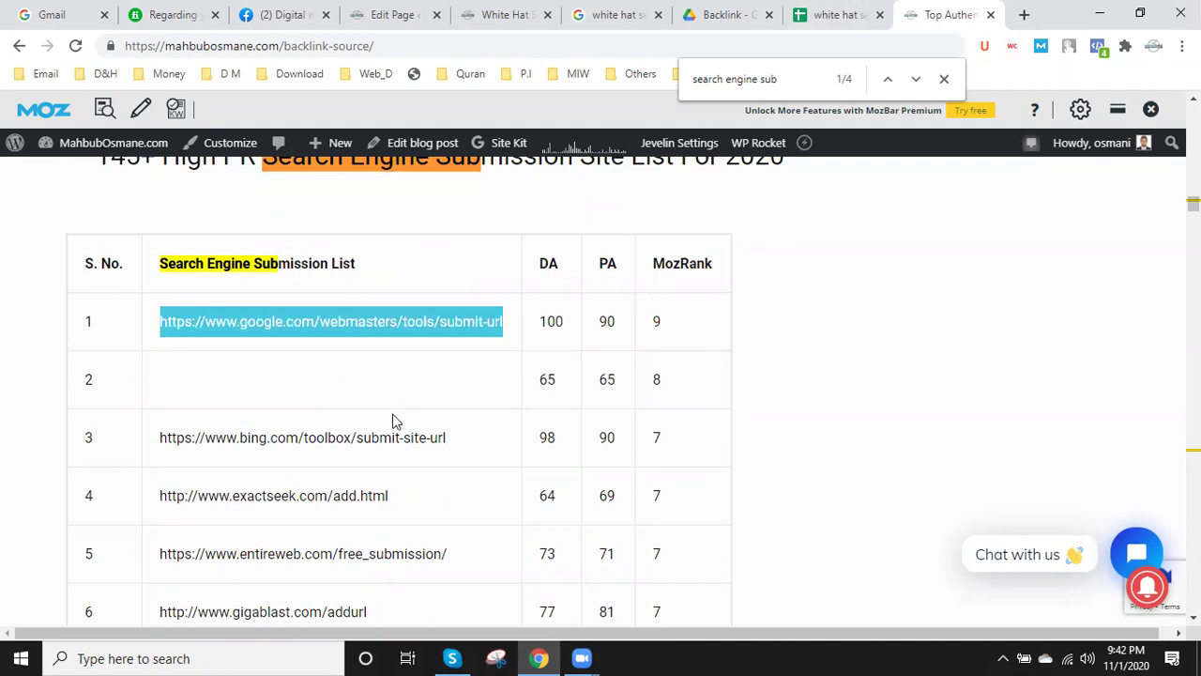
scroll(394, 420, "down", 4)
scroll(394, 420, "up", 3)
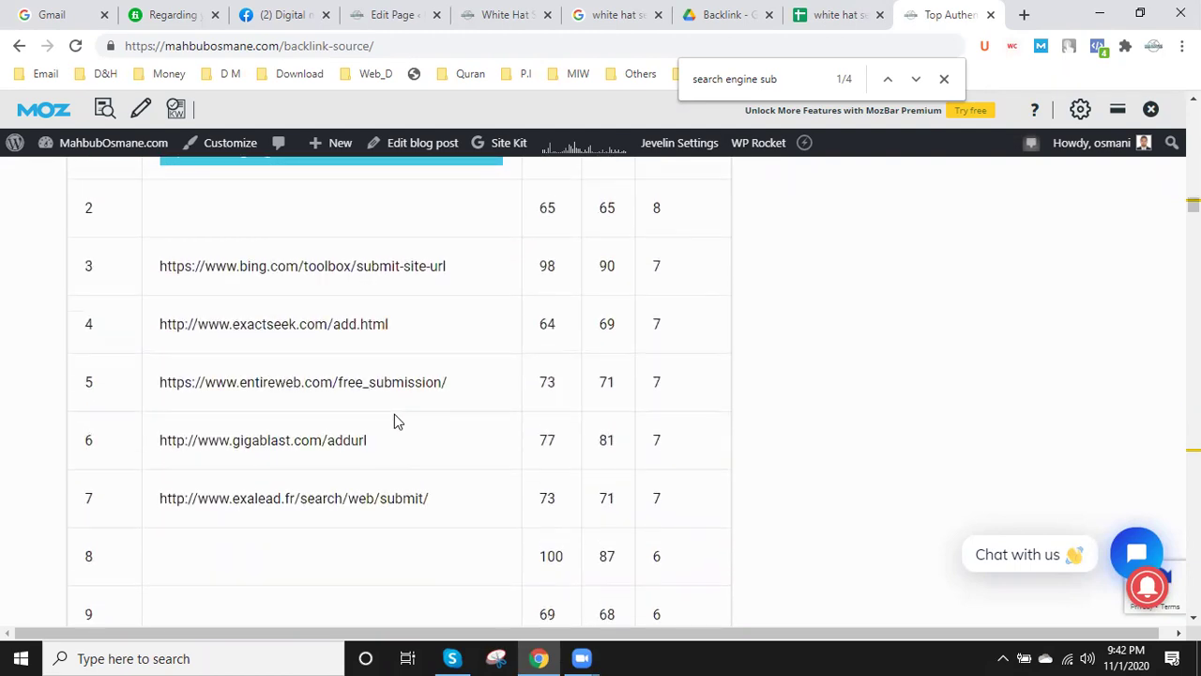
- Paste the Google submit-url address into cell A2 of the white hat seo service sheet
left_click(829, 13)
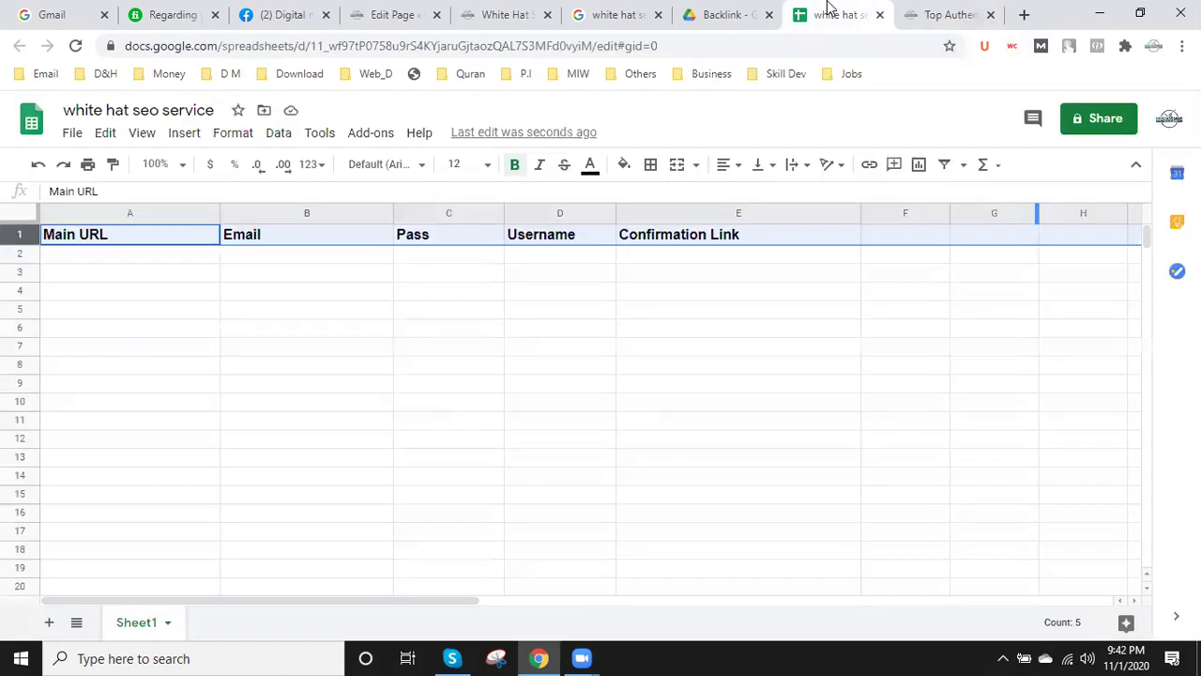
left_click(120, 262)
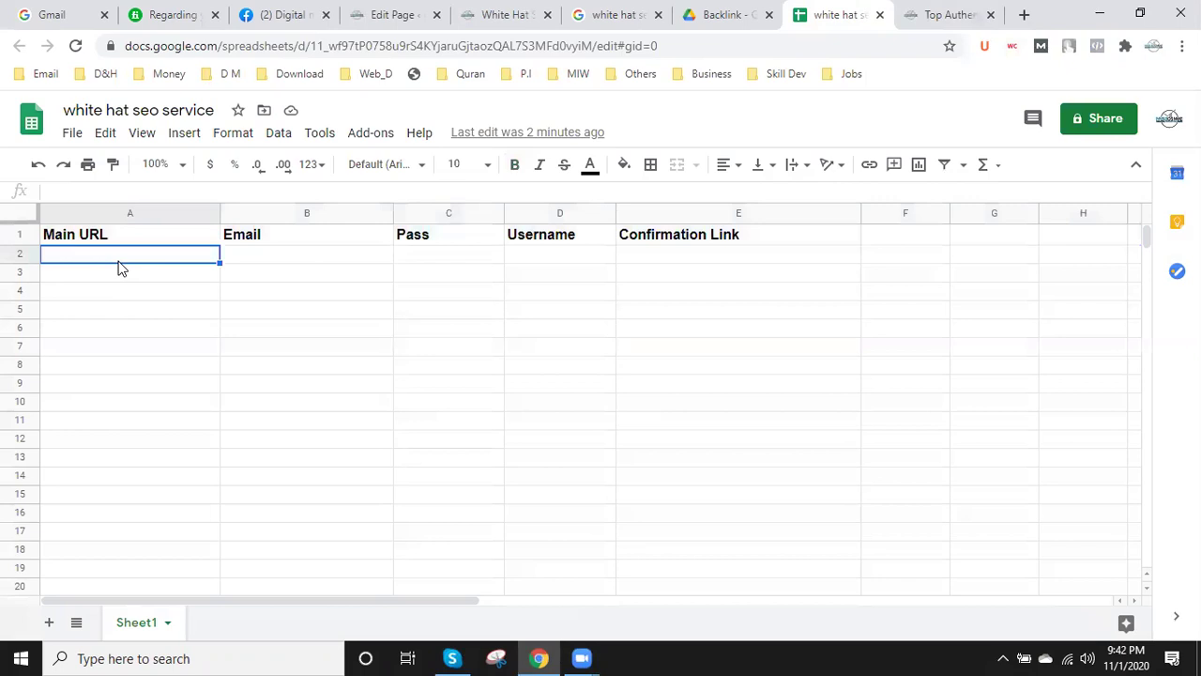
key("ctrl+v")
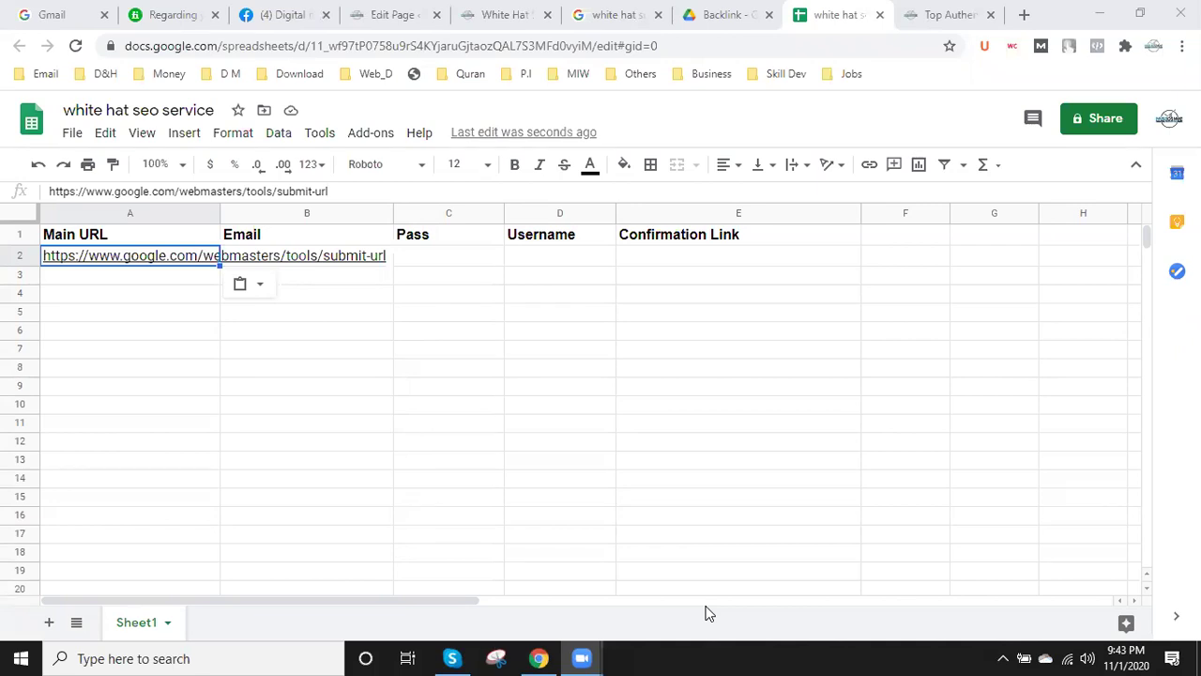
- Add three collaborators' e-mail addresses as Editor recipients in the Share dialog
left_click(1098, 118)
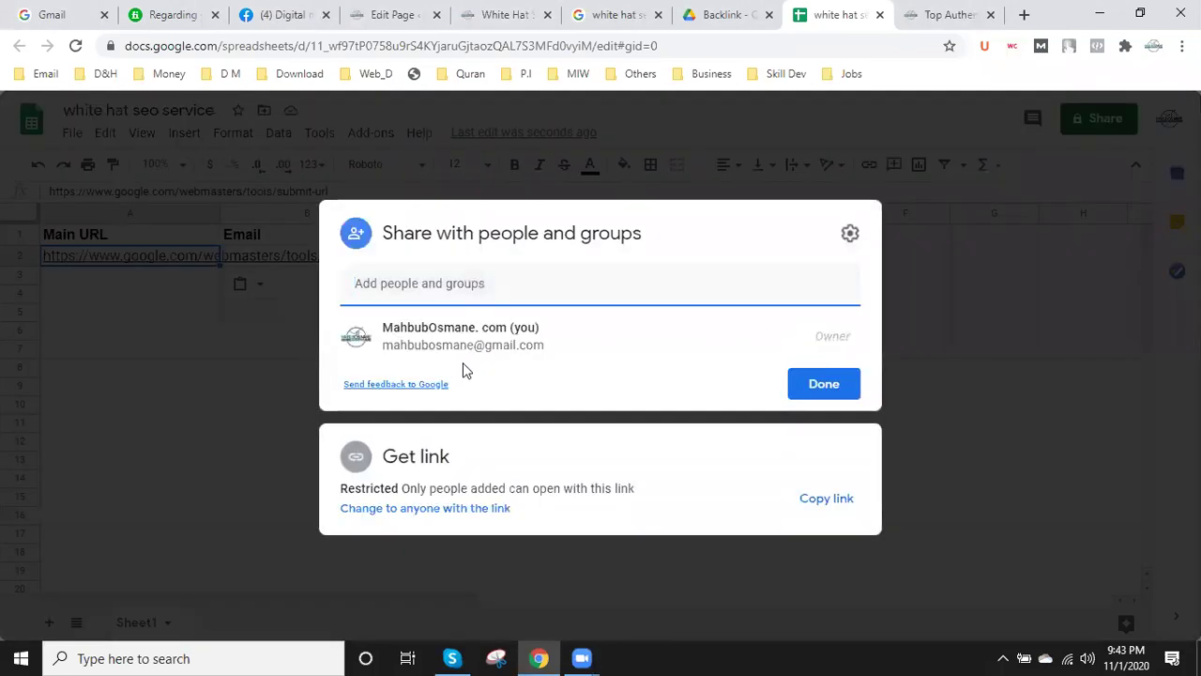
key("ctrl+v")
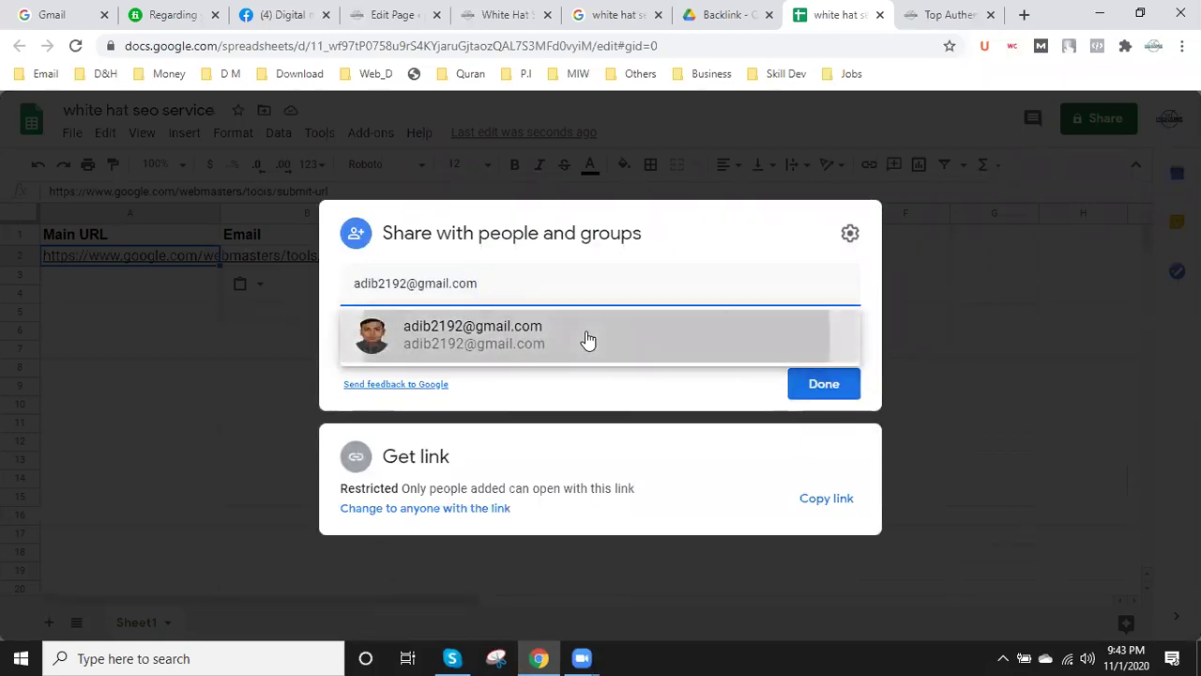
left_click(588, 340)
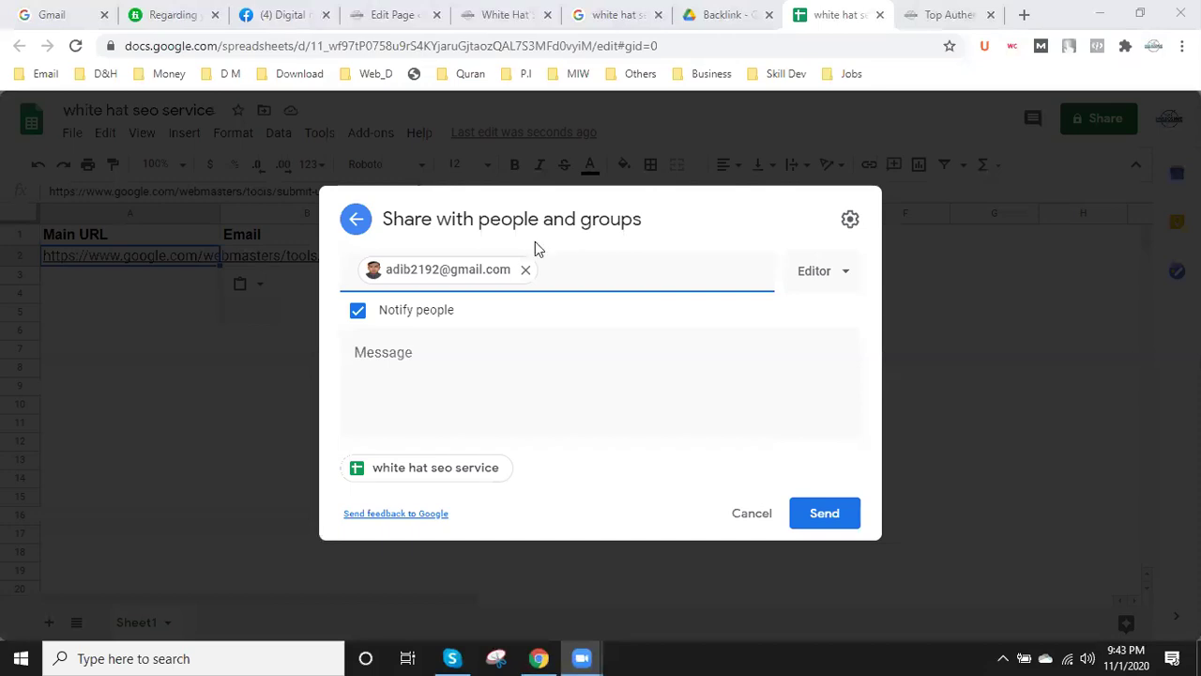
left_click(548, 269)
left_click(554, 270)
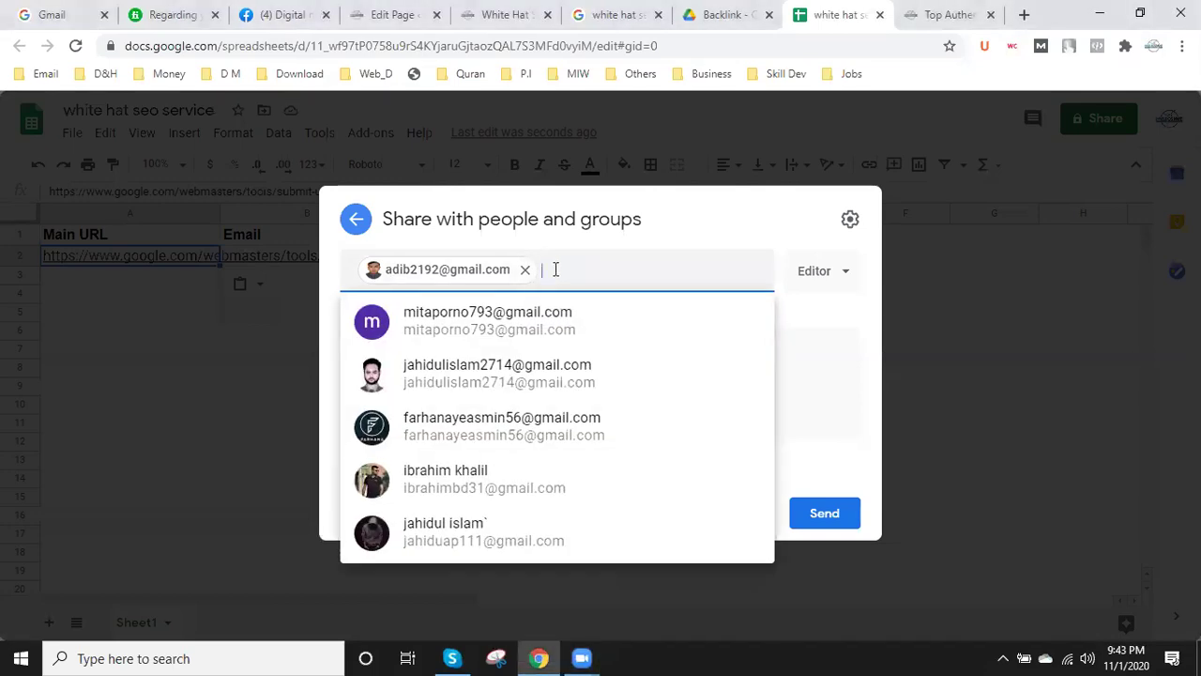
key("ctrl+v")
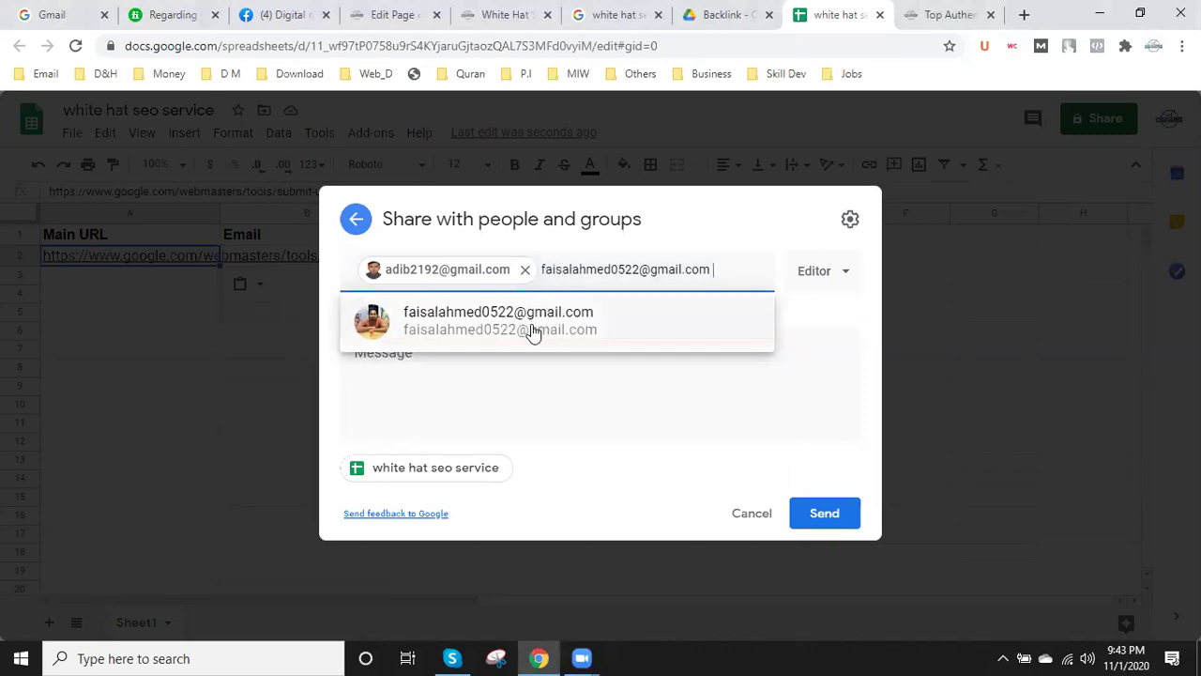
left_click(534, 329)
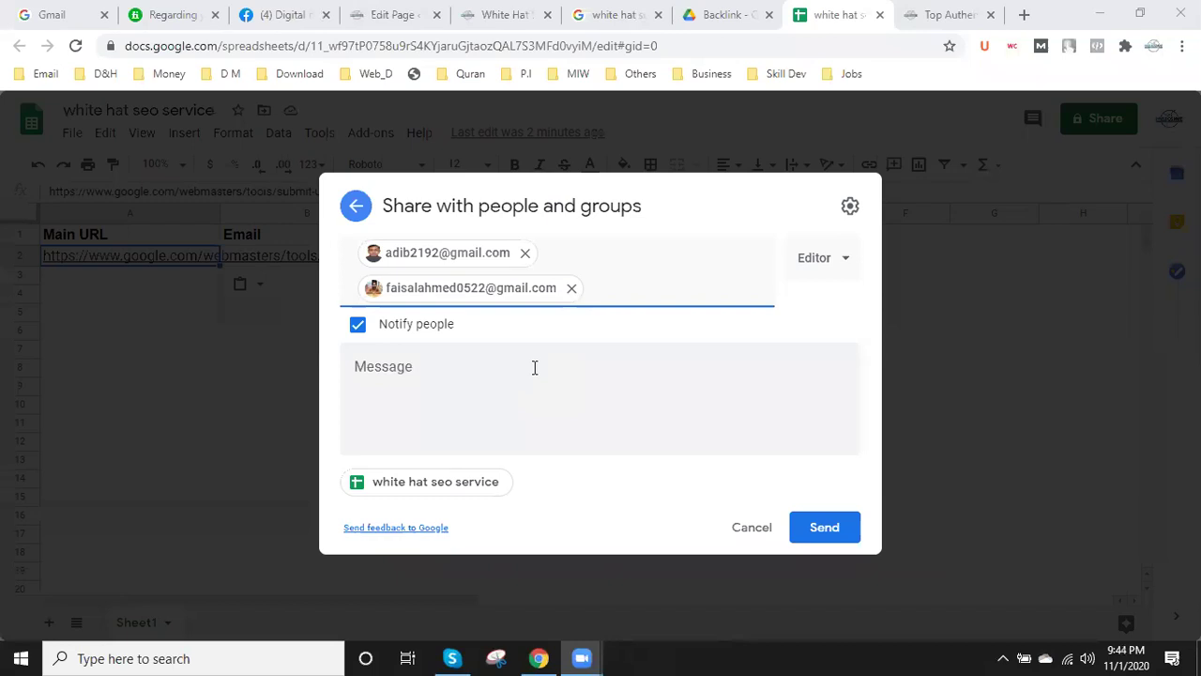
left_click(628, 290)
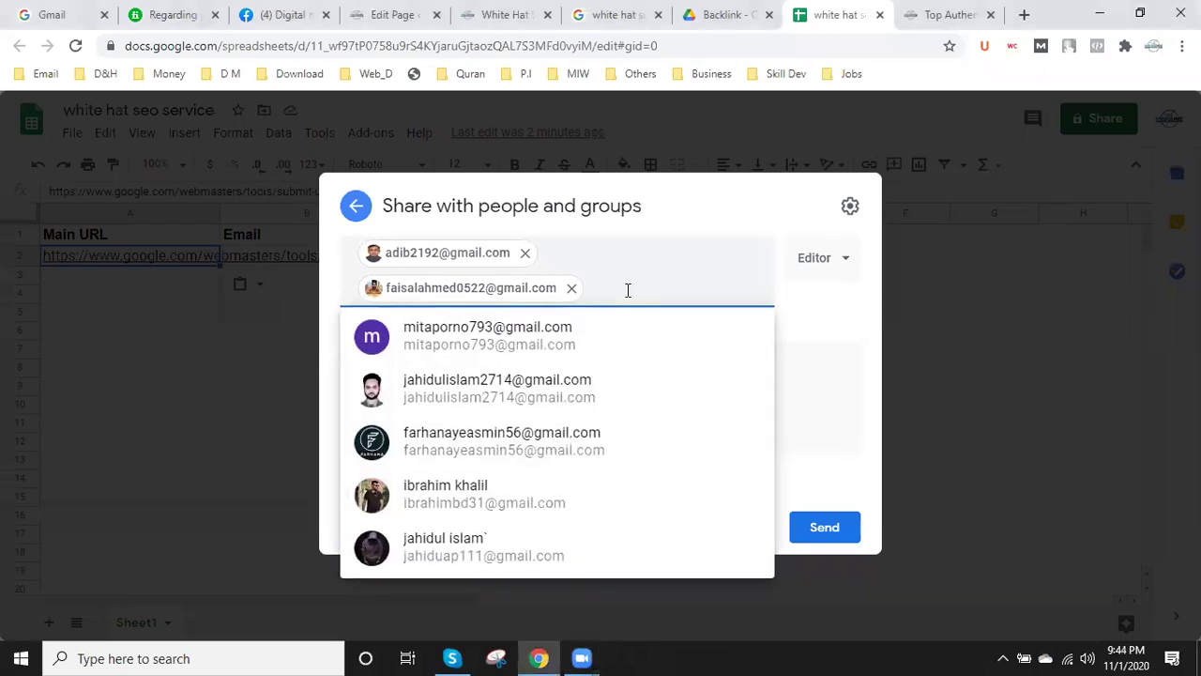
key("ctrl+v")
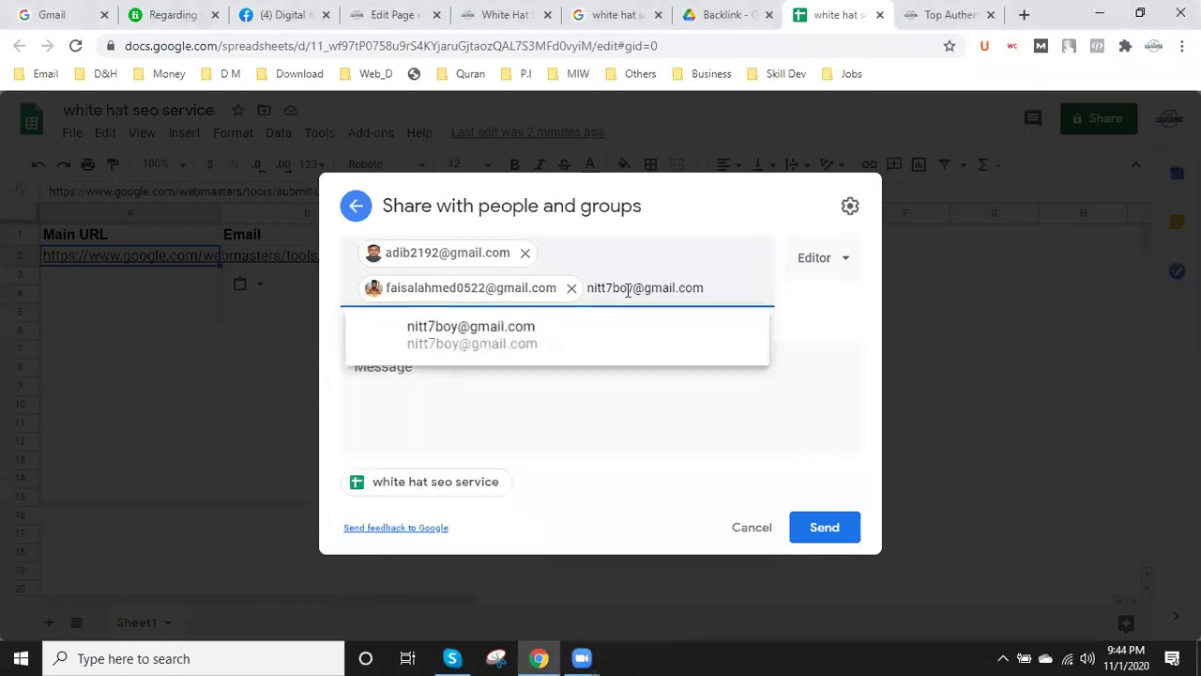
left_click(554, 343)
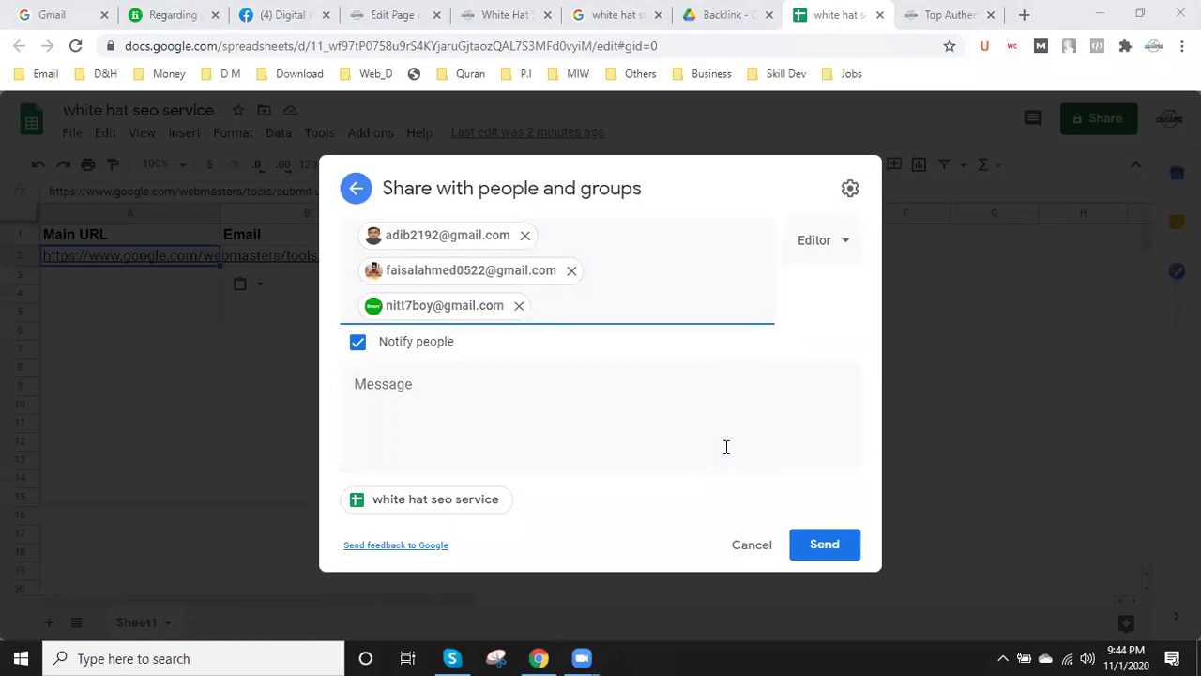
- Add the fourth and fifth collaborators' e-mail addresses as Editor recipients
left_click(603, 302)
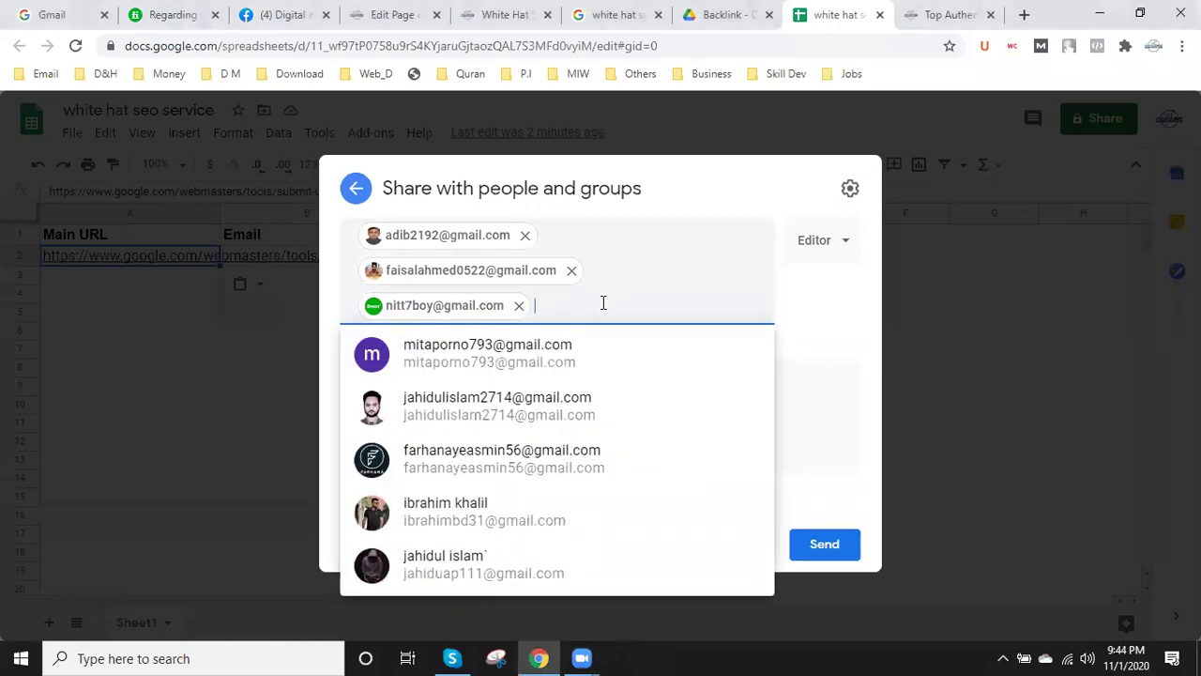
key("ctrl+v")
key("Return")
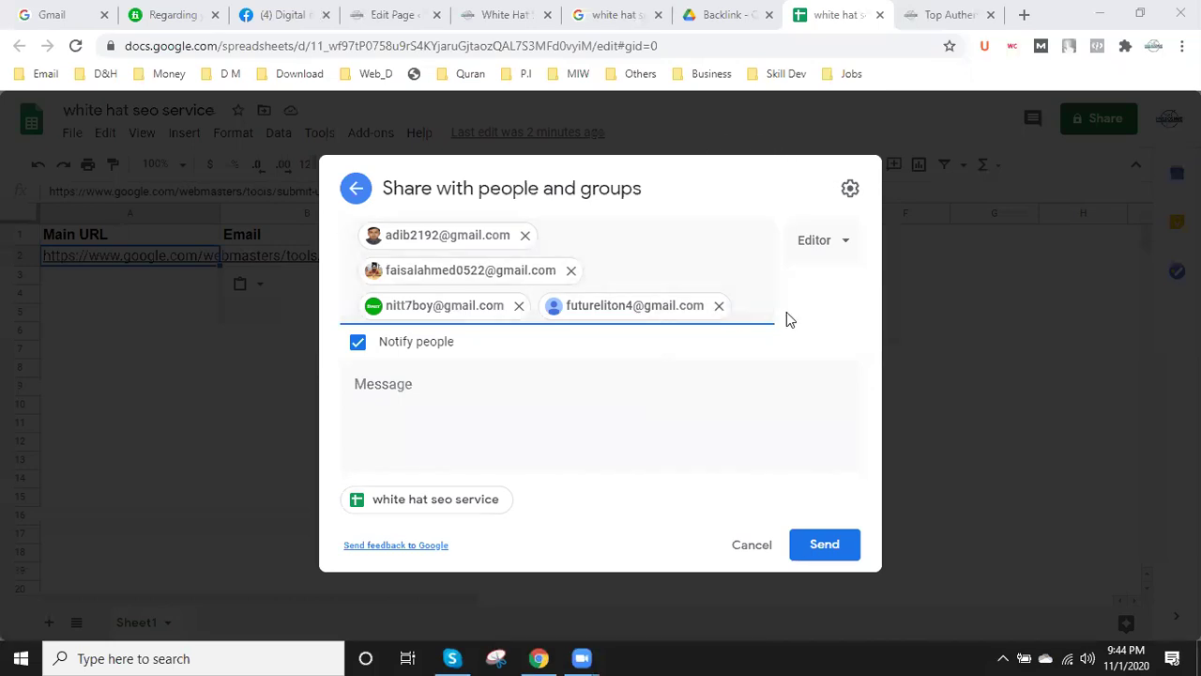
left_click(750, 313)
key("ctrl+v")
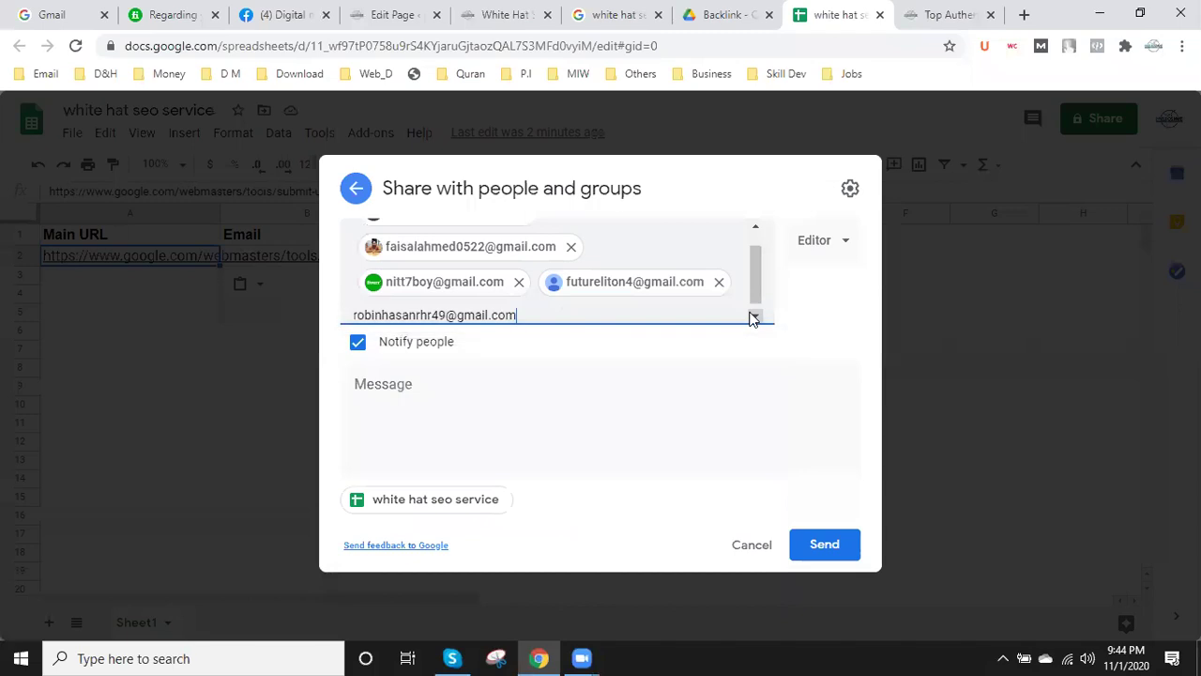
left_click(634, 353)
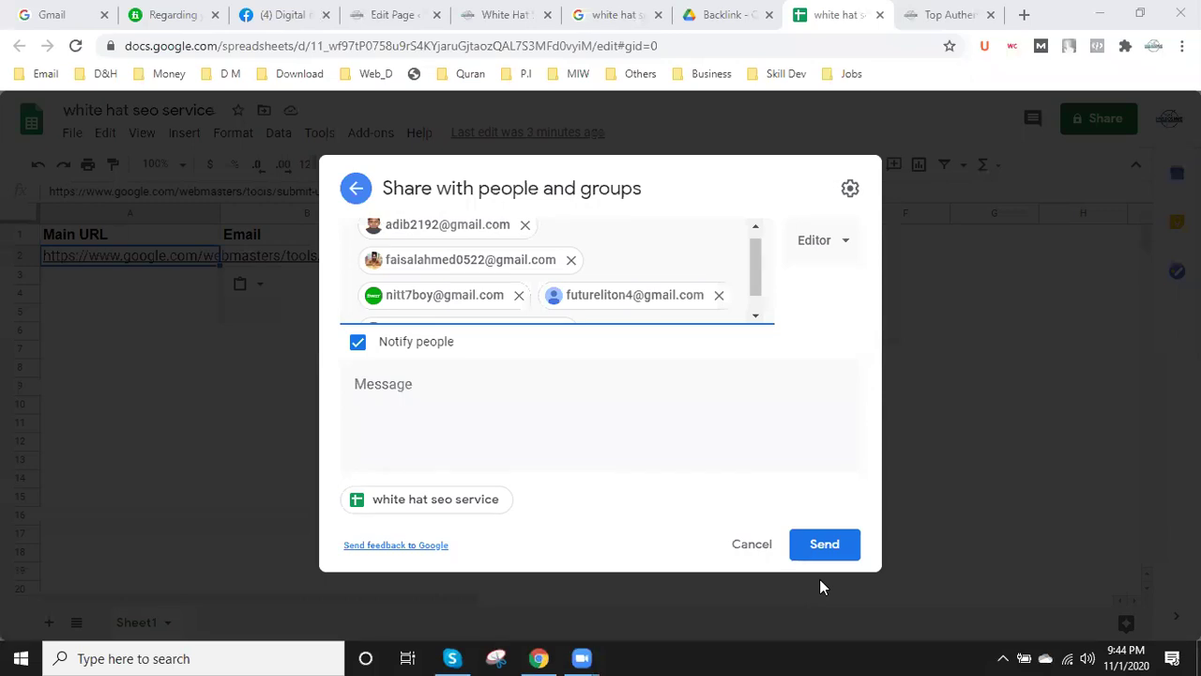
- Add the sixth and seventh collaborators' e-mail addresses, bringing the recipients to seven
mouse_move(576, 257)
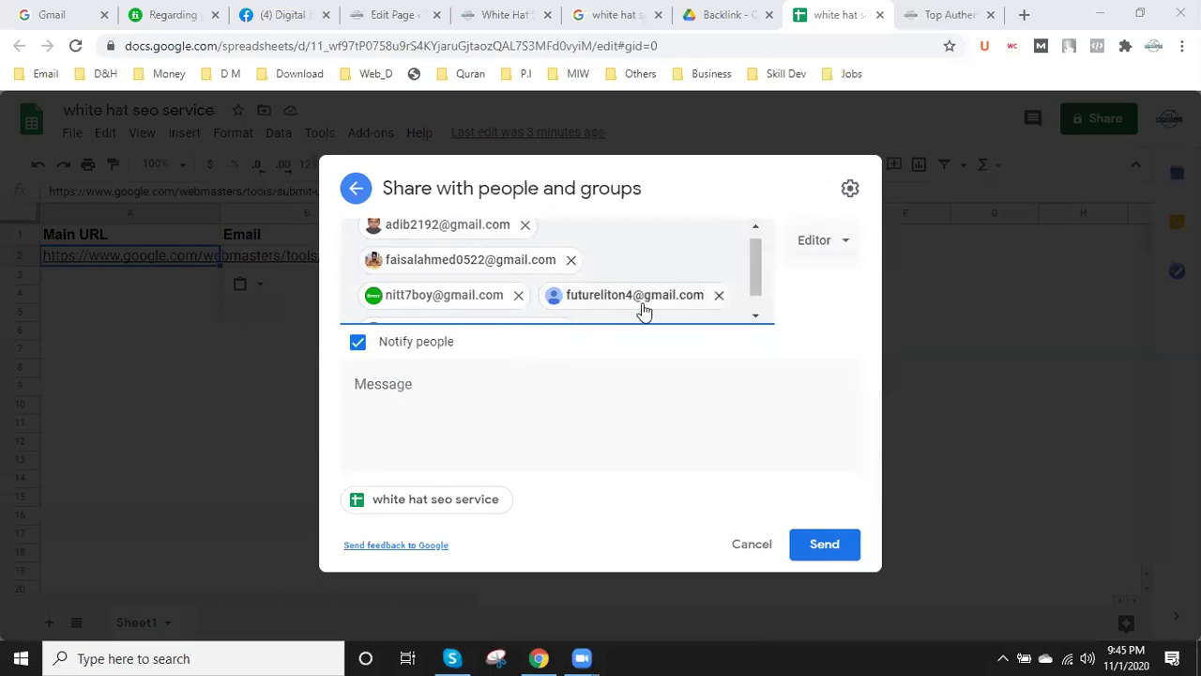
scroll(721, 297, "down", 1)
left_click(650, 311)
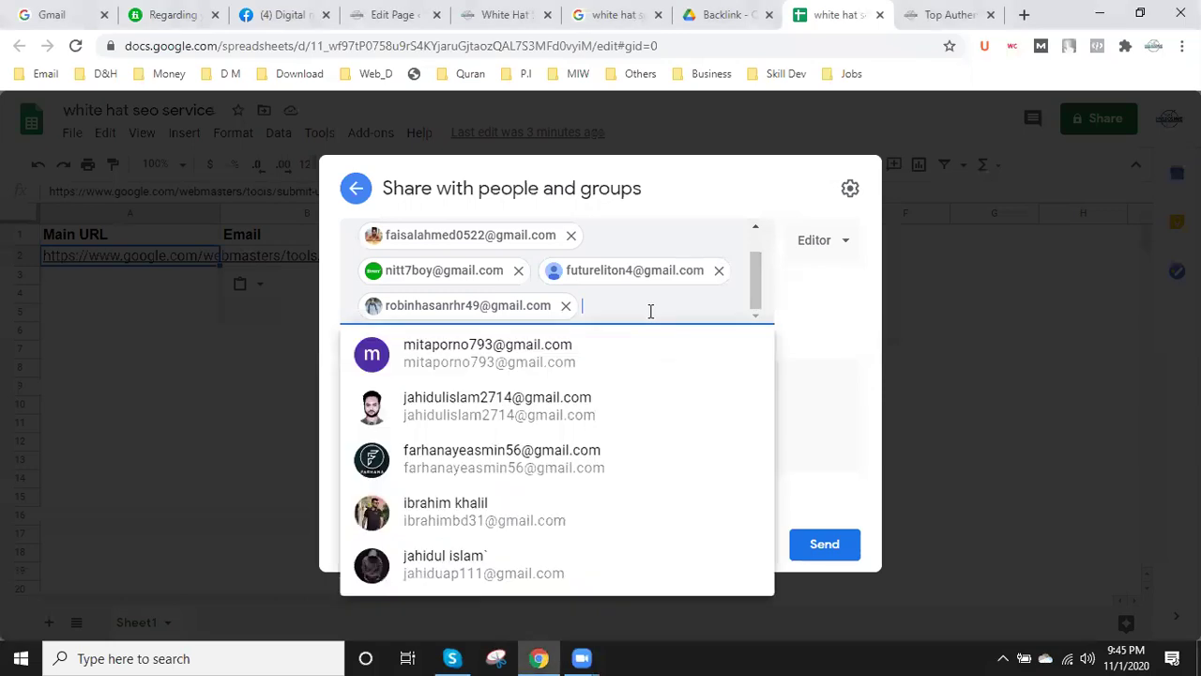
key("ctrl+v")
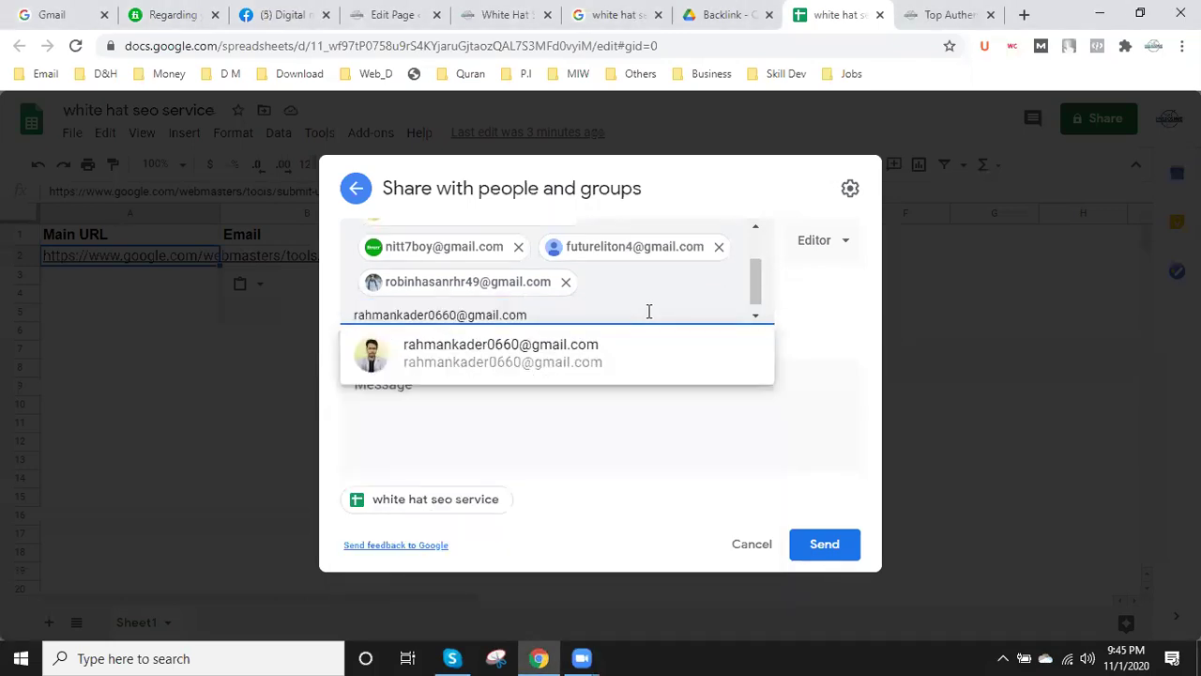
left_click(499, 348)
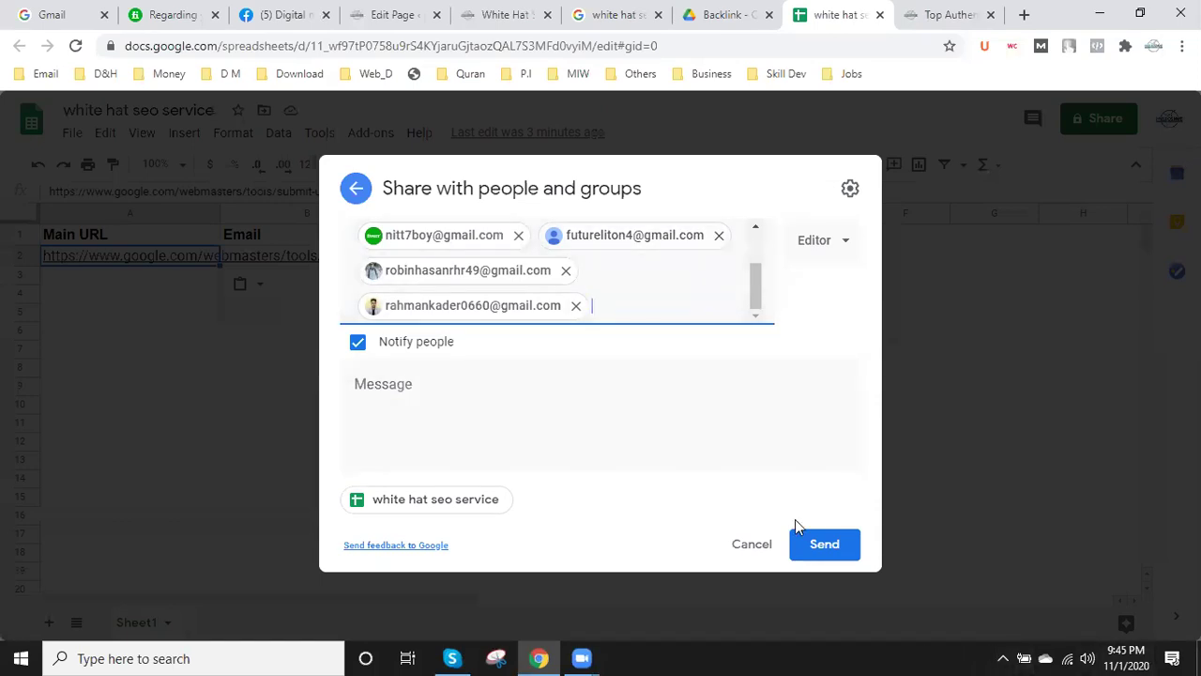
scroll(589, 260, "up", 2)
scroll(592, 261, "down", 2)
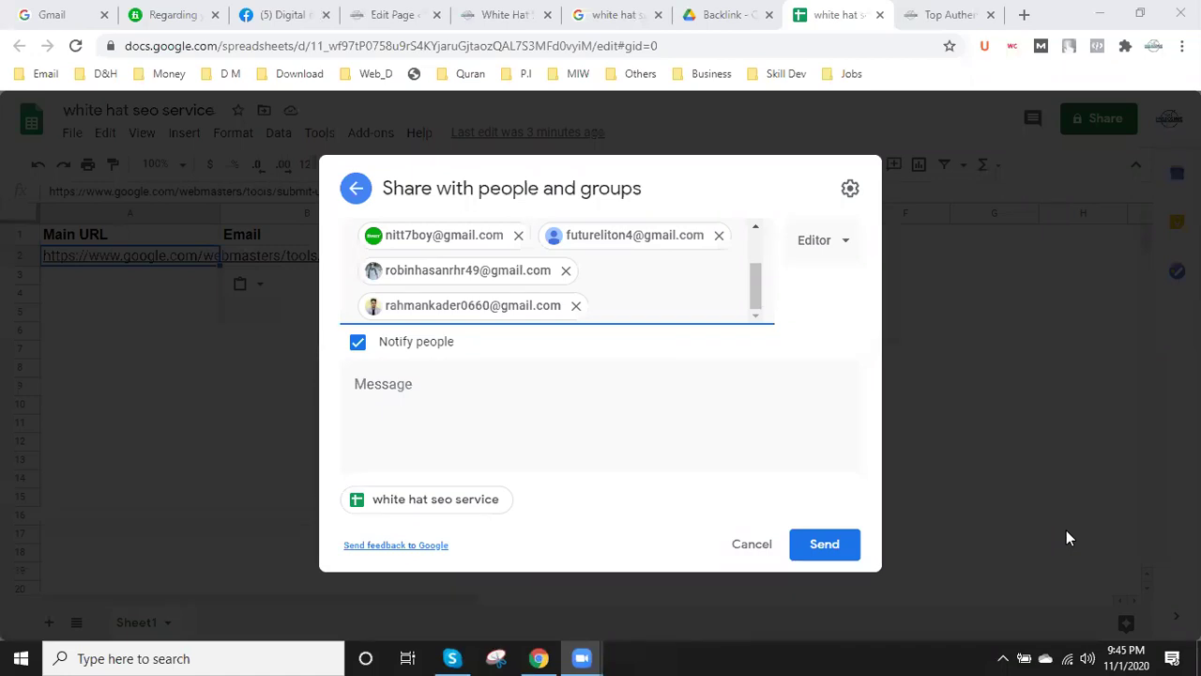
left_click(608, 303)
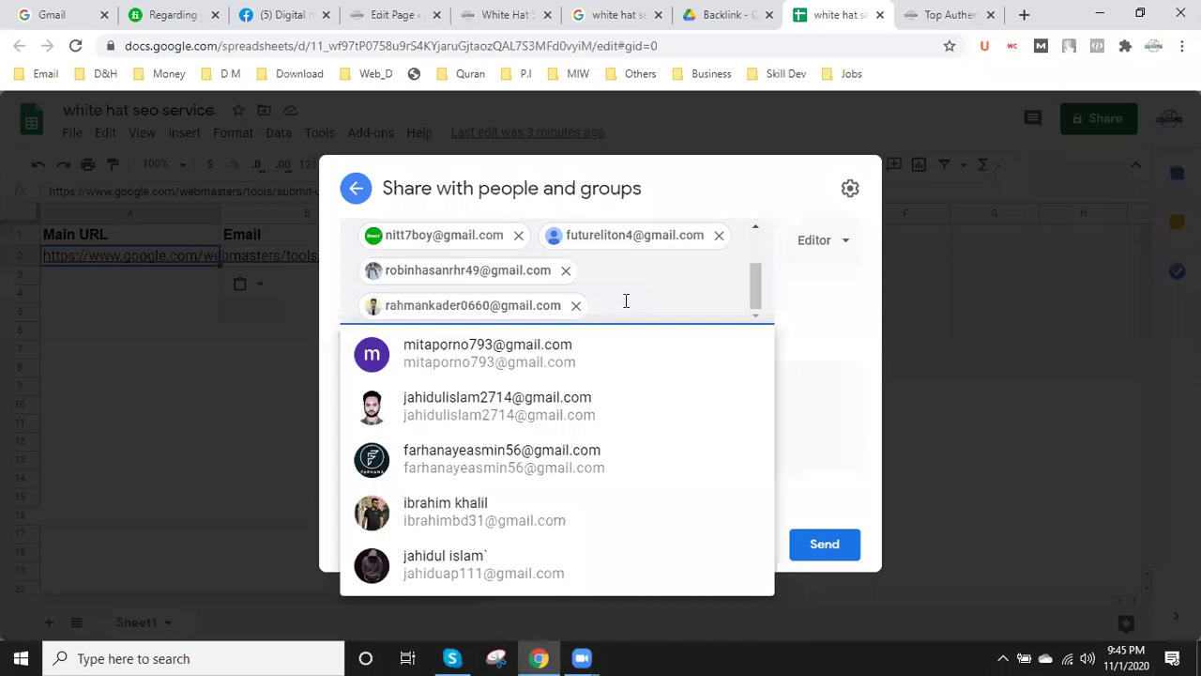
key("ctrl+v")
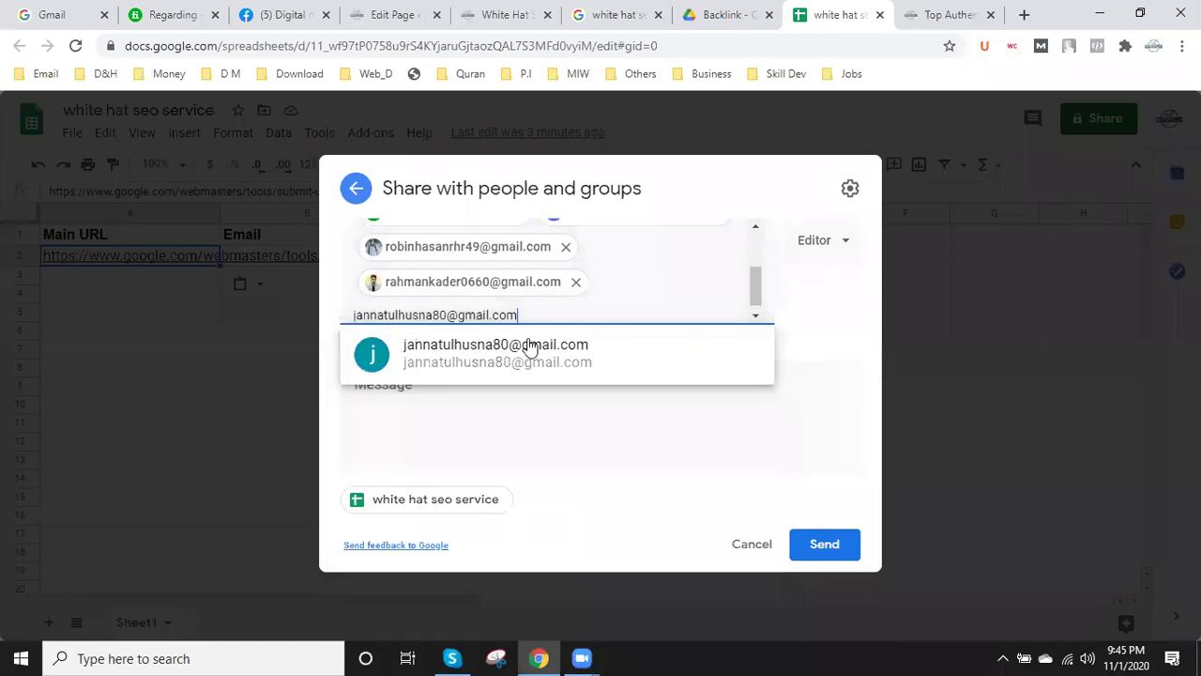
left_click(495, 361)
scroll(611, 295, "up", 5)
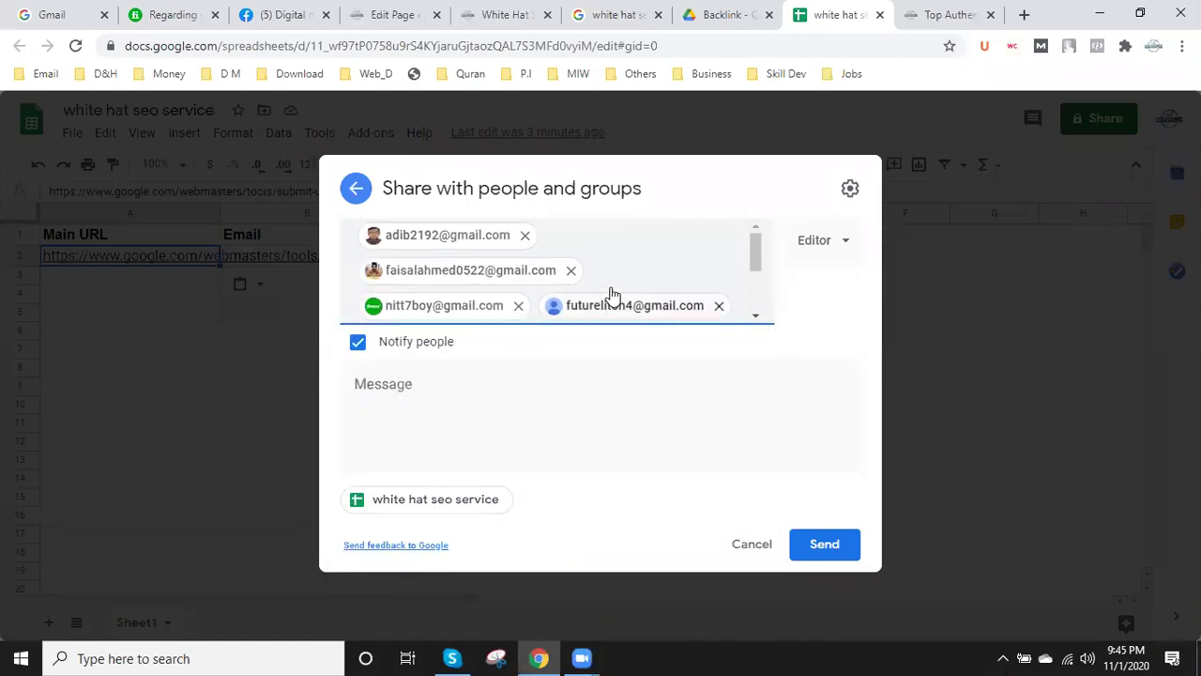
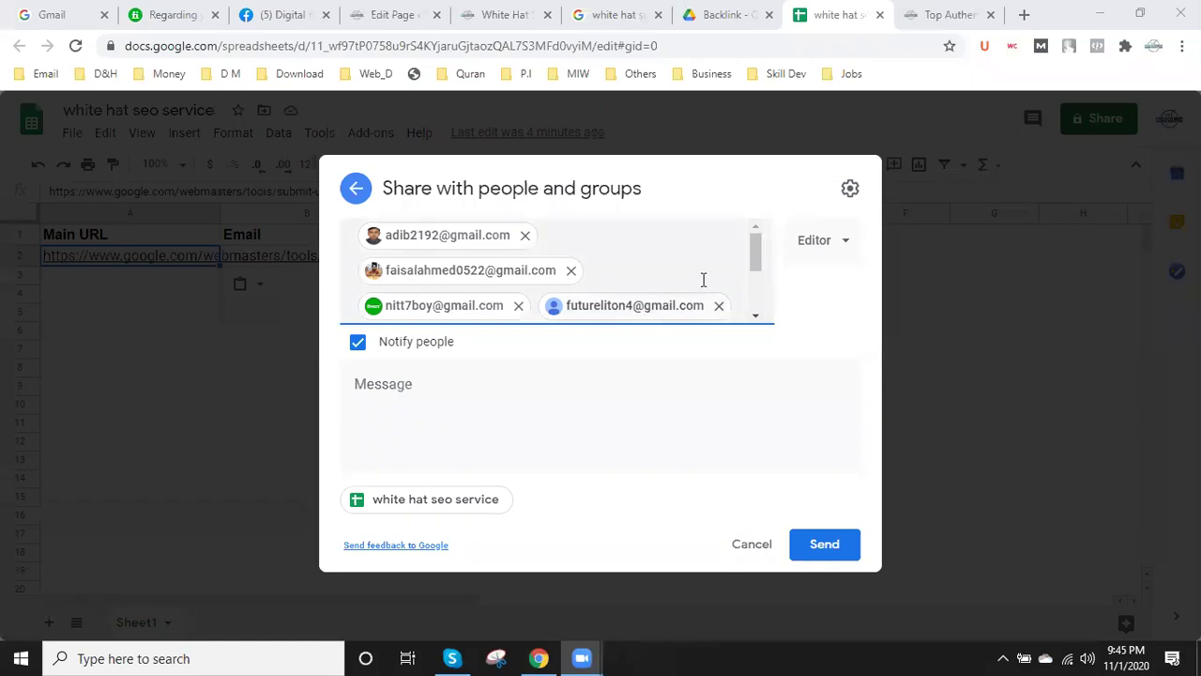
- Add one more collaborator's e-mail as an Editor recipient and send the share invitations
scroll(668, 306, "down", 3)
left_click(655, 313)
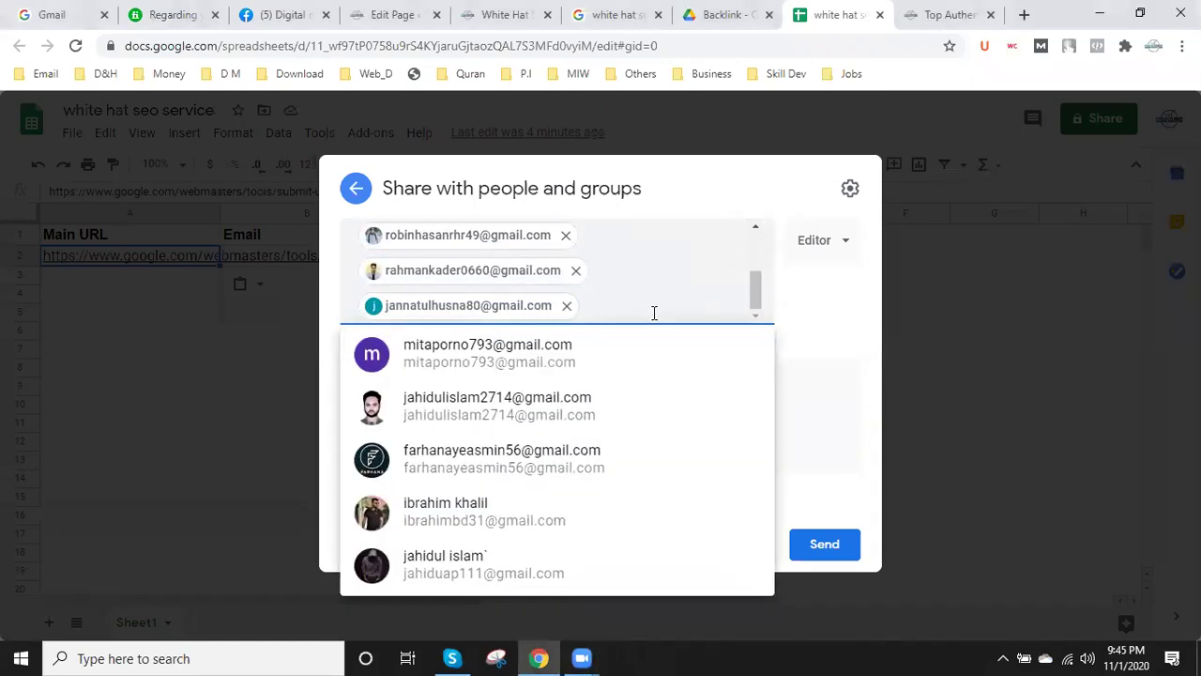
key("ctrl+v")
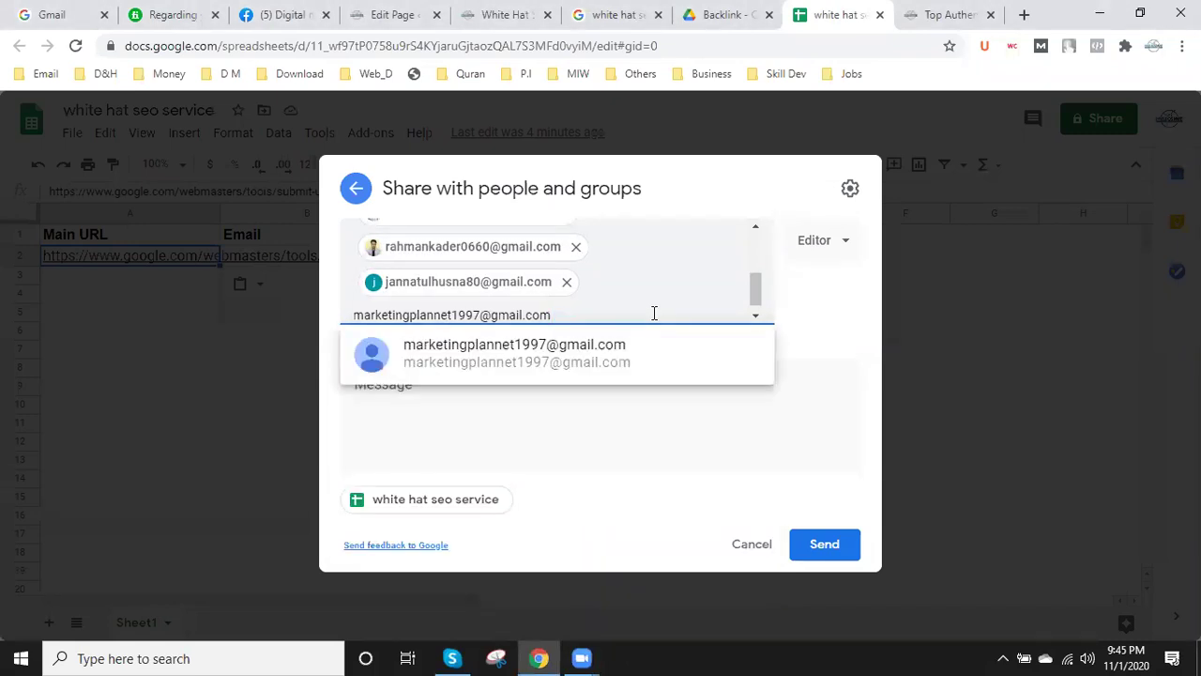
left_click(571, 351)
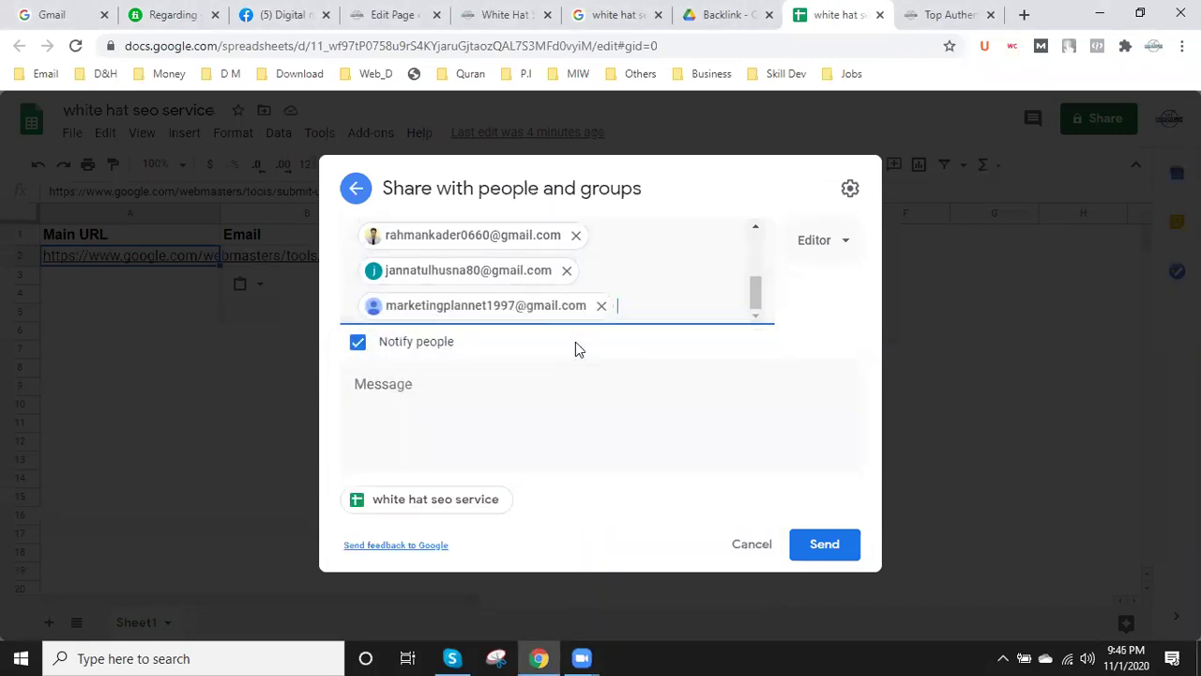
scroll(662, 267, "up", 5)
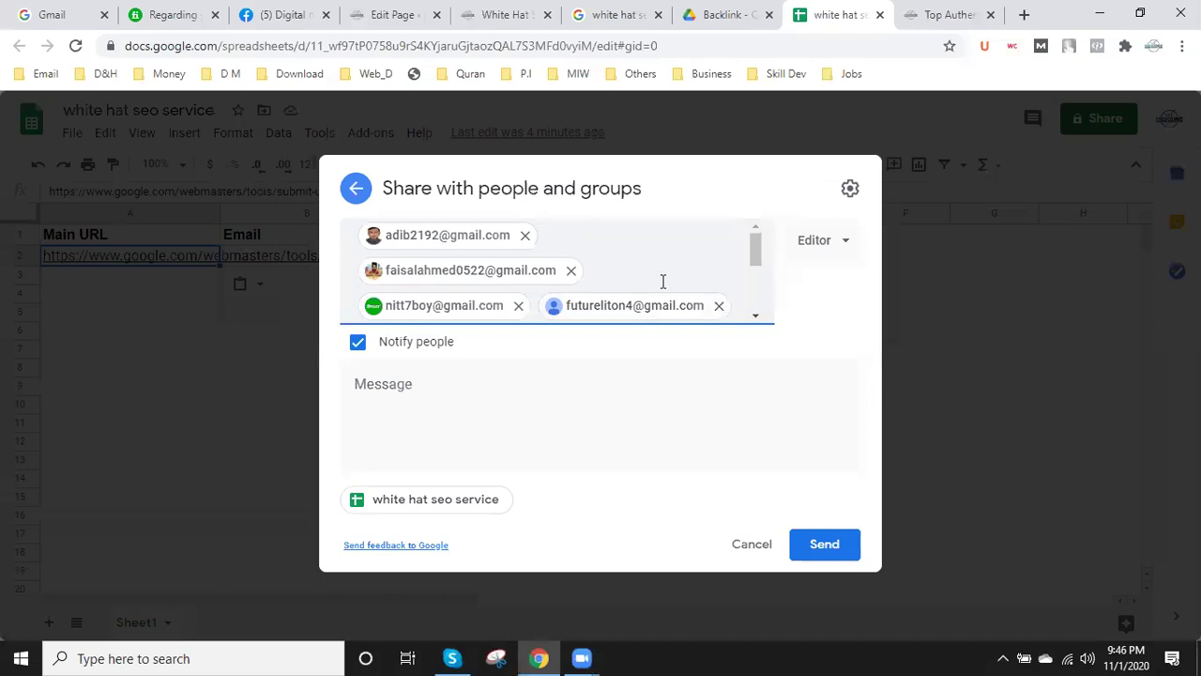
scroll(662, 282, "down", 1)
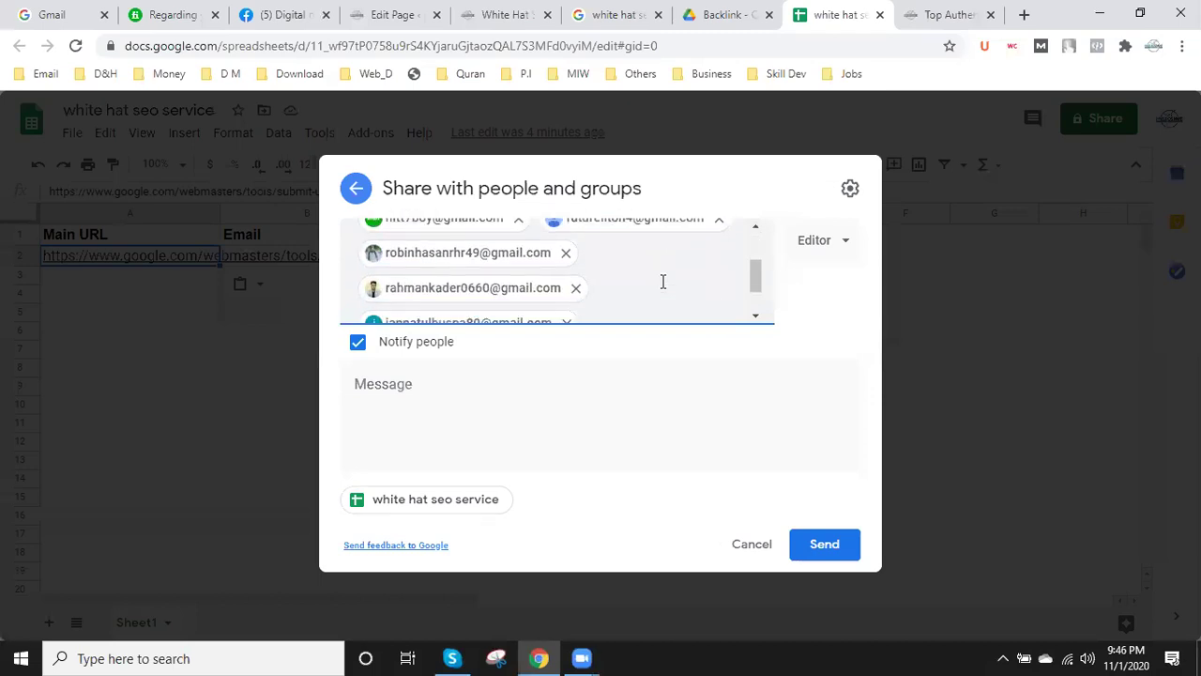
scroll(663, 282, "down", 2)
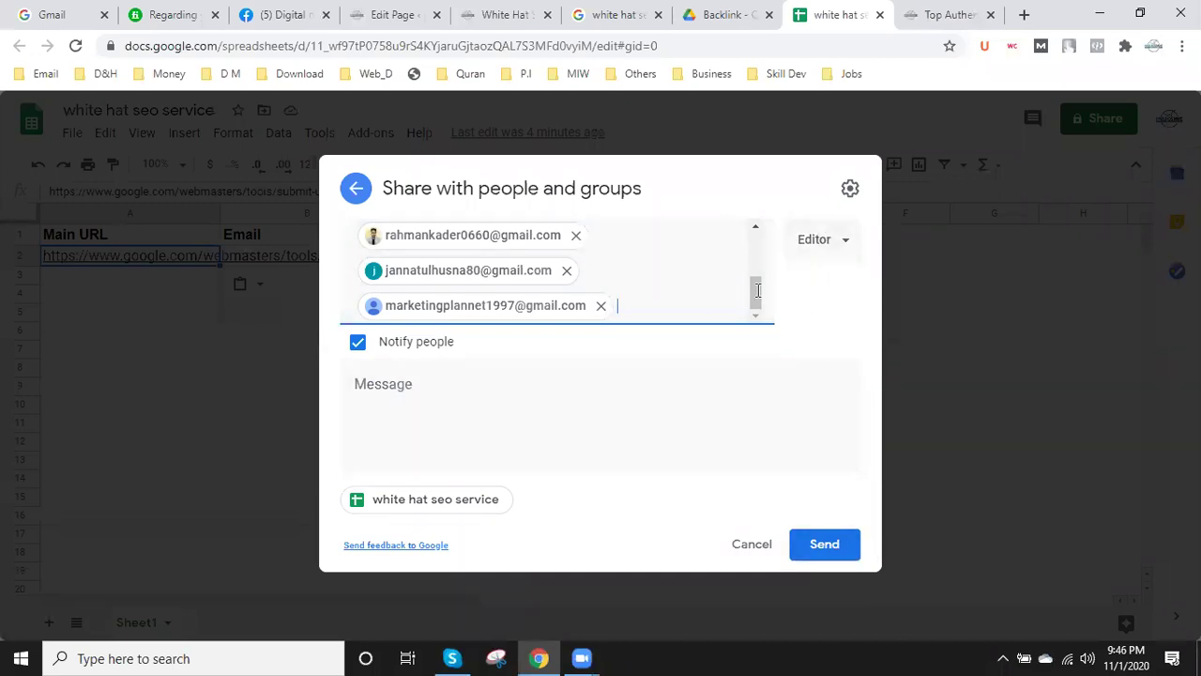
left_click(824, 551)
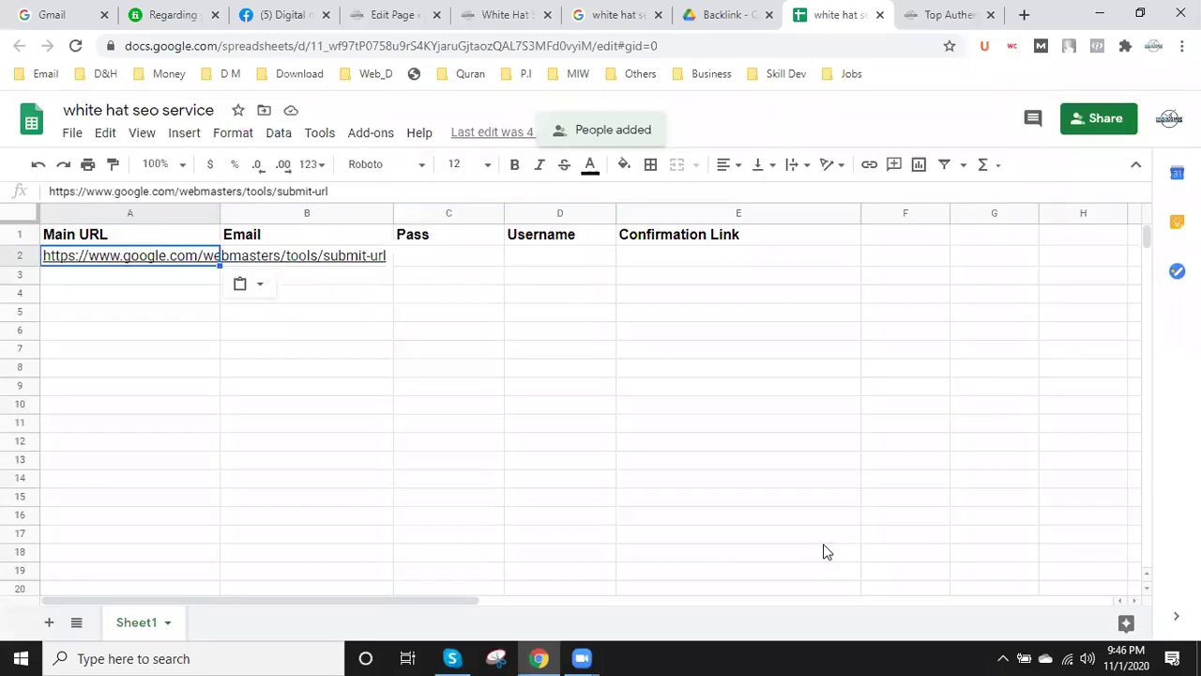
- On the backlink-source page, select the Bing submit-site URL in row 3 of the Search Engine Submission List
left_click(938, 11)
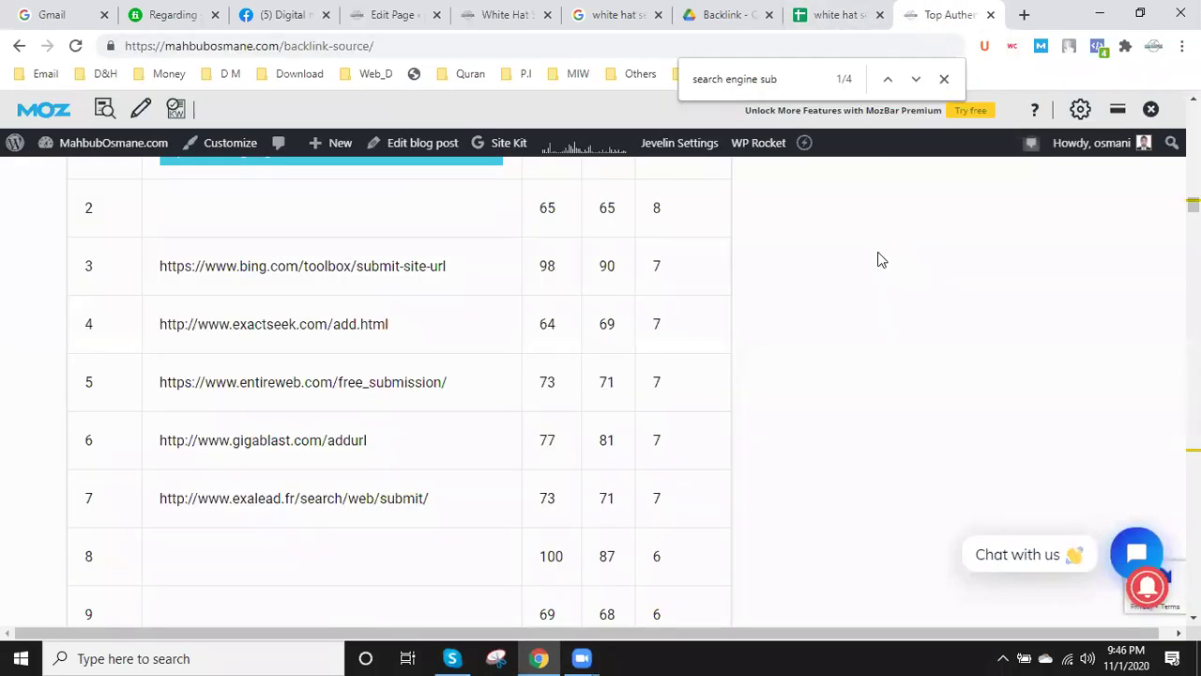
left_click(826, 11)
left_click(946, 11)
scroll(394, 404, "up", 1)
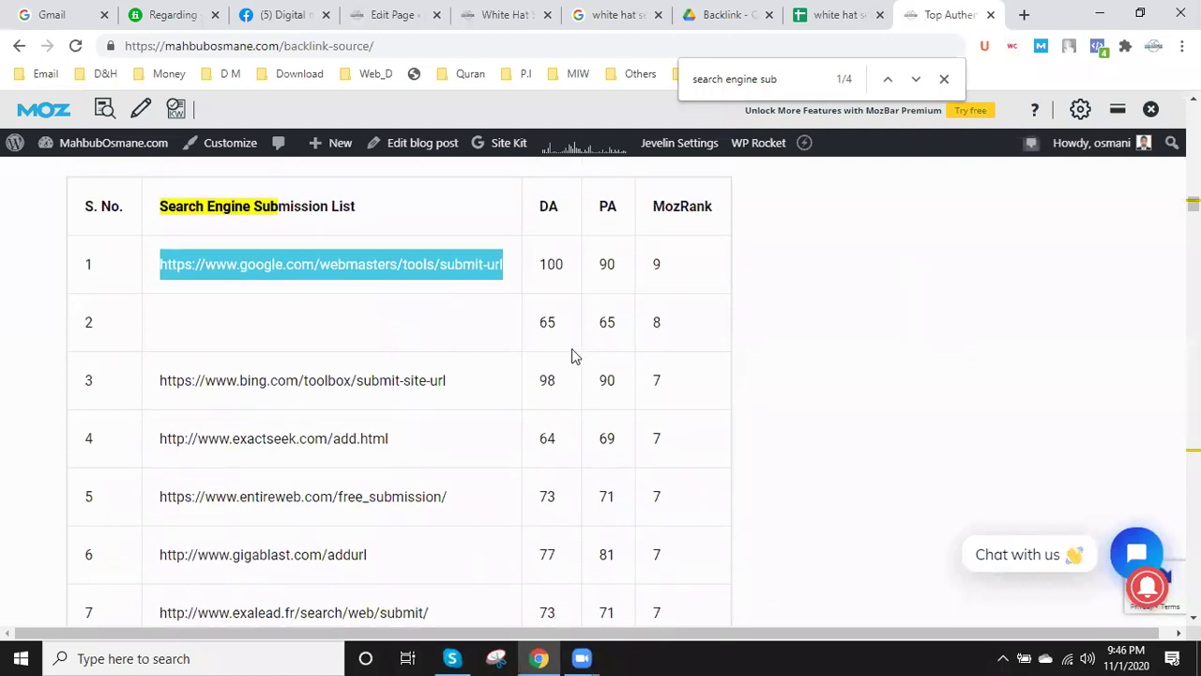
left_click_drag(482, 389, 162, 380)
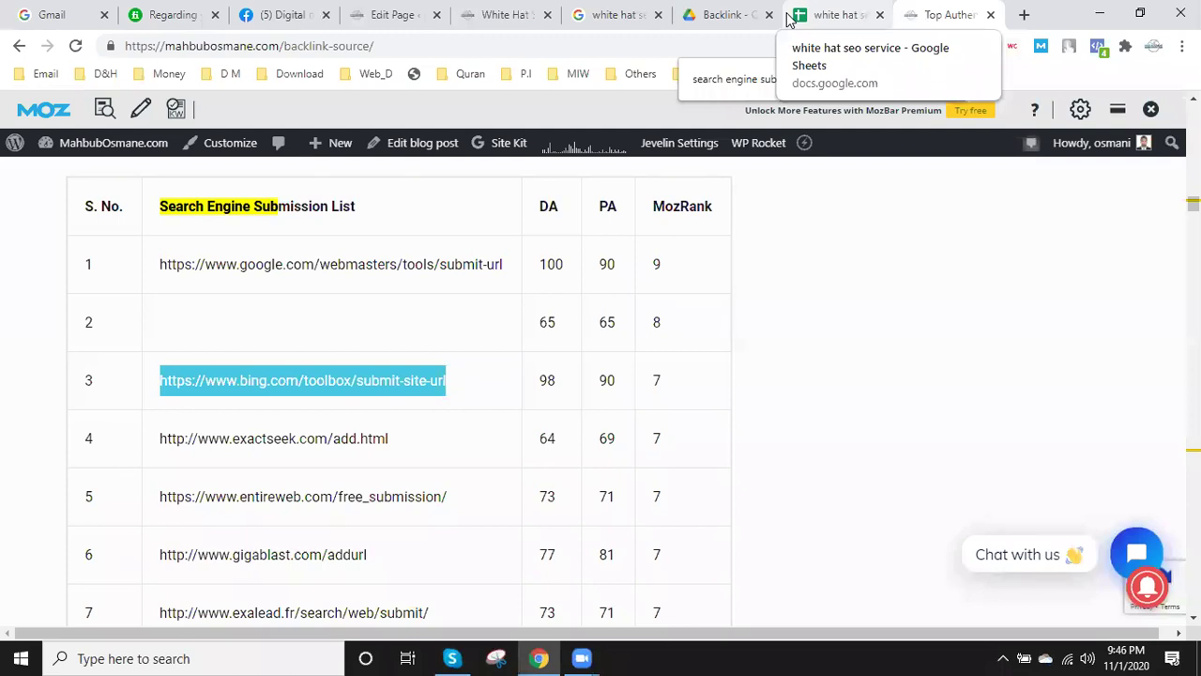
- Paste the Bing submission URL into A3, below the Google URL
left_click(832, 20)
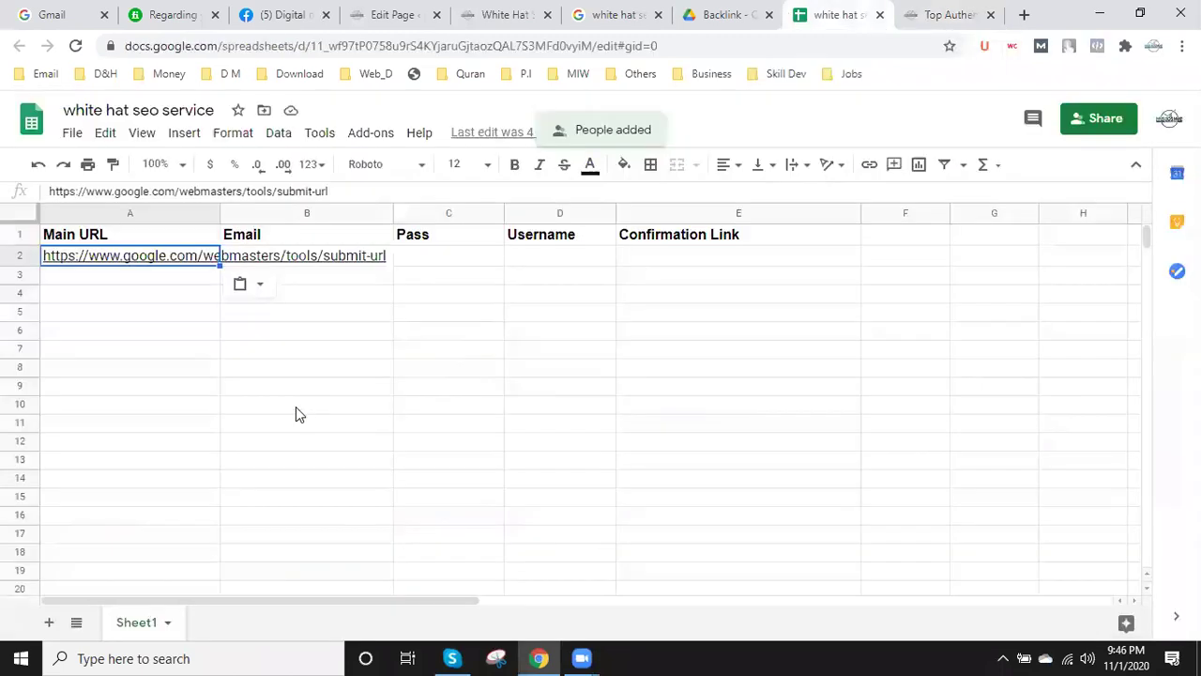
left_click(164, 282)
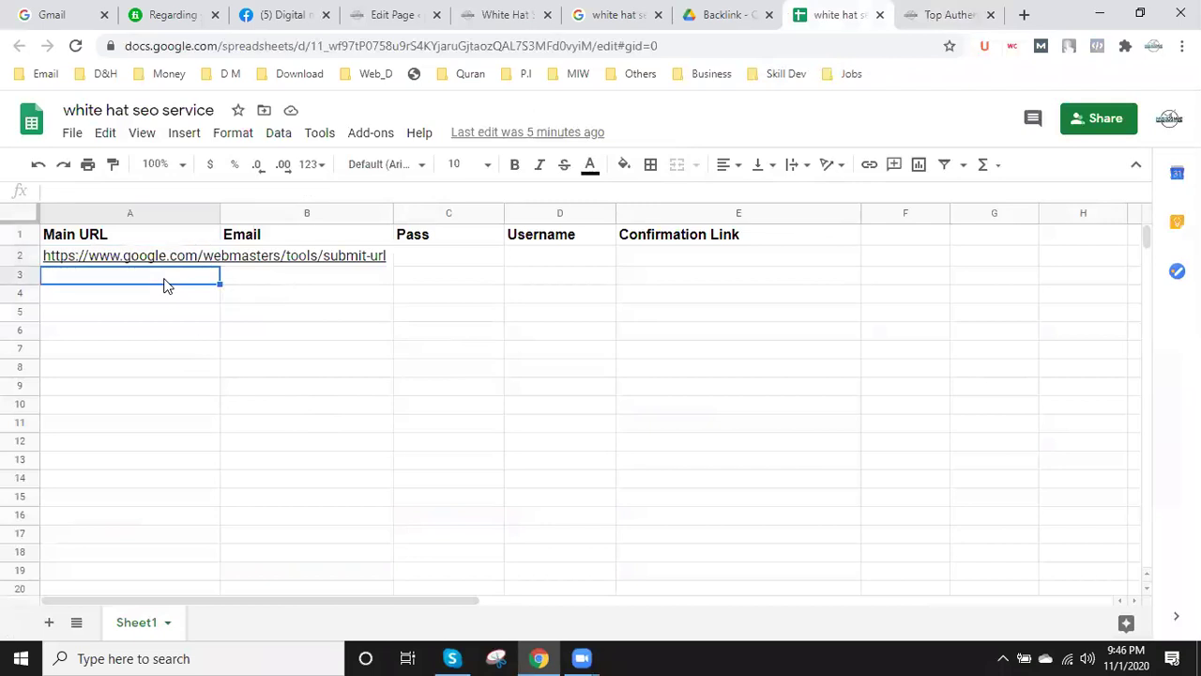
type("https://www.bing.com/toolbox/submit-site-url")
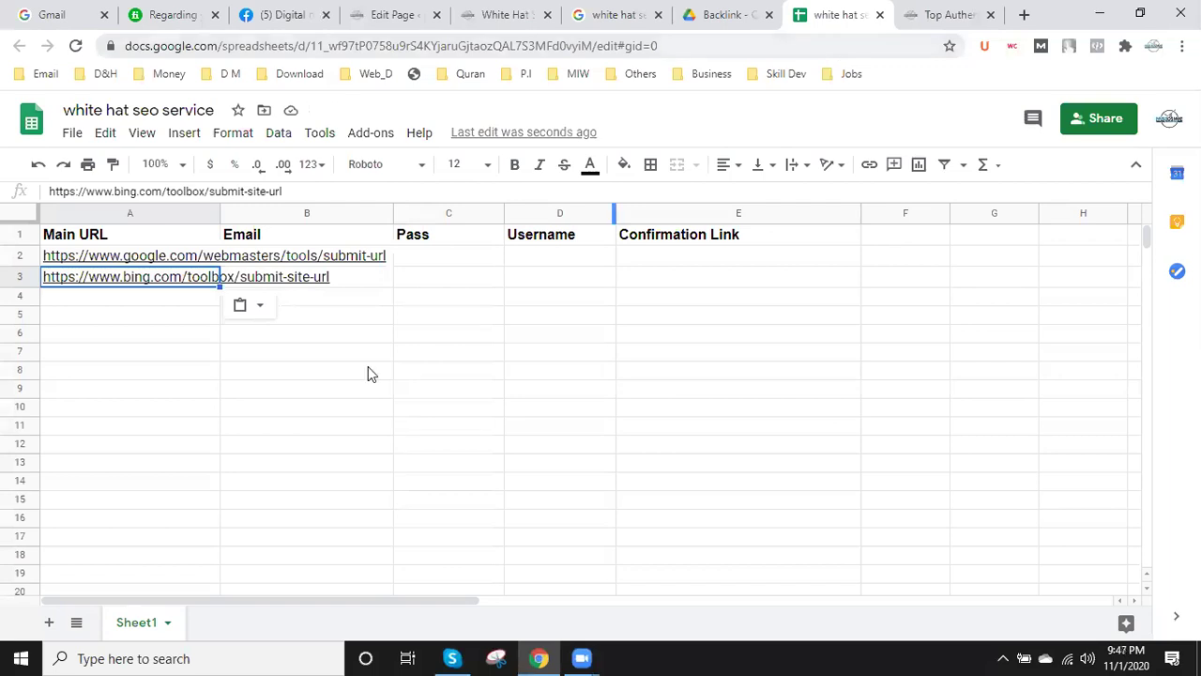
- Insert a blank row above row 2, undoing a mistaken insert below it
left_click(17, 256)
right_click(14, 256)
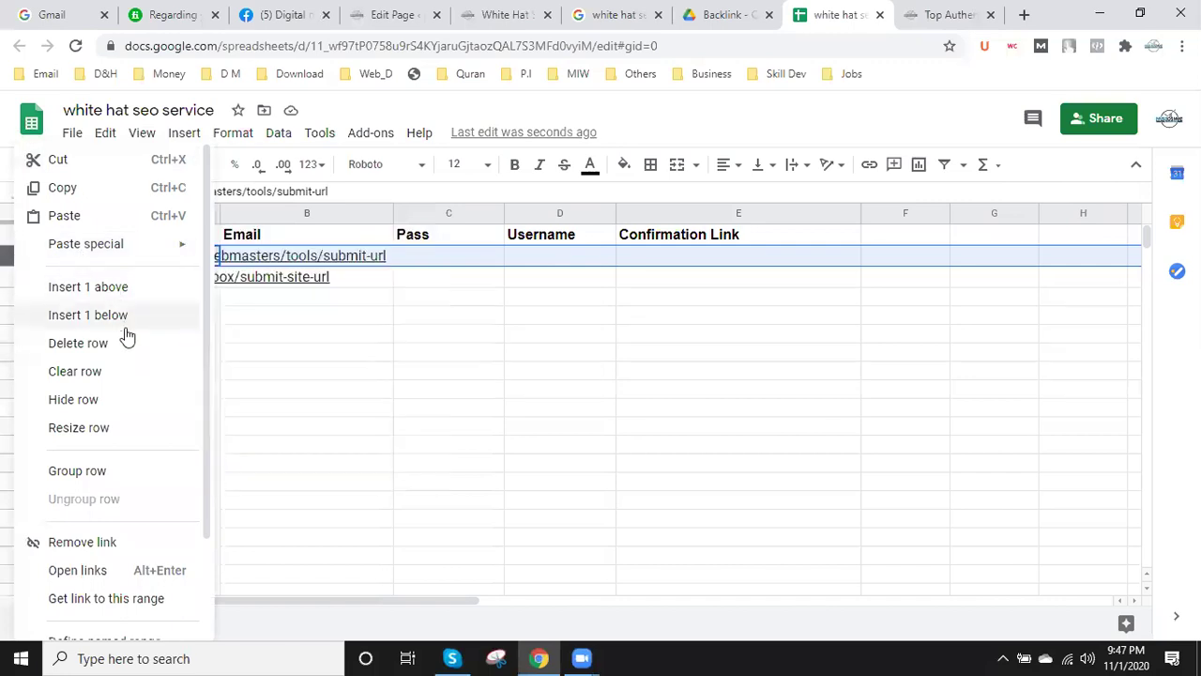
left_click(114, 312)
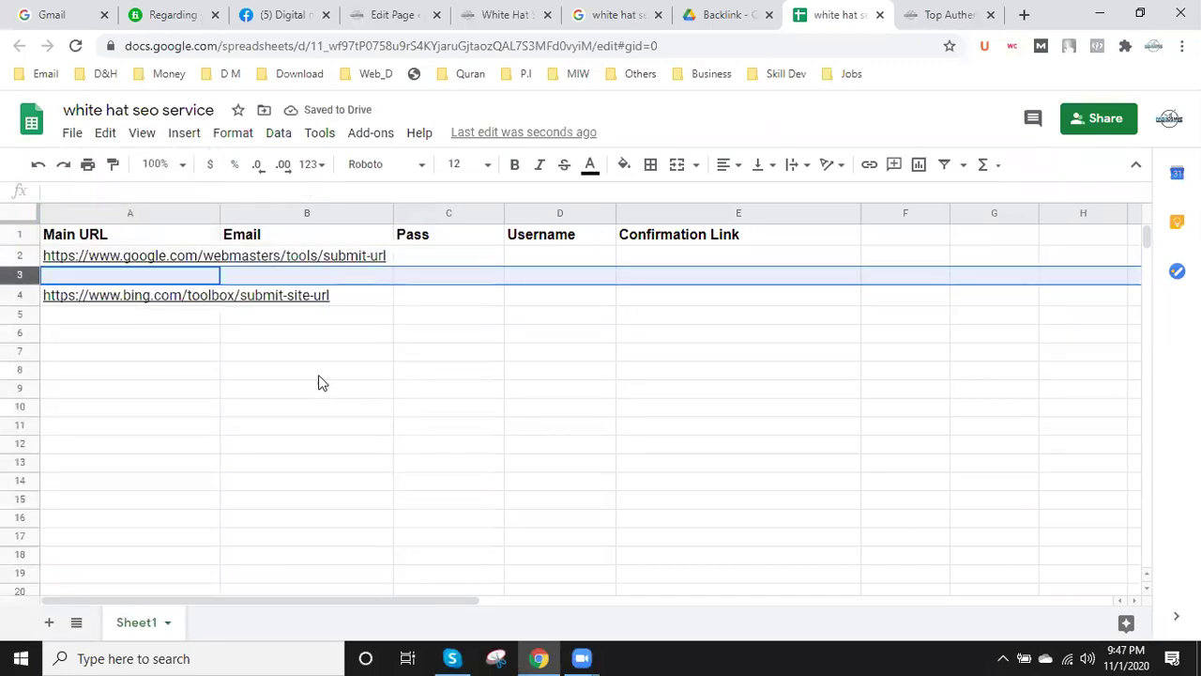
key("ctrl+z")
right_click(19, 257)
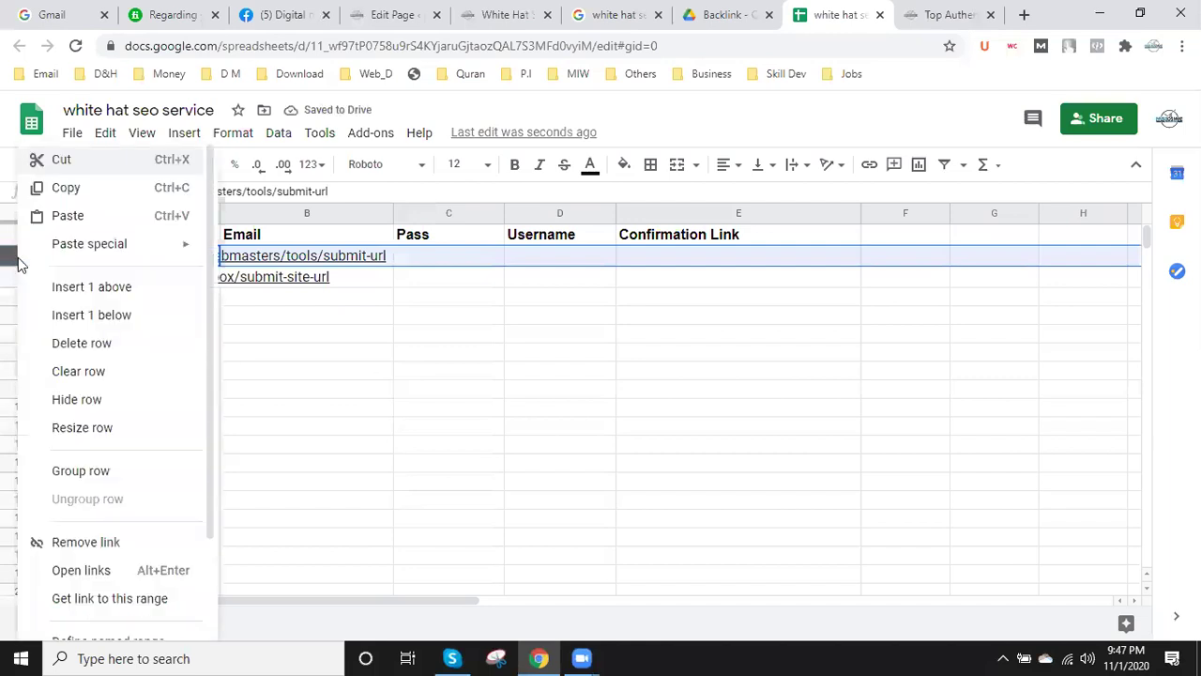
left_click(125, 288)
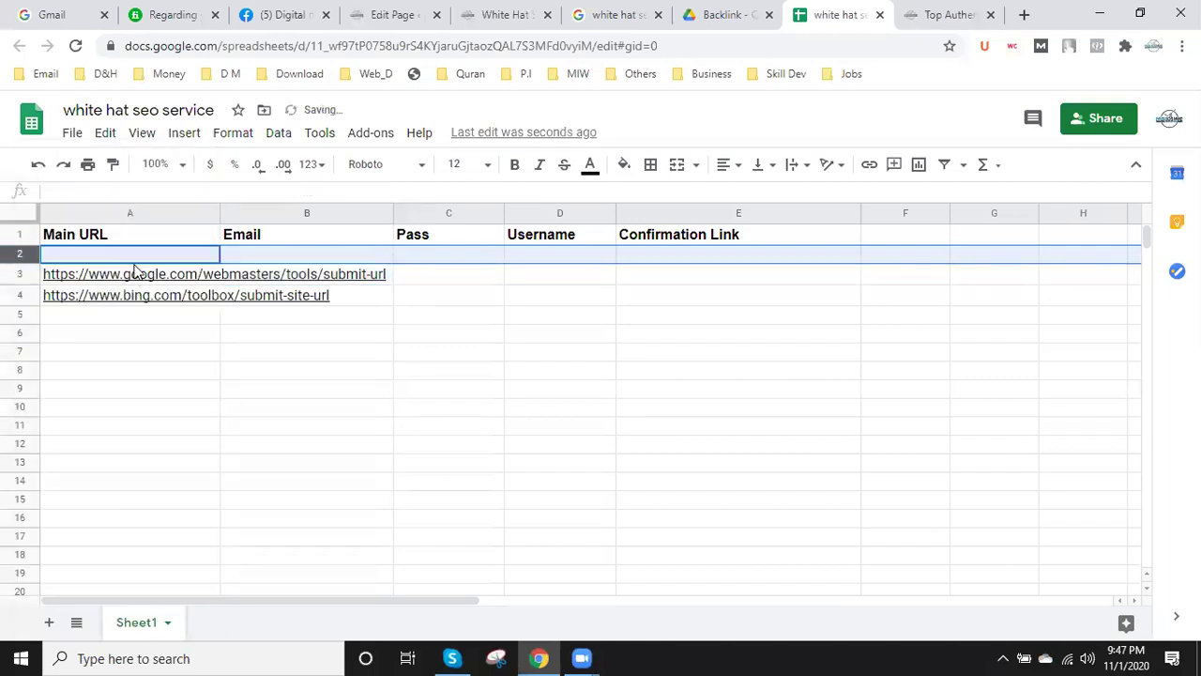
- Enter the editor's name in the new cell A2
left_click(135, 257)
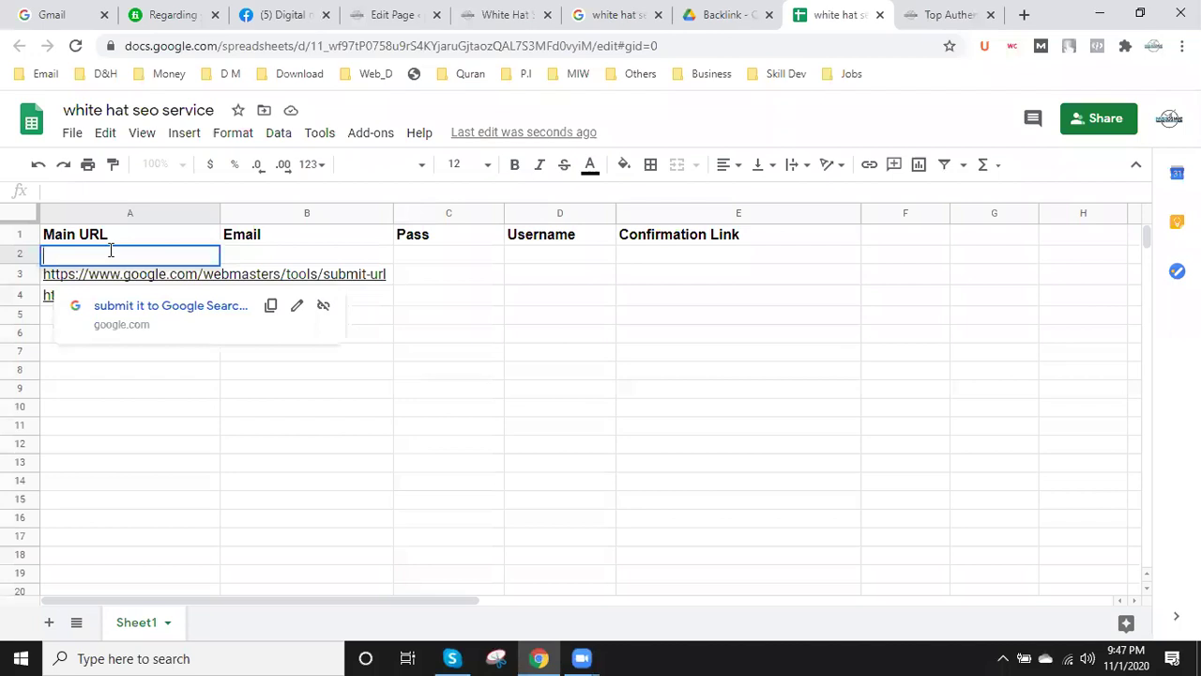
type("Adib")
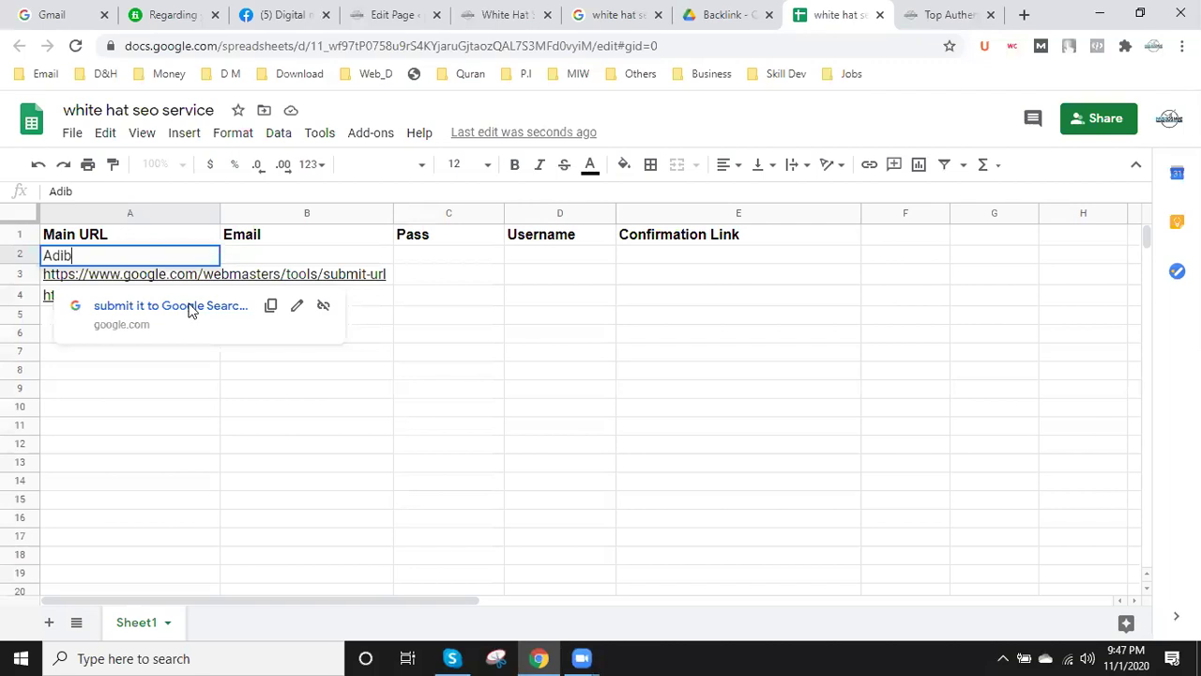
left_click(161, 418)
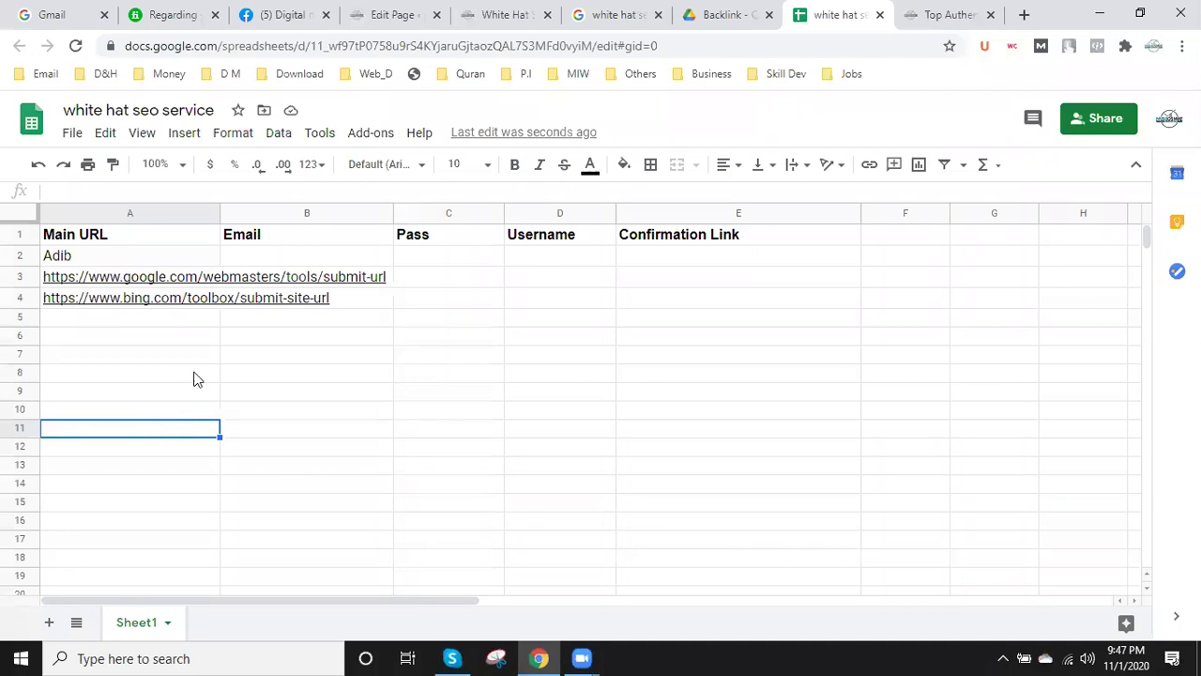
left_click(263, 261)
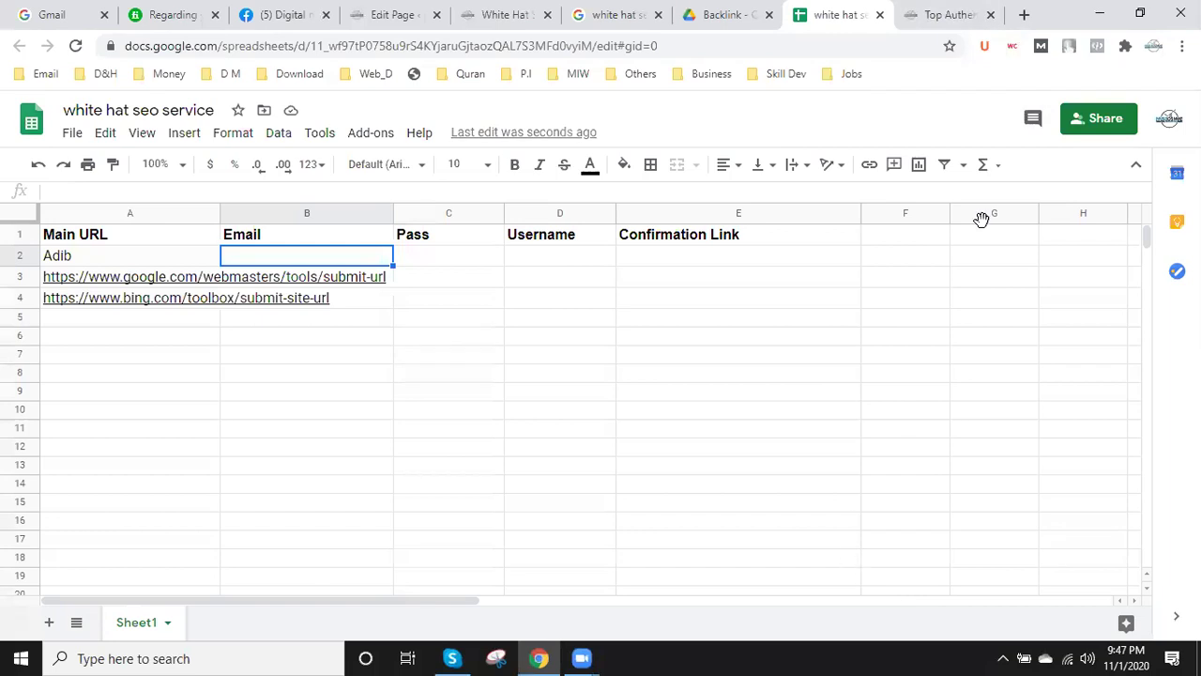
left_click(962, 13)
scroll(288, 460, "down", 5)
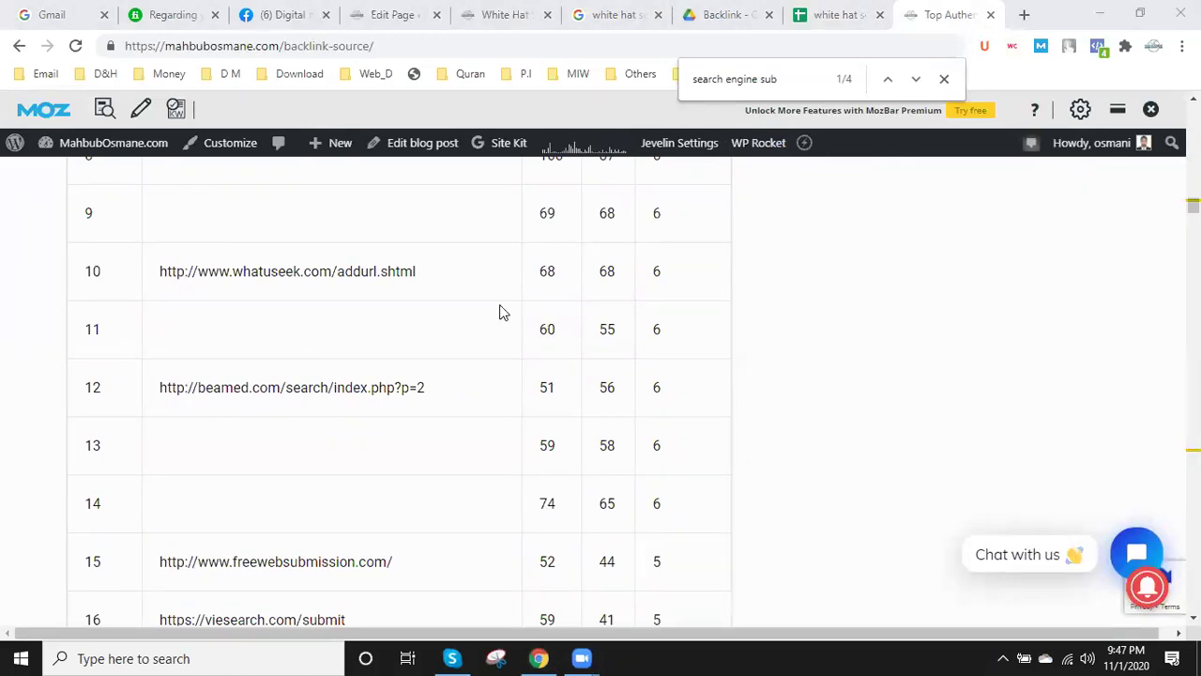
scroll(501, 311, "down", 7)
scroll(504, 309, "down", 1)
scroll(532, 300, "up", 5)
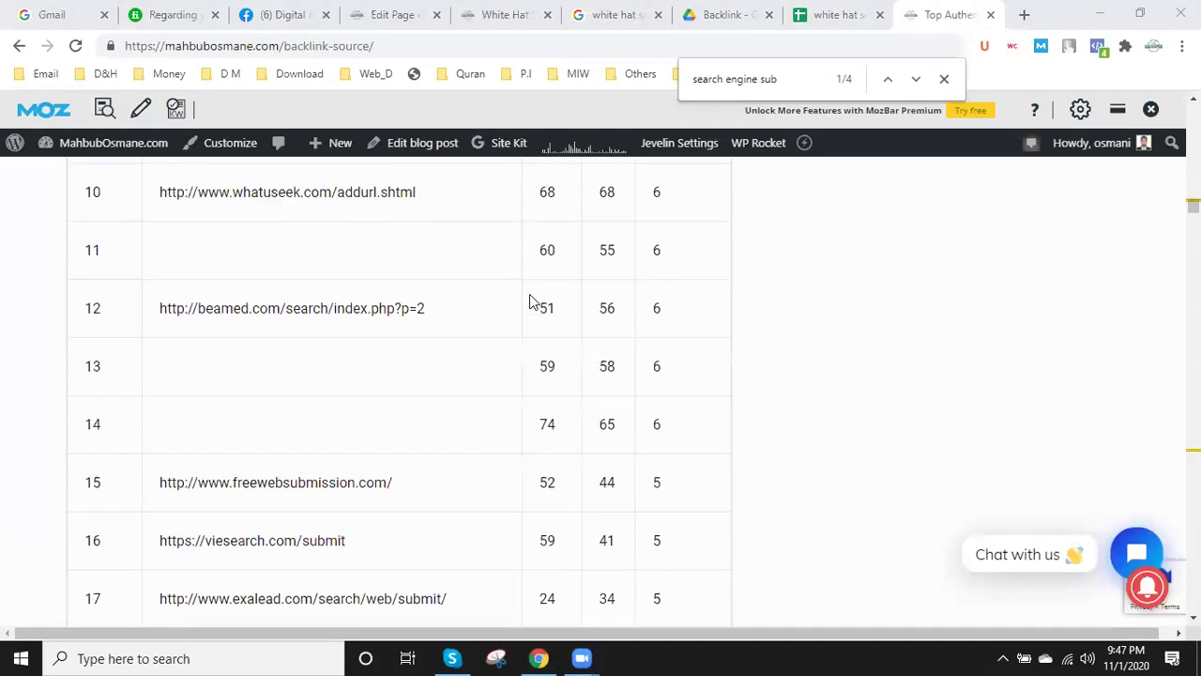
scroll(255, 370, "down", 1)
scroll(243, 370, "down", 3)
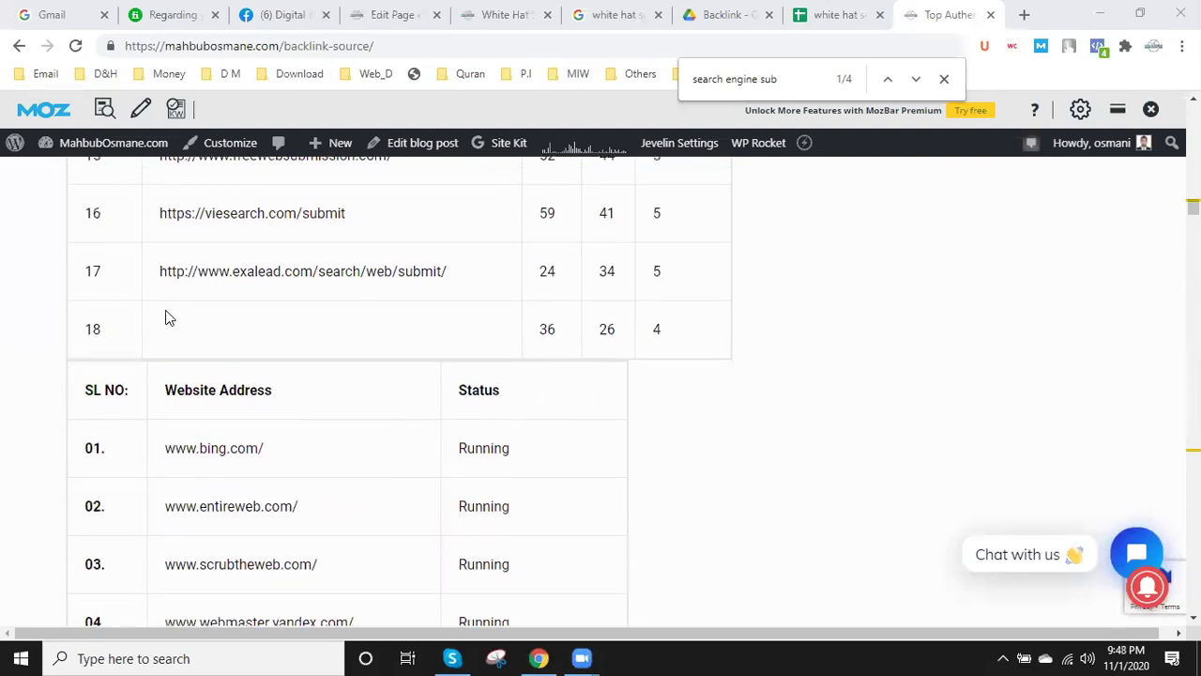
scroll(294, 297, "down", 1)
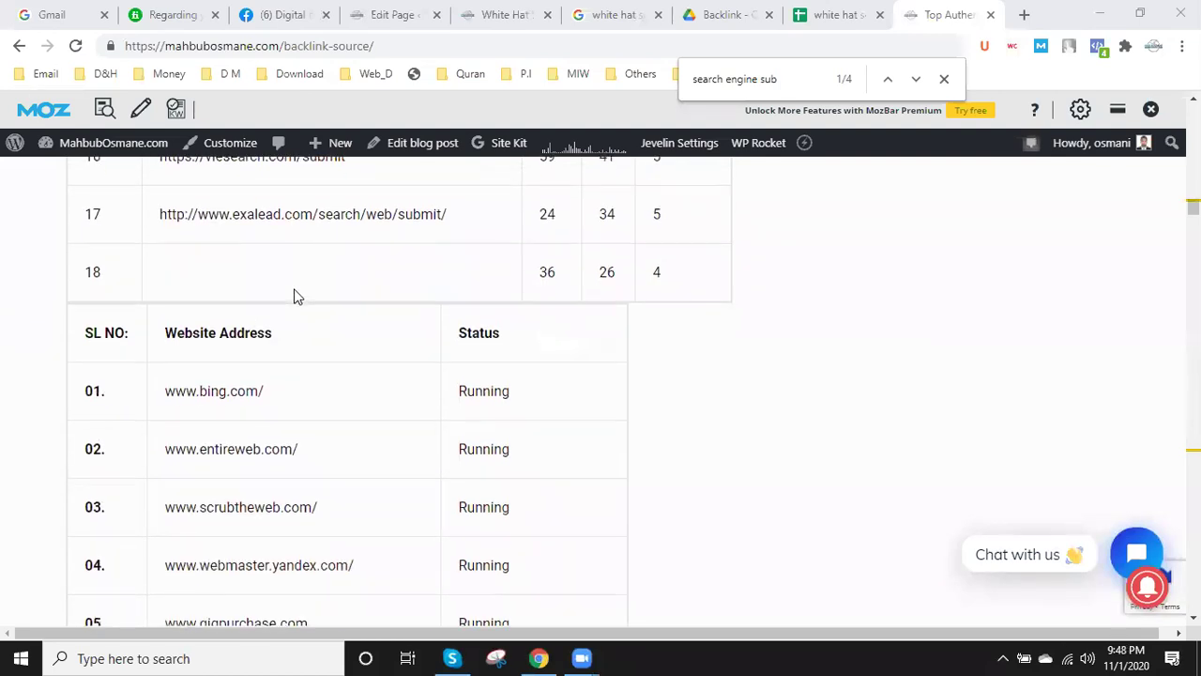
scroll(294, 297, "down", 7)
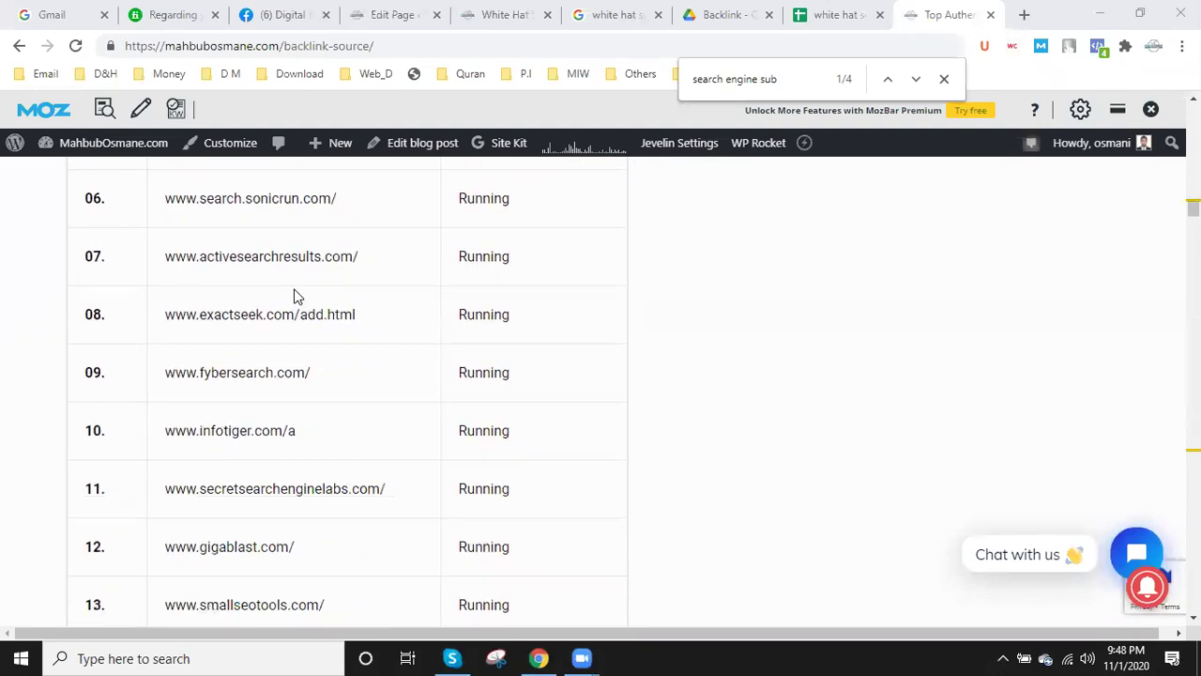
scroll(297, 319, "down", 18)
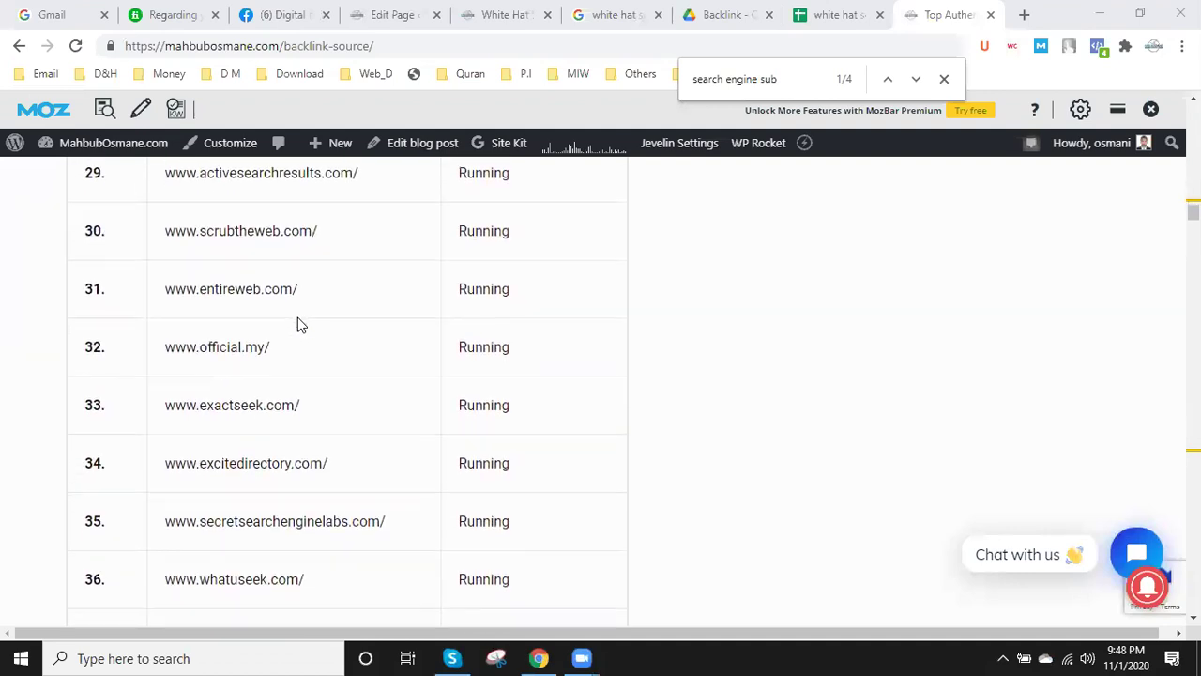
scroll(297, 324, "down", 12)
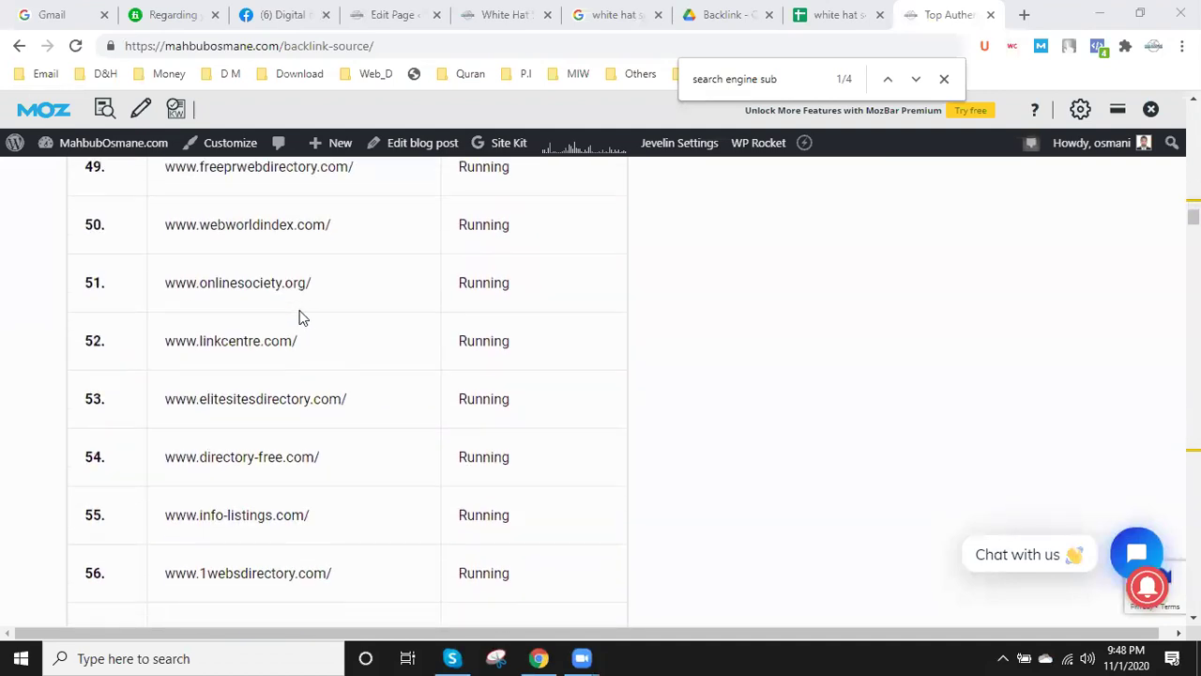
scroll(301, 319, "down", 17)
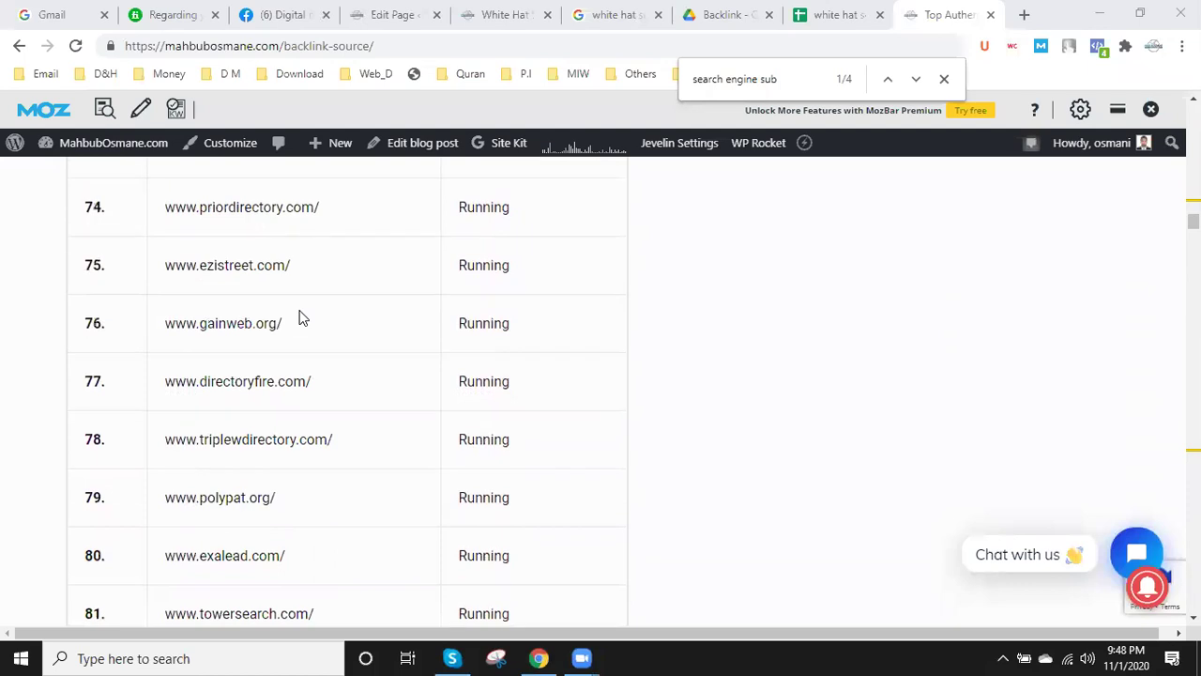
scroll(302, 318, "down", 20)
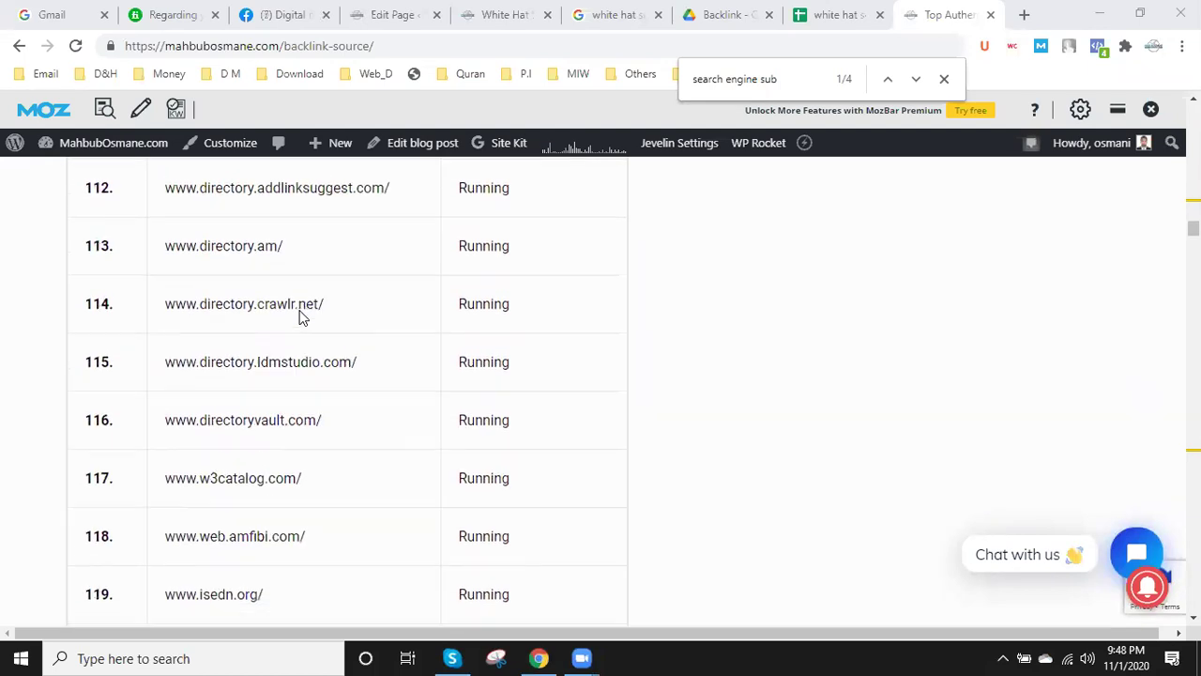
scroll(301, 317, "down", 8)
scroll(286, 312, "up", 2)
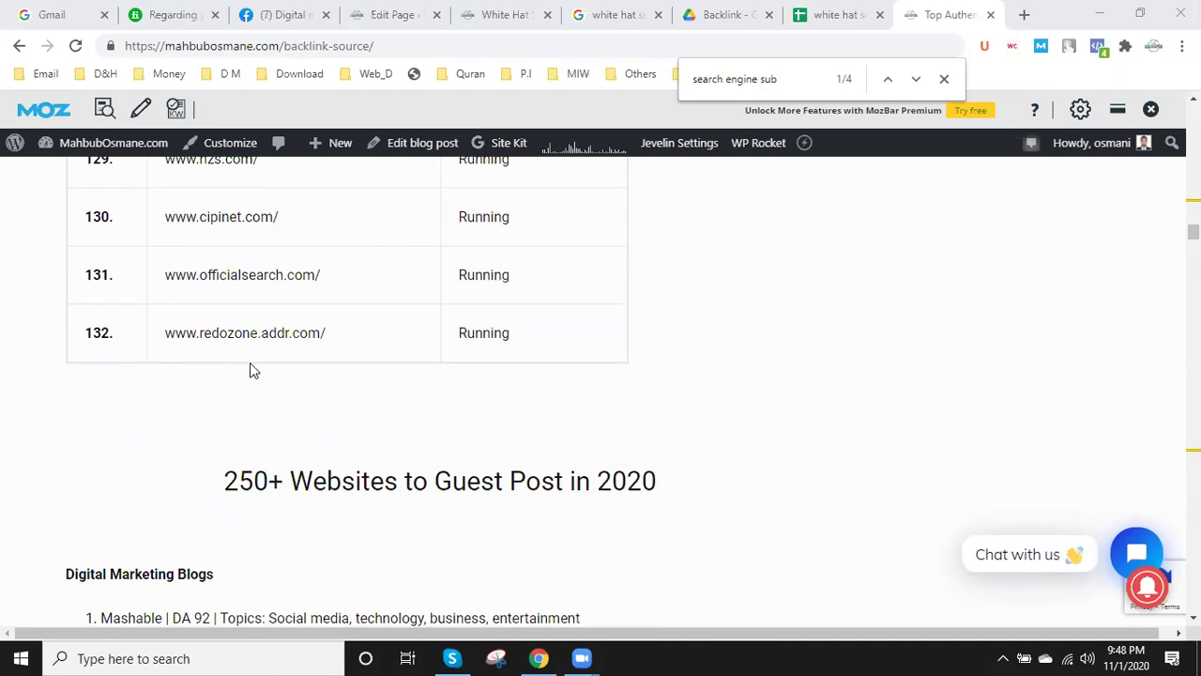
left_click_drag(330, 334, 165, 335)
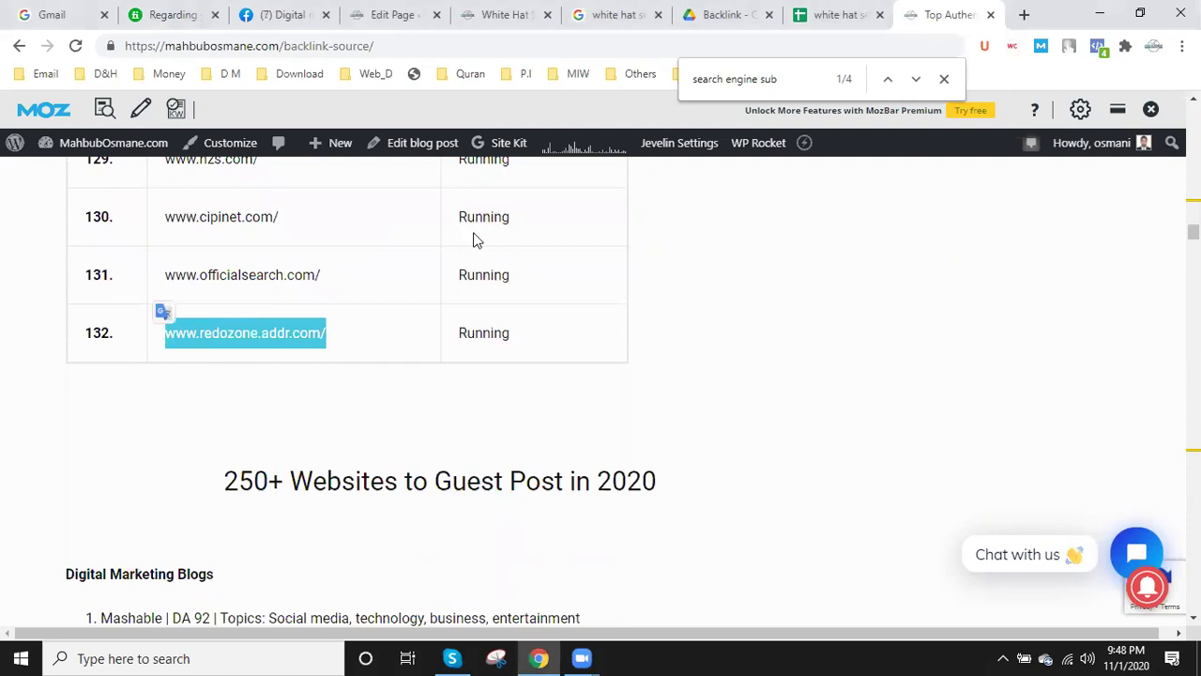
left_click(845, 14)
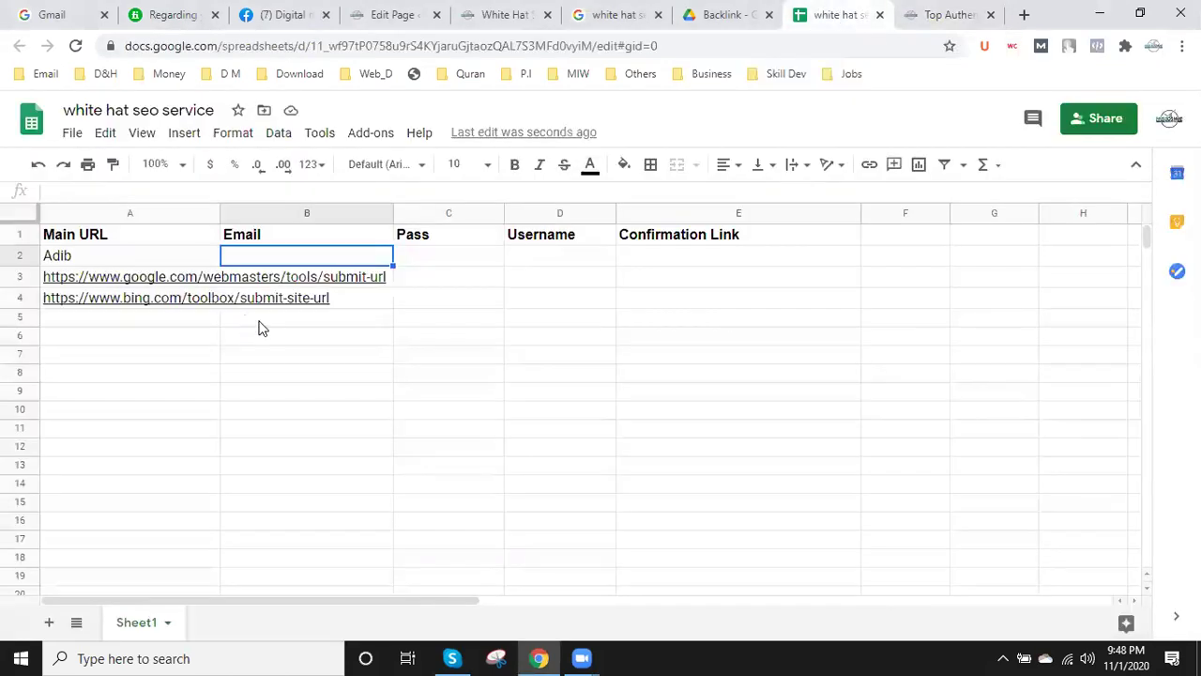
- Select cell A5, then check the web addresses of the backlink-source page and the spreadsheet
left_click(157, 319)
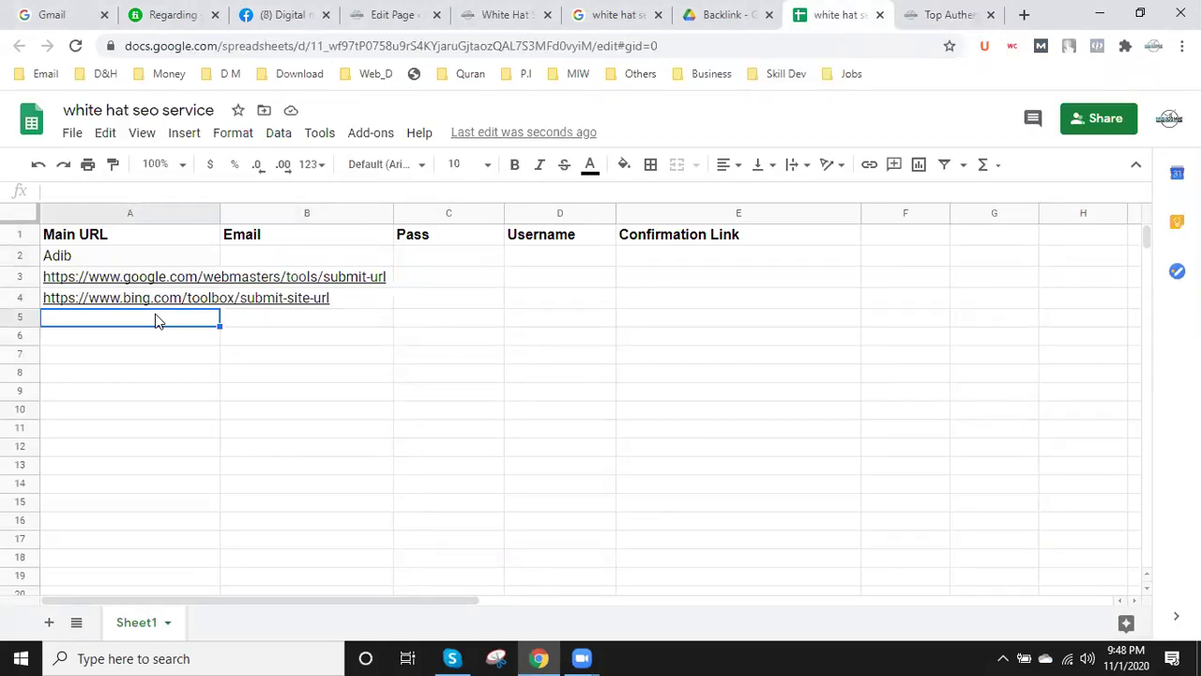
left_click(948, 14)
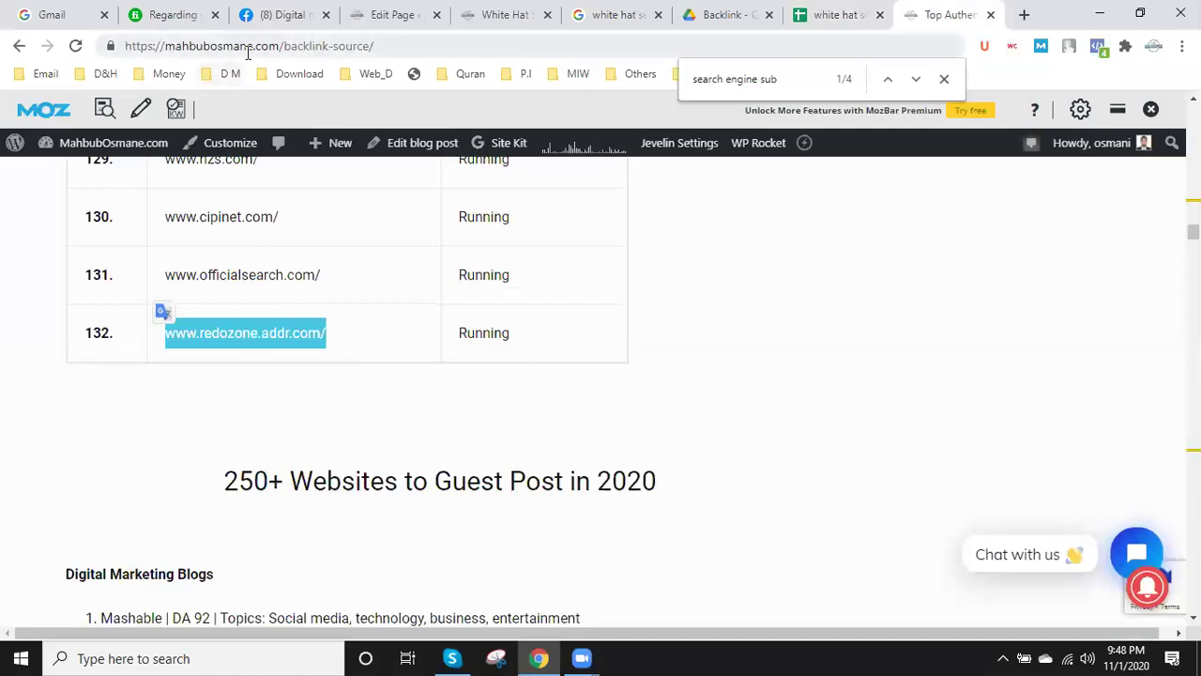
left_click(248, 47)
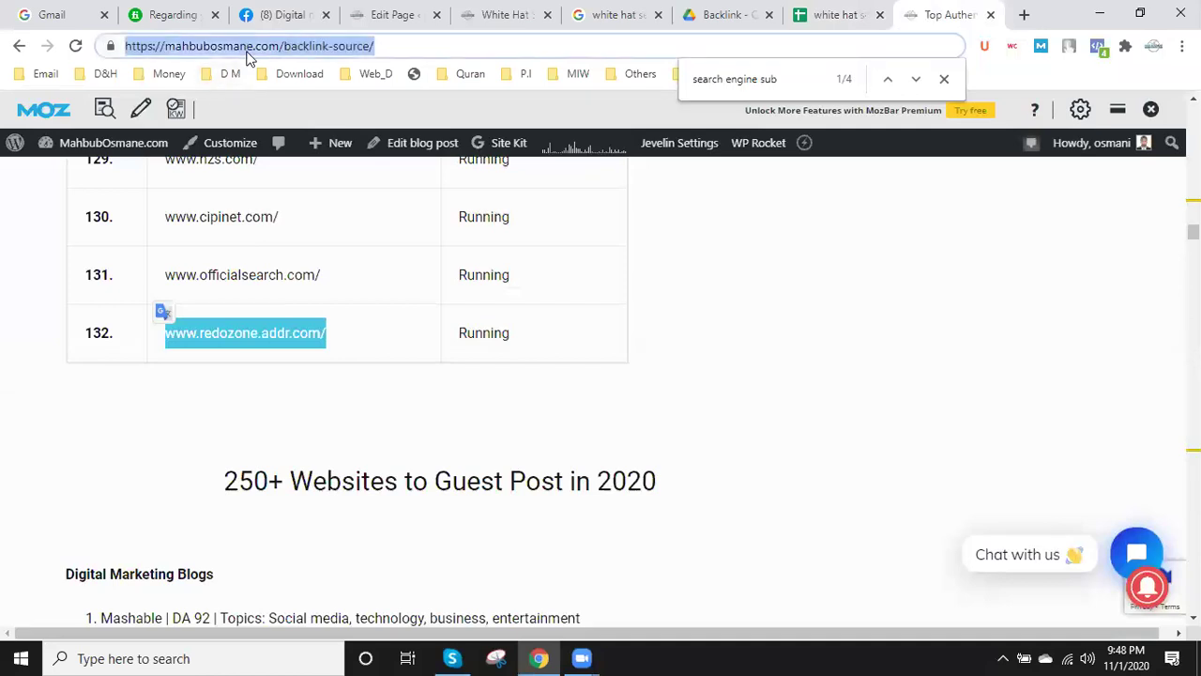
left_click(899, 656)
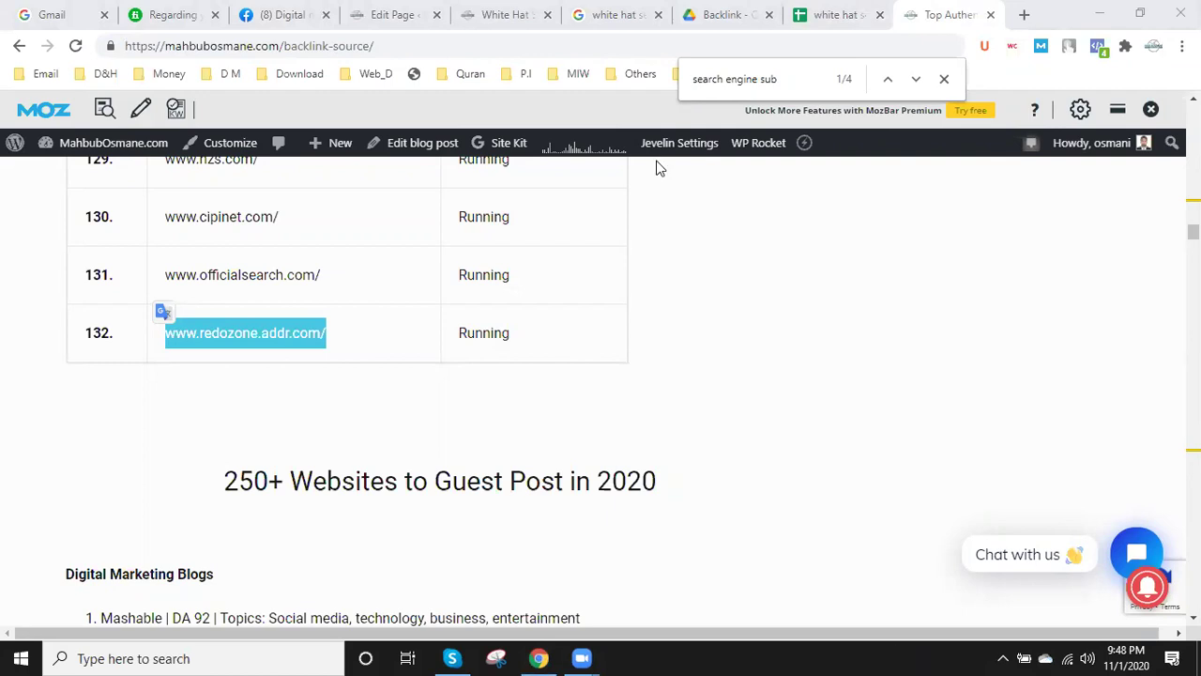
left_click(842, 14)
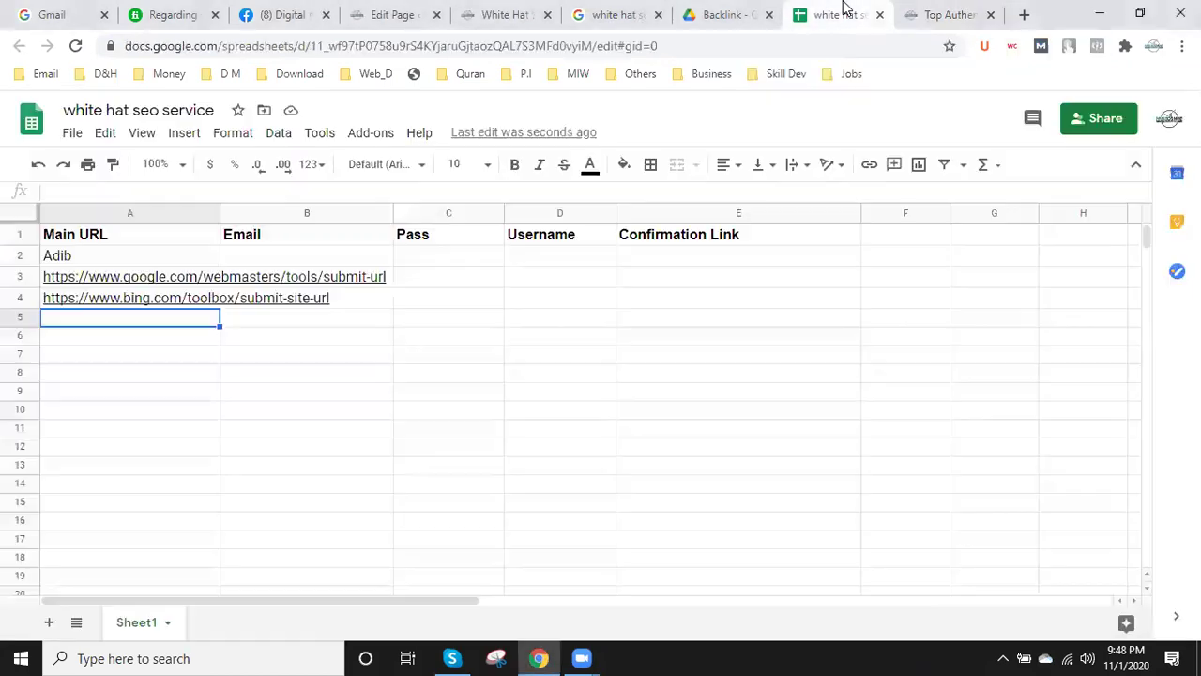
left_click(309, 46)
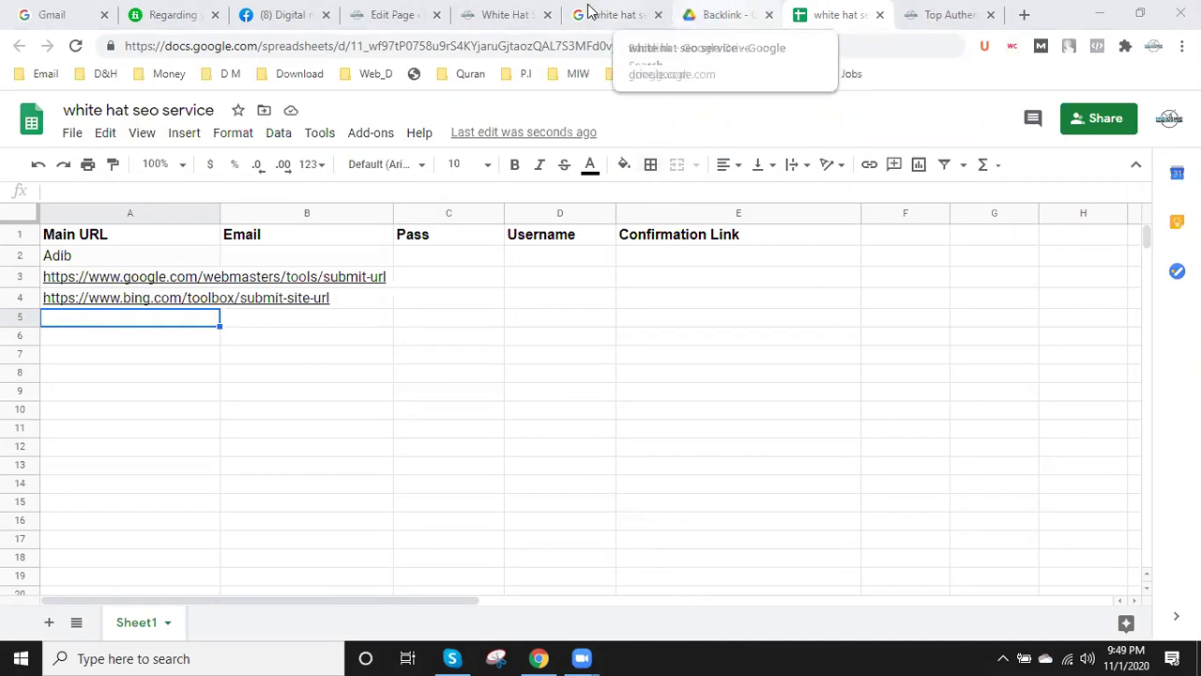
- Scroll the backlink-source page down to its Finance Blogs guest-post lists
left_click(505, 14)
left_click(943, 14)
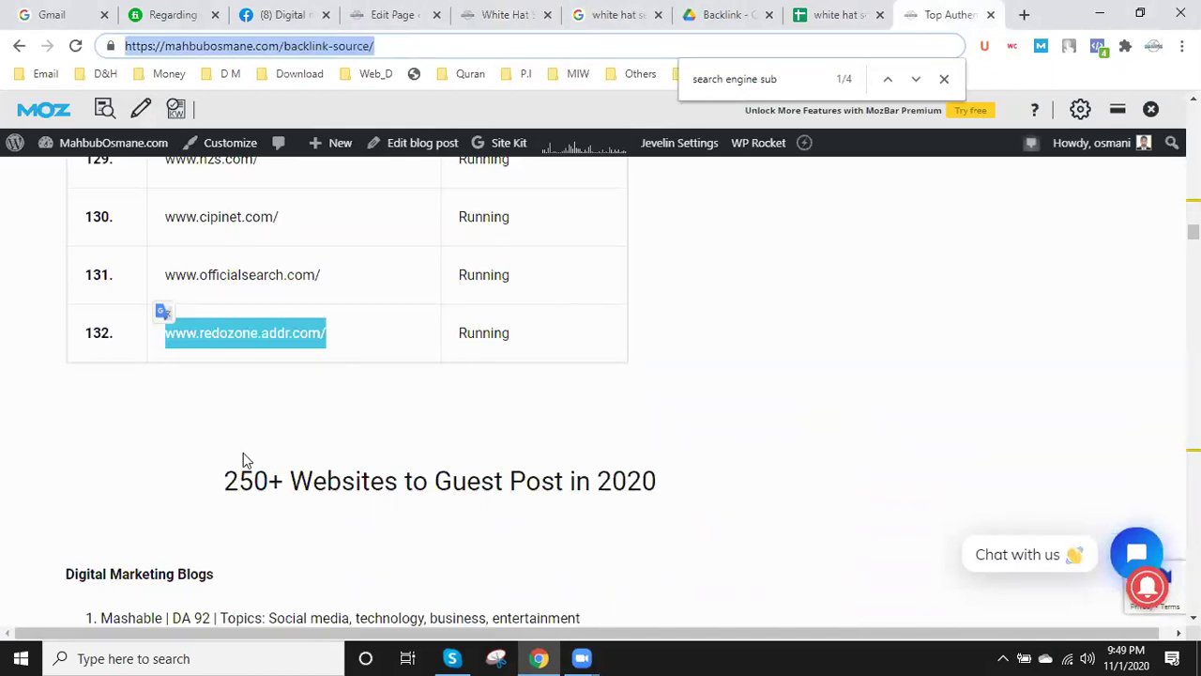
scroll(243, 460, "down", 1)
scroll(243, 460, "down", 18)
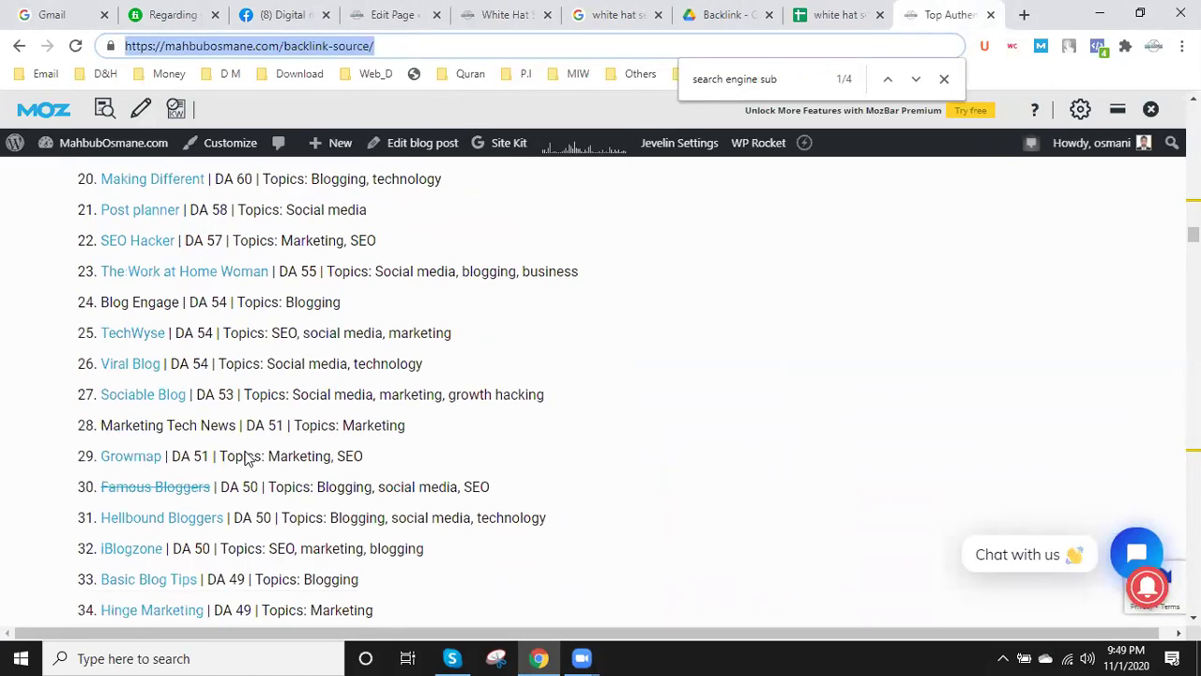
scroll(248, 450, "down", 8)
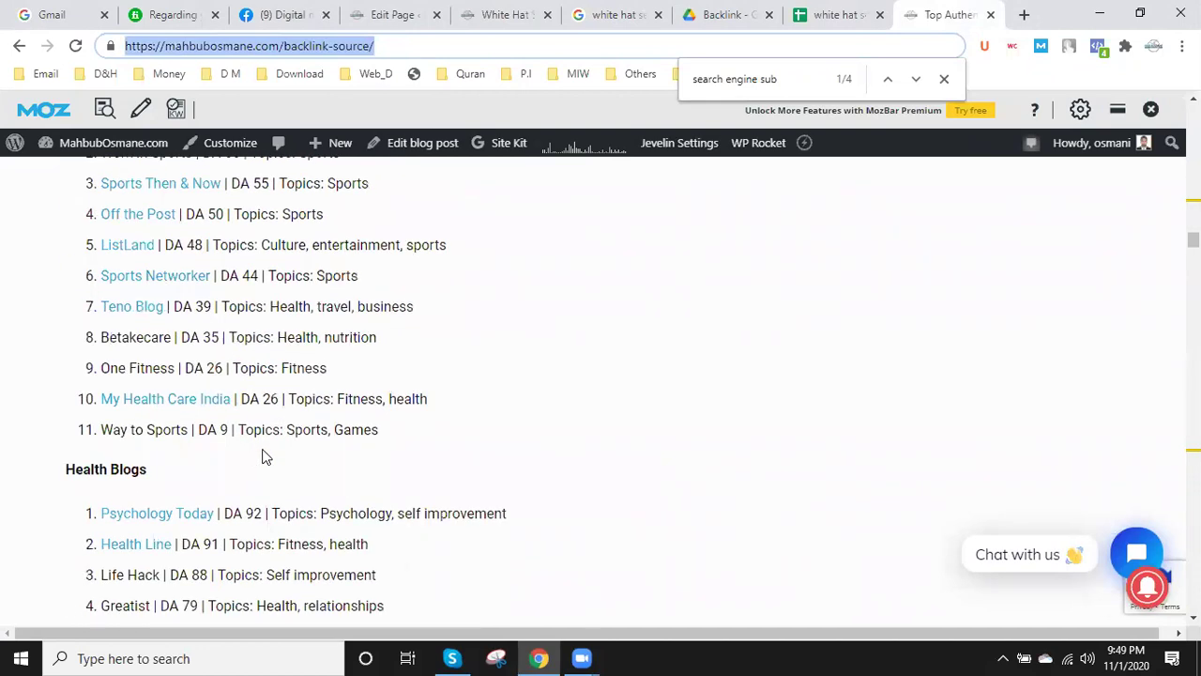
- Search the page for 'local' to reach the 150+ Local SEO Citation Sources section
key("ctrl+f")
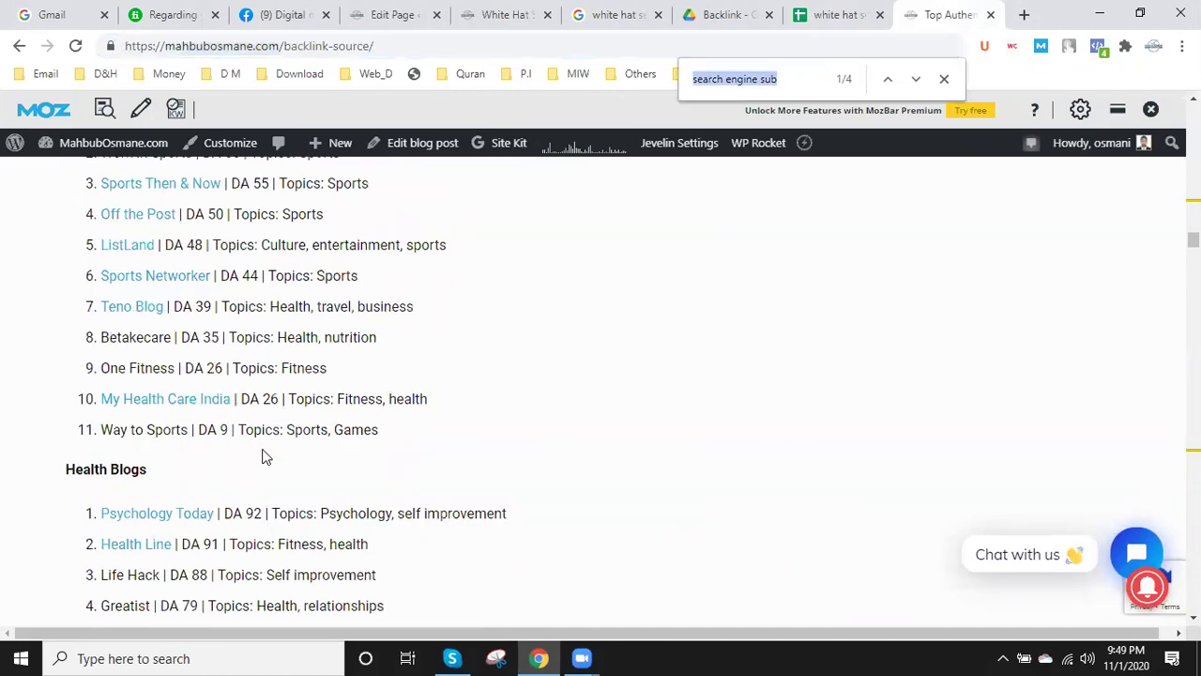
type("local")
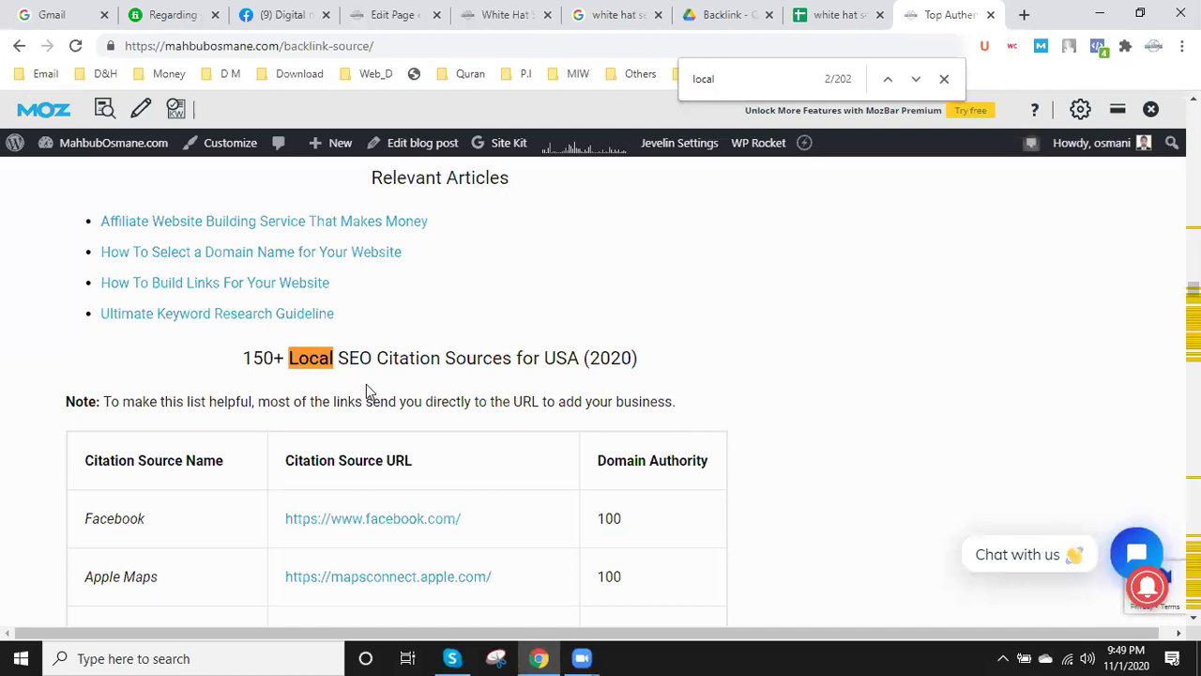
scroll(363, 384, "down", 1)
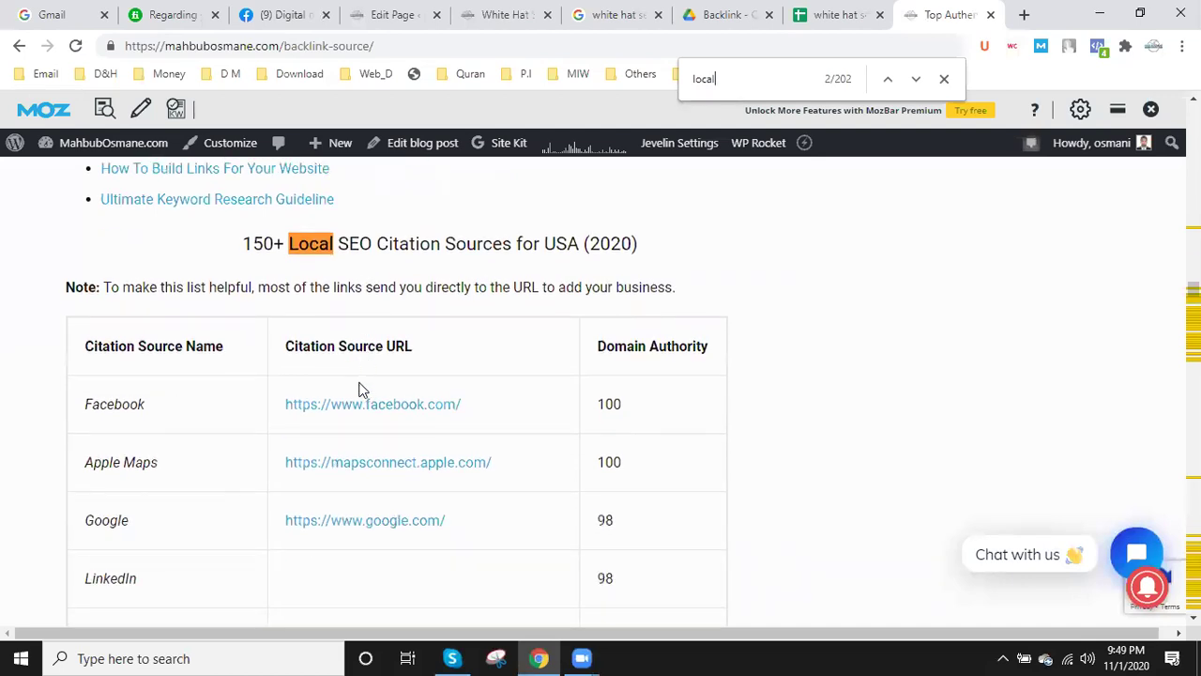
scroll(360, 387, "up", 1)
left_click_drag(243, 358, 581, 358)
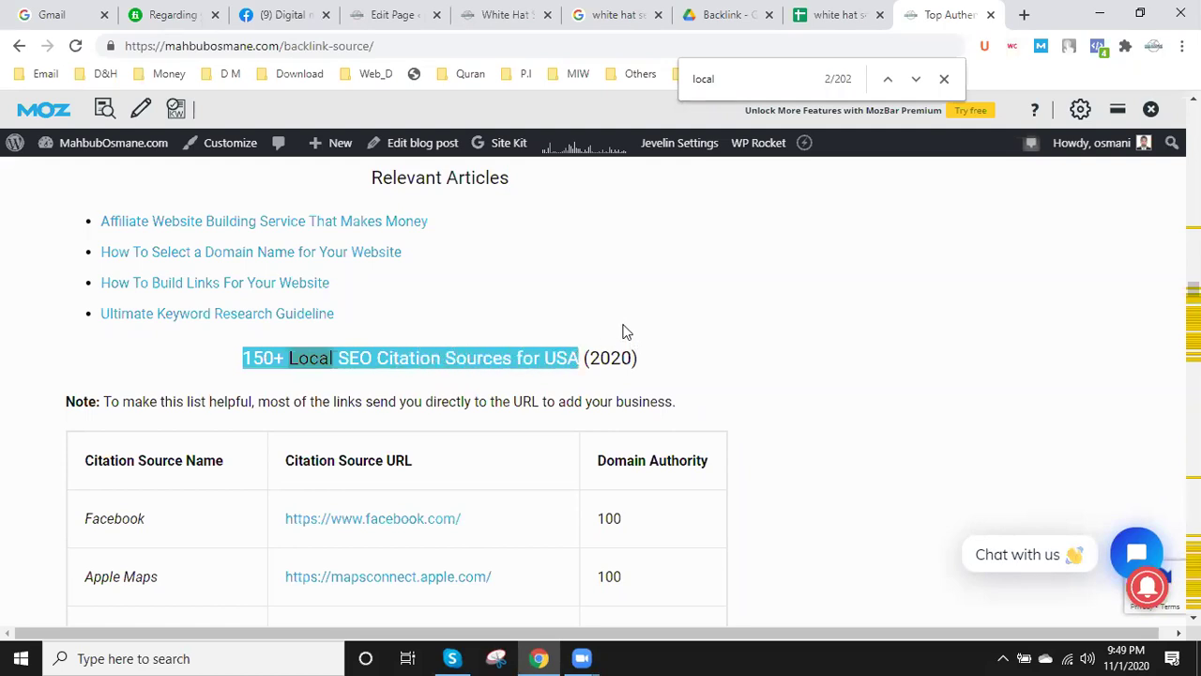
left_click(696, 309)
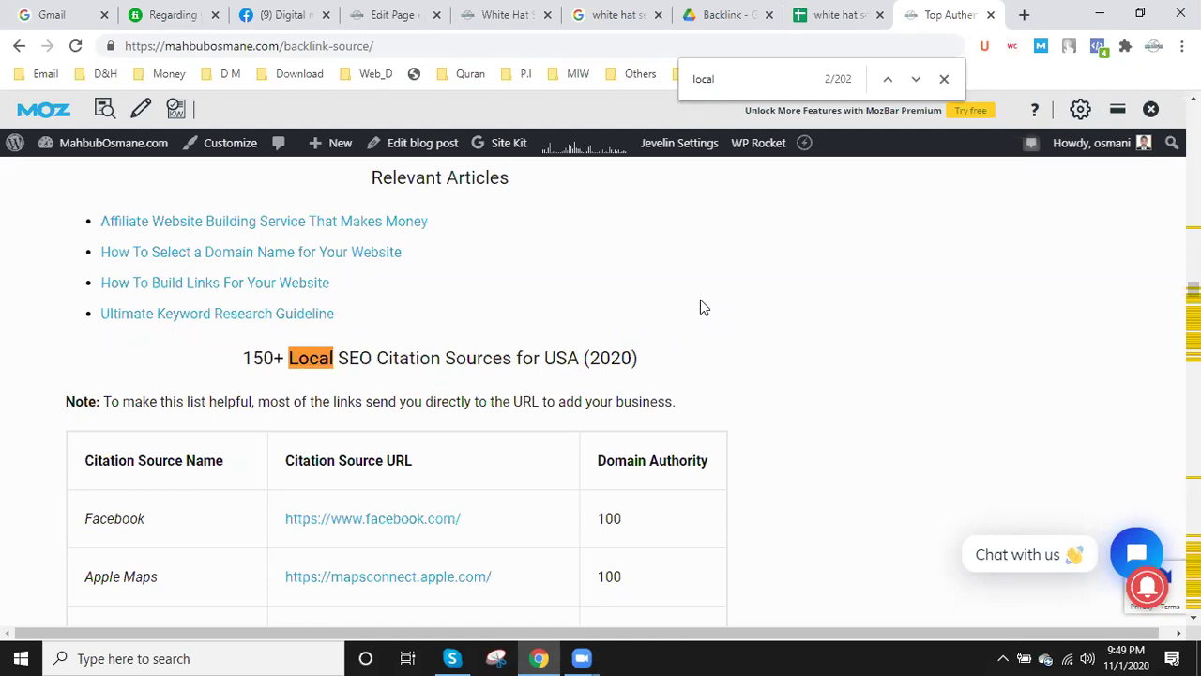
- Scroll down to the 'Top 50 local citation sites for the UK' table and its top entries
scroll(209, 499, "down", 1)
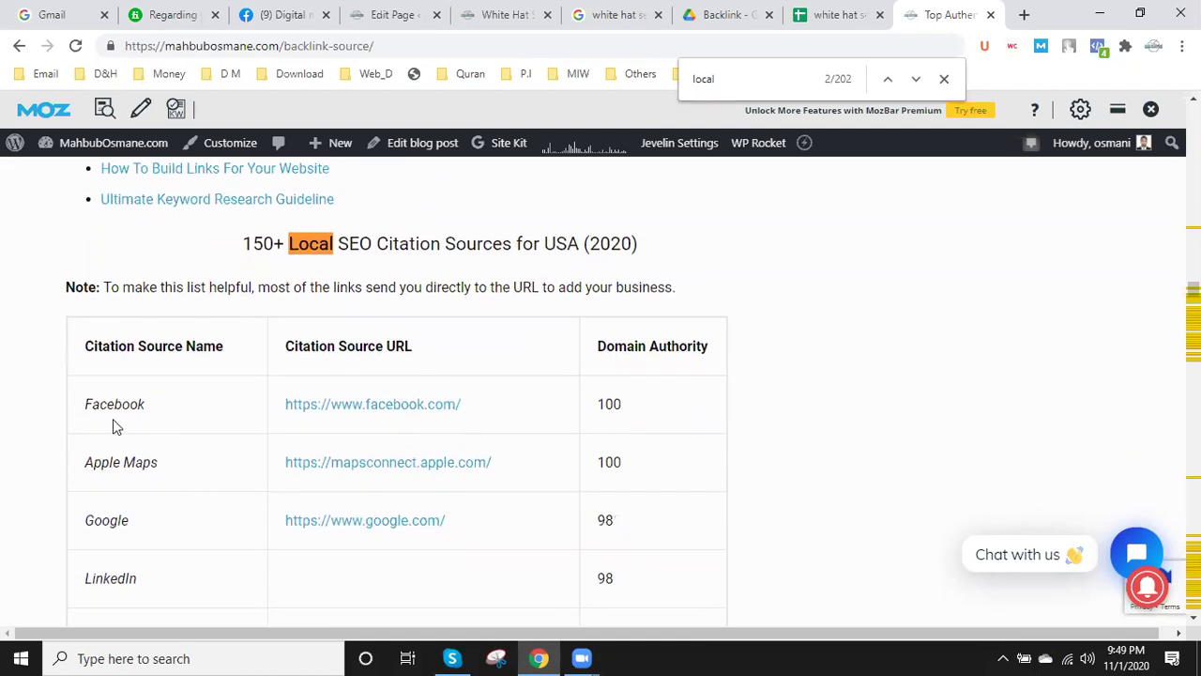
scroll(191, 451, "down", 1)
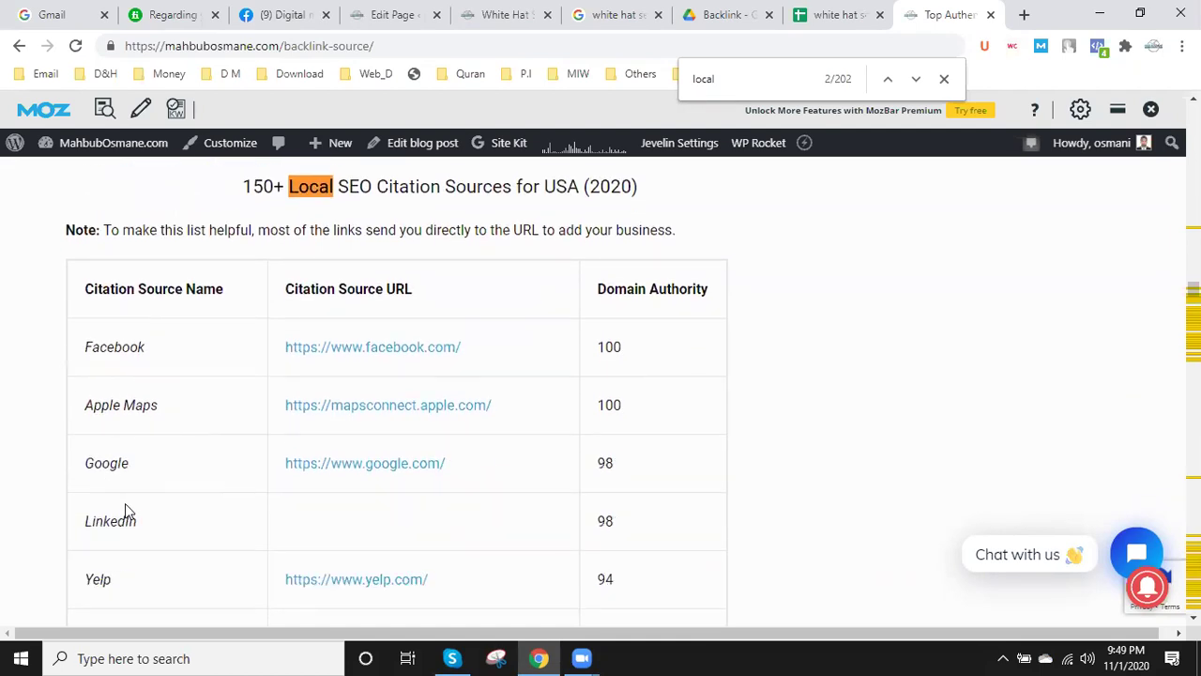
scroll(141, 510, "down", 1)
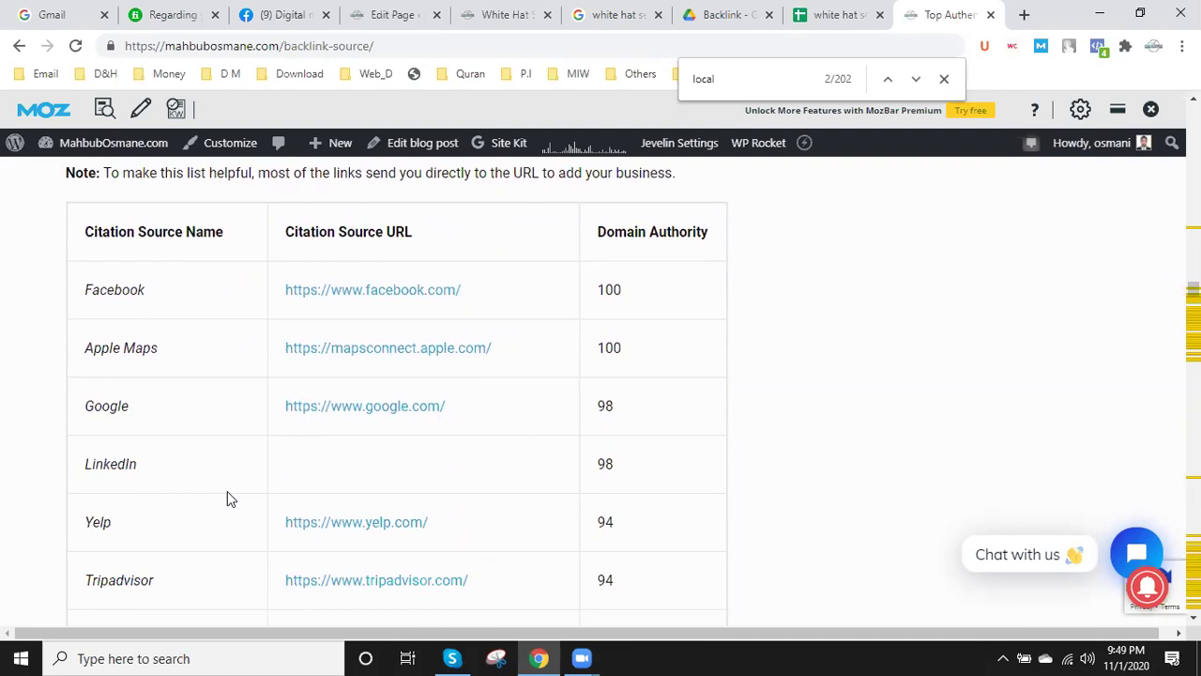
scroll(228, 498, "down", 1)
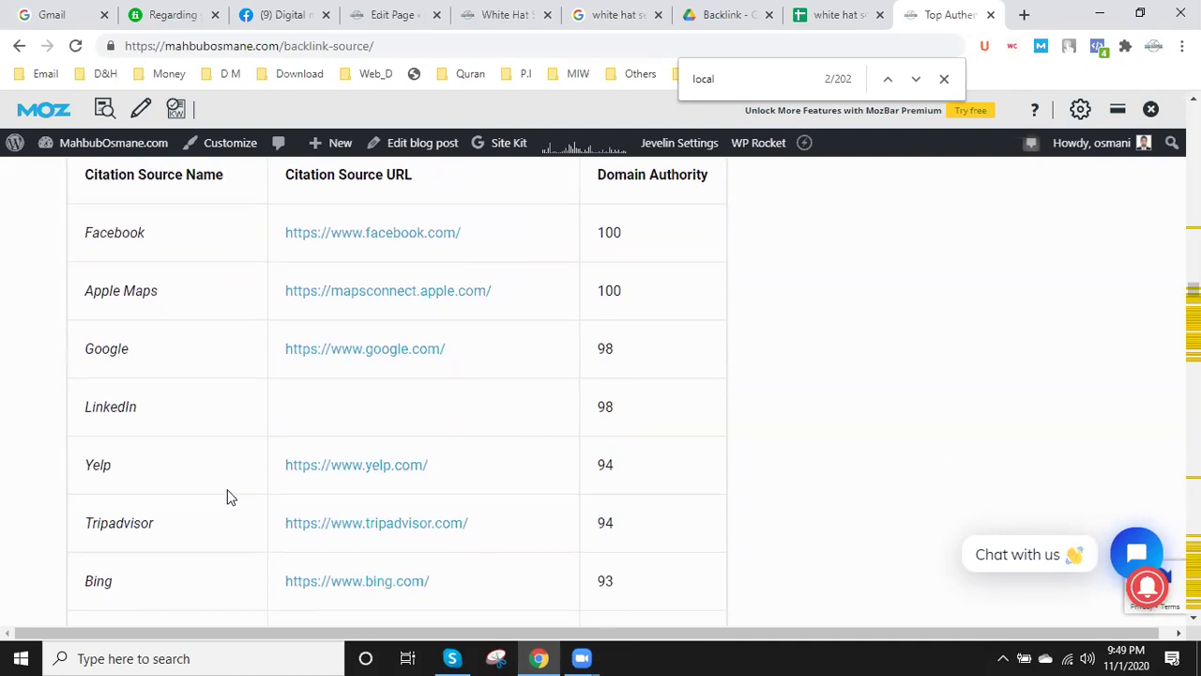
scroll(227, 498, "up", 1)
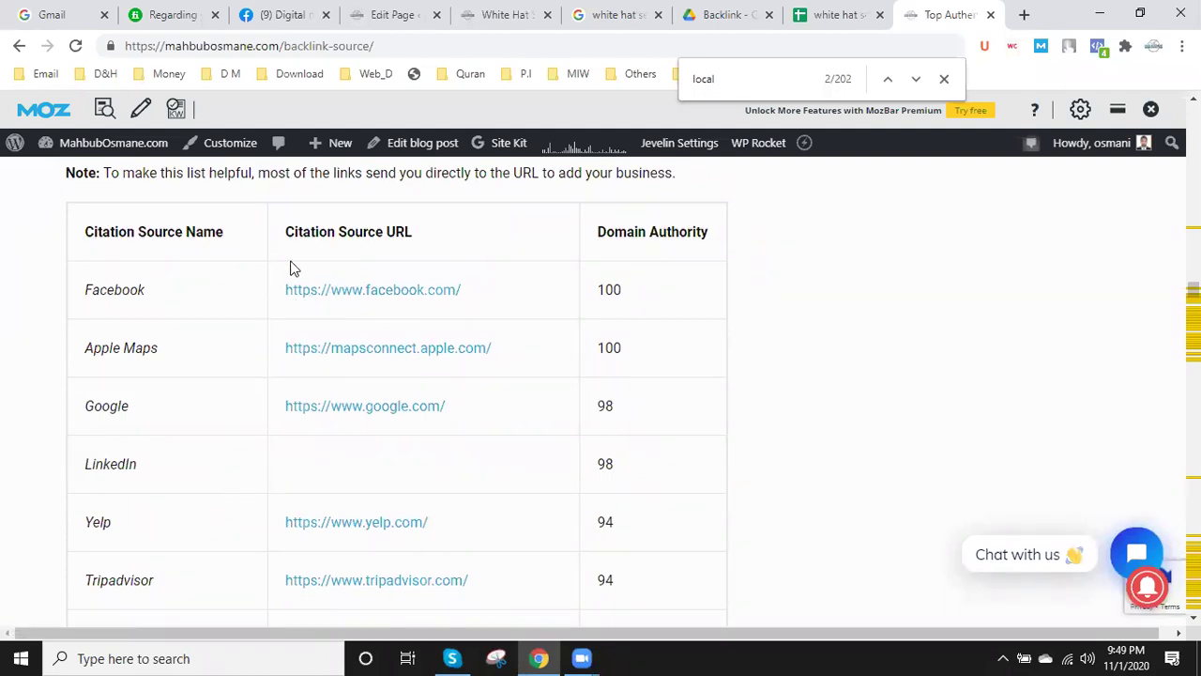
scroll(347, 436, "down", 10)
scroll(346, 470, "down", 18)
scroll(346, 469, "down", 18)
scroll(346, 469, "down", 18)
scroll(347, 470, "down", 18)
scroll(348, 469, "down", 18)
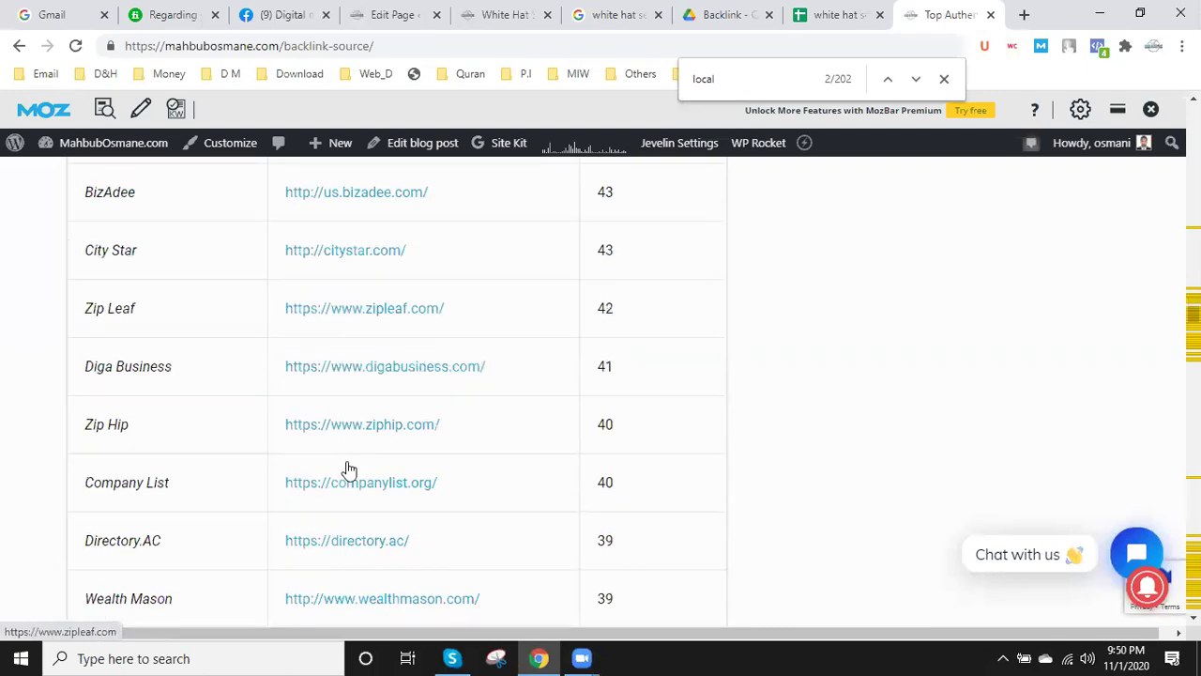
scroll(535, 484, "down", 15)
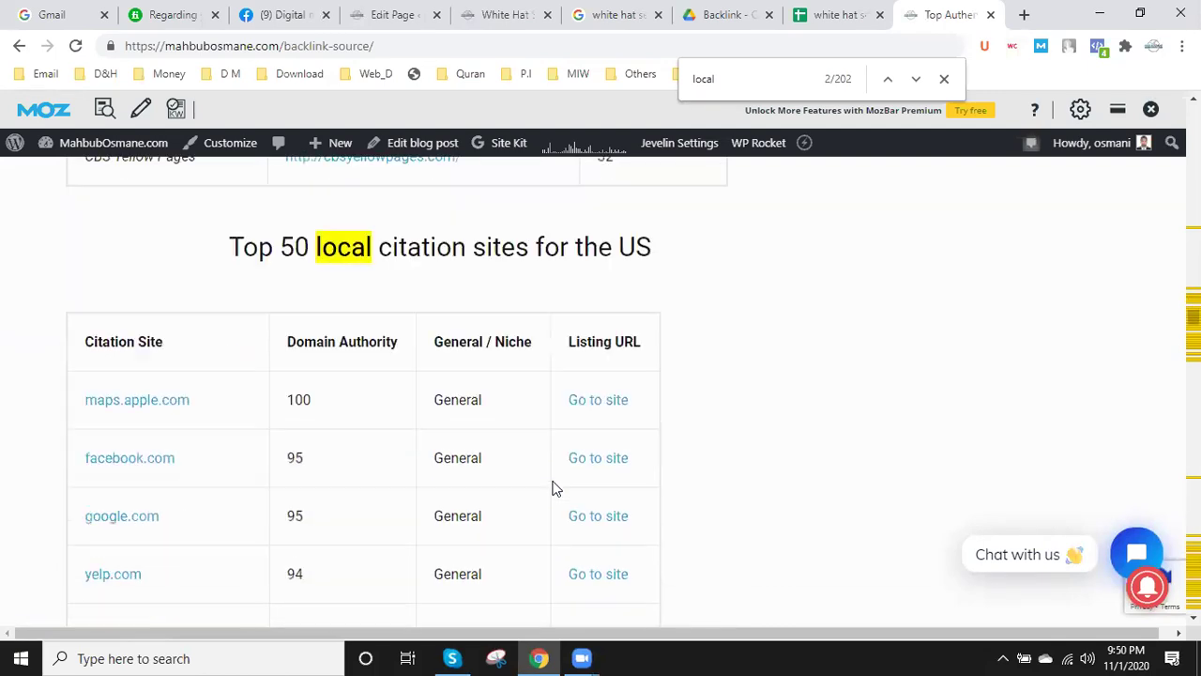
scroll(554, 488, "down", 1)
scroll(554, 488, "down", 18)
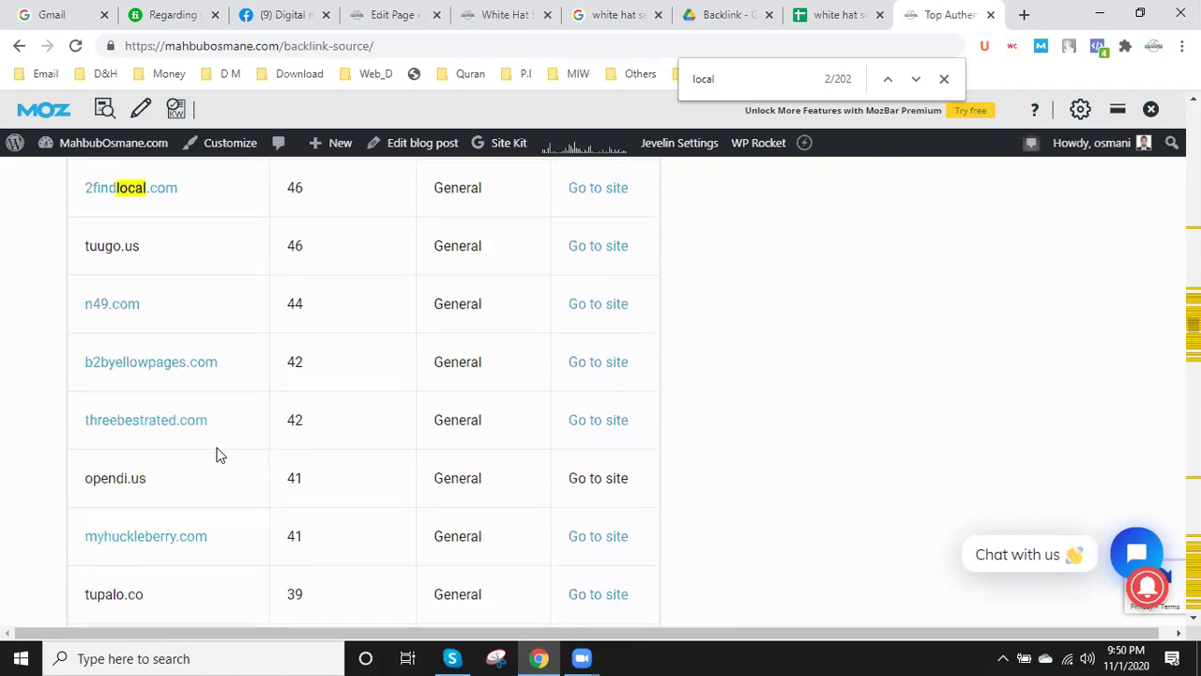
scroll(216, 455, "down", 3)
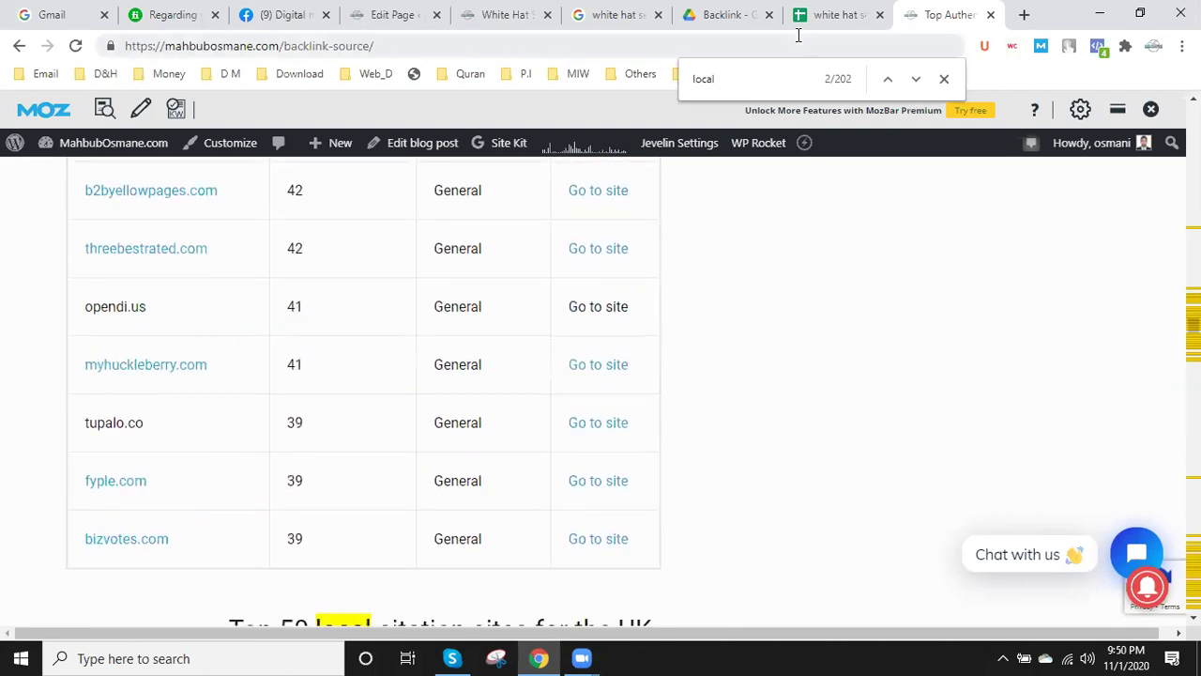
scroll(373, 445, "down", 5)
scroll(371, 436, "up", 1)
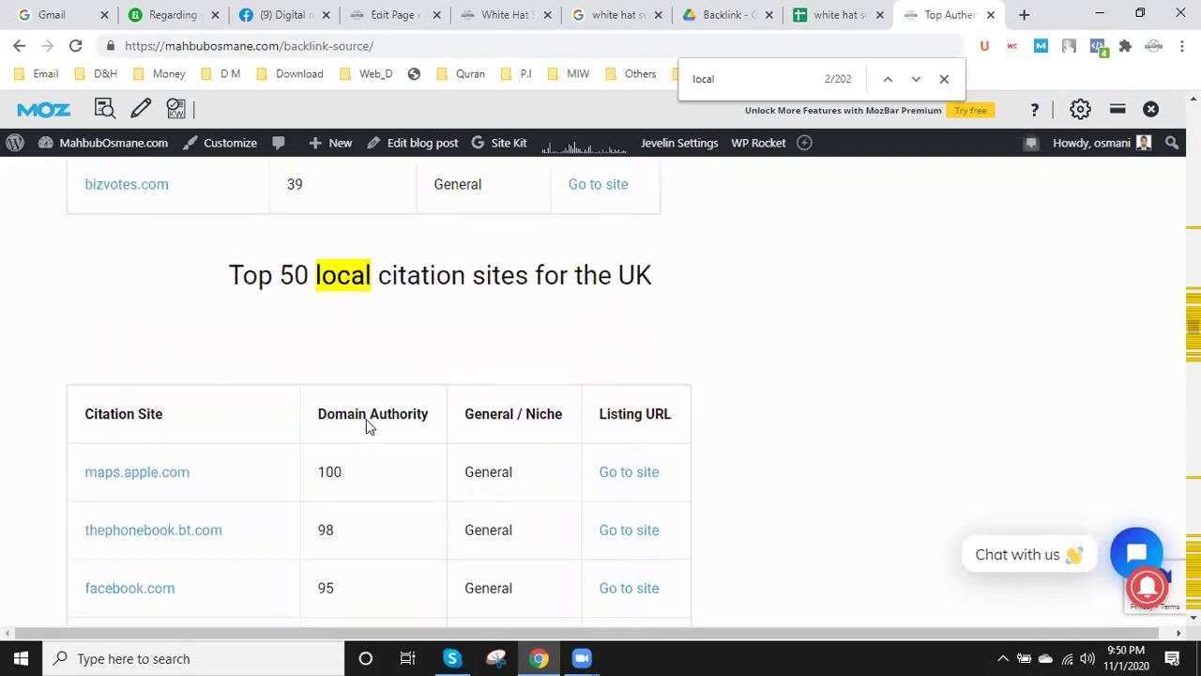
scroll(563, 421, "down", 4)
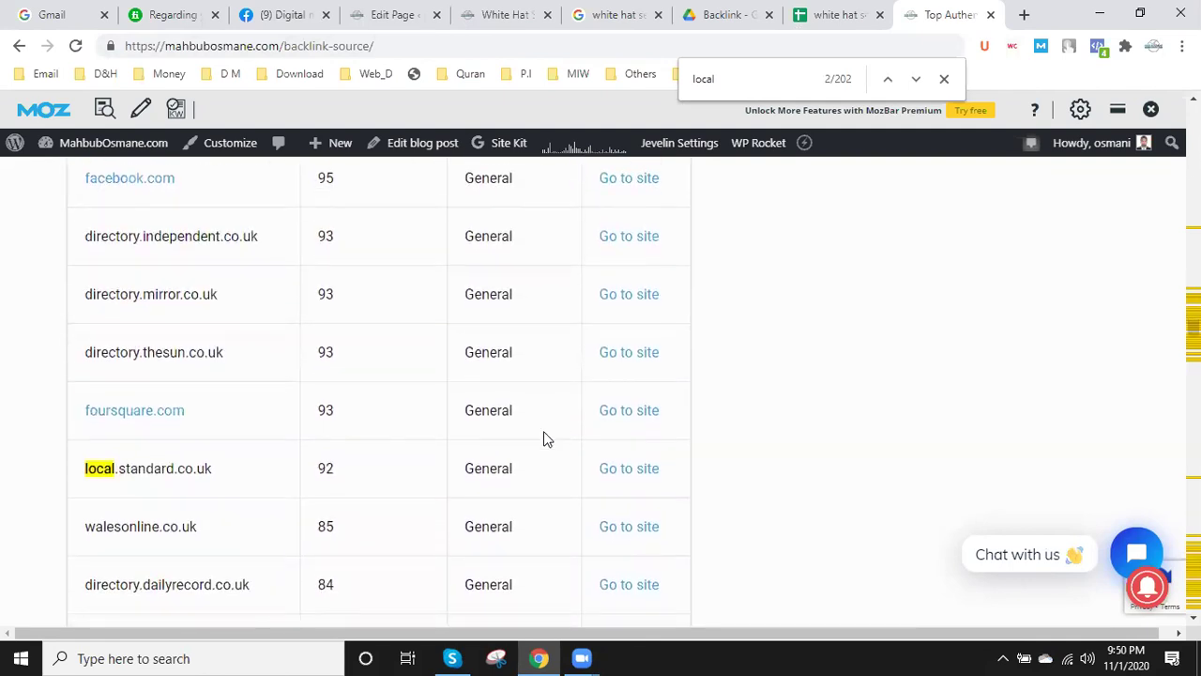
left_click(847, 10)
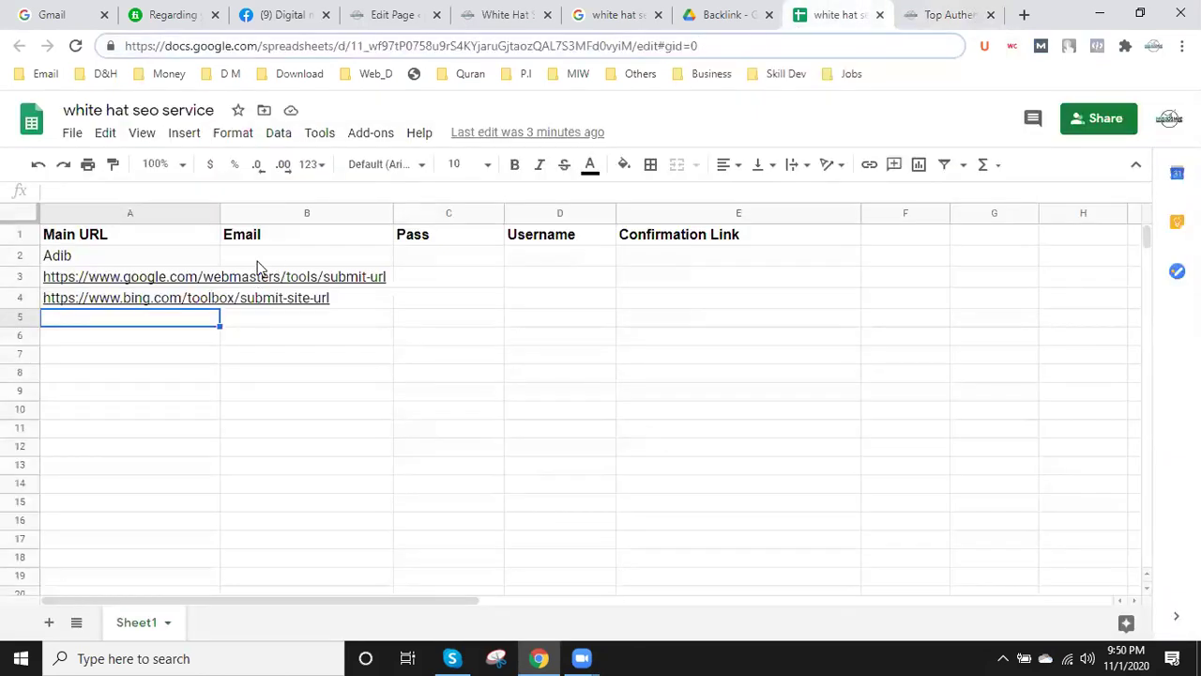
- Select the Main URL column A and scroll down to review the existing URLs
left_click(161, 212)
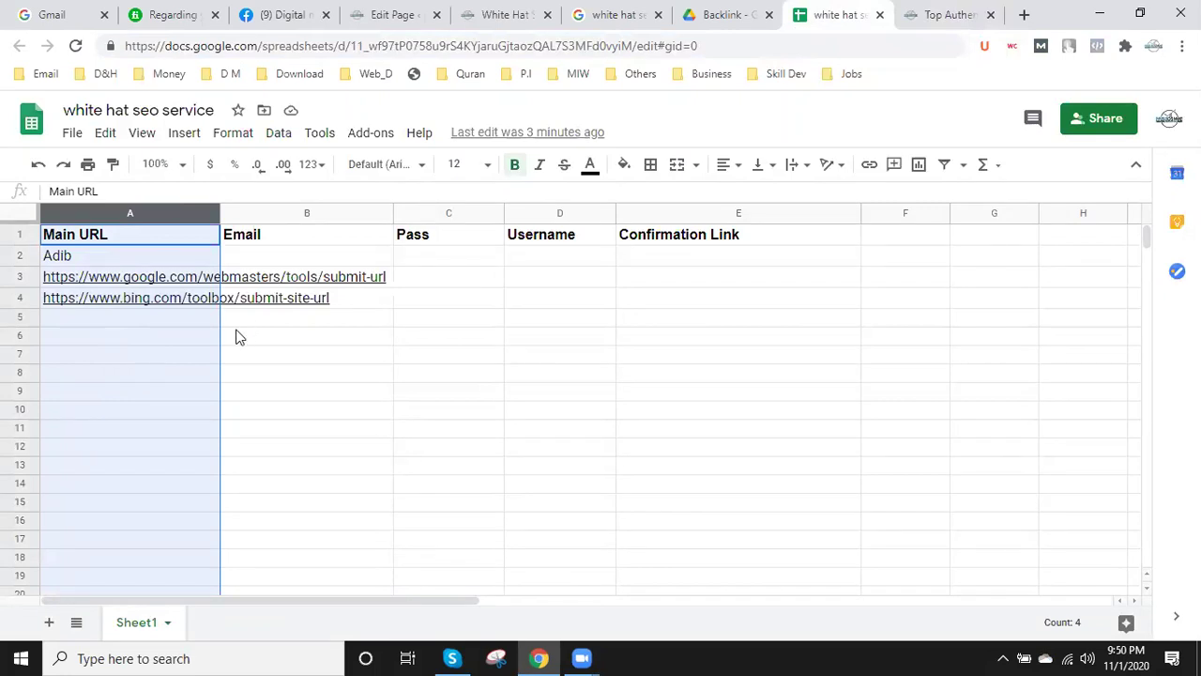
scroll(122, 494, "down", 4)
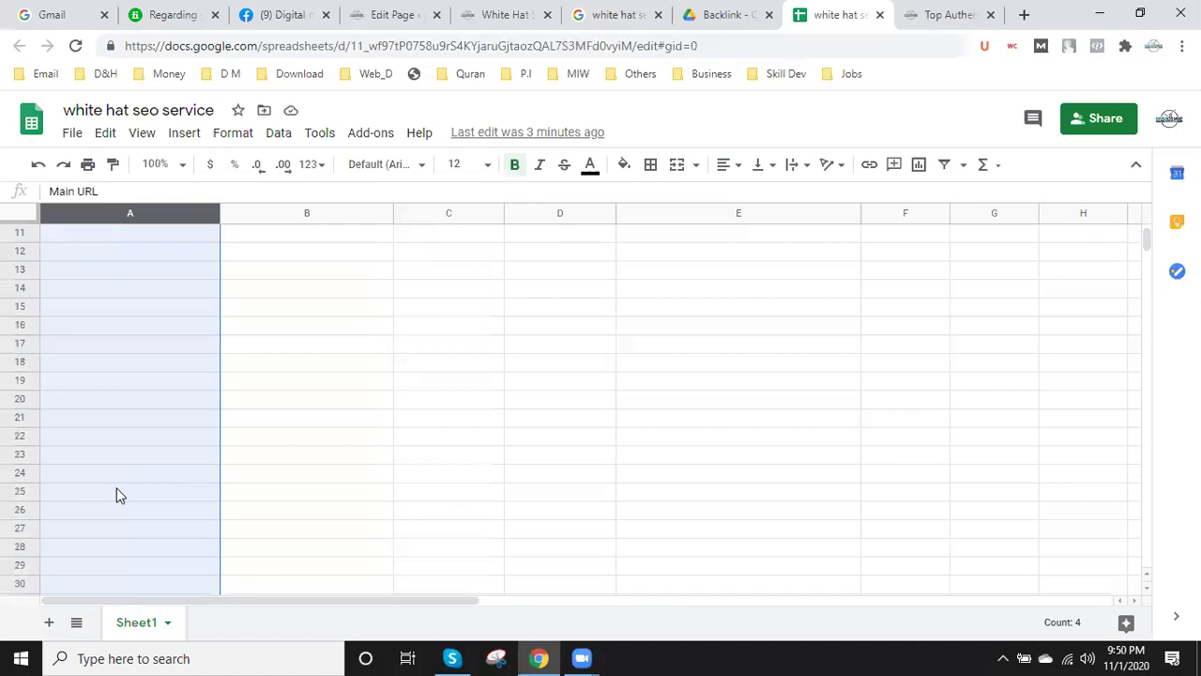
- Search the backlink-source page for 'search engine su' to reach the 145+ submission site list
left_click(927, 9)
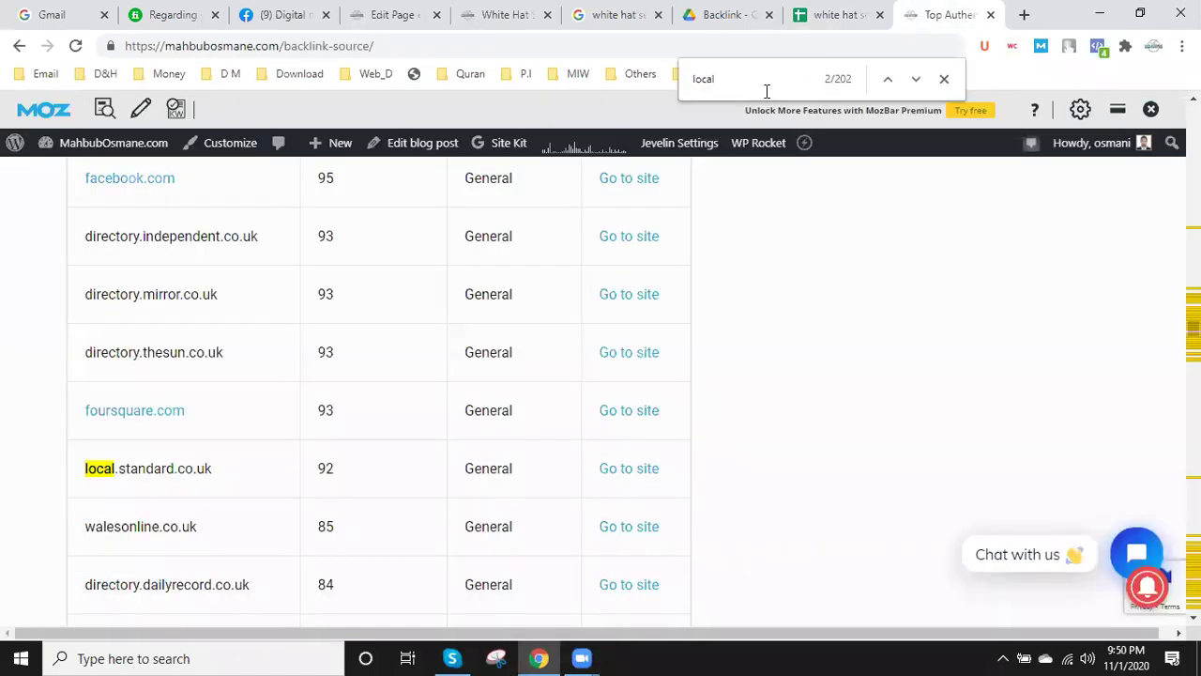
scroll(357, 394, "down", 1)
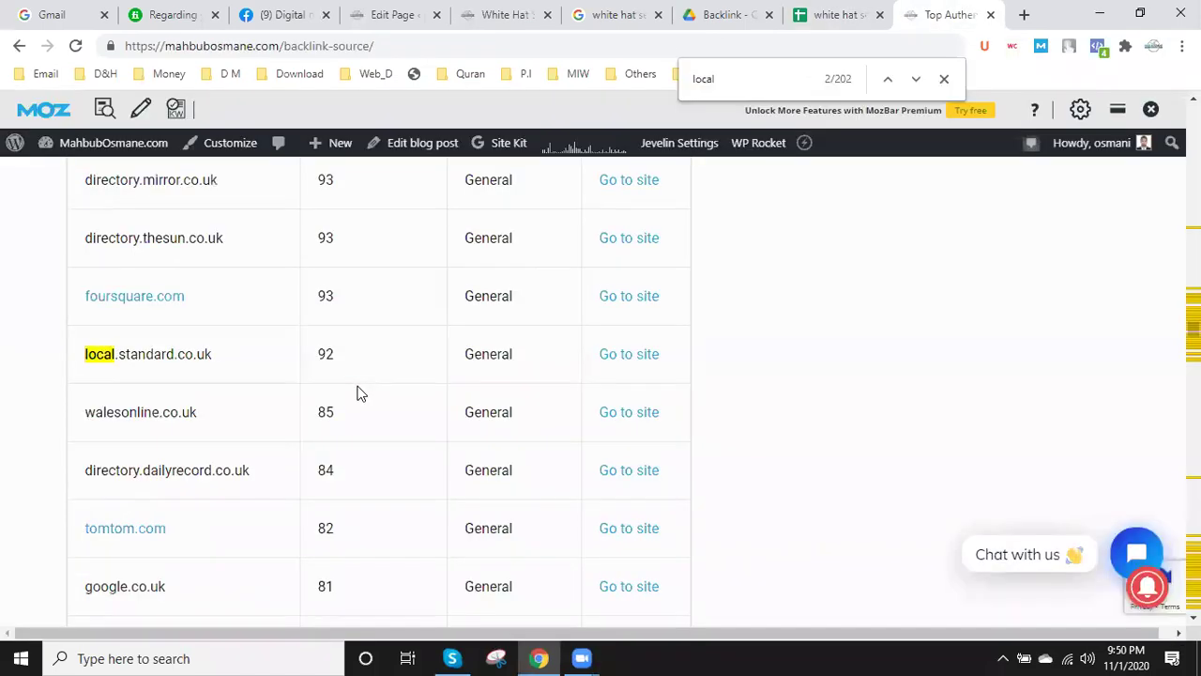
scroll(156, 478, "down", 1)
scroll(168, 480, "down", 4)
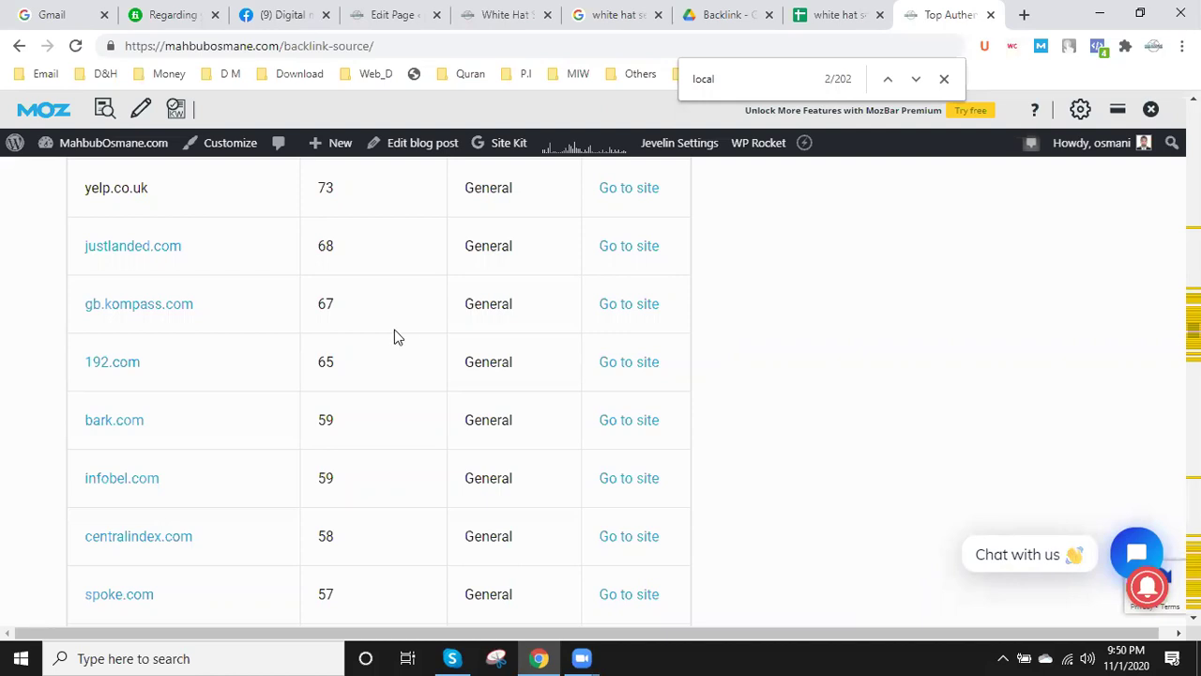
scroll(247, 450, "down", 10)
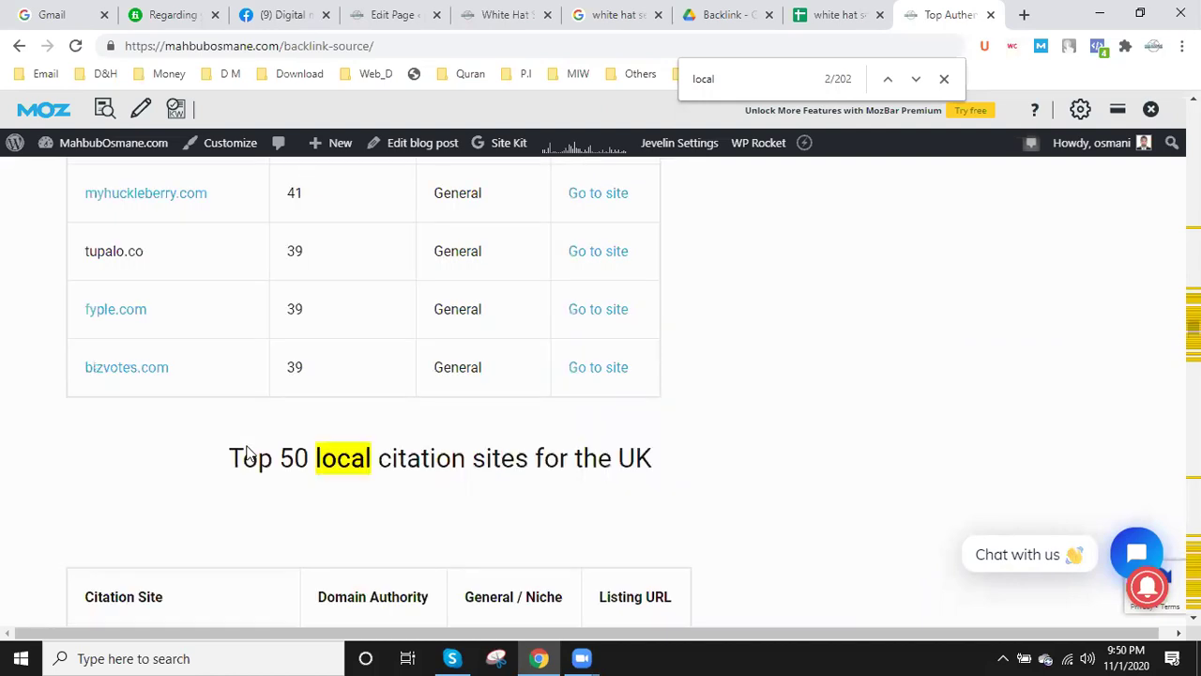
scroll(247, 454, "up", 12)
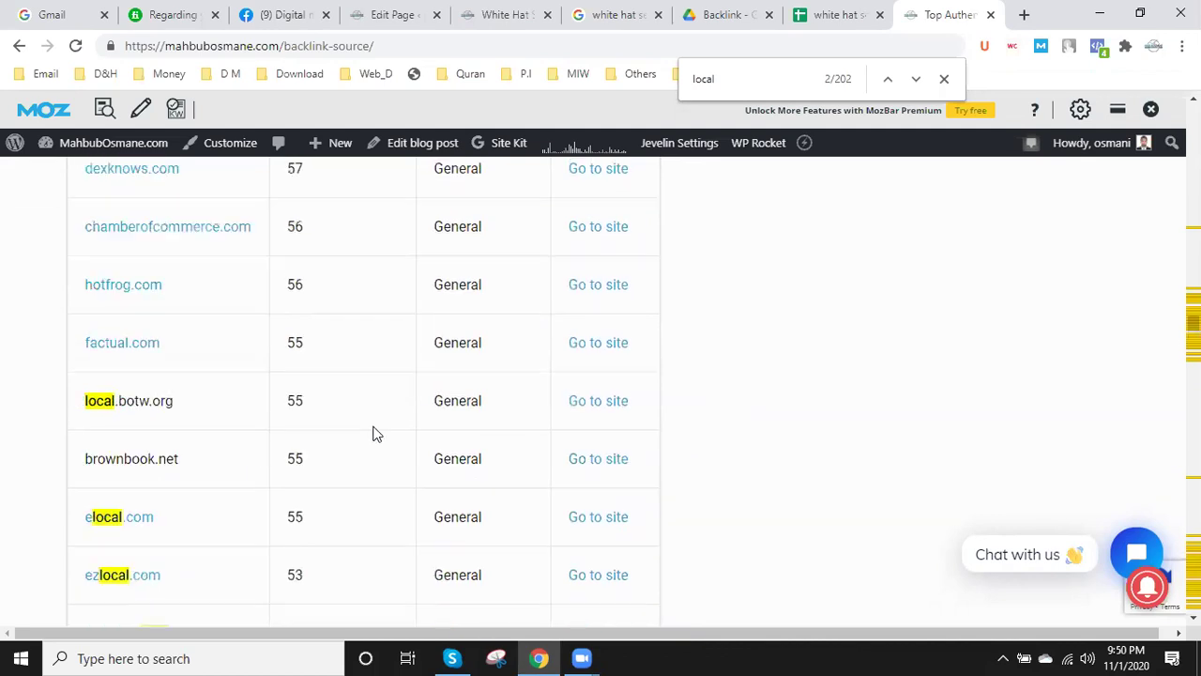
scroll(807, 166, "up", 4)
left_click_drag(722, 77, 676, 73)
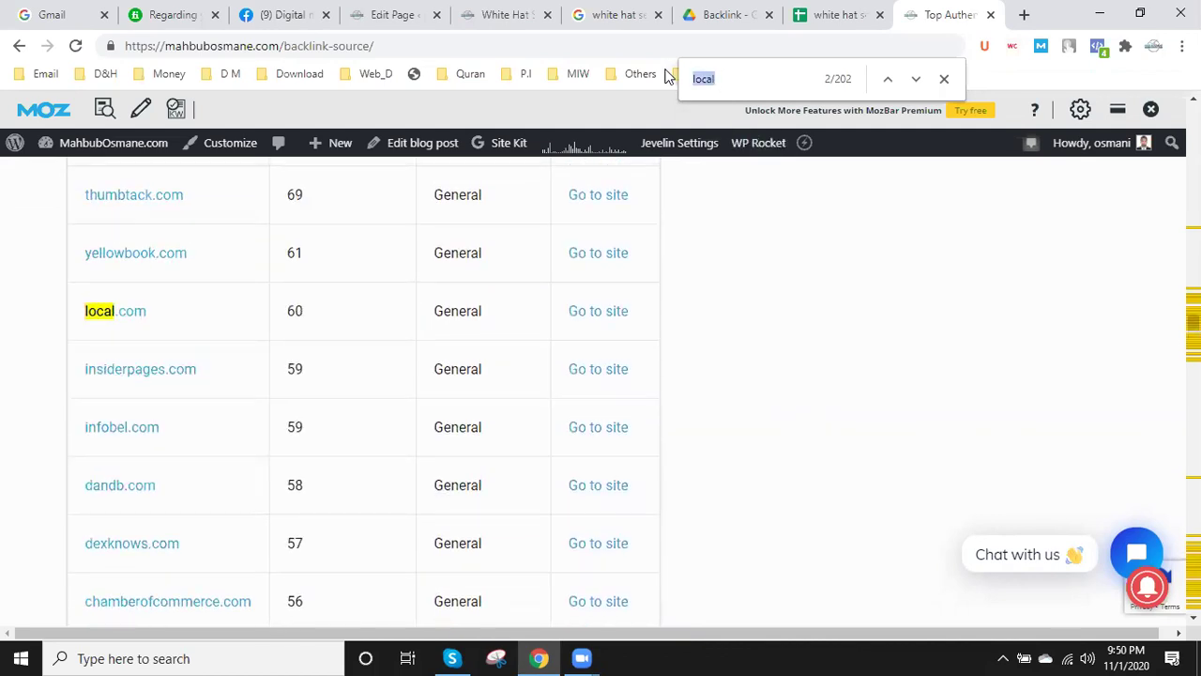
type("sea")
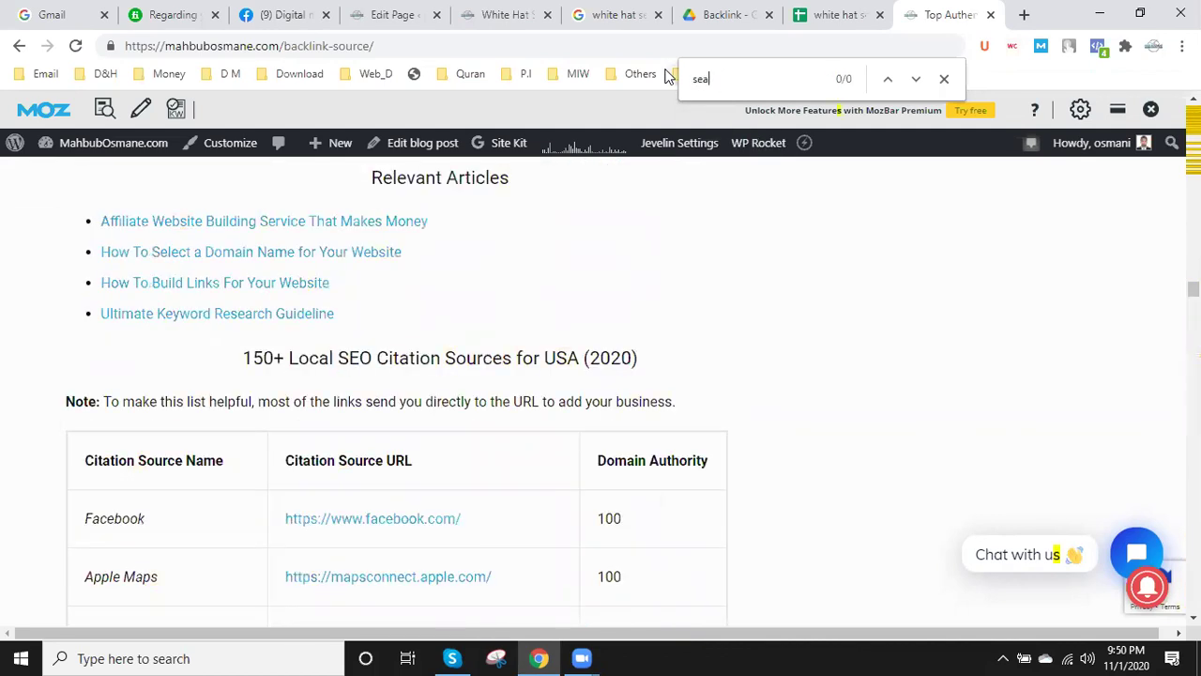
type("rch e")
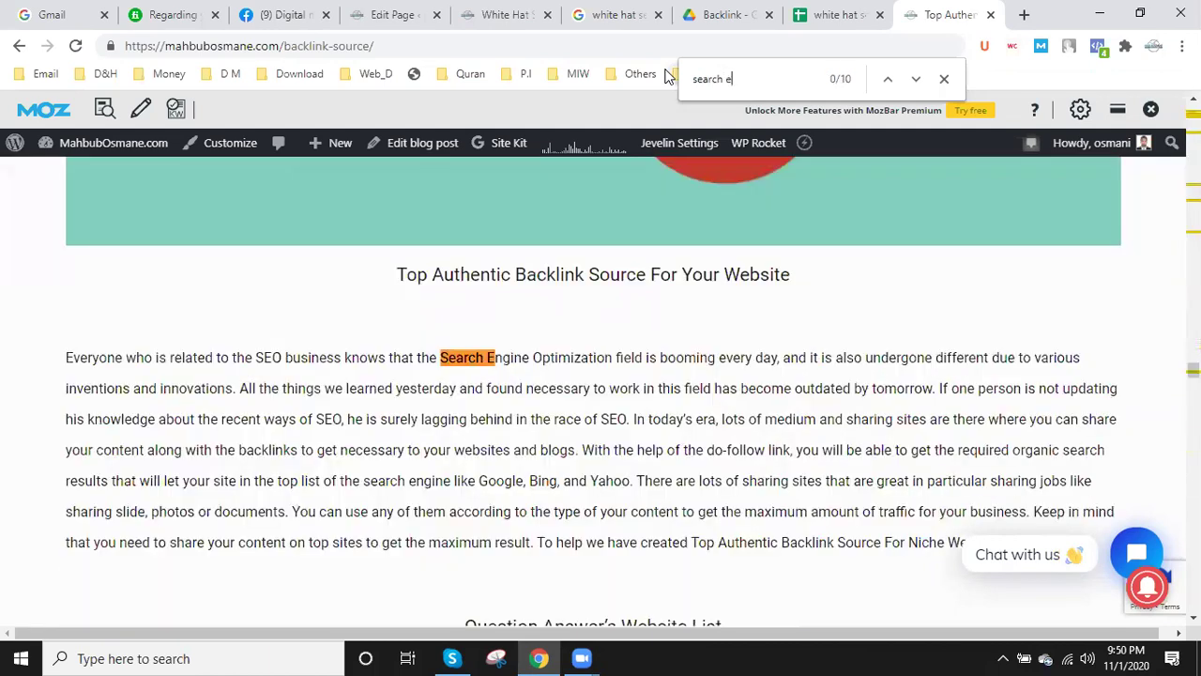
type("ngine")
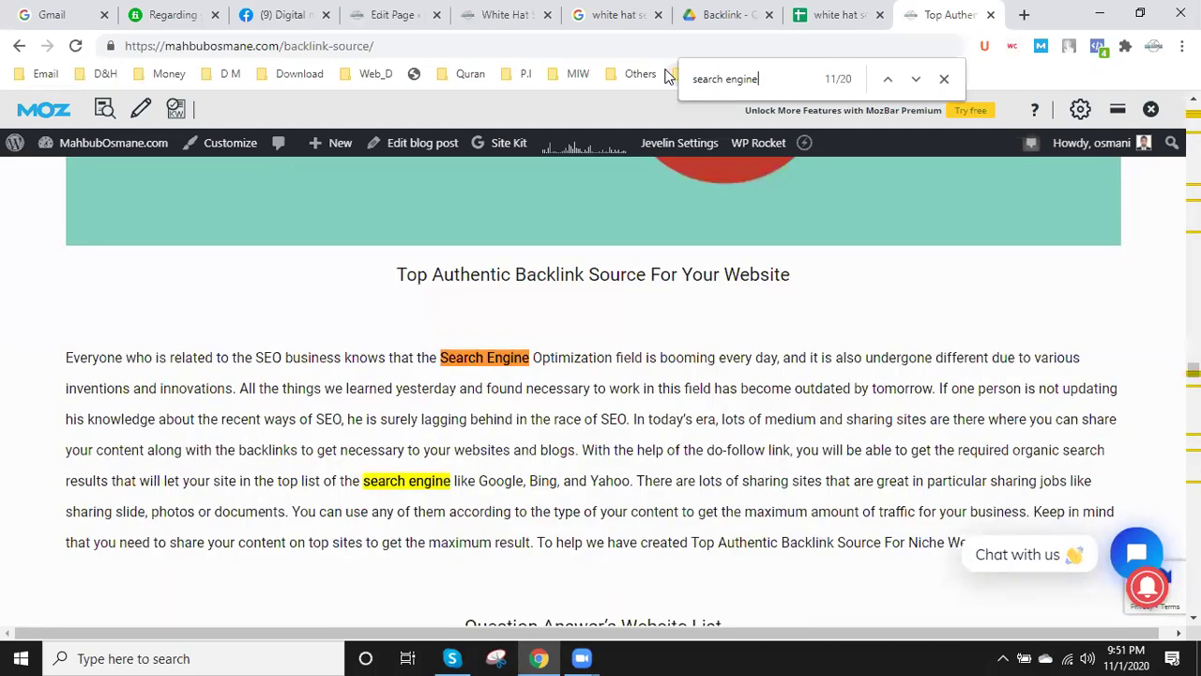
type(" su")
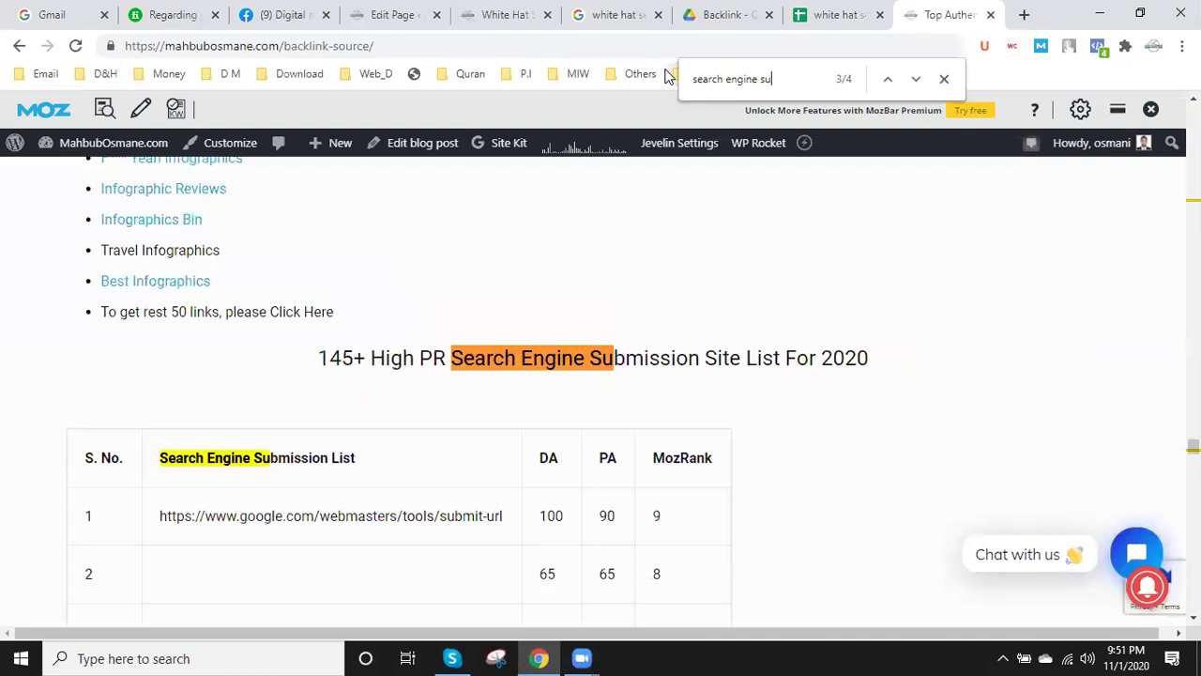
scroll(478, 362, "down", 2)
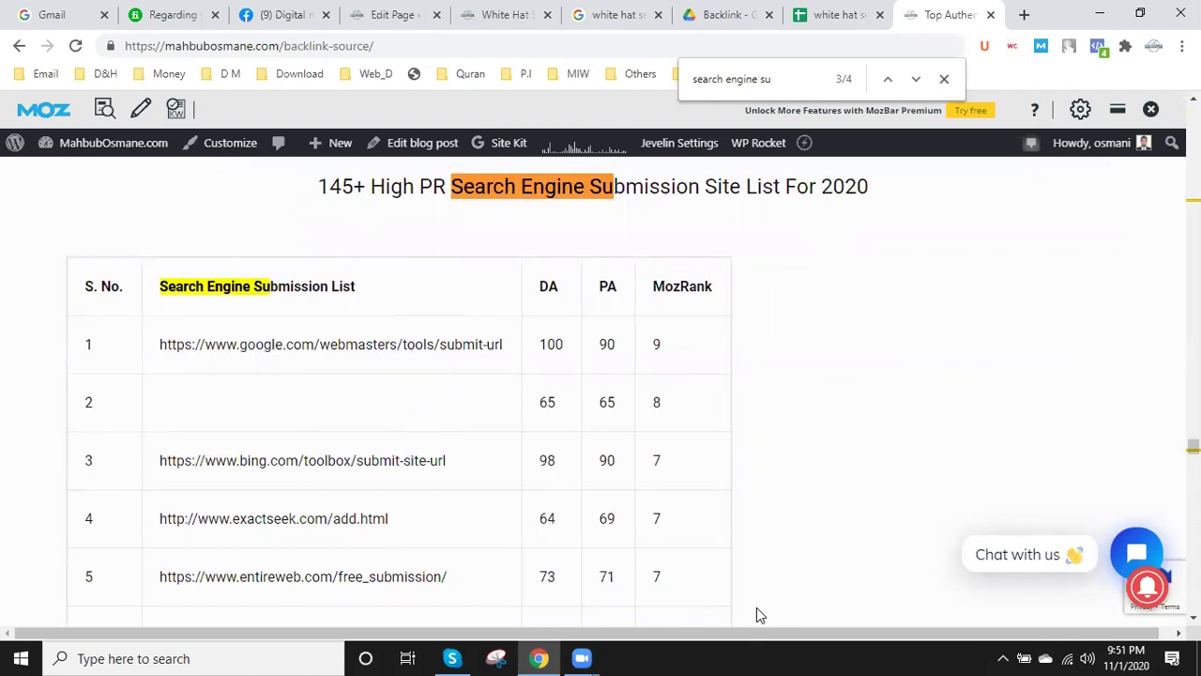
- Scroll down the sheet and select the empty cell A59
key("ctrl+shift+Tab")
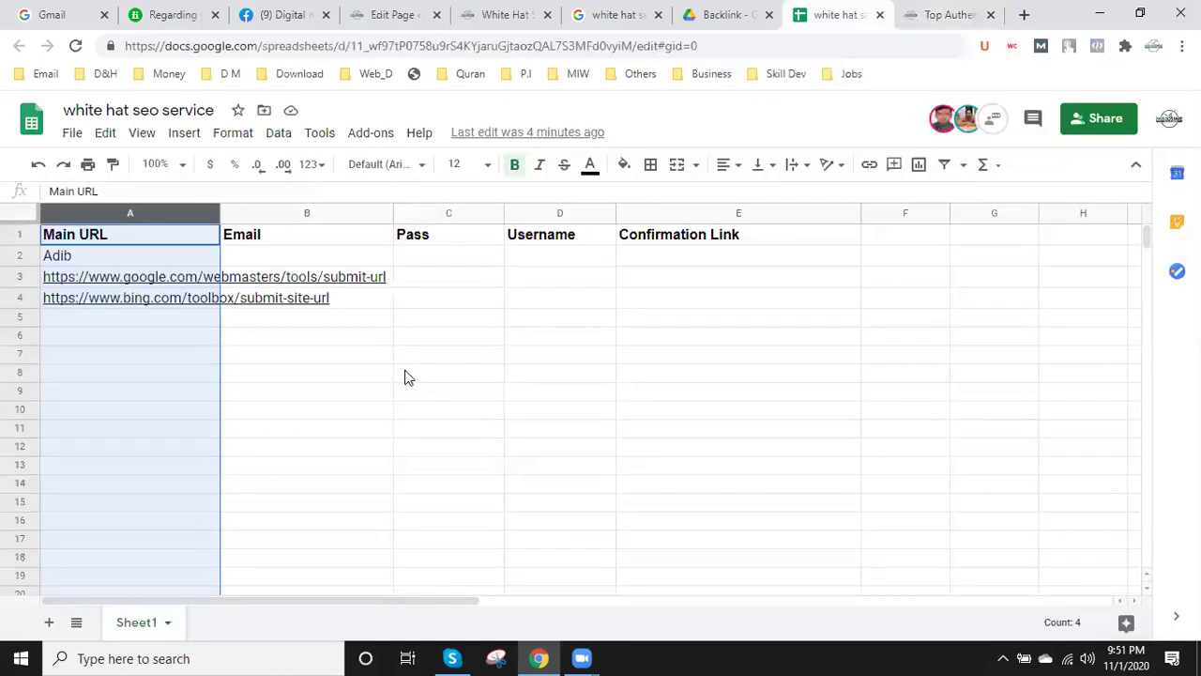
scroll(82, 359, "down", 2)
scroll(82, 359, "up", 3)
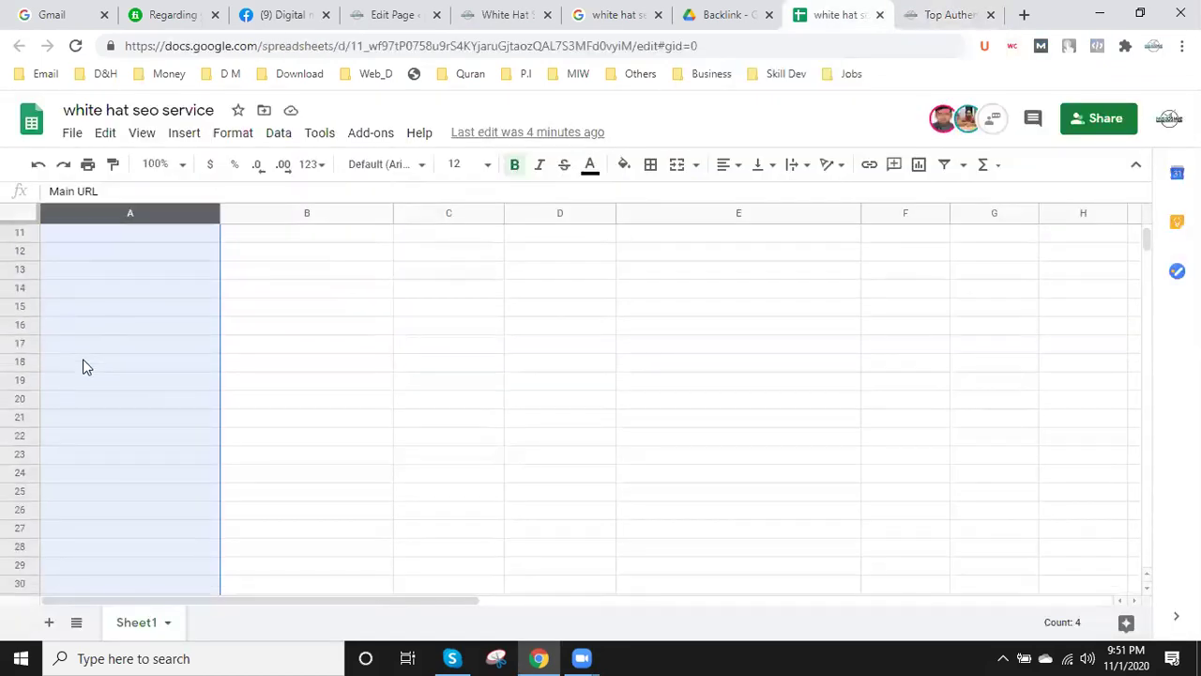
scroll(92, 402, "down", 8)
scroll(91, 446, "down", 6)
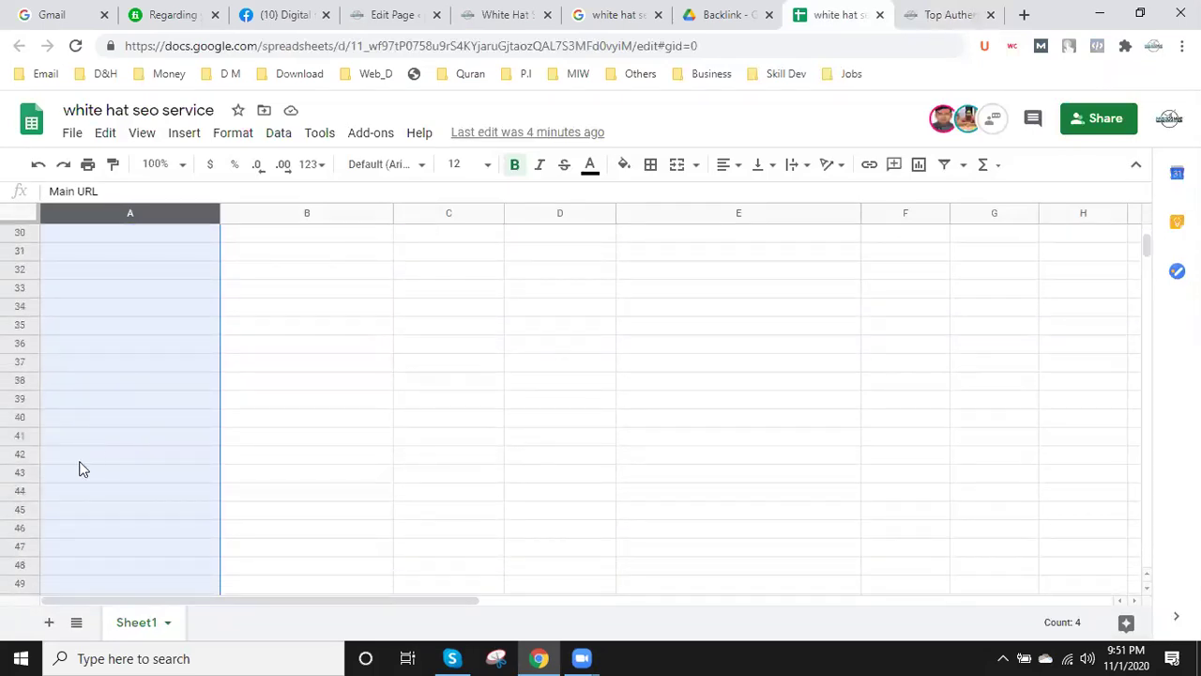
scroll(81, 488, "down", 2)
left_click(80, 497)
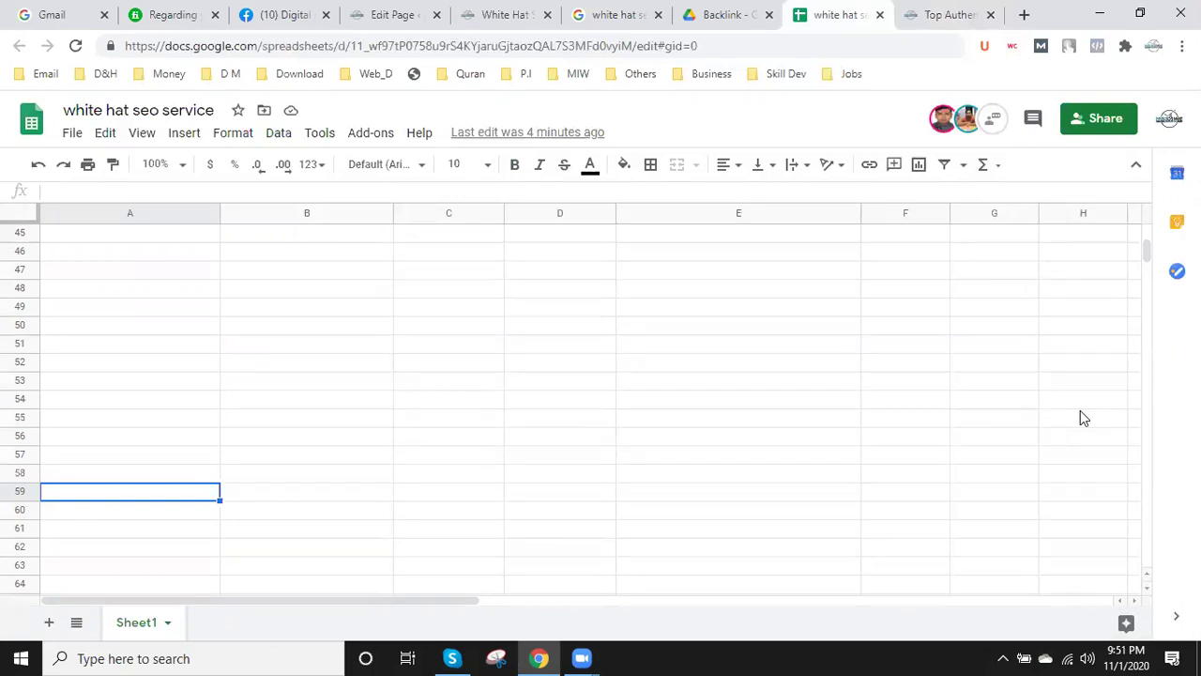
- Type the next editor's name into A59, undoing an accidental URL paste in B59
double_click(106, 491)
type("Faisal")
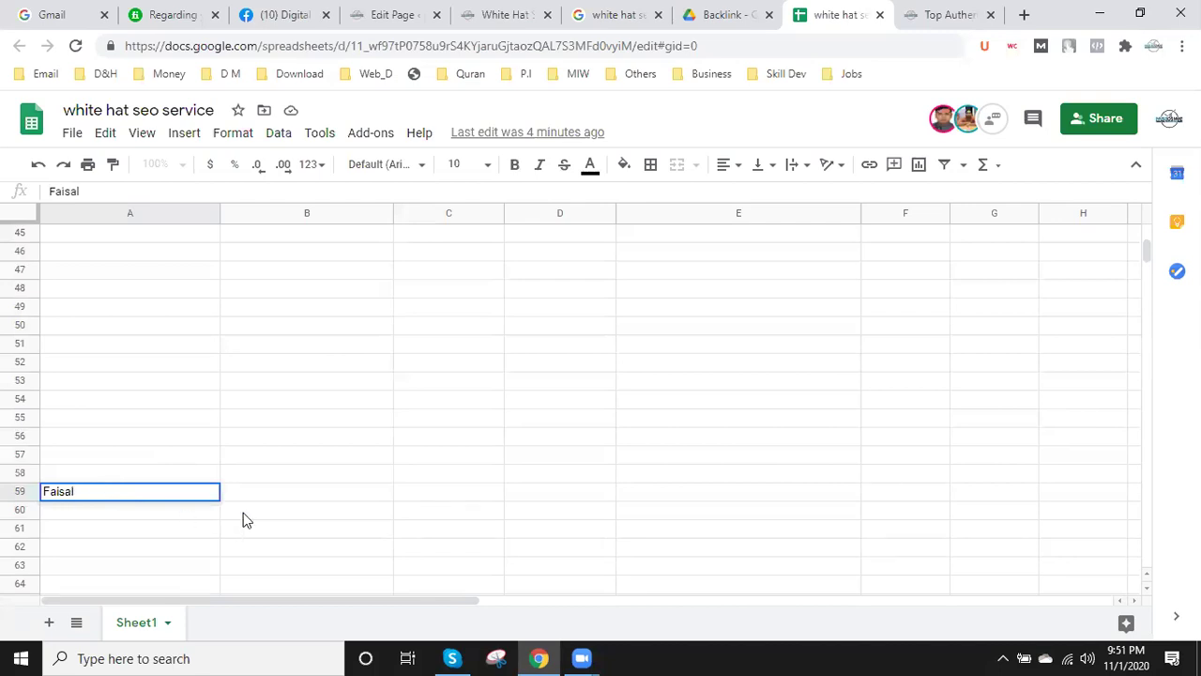
left_click(243, 513)
left_click(137, 501)
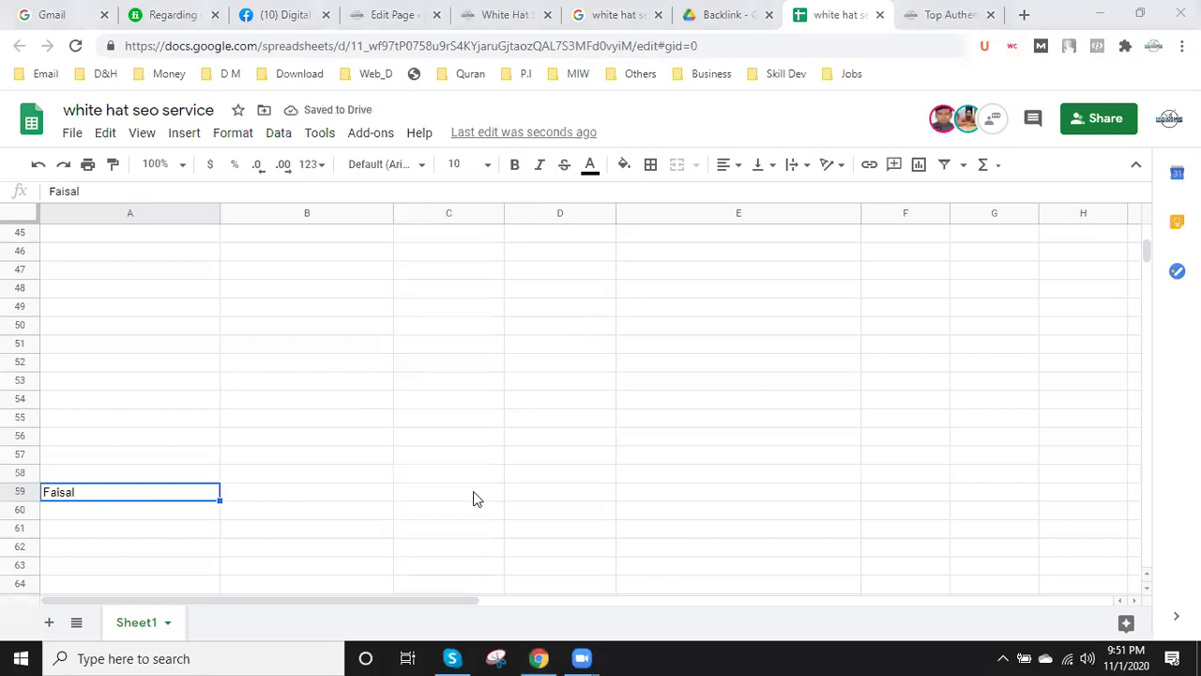
left_click(357, 502)
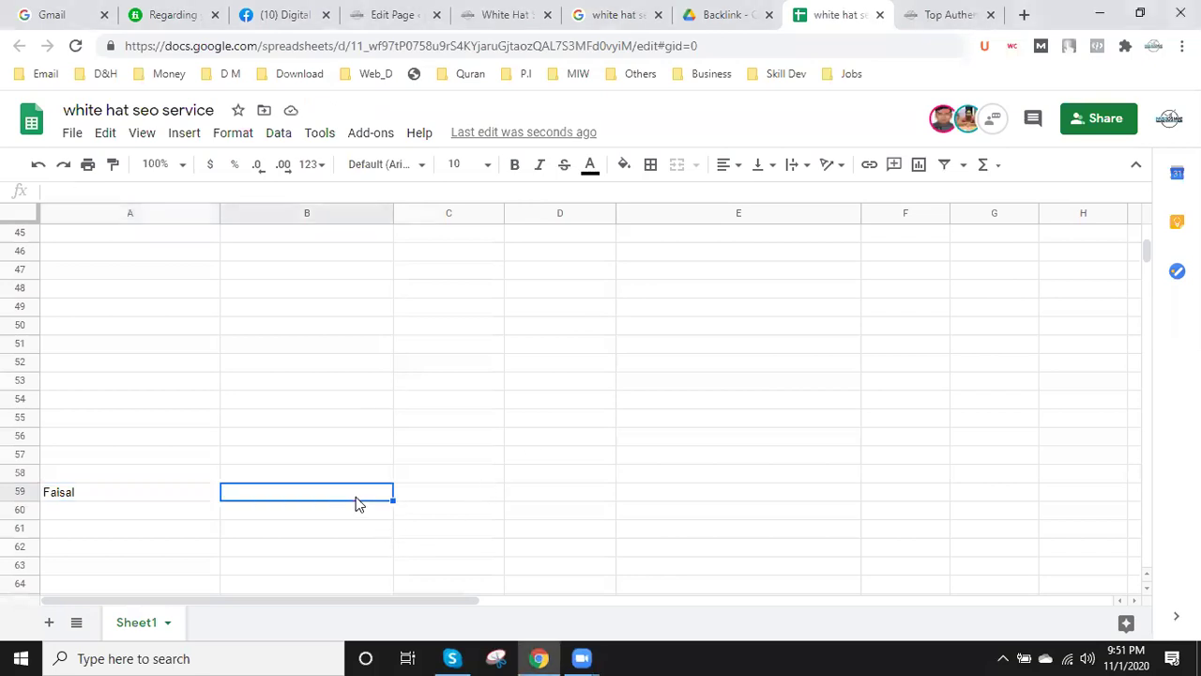
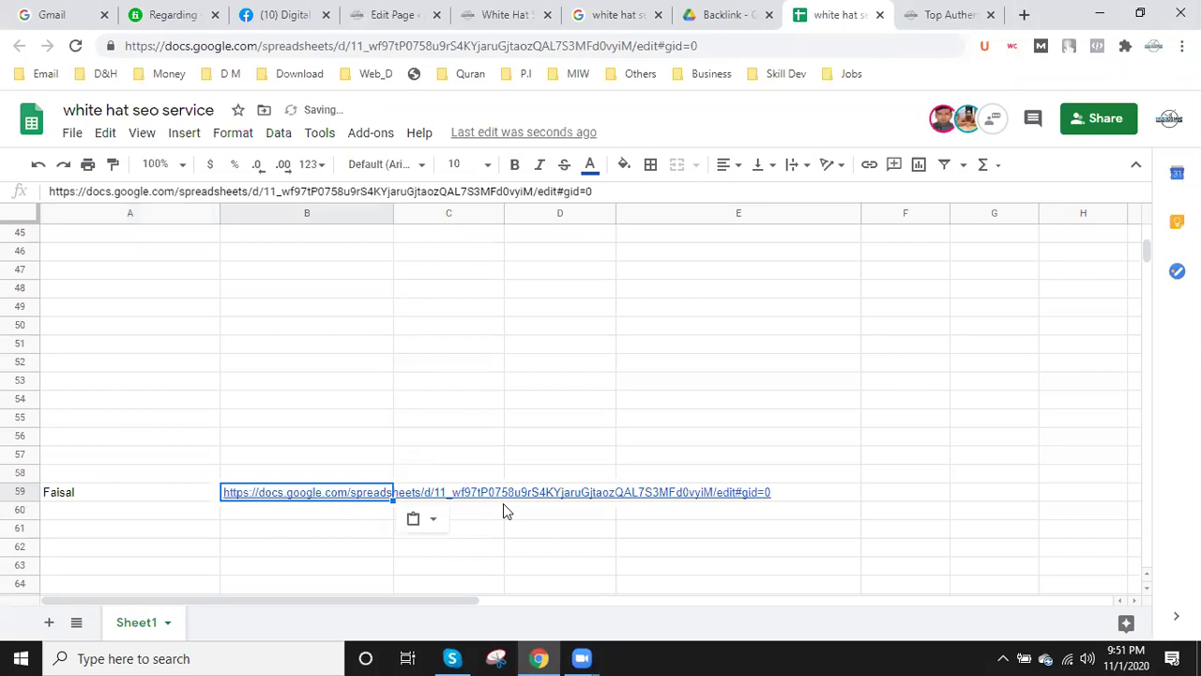
key("ctrl+z")
- Copy the A59 name into B59, C59, D59 and E59
left_click(169, 492)
key("ctrl+c")
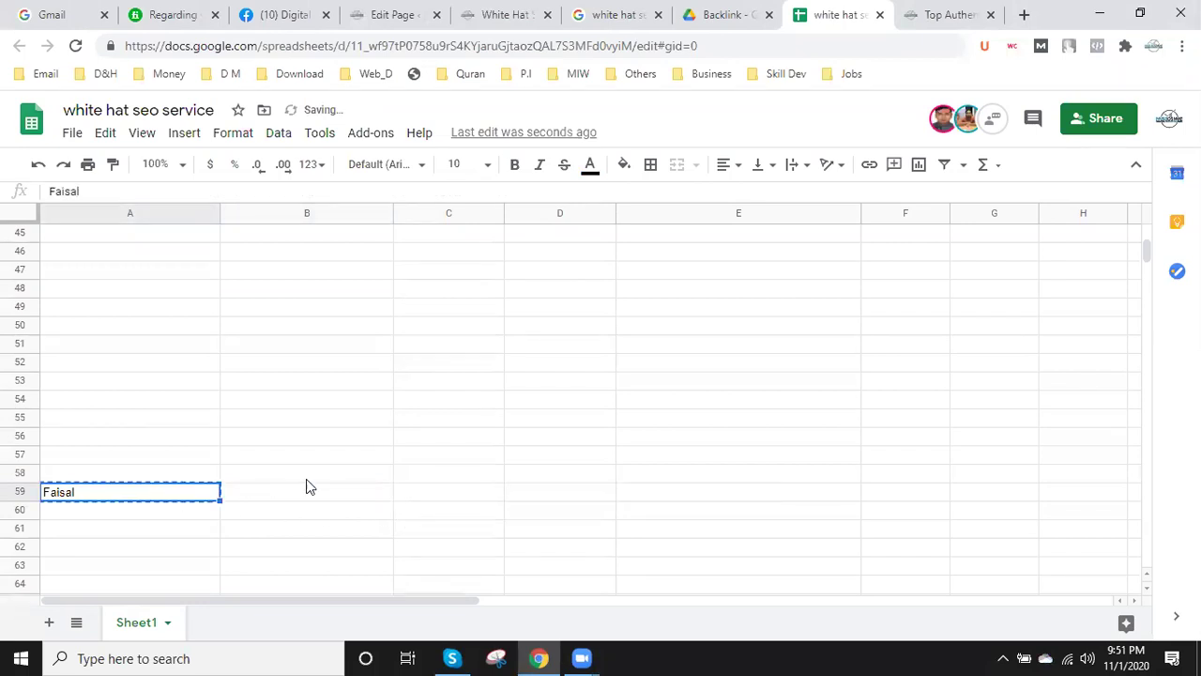
left_click(335, 503)
key("ctrl+v")
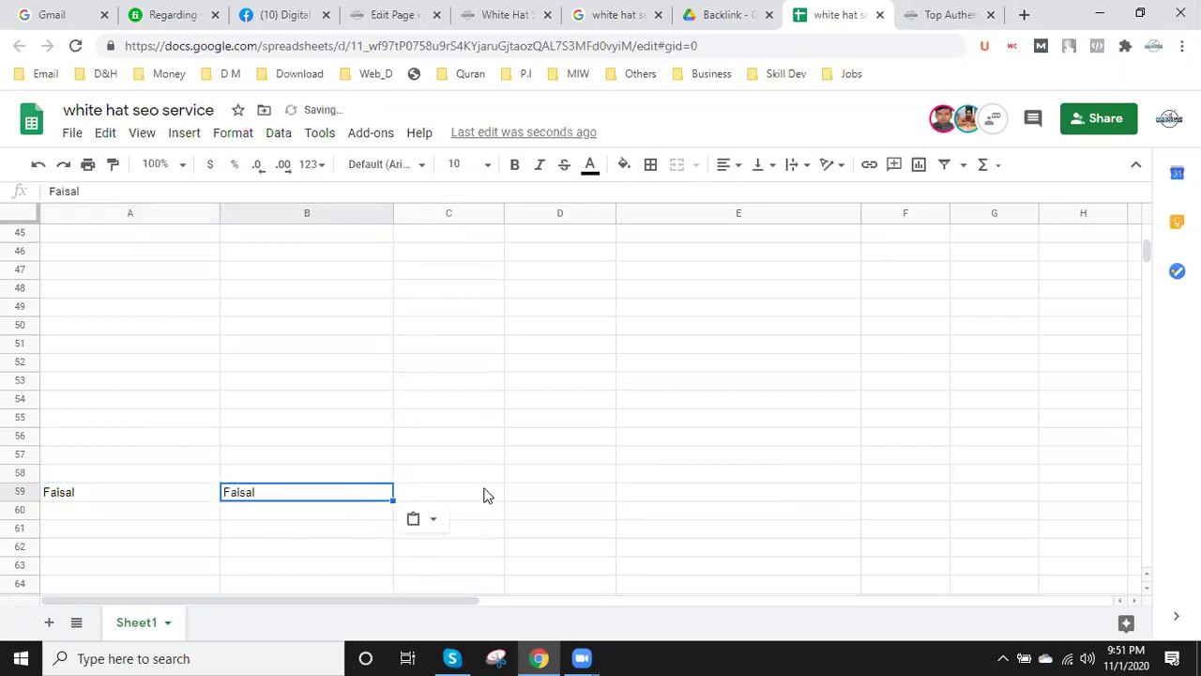
left_click(485, 495)
key("ctrl+v")
left_click(586, 498)
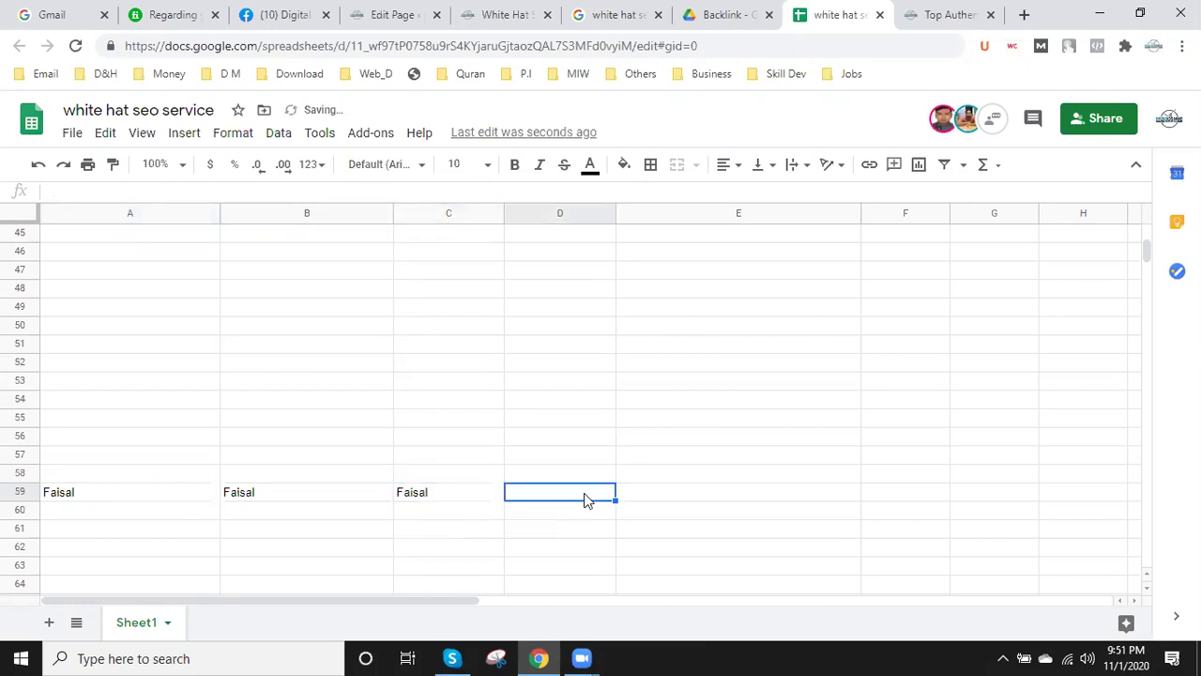
key("ctrl+v")
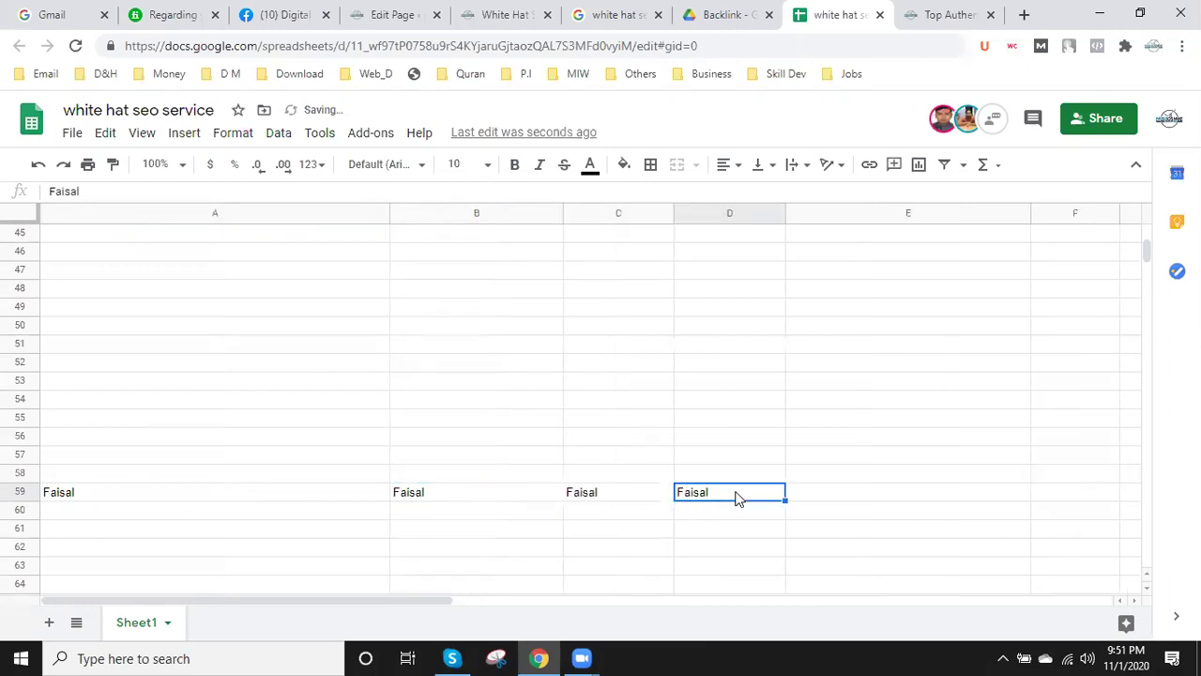
left_click(915, 496)
key("ctrl+v")
- Copy the first editor's name from A2 into B2 through E2
scroll(445, 494, "up", 15)
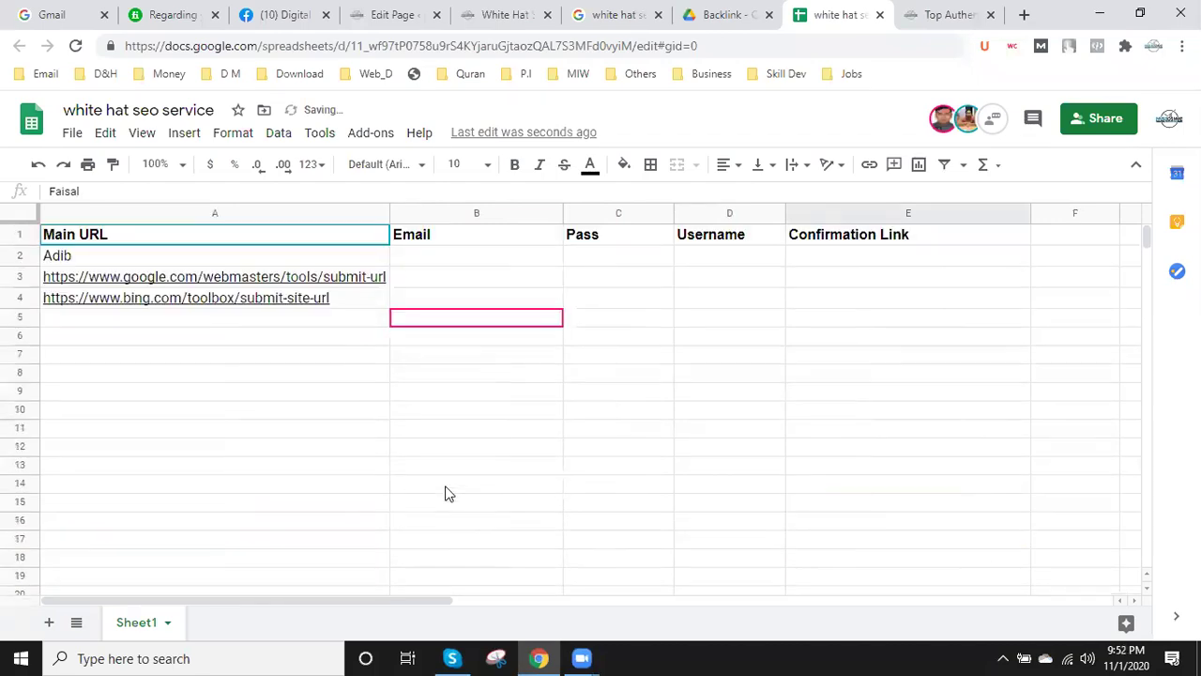
left_click(96, 266)
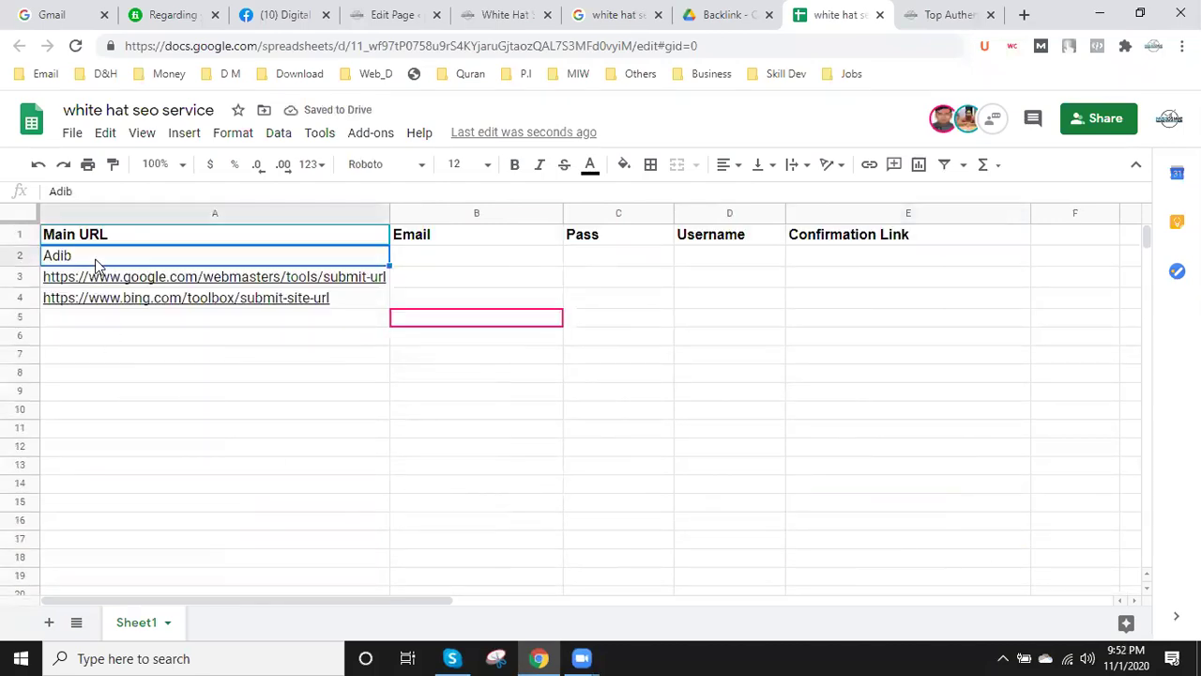
key("ctrl+c")
left_click(447, 256)
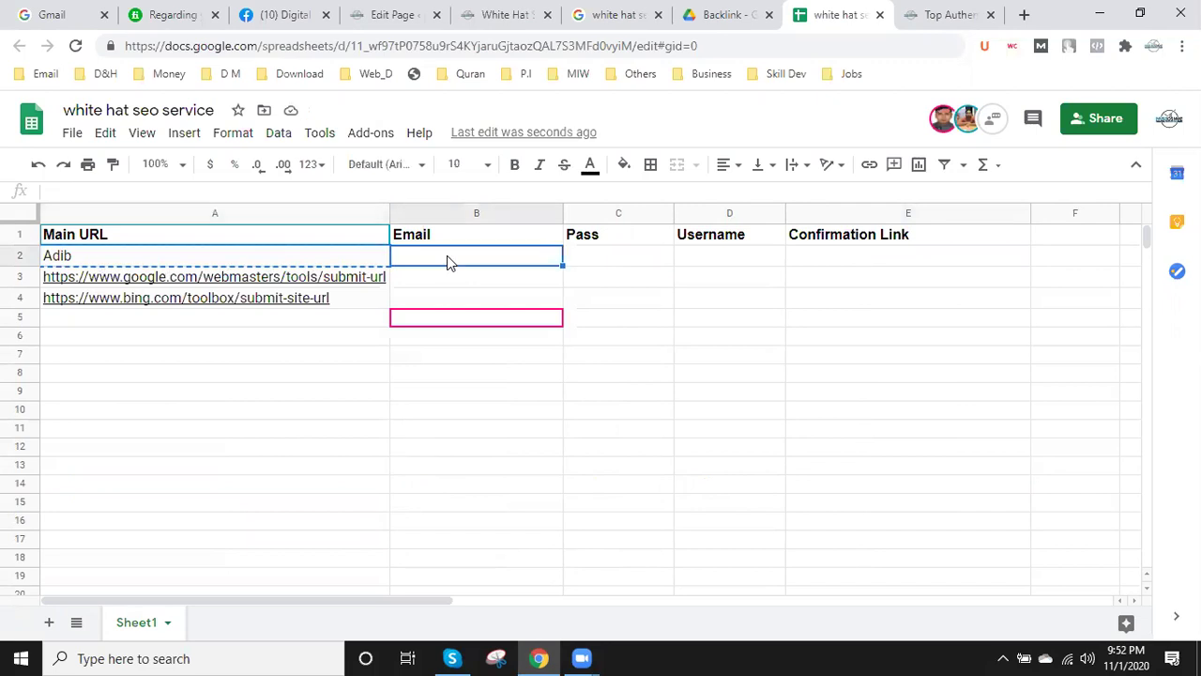
key("ctrl+v")
left_click(608, 260)
key("ctrl+v")
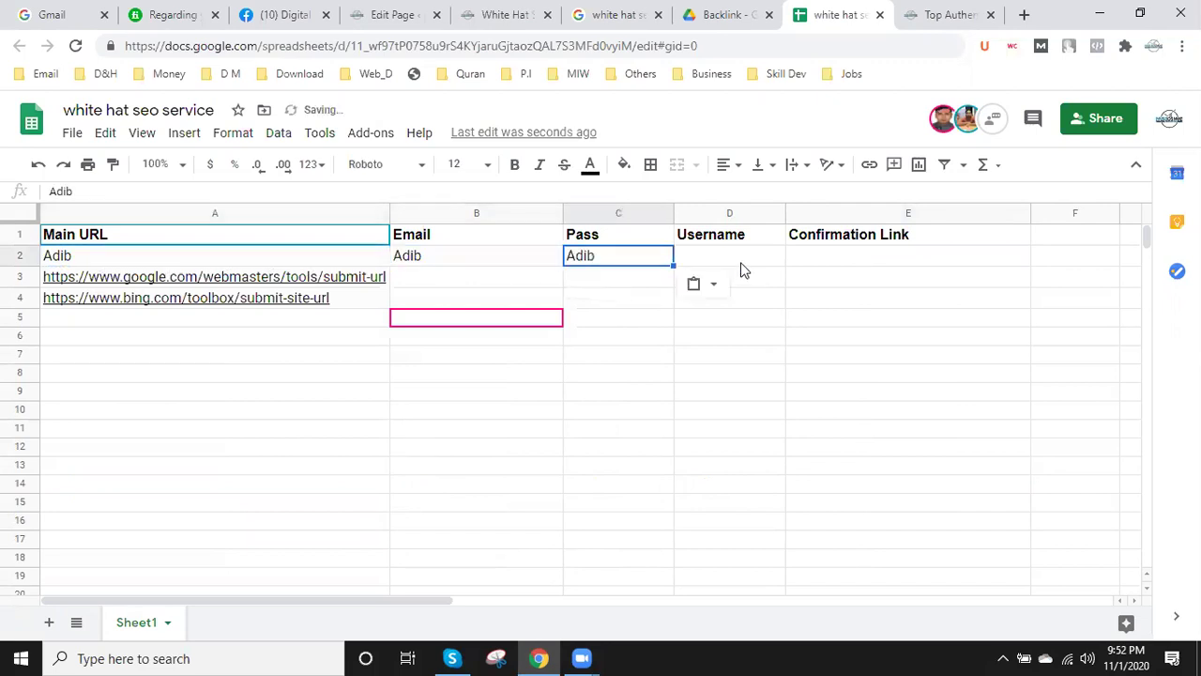
left_click(742, 259)
key("ctrl+v")
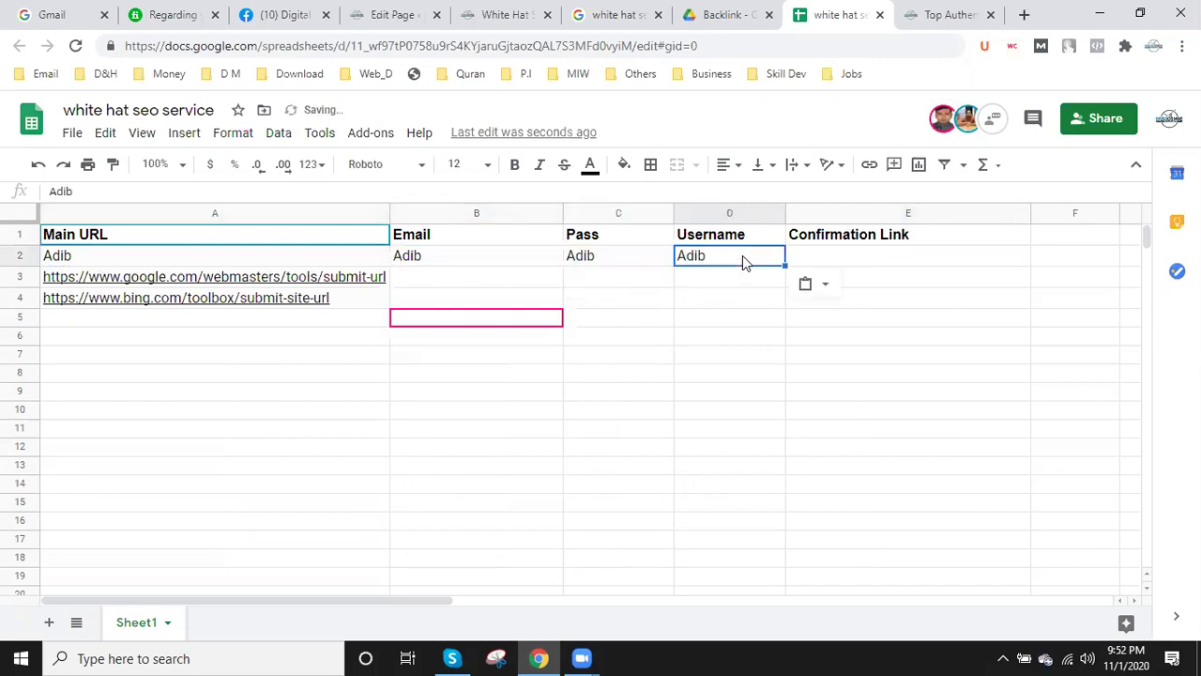
left_click(843, 256)
key("ctrl+v")
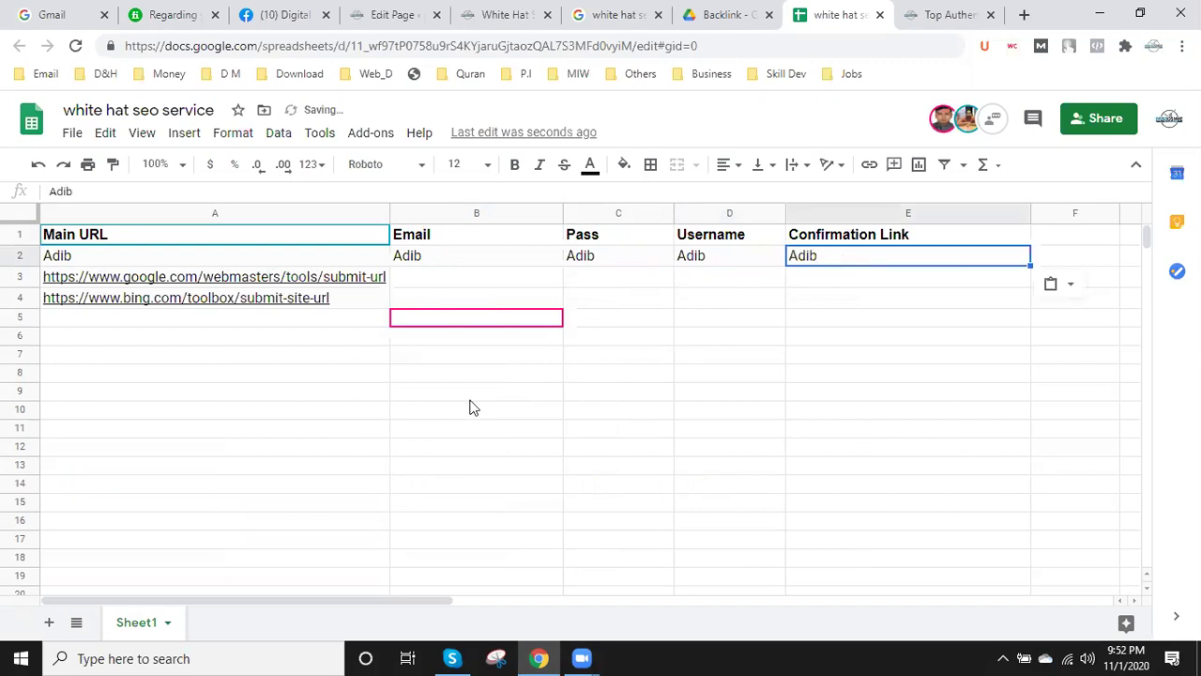
scroll(466, 412, "down", 7)
scroll(449, 424, "down", 9)
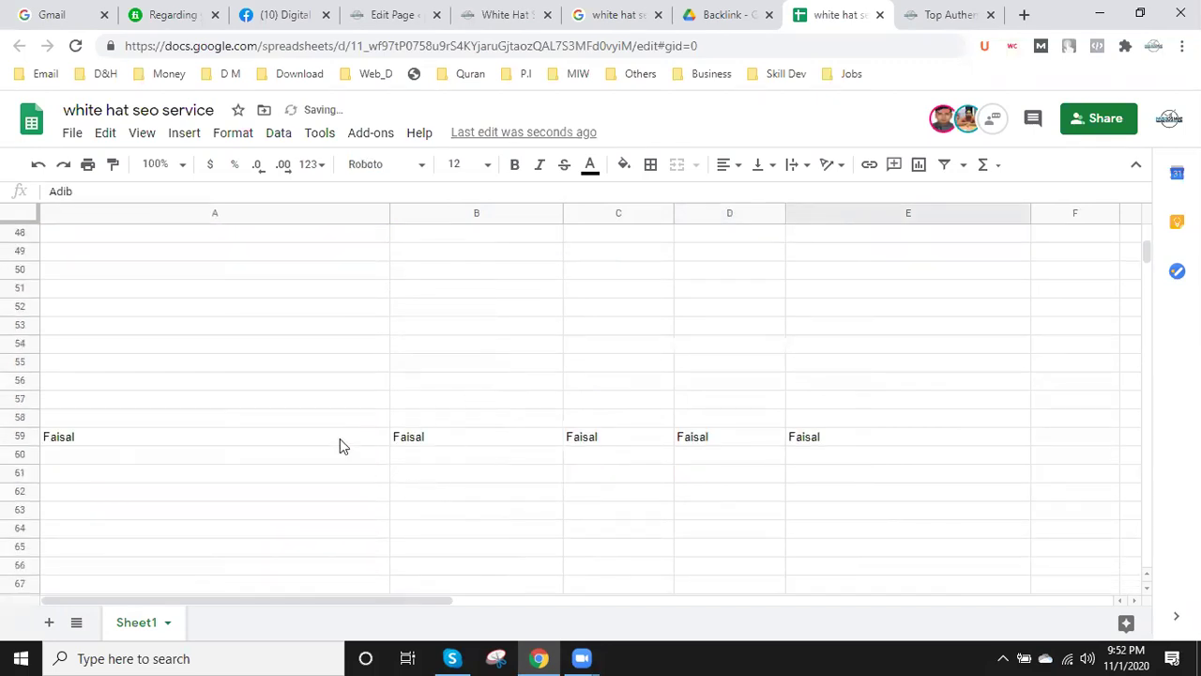
scroll(322, 423, "down", 2)
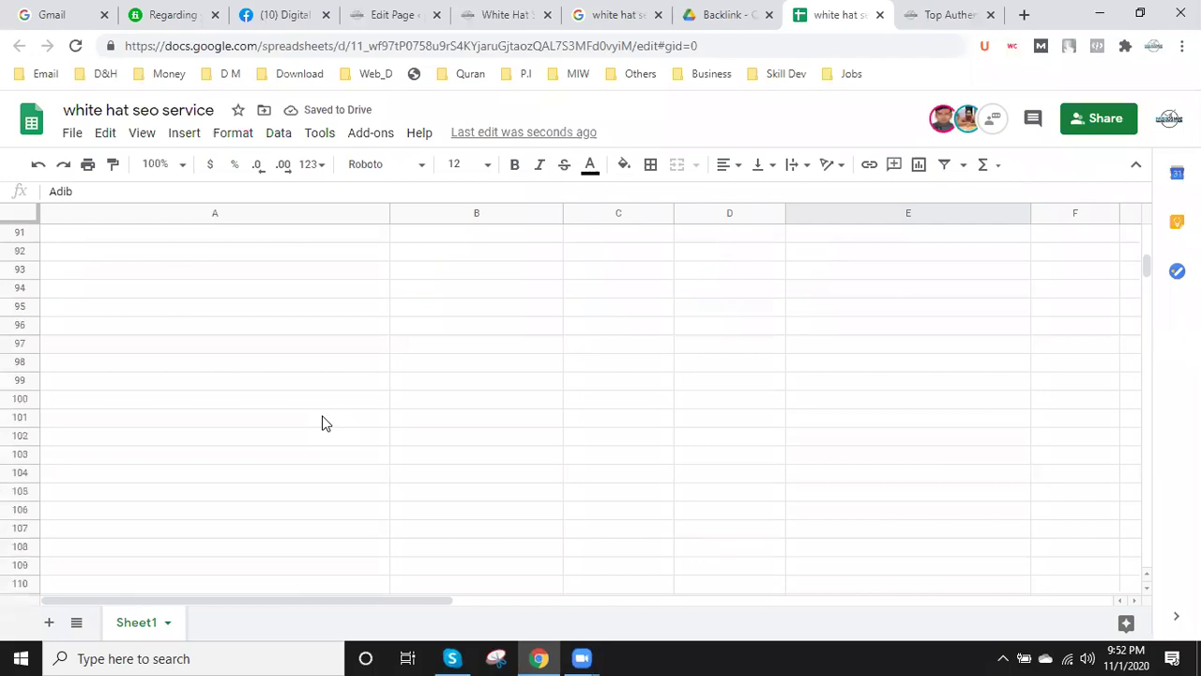
- Enter the editor's name in cell A101
left_click(100, 415)
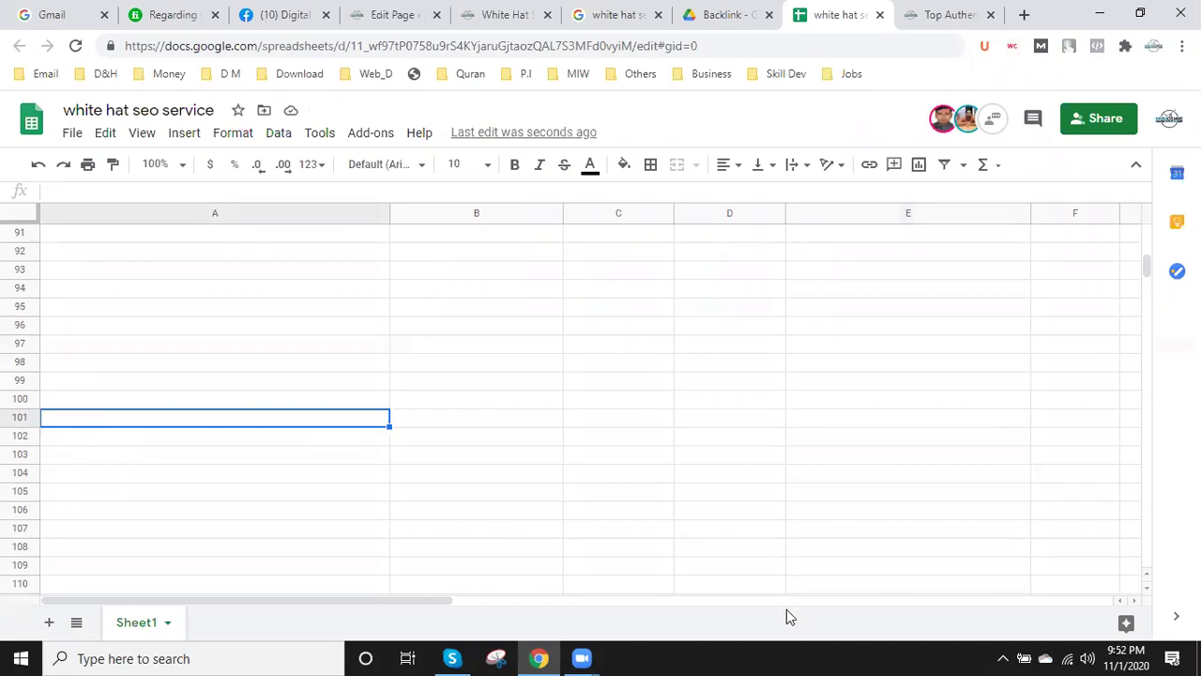
double_click(91, 416)
type("Arif")
left_click(134, 448)
- Copy the name from A101 into B101, C101, D101 and E101, then show the backlink-source page
left_click(101, 415)
key("ctrl+c")
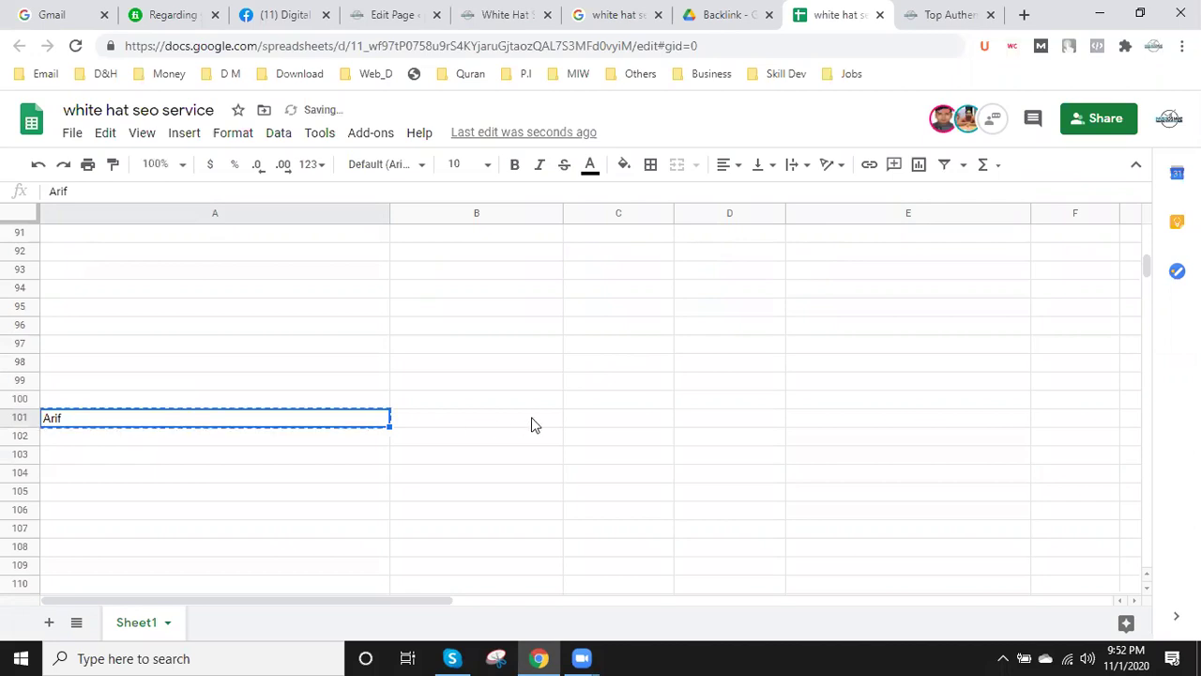
left_click(532, 425)
key("ctrl+v")
left_click(603, 419)
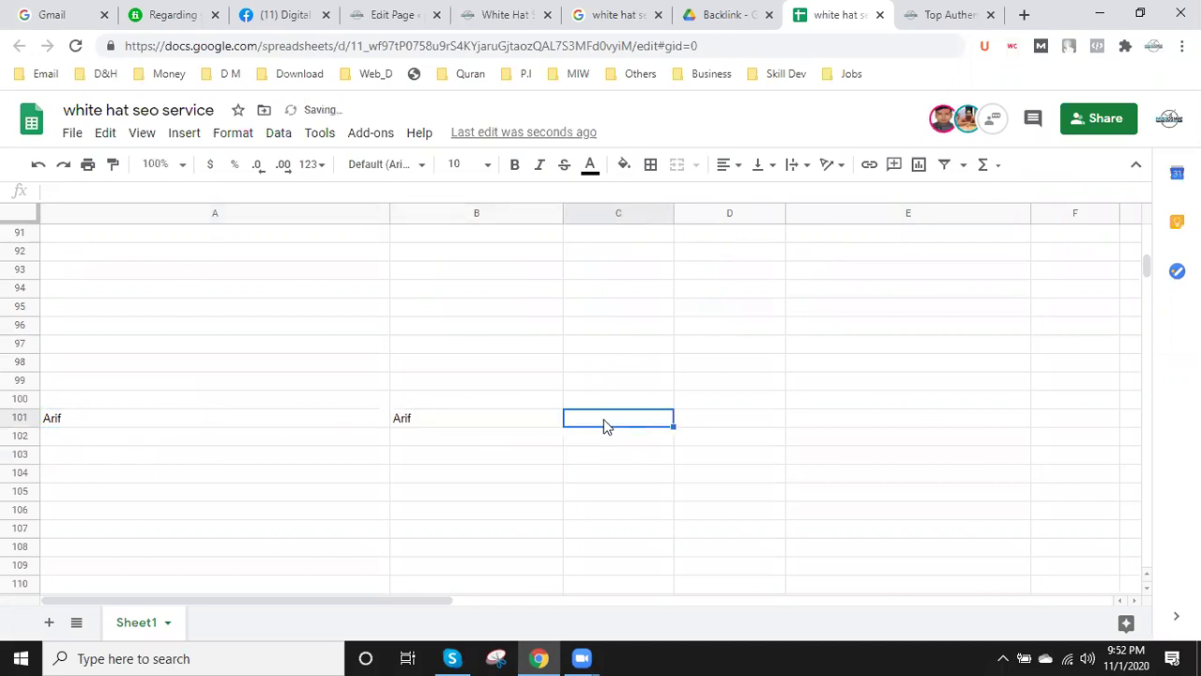
key("ctrl+v")
left_click(724, 423)
key("ctrl+v")
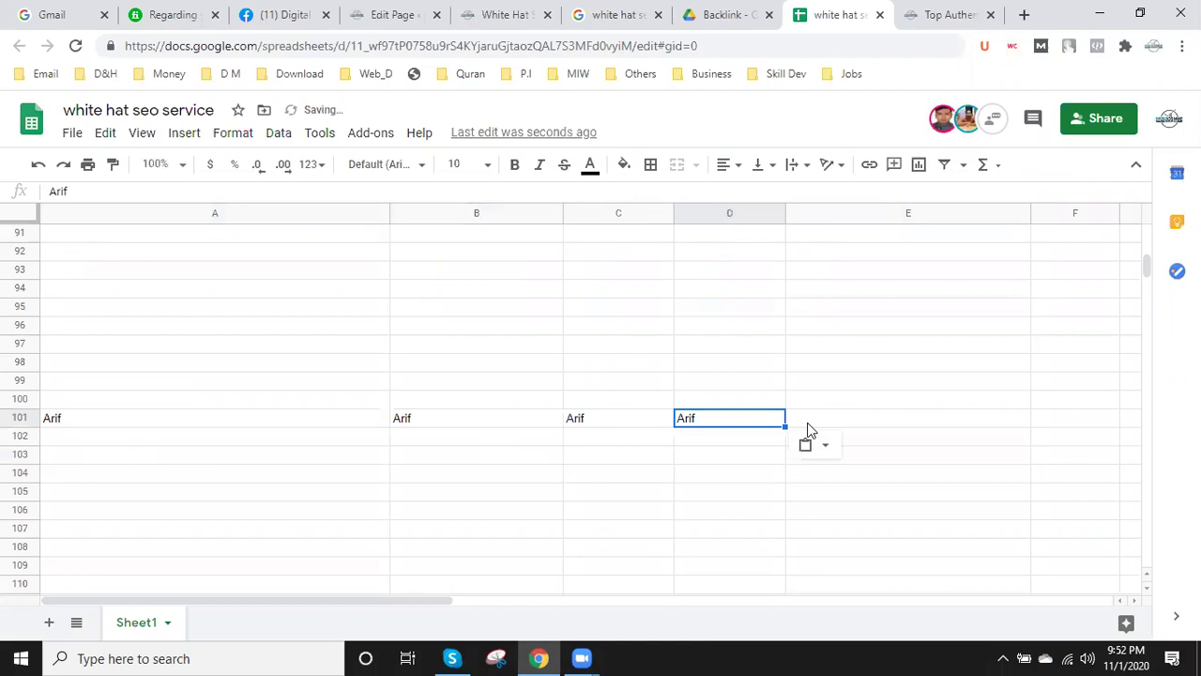
left_click(850, 419)
key("ctrl+v")
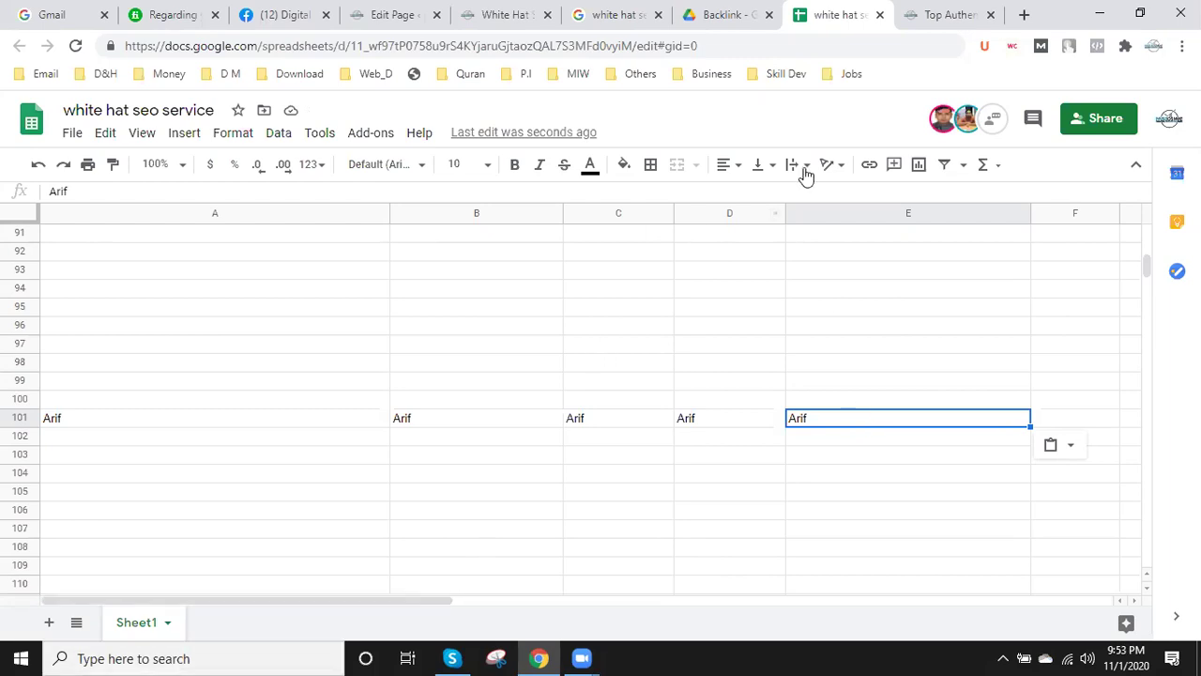
left_click(928, 11)
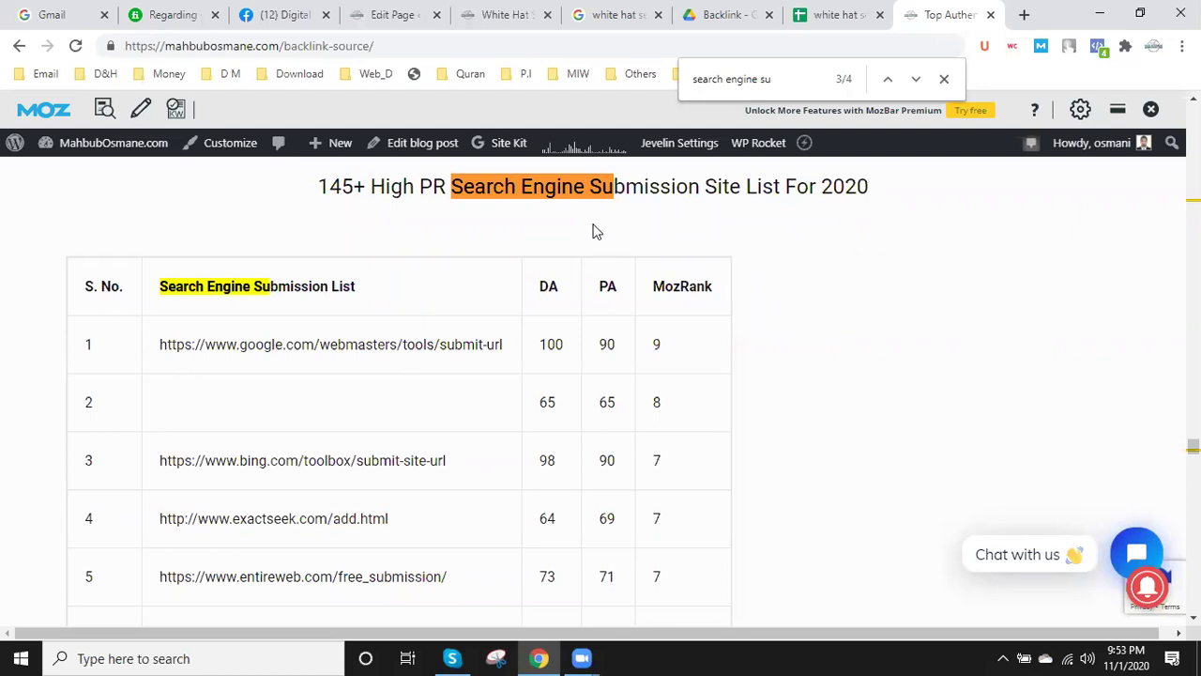
- Search the backlink-source page for 'local seo' to reach the 150+ Local SEO Citation Sources for USA table
scroll(511, 385, "down", 5)
scroll(512, 385, "down", 10)
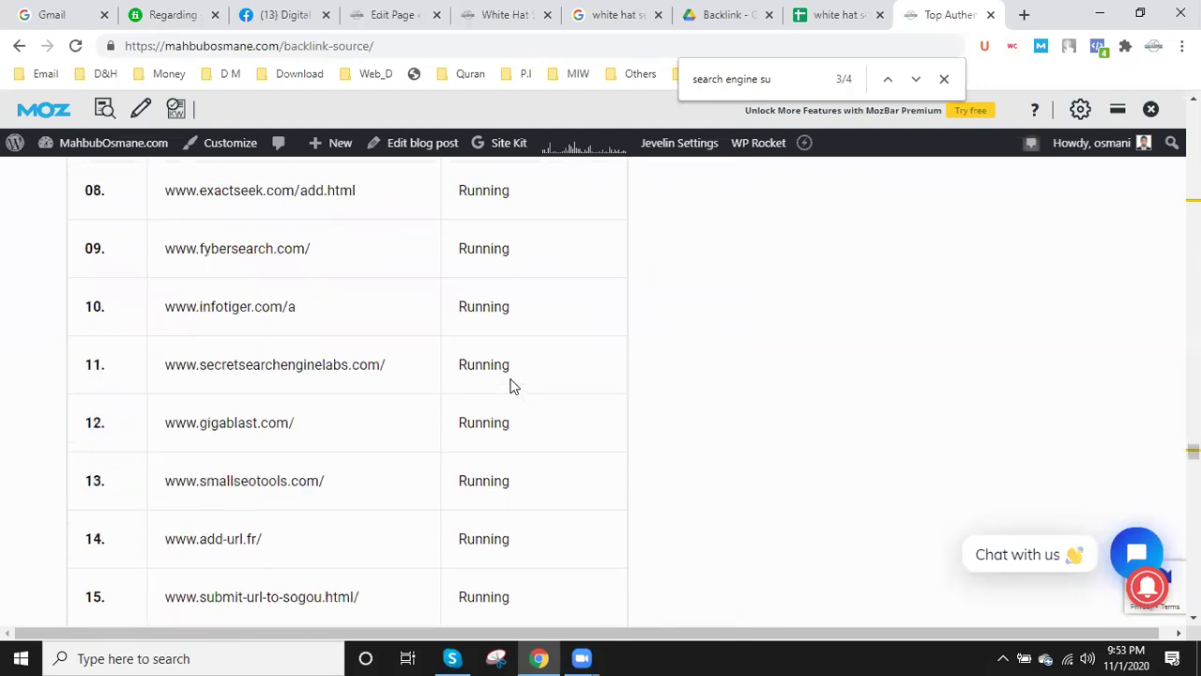
left_click_drag(794, 80, 672, 78)
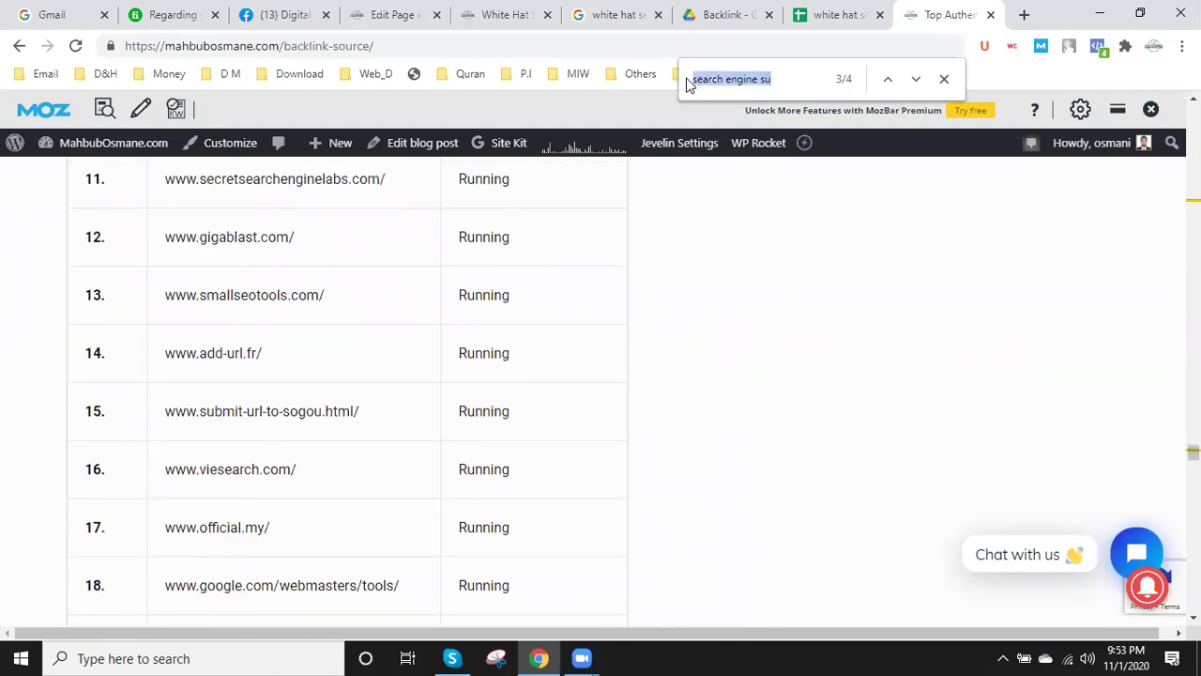
type("local")
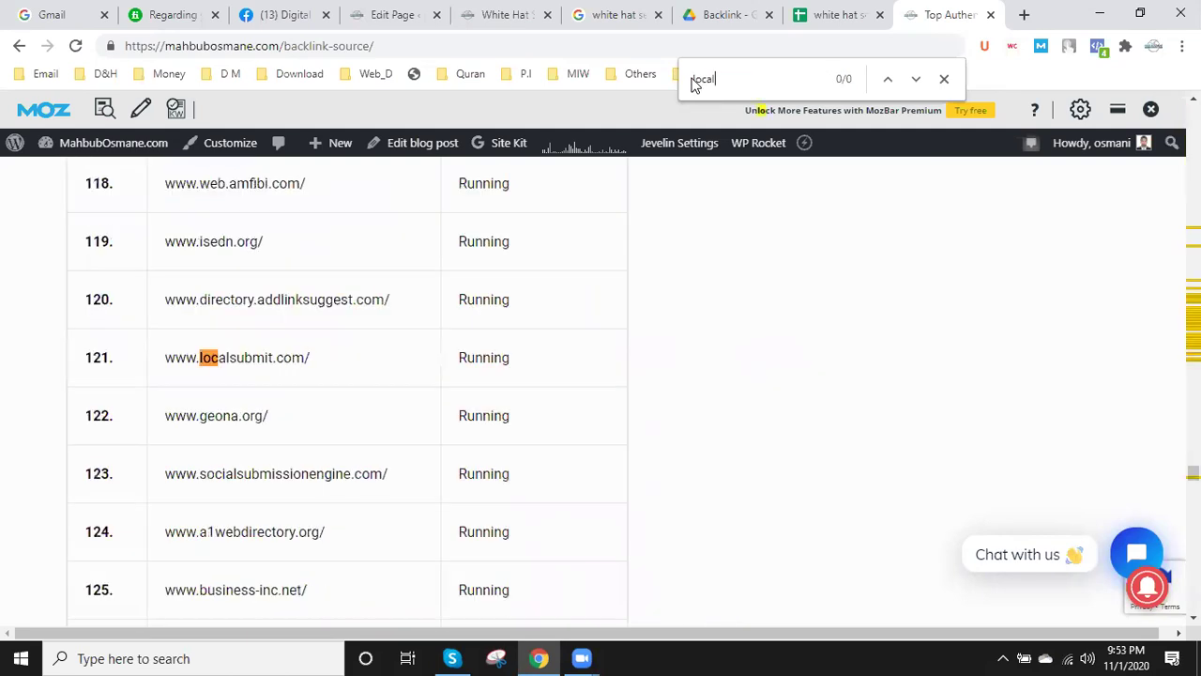
type(" seo")
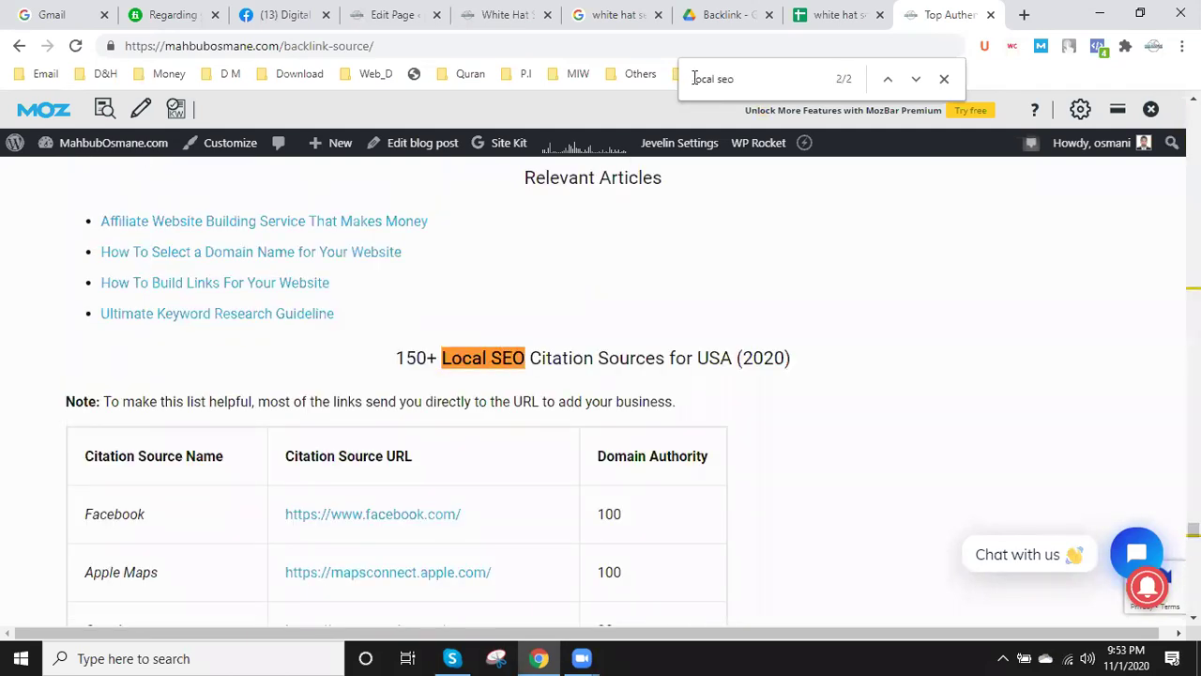
scroll(553, 330, "down", 1)
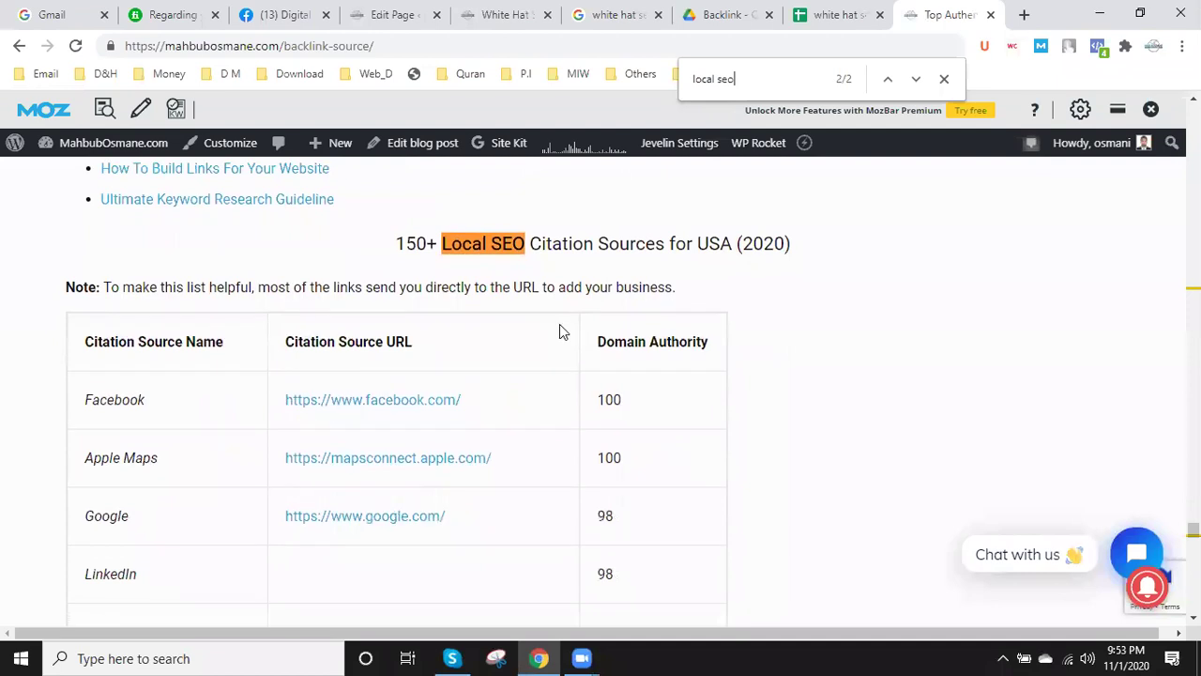
scroll(478, 338, "down", 10)
scroll(477, 340, "up", 11)
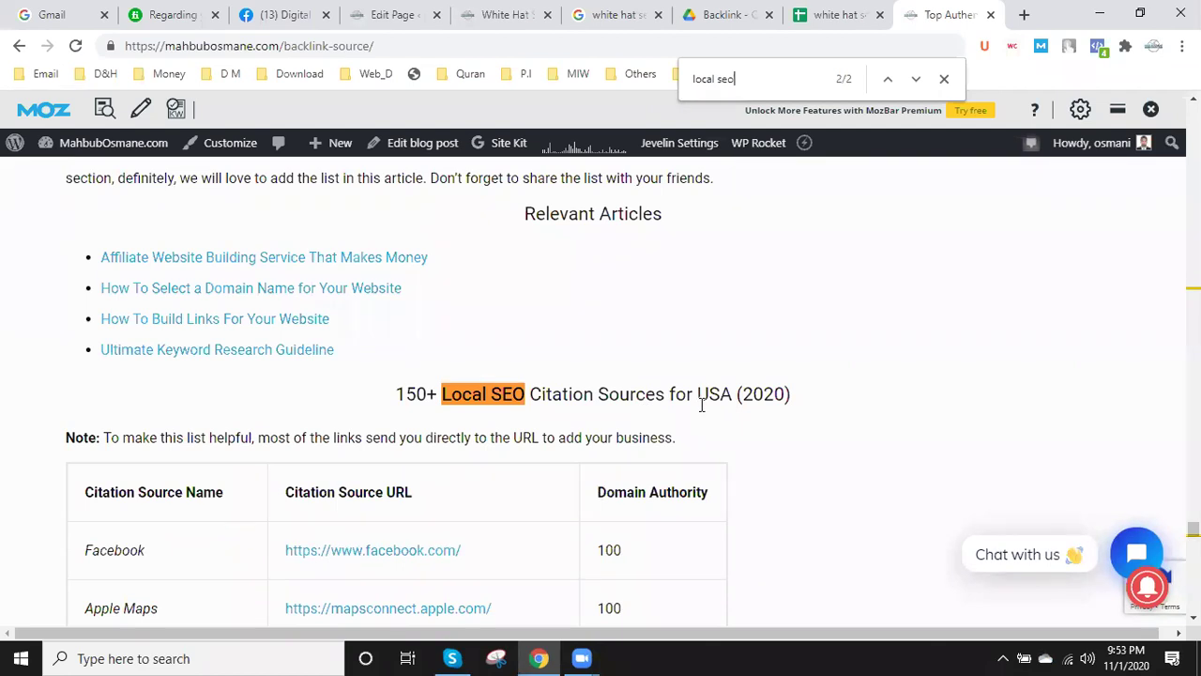
left_click(835, 14)
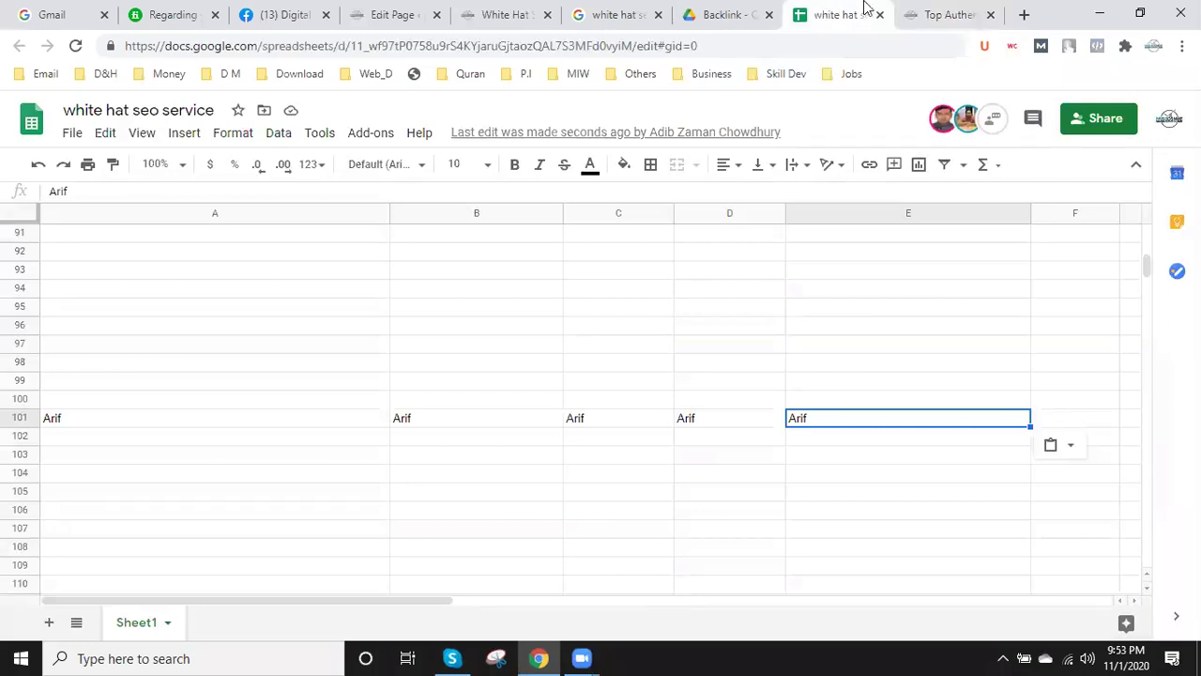
- Extend A101 so it reads the editor's name followed by 'Local SEO Site List'
left_click(949, 15)
left_click(840, 14)
left_click(223, 415)
double_click(225, 417)
type("Lo")
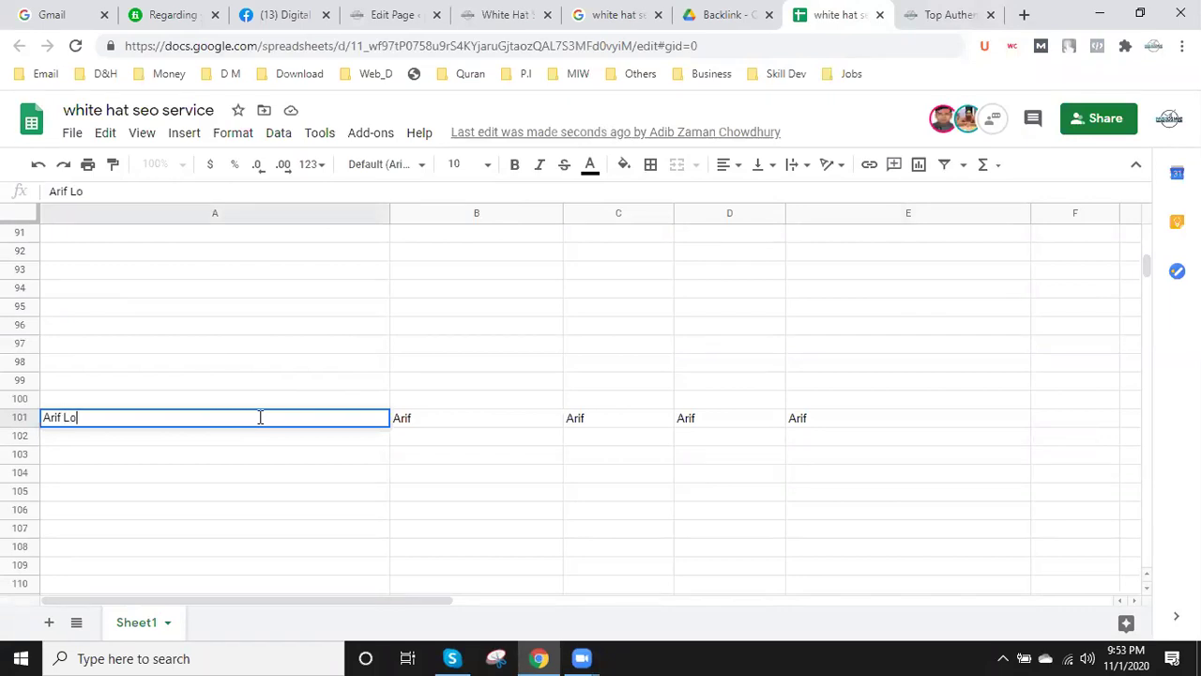
type("cal SEO Site List")
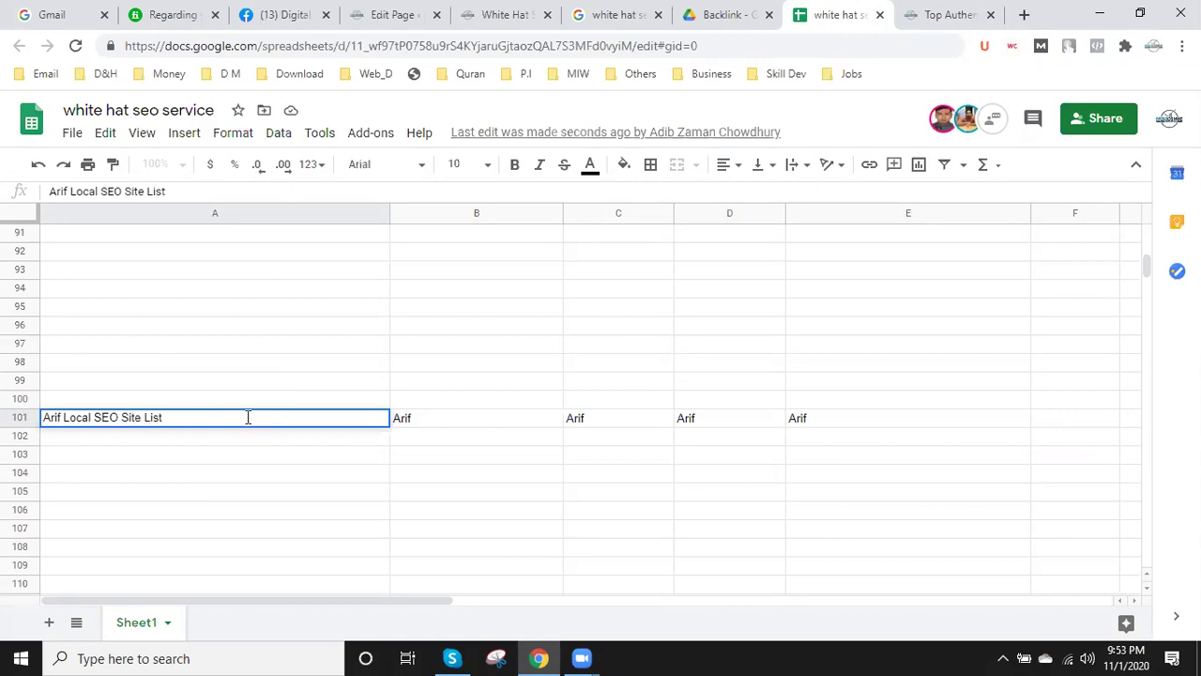
left_click(201, 454)
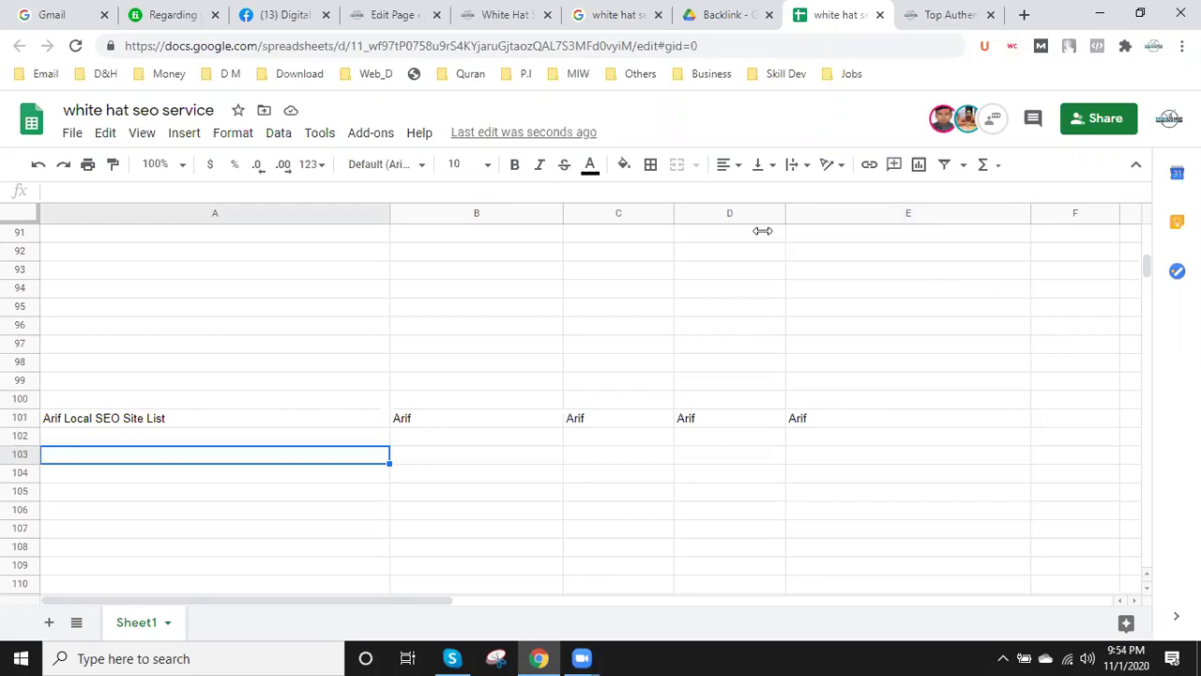
- Check the white hat SEO service page, then return to the sheet's row 101 section
left_click(530, 11)
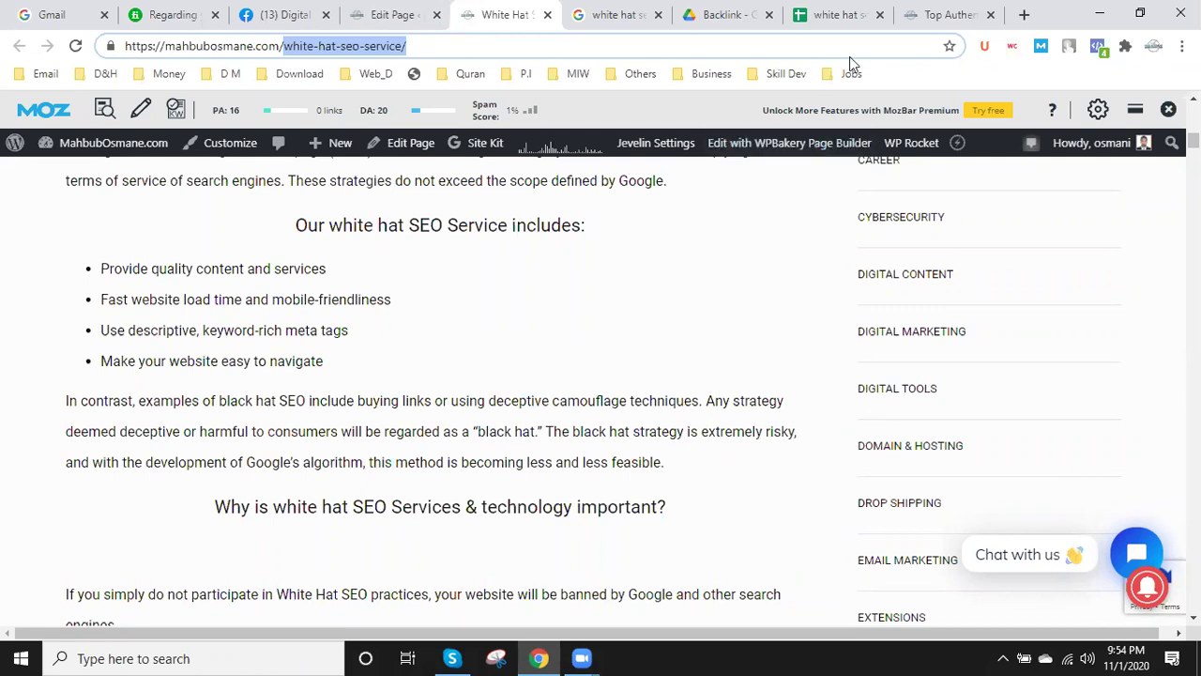
left_click(841, 11)
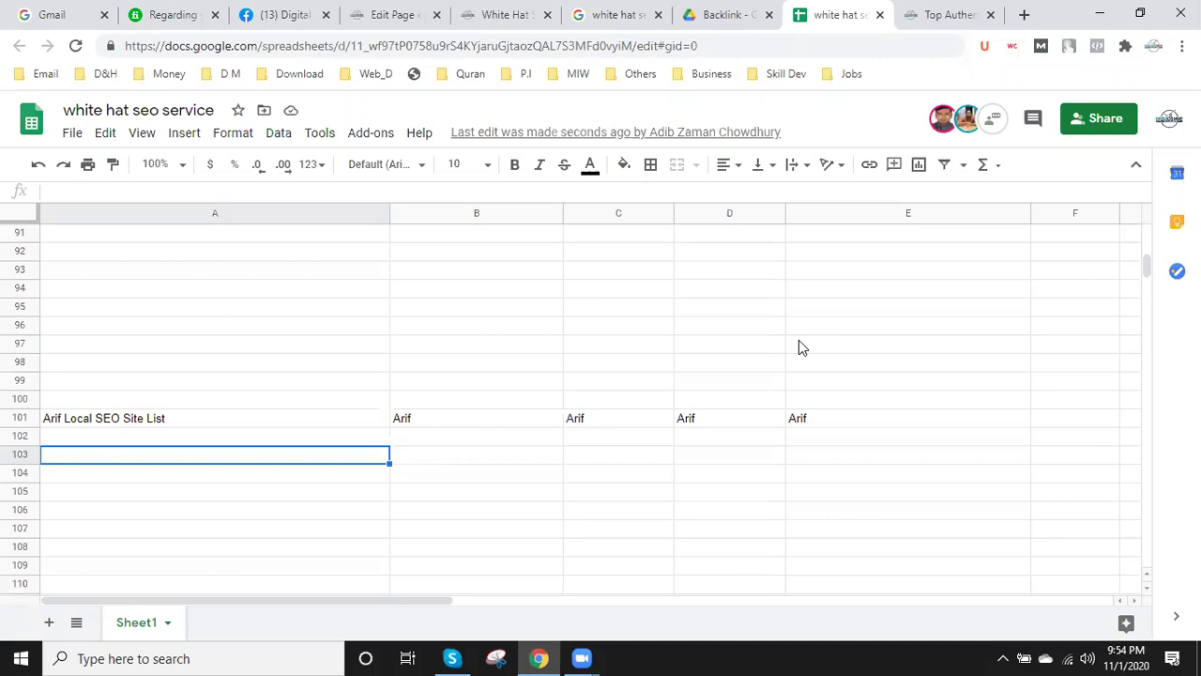
scroll(733, 447, "up", 3)
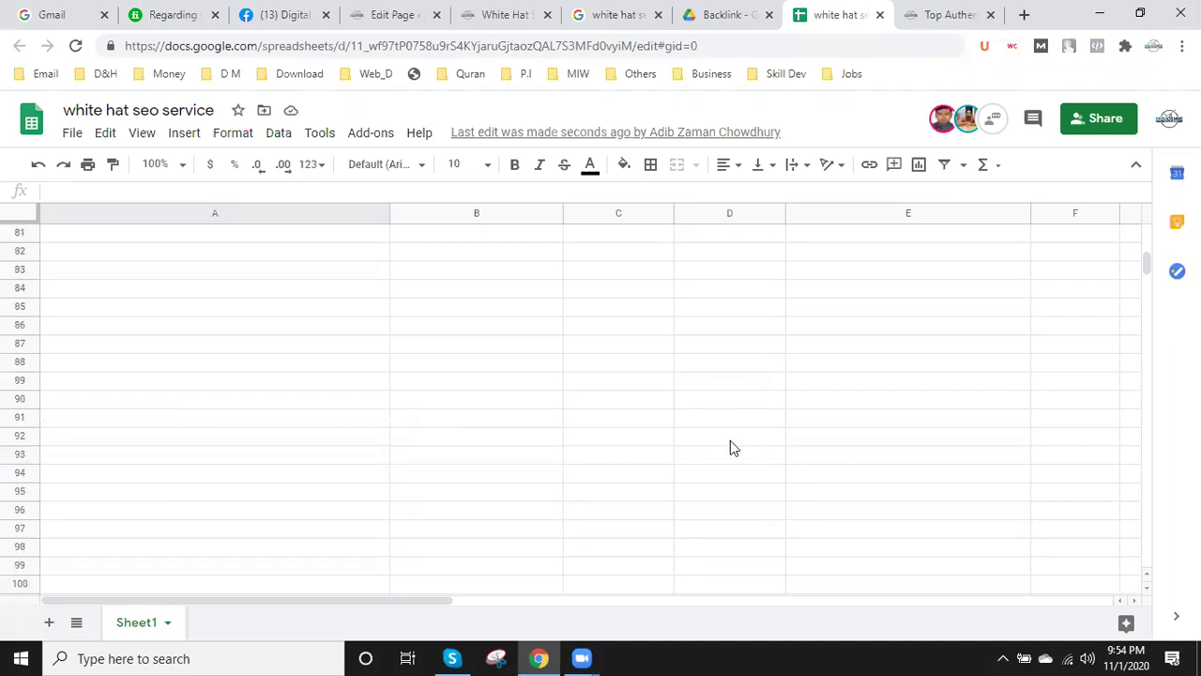
scroll(733, 448, "down", 2)
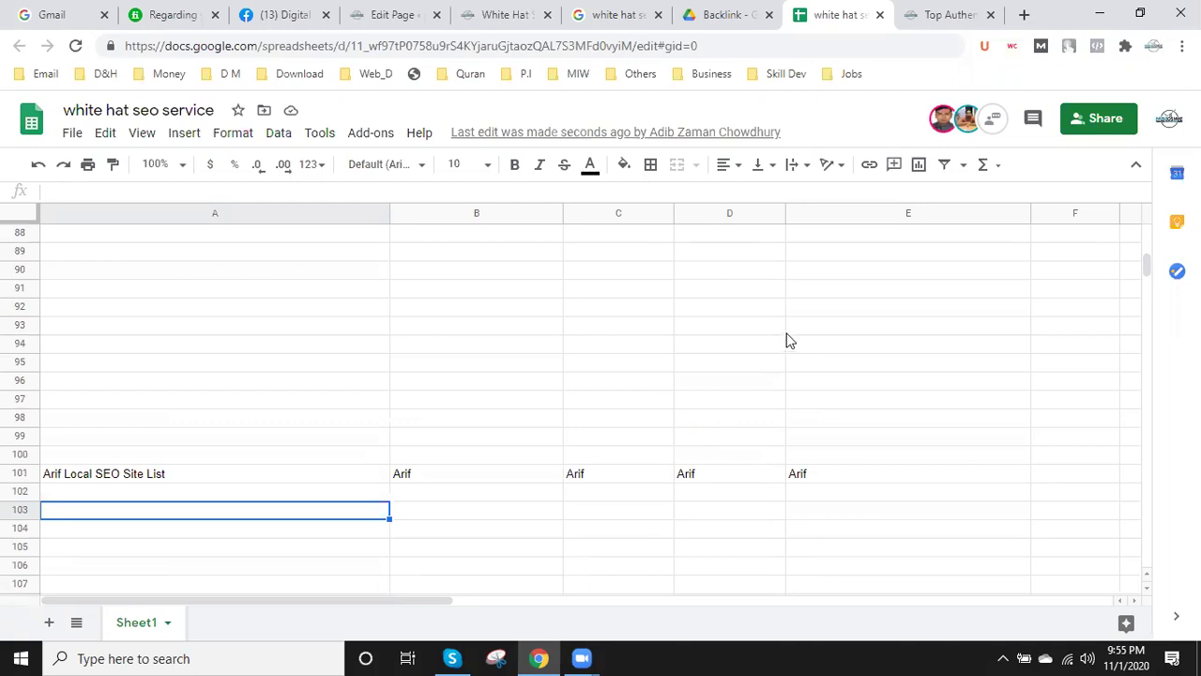
- Scroll the citation article past the US tables to the 'Top 50 local citation sites for the UK' heading and select part of it
left_click(965, 14)
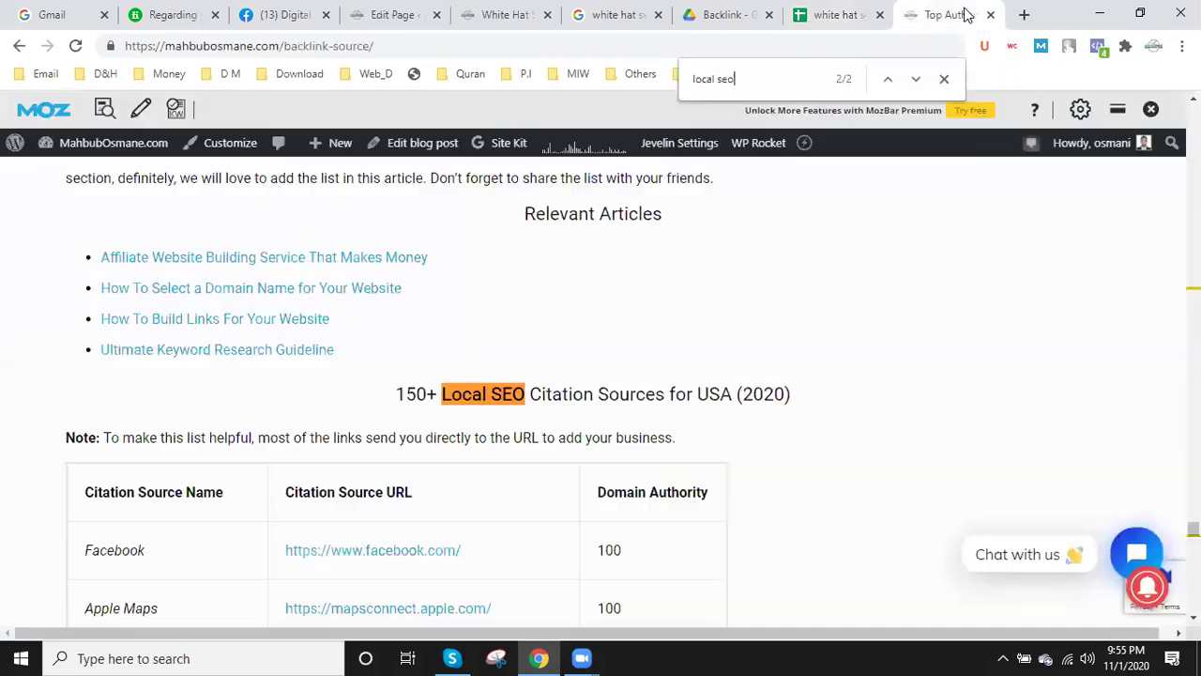
scroll(686, 402, "down", 2)
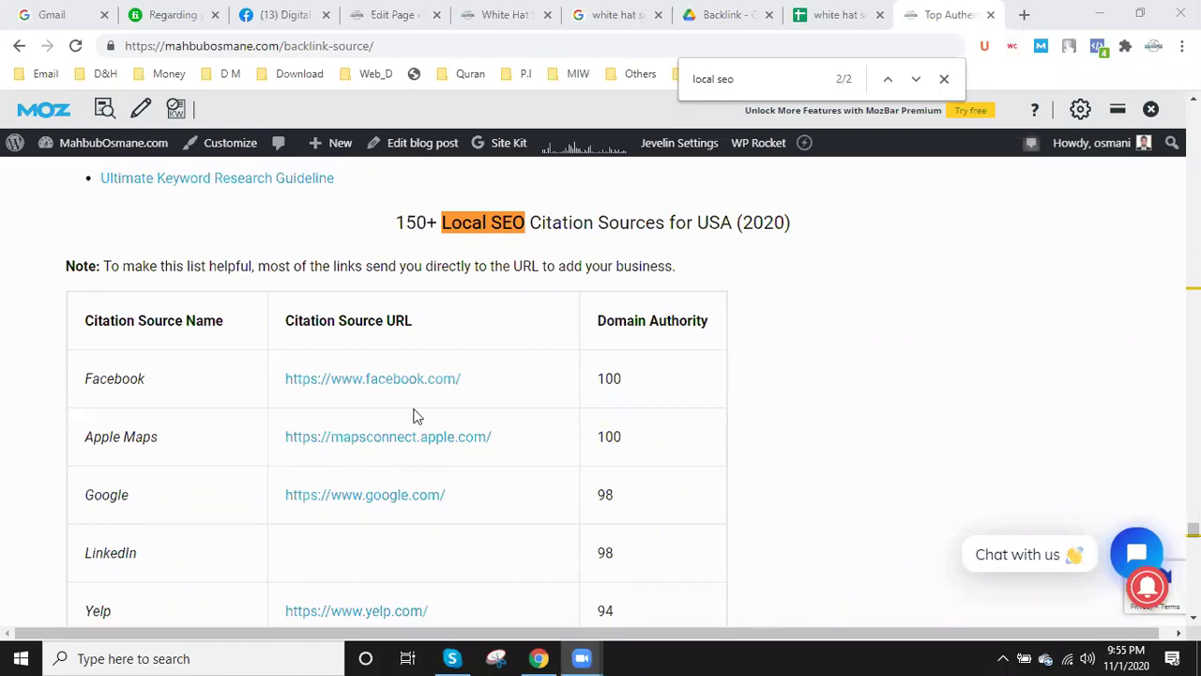
left_click(864, 17)
left_click(929, 14)
scroll(472, 365, "down", 5)
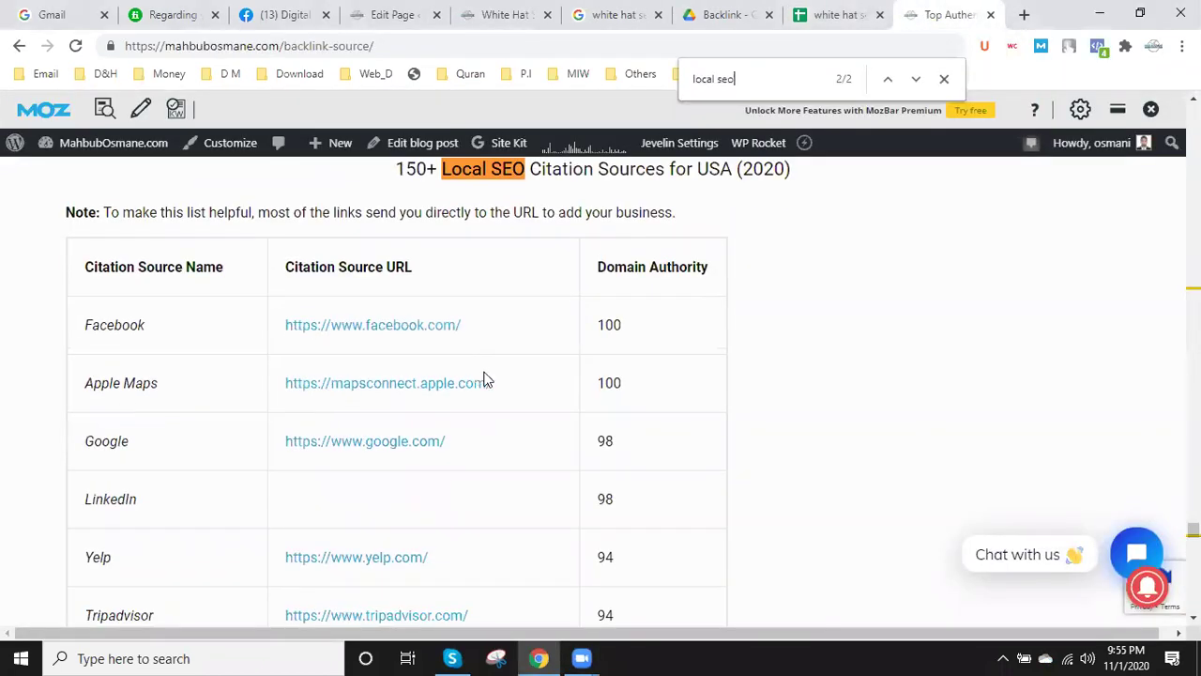
scroll(600, 436, "down", 5)
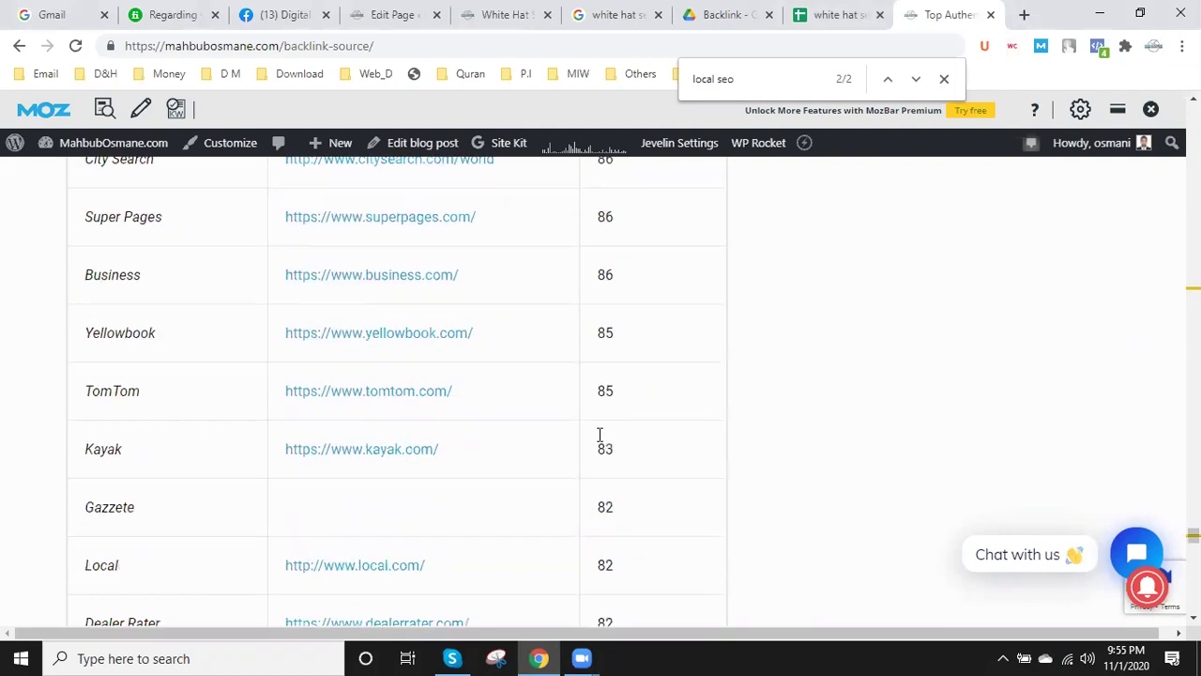
scroll(600, 436, "down", 20)
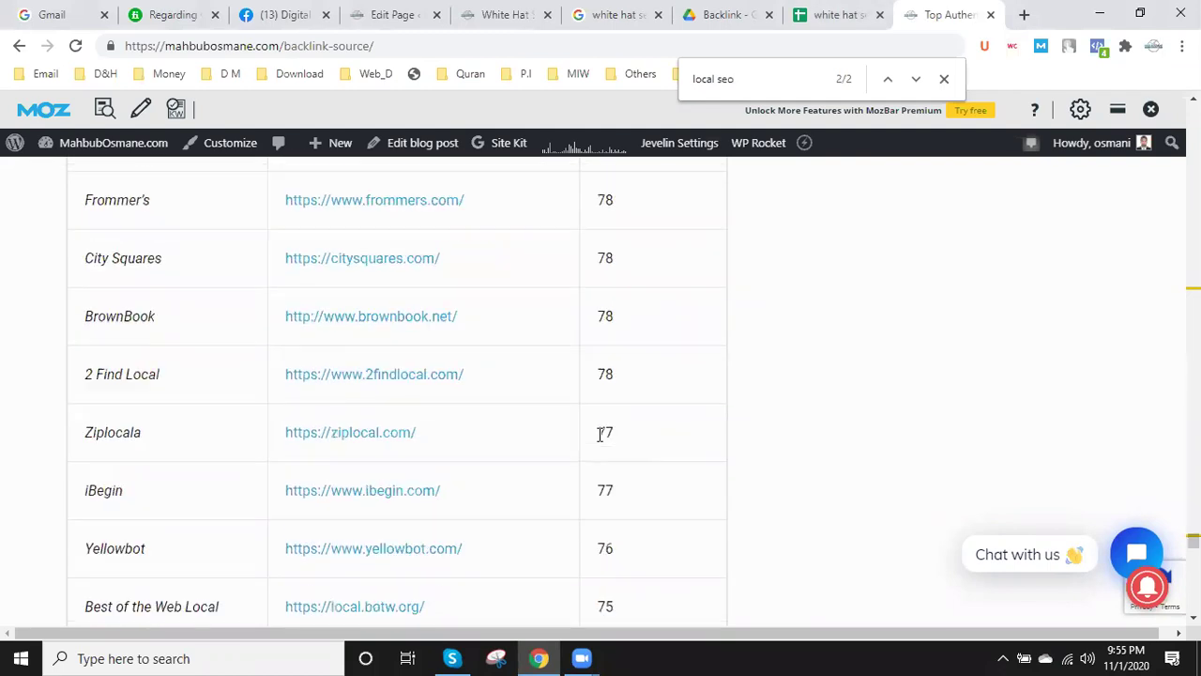
scroll(600, 435, "down", 12)
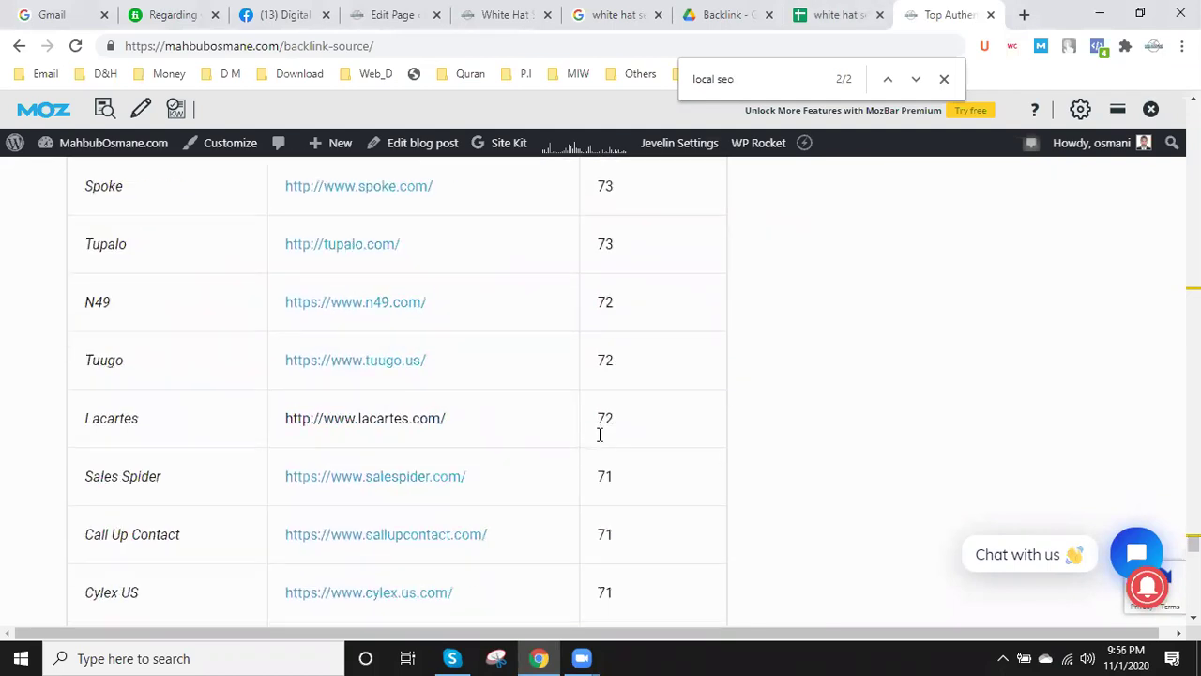
scroll(600, 434, "down", 11)
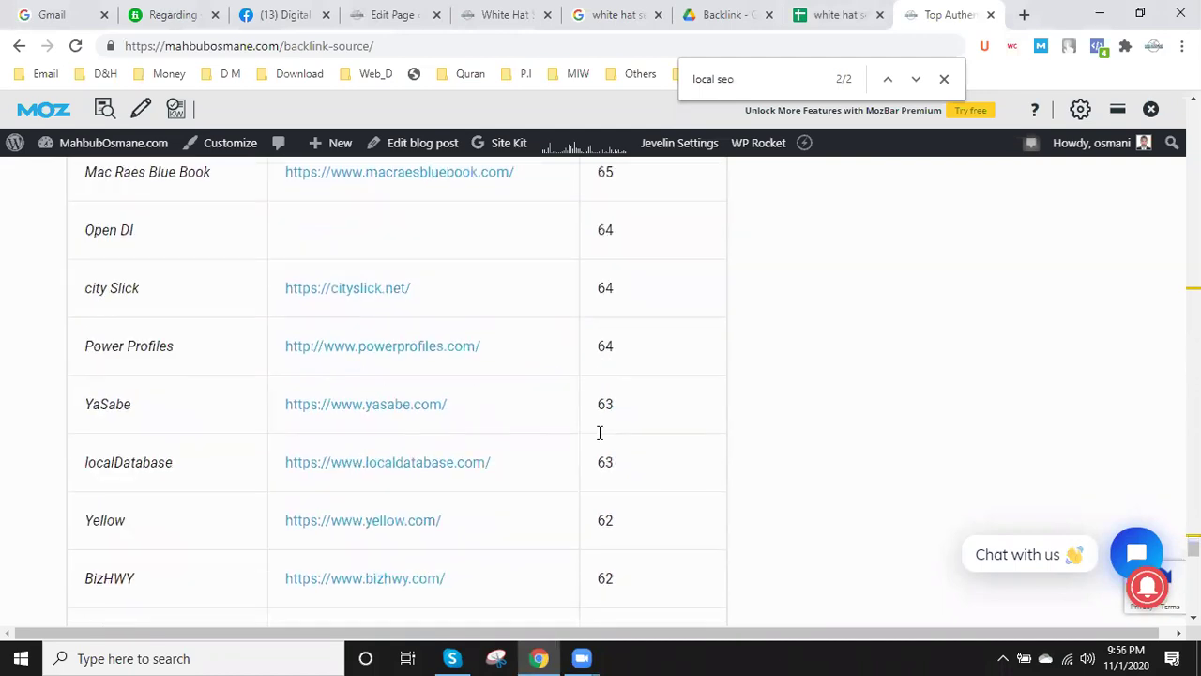
scroll(600, 433, "down", 15)
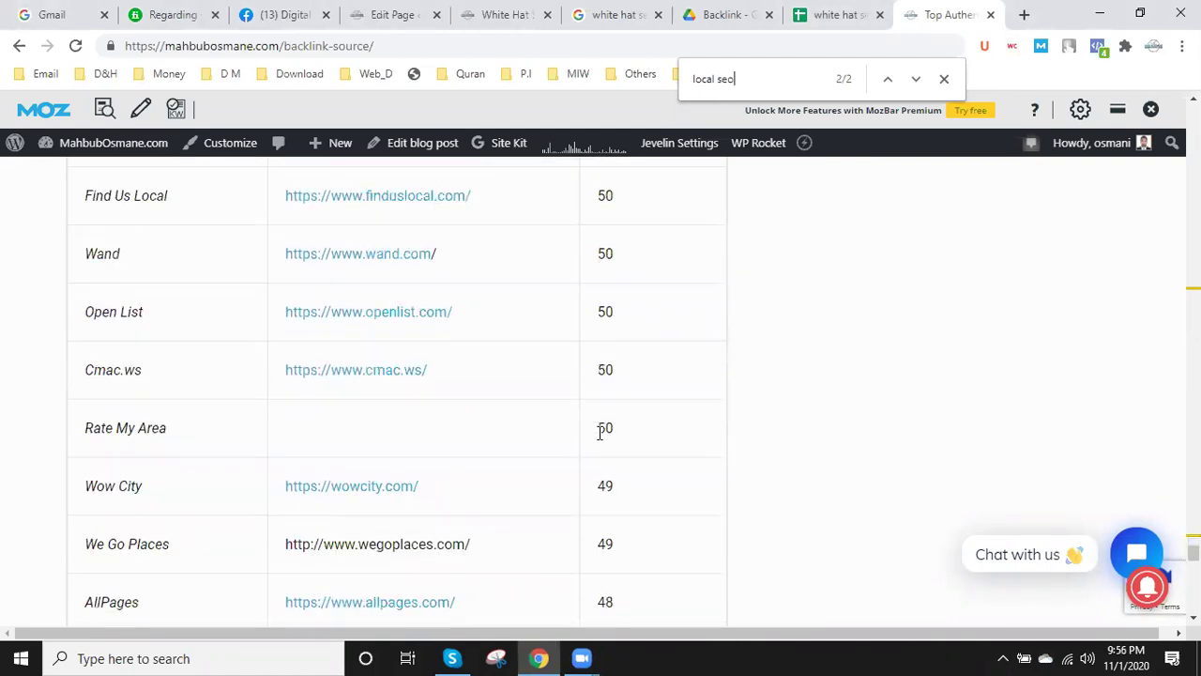
scroll(600, 433, "down", 3)
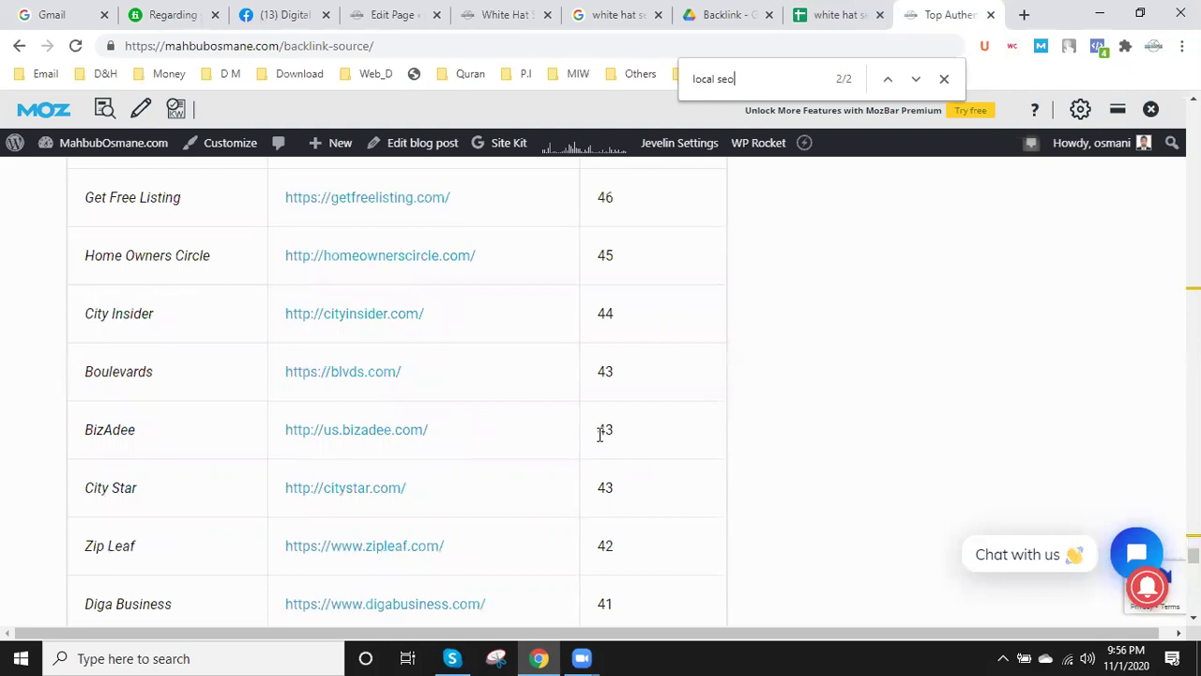
scroll(600, 434, "down", 14)
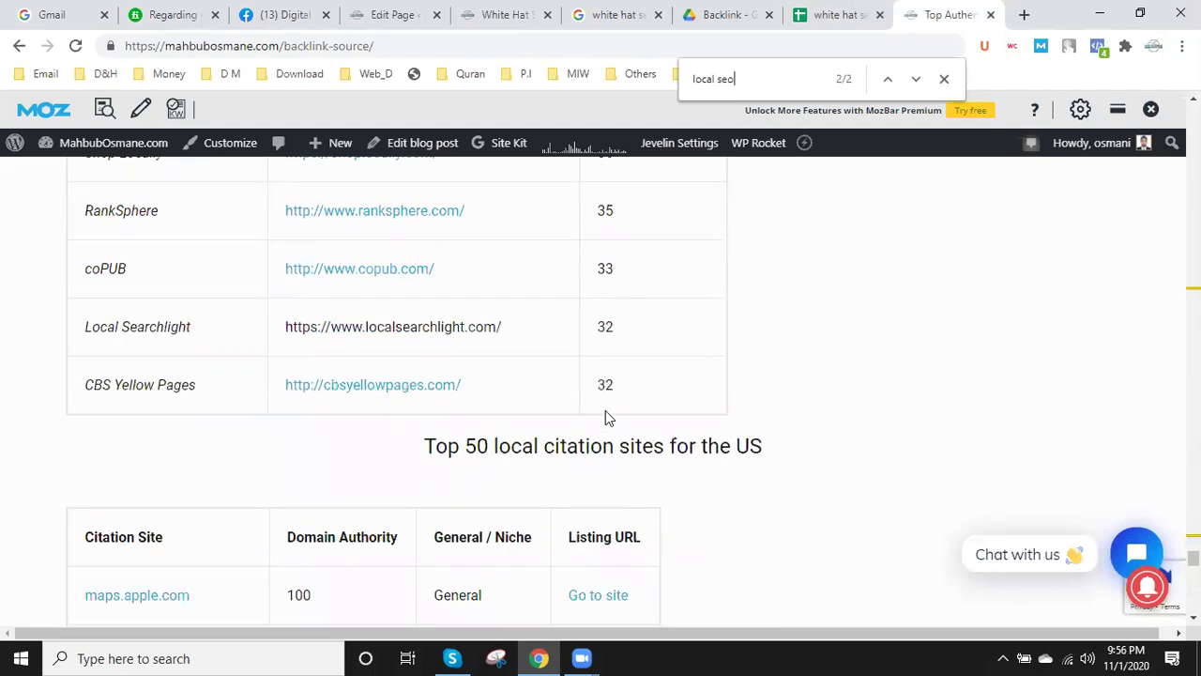
scroll(606, 410, "down", 1)
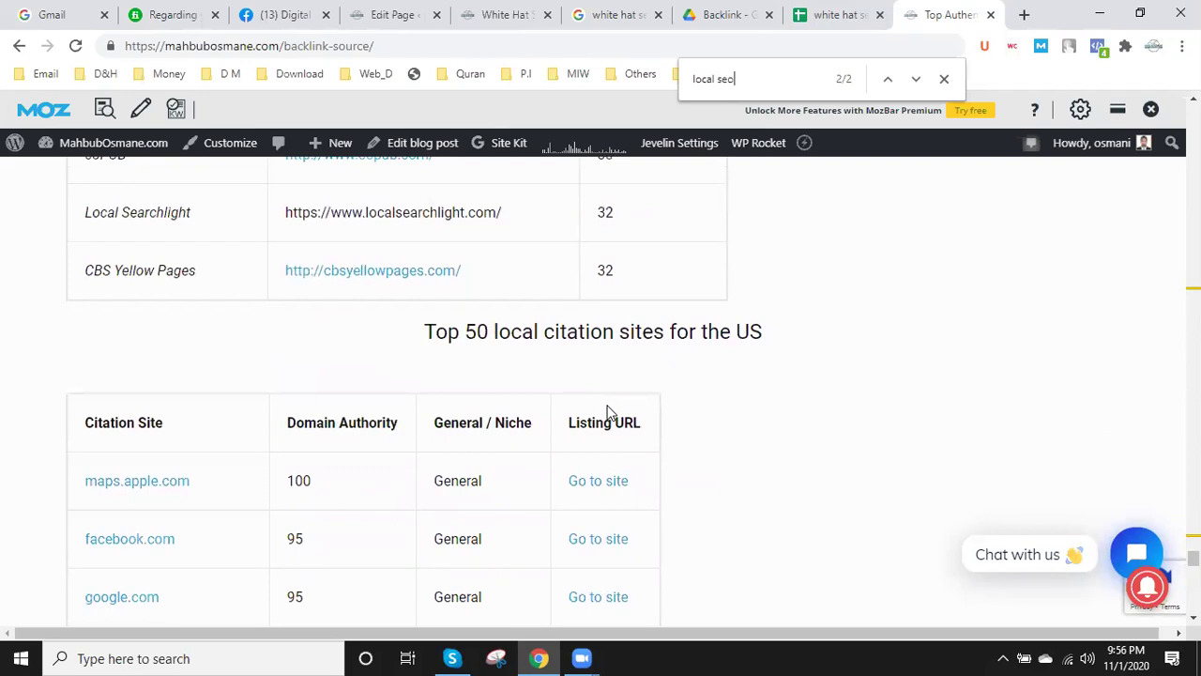
scroll(606, 410, "down", 5)
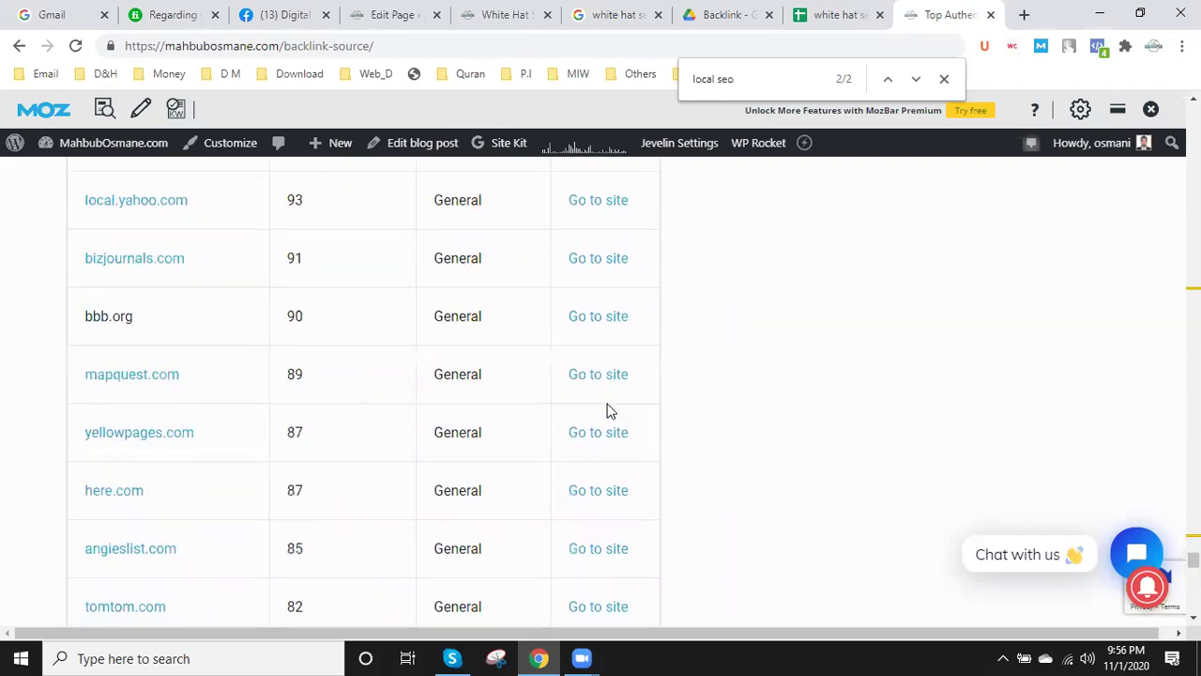
scroll(608, 406, "down", 3)
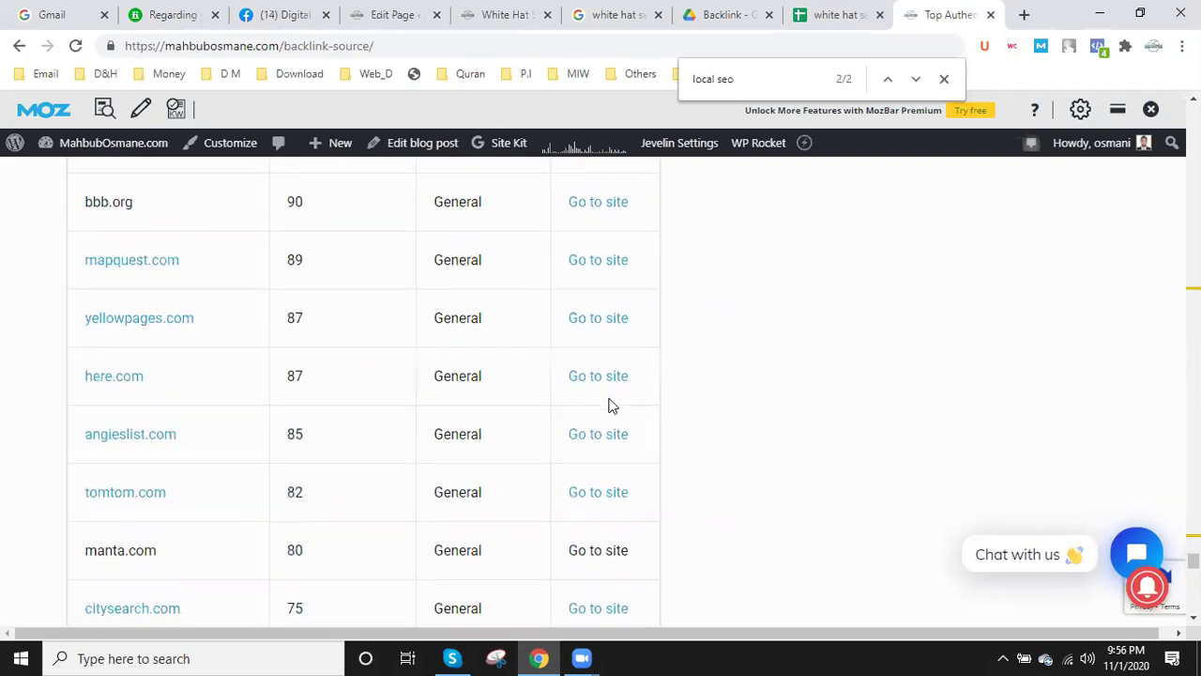
scroll(867, 608, "down", 1)
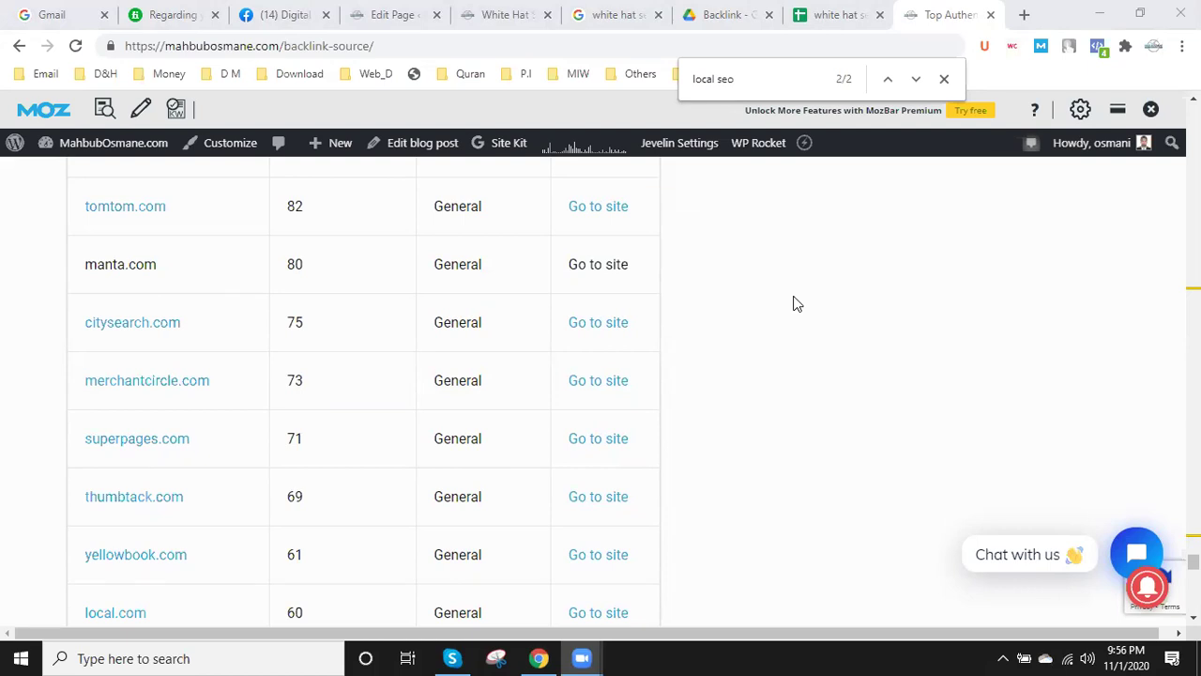
scroll(608, 402, "up", 8)
scroll(612, 408, "up", 6)
scroll(611, 408, "down", 3)
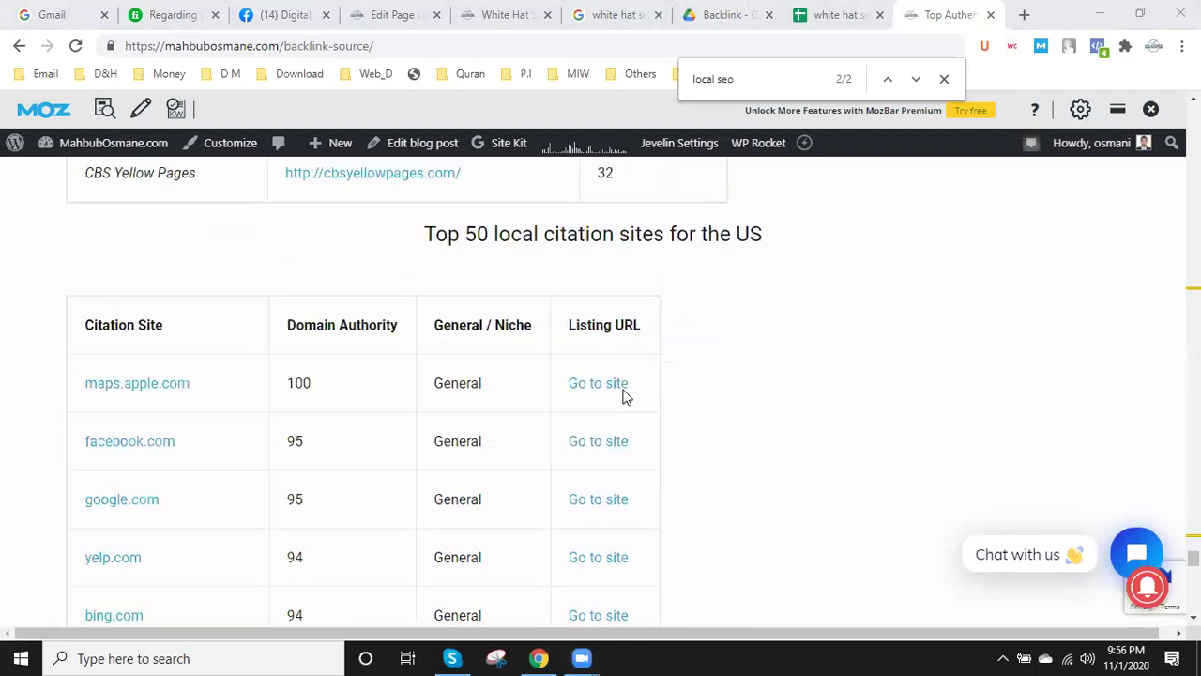
scroll(647, 451, "down", 2)
scroll(636, 486, "down", 20)
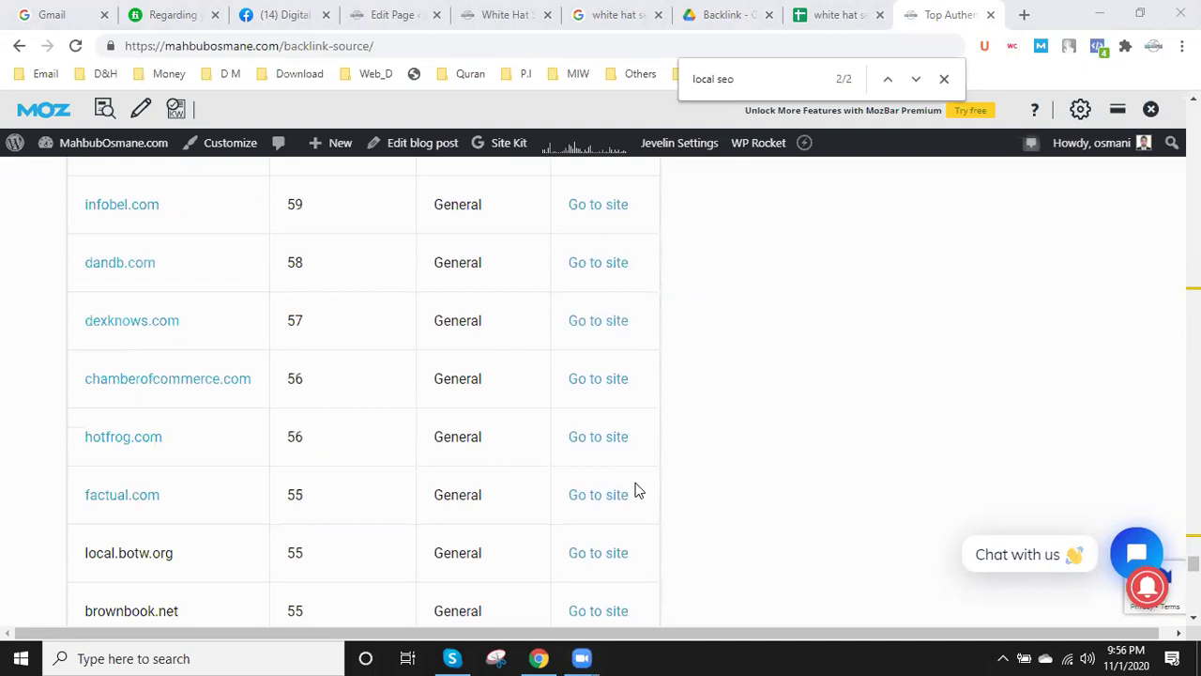
scroll(635, 488, "down", 10)
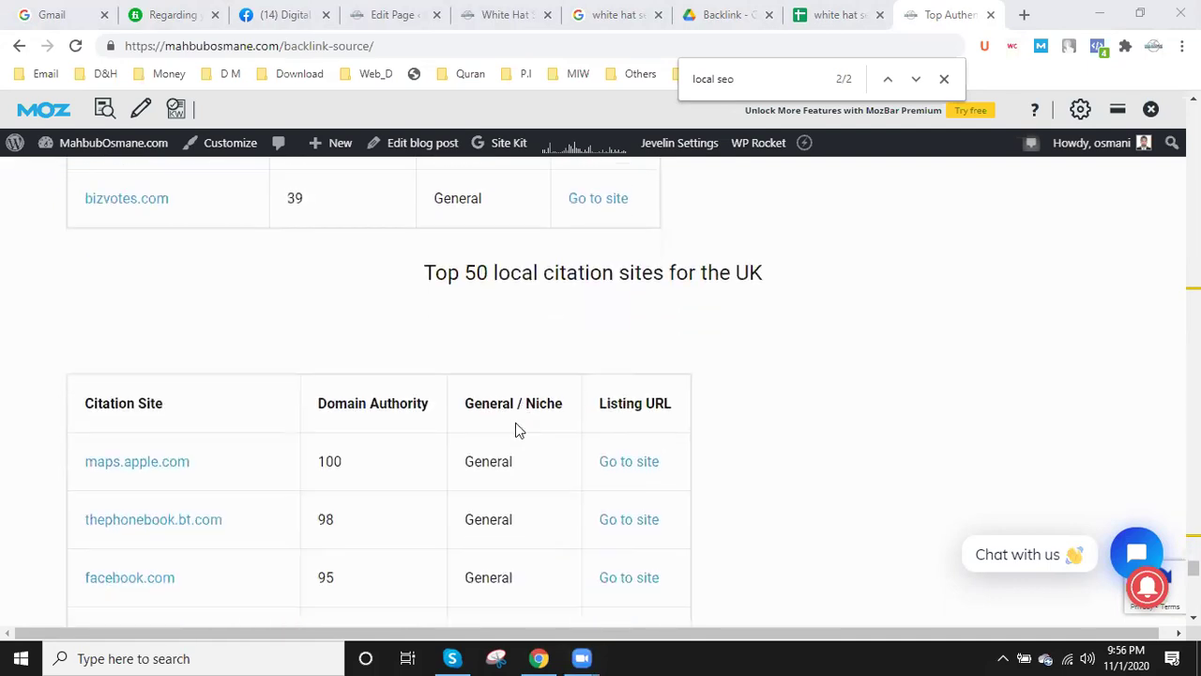
left_click_drag(475, 218, 554, 218)
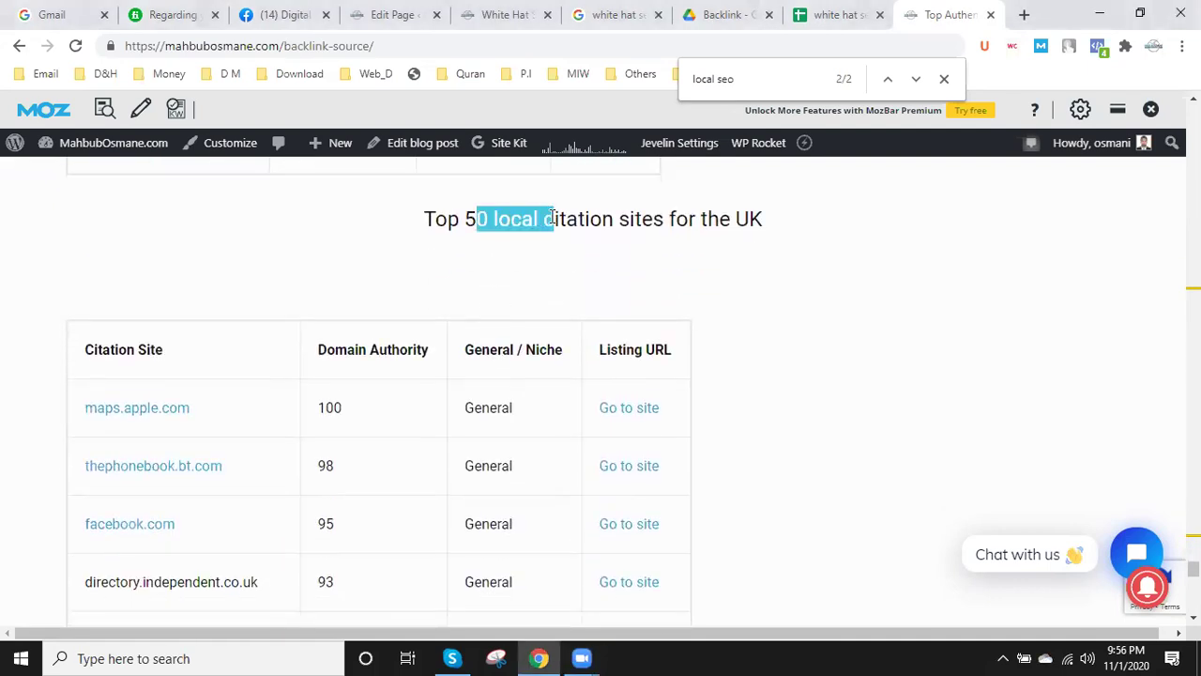
- Type the editor's name into cell A200, then switch back to the UK citation article
left_click(819, 11)
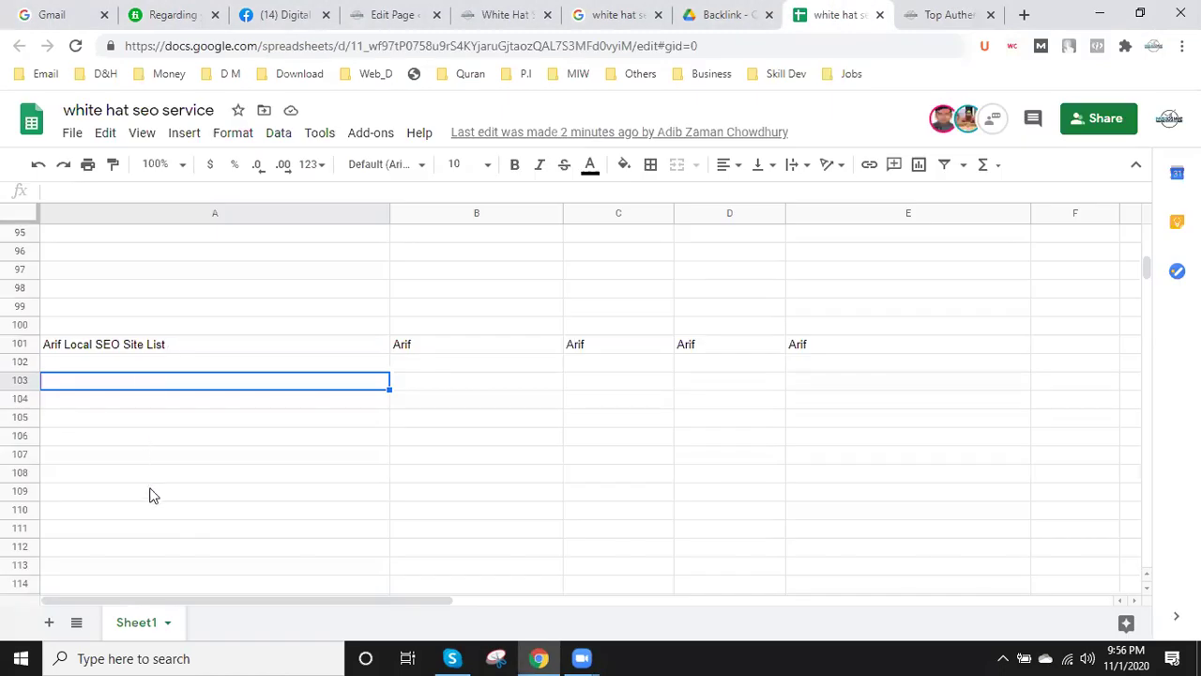
scroll(155, 525, "down", 5)
scroll(157, 535, "down", 20)
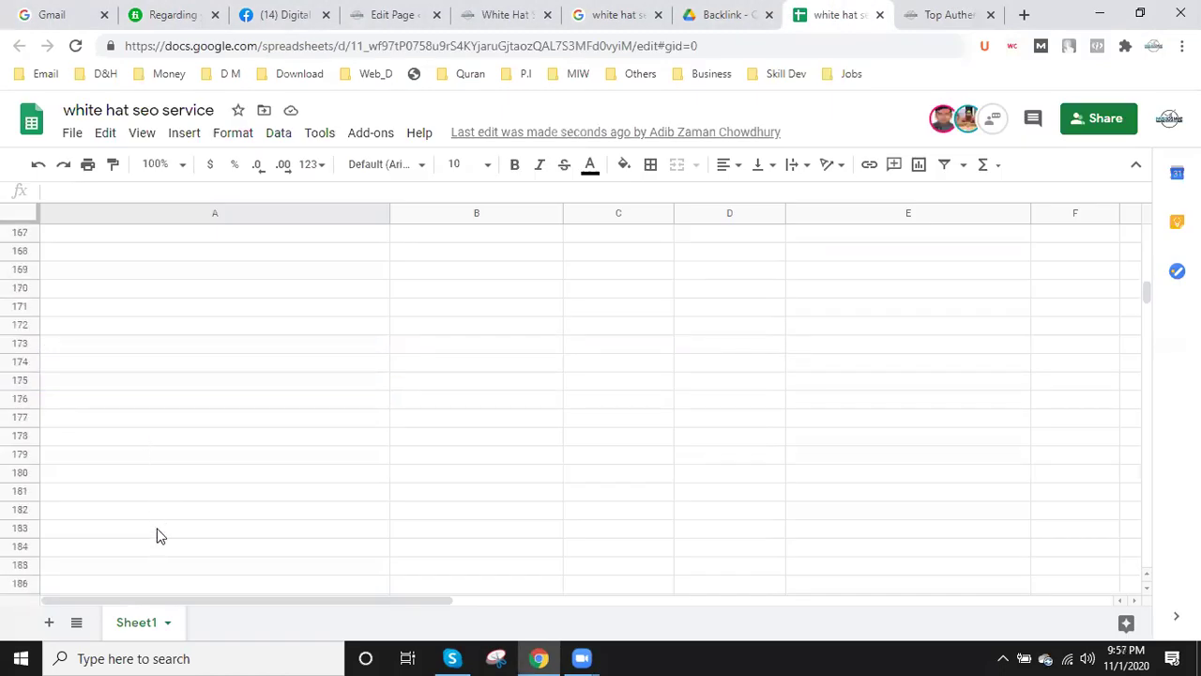
scroll(157, 535, "down", 3)
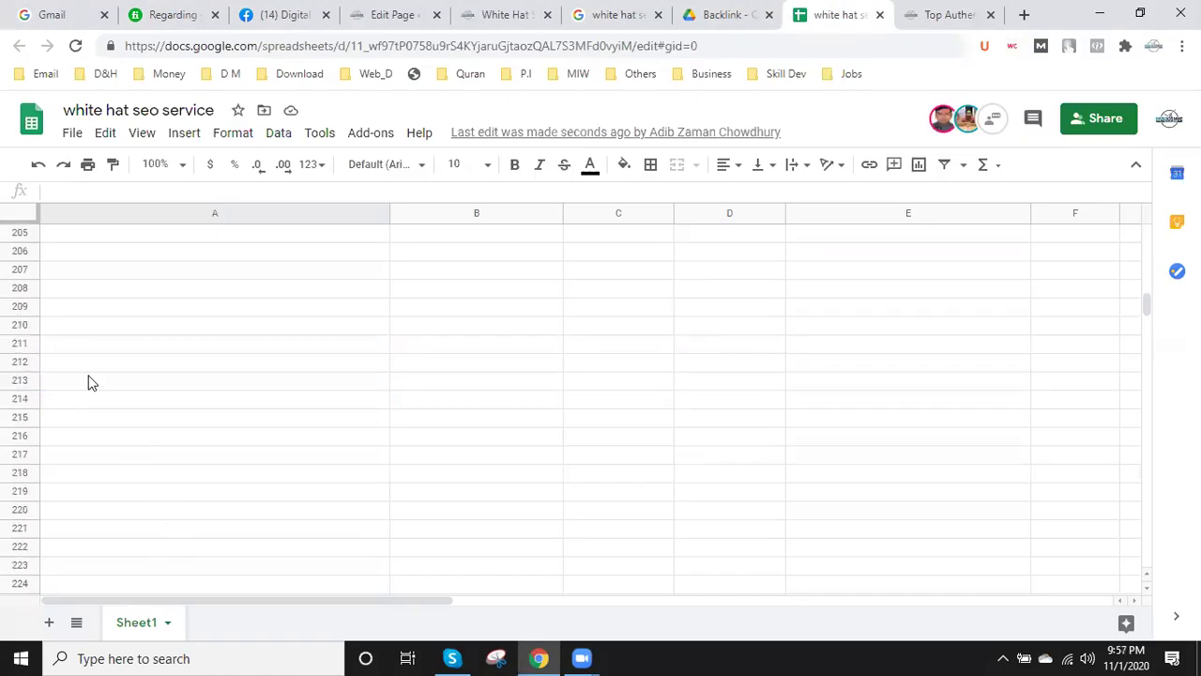
scroll(107, 328, "up", 3)
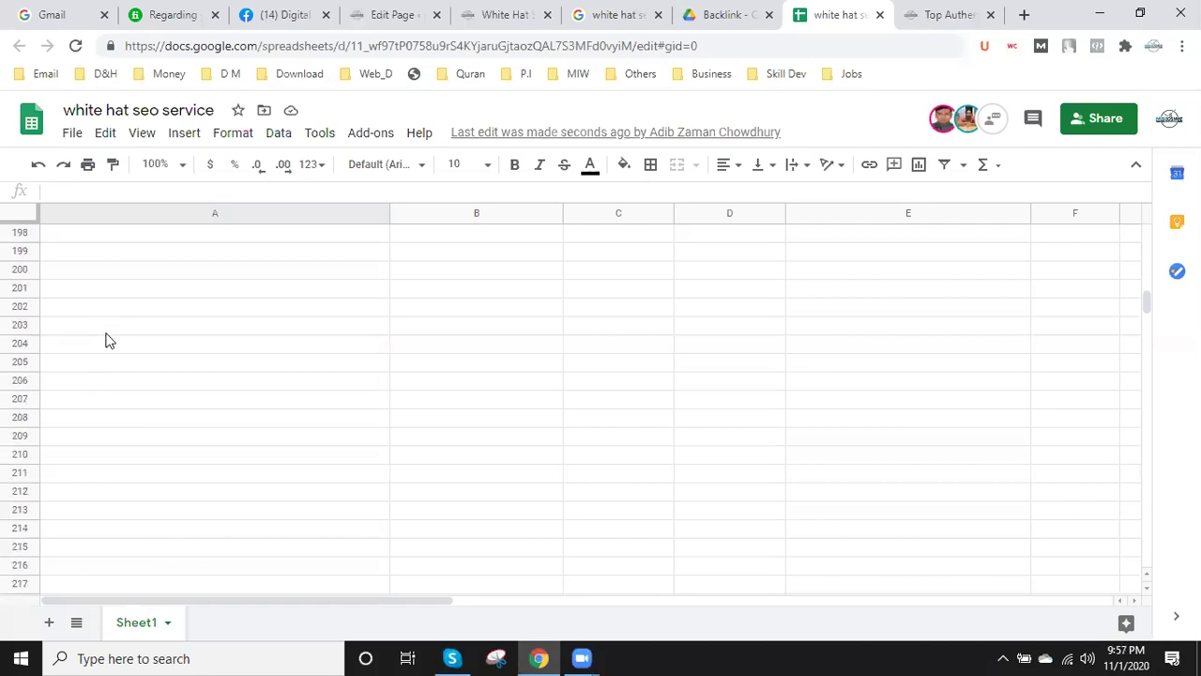
left_click(120, 272)
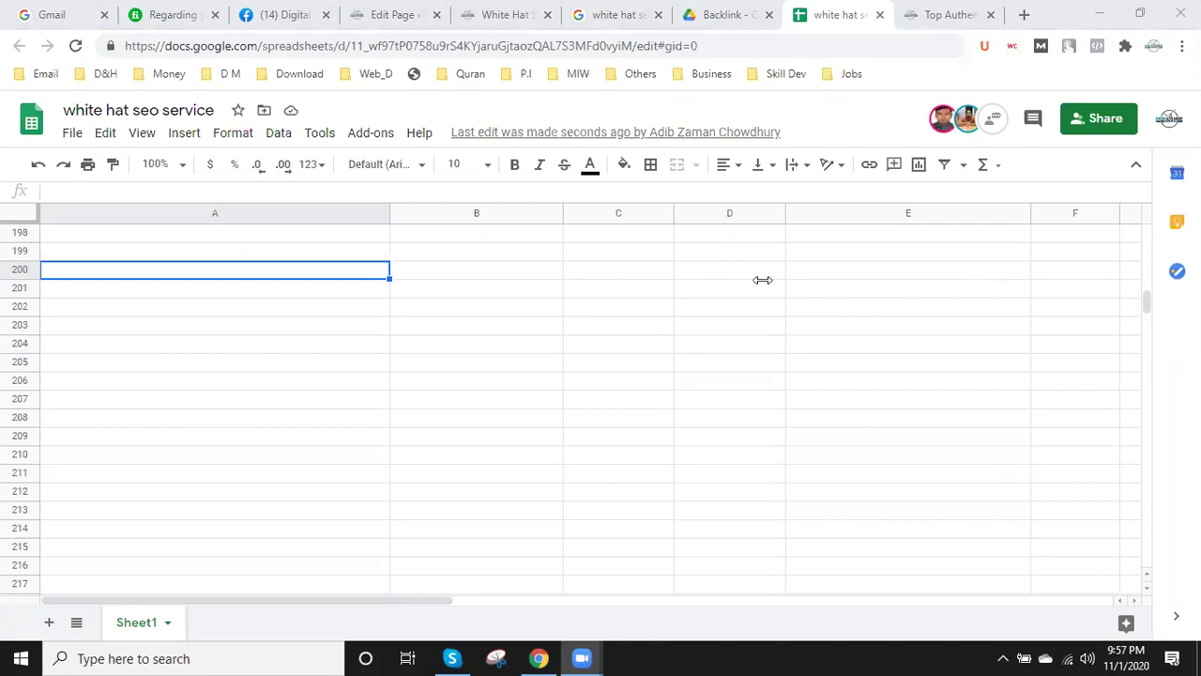
double_click(113, 271)
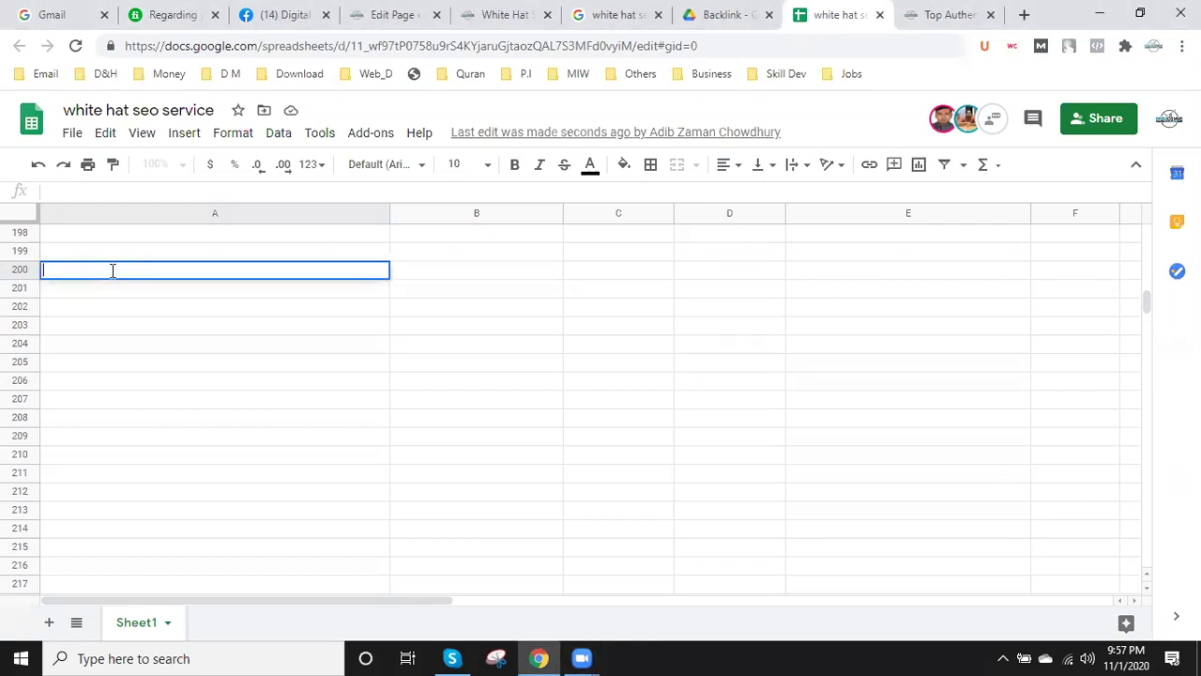
type("Foyez")
key("ctrl+Tab")
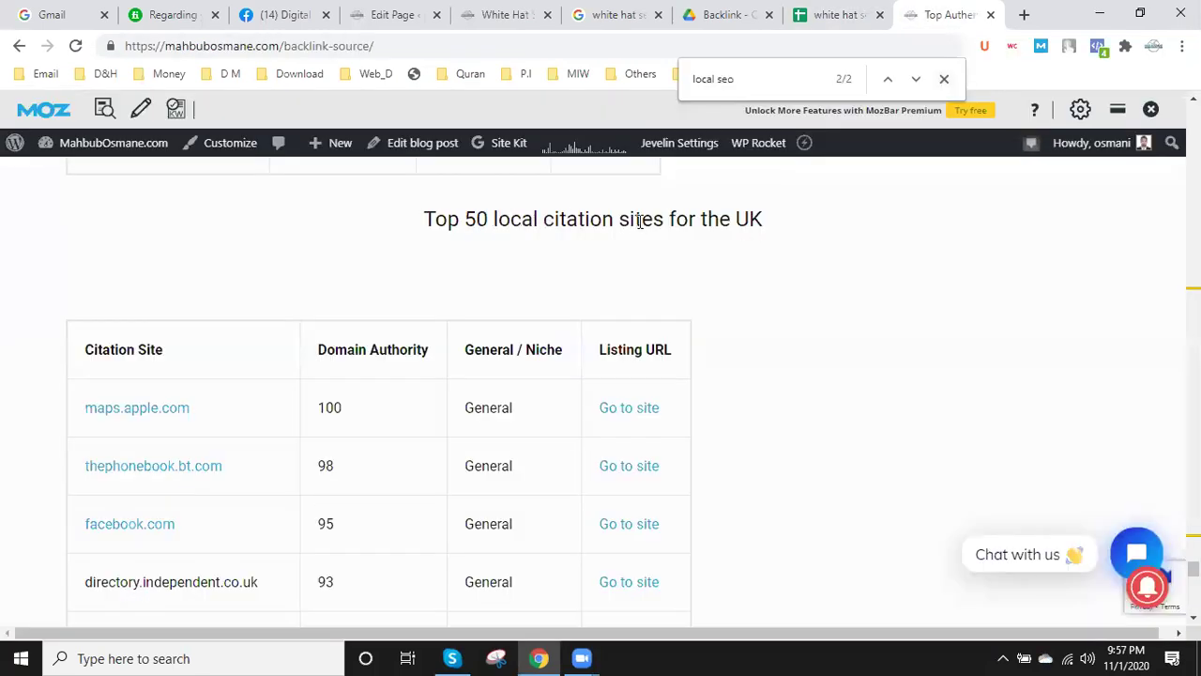
- Extend A200 to the editor's name followed by ' - 50 local citation sites for the UK'
left_click_drag(467, 214, 584, 211)
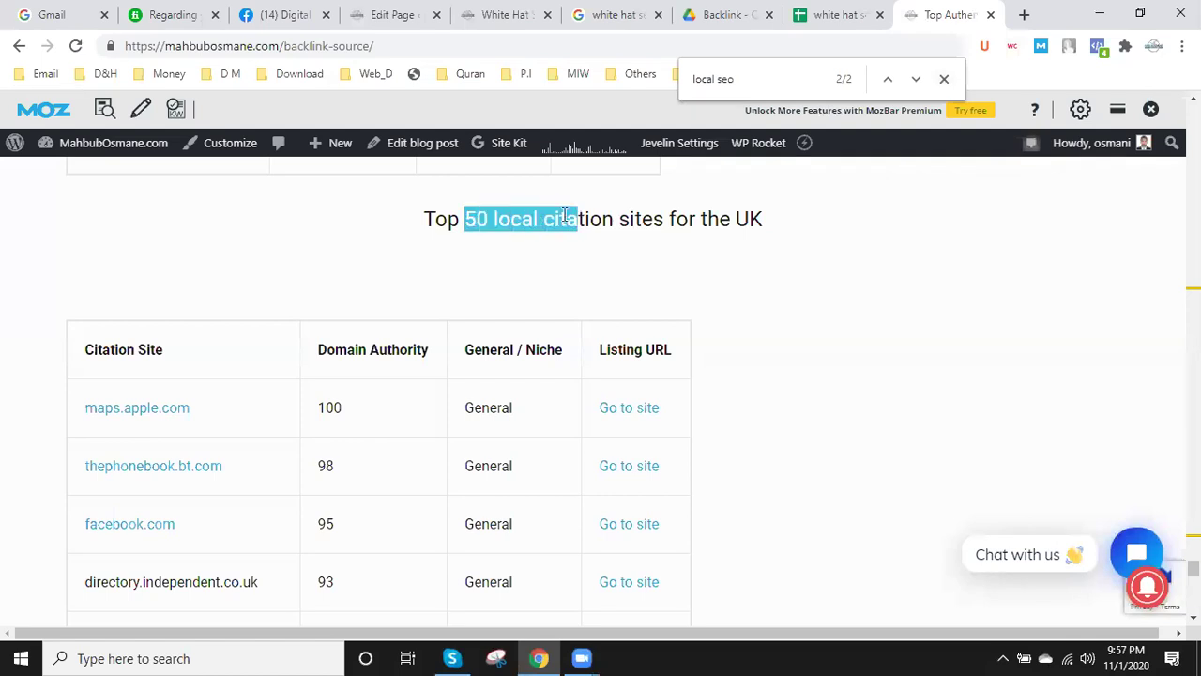
left_click(487, 218)
left_click_drag(465, 217, 807, 222)
key("ctrl+c")
left_click(533, 218)
left_click(835, 14)
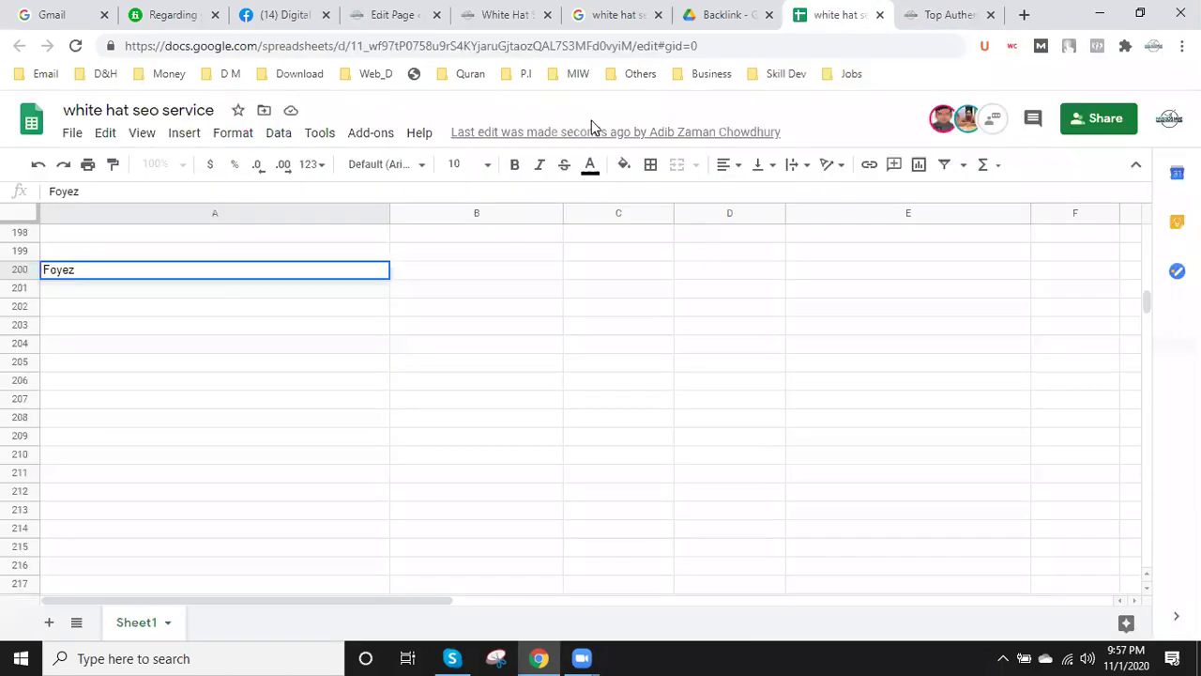
double_click(111, 270)
type("-")
key("ctrl+v")
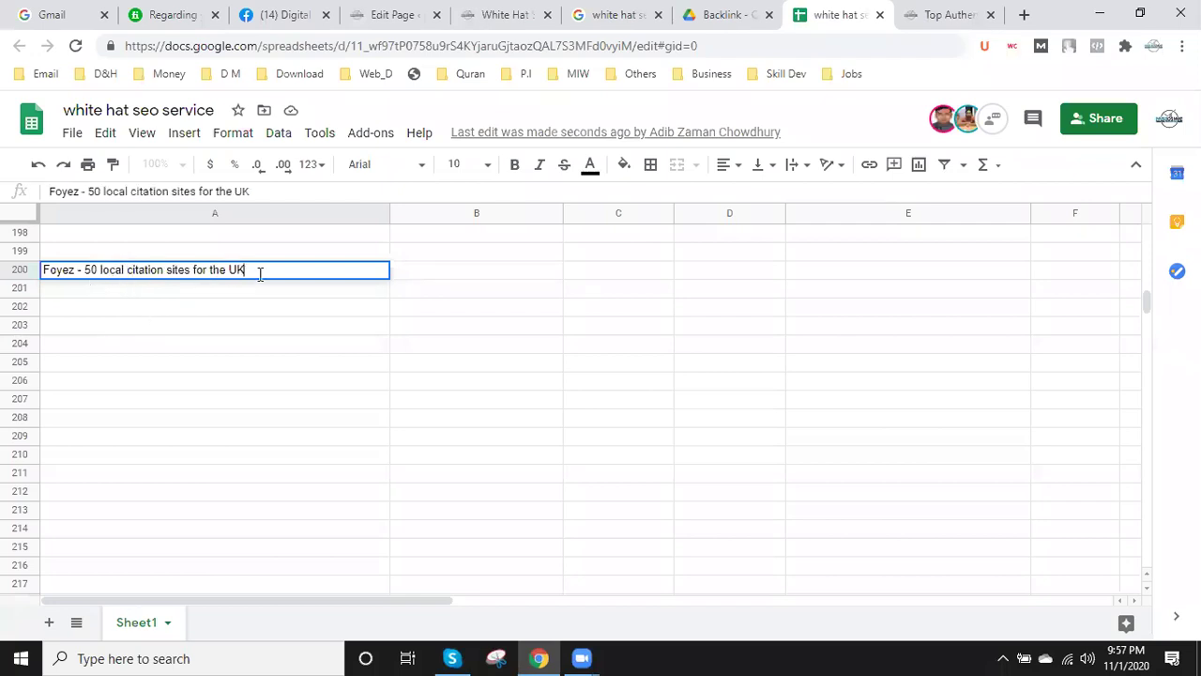
- Copy the A200 label into B200, C200, D200 and E200
left_click_drag(257, 270, 29, 271)
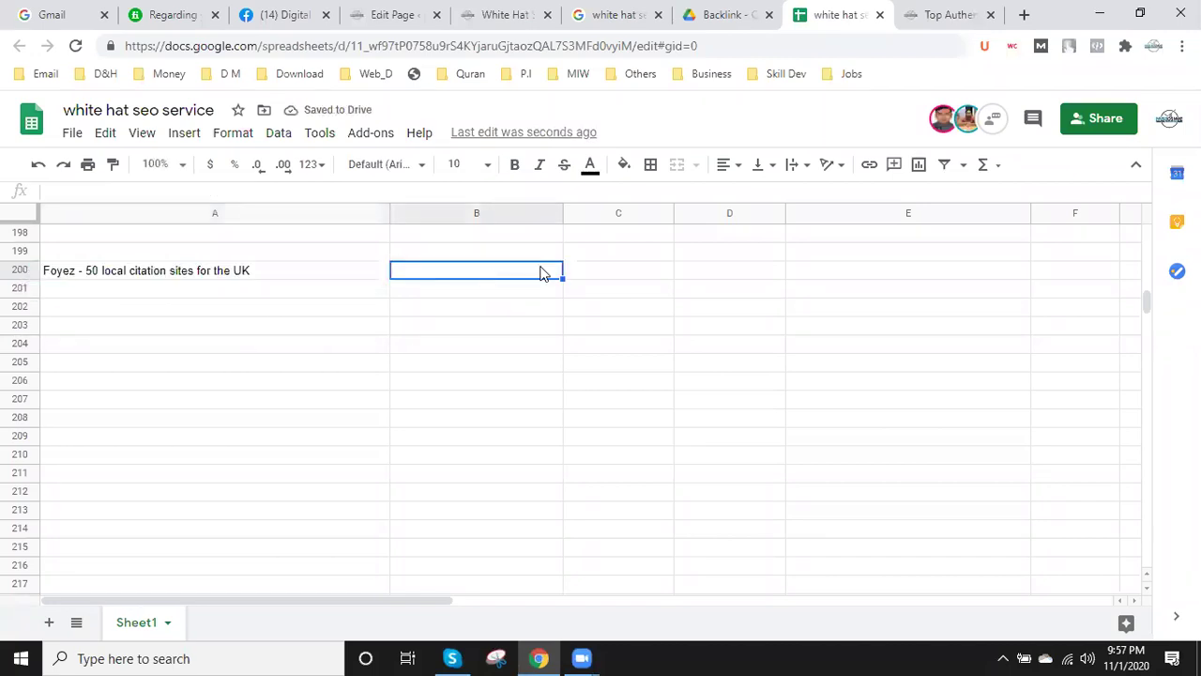
type("Foyez - 50 local citation sites for the UK")
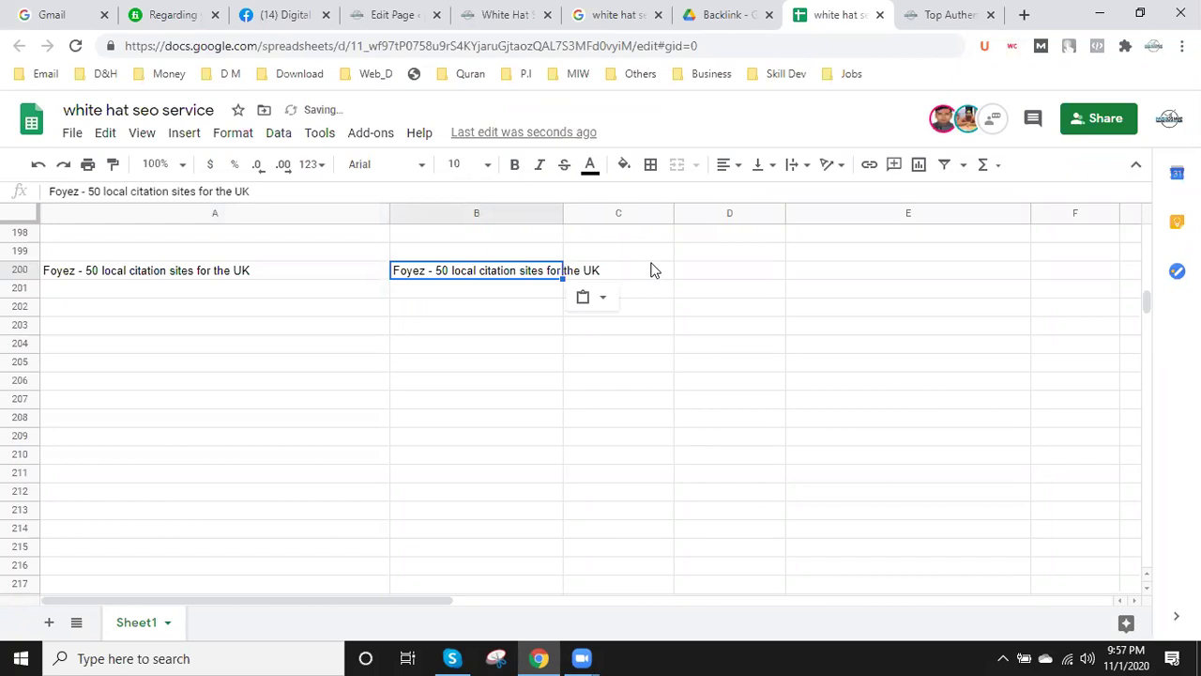
left_click(654, 270)
type("Foyez - 50 local citation sites for the UK")
left_click(756, 274)
type("Foyez - 50 local citation sites for the UK")
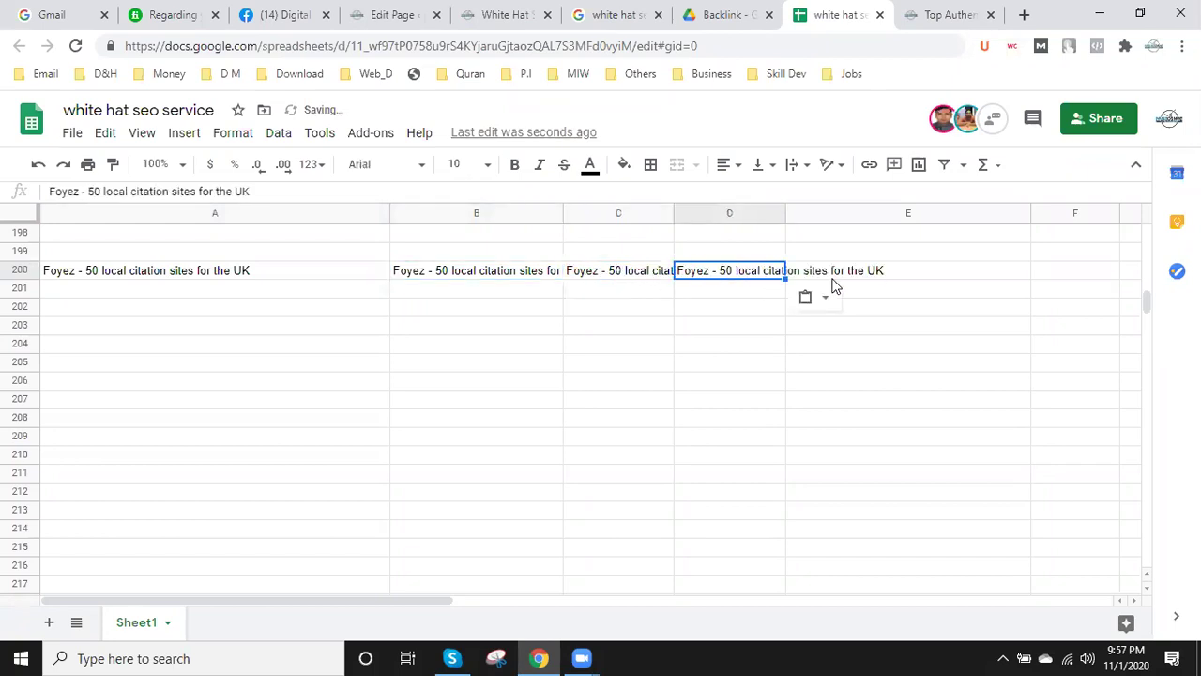
left_click(855, 274)
type("Foyez - 50 local citation sites for the UK")
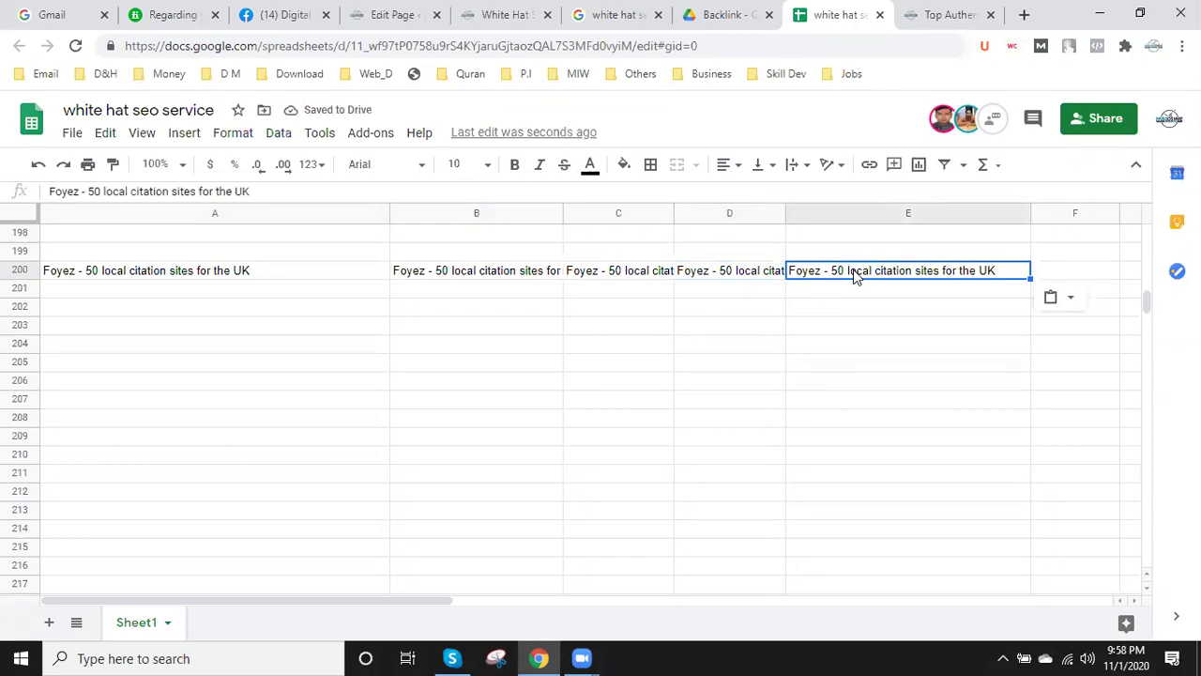
left_click(944, 12)
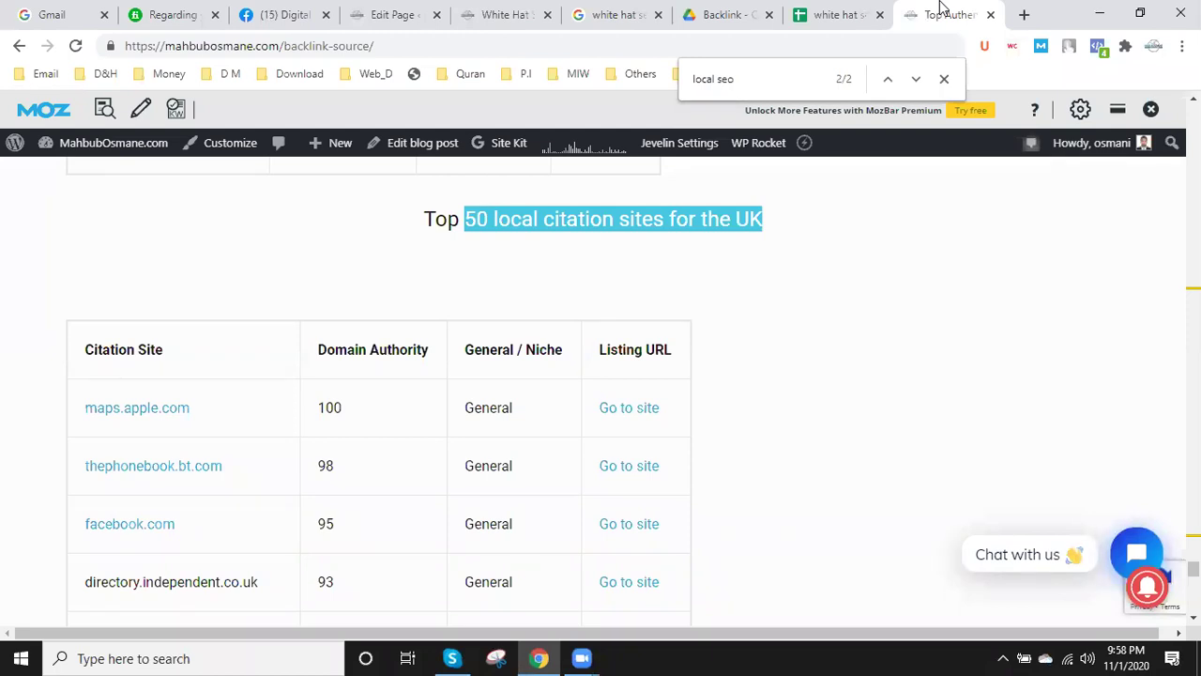
- Scroll the backlink-source page past the UK and Australia tables to the Canada citation table
scroll(871, 327, "down", 5)
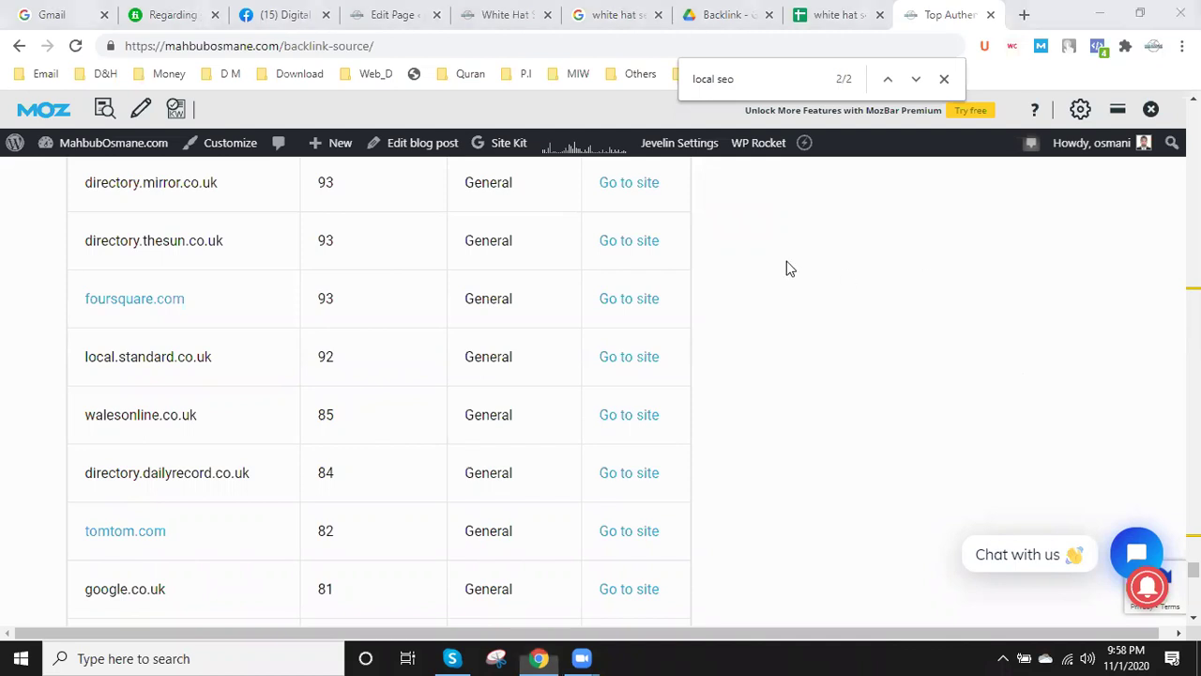
scroll(448, 480, "down", 7)
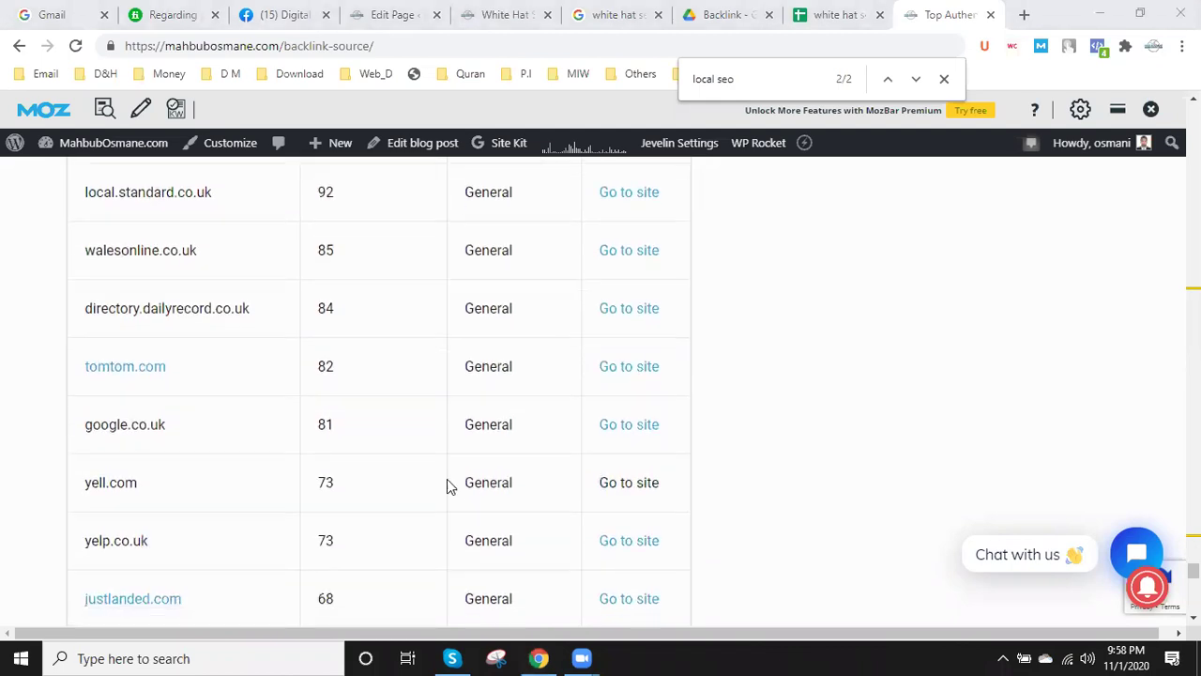
scroll(448, 478, "down", 12)
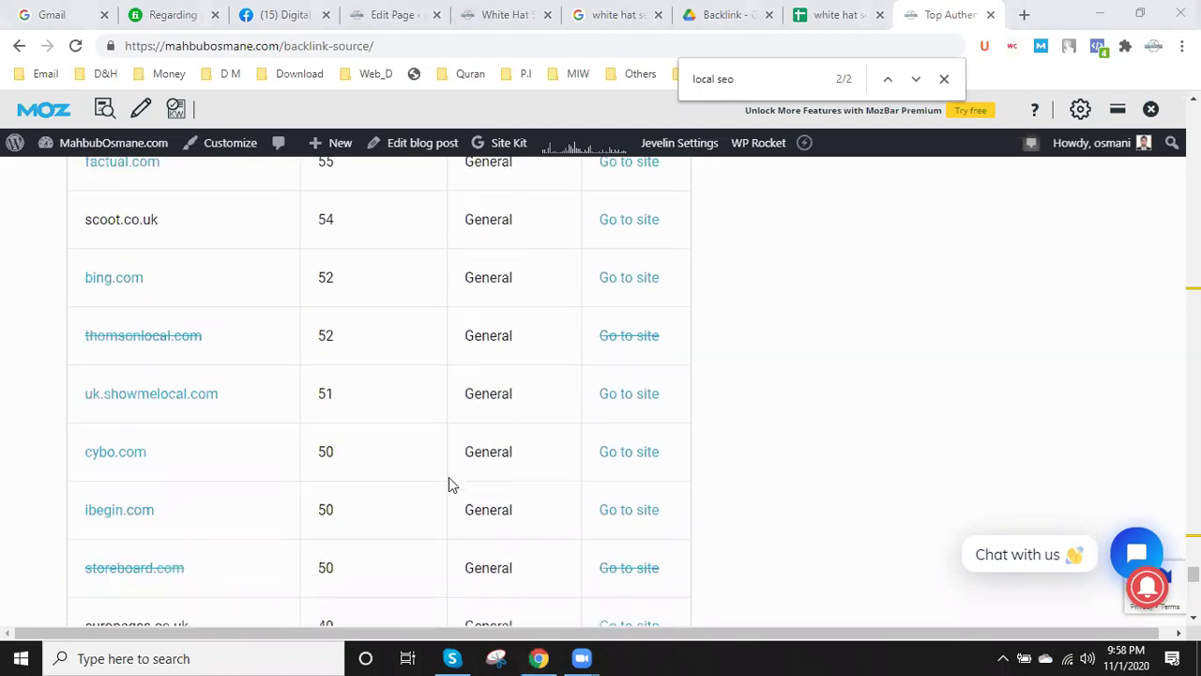
scroll(455, 479, "down", 9)
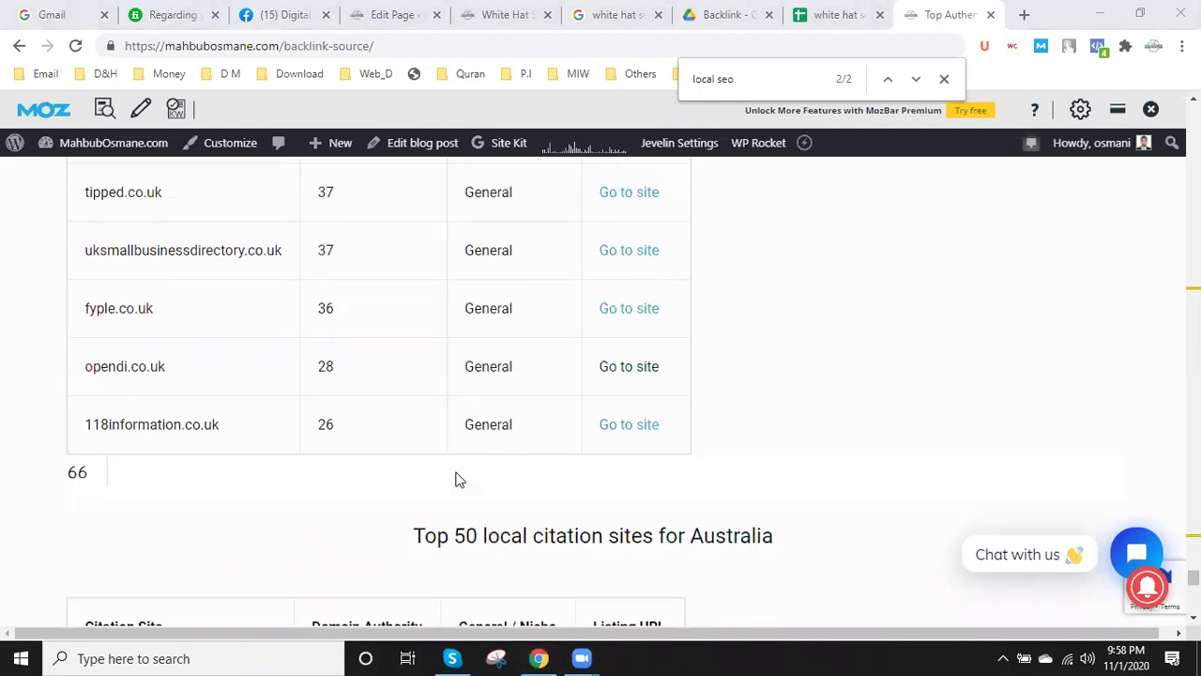
scroll(524, 467, "down", 3)
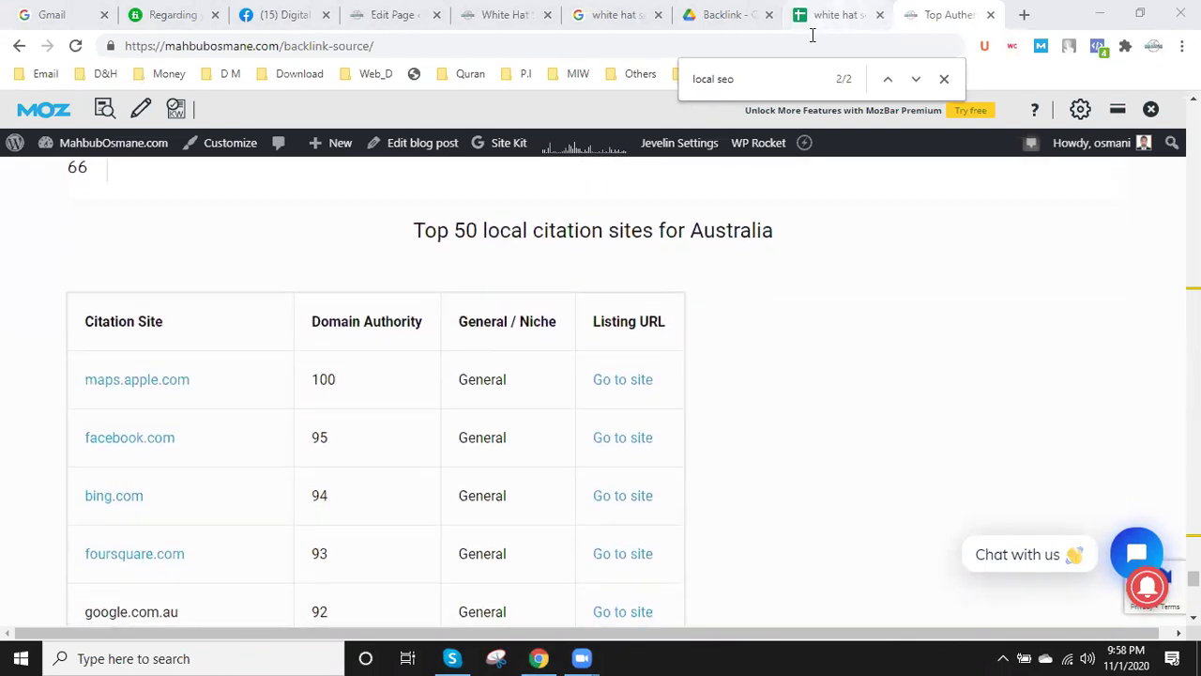
scroll(597, 310, "down", 15)
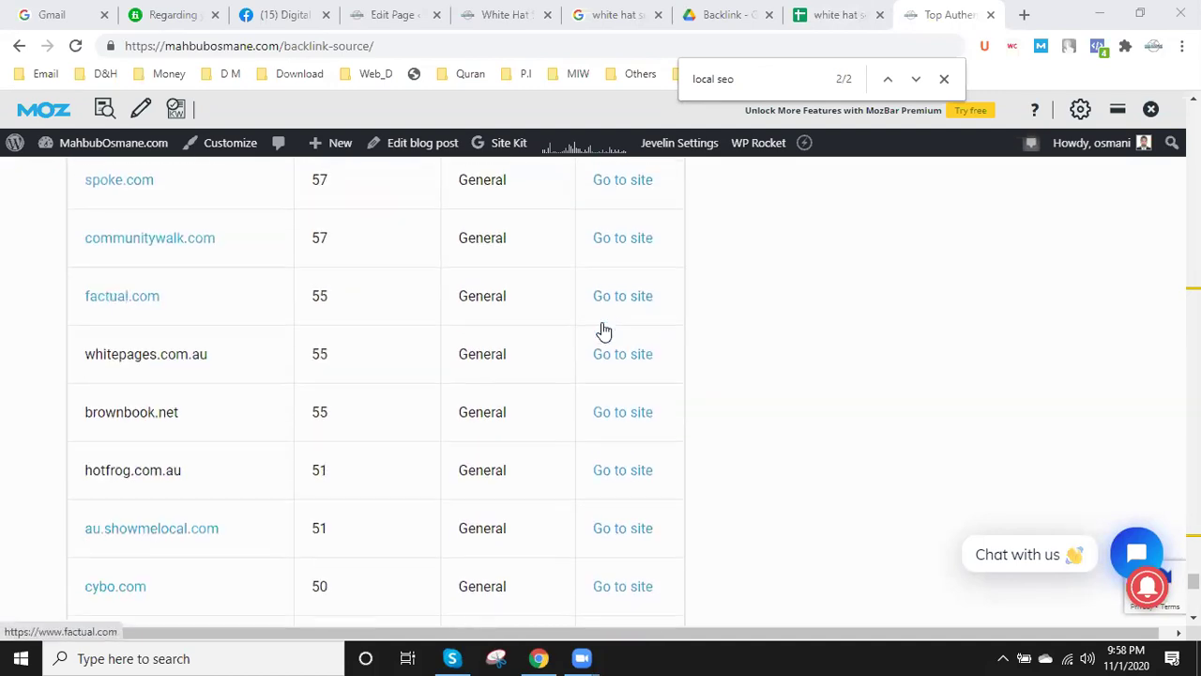
scroll(603, 332, "up", 15)
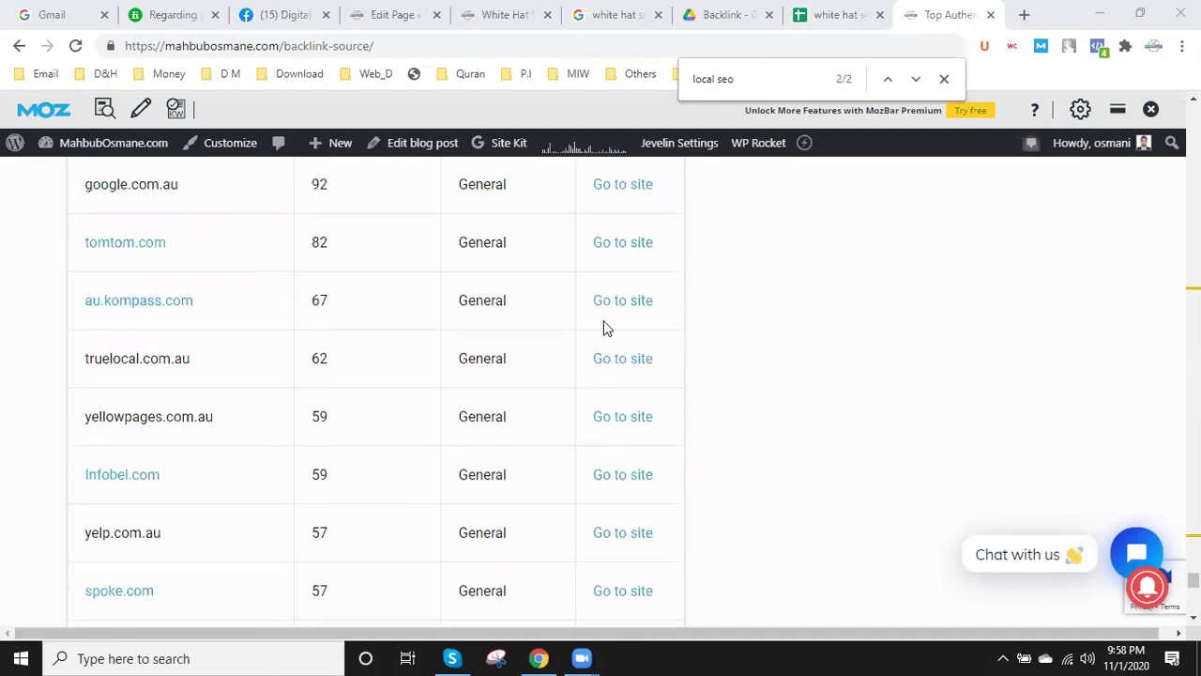
scroll(604, 329, "down", 1)
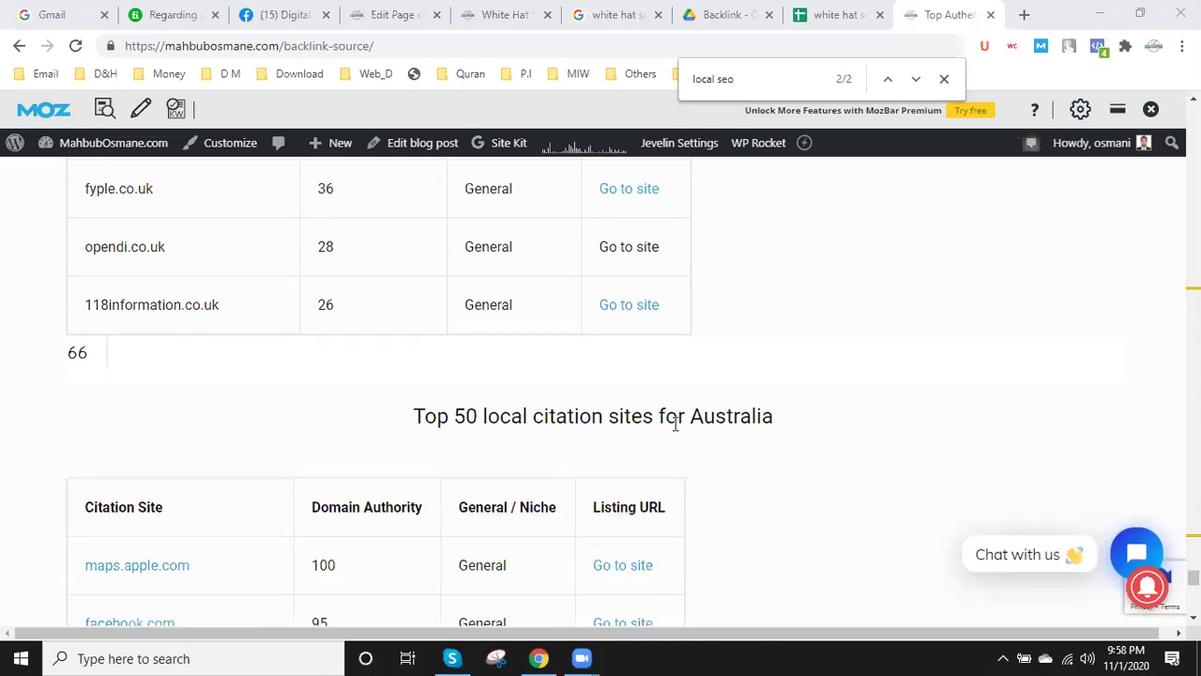
scroll(764, 427, "down", 5)
scroll(758, 436, "down", 20)
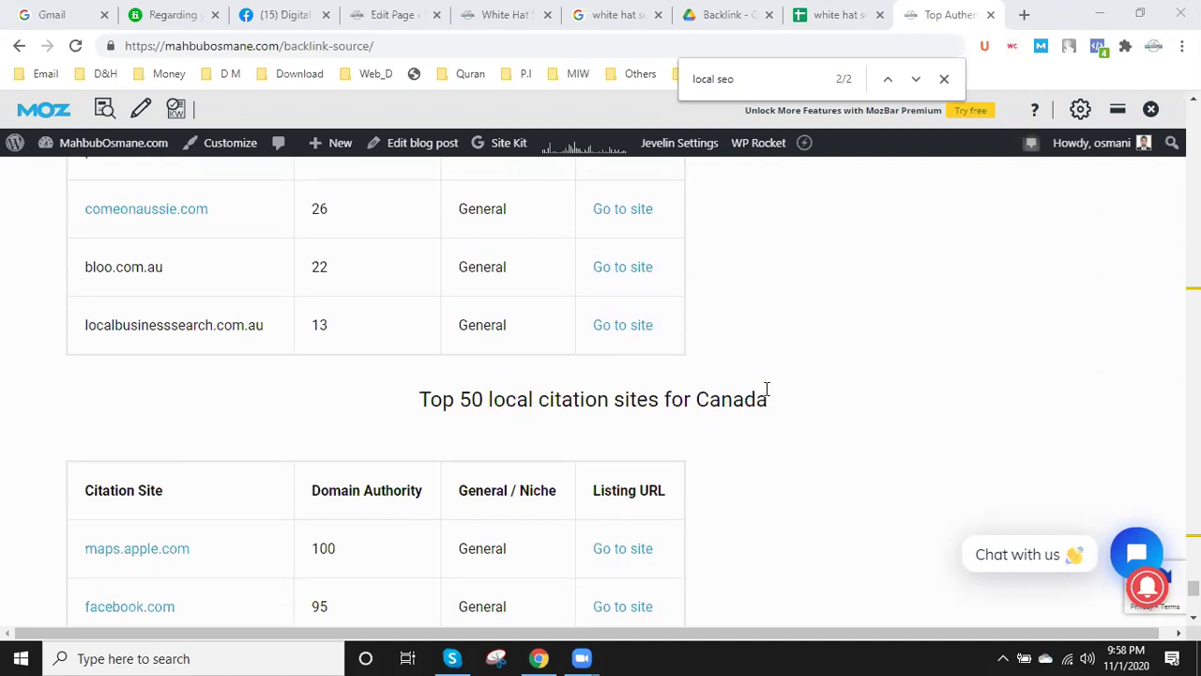
- Load the Trello boards page in a new tab using the 'tre' autocompletion, then return to the sheet
left_click(1022, 15)
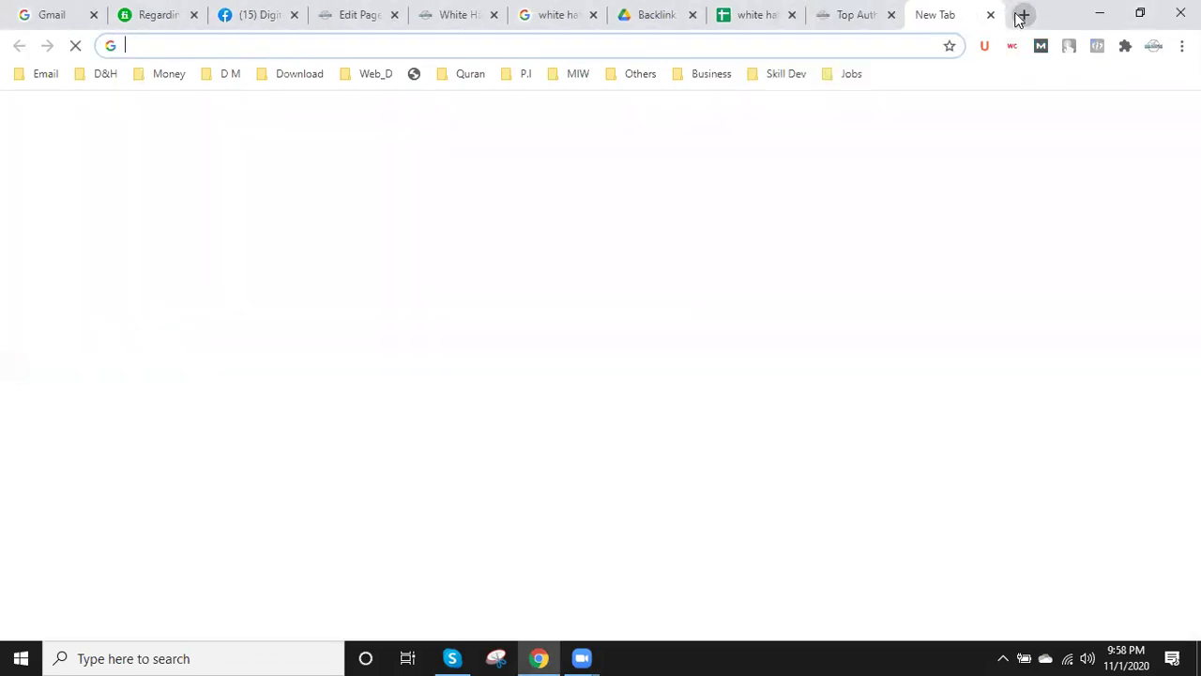
type("trello.com/mahbubosmane/boards")
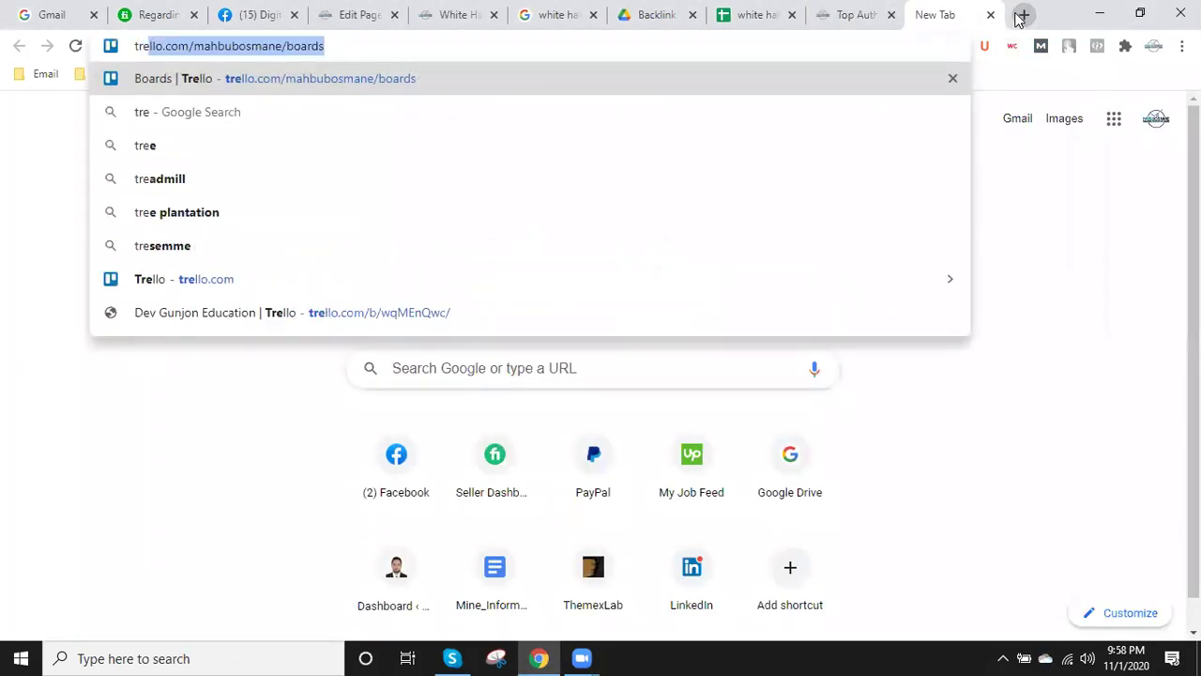
key("Right")
key("Return")
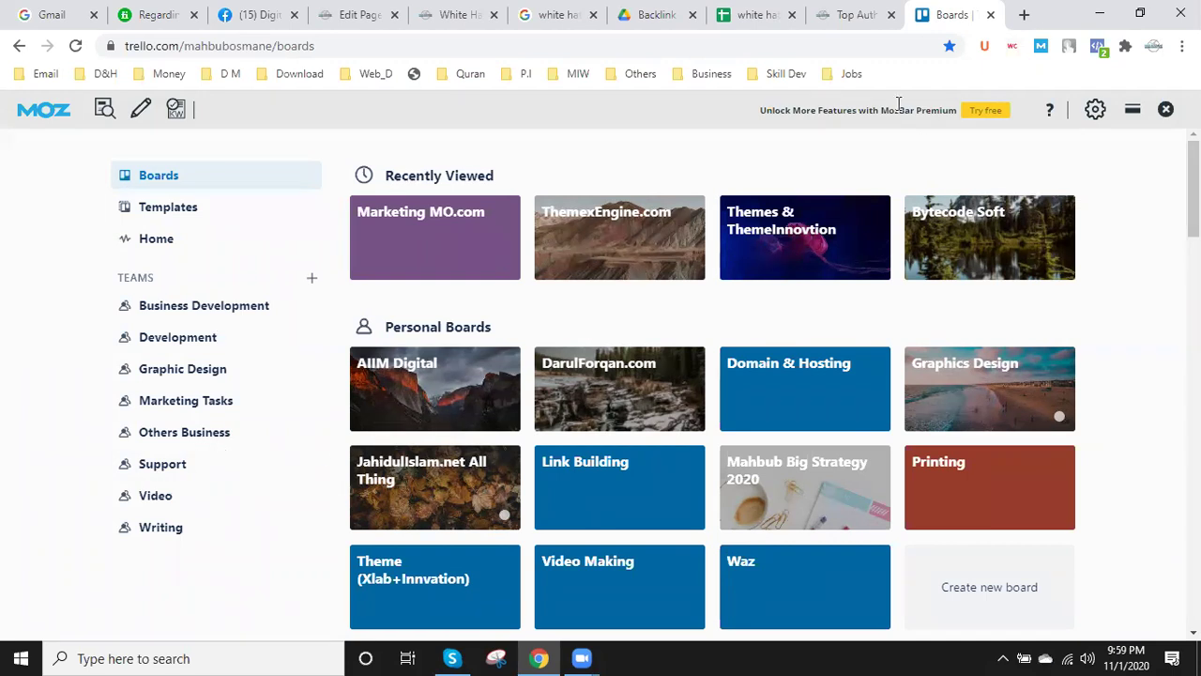
left_click(762, 12)
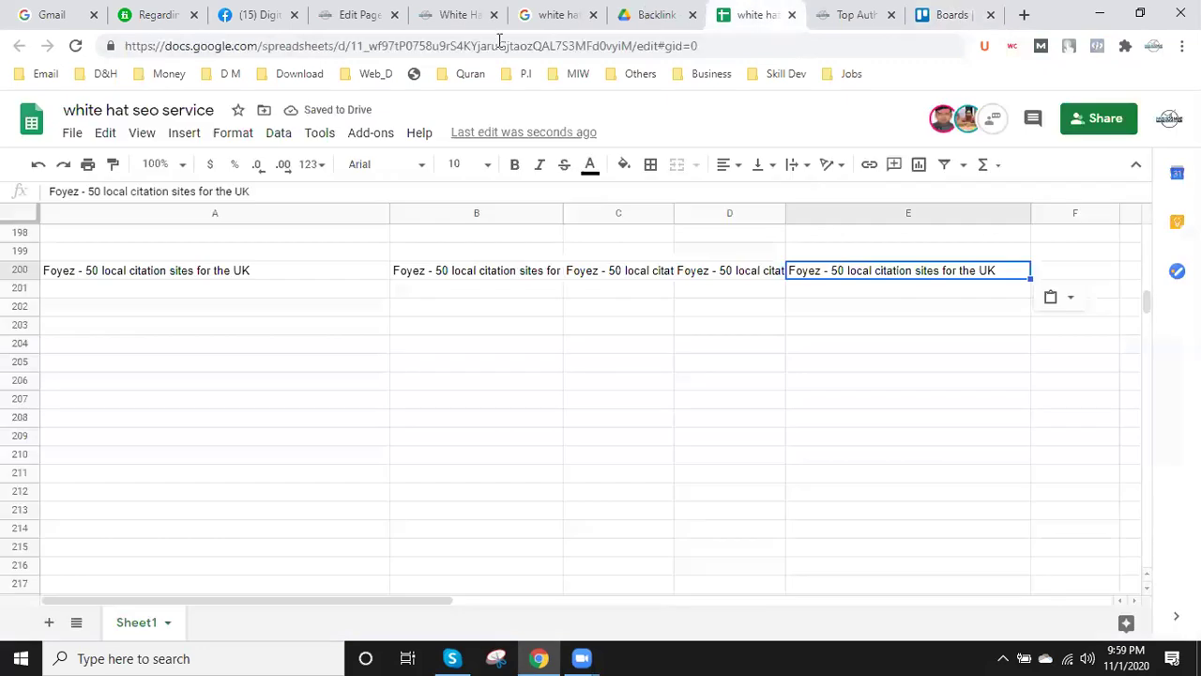
- Copy the spreadsheet's web address from the address bar and go back to the Trello boards tab
left_click(399, 45)
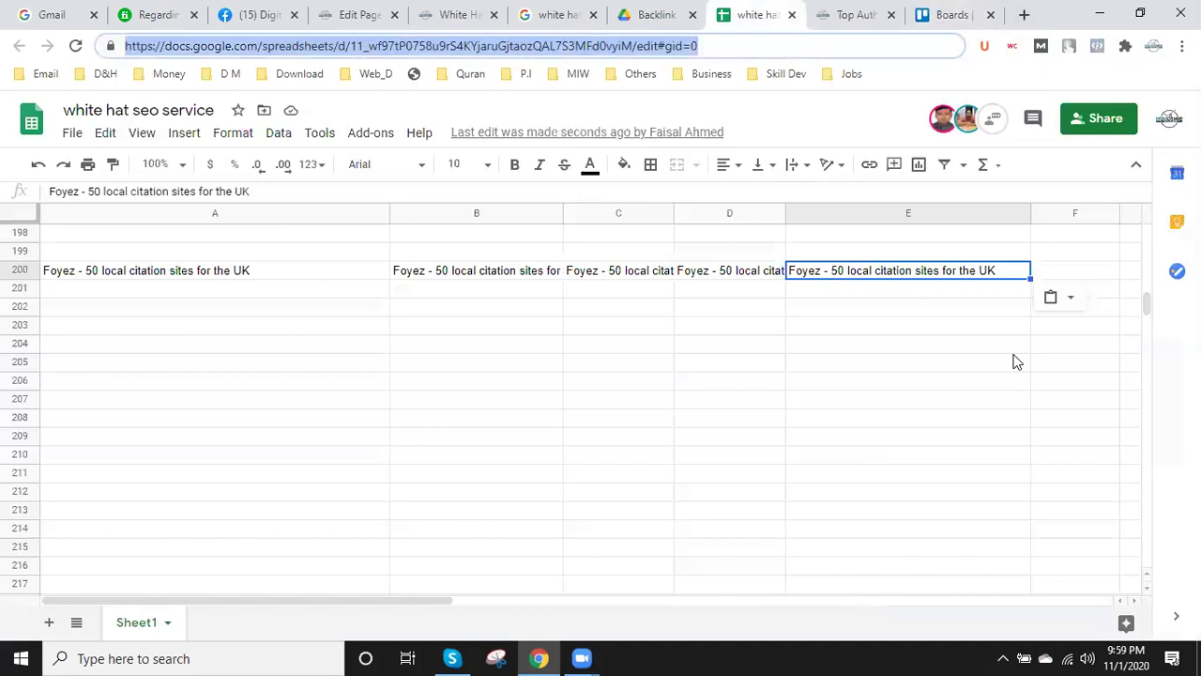
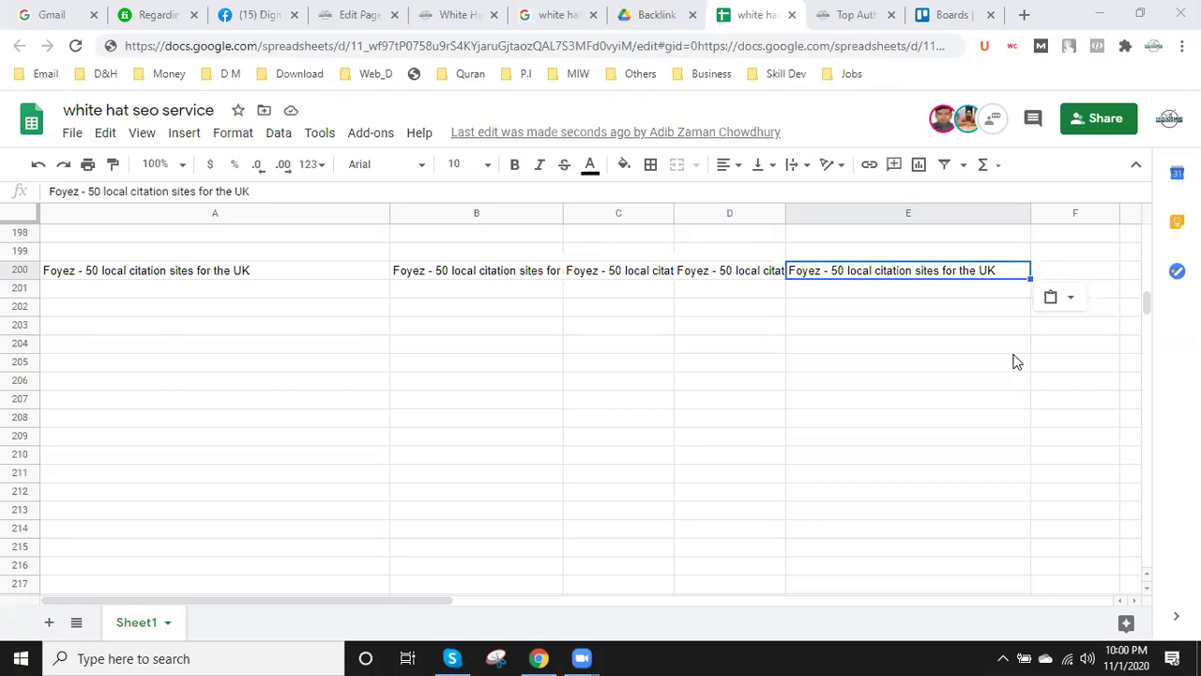
left_click(947, 20)
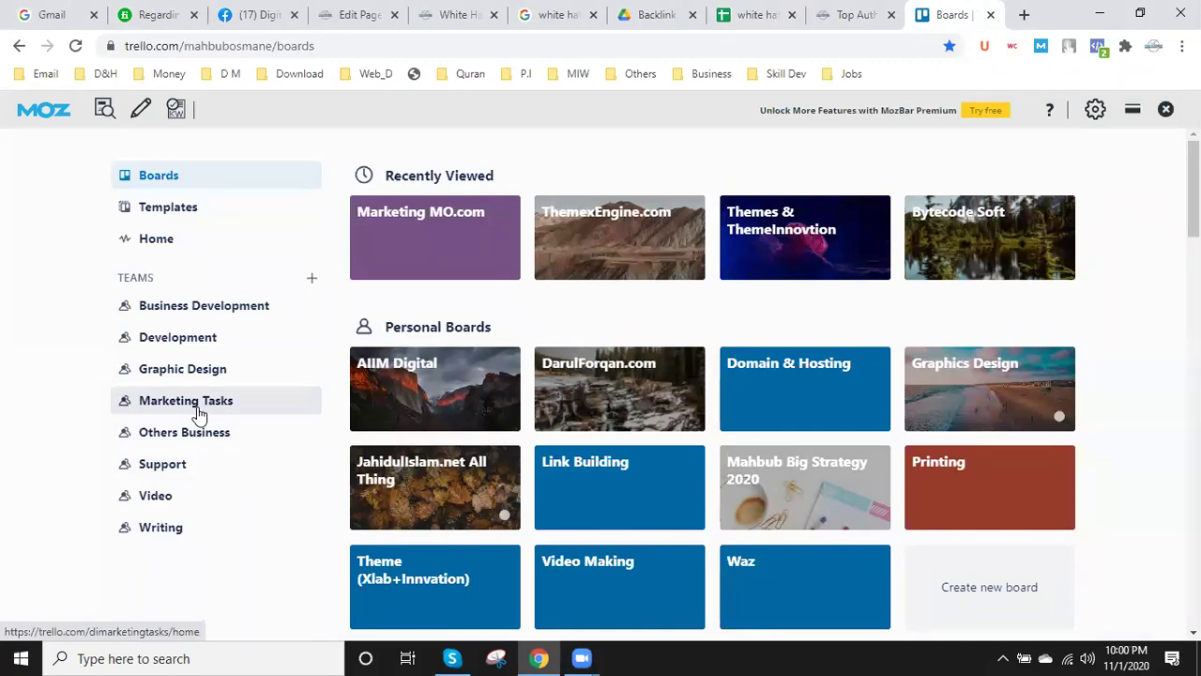
- Go to the Development team's boards in Trello and open the Dev MahbubOsmane.com board
left_click(200, 339)
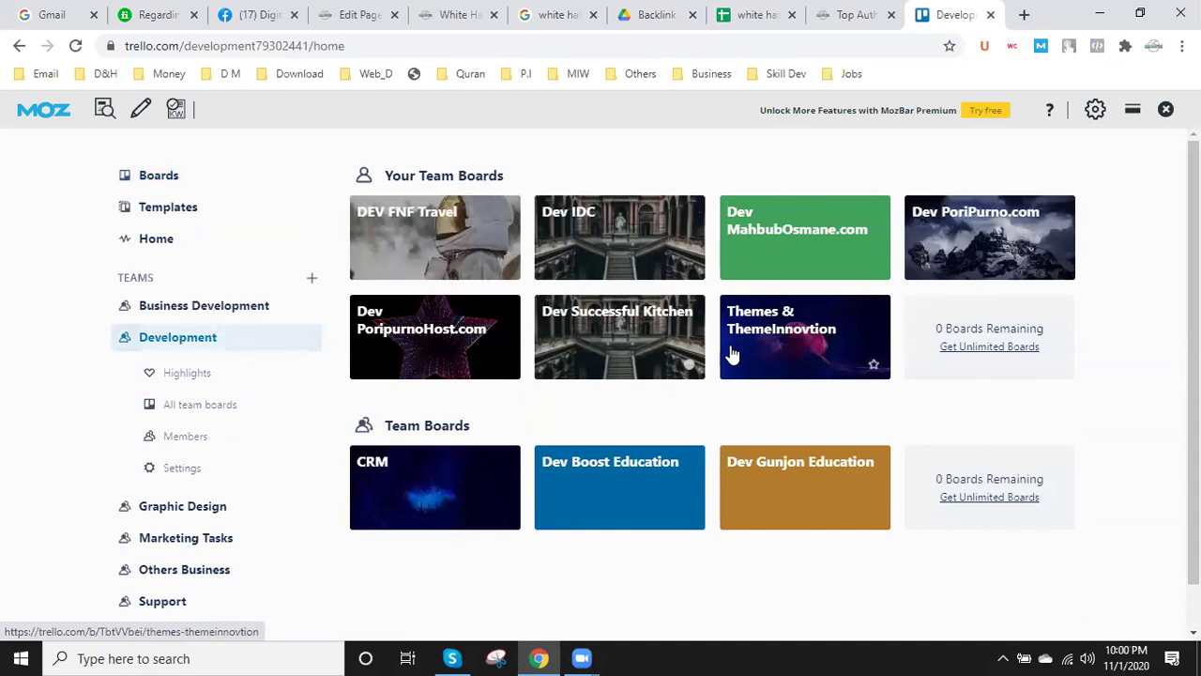
scroll(732, 354, "down", 1)
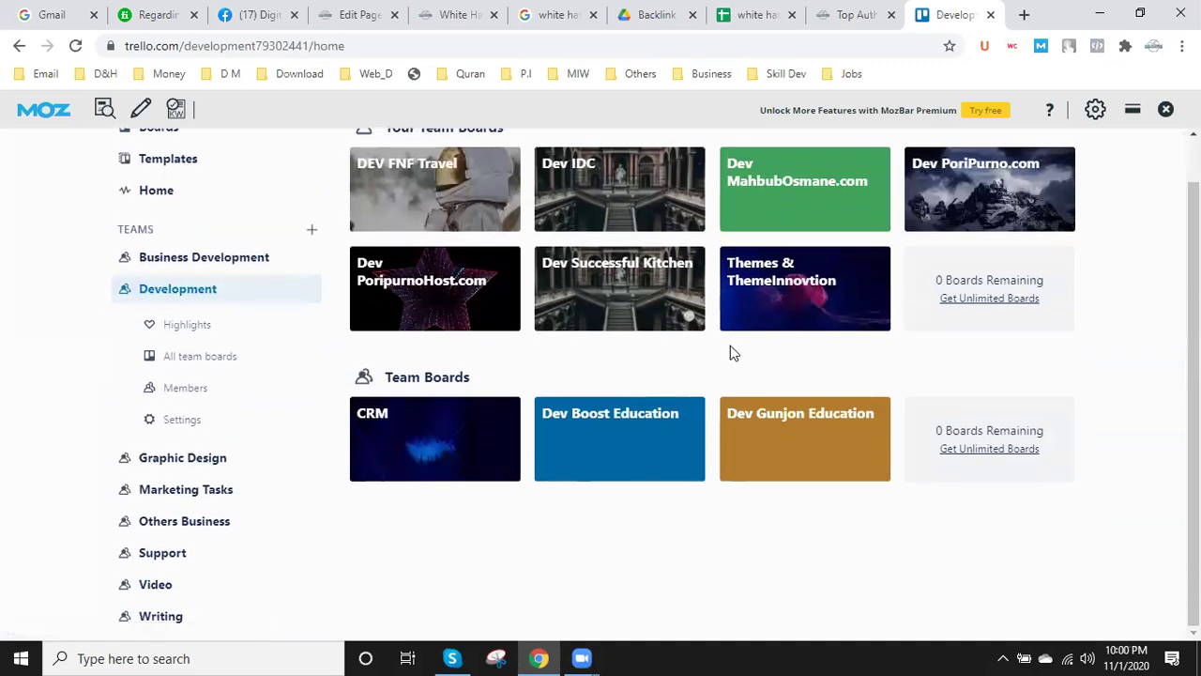
scroll(600, 403, "up", 1)
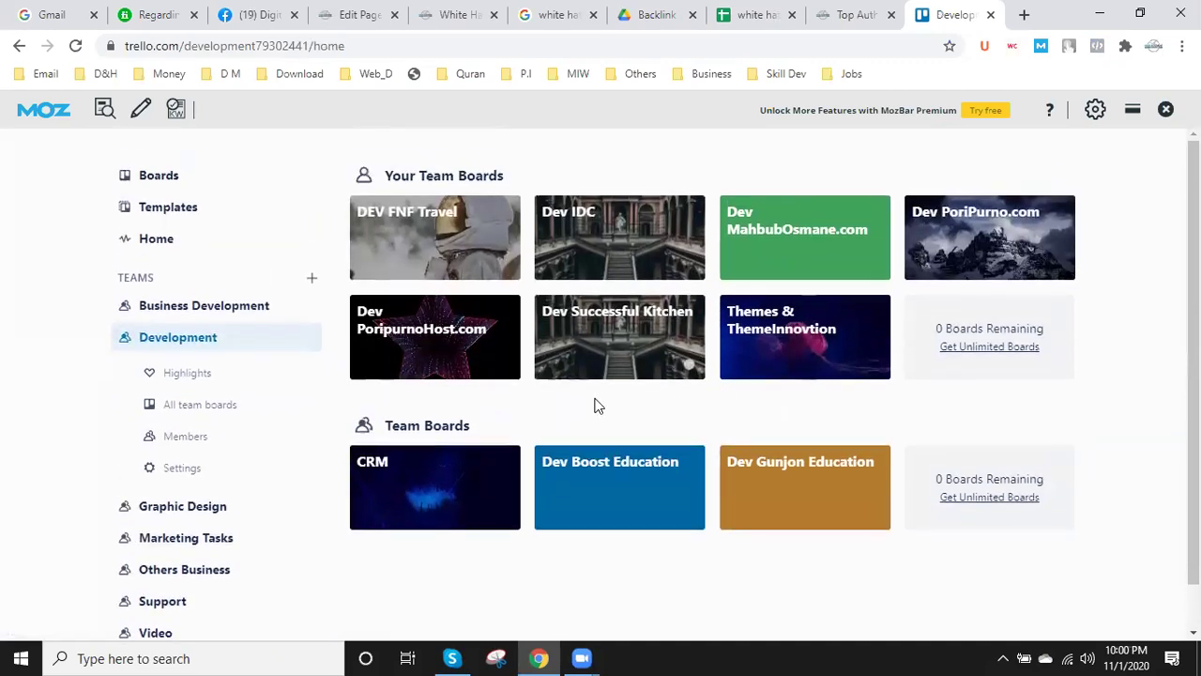
left_click(844, 259)
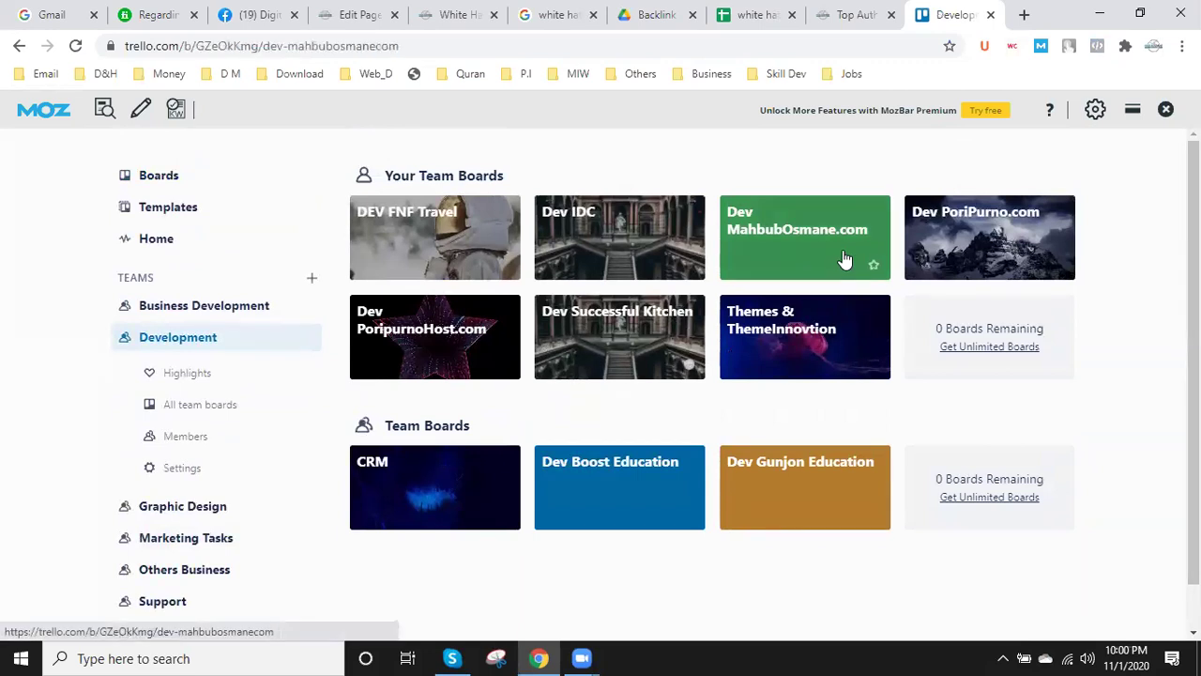
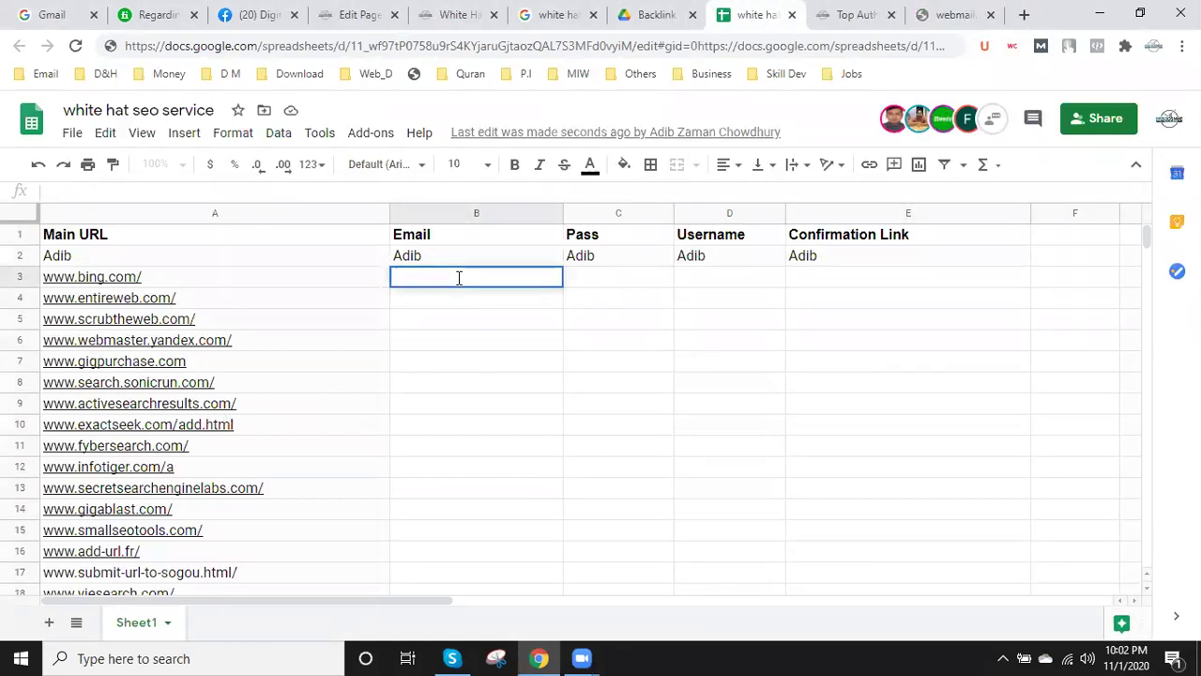
- Paste the copied login details into B3, keeping only the account e-mail
key("ctrl+v")
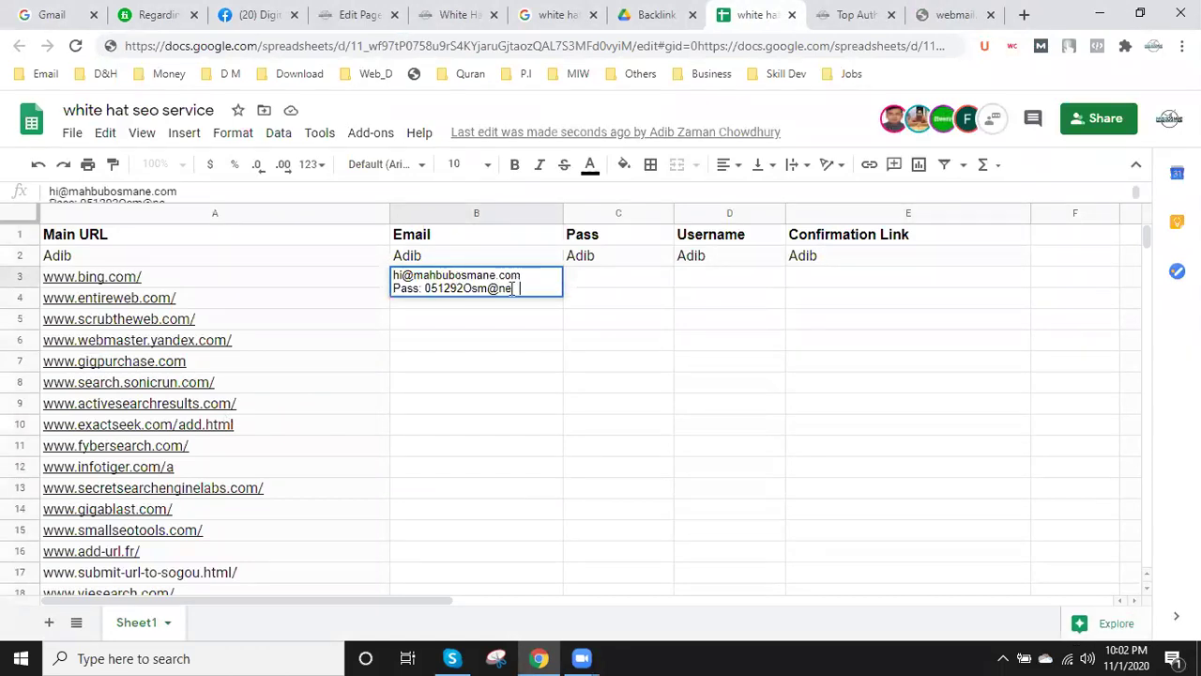
left_click_drag(425, 291, 521, 327)
key("ctrl+c")
key("BackSpace")
key("BackSpace")
key("BackSpace")
key("BackSpace")
key("BackSpace")
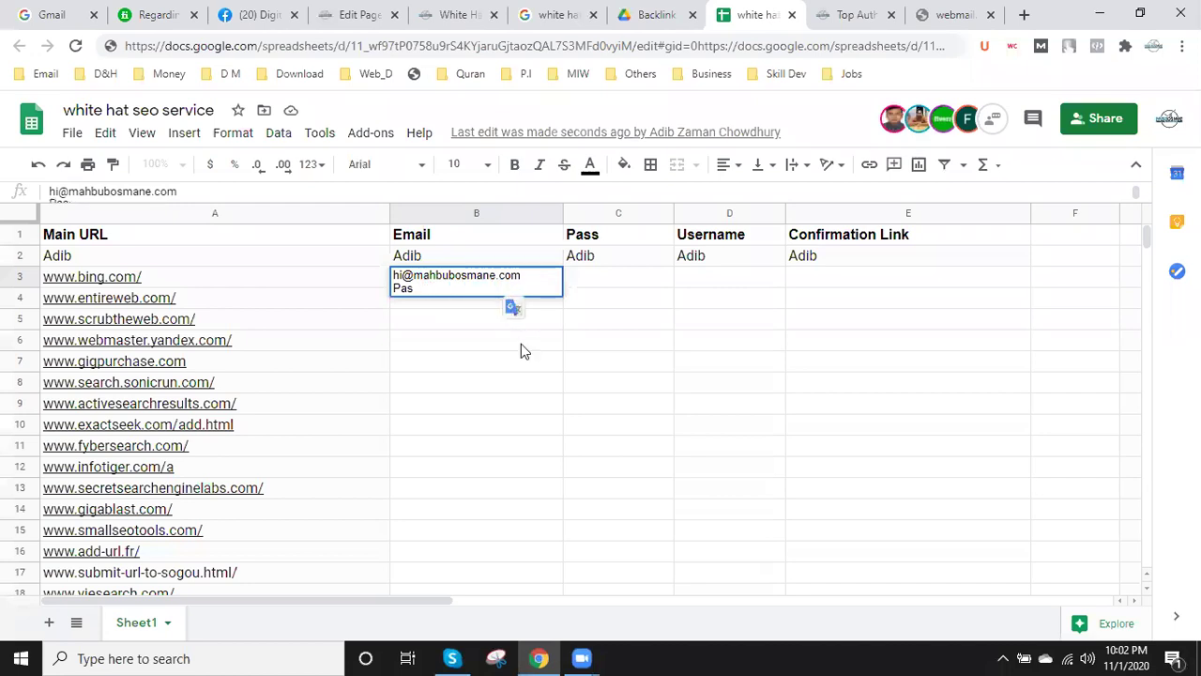
key("BackSpace")
- Paste the Bing account password into cell C3
left_click(603, 279)
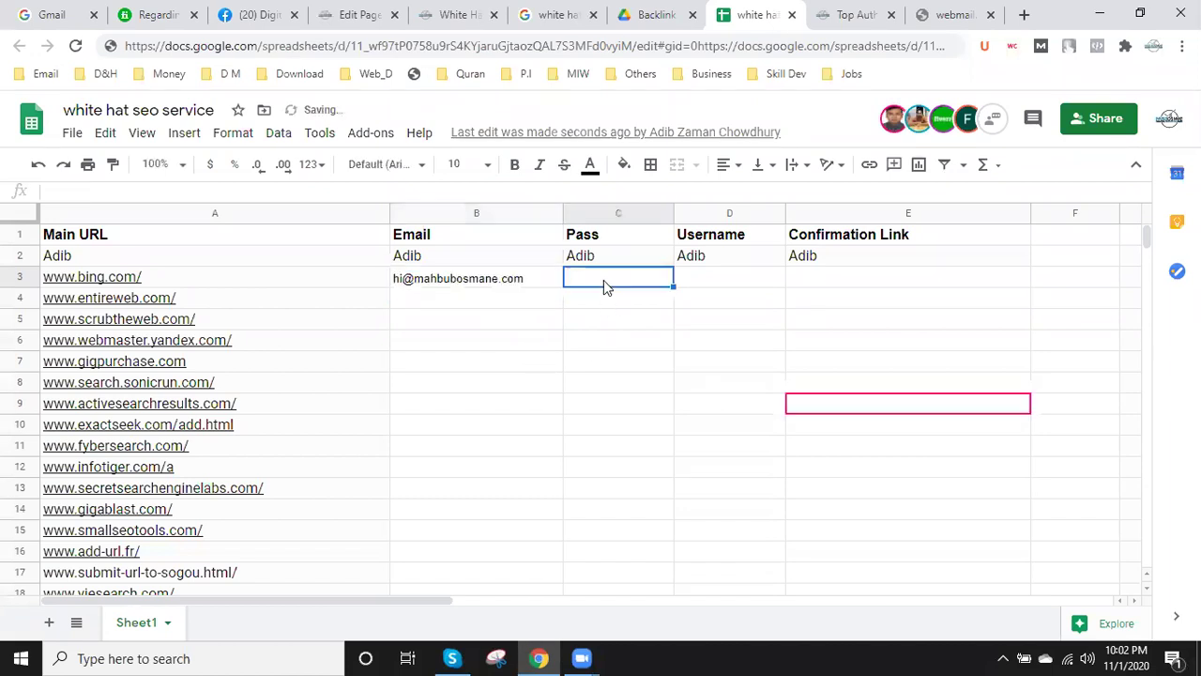
double_click(604, 280)
key("ctrl+v")
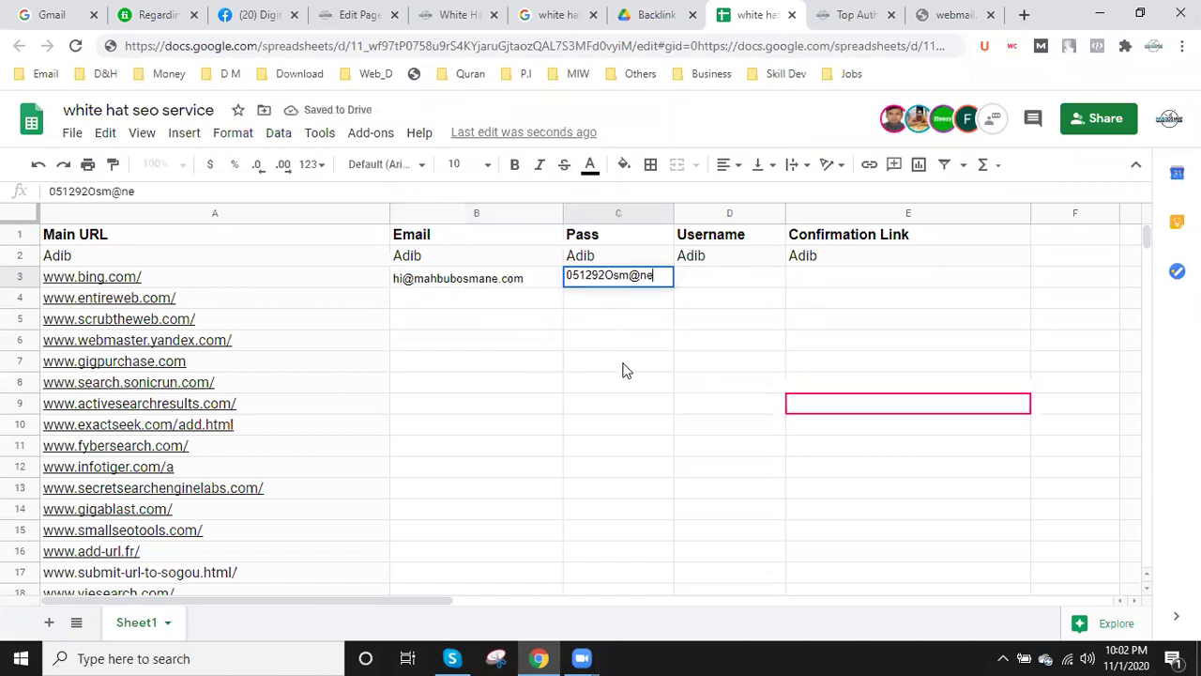
left_click(625, 369)
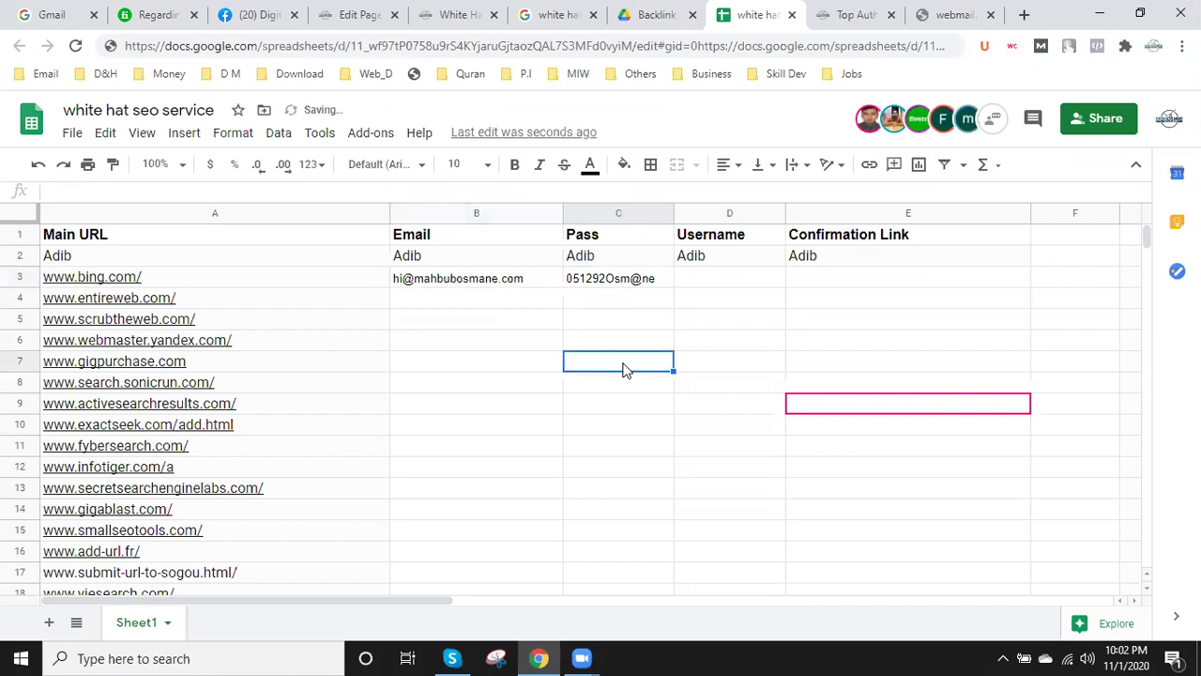
- Replace the unreachable address with mahbubosmane.com/webmail and copy the resulting login page URL
left_click(948, 22)
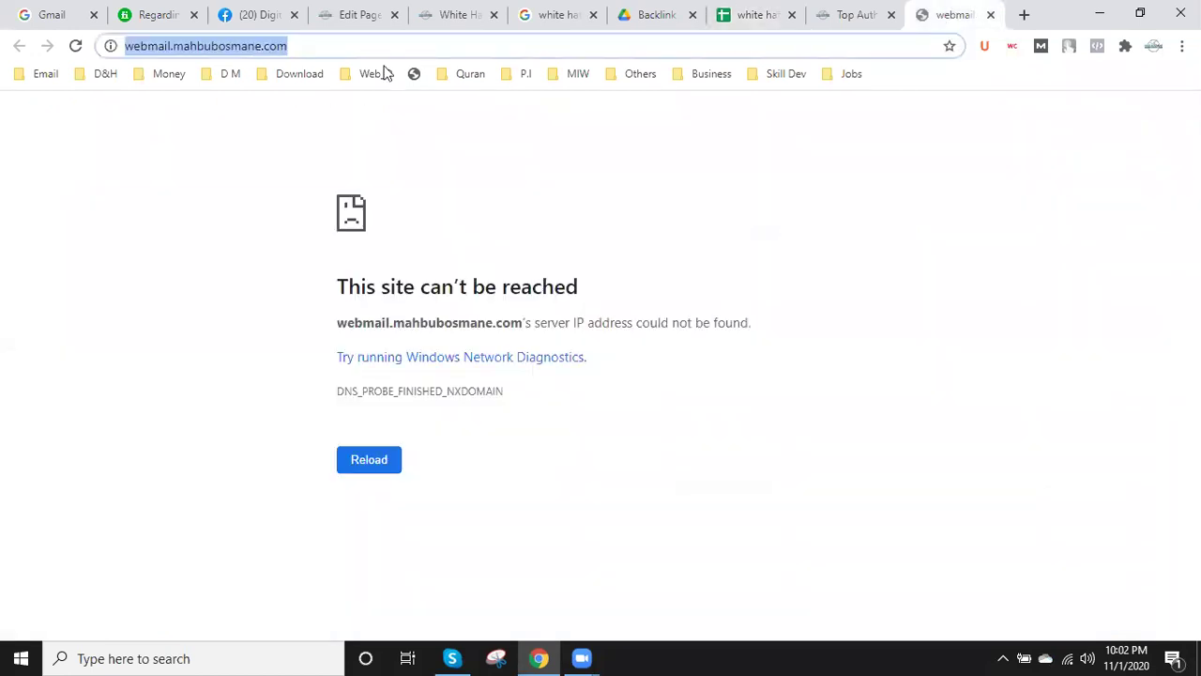
left_click(181, 49)
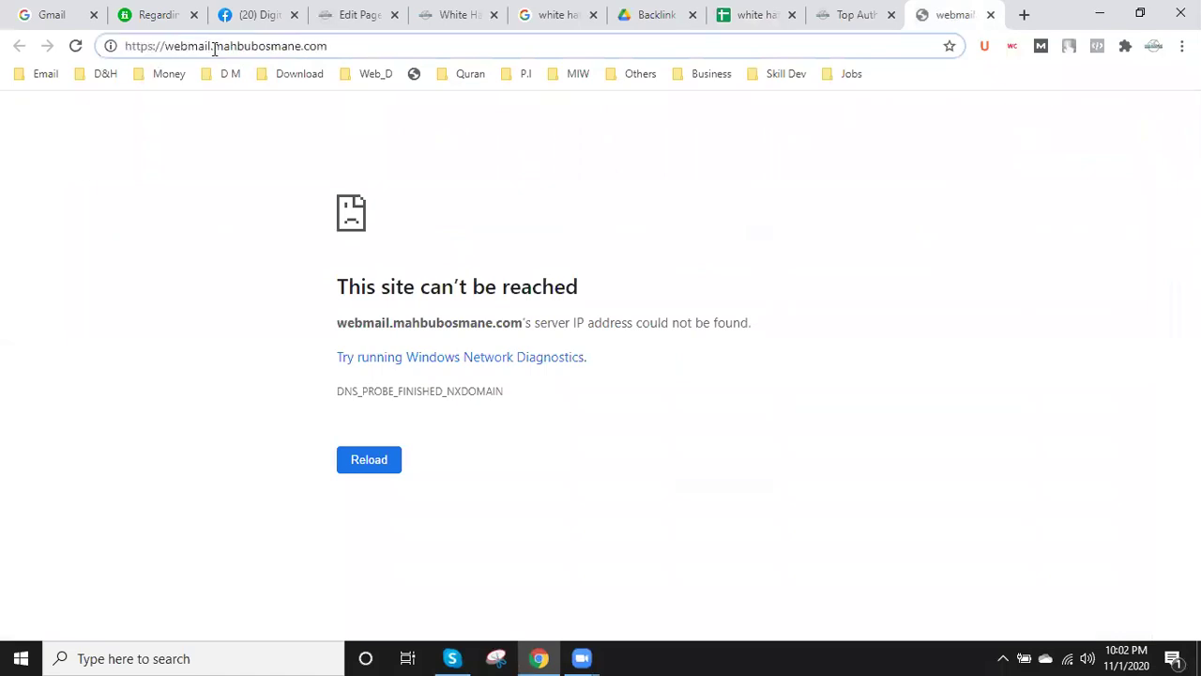
key("ctrl+a")
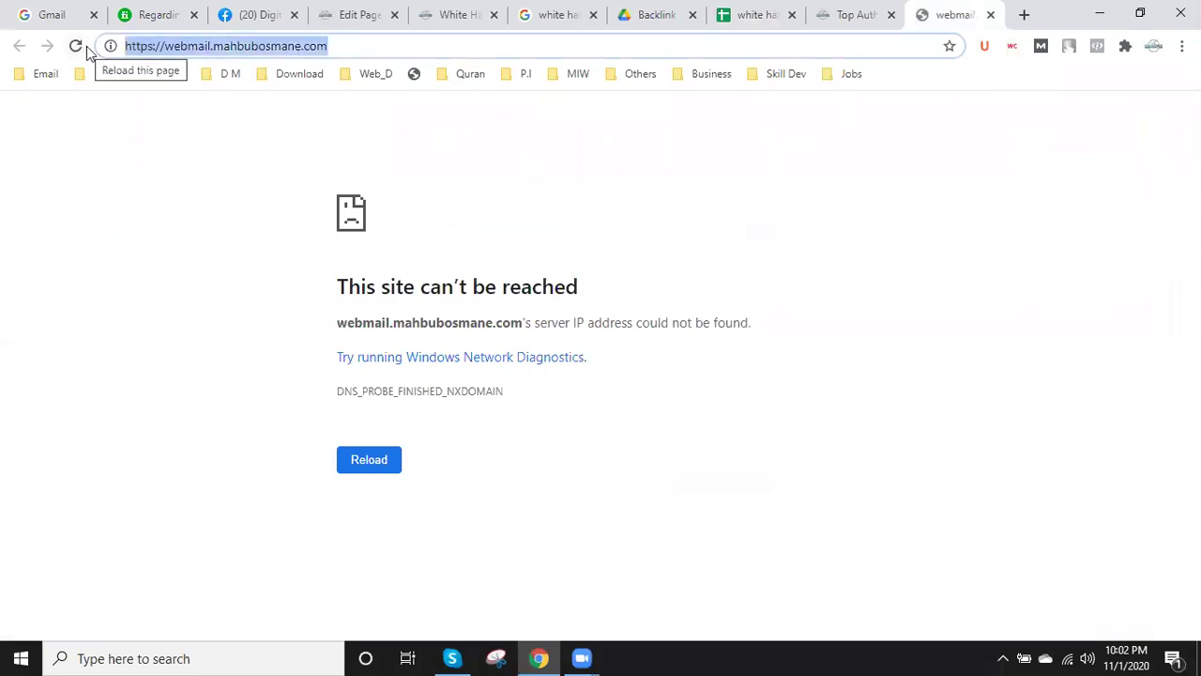
type("mahb")
key("End")
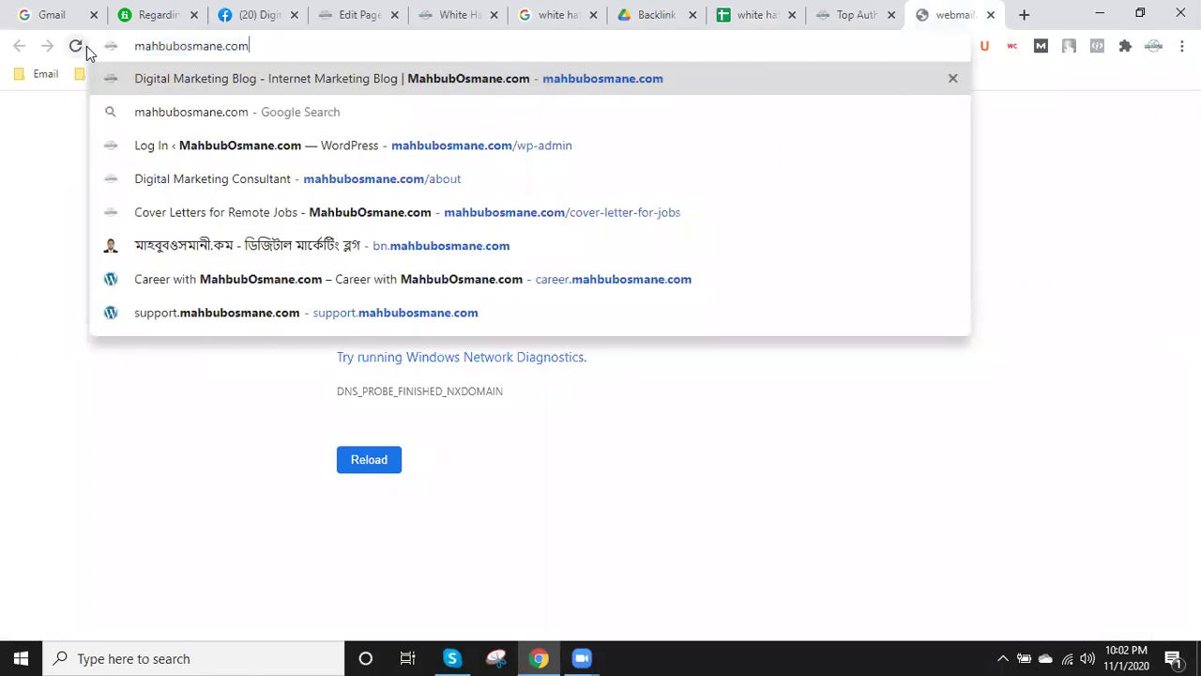
type("/web")
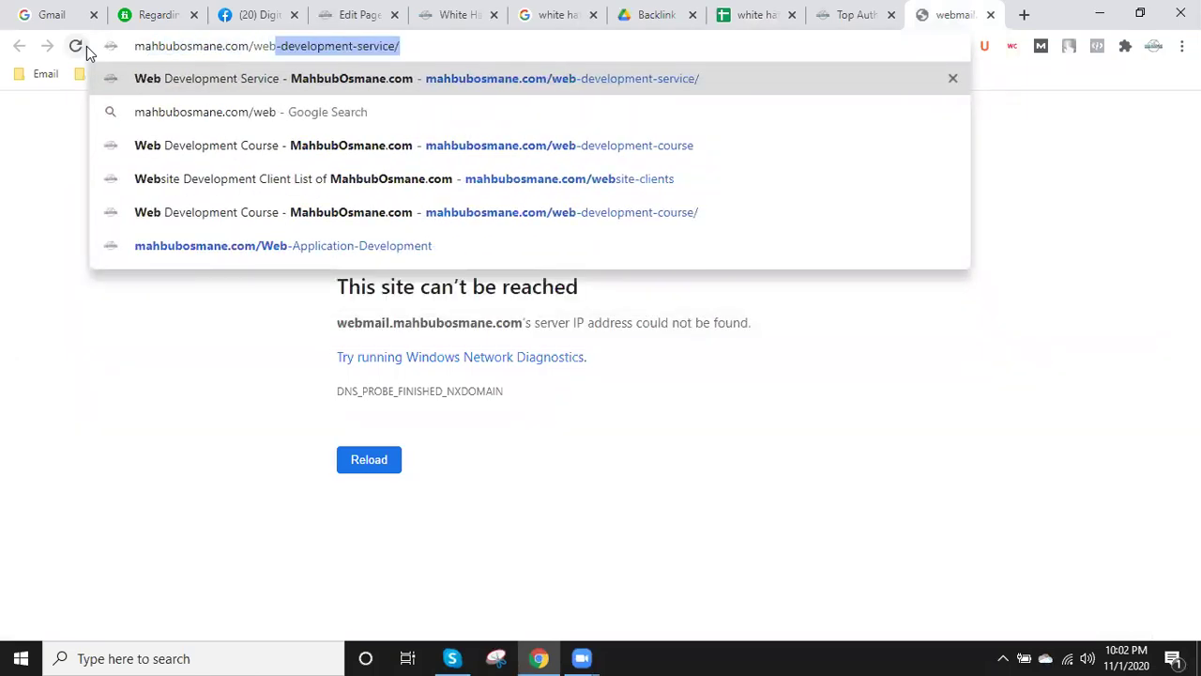
type("mail")
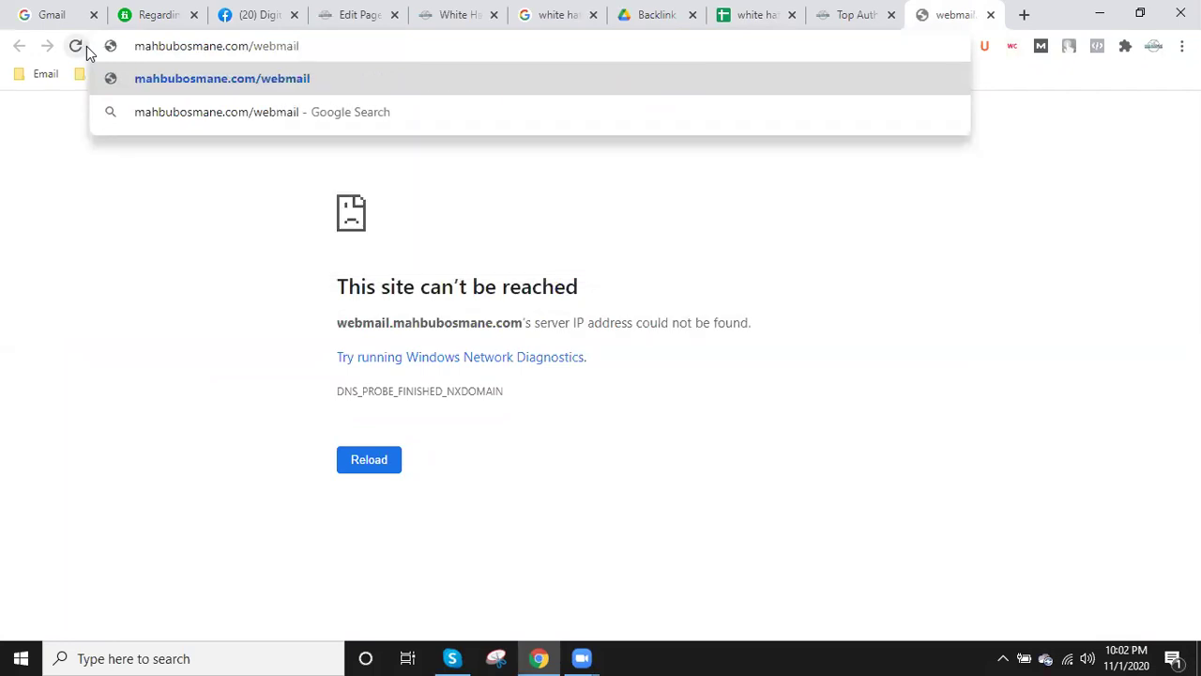
key("Return")
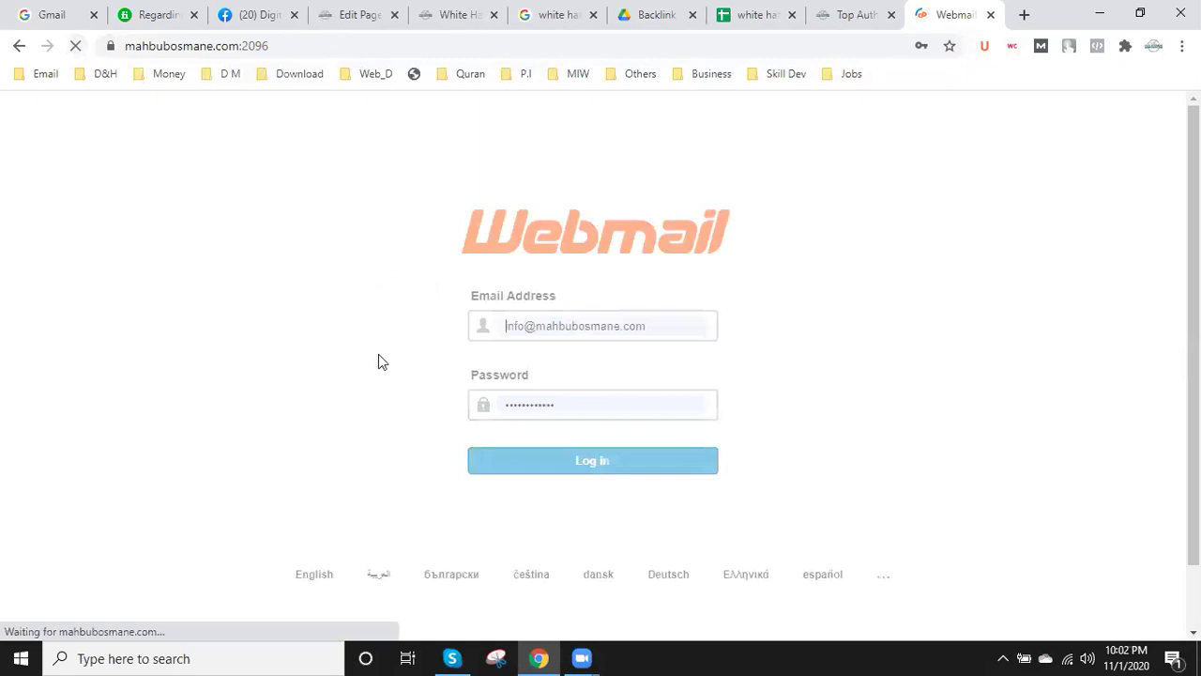
left_click(157, 46)
key("ctrl+c")
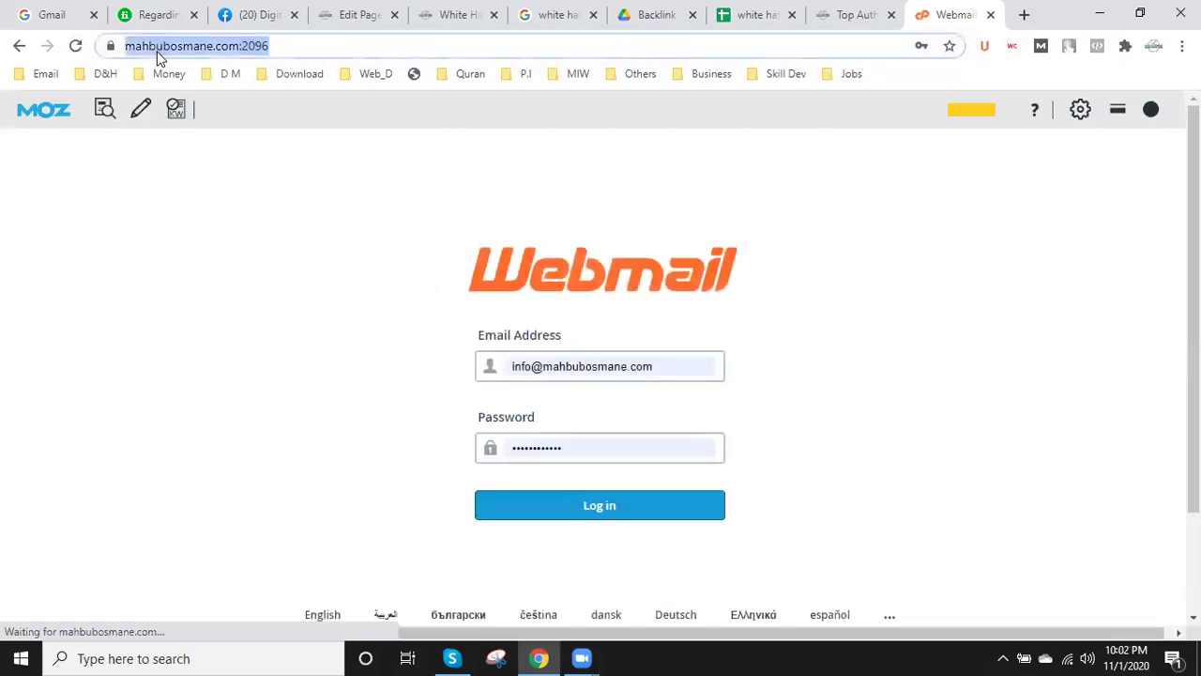
left_click(746, 11)
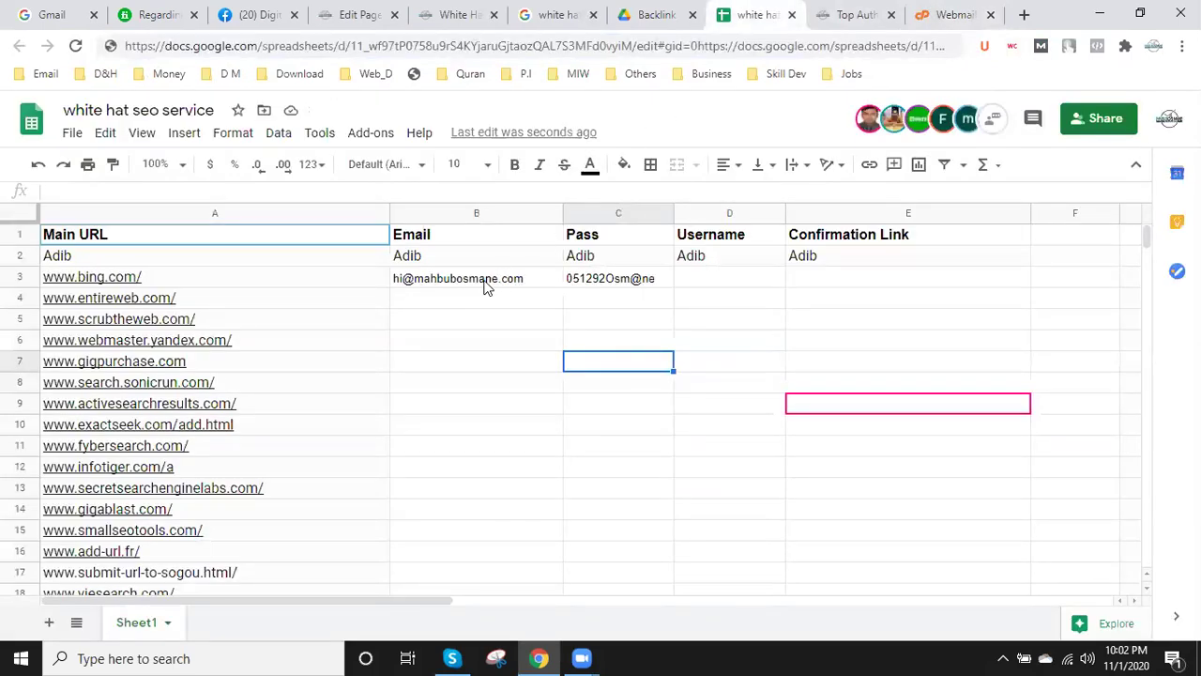
left_click(1073, 236)
key("ctrl+v")
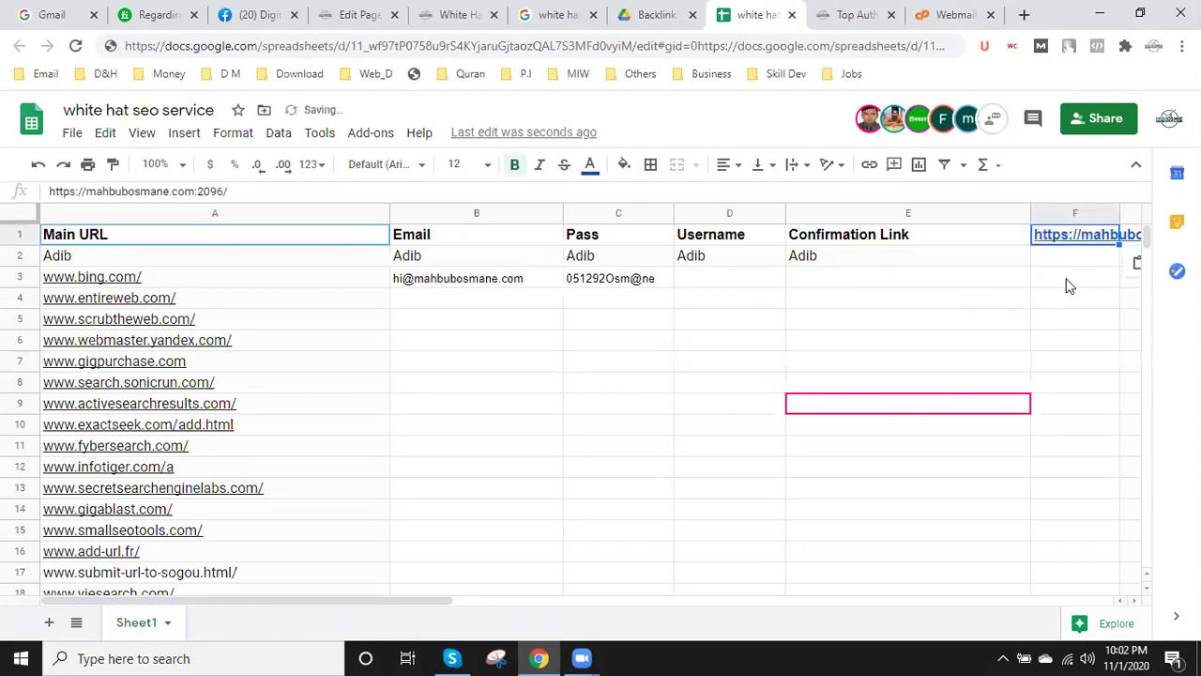
scroll(706, 563, "down", 2)
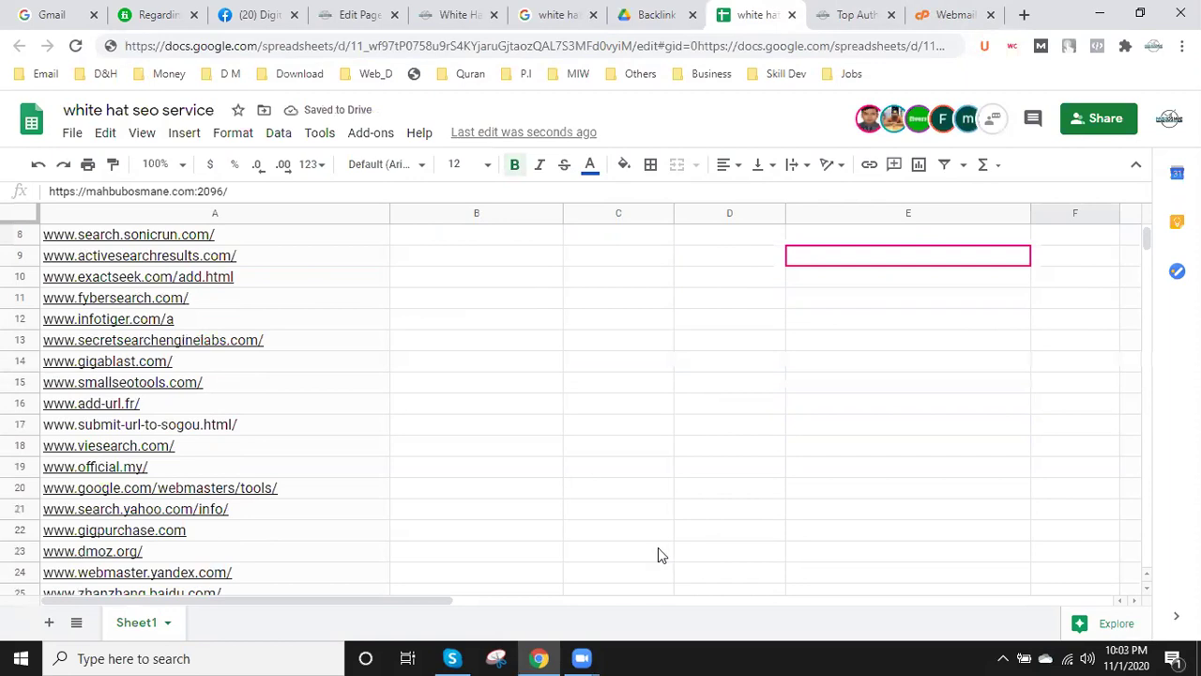
left_click_drag(421, 600, 630, 598)
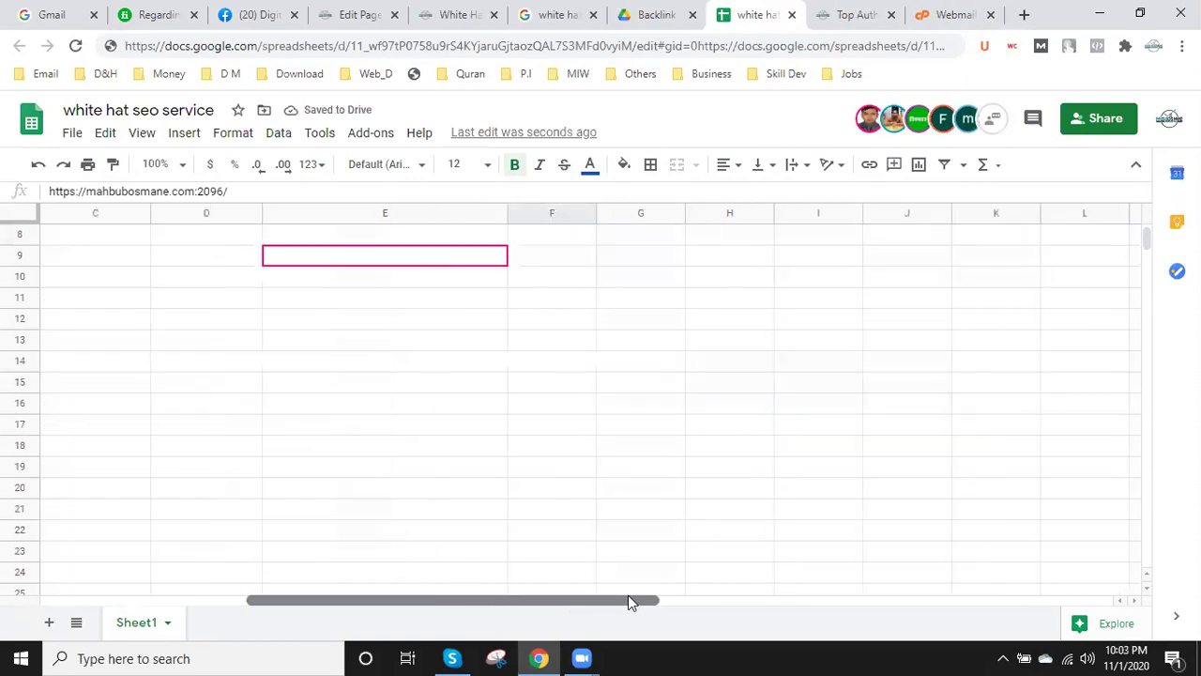
scroll(756, 478, "up", 2)
- Widen column F so the full webmail link is visible
left_click(568, 217)
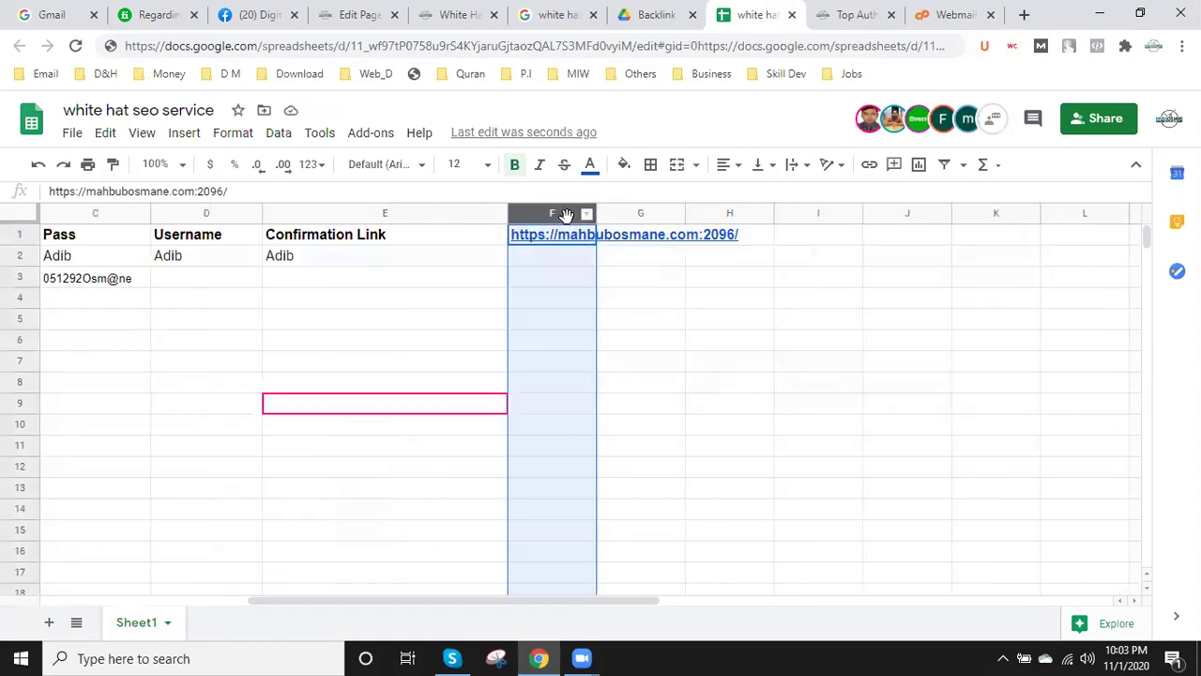
left_click_drag(596, 214, 775, 214)
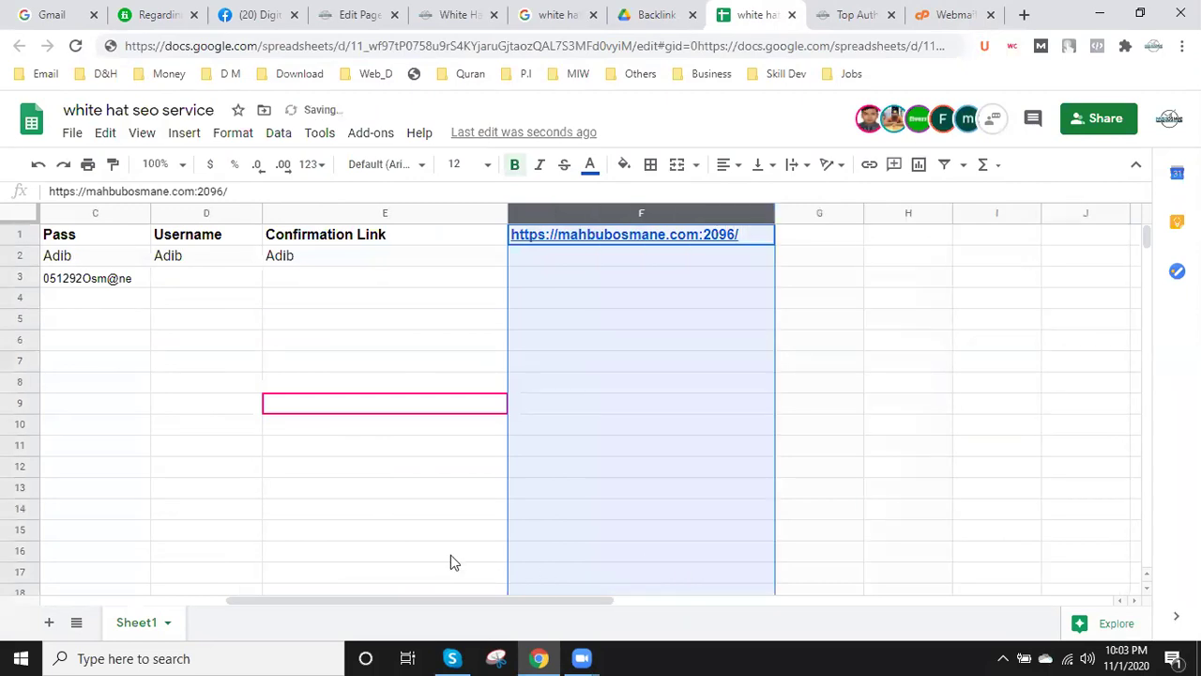
left_click(451, 554)
left_click_drag(456, 607, 270, 603)
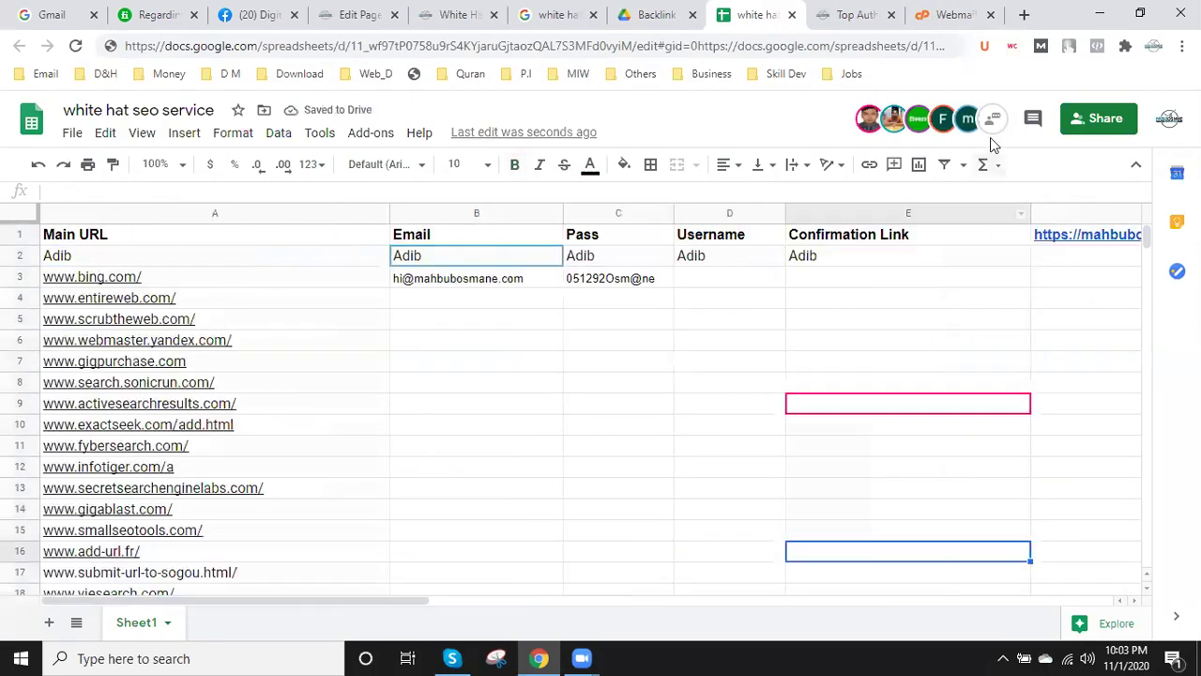
left_click(954, 14)
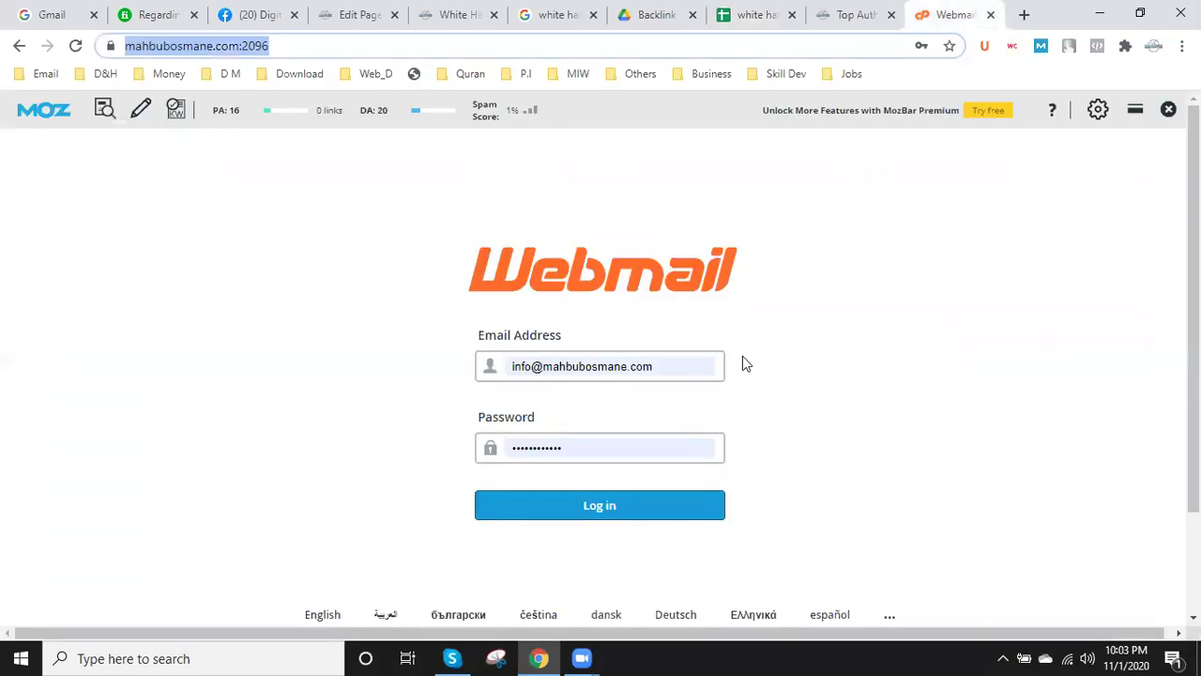
- Sign in to Webmail with the saved mailbox account and the password copied from cell C3
left_click(669, 365)
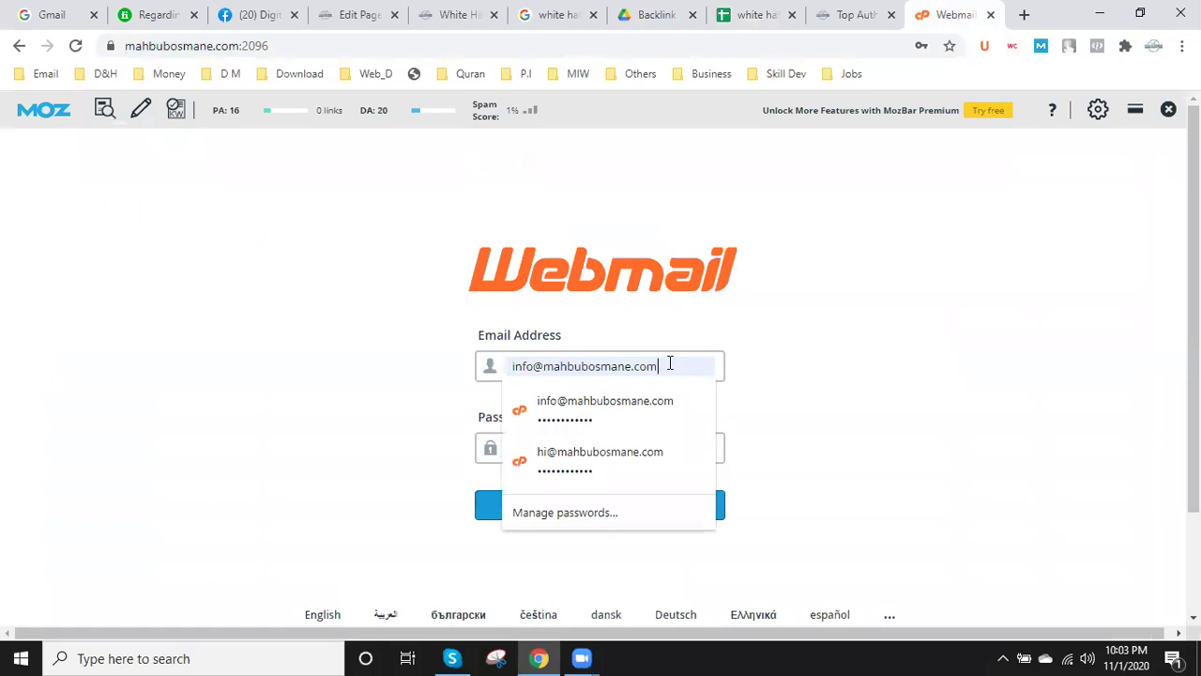
left_click(601, 456)
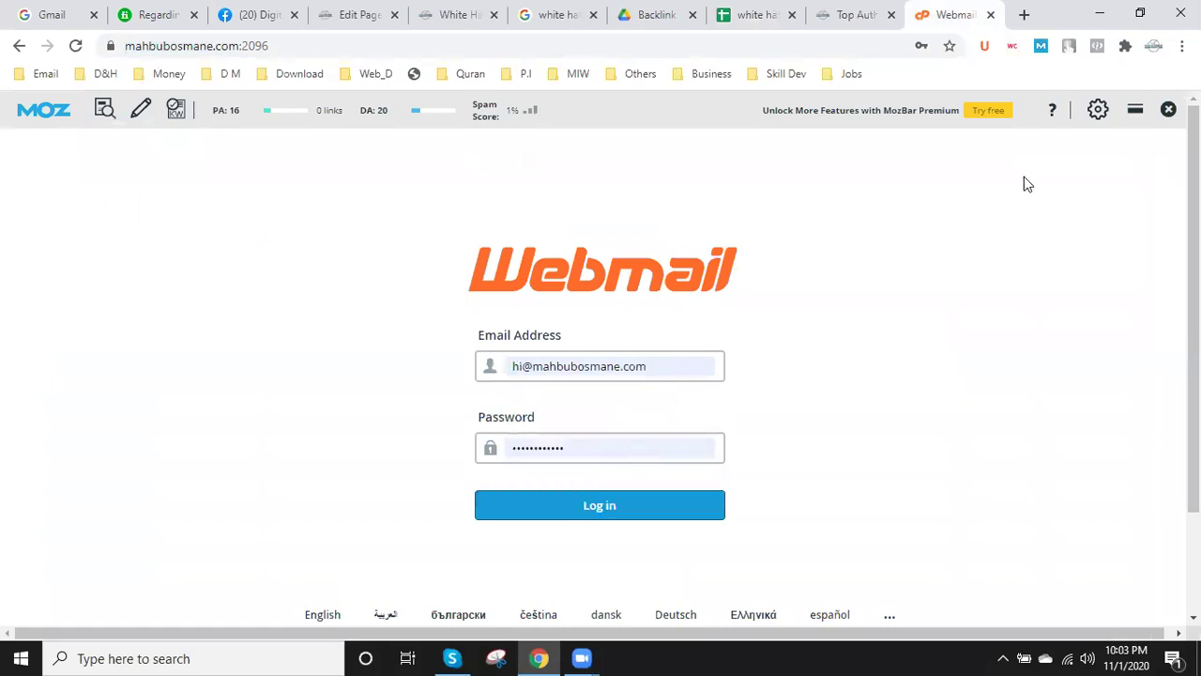
left_click(750, 7)
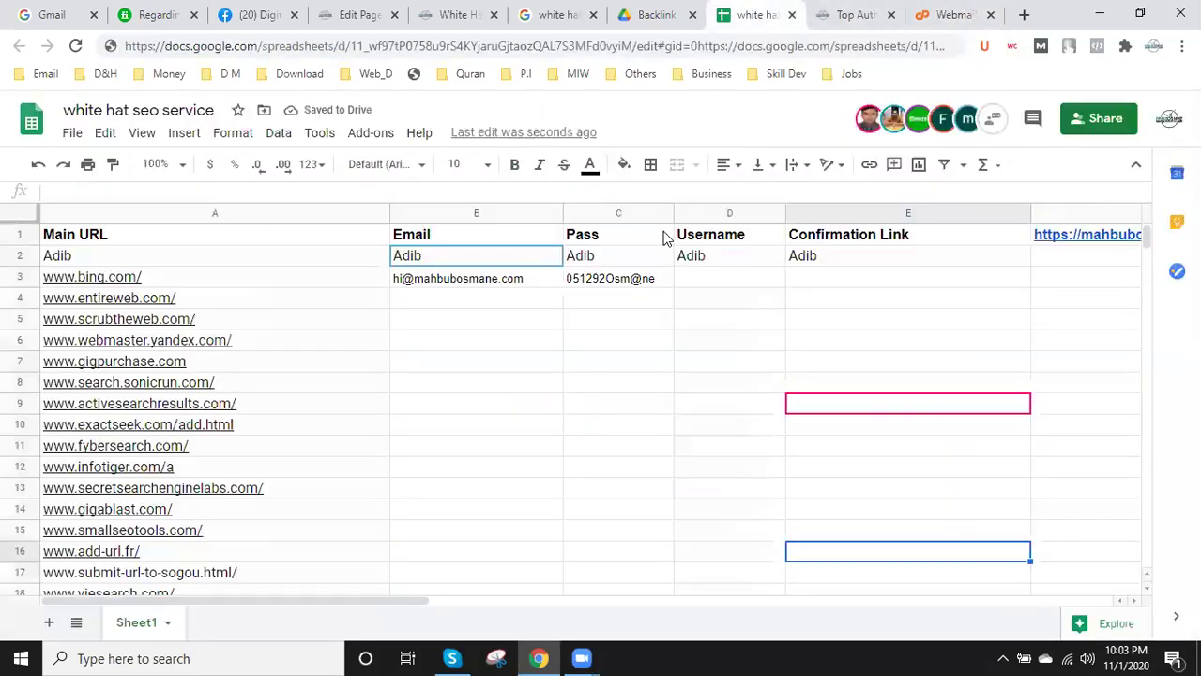
left_click(595, 275)
left_click_drag(656, 275, 569, 277)
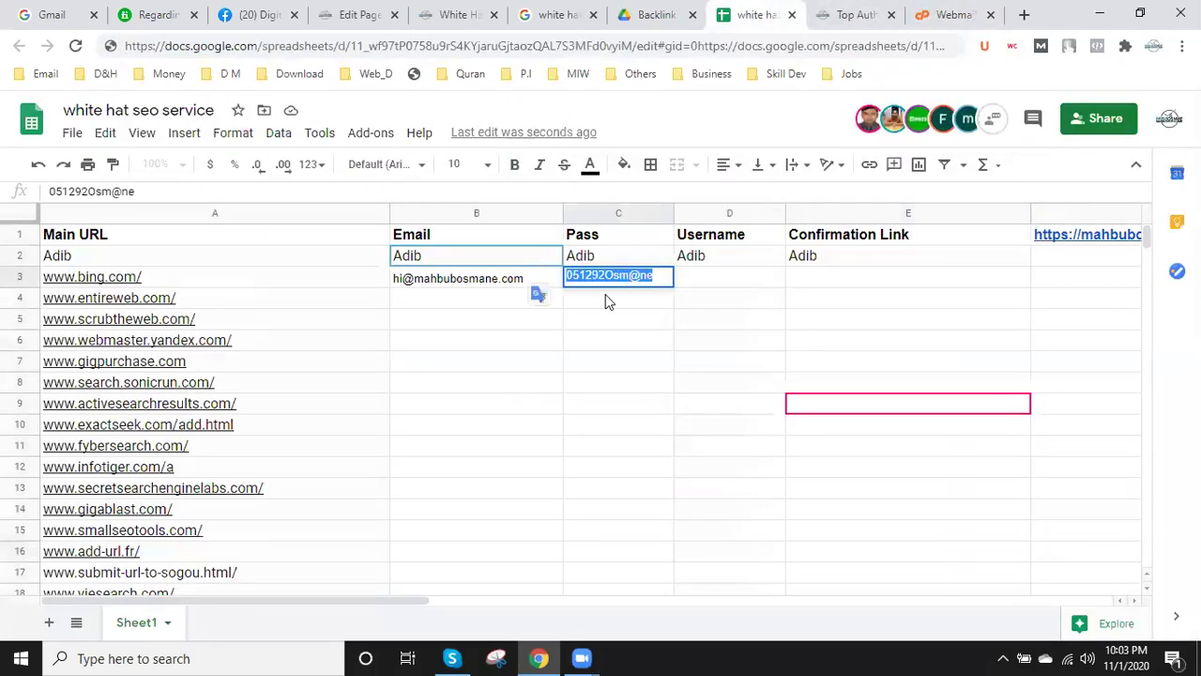
left_click(955, 14)
double_click(592, 443)
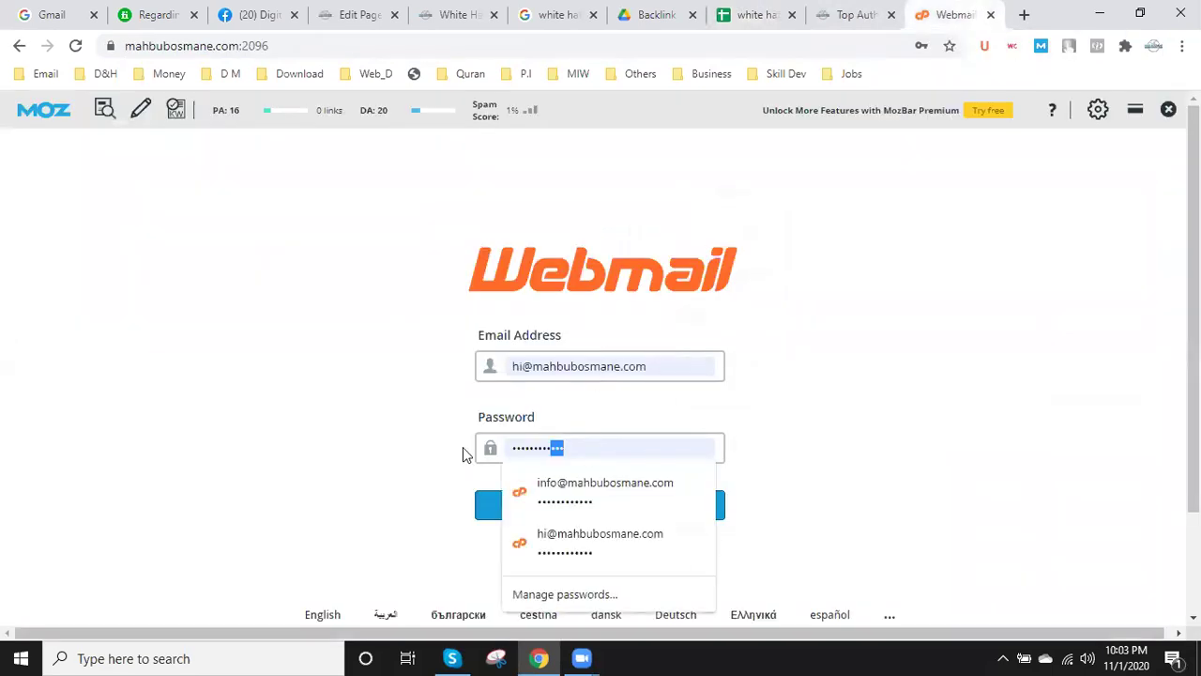
key("ctrl+v")
left_click(589, 505)
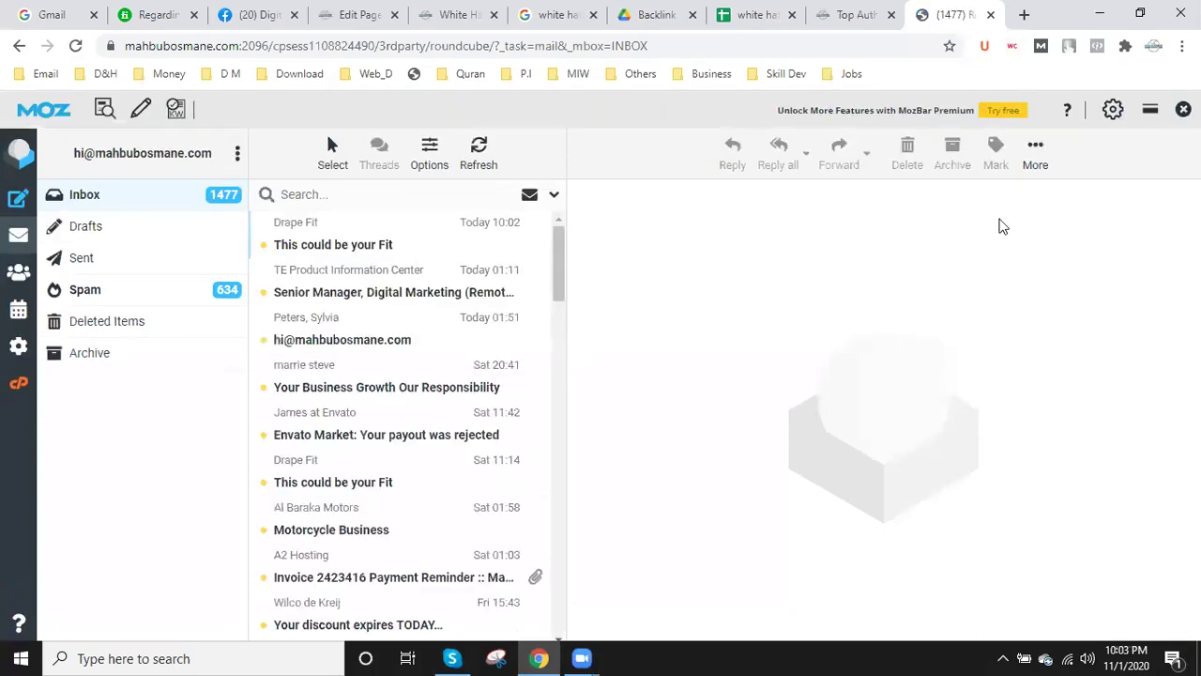
- Select all messages in the Spam folder and delete them
left_click_drag(967, 10, 782, 15)
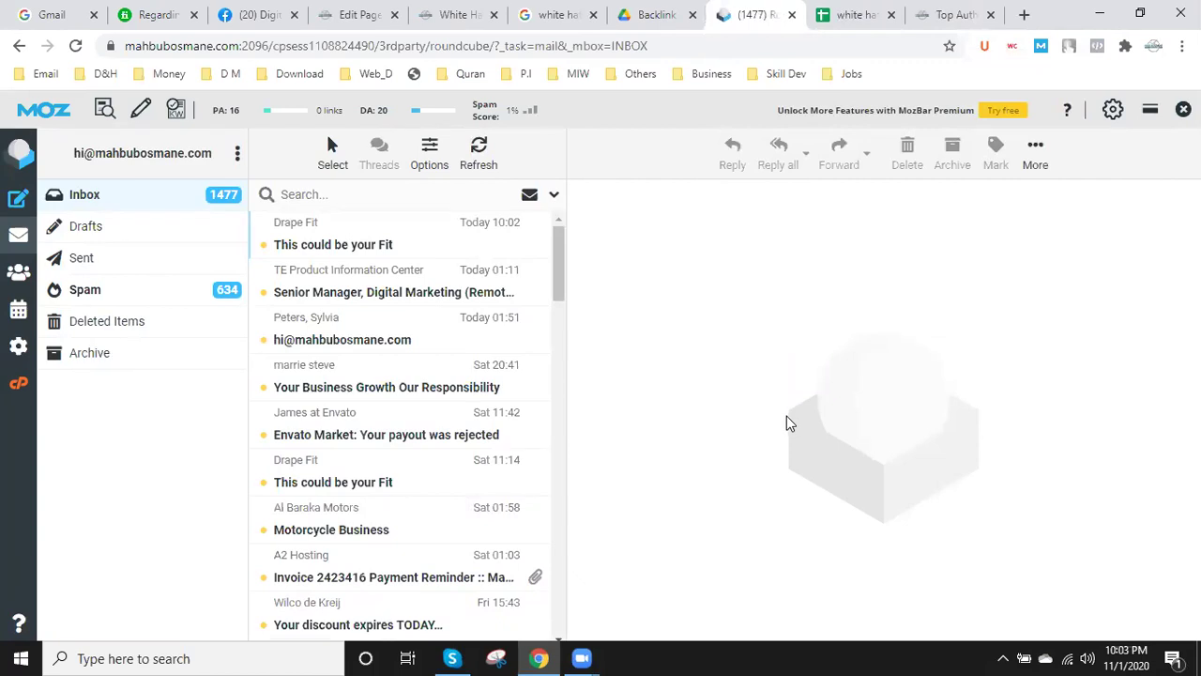
scroll(266, 450, "down", 1)
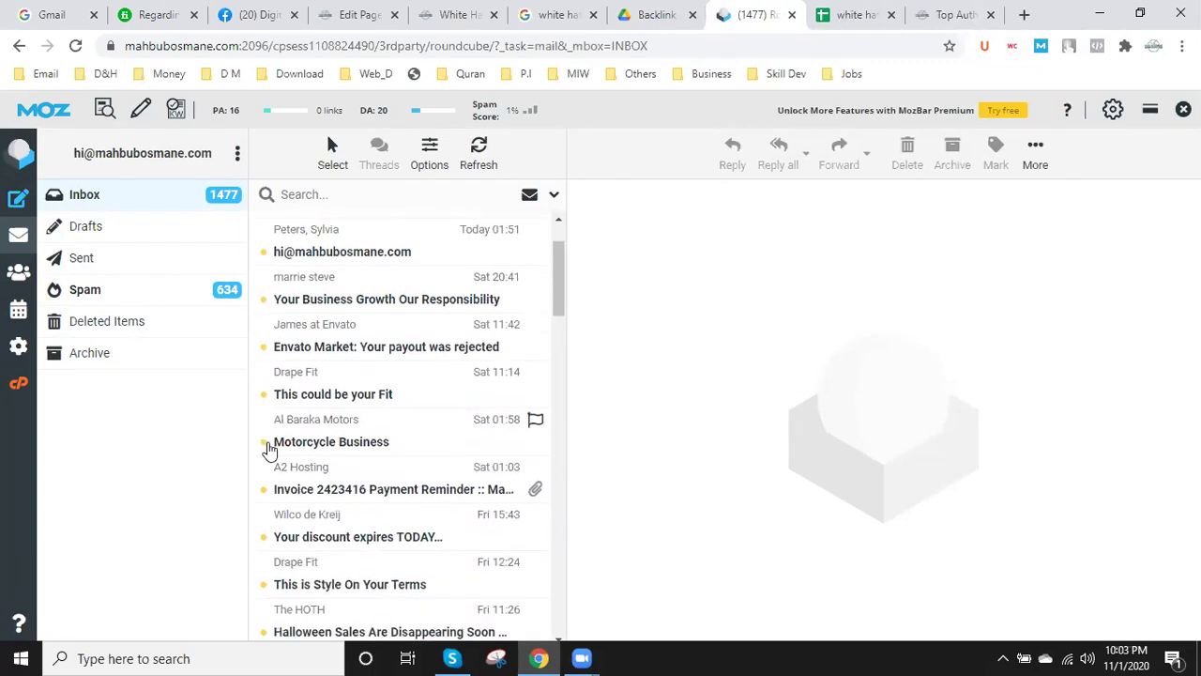
scroll(270, 449, "up", 1)
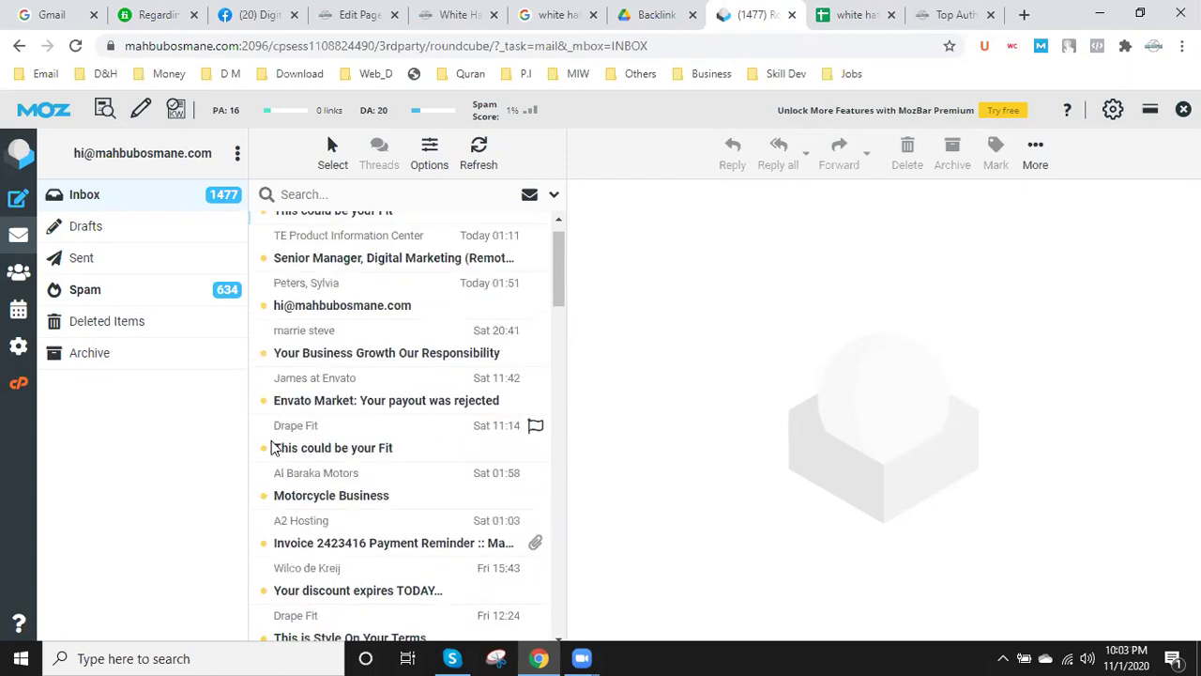
scroll(273, 448, "up", 1)
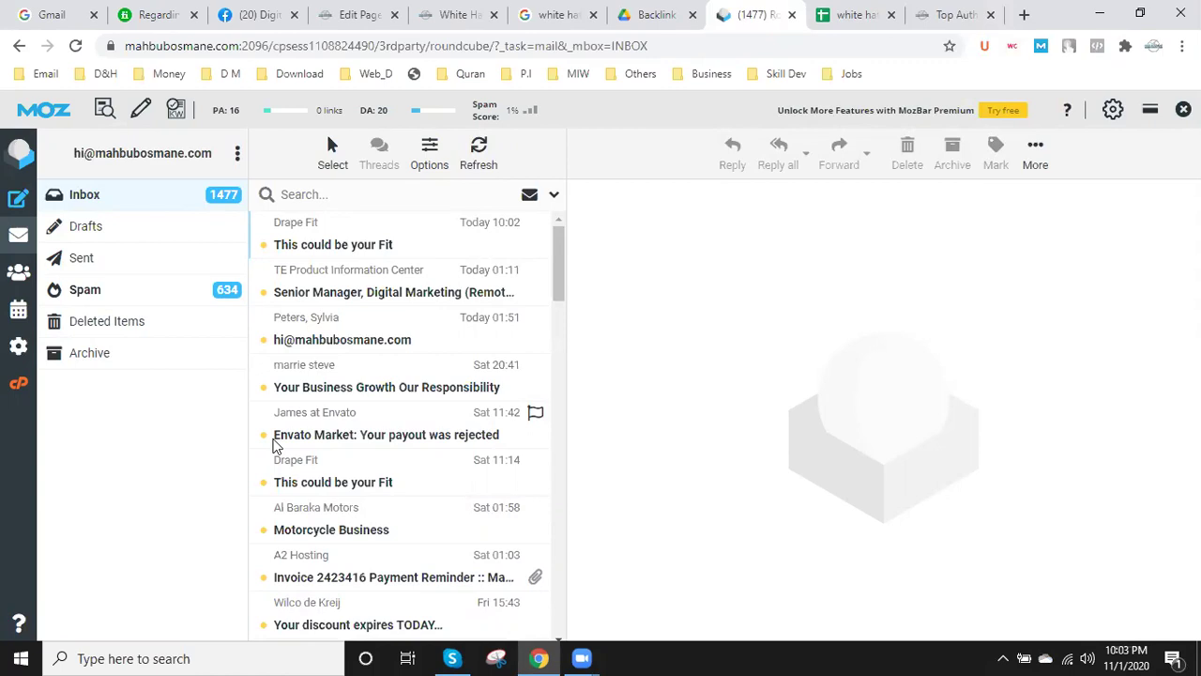
scroll(277, 446, "down", 2)
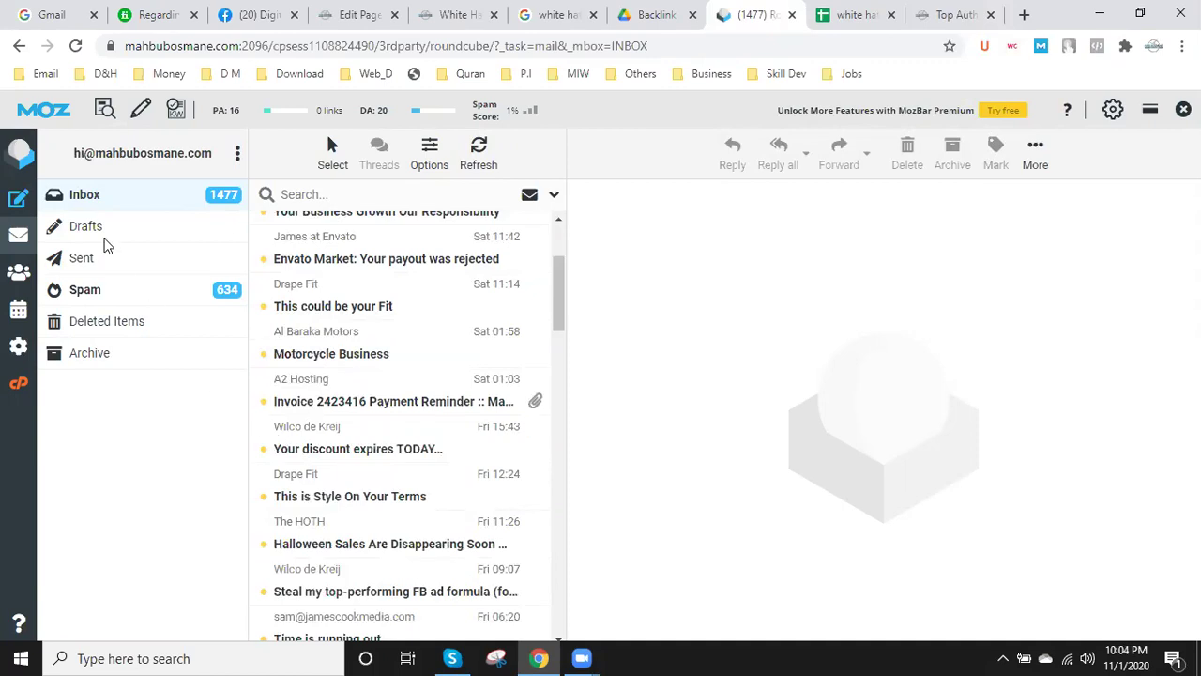
left_click(145, 296)
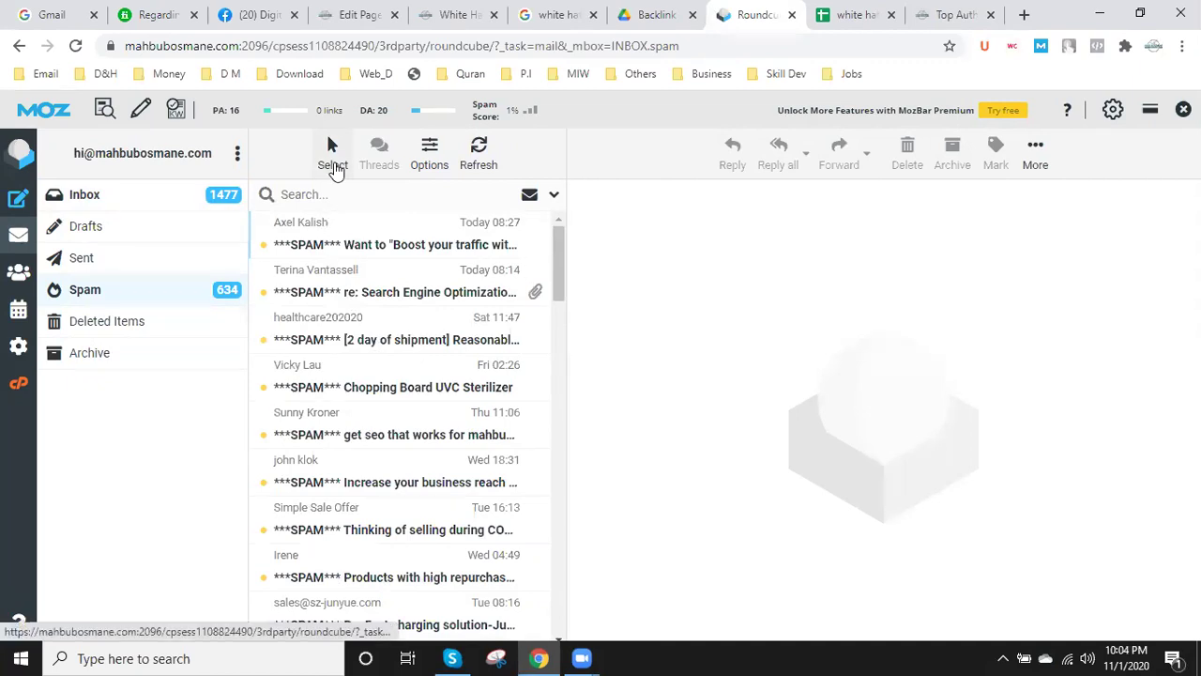
left_click(334, 162)
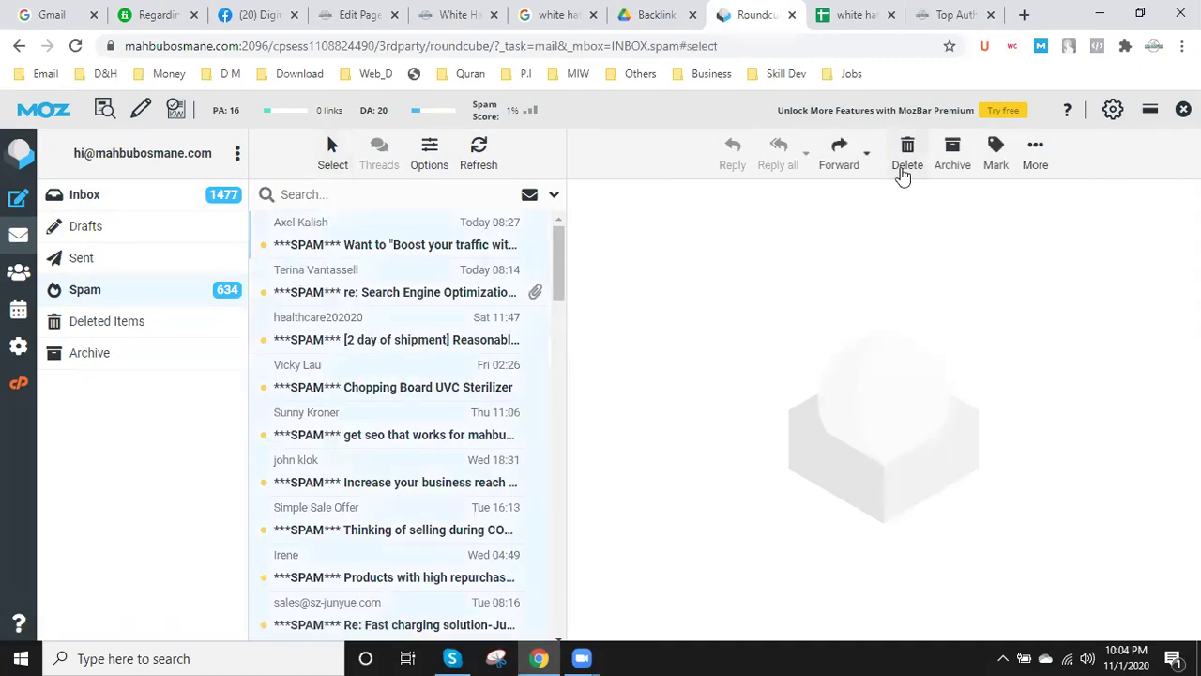
left_click(904, 171)
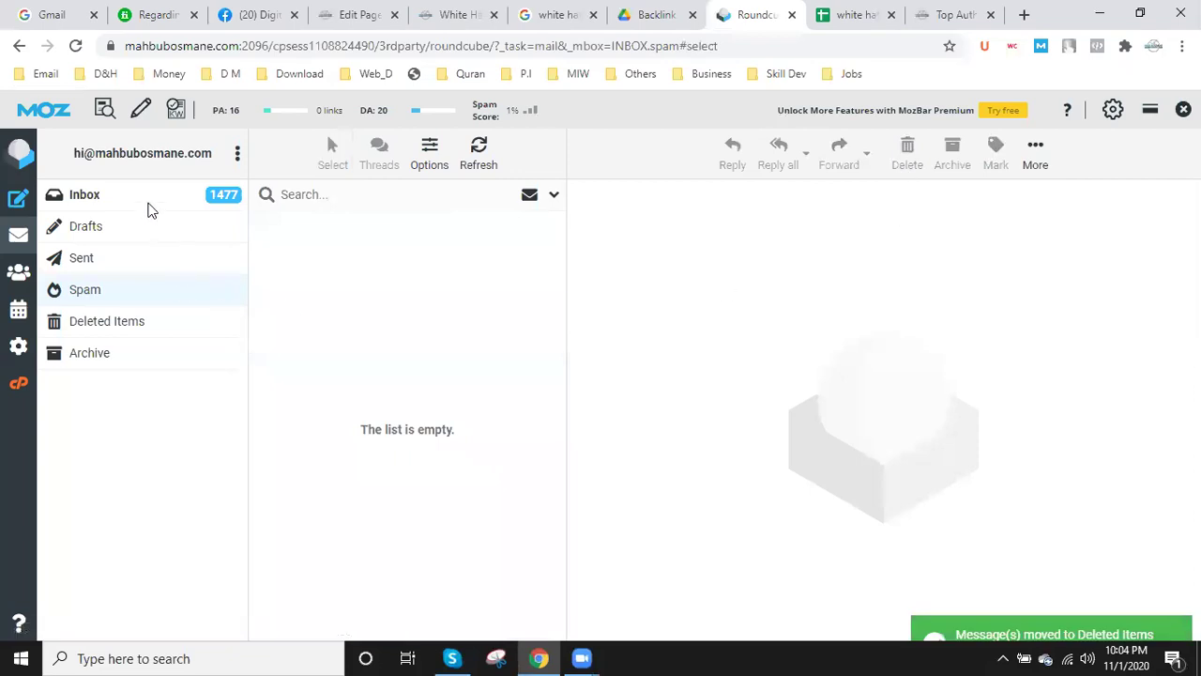
- Select all Inbox messages, delete them, and confirm both Inbox and Spam are empty
left_click(150, 204)
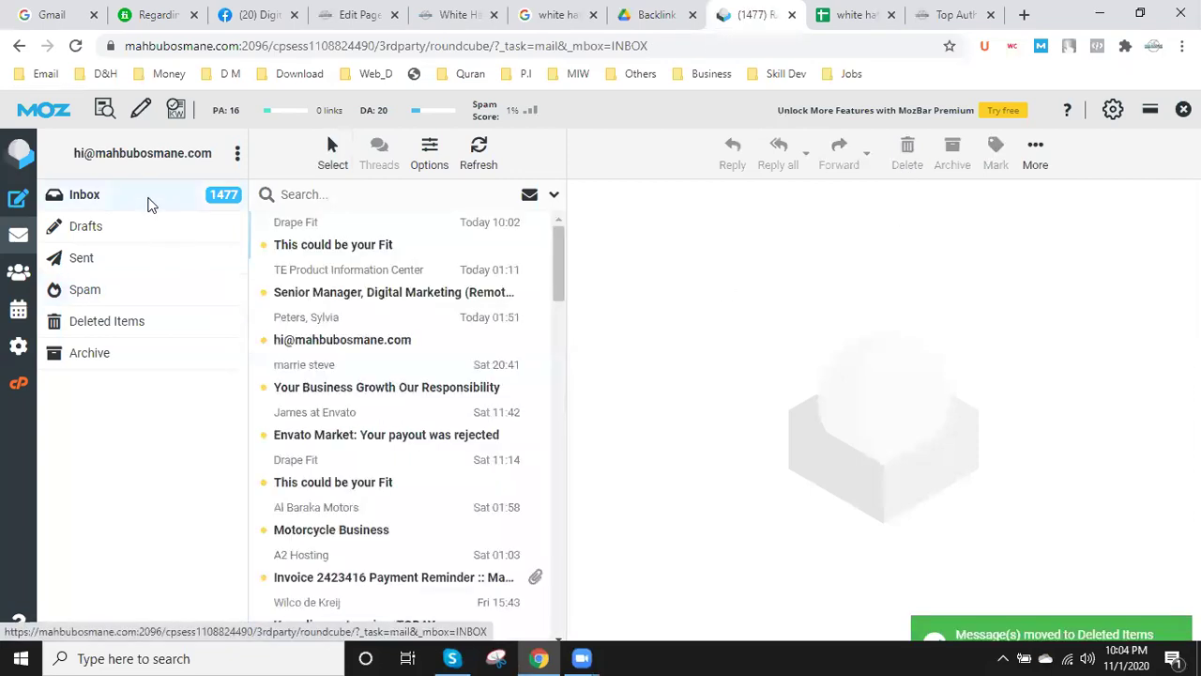
left_click(333, 159)
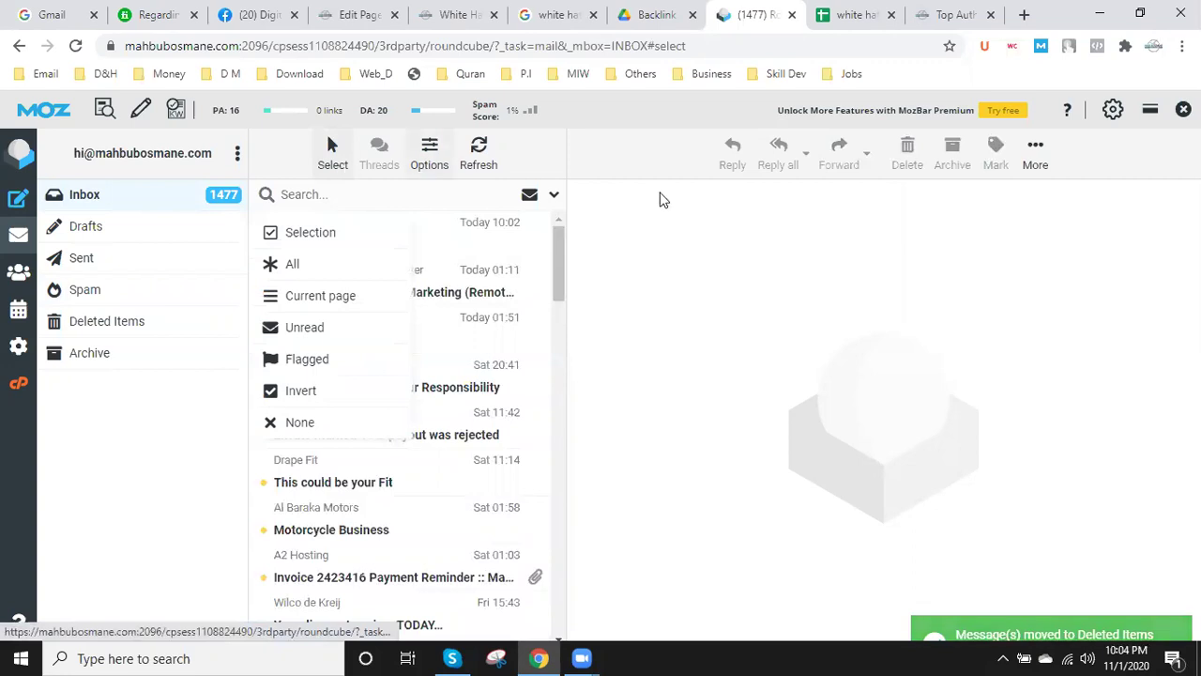
left_click(288, 267)
left_click(906, 158)
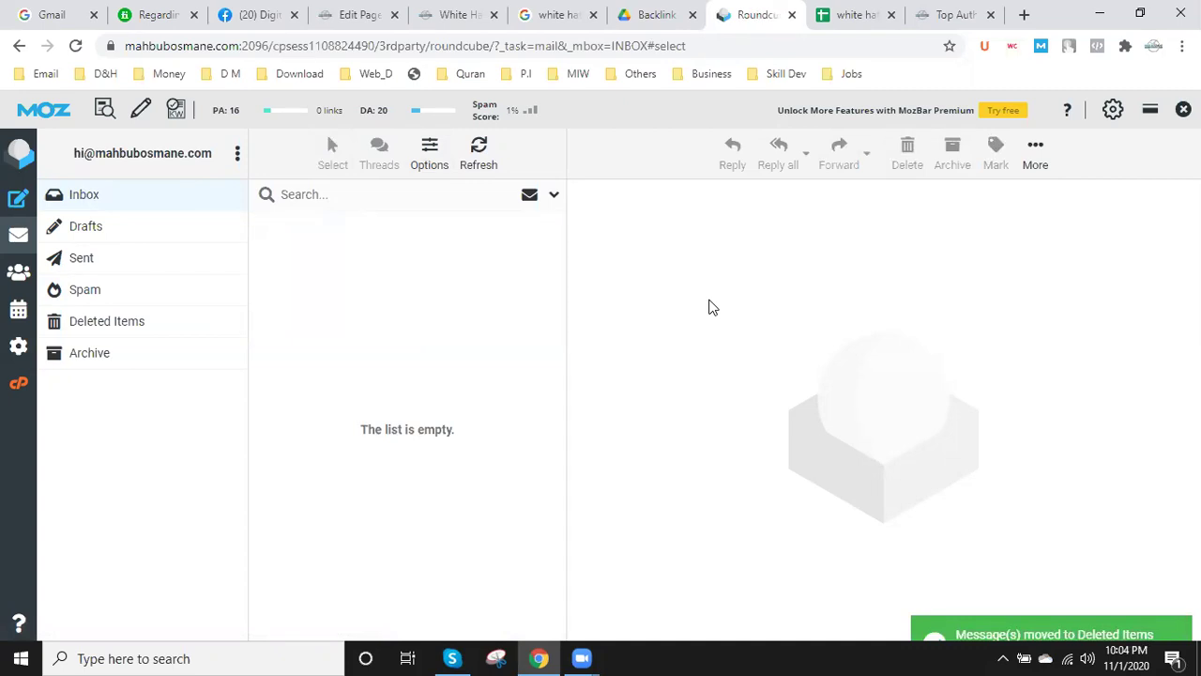
left_click(120, 192)
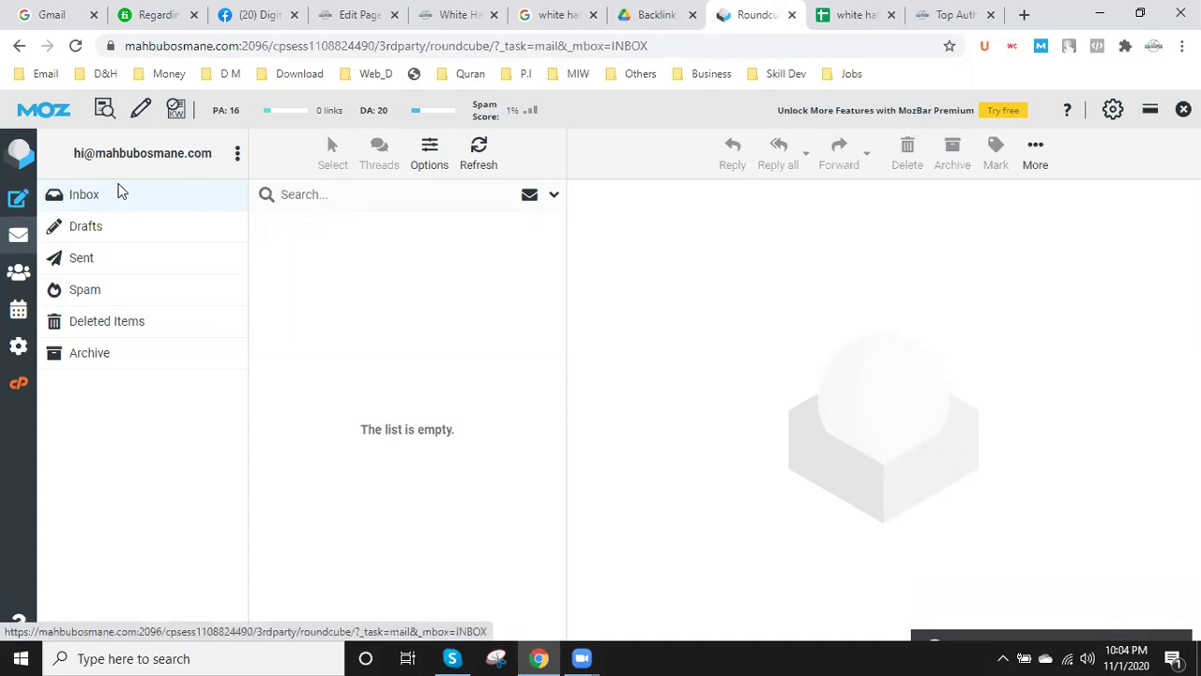
left_click(102, 296)
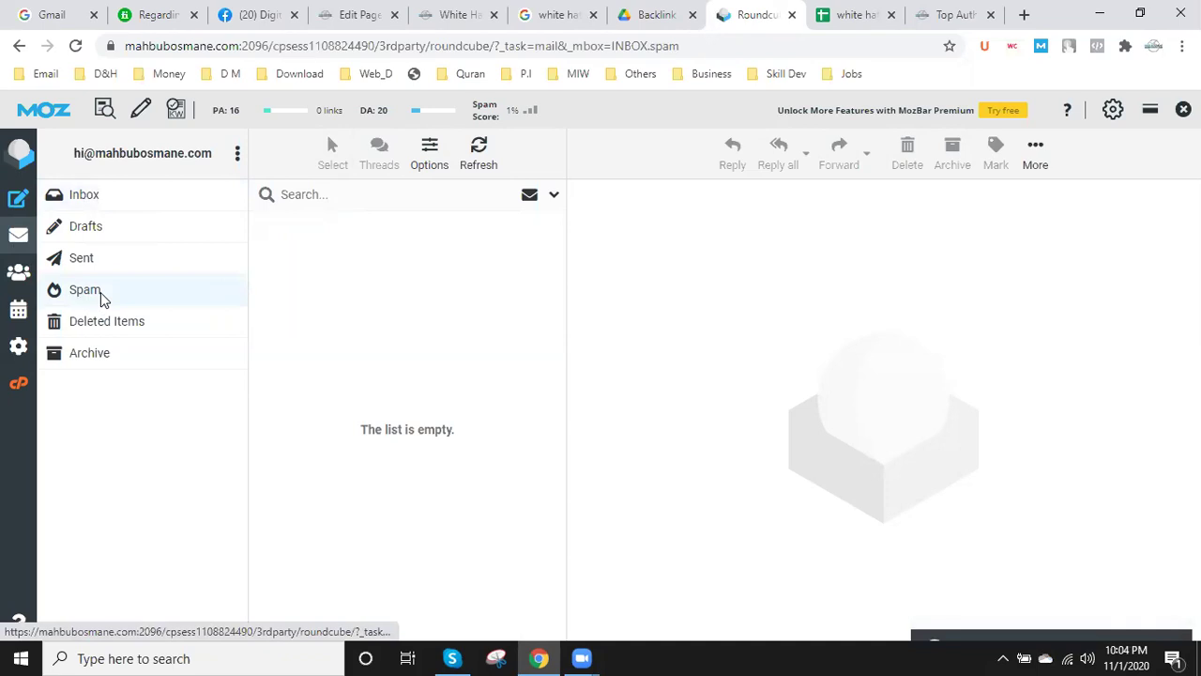
left_click(135, 202)
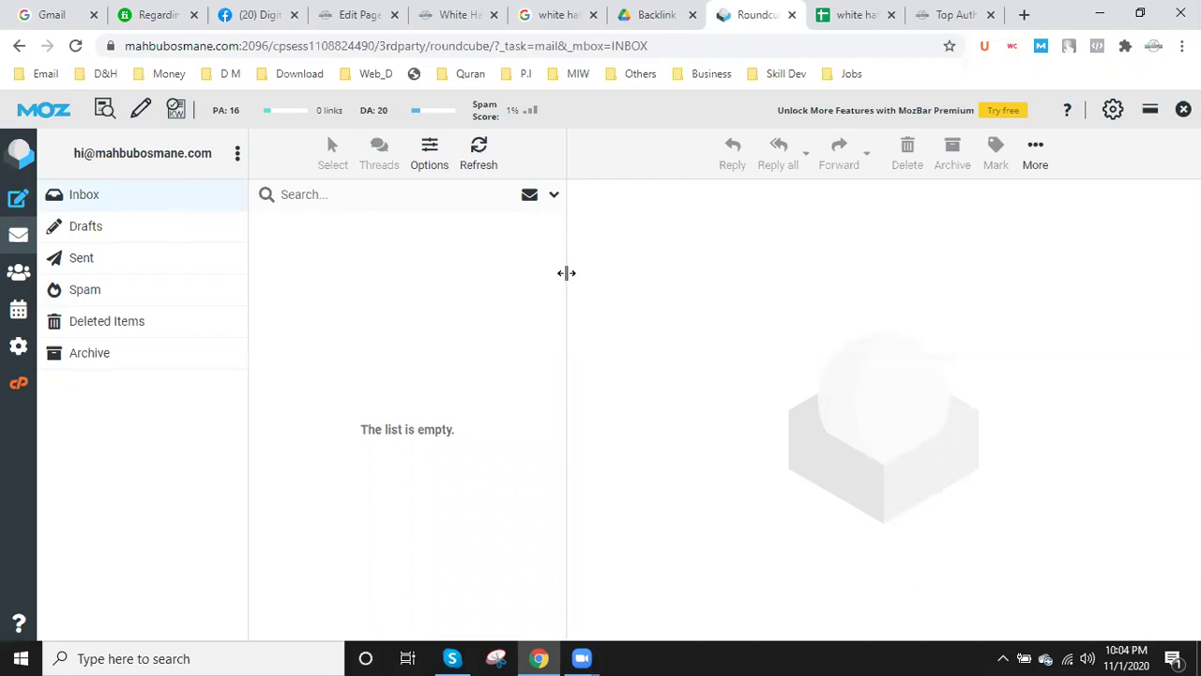
- Confirm the C3 password entry and narrow the Confirmation Link column E
key("ctrl+Tab")
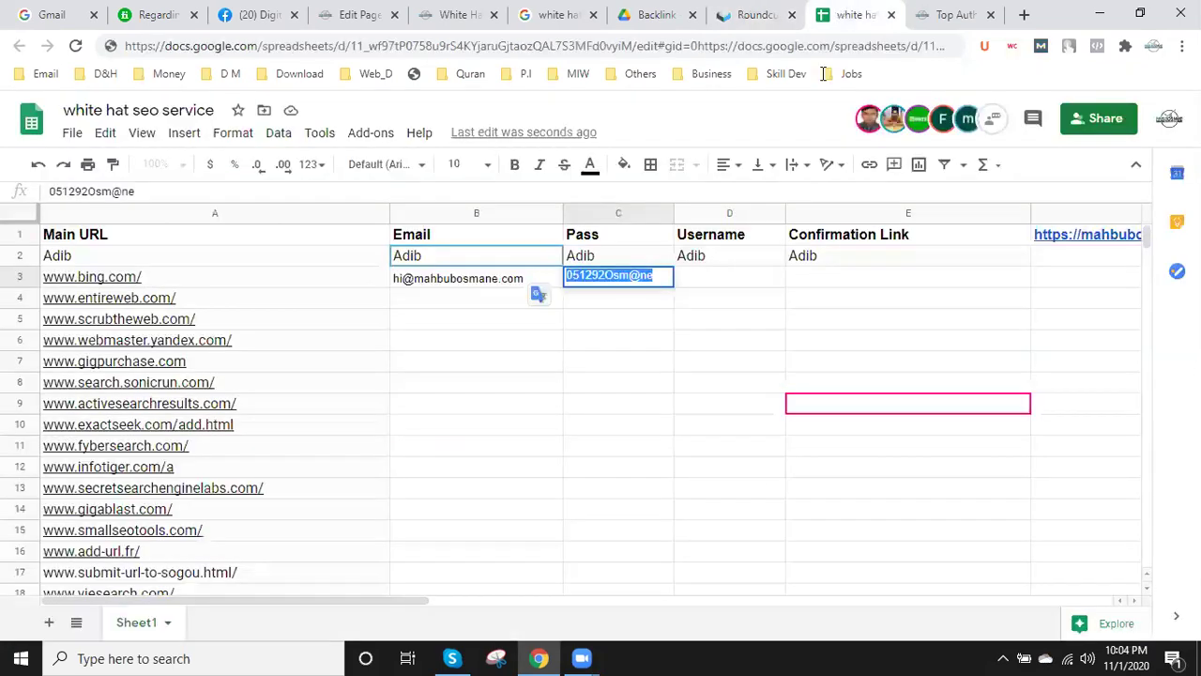
left_click(655, 366)
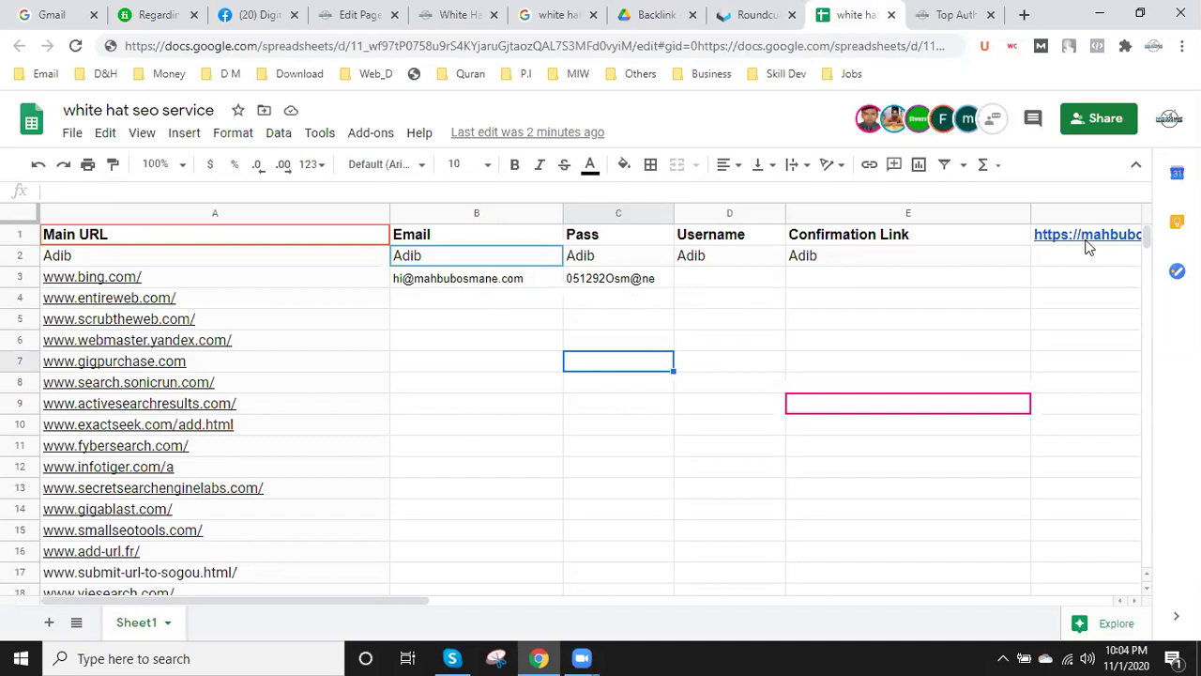
mouse_move(1078, 240)
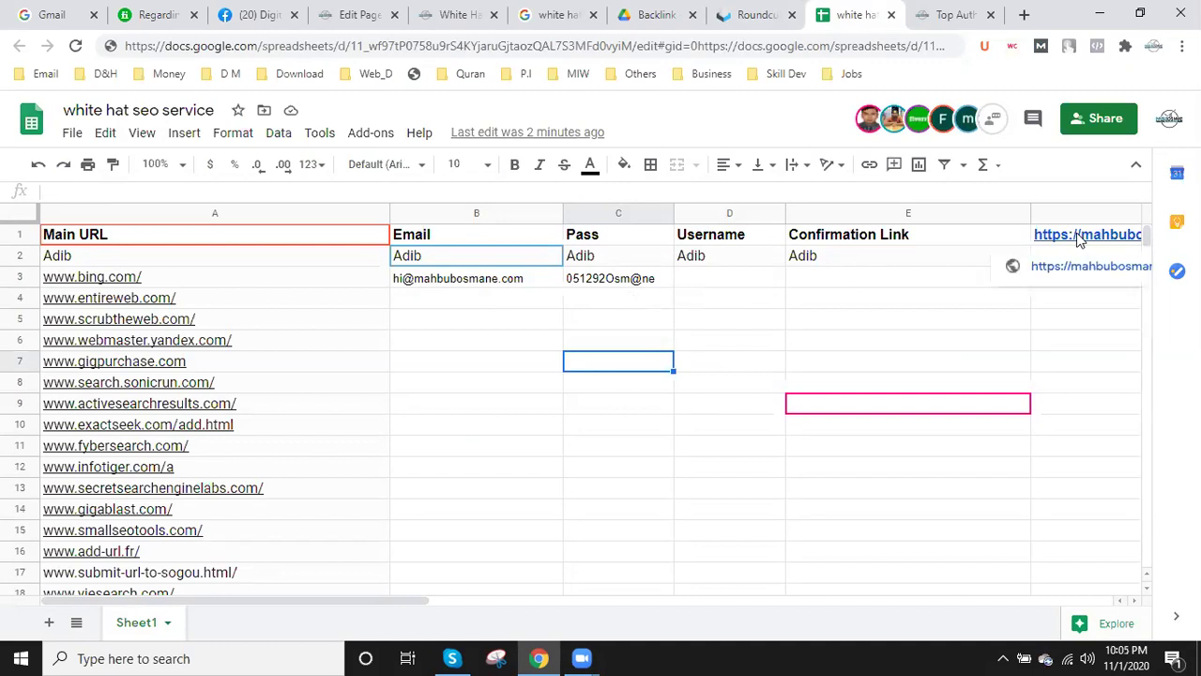
left_click(983, 213)
left_click_drag(1028, 208, 965, 213)
left_click(1006, 215)
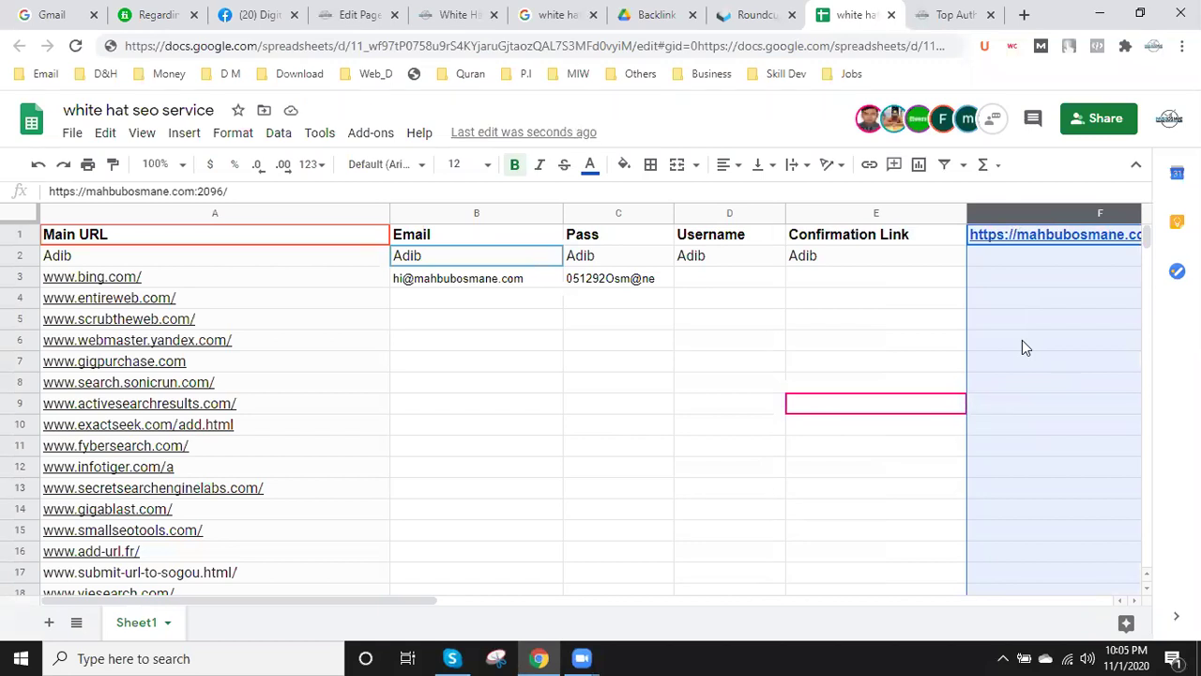
- Insert an empty row above the header row
left_click(21, 236)
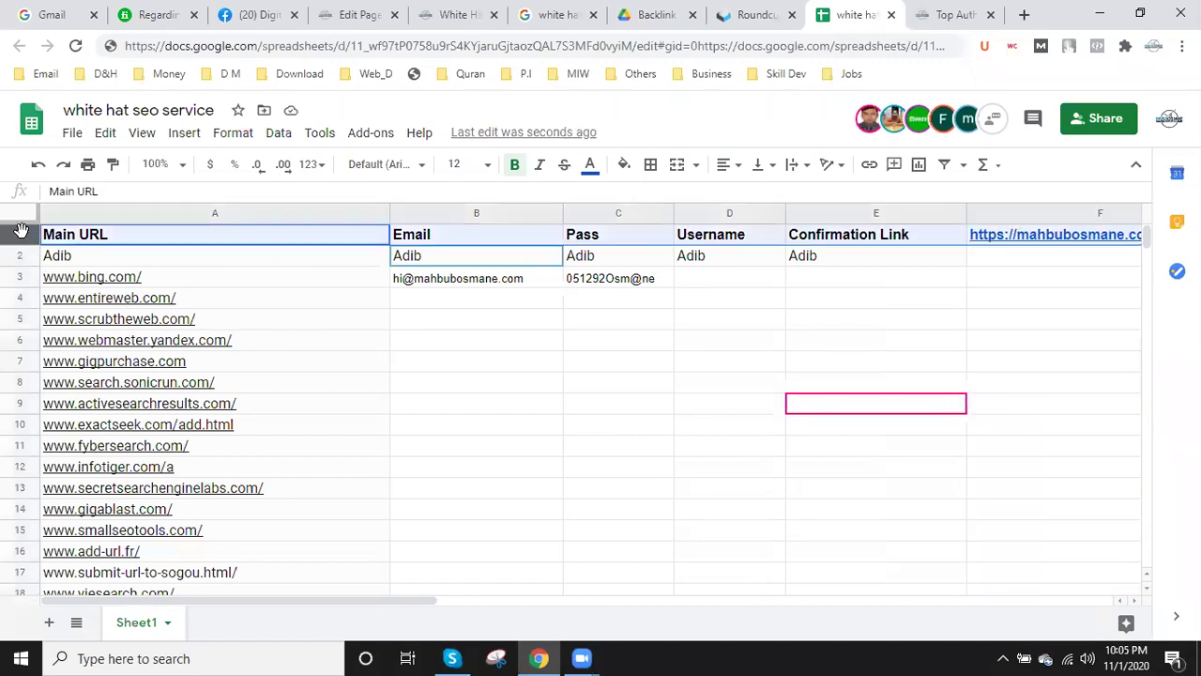
right_click(21, 237)
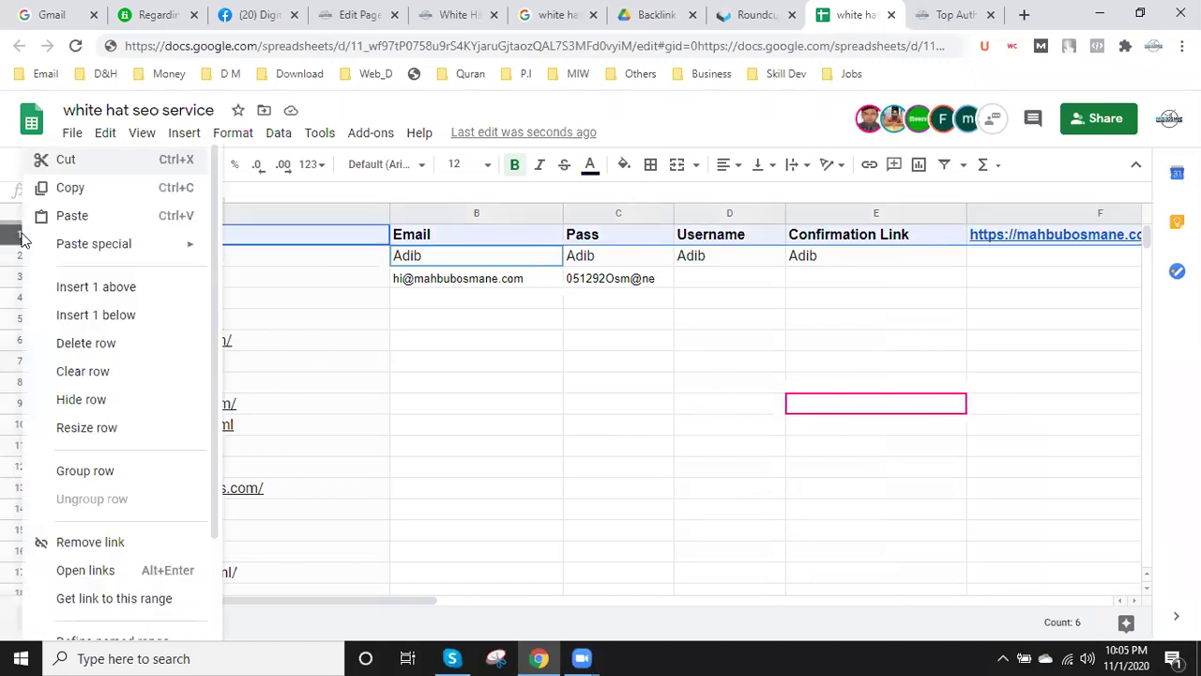
left_click(129, 293)
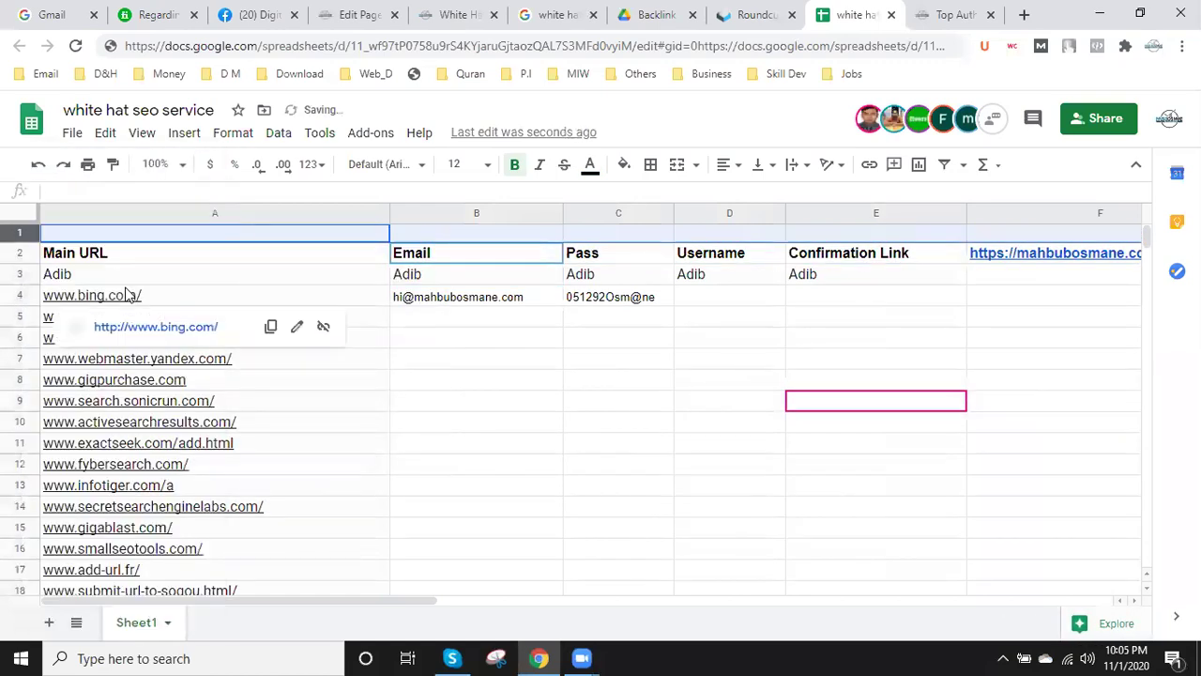
left_click(1061, 258)
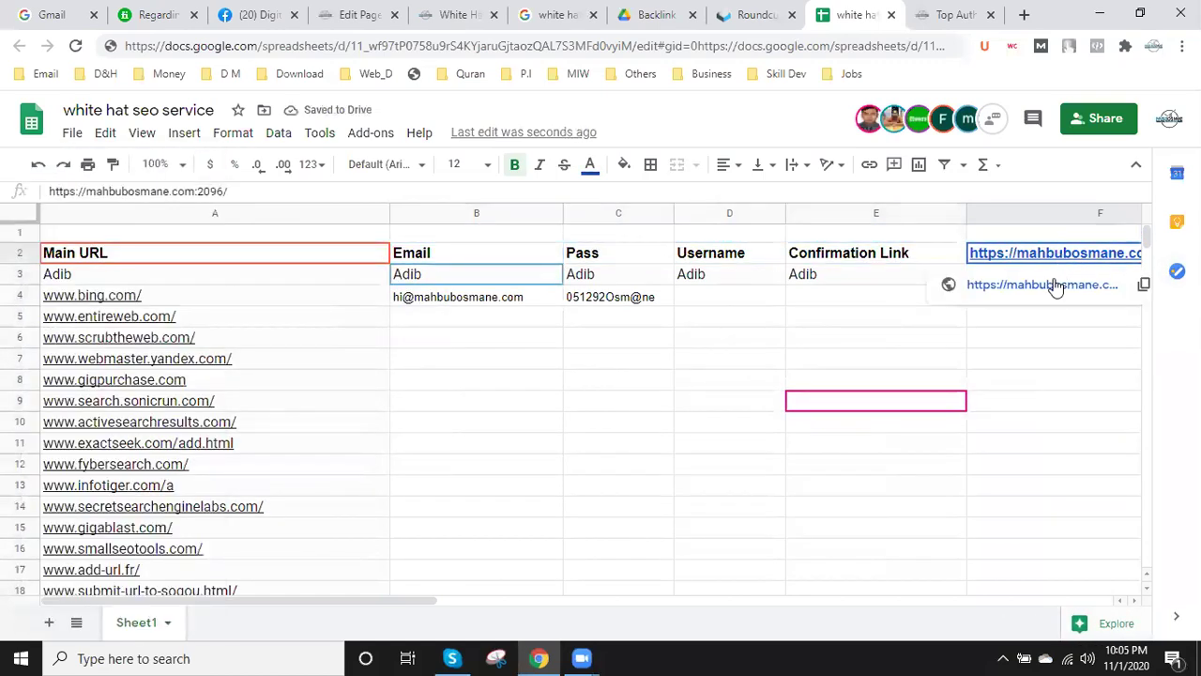
key("ctrl+c")
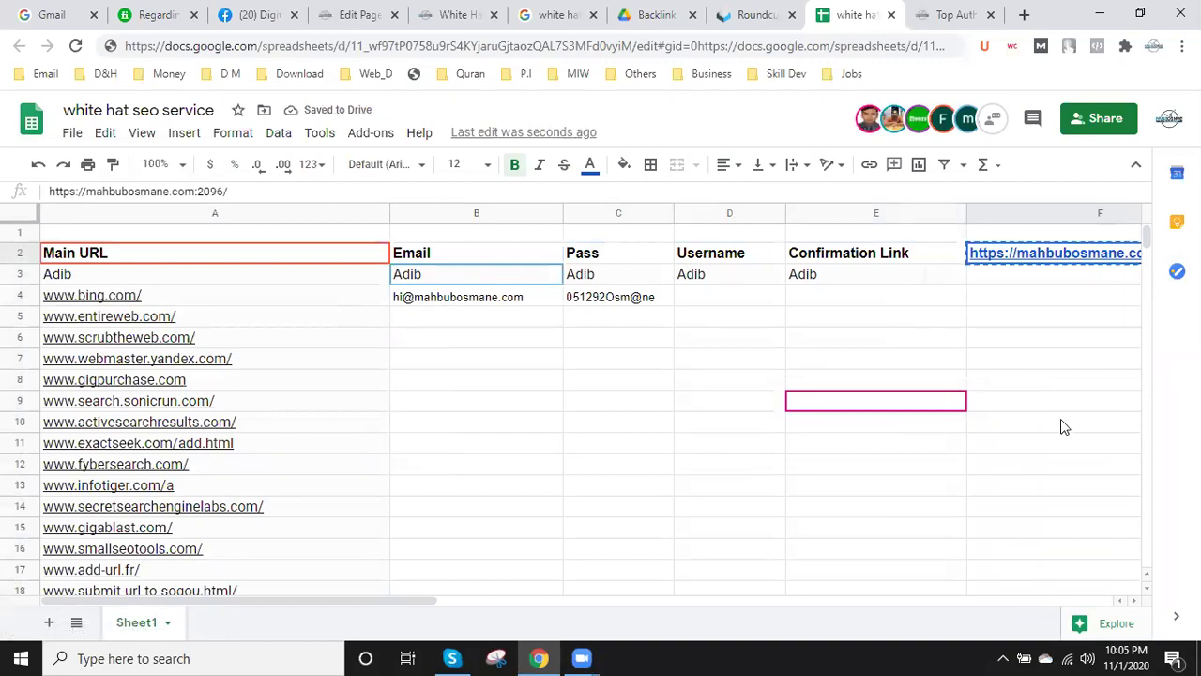
left_click(430, 237)
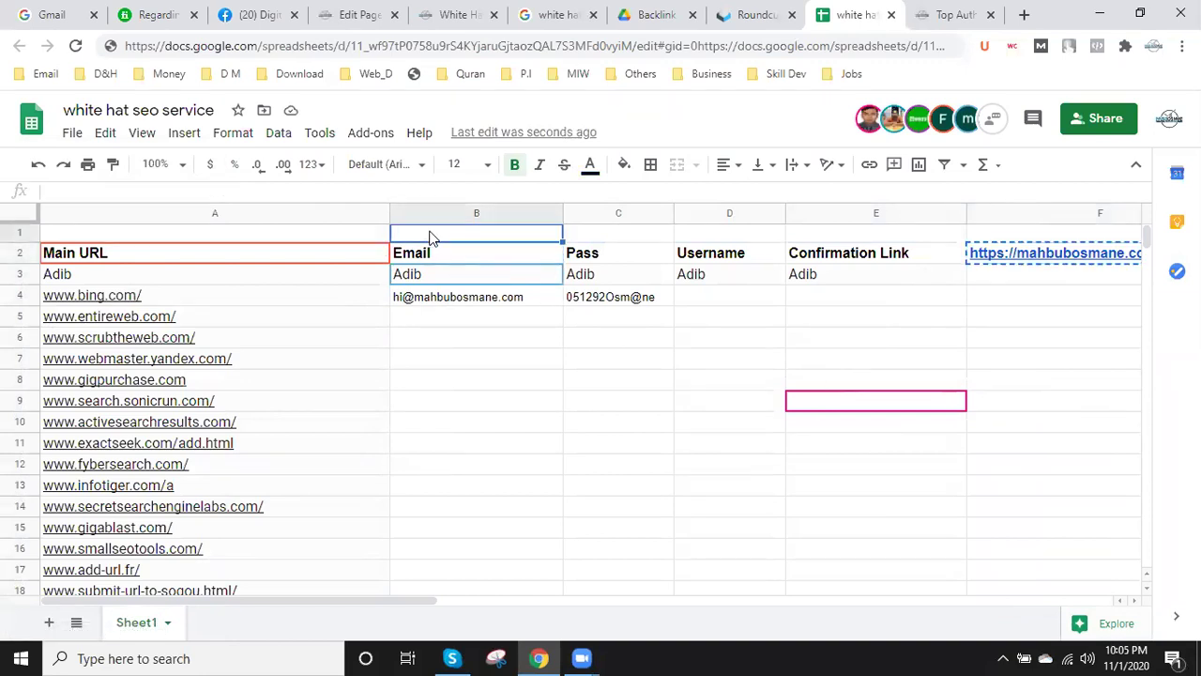
key("ctrl+v")
left_click(1079, 263)
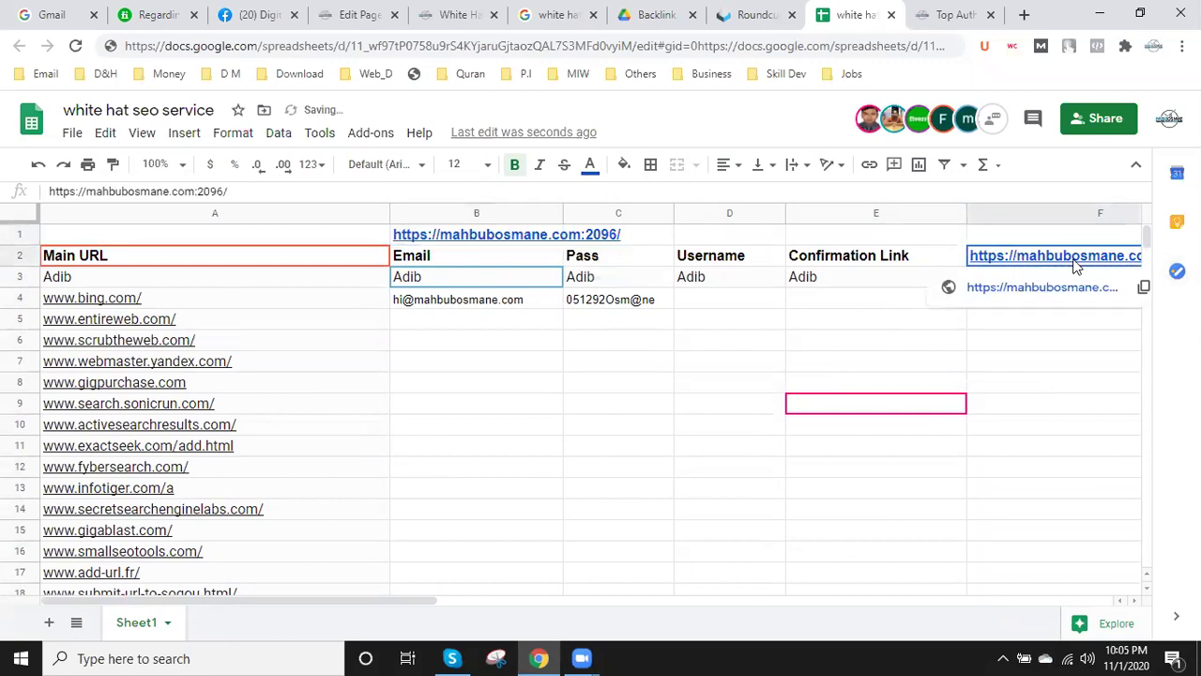
key("Delete")
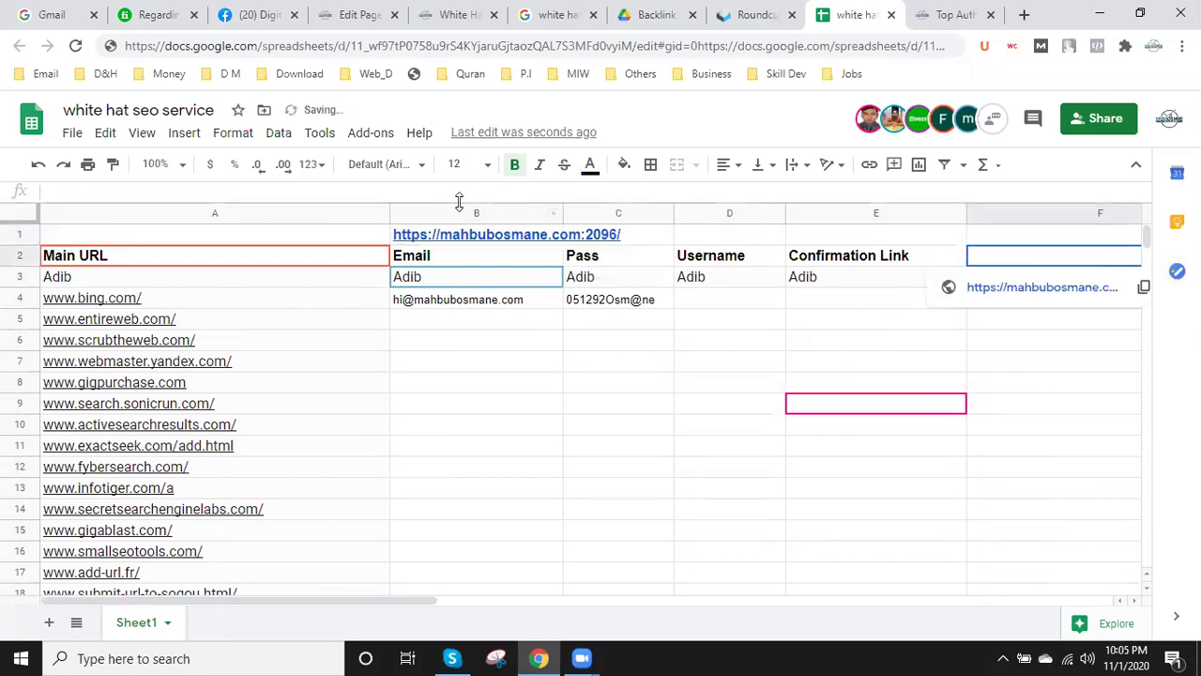
left_click(516, 406)
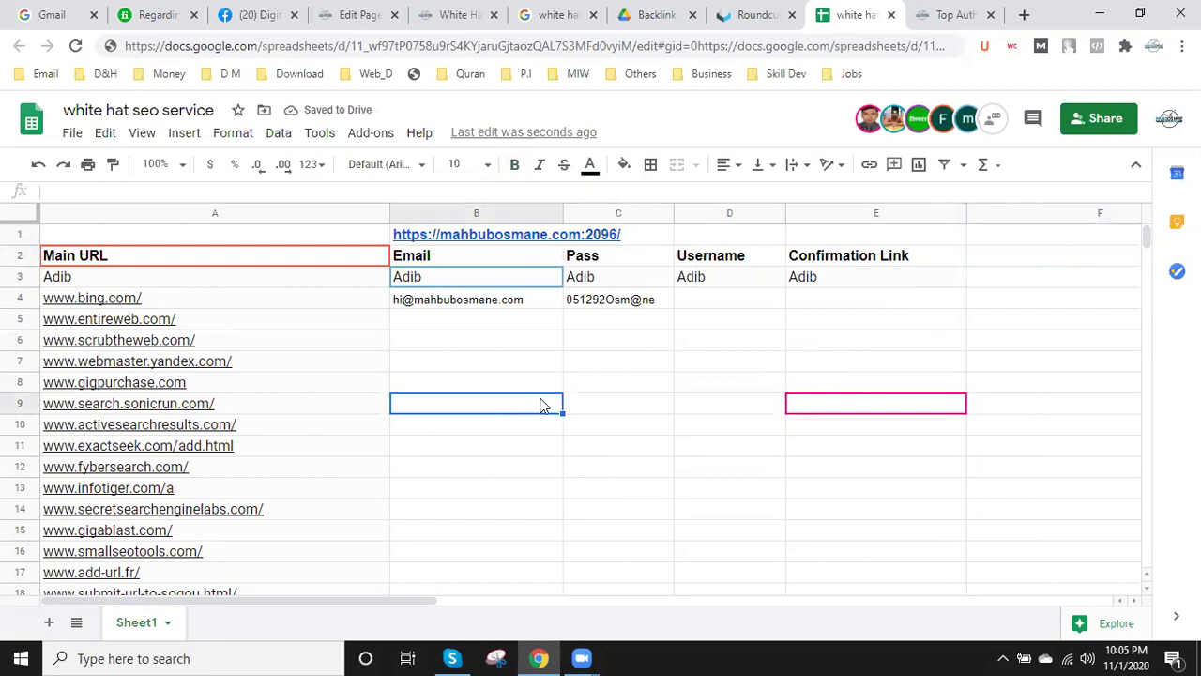
scroll(432, 406, "down", 14)
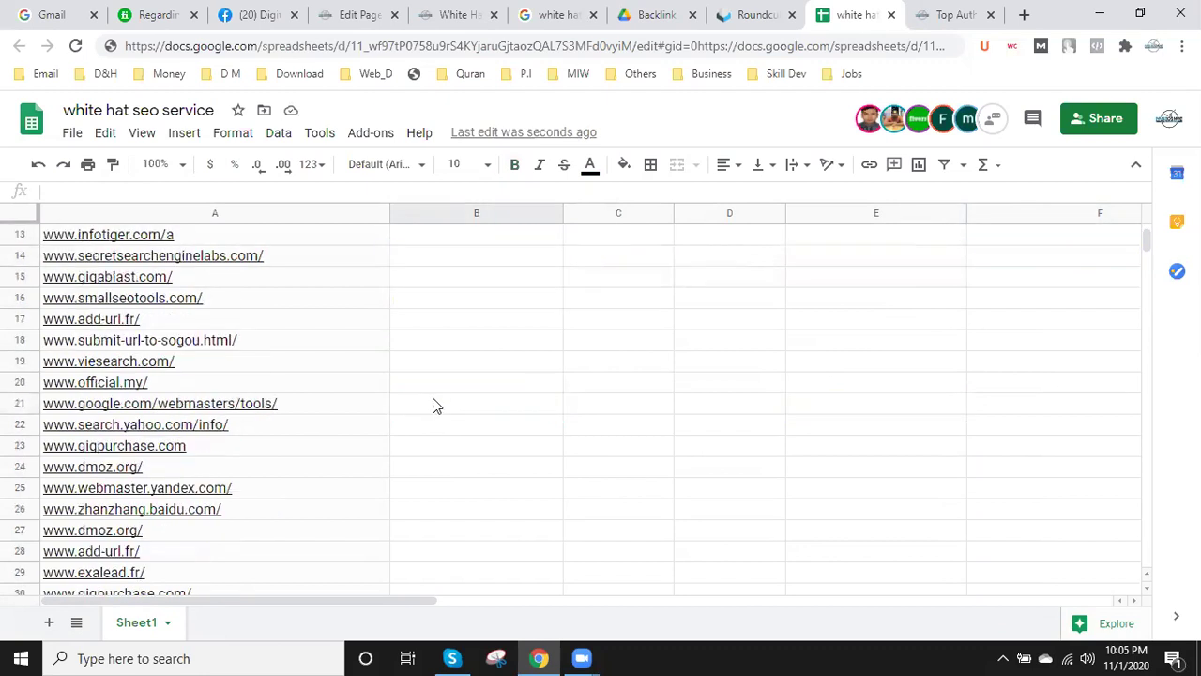
scroll(410, 403, "down", 20)
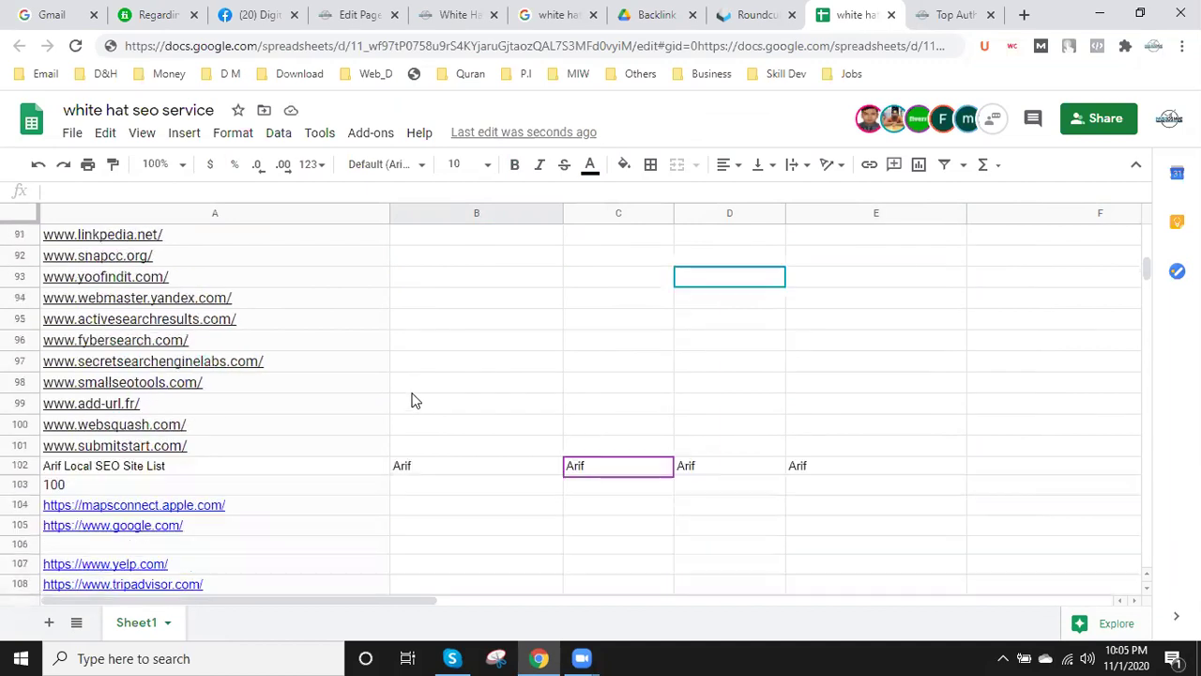
scroll(413, 398, "down", 20)
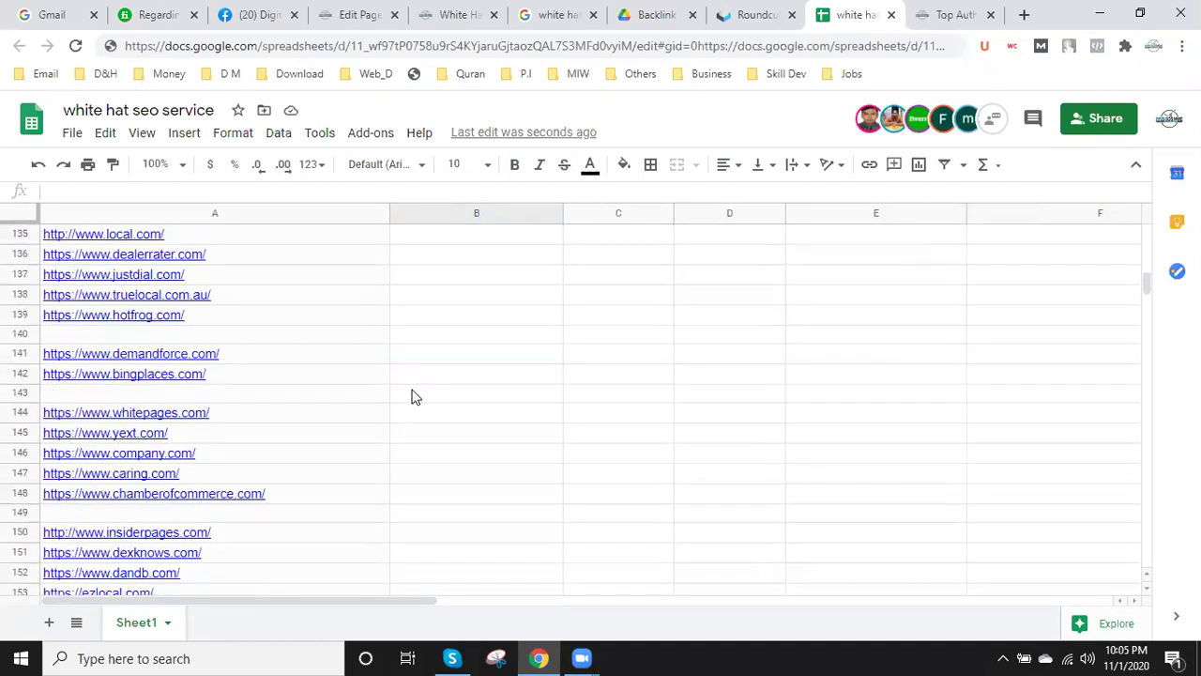
scroll(419, 392, "down", 20)
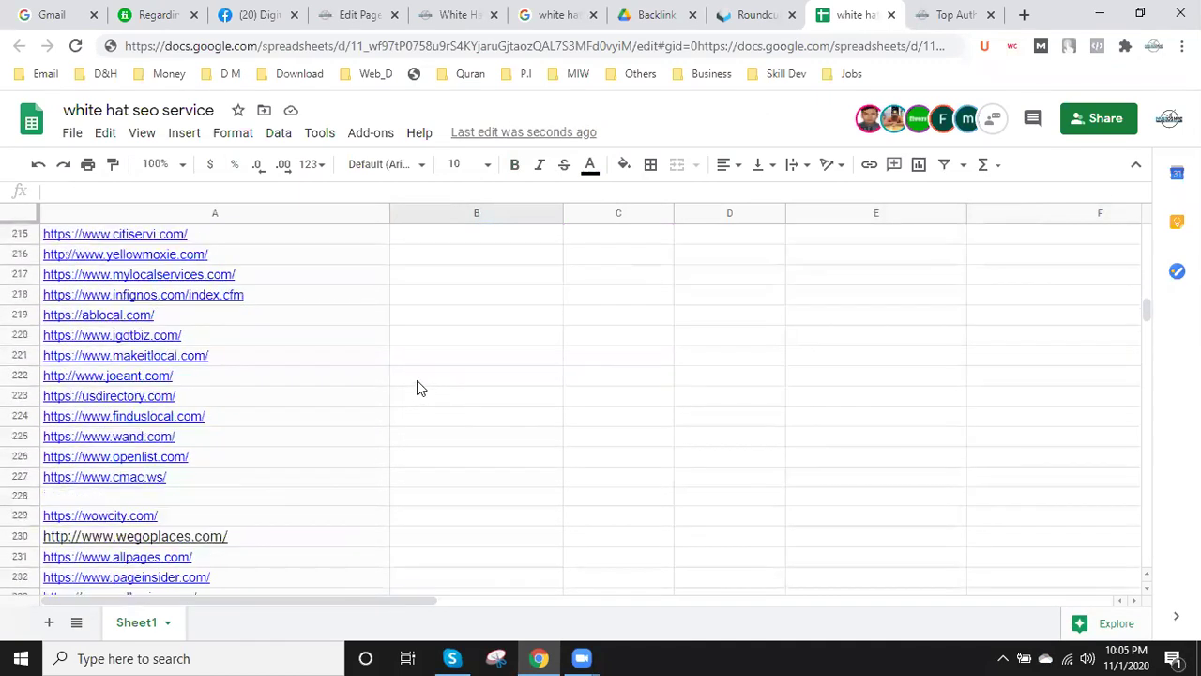
scroll(420, 389, "down", 3)
scroll(419, 389, "up", 10)
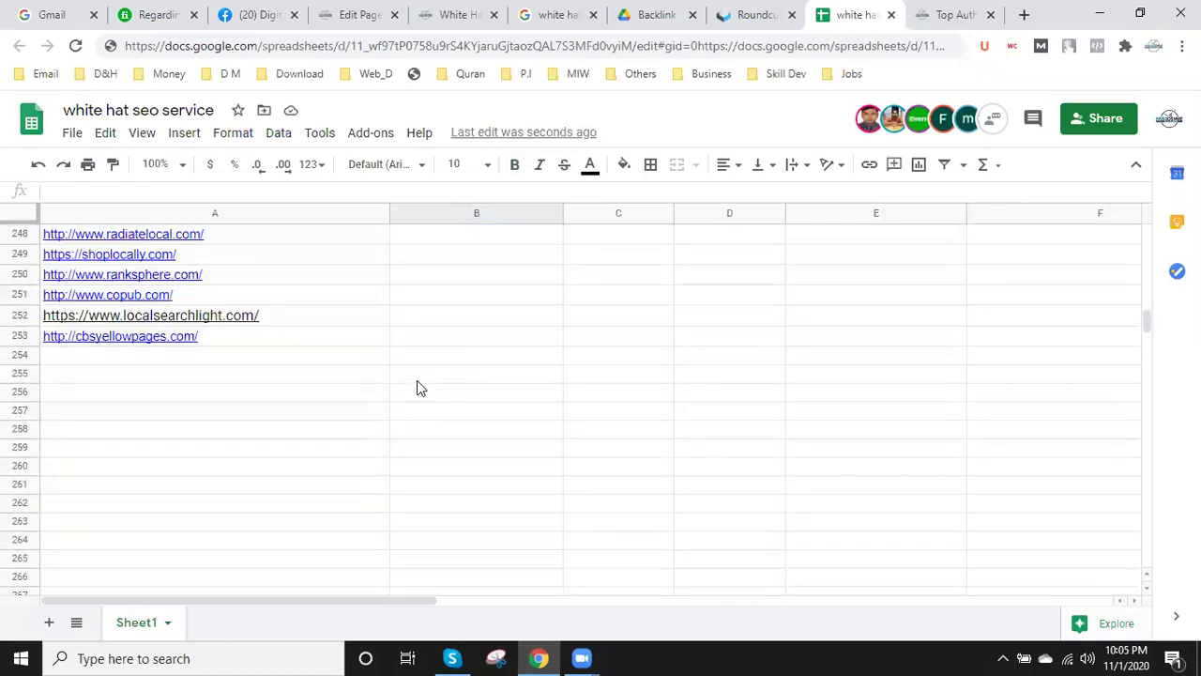
scroll(419, 388, "down", 2)
scroll(419, 385, "up", 11)
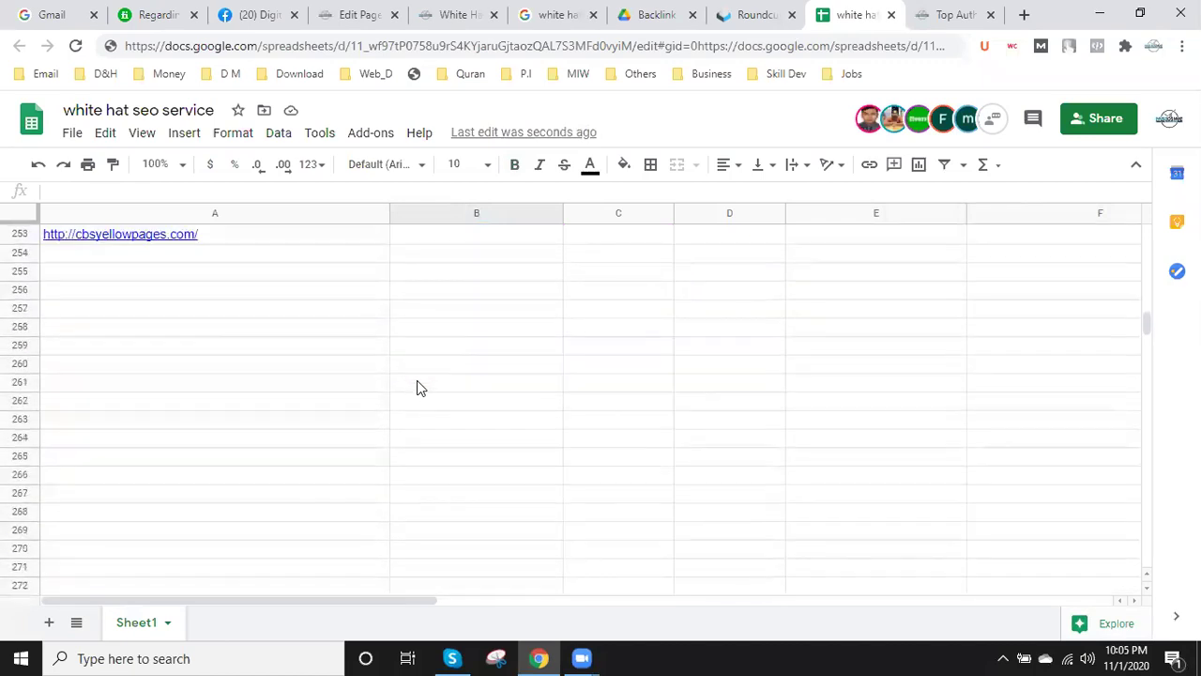
scroll(422, 383, "up", 15)
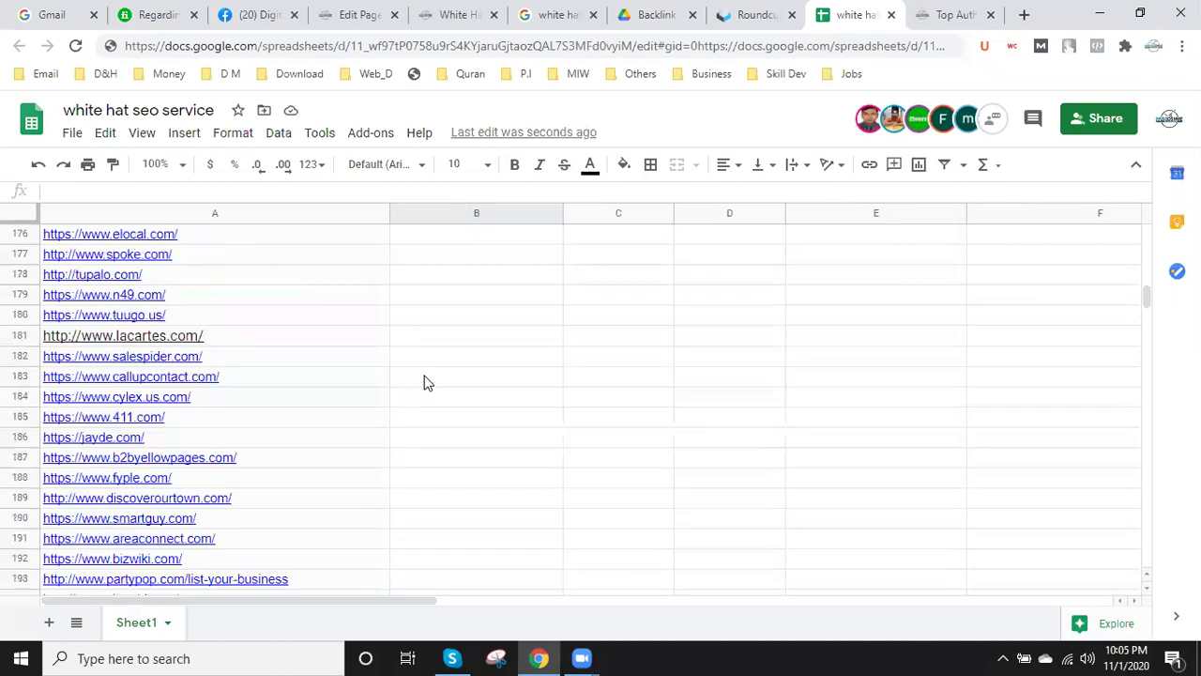
scroll(427, 383, "down", 3)
scroll(424, 380, "up", 20)
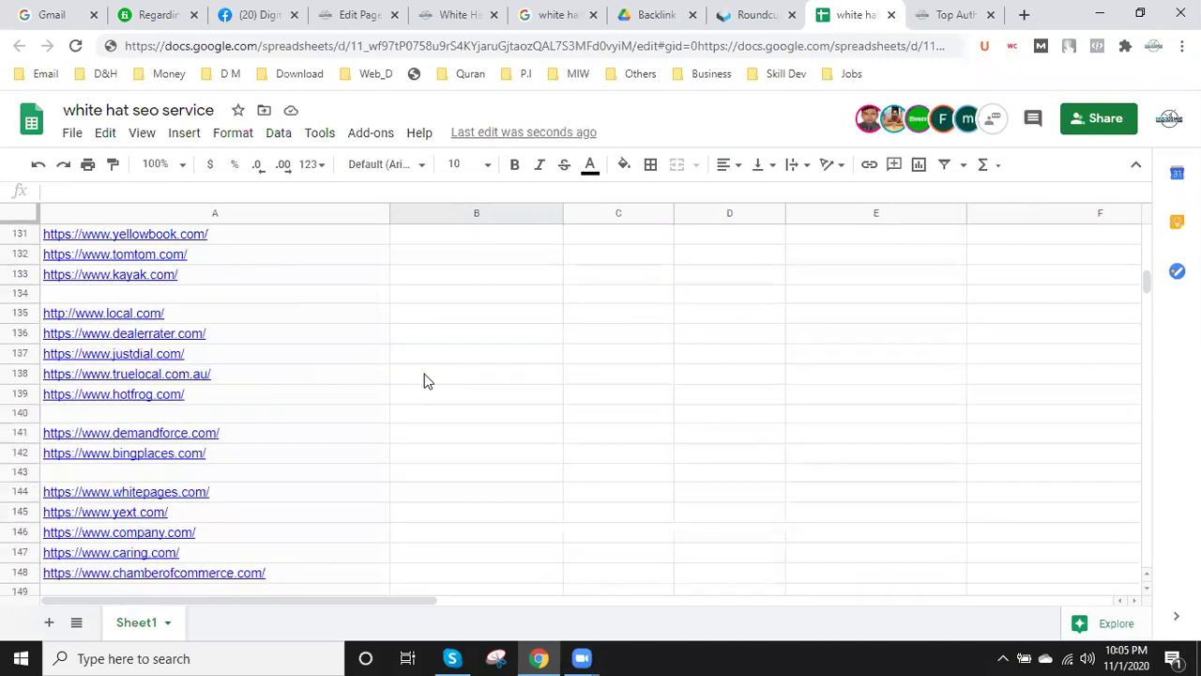
scroll(424, 376, "up", 20)
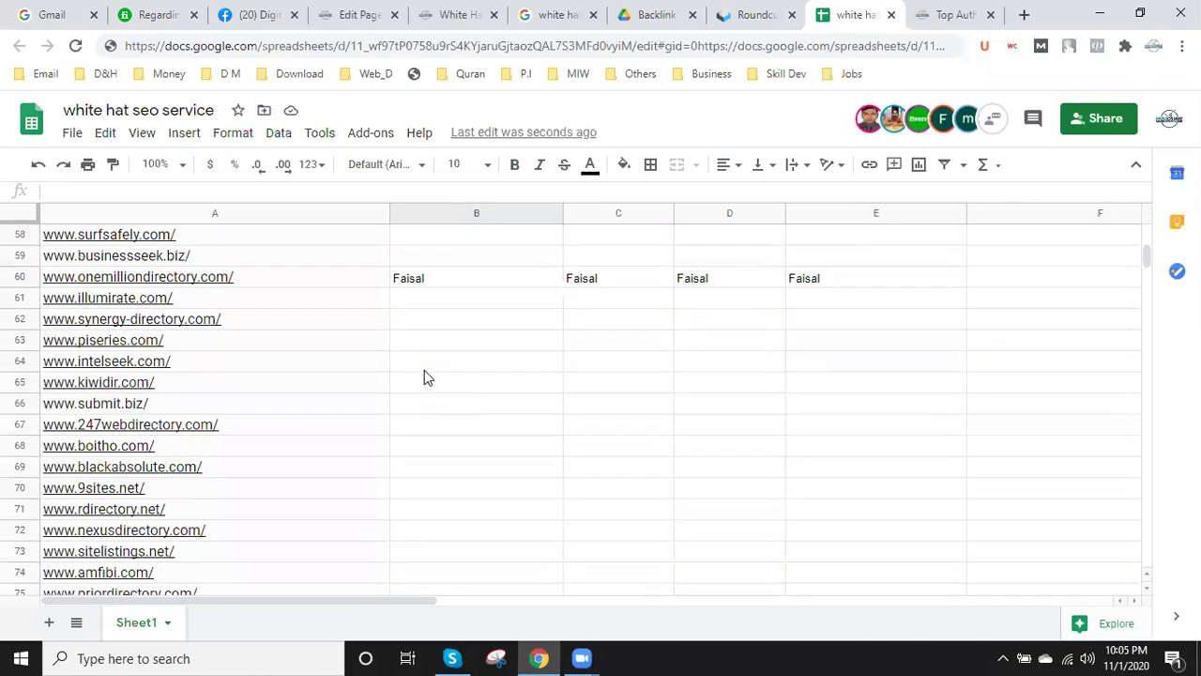
scroll(422, 368, "up", 3)
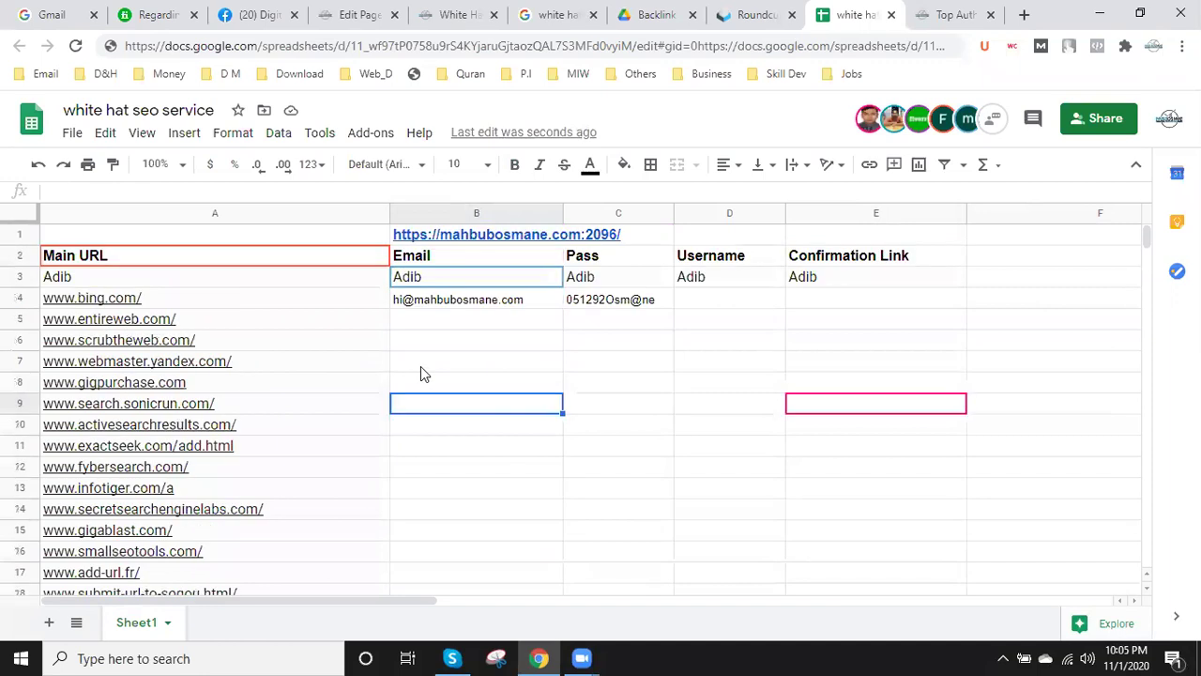
left_click(201, 298)
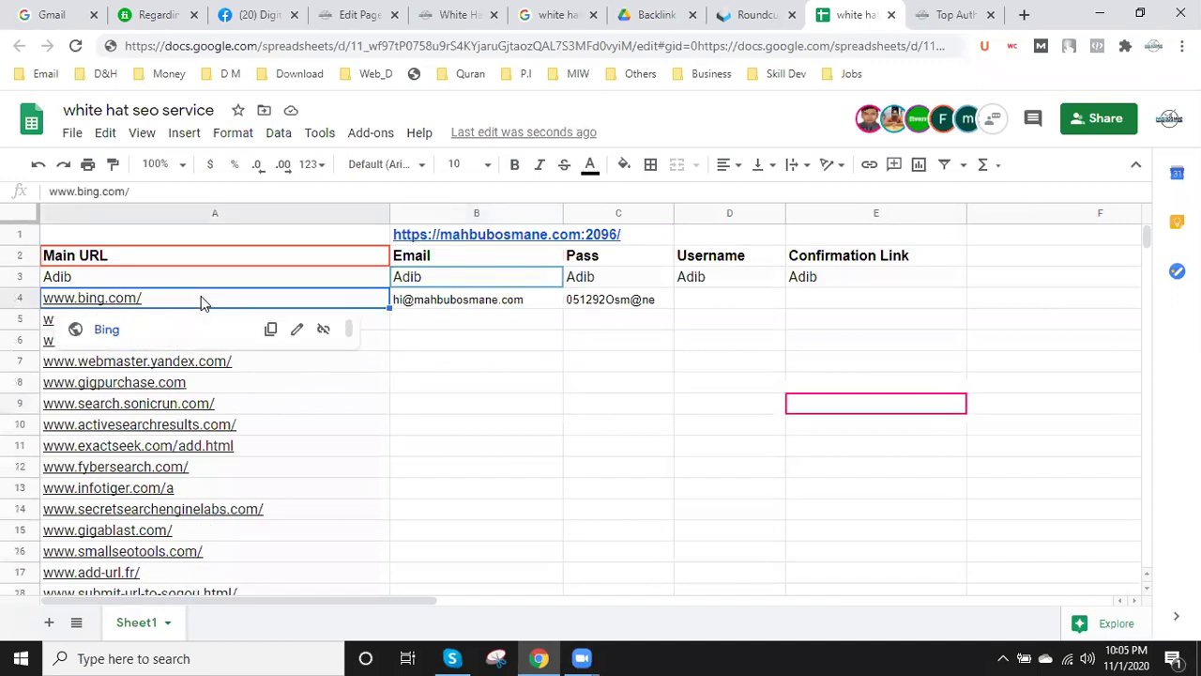
left_click(549, 427)
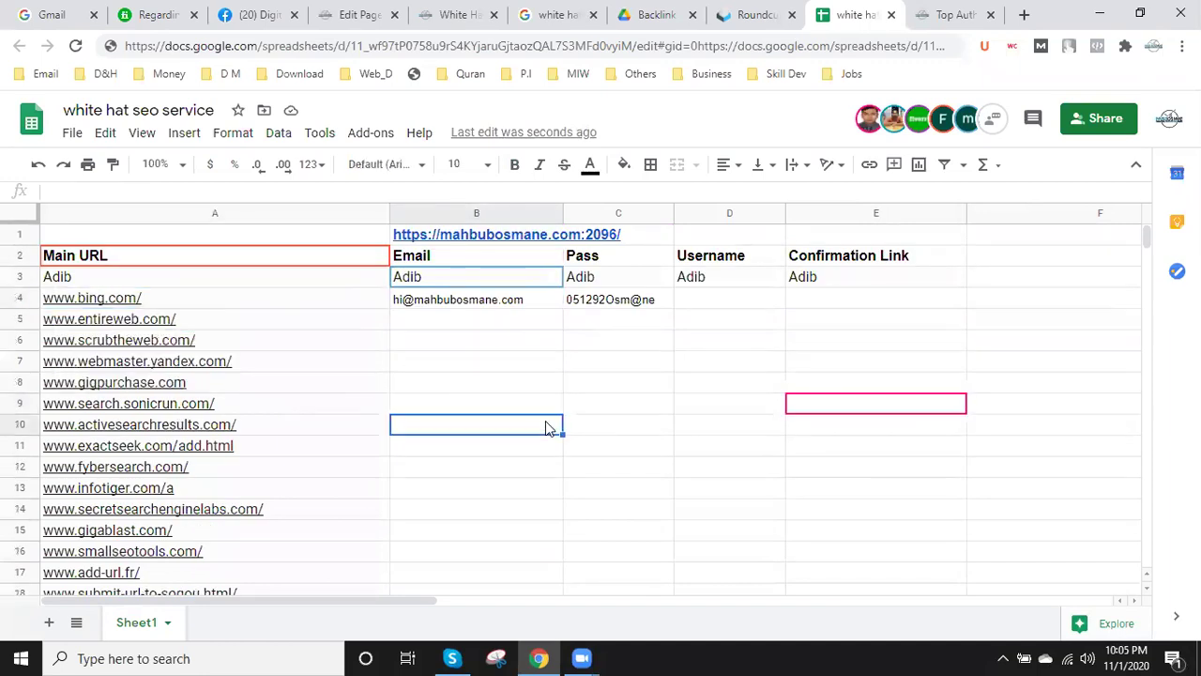
left_click(167, 299)
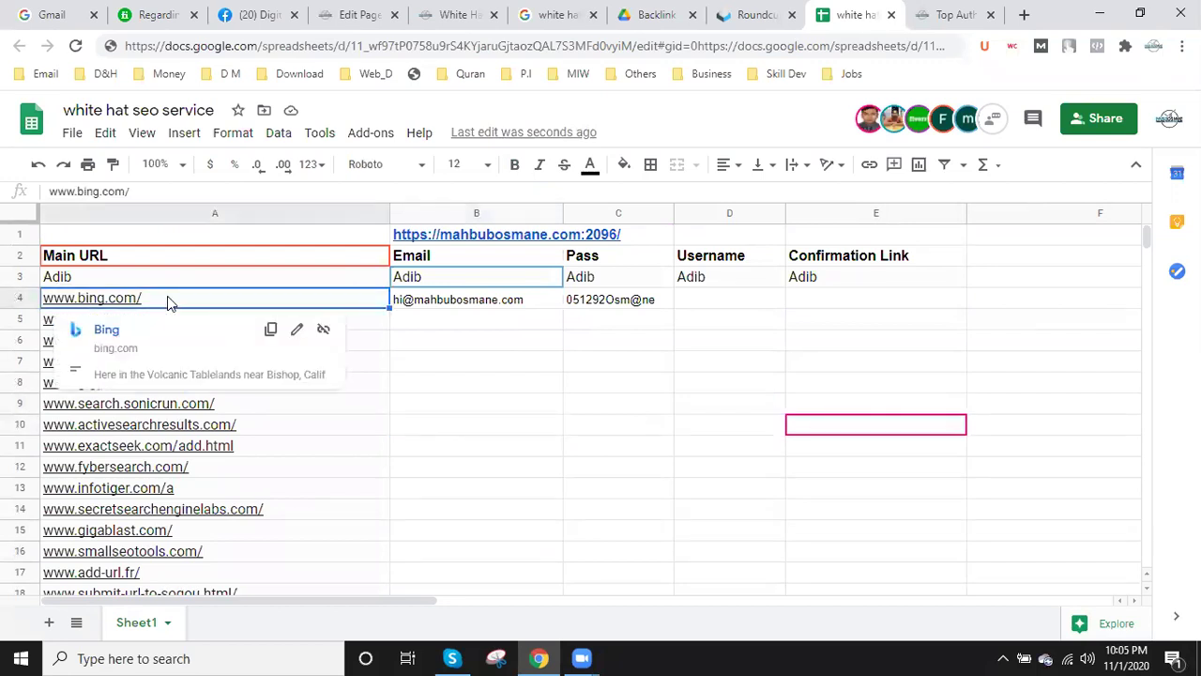
left_click(604, 450)
left_click(155, 300)
double_click(155, 300)
left_click_drag(155, 300, 3, 305)
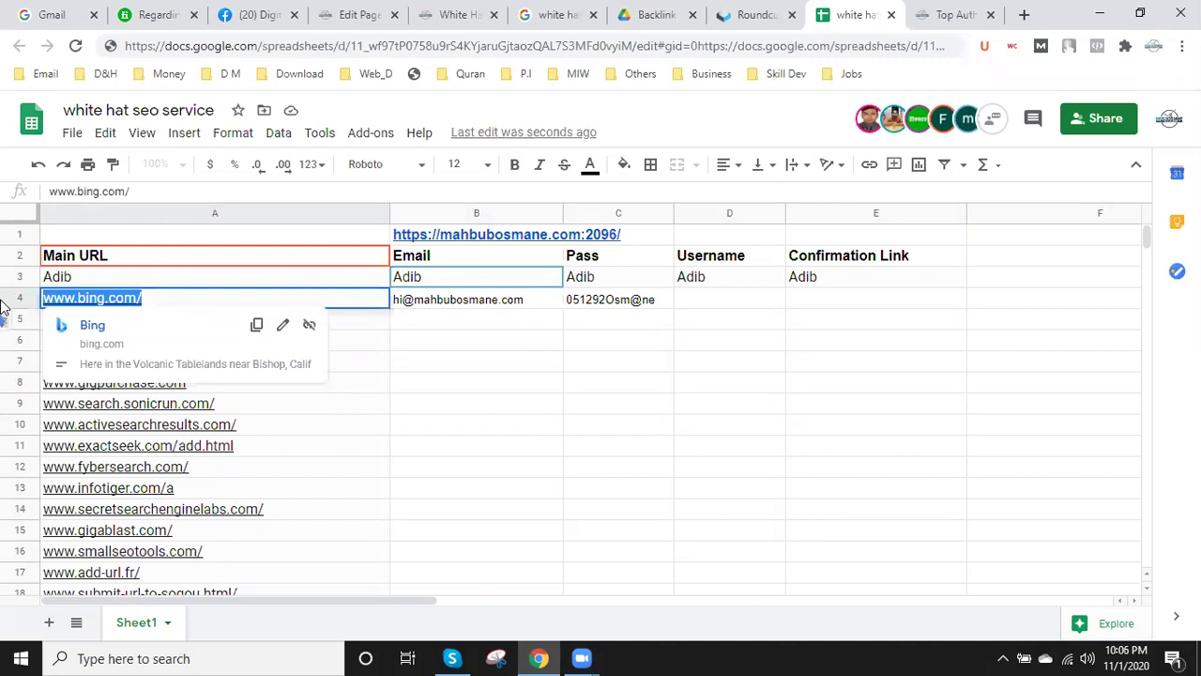
left_click(957, 9)
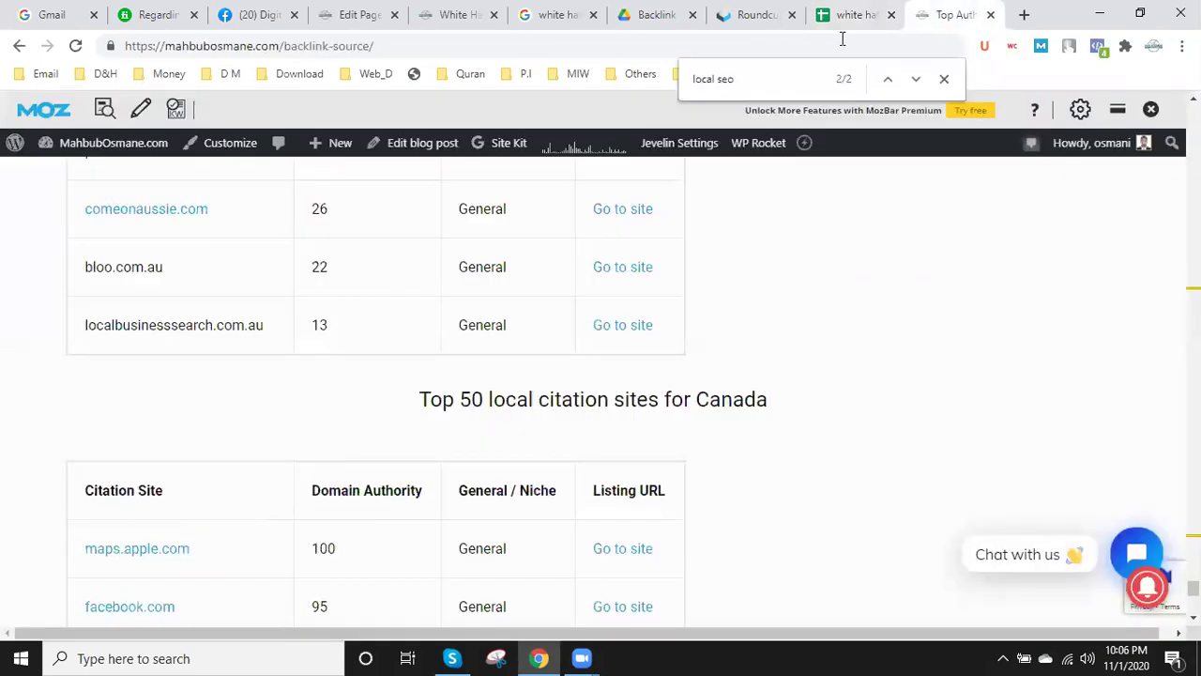
left_click(810, 44)
key("ctrl+v")
key("Return")
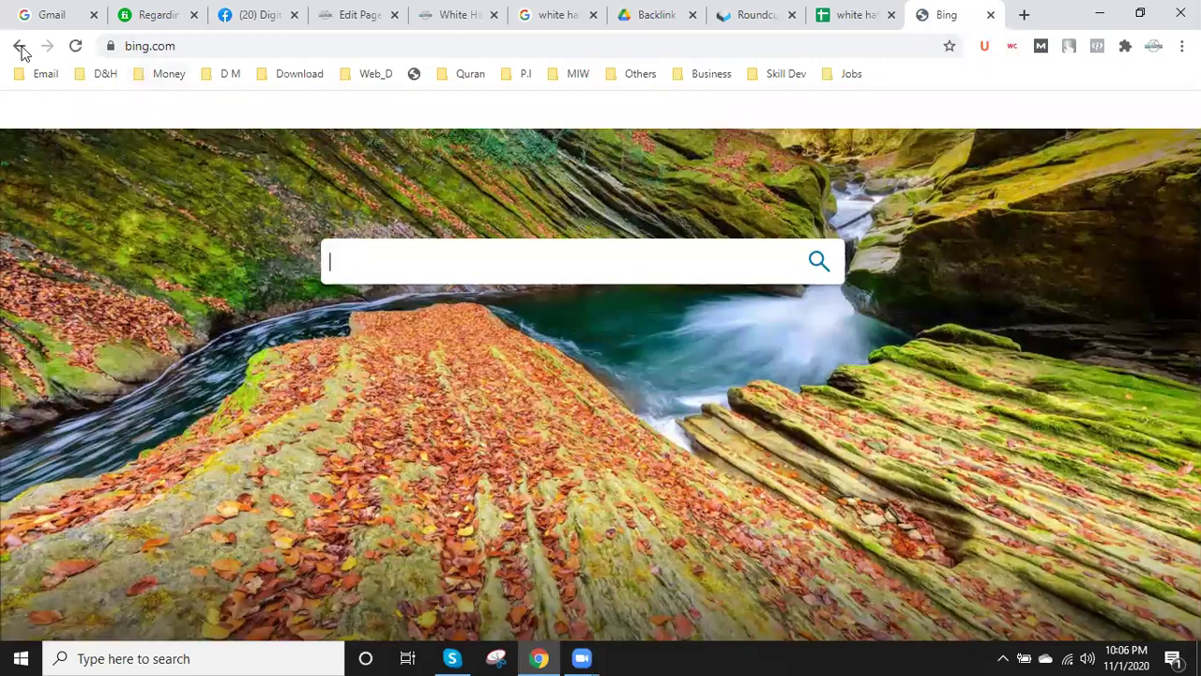
- Open a new tab, then go back to the backlink source blog post and select its page path
left_click(1024, 15)
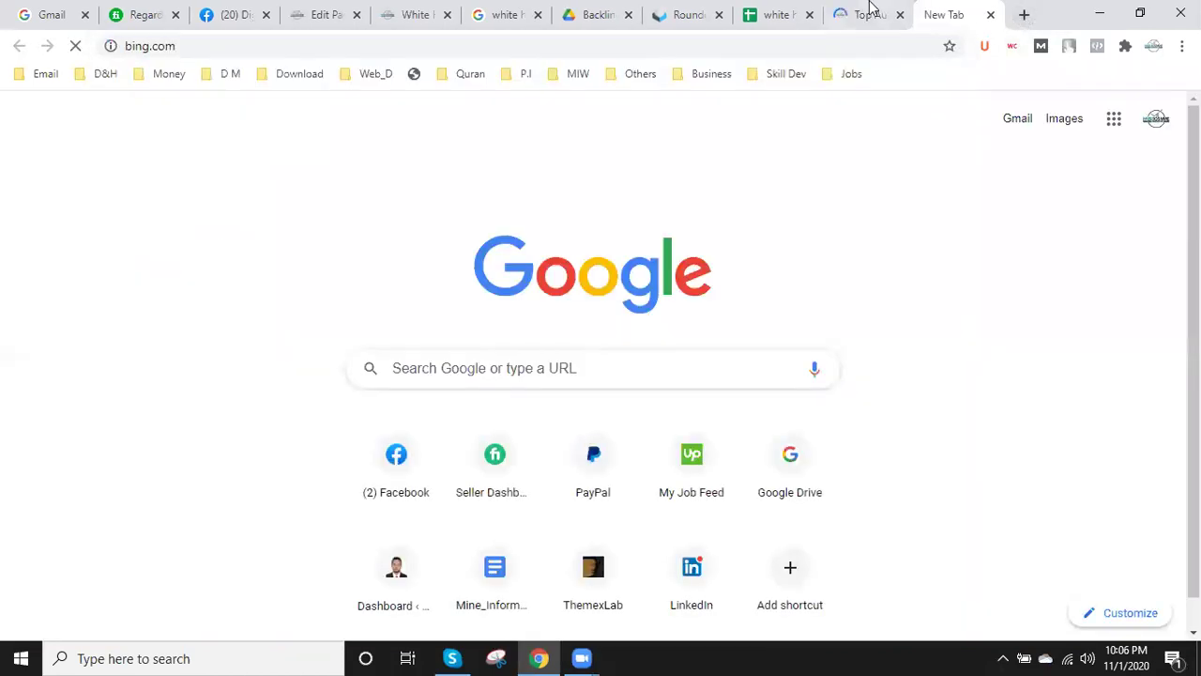
left_click(869, 10)
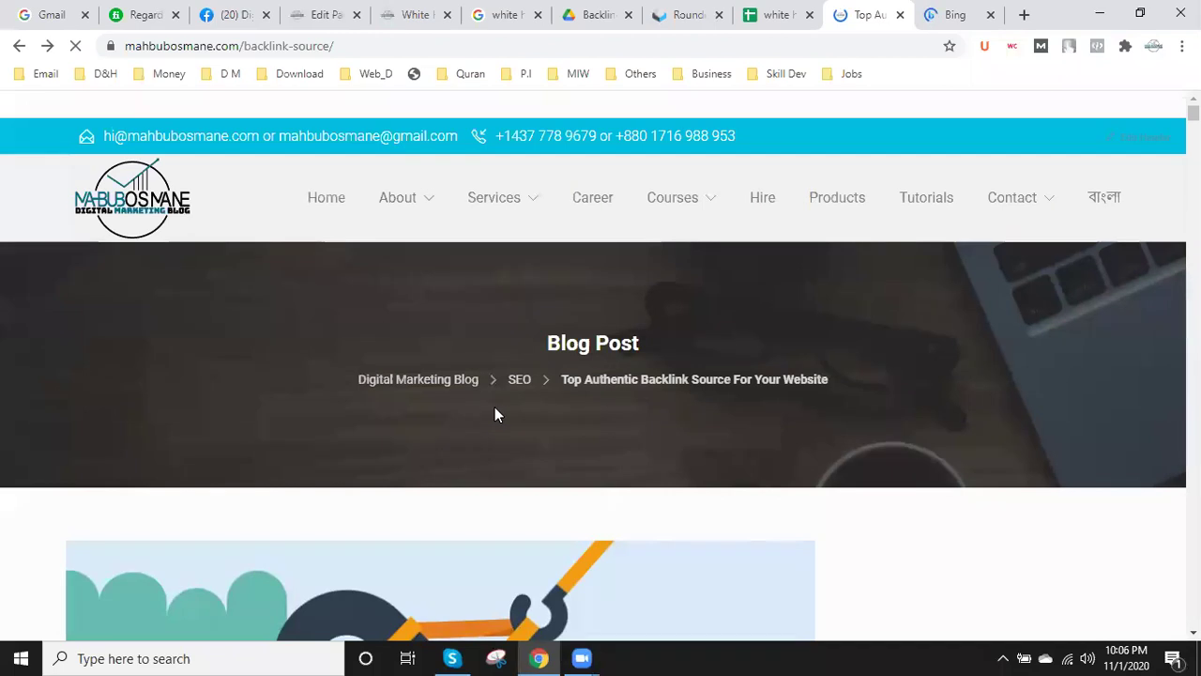
scroll(496, 414, "down", 3)
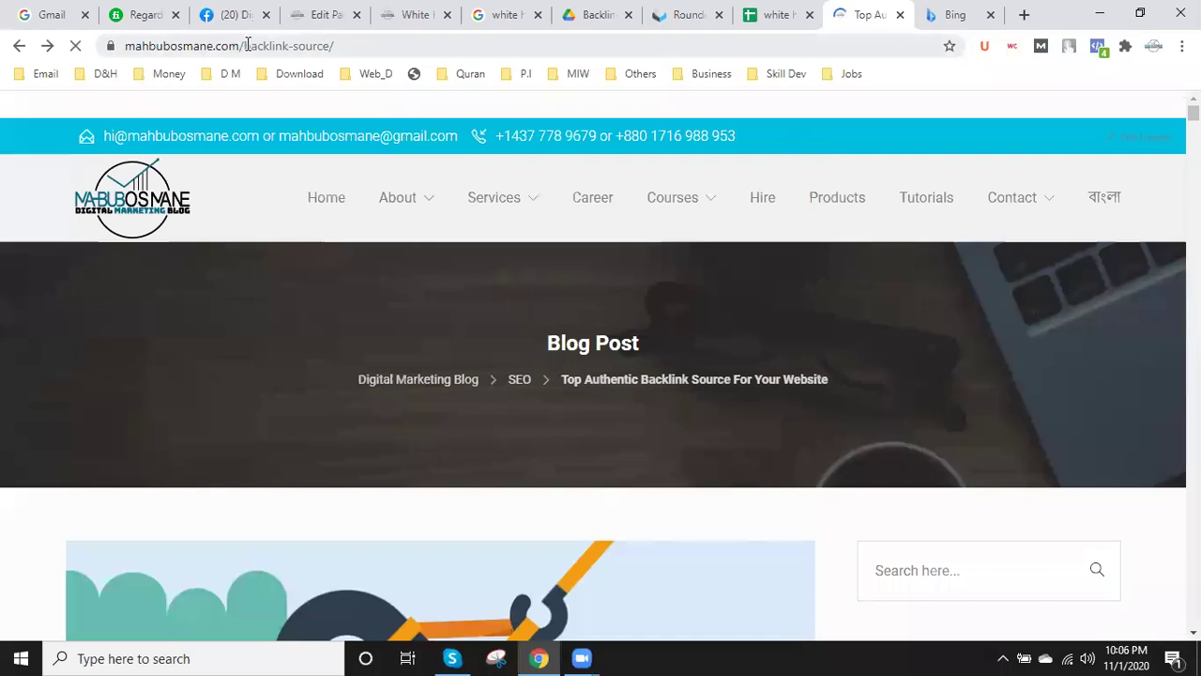
left_click_drag(247, 46, 348, 47)
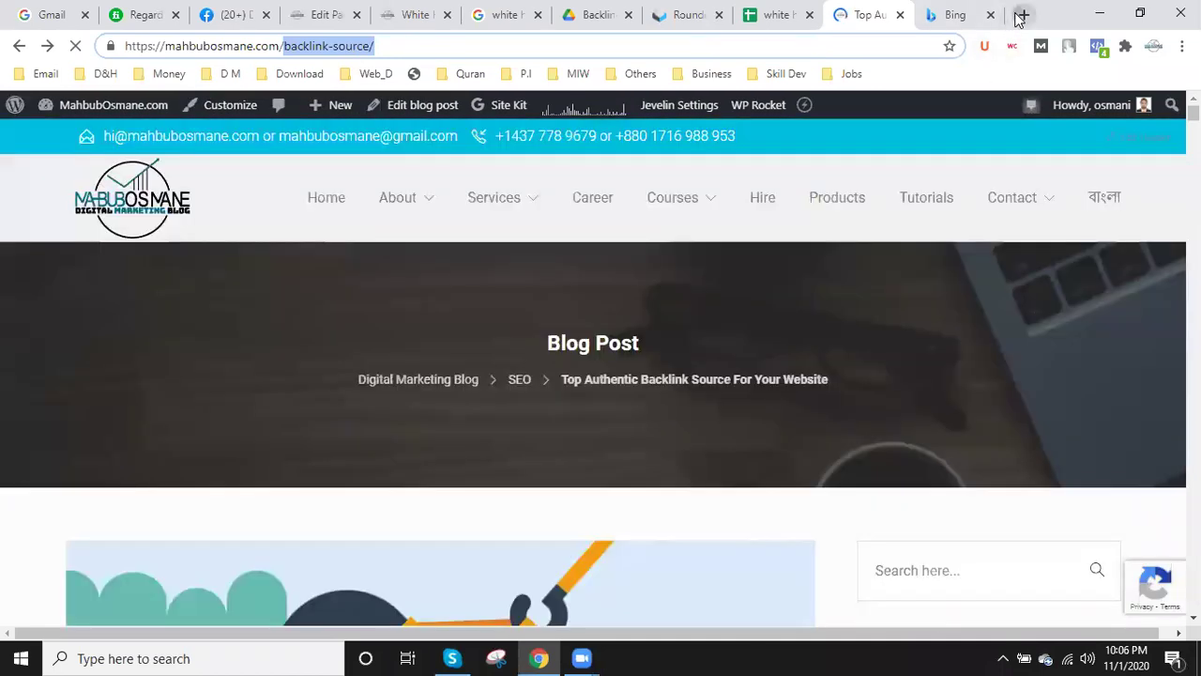
left_click(1021, 15)
type("b")
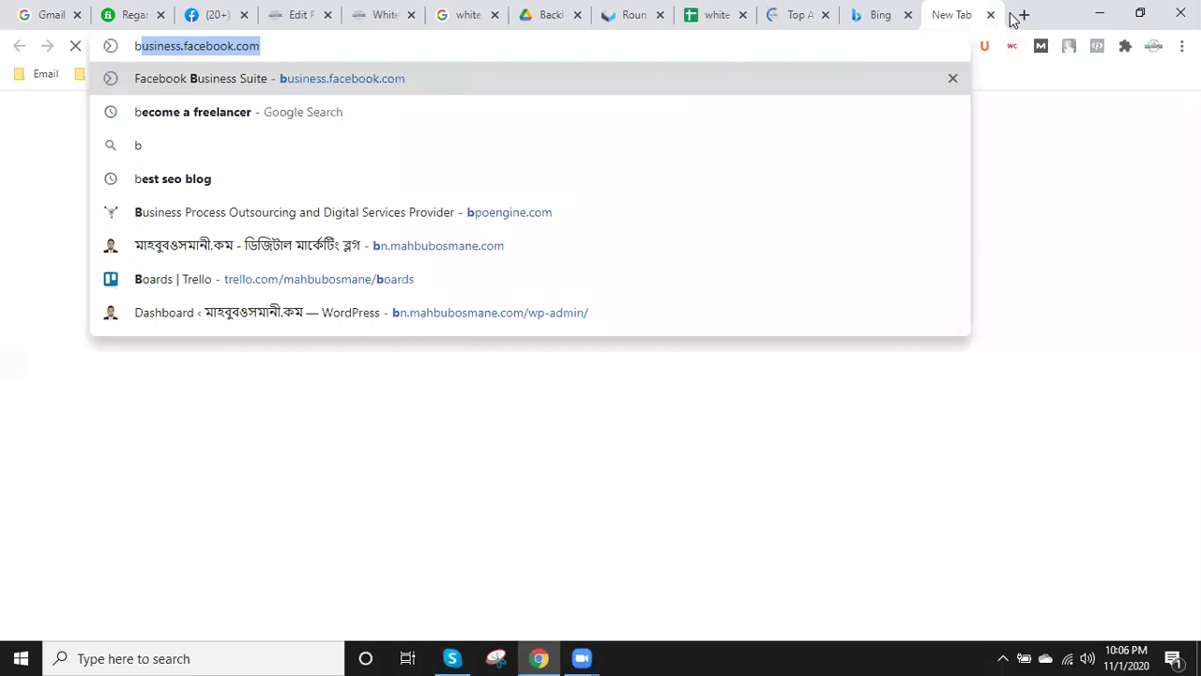
type("ack")
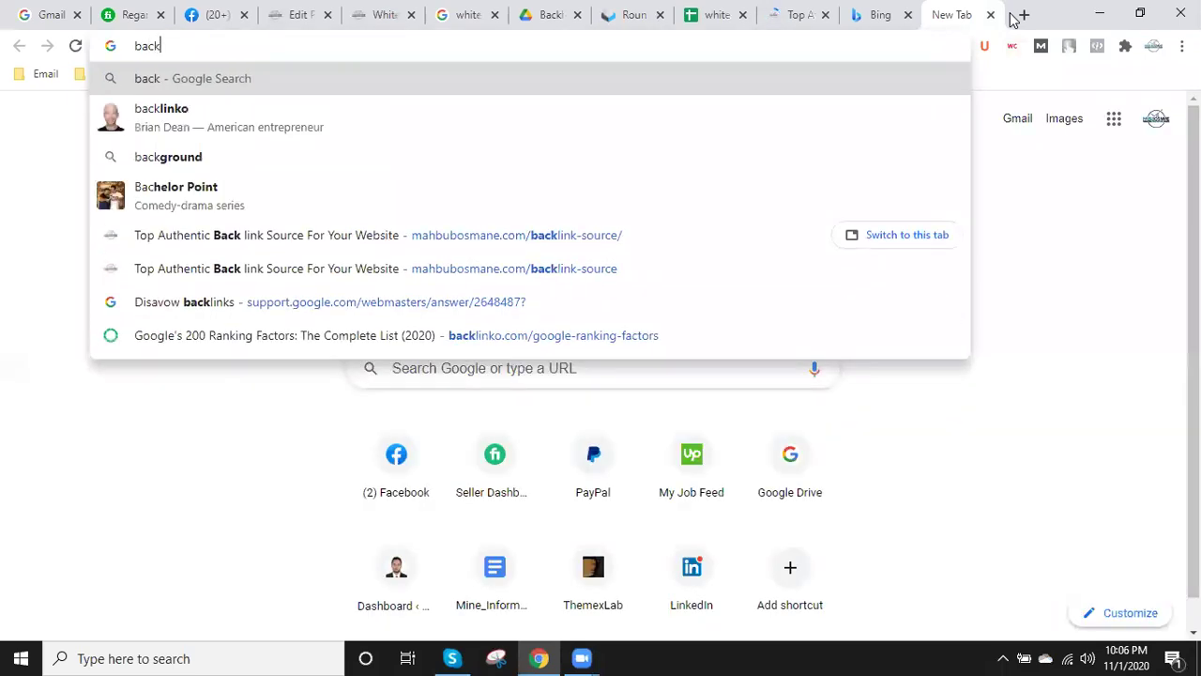
type("link s")
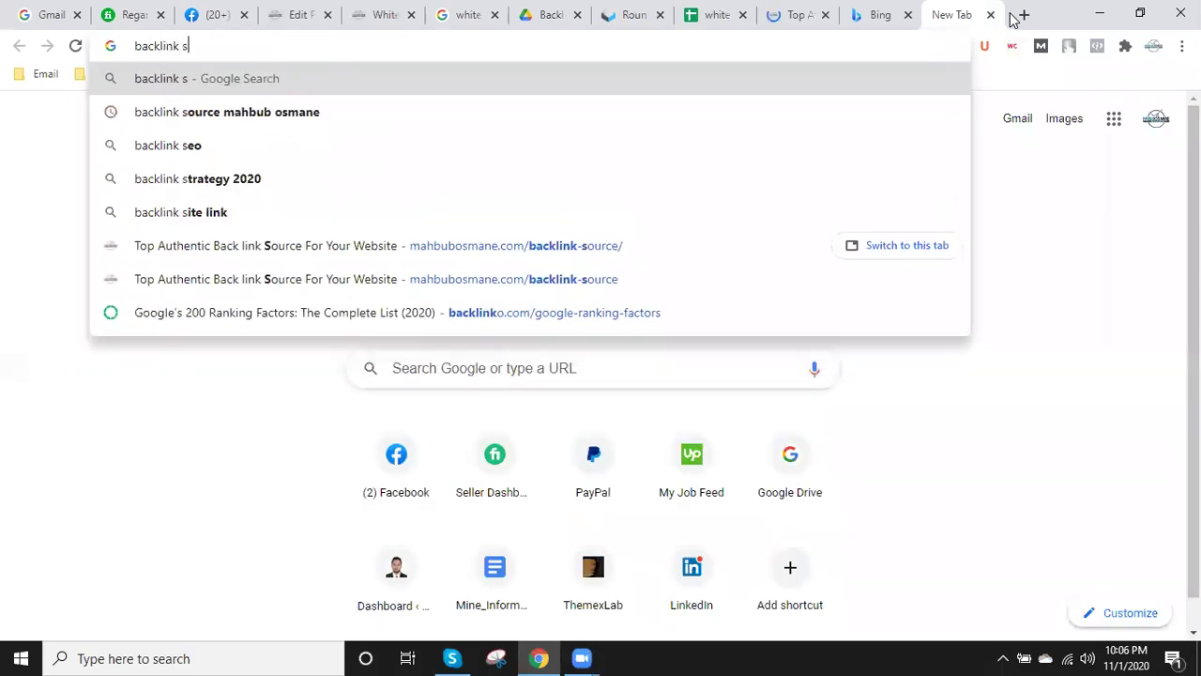
type("ource")
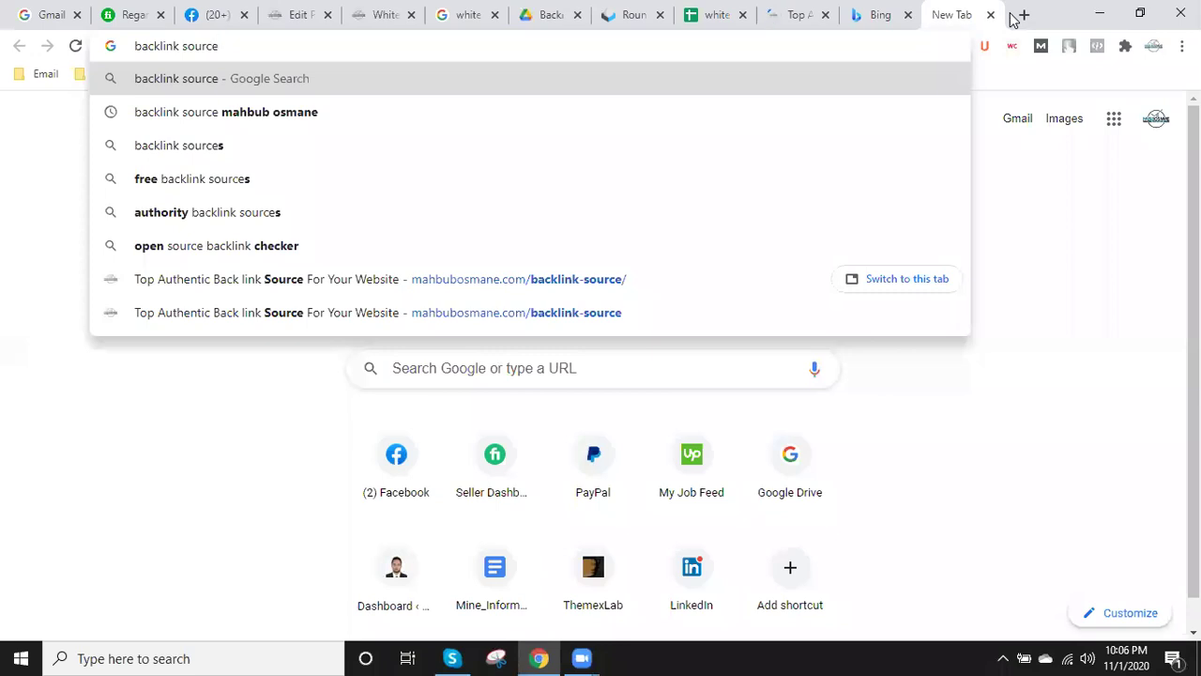
left_click(217, 123)
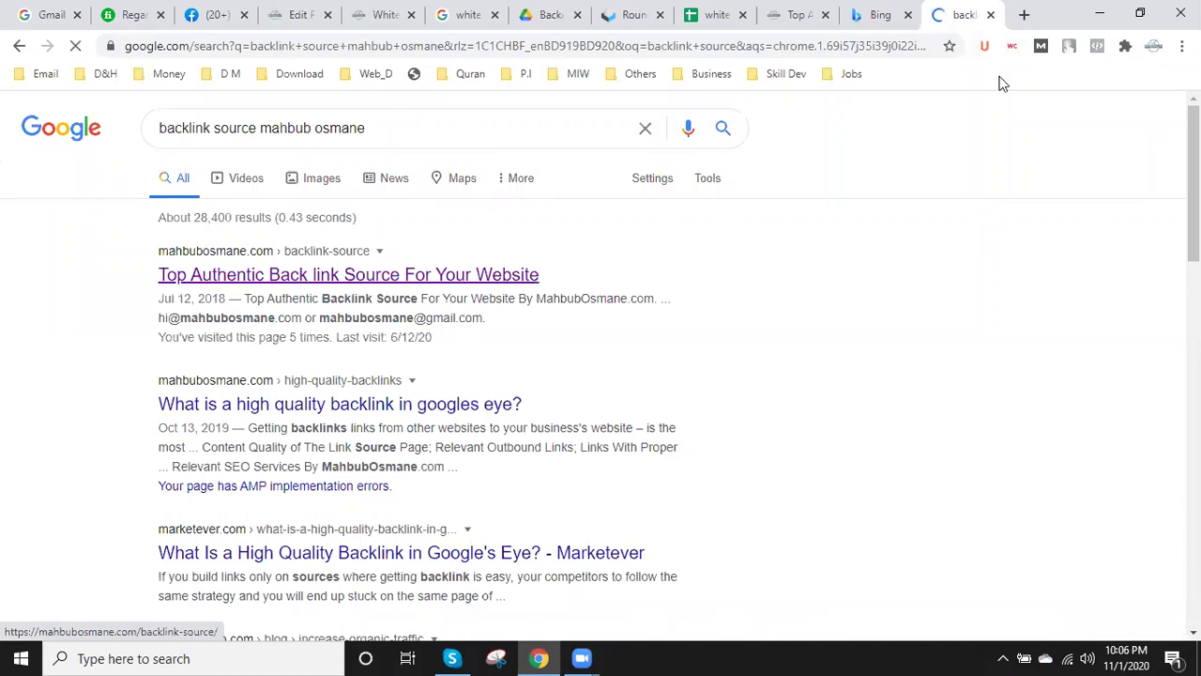
left_click(993, 16)
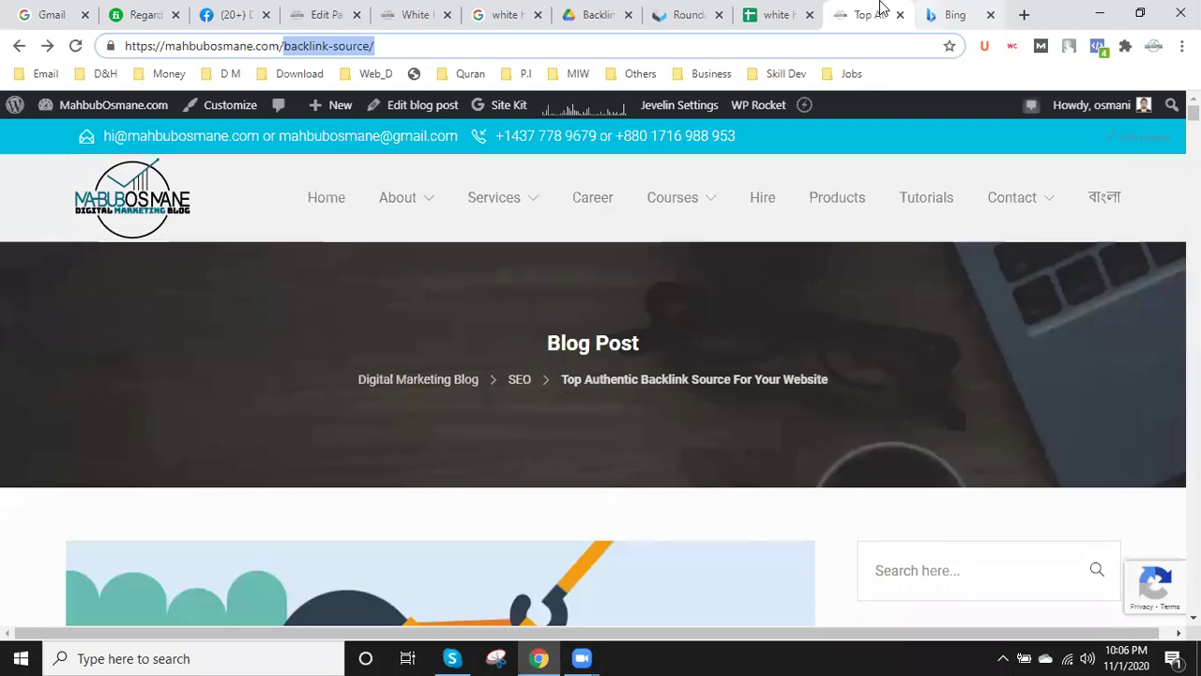
- Count the words on the backlink-source page, which totals 17436 words
scroll(422, 405, "down", 8)
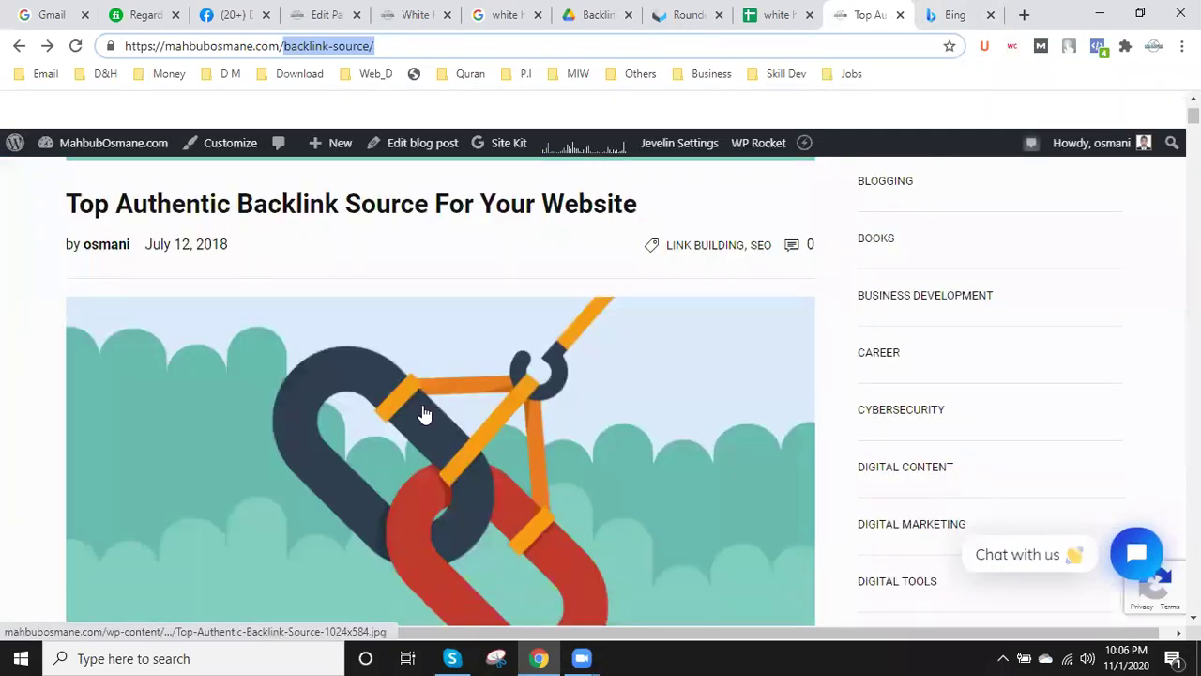
scroll(425, 414, "down", 5)
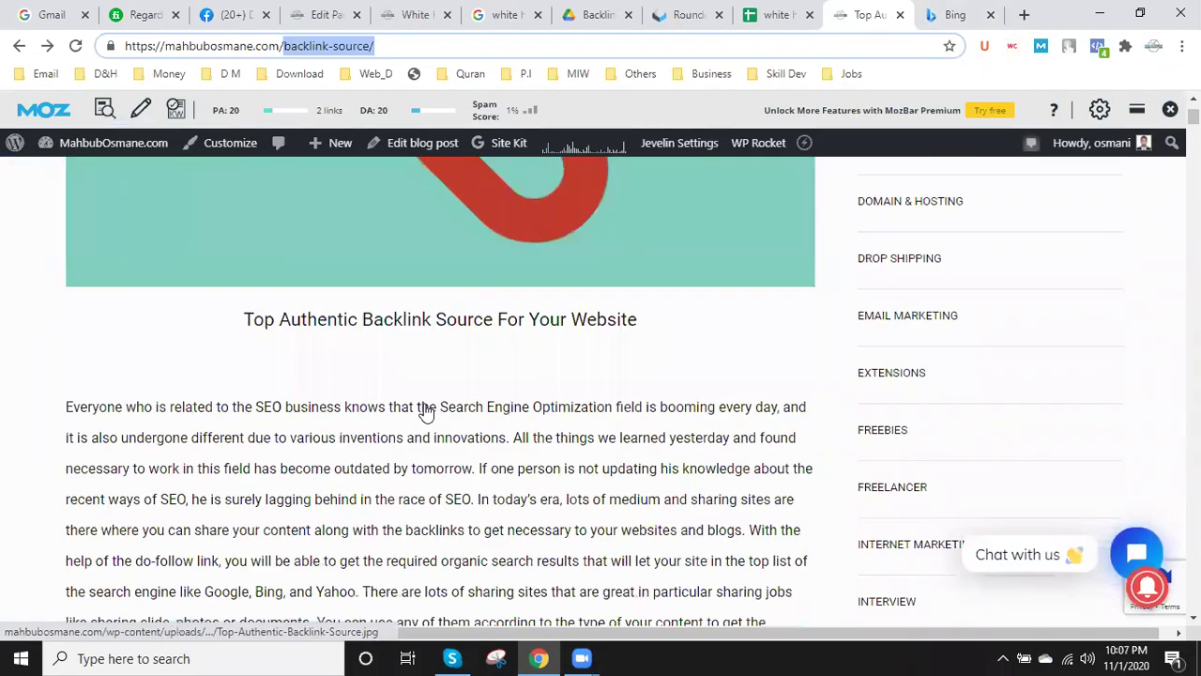
scroll(424, 410, "down", 6)
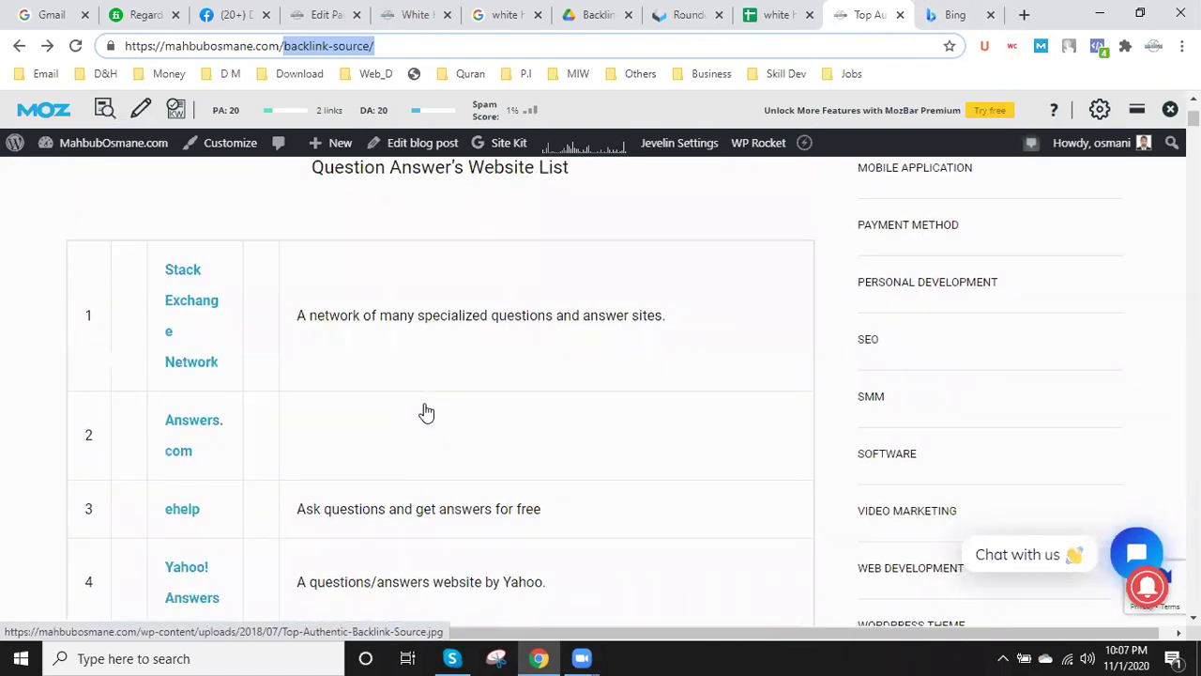
scroll(427, 413, "down", 12)
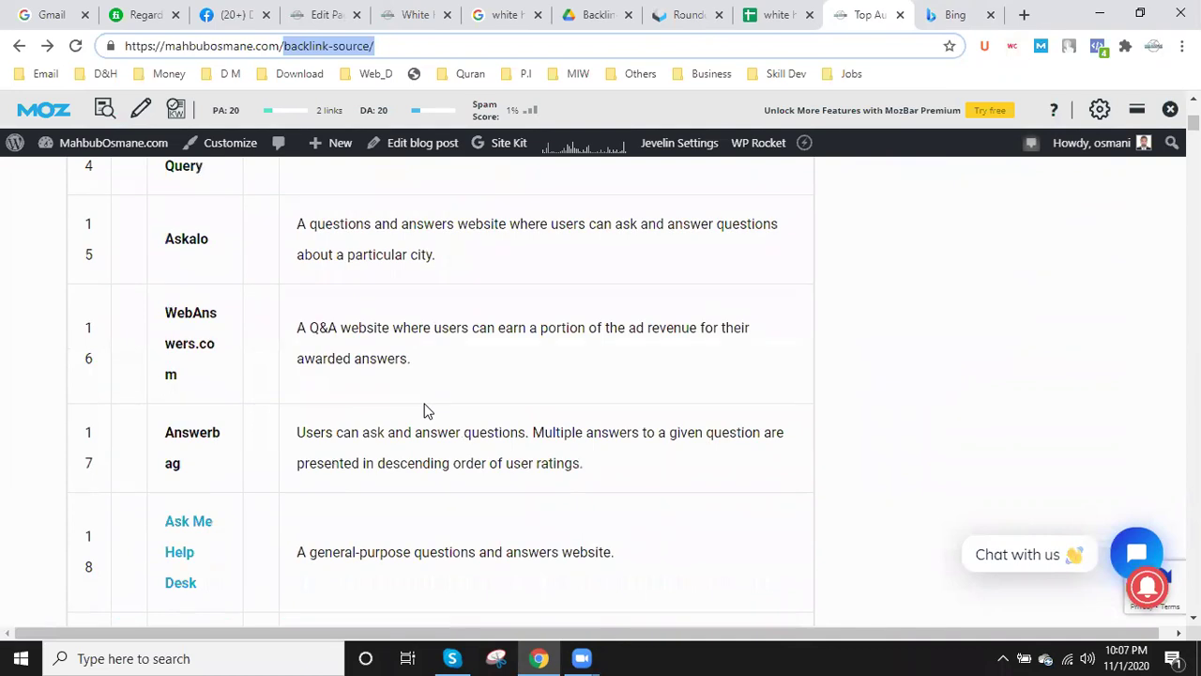
scroll(424, 410, "down", 15)
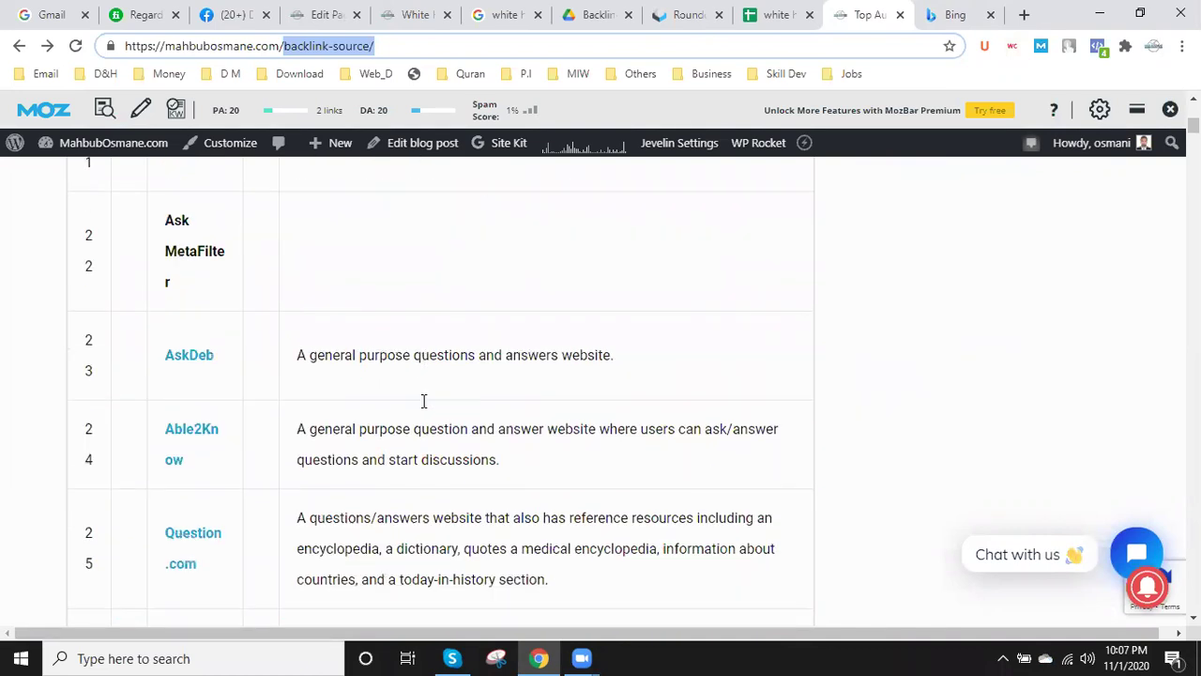
scroll(423, 401, "down", 20)
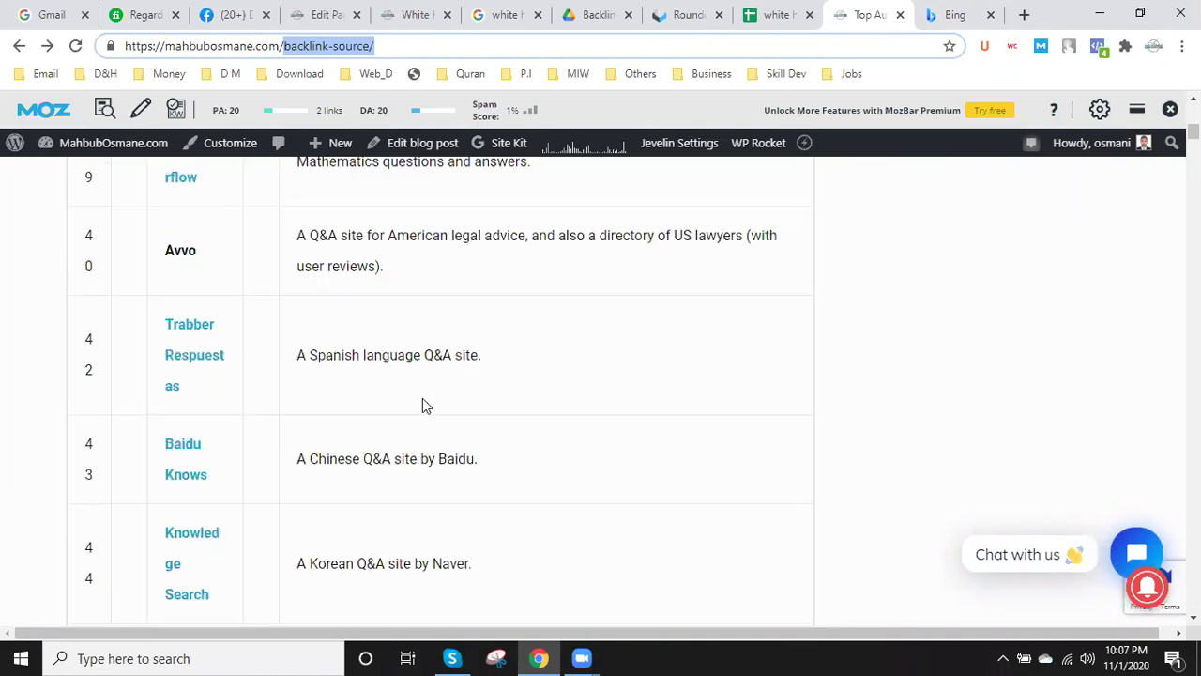
scroll(591, 402, "down", 5)
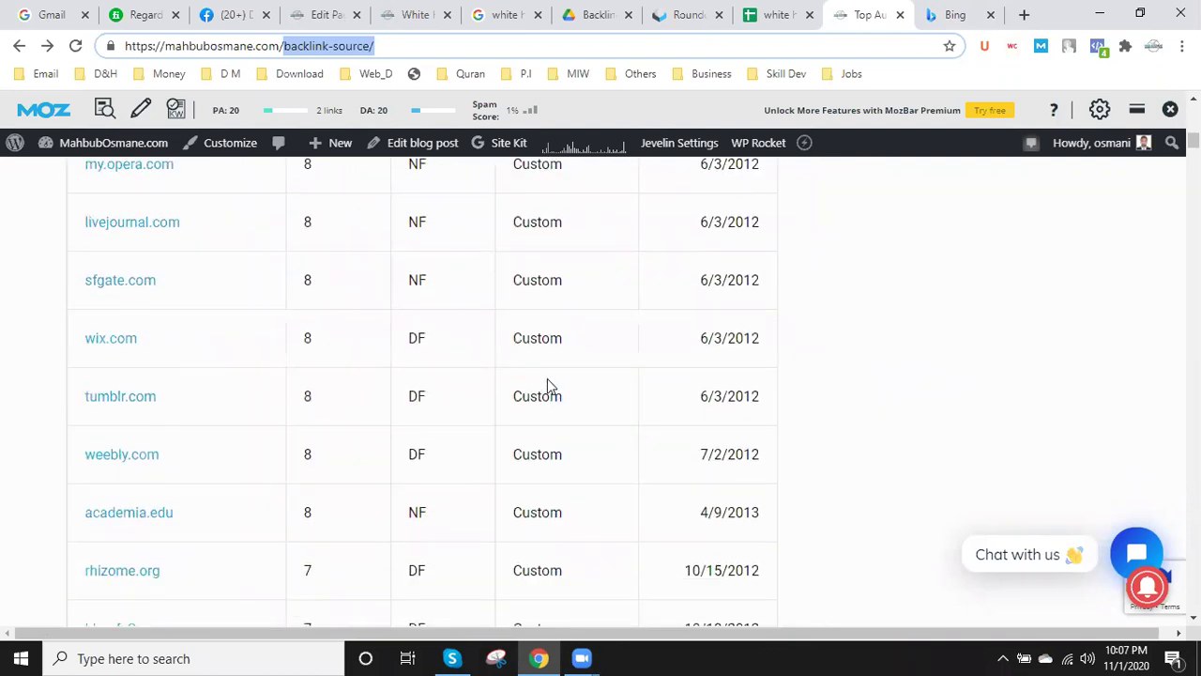
key("ctrl+l")
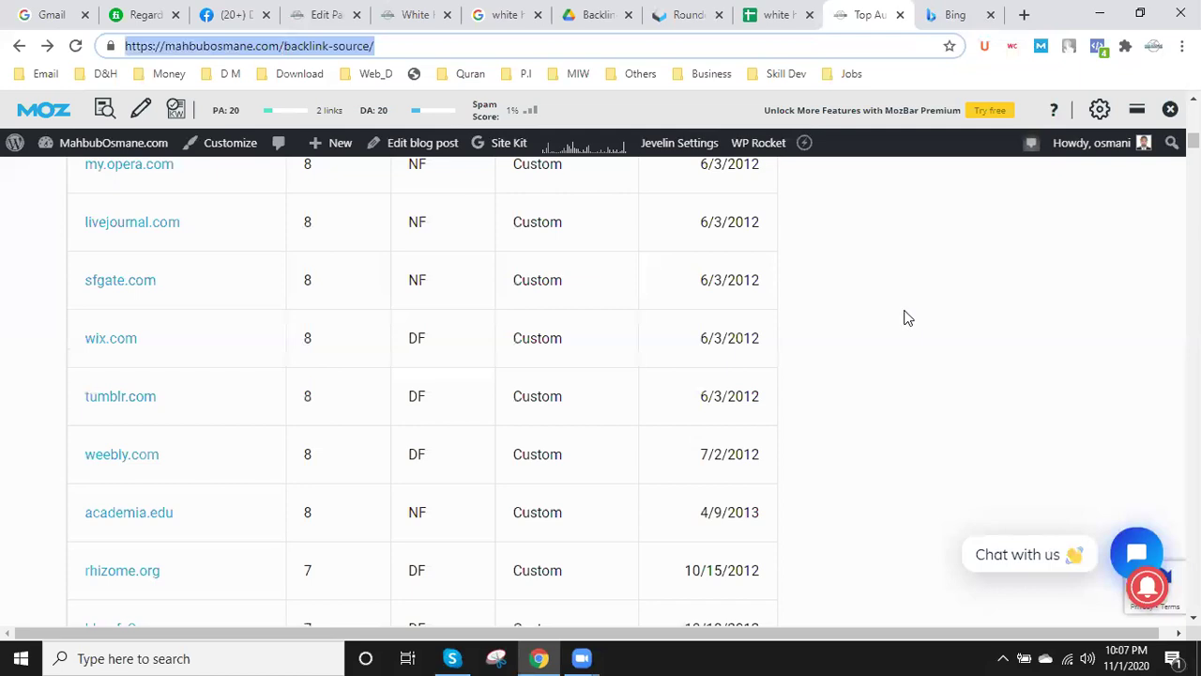
left_click(906, 317)
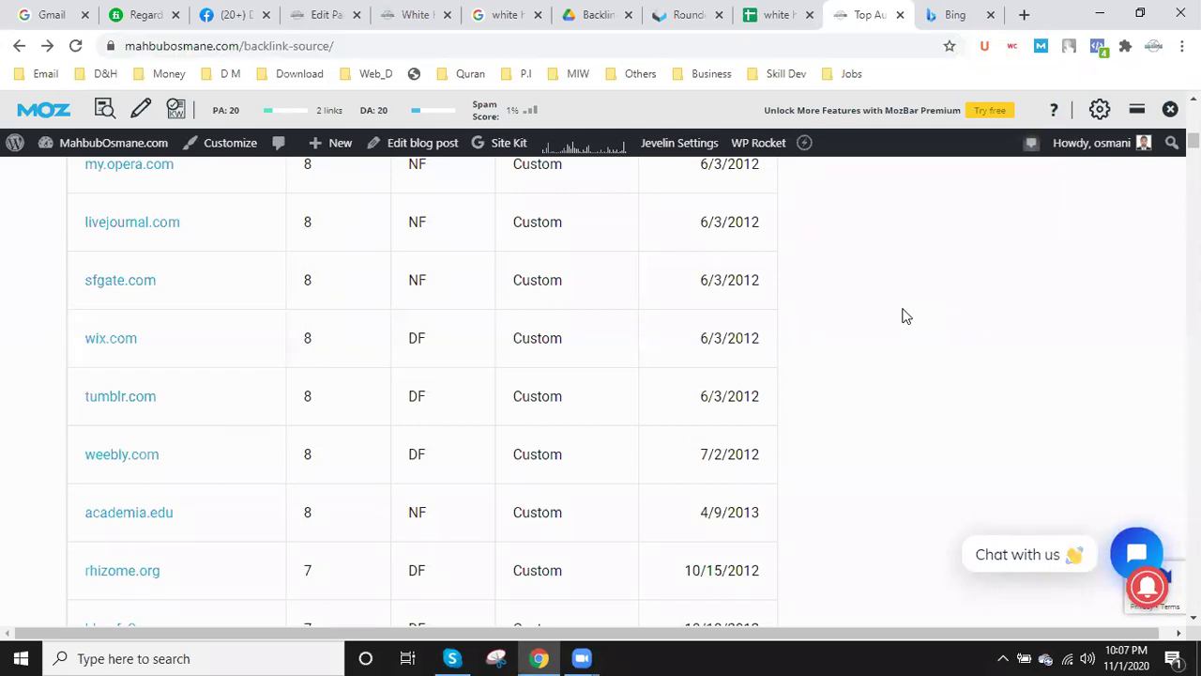
key("ctrl+a")
right_click(906, 308)
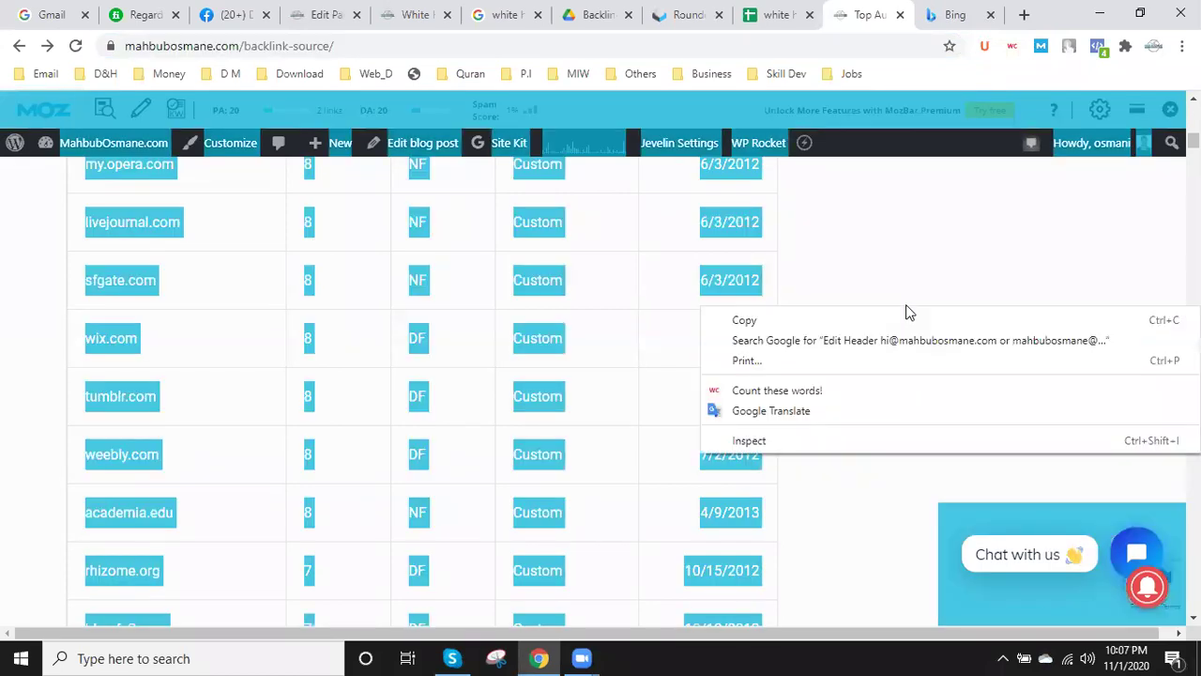
left_click(799, 395)
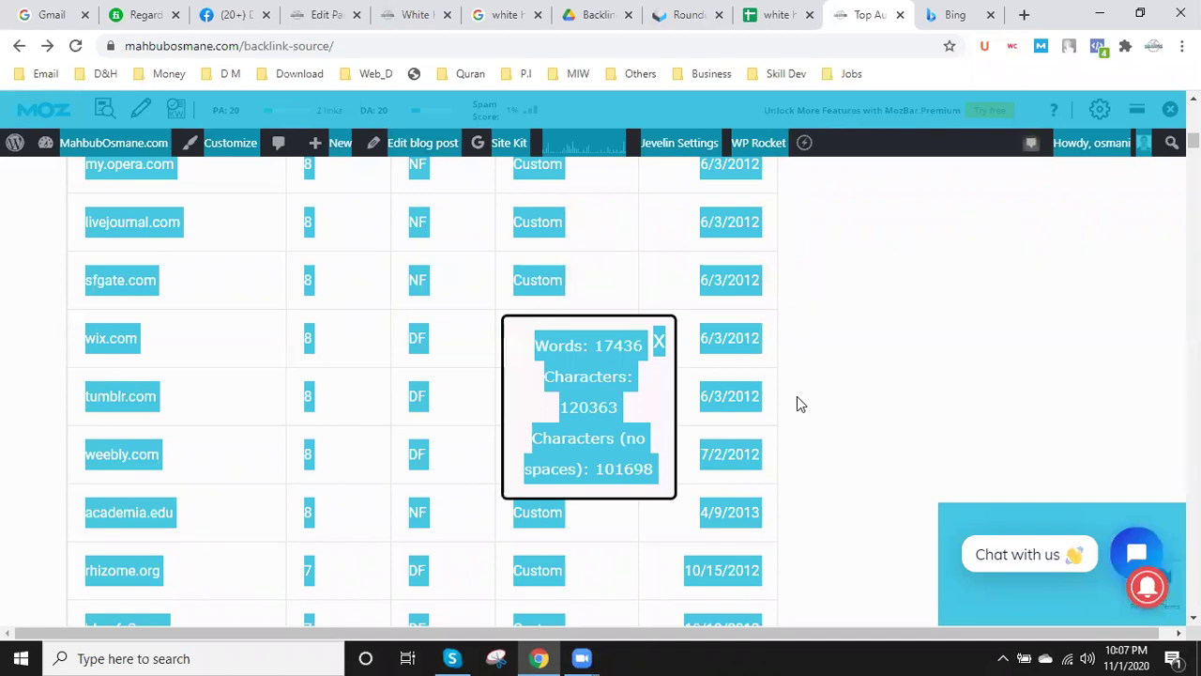
left_click(660, 345)
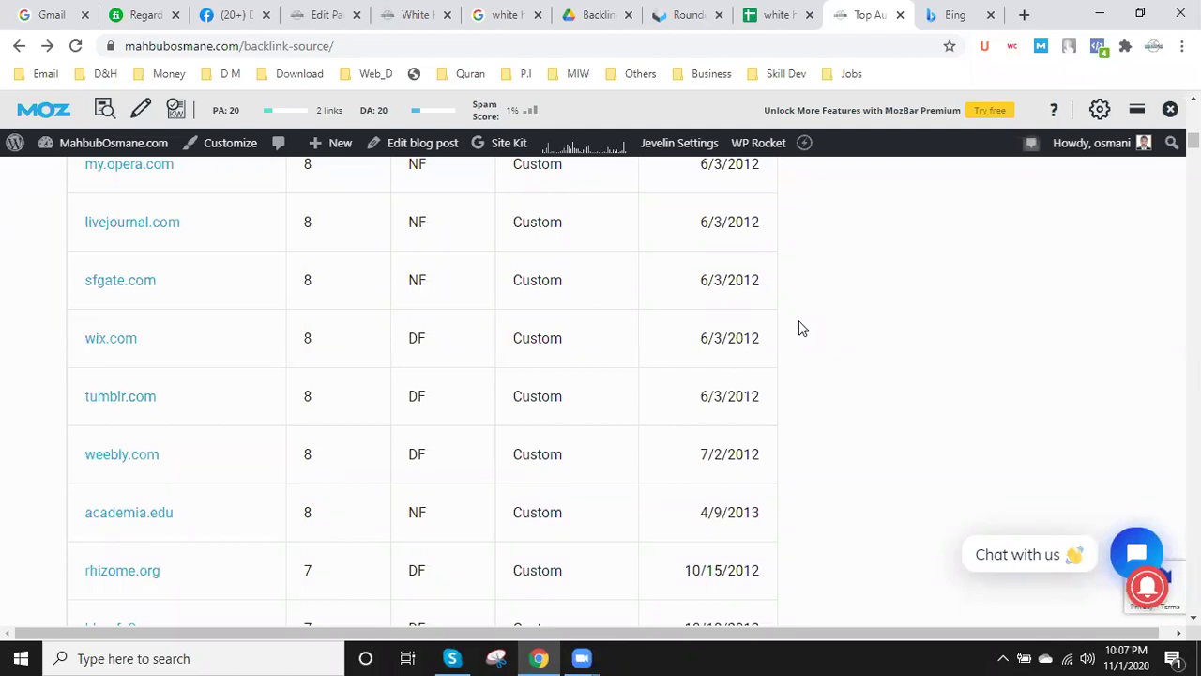
- Scroll down to the Free Slide Sharing Sites List section
scroll(789, 336, "down", 15)
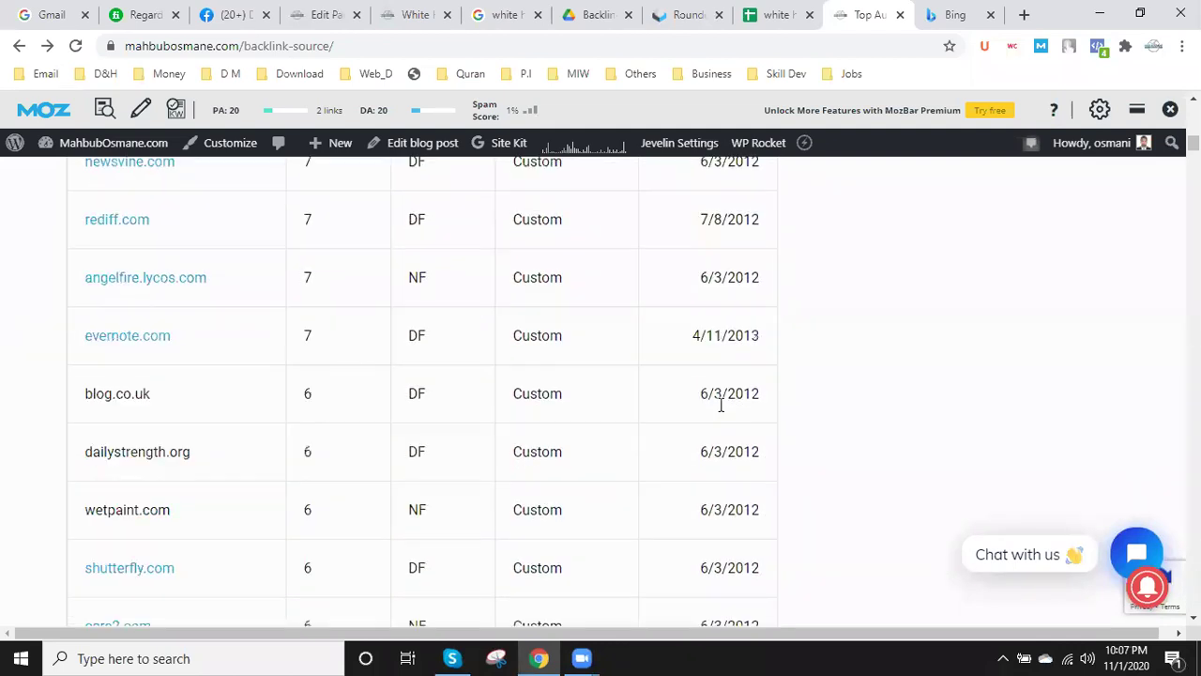
scroll(715, 414, "down", 15)
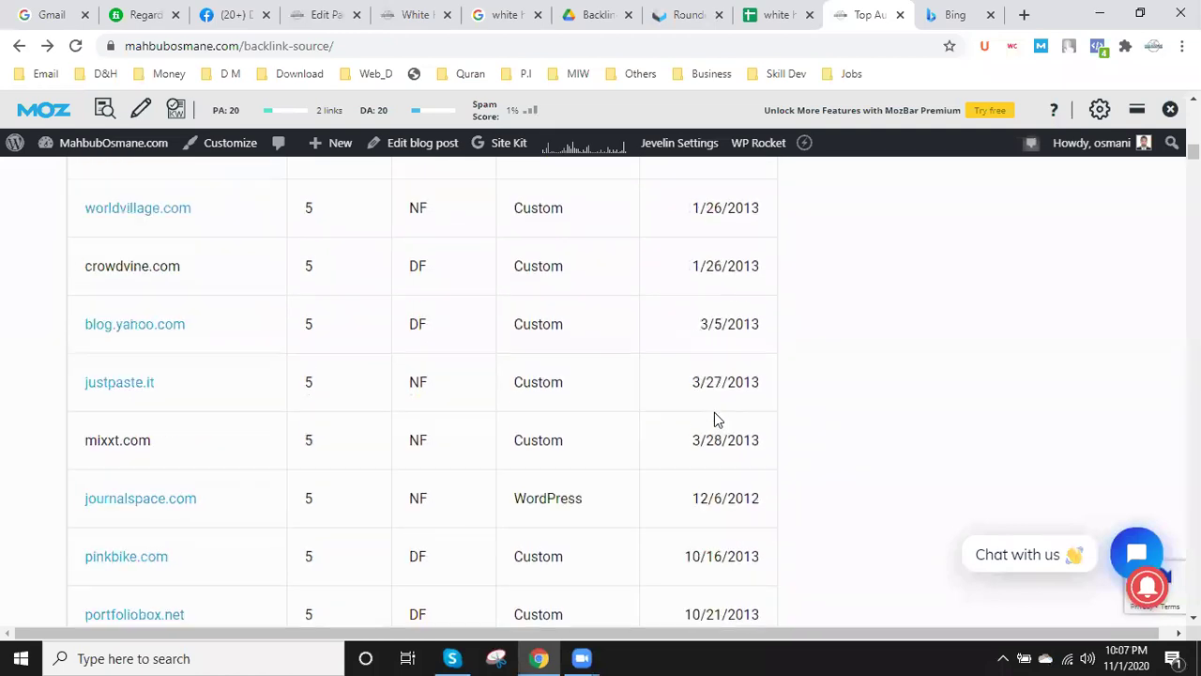
scroll(715, 419, "down", 15)
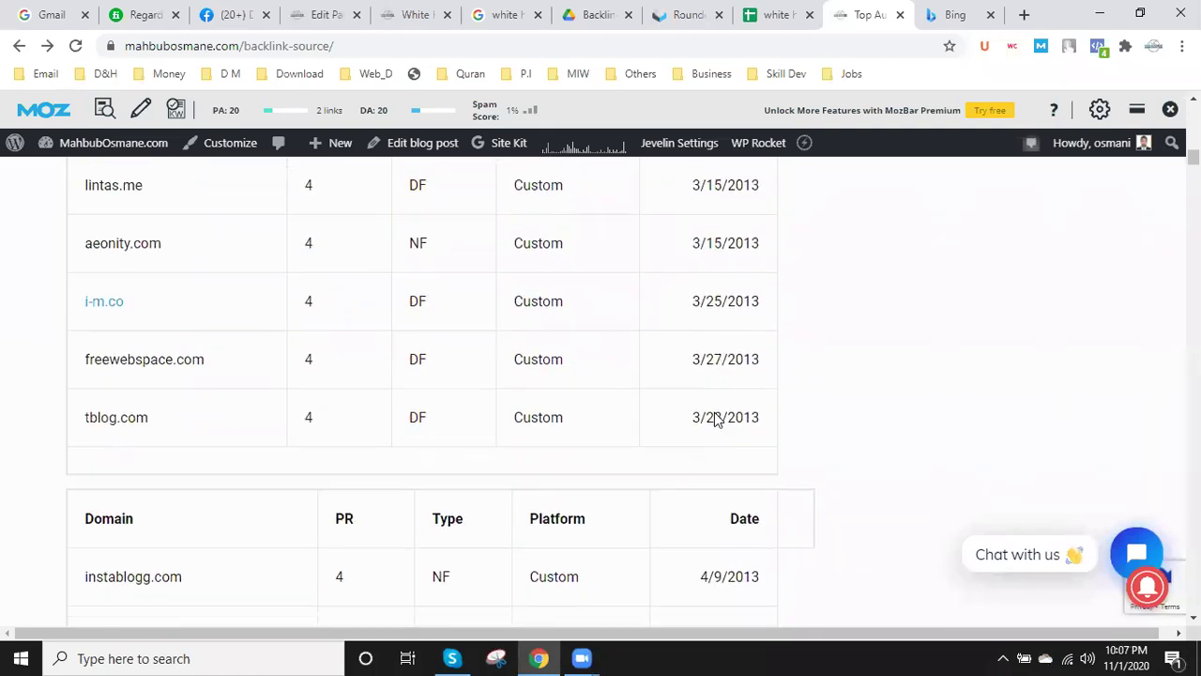
scroll(714, 419, "down", 15)
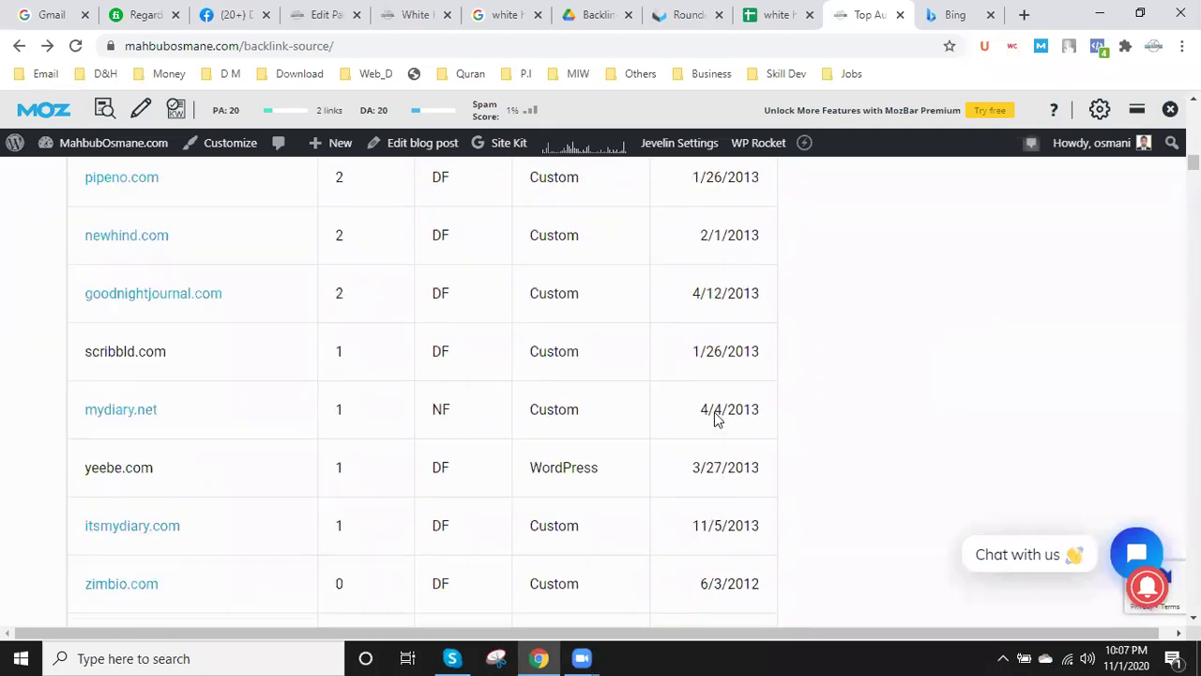
scroll(718, 418, "down", 3)
scroll(657, 431, "up", 5)
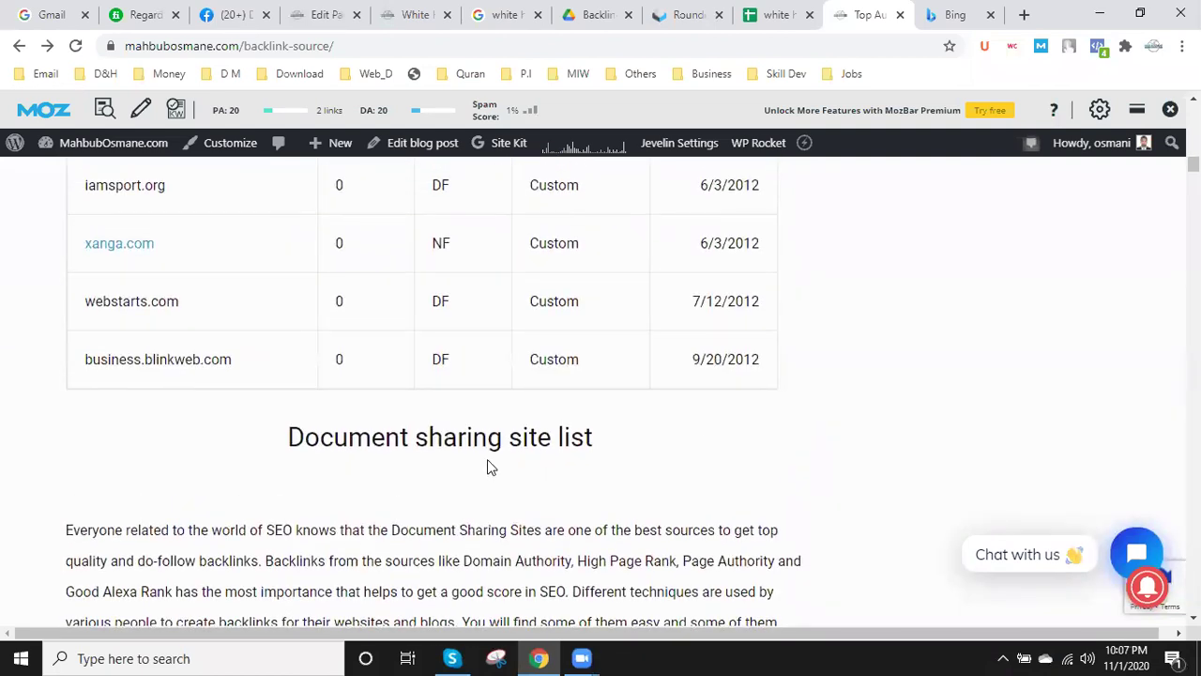
scroll(487, 459, "down", 10)
scroll(463, 453, "down", 10)
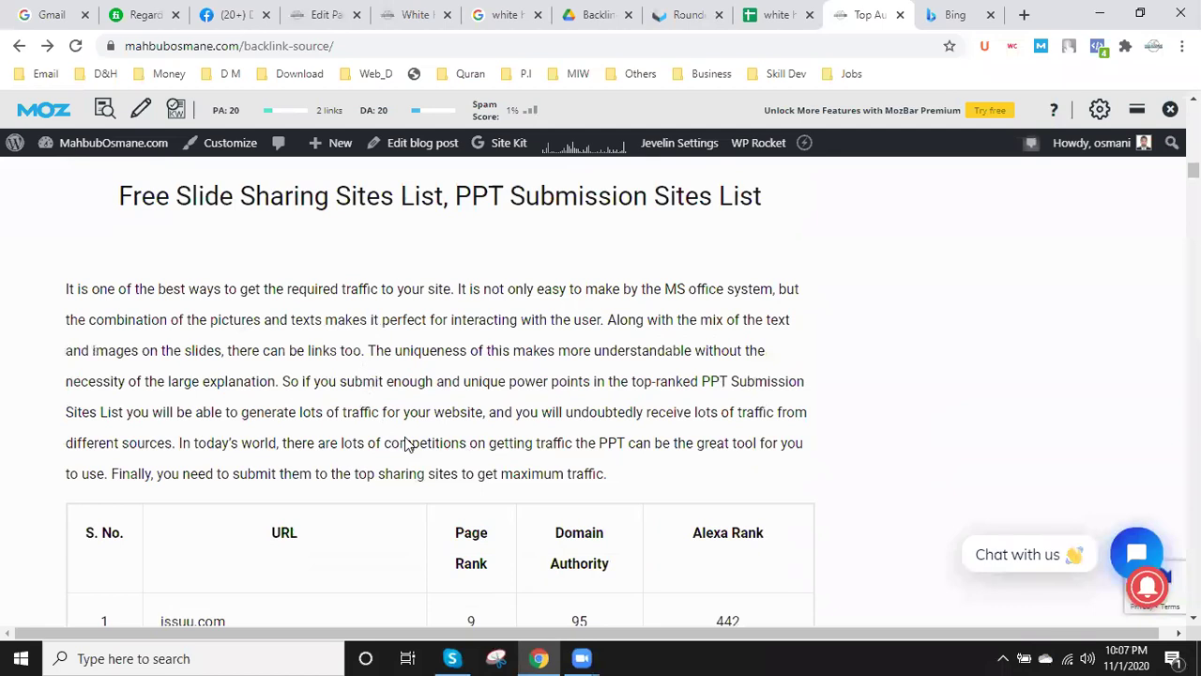
- Scroll the backlink-source post past the Running table to the '250+ Websites to Guest Post in 2020' heading
scroll(406, 444, "down", 20)
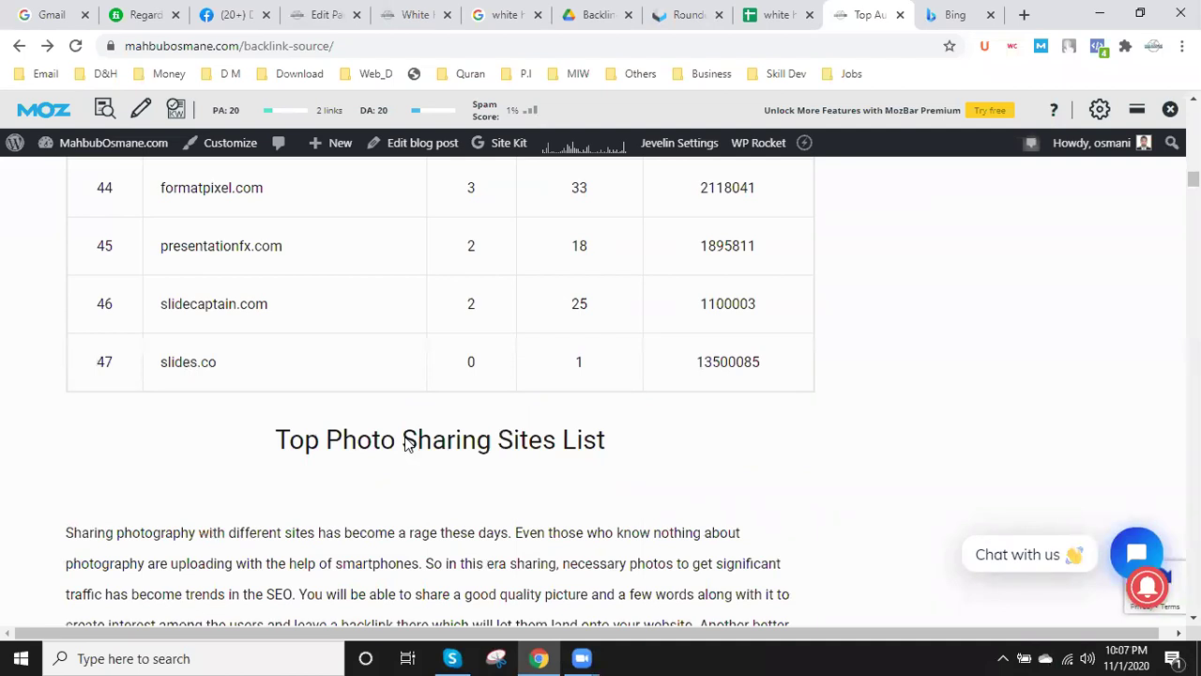
scroll(406, 441, "down", 1)
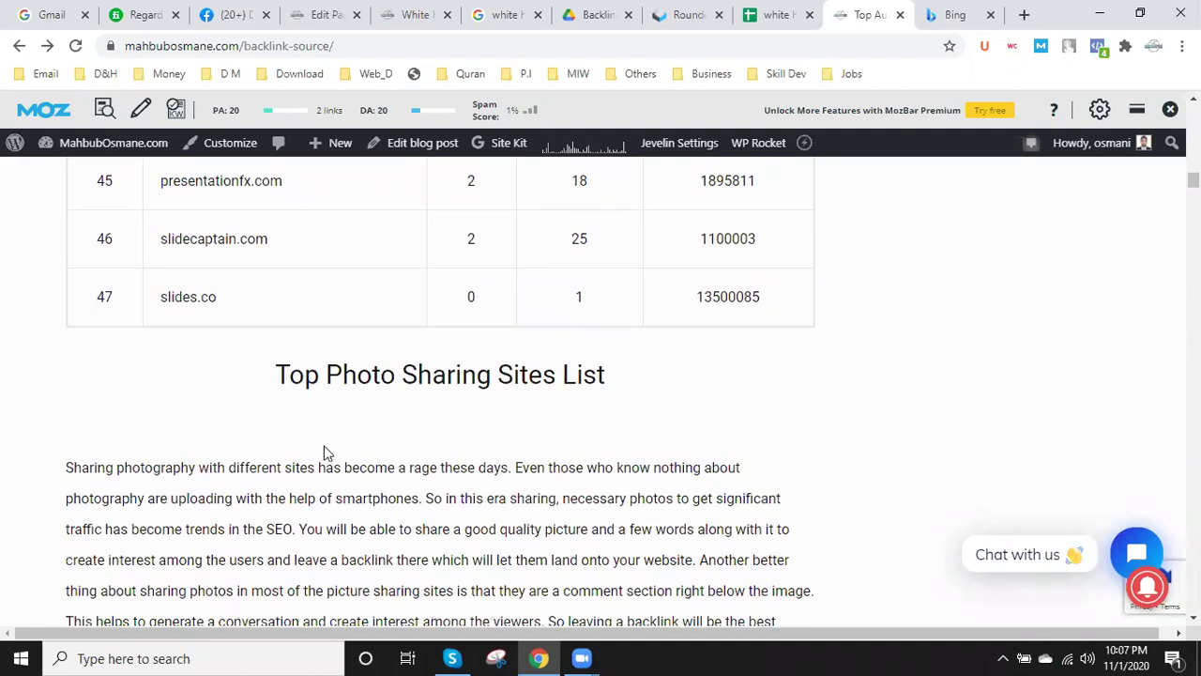
scroll(181, 452, "down", 13)
scroll(179, 456, "up", 9)
scroll(215, 483, "down", 1)
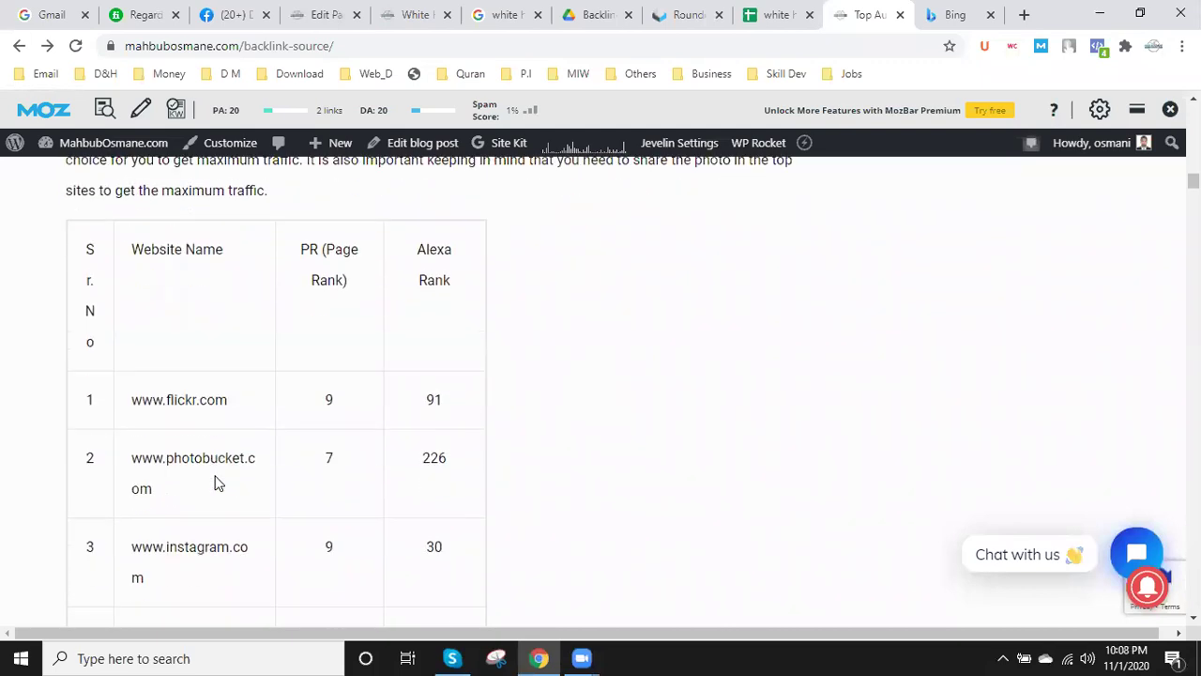
scroll(244, 507, "down", 2)
scroll(241, 510, "down", 2)
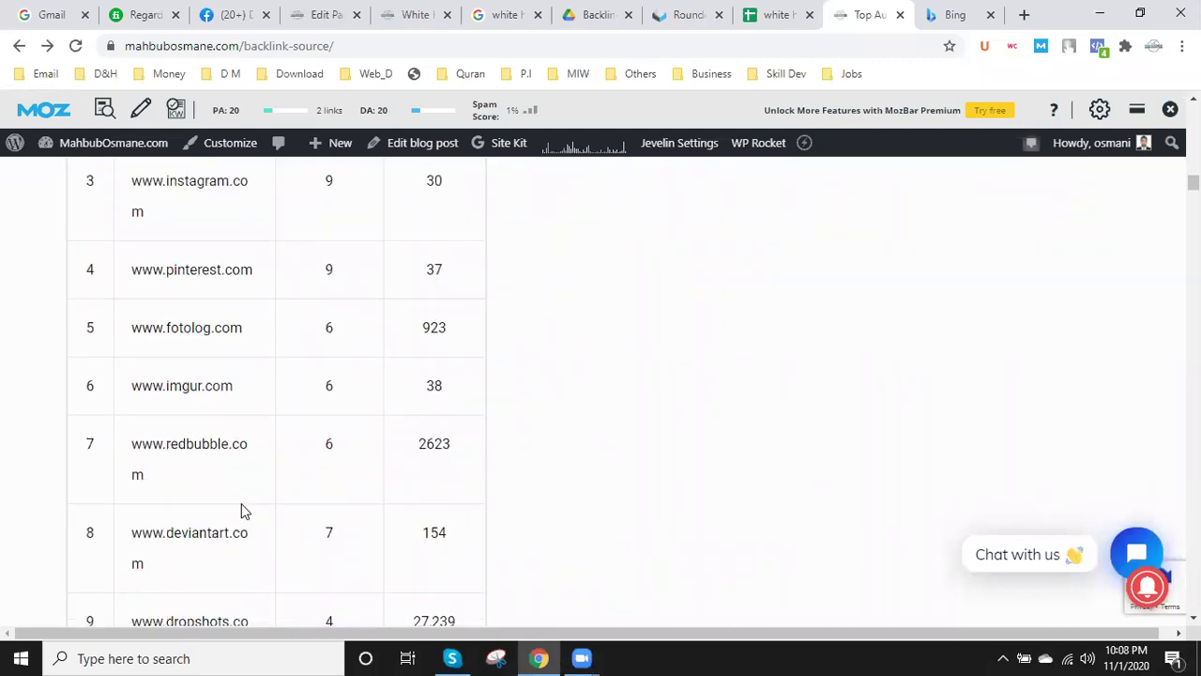
scroll(242, 511, "down", 5)
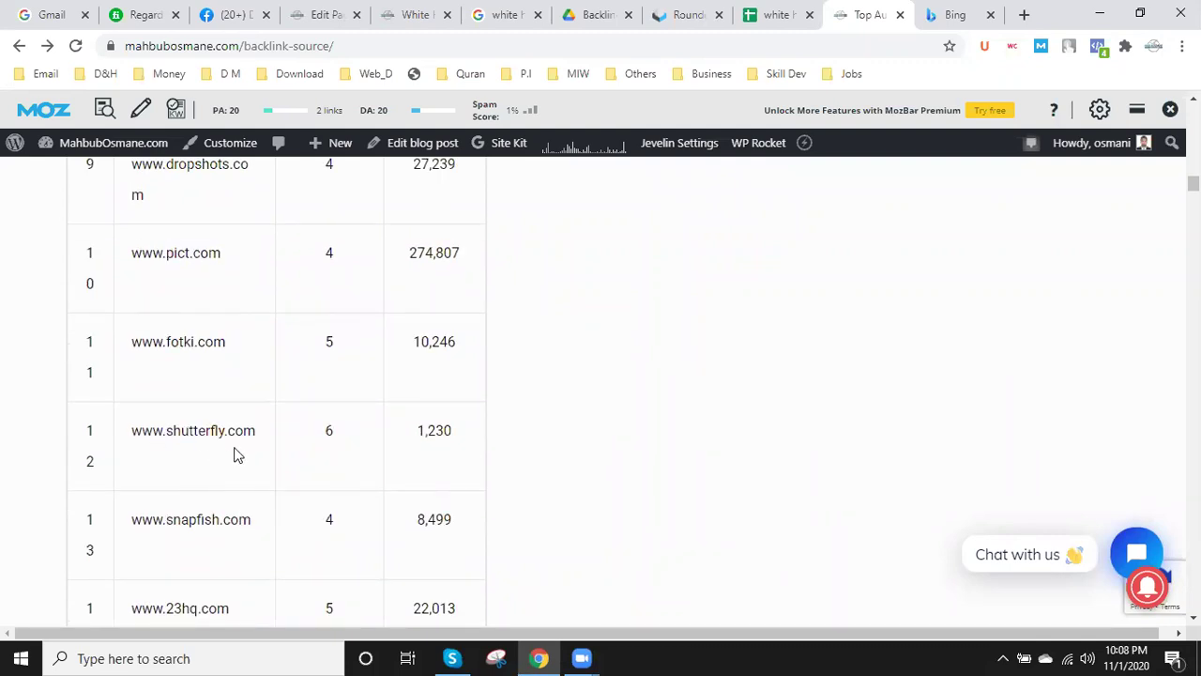
scroll(216, 541, "down", 3)
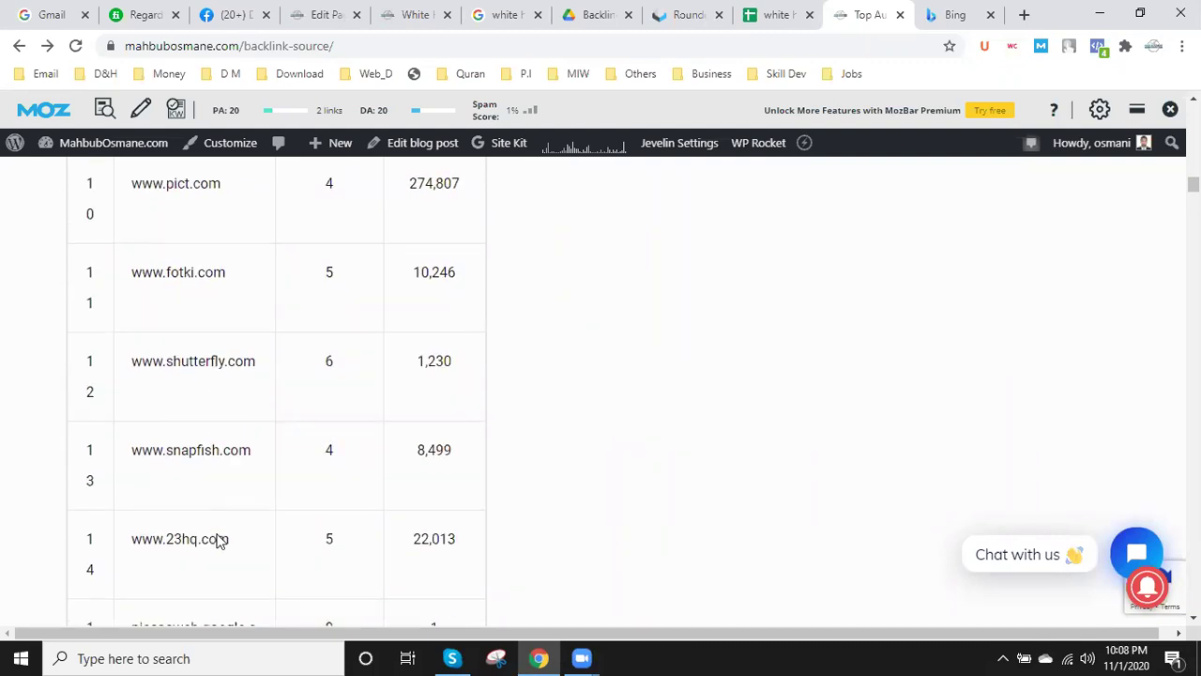
scroll(216, 540, "down", 7)
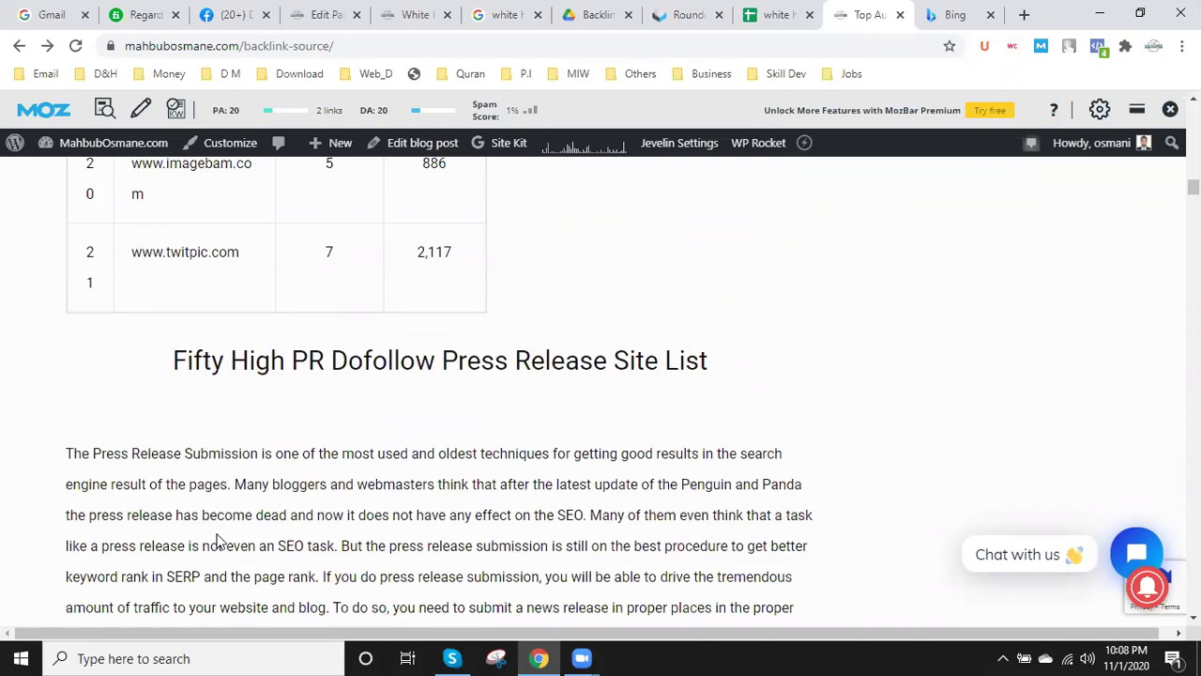
scroll(354, 278, "down", 1)
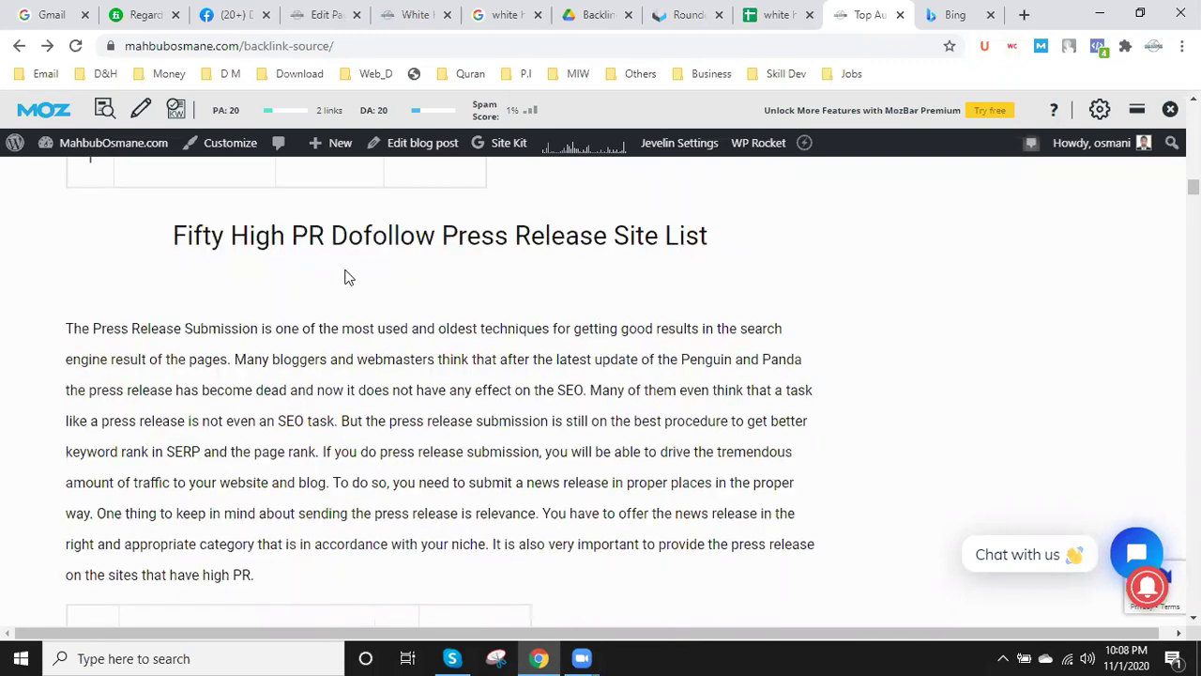
scroll(292, 454, "down", 3)
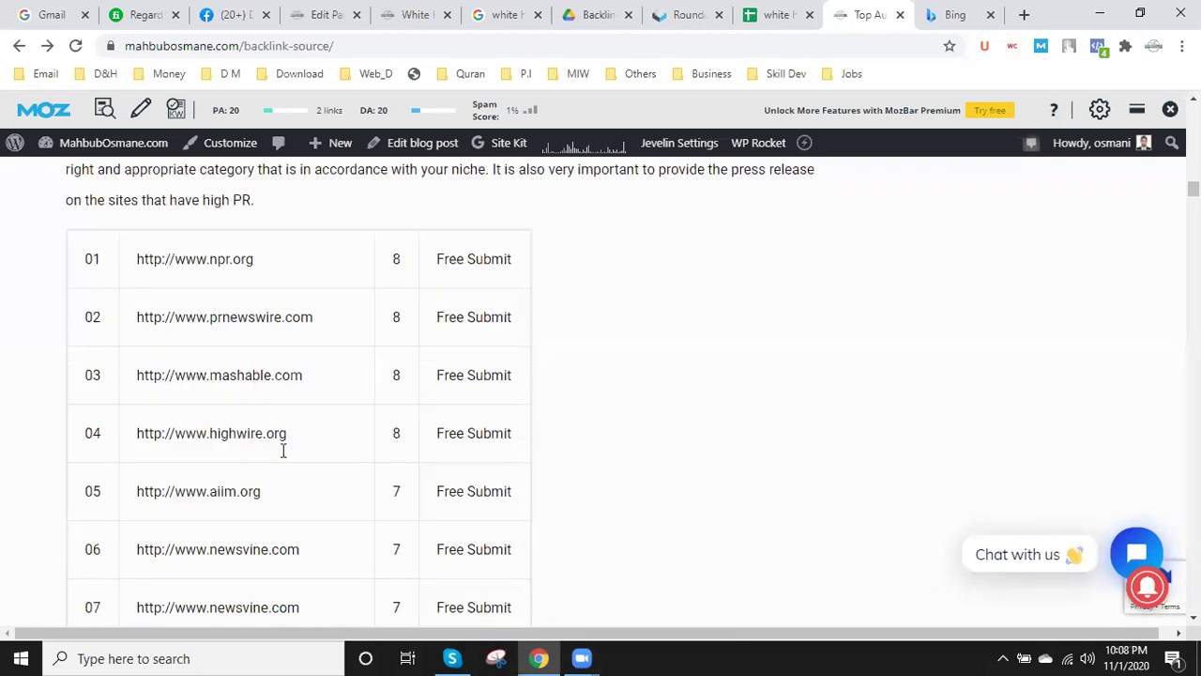
scroll(194, 370, "down", 1)
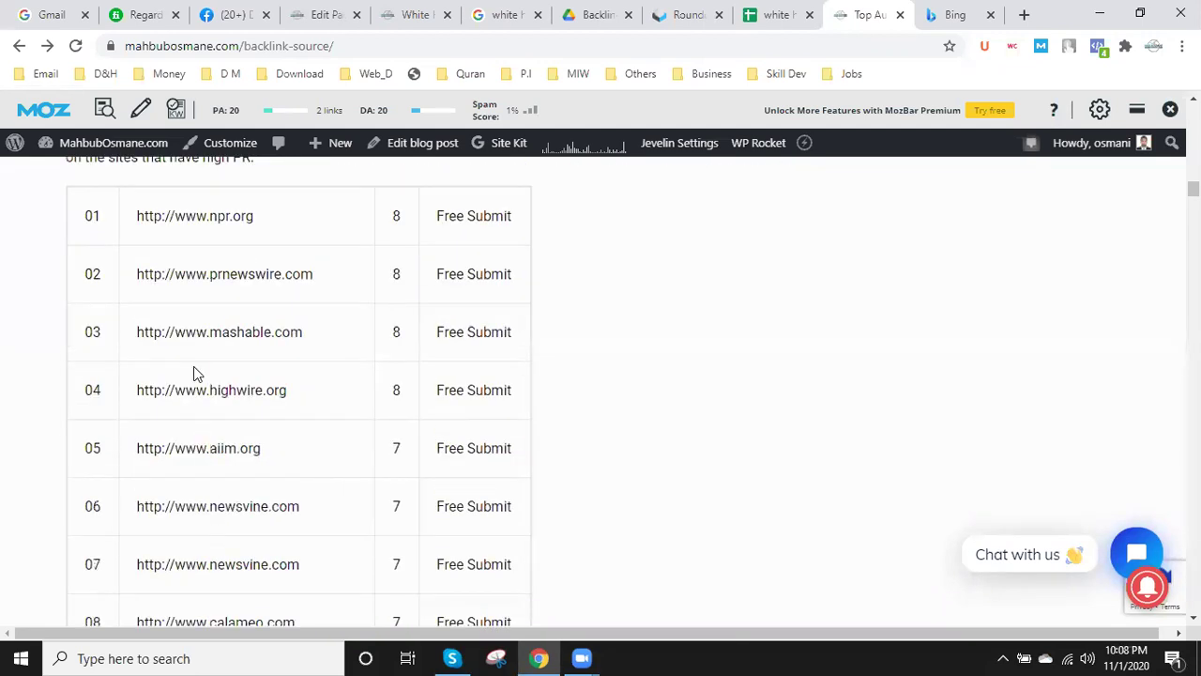
scroll(193, 371, "down", 3)
scroll(199, 394, "down", 11)
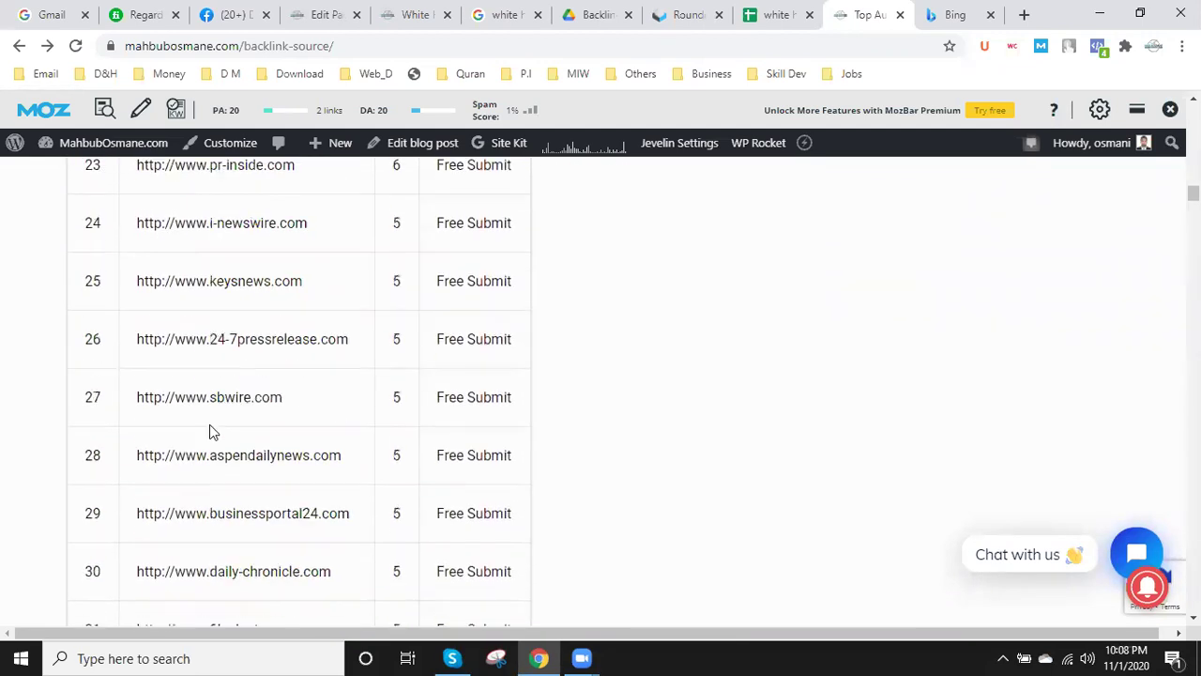
scroll(211, 424, "down", 9)
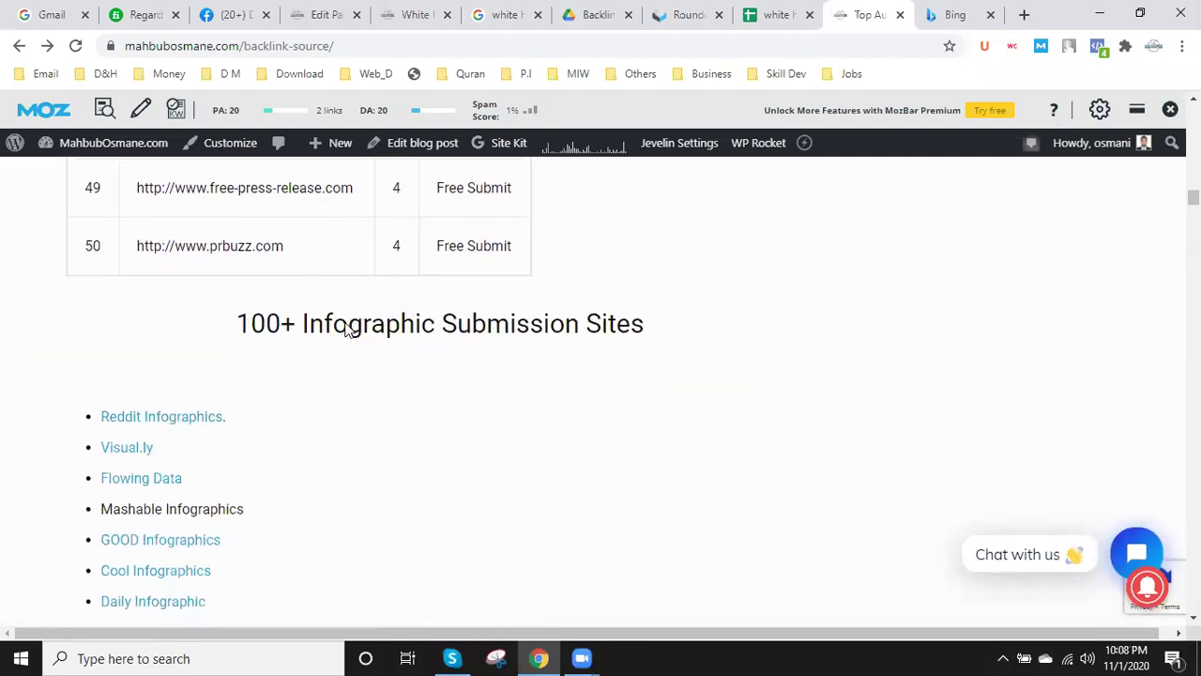
scroll(188, 424, "down", 5)
scroll(153, 504, "down", 10)
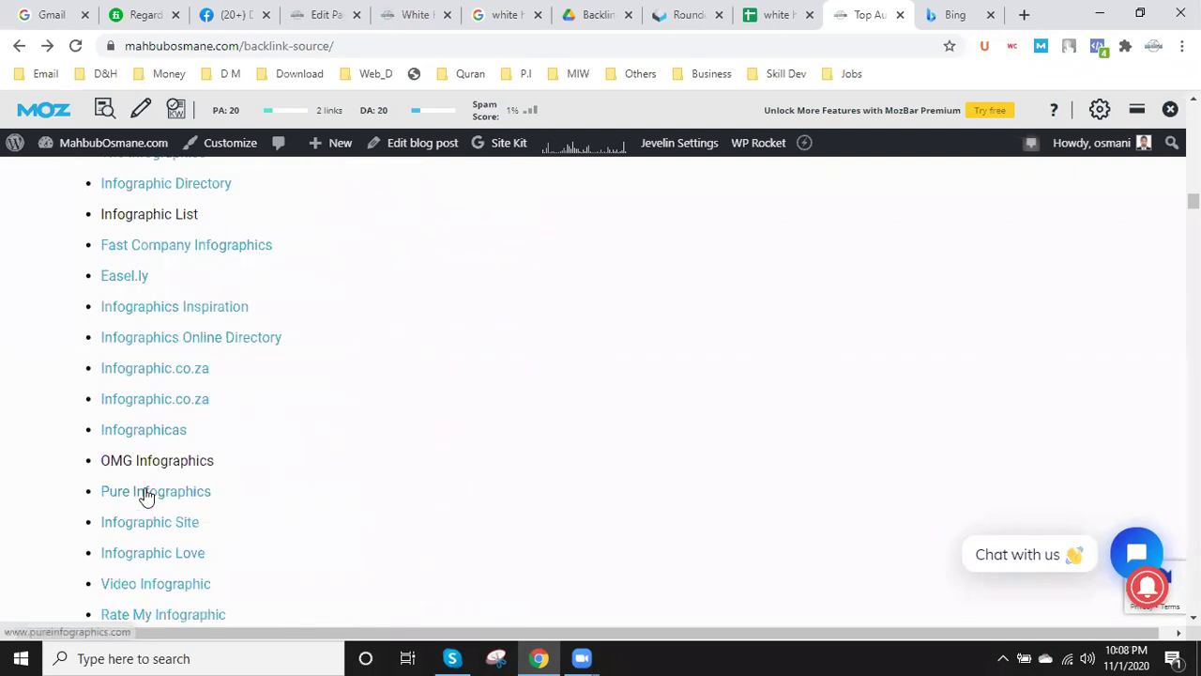
scroll(148, 493, "down", 4)
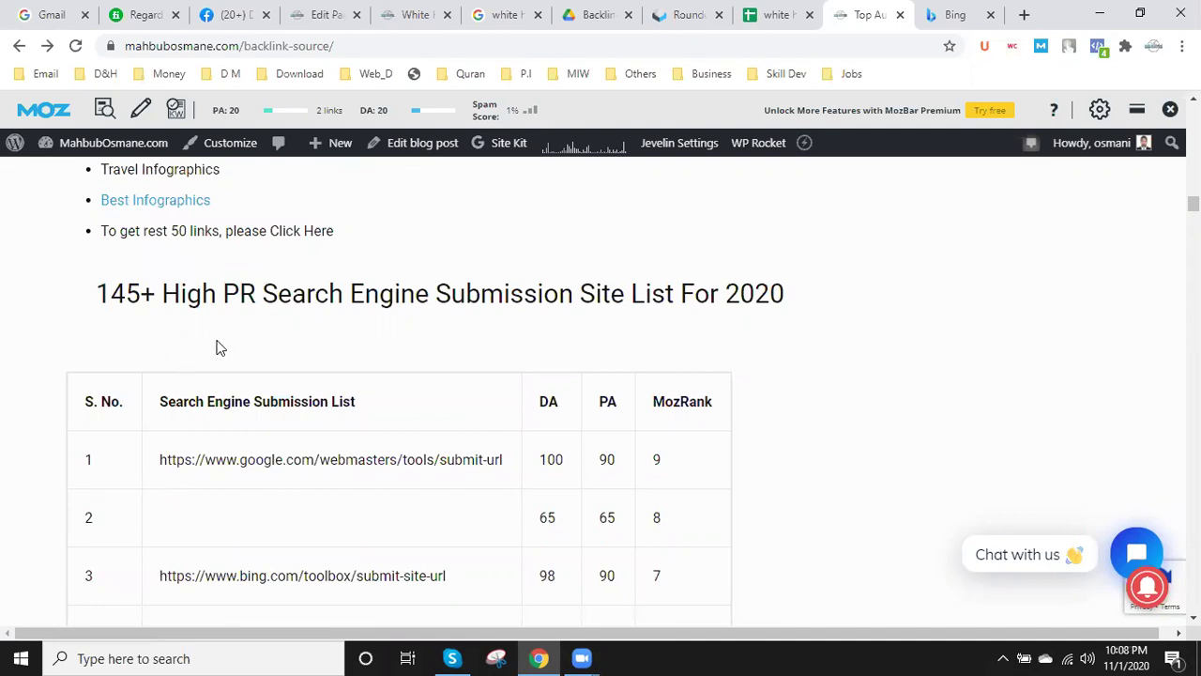
scroll(263, 470, "down", 3)
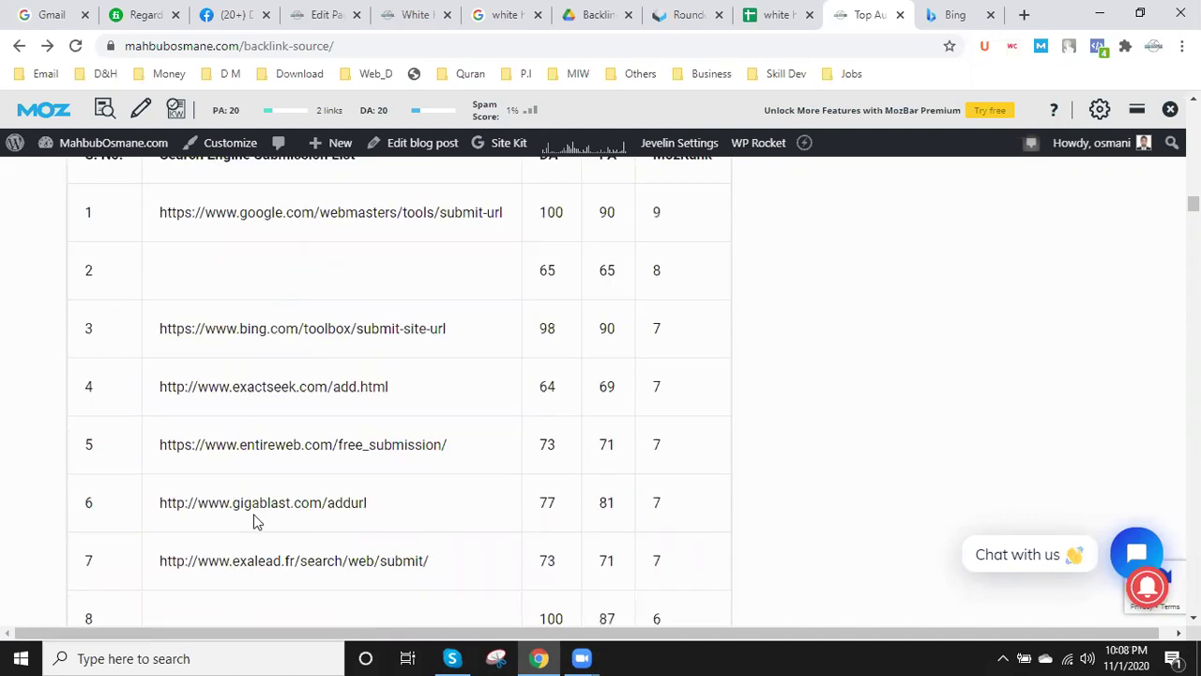
scroll(253, 521, "down", 20)
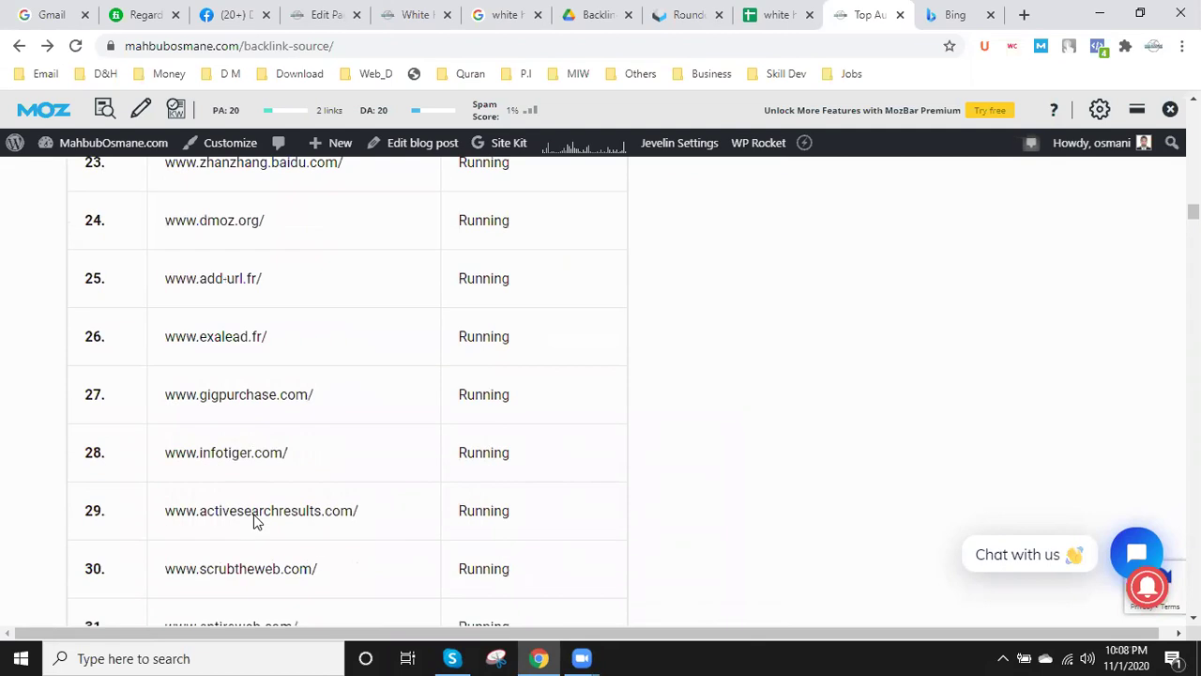
scroll(256, 521, "down", 20)
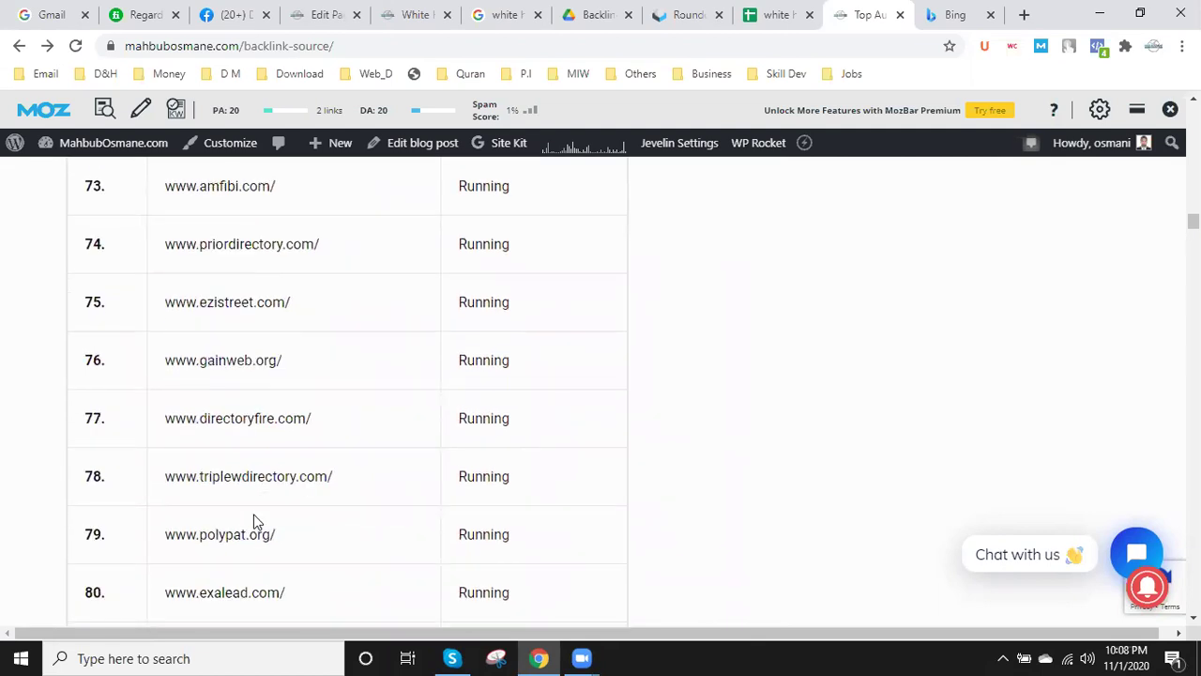
scroll(253, 521, "down", 20)
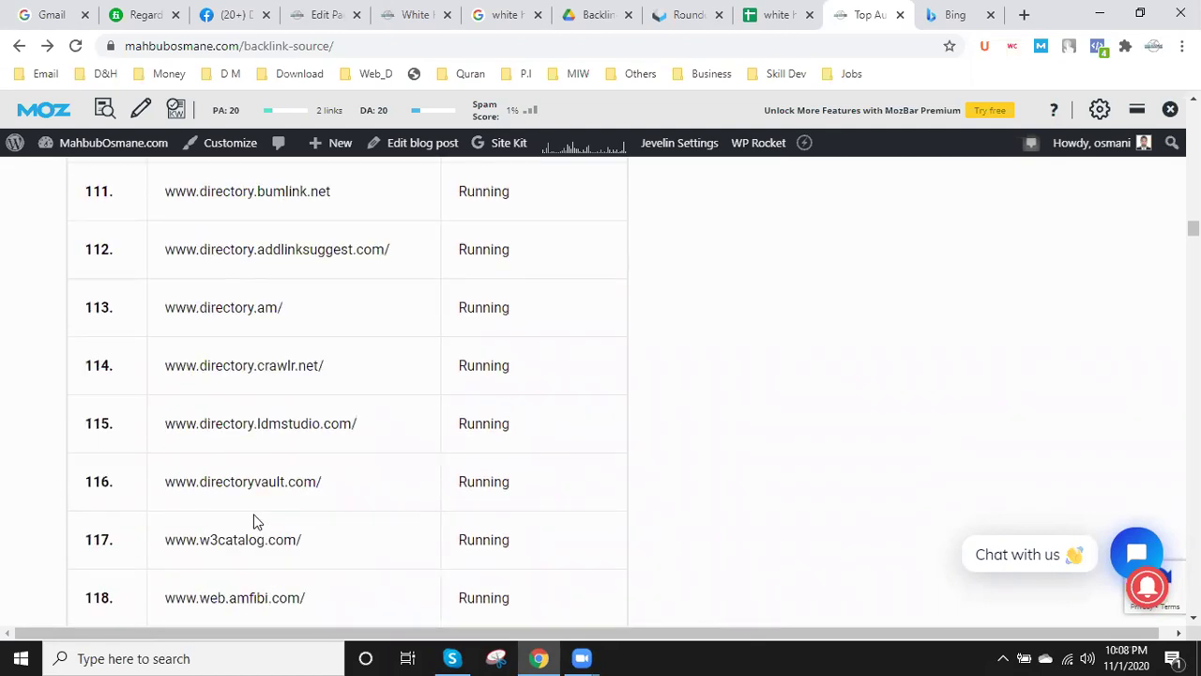
scroll(253, 521, "down", 10)
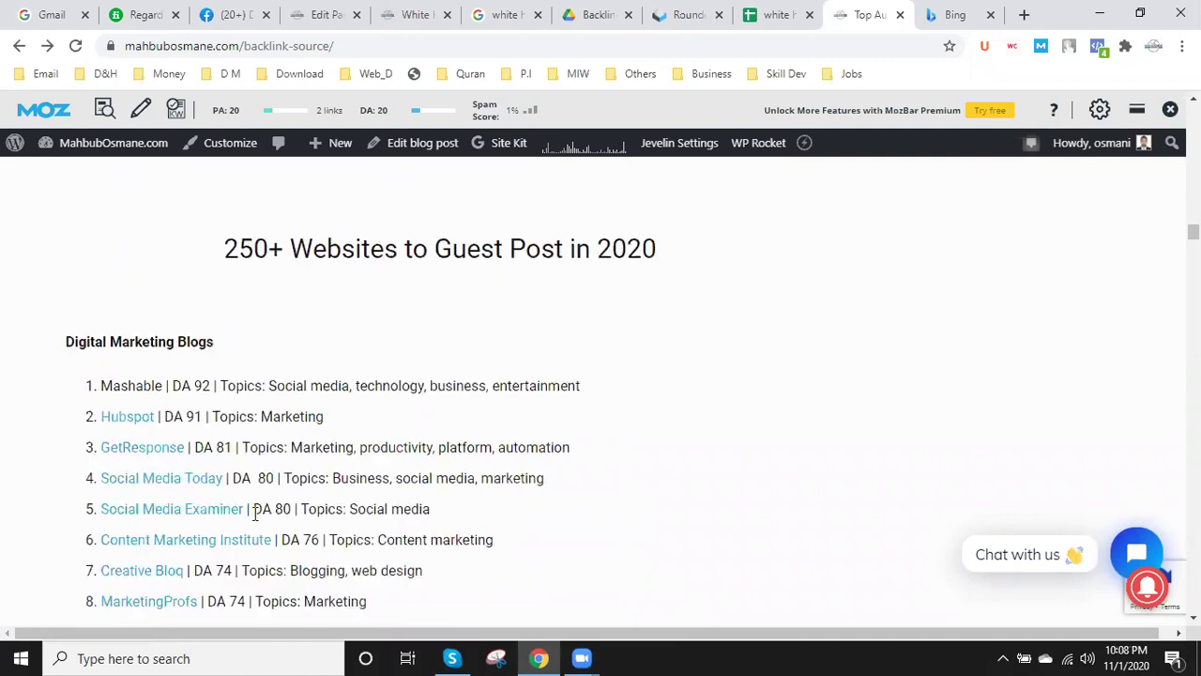
- Scroll through the guest post category tables until the 'Top 50 local citation sites for the US' table shows
scroll(256, 514, "up", 1)
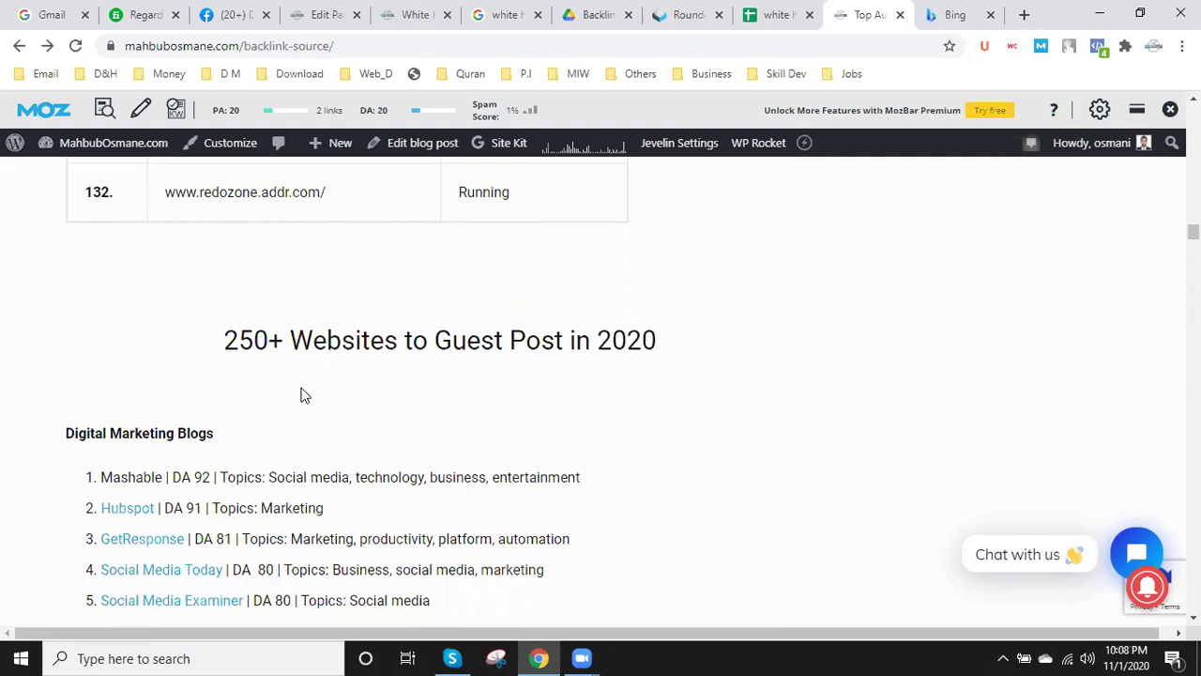
scroll(305, 394, "down", 2)
scroll(227, 366, "down", 1)
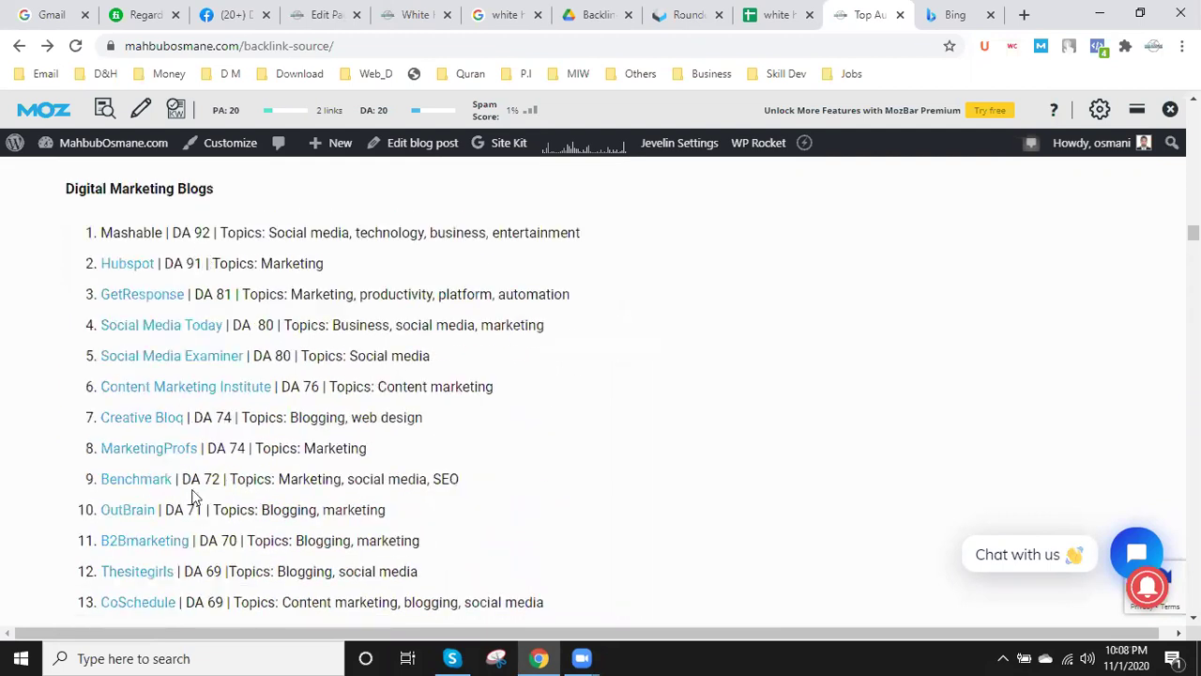
scroll(193, 496, "down", 4)
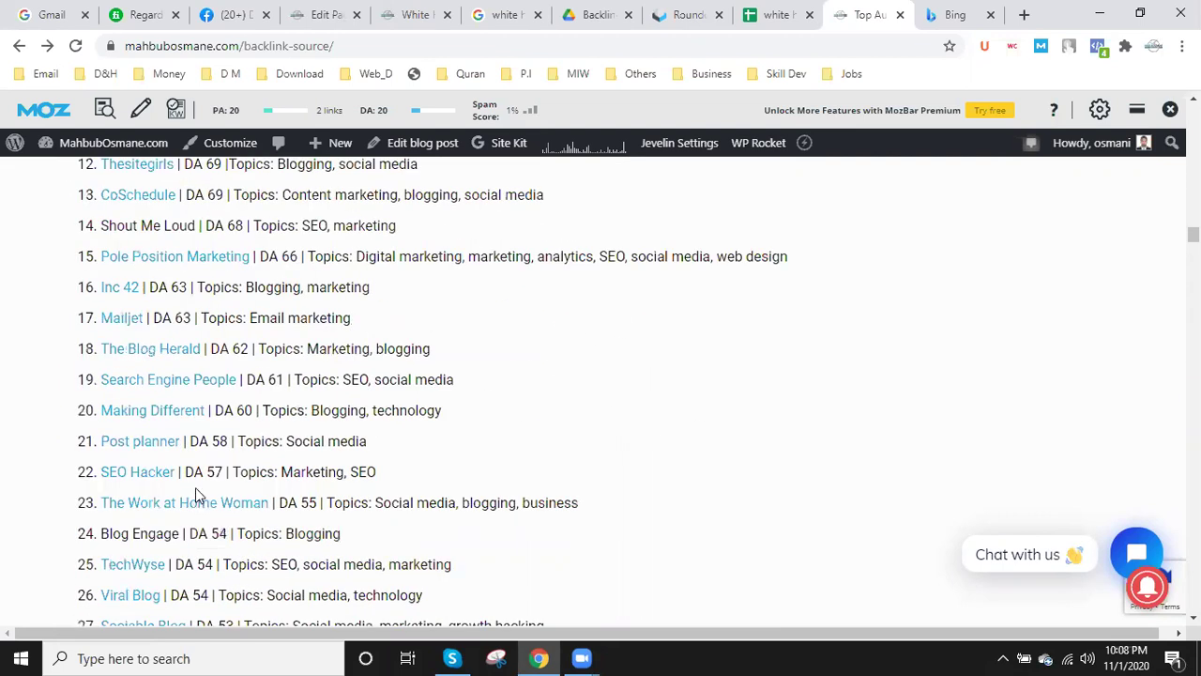
scroll(195, 487, "down", 10)
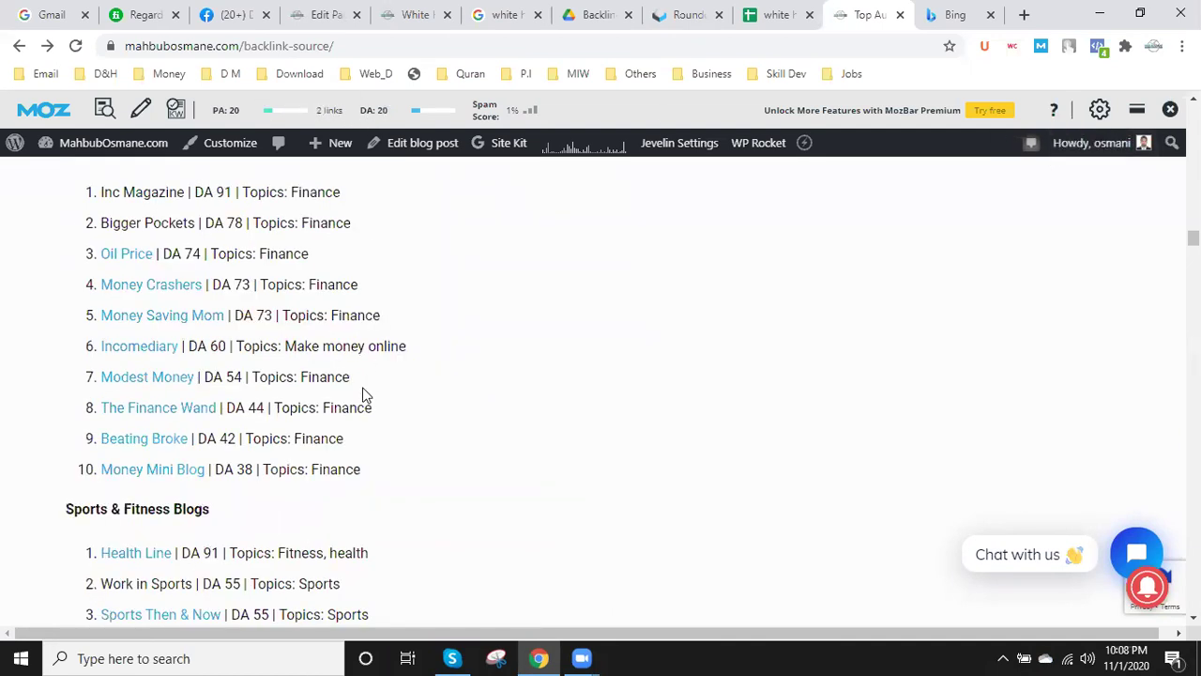
scroll(364, 394, "down", 3)
scroll(366, 392, "down", 7)
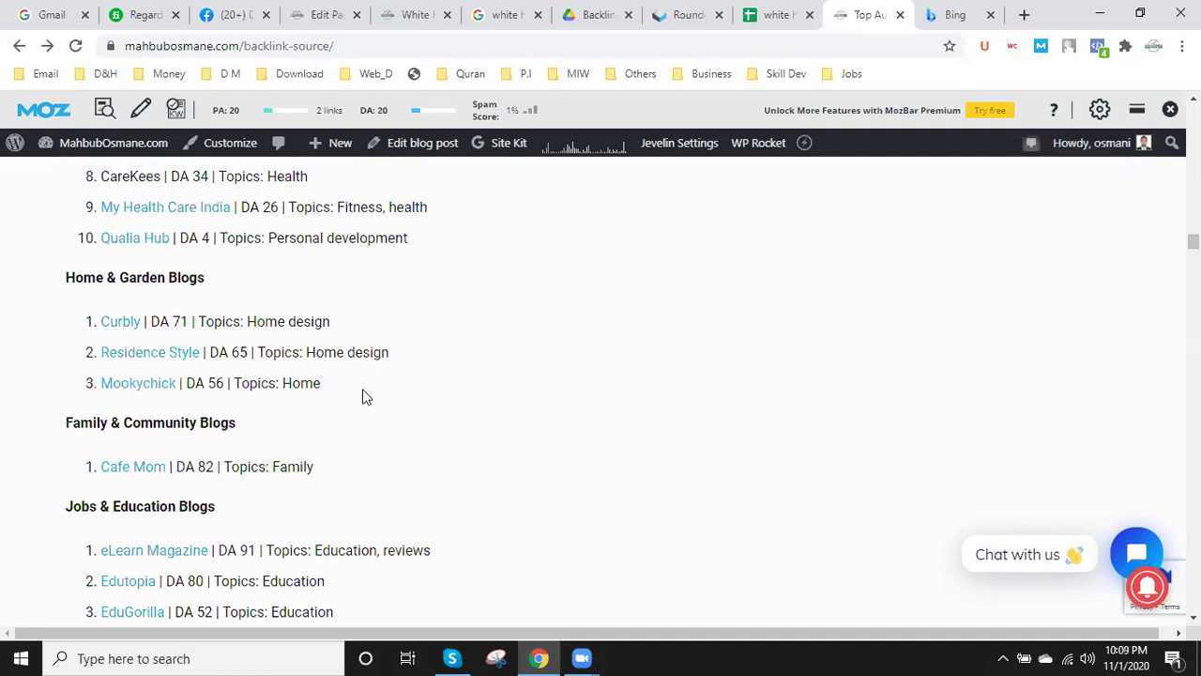
scroll(364, 394, "down", 1)
scroll(362, 396, "down", 2)
scroll(363, 398, "down", 1)
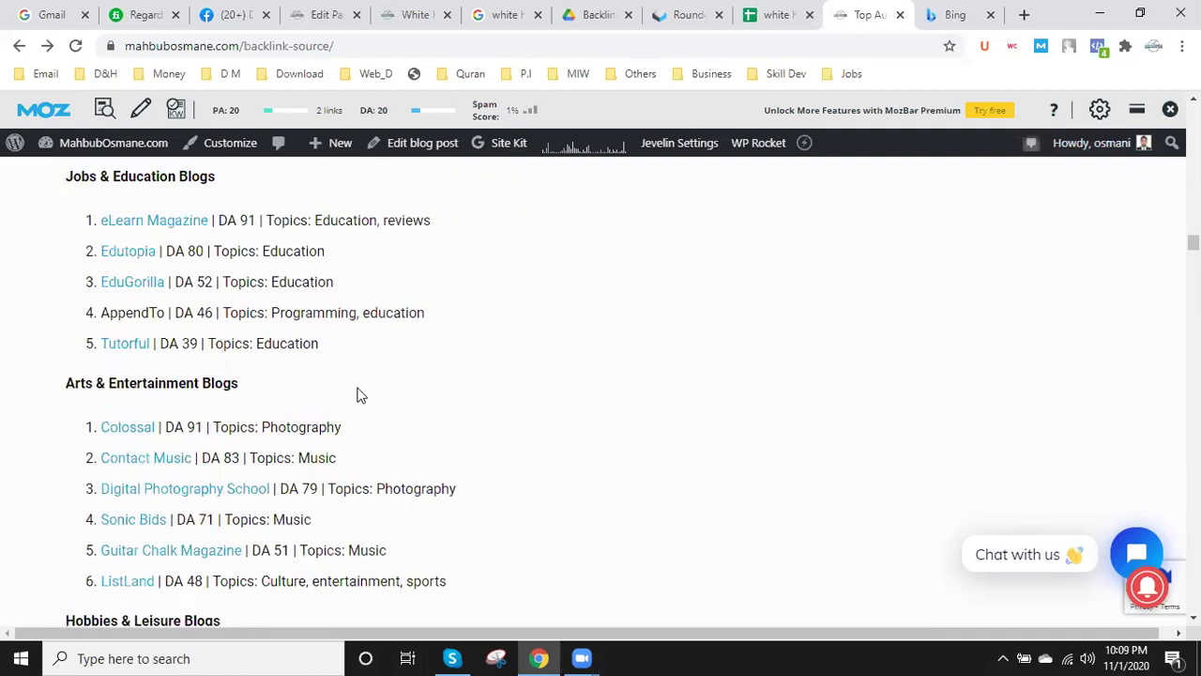
scroll(365, 386, "up", 1)
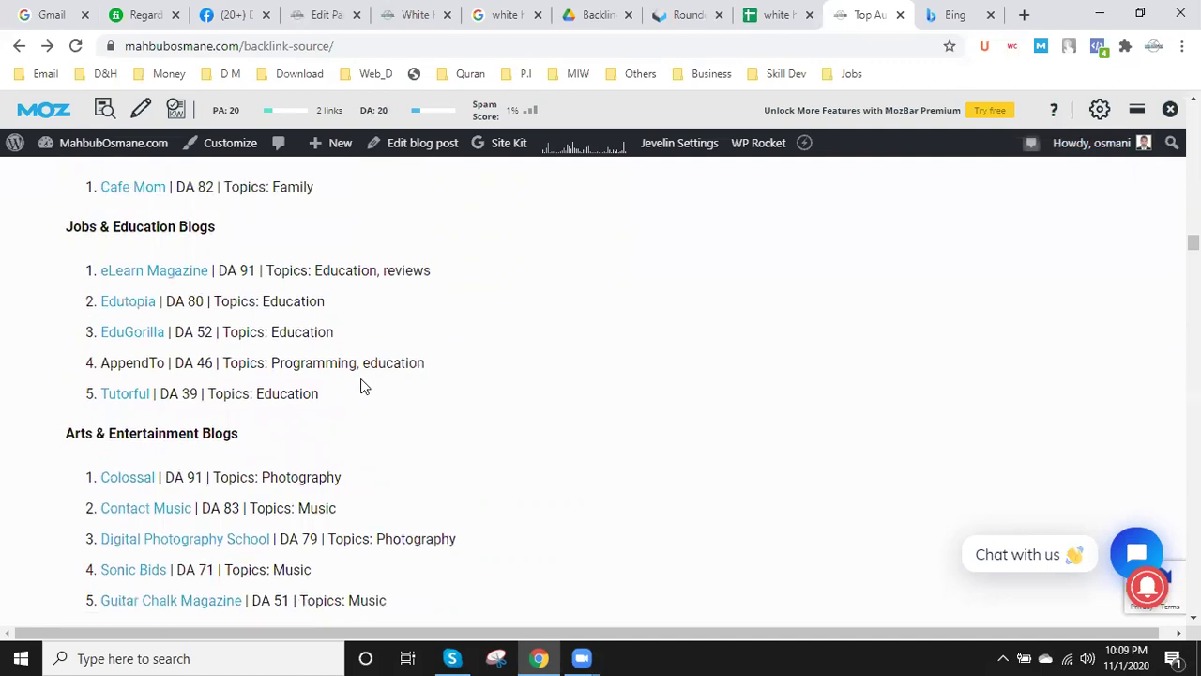
scroll(362, 389, "down", 2)
scroll(362, 384, "down", 6)
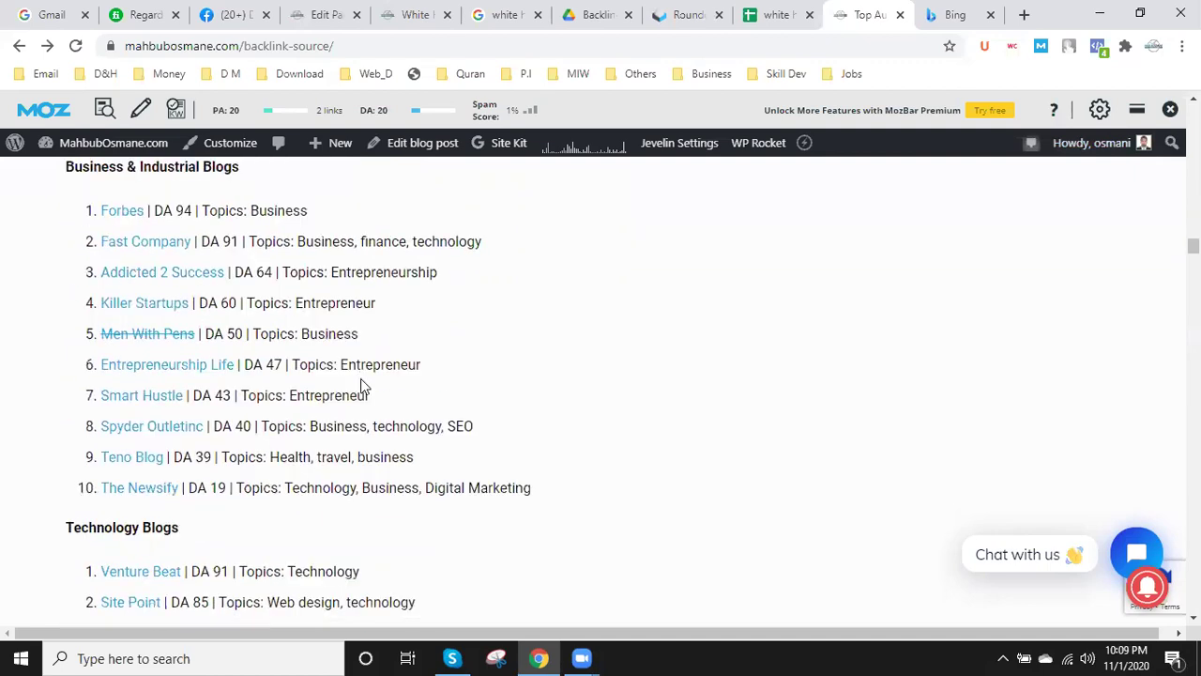
scroll(362, 378, "down", 10)
scroll(364, 392, "down", 10)
scroll(364, 391, "down", 5)
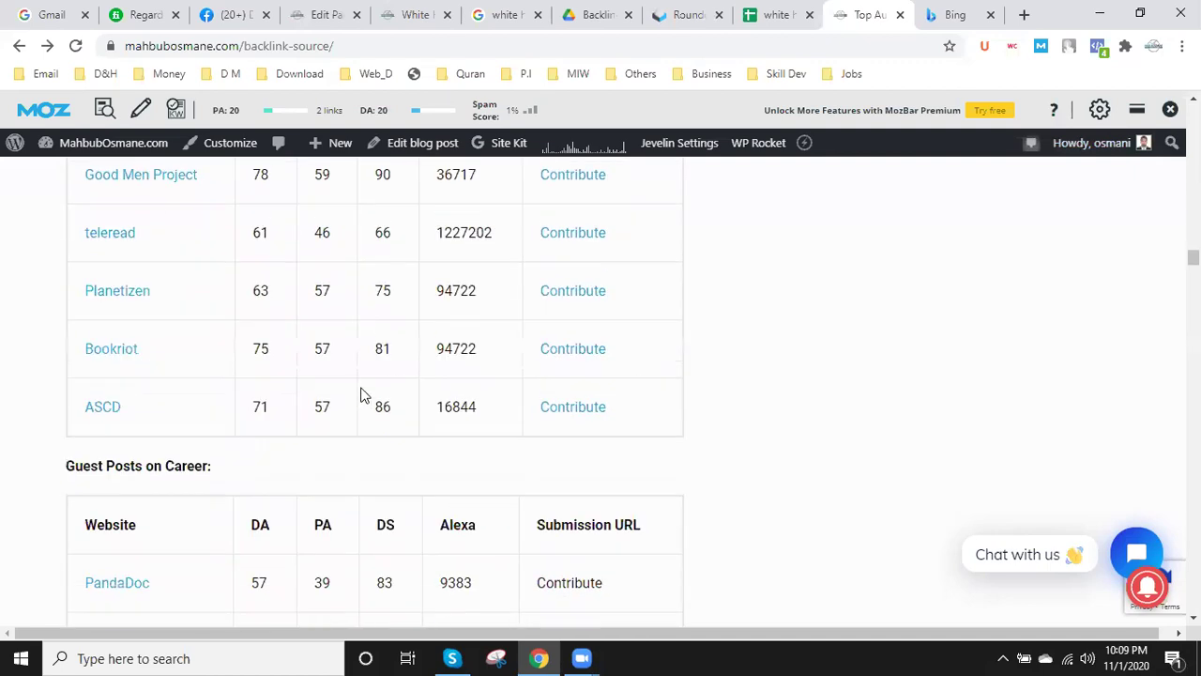
scroll(362, 394, "down", 7)
scroll(356, 392, "down", 1)
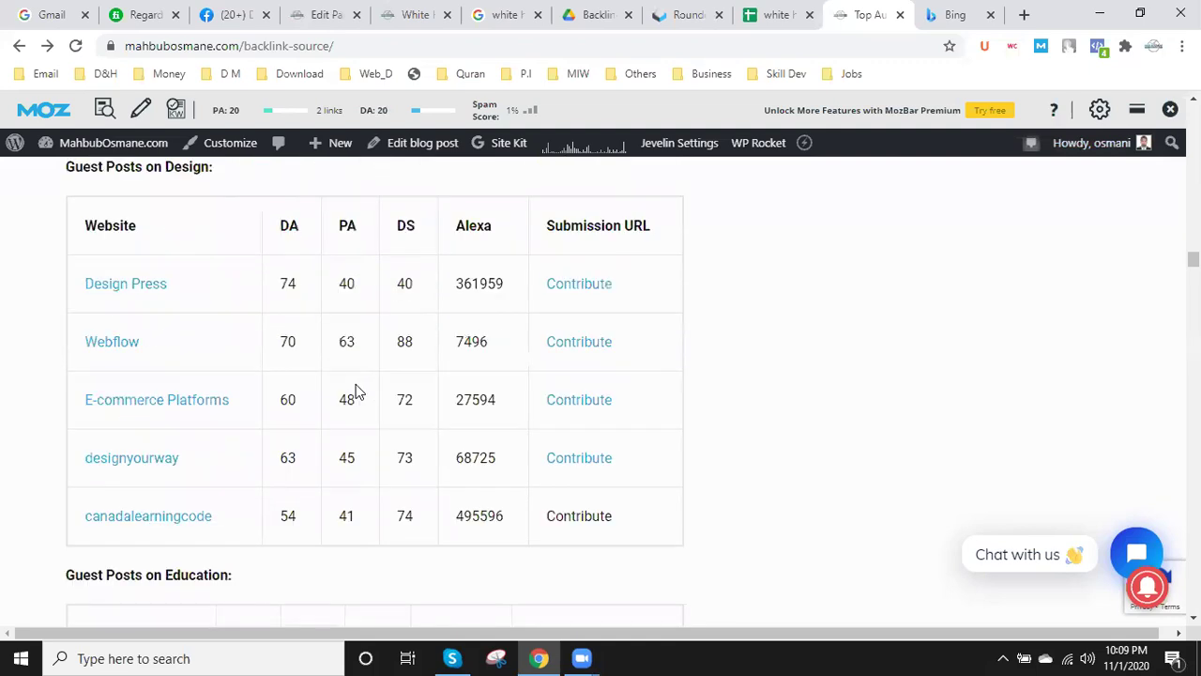
scroll(356, 392, "down", 10)
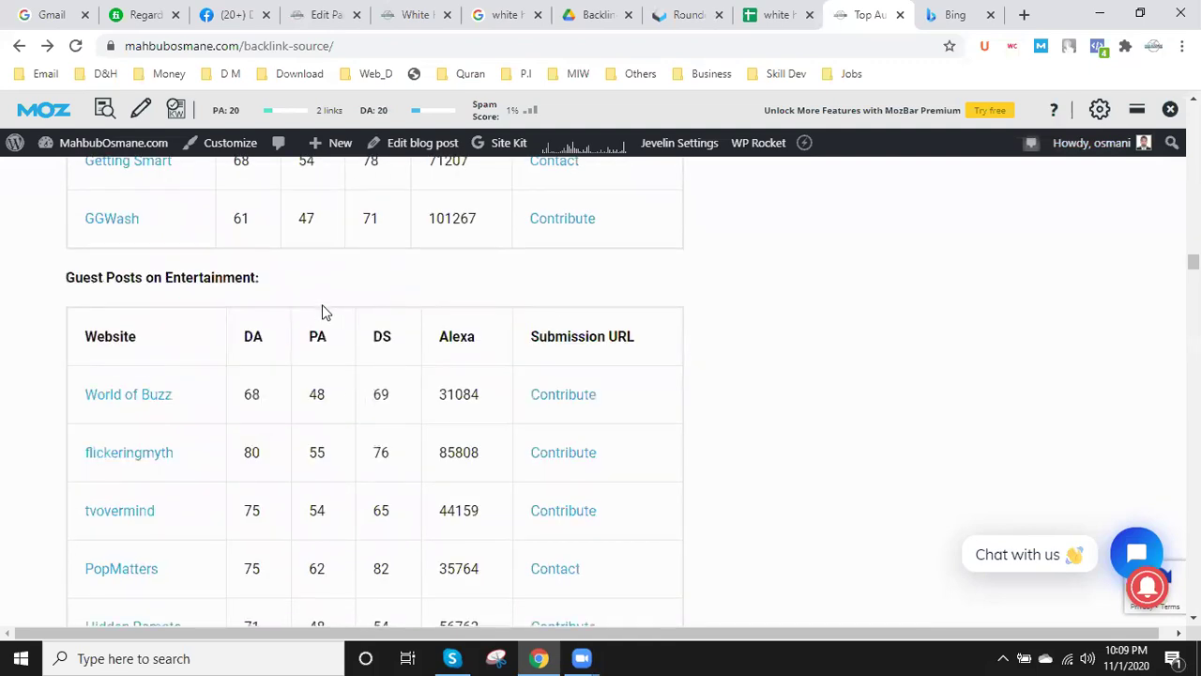
scroll(348, 394, "down", 8)
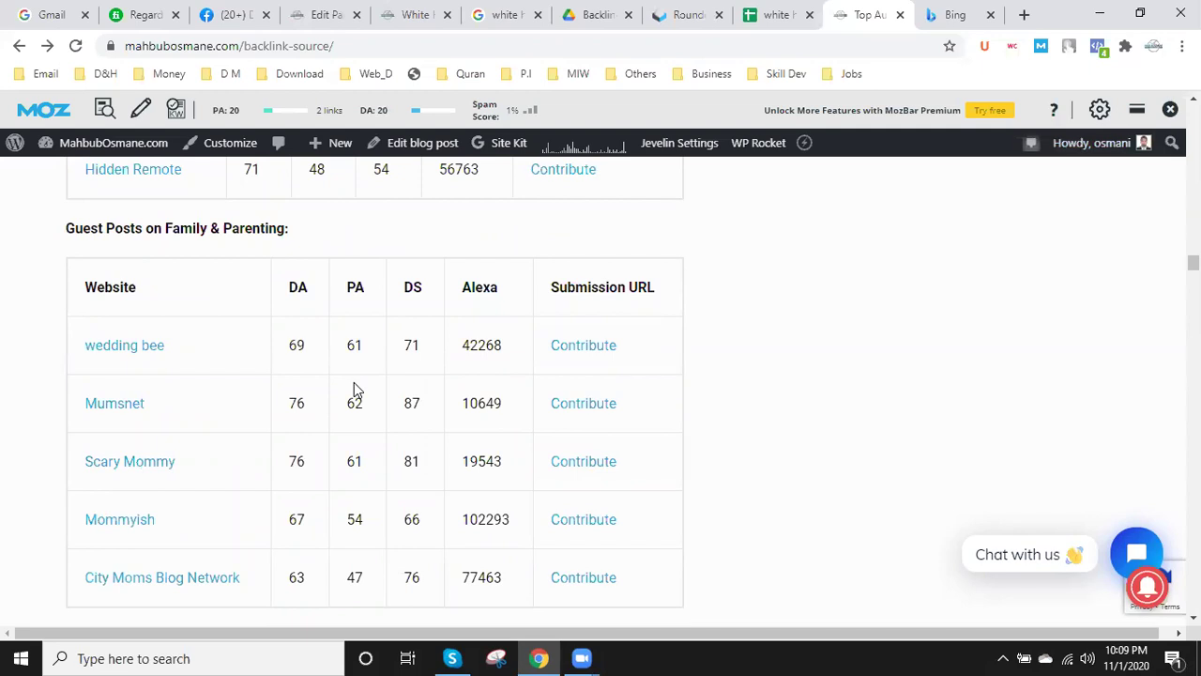
scroll(355, 385, "down", 5)
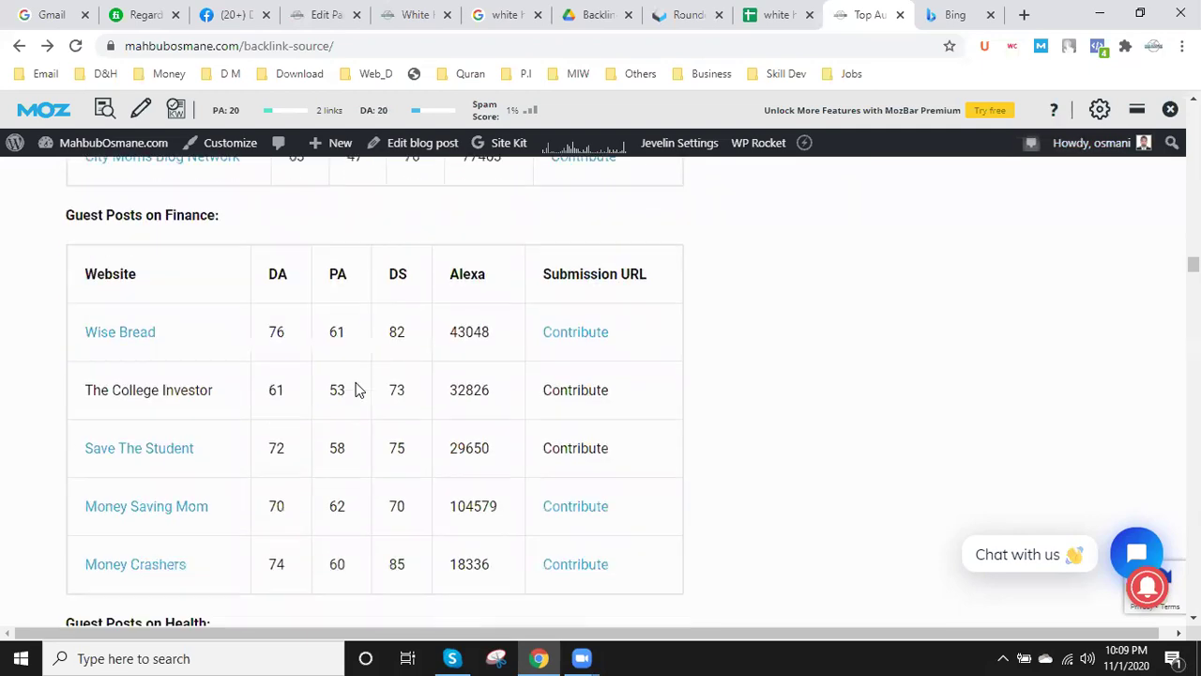
scroll(355, 387, "down", 4)
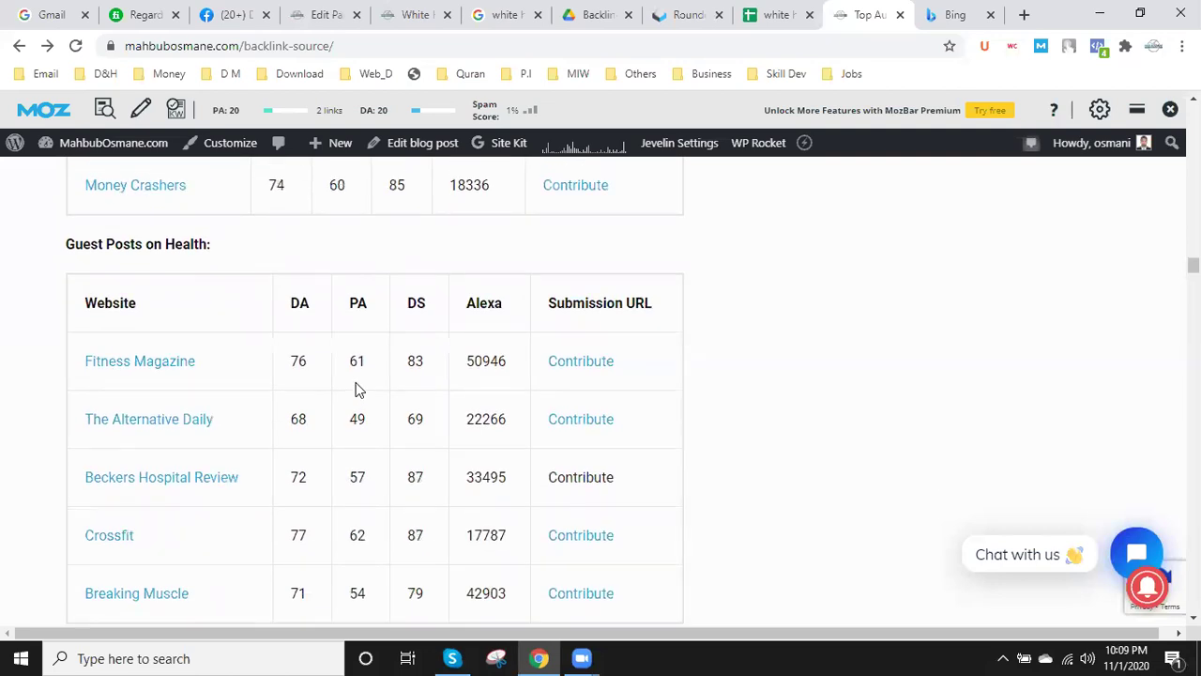
scroll(356, 388, "down", 15)
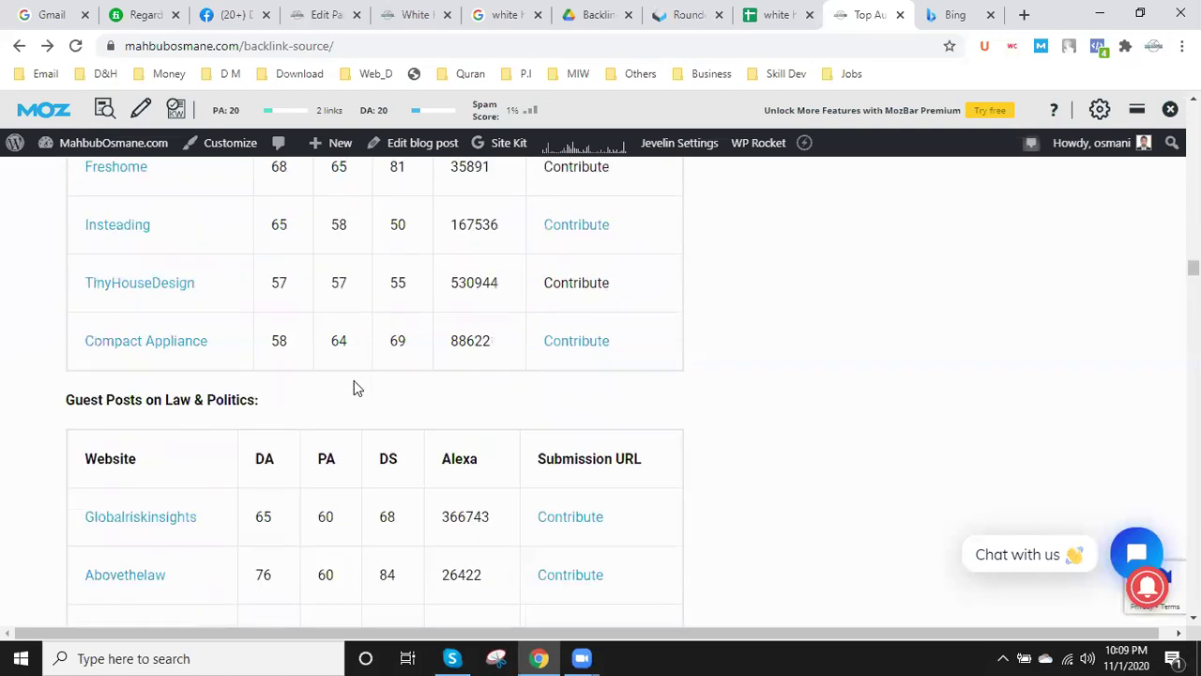
scroll(355, 388, "down", 2)
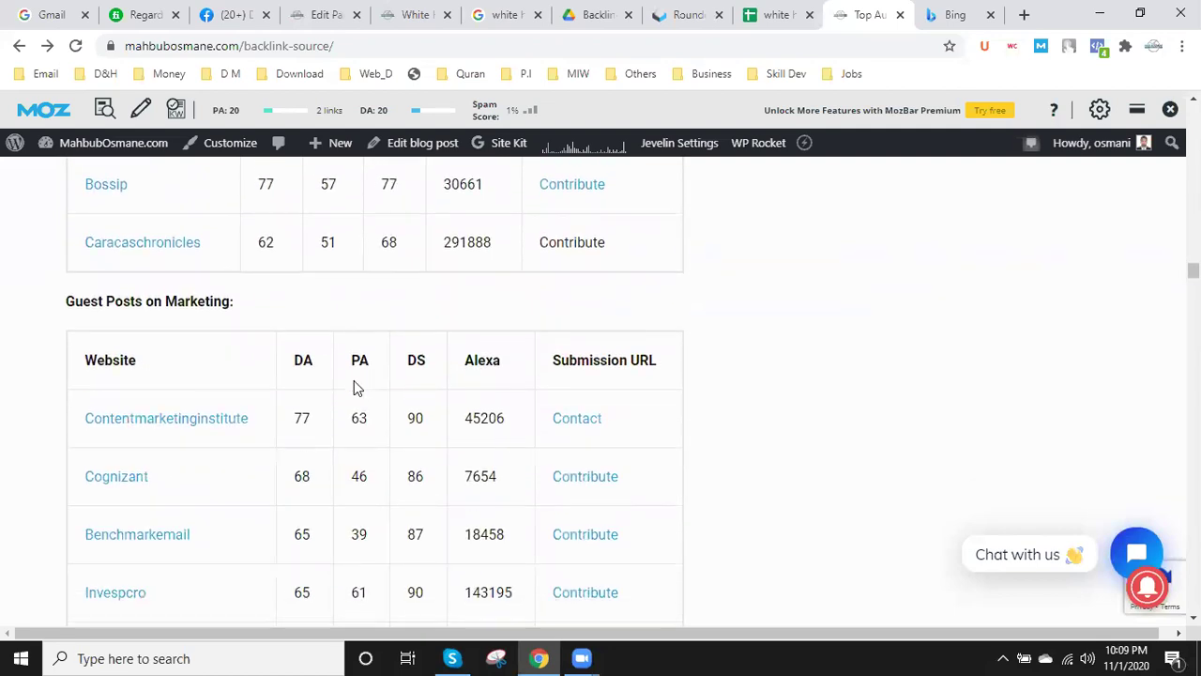
scroll(353, 380, "down", 10)
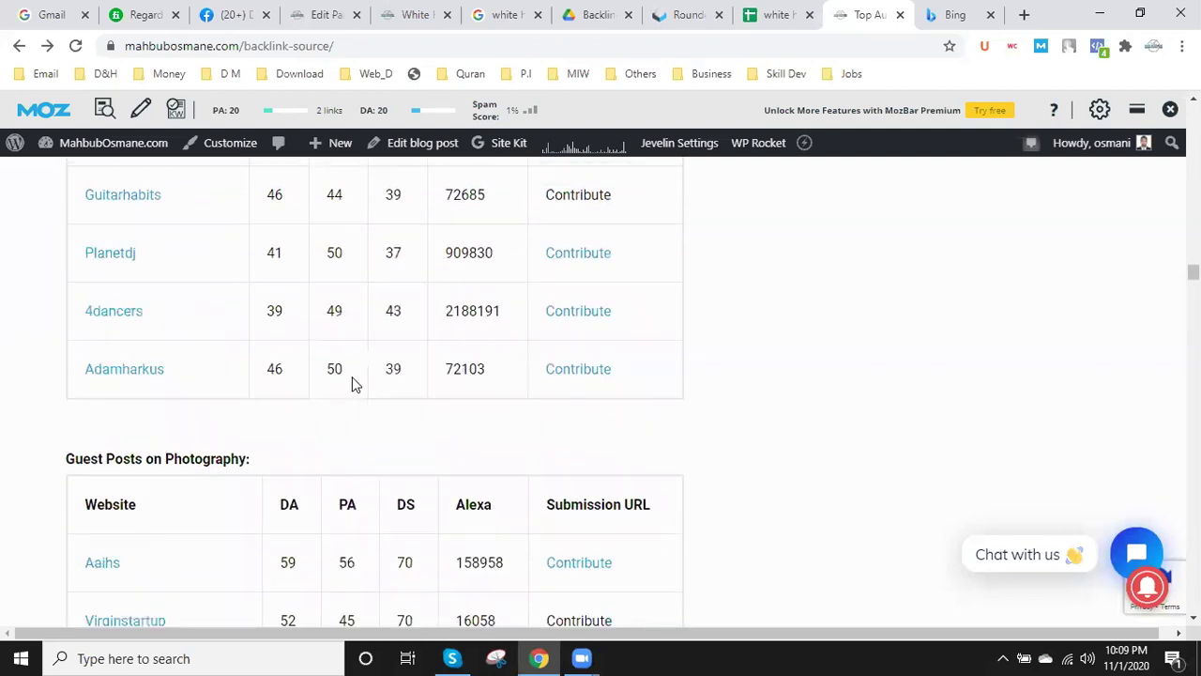
scroll(352, 376, "down", 10)
scroll(350, 377, "down", 12)
scroll(345, 402, "down", 15)
scroll(352, 420, "down", 20)
scroll(348, 422, "down", 15)
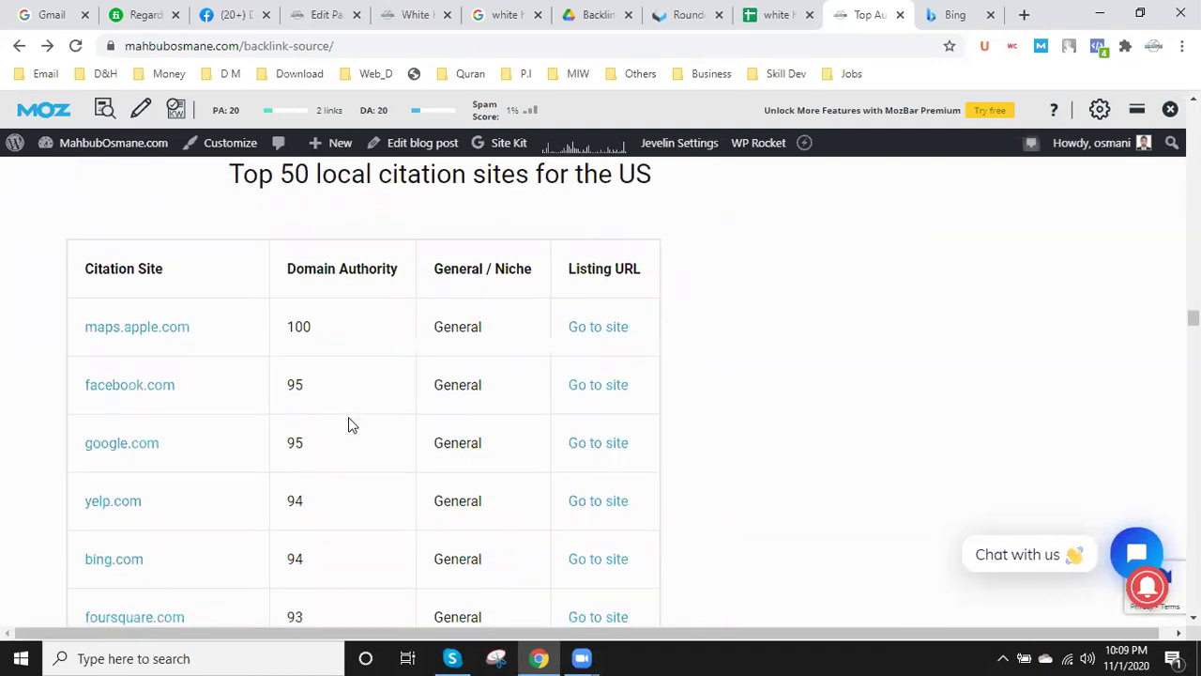
scroll(341, 413, "up", 1)
scroll(493, 394, "down", 6)
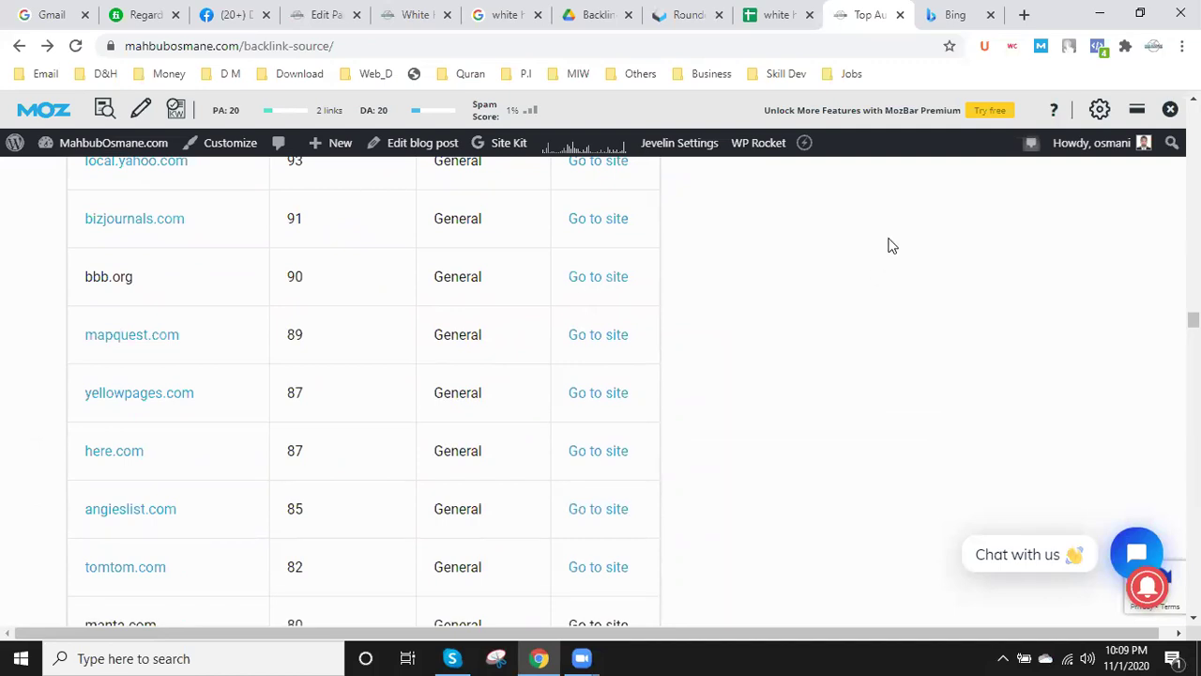
- Close the backlink source tab and hide the MozBar on the Bing homepage
left_click(901, 15)
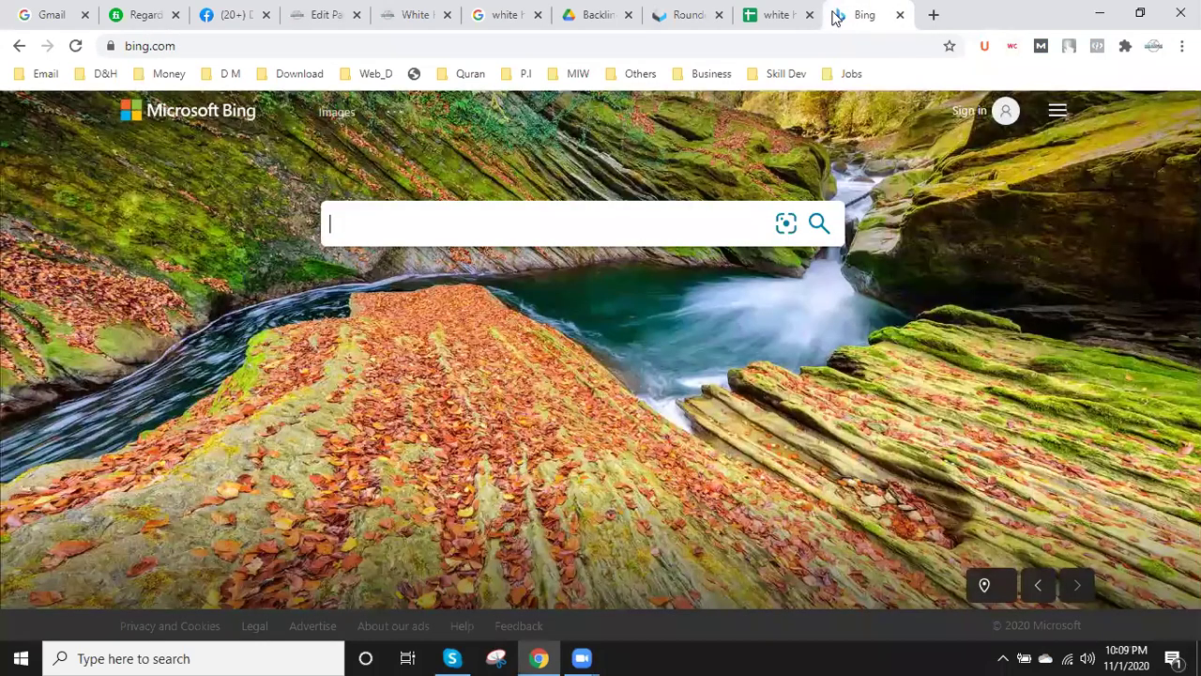
left_click(778, 15)
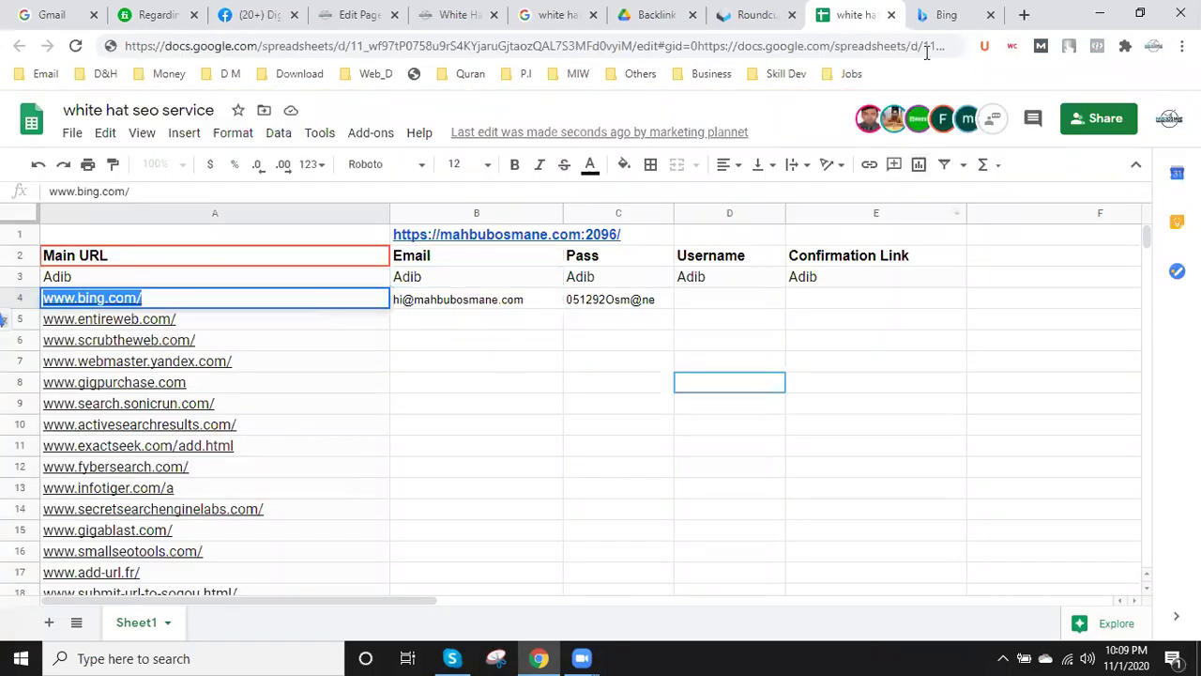
left_click(936, 12)
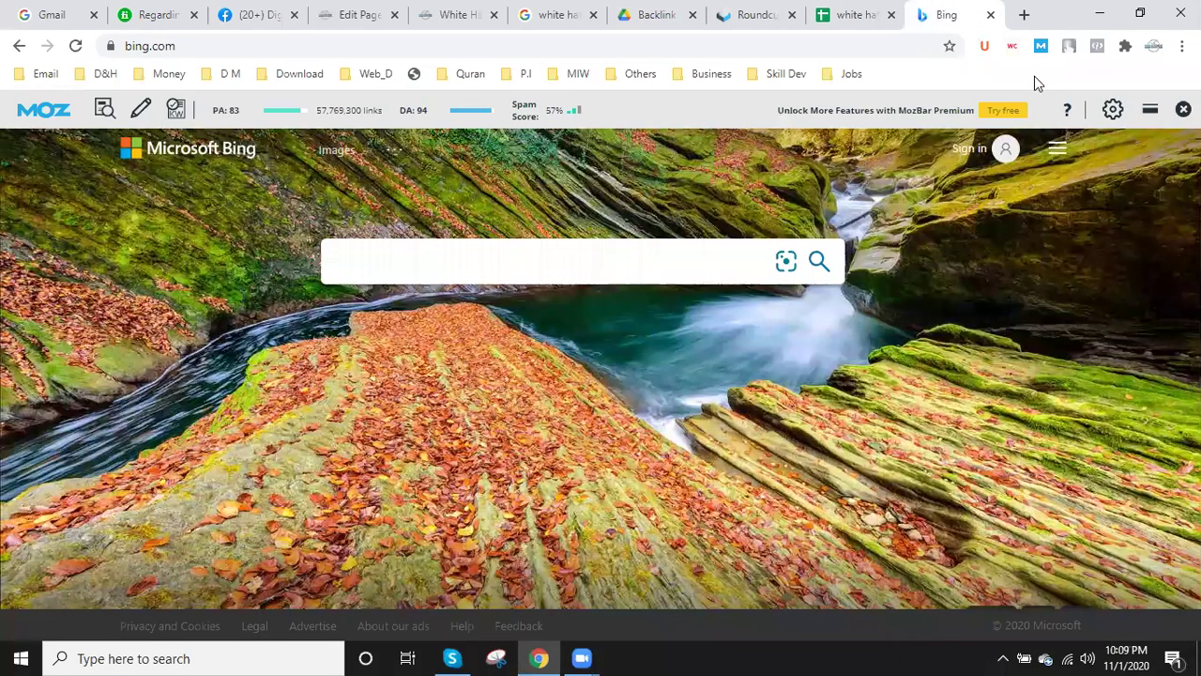
left_click(1183, 110)
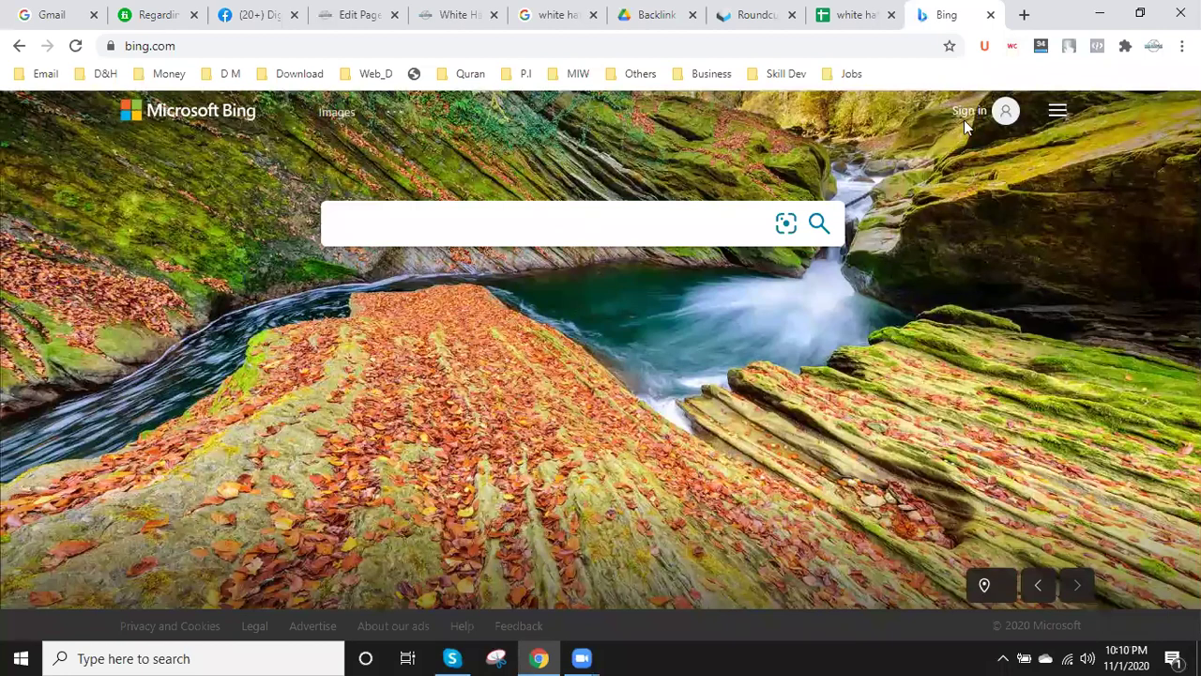
- Open a blank new browser tab beside the Bing homepage tab
left_click(1024, 15)
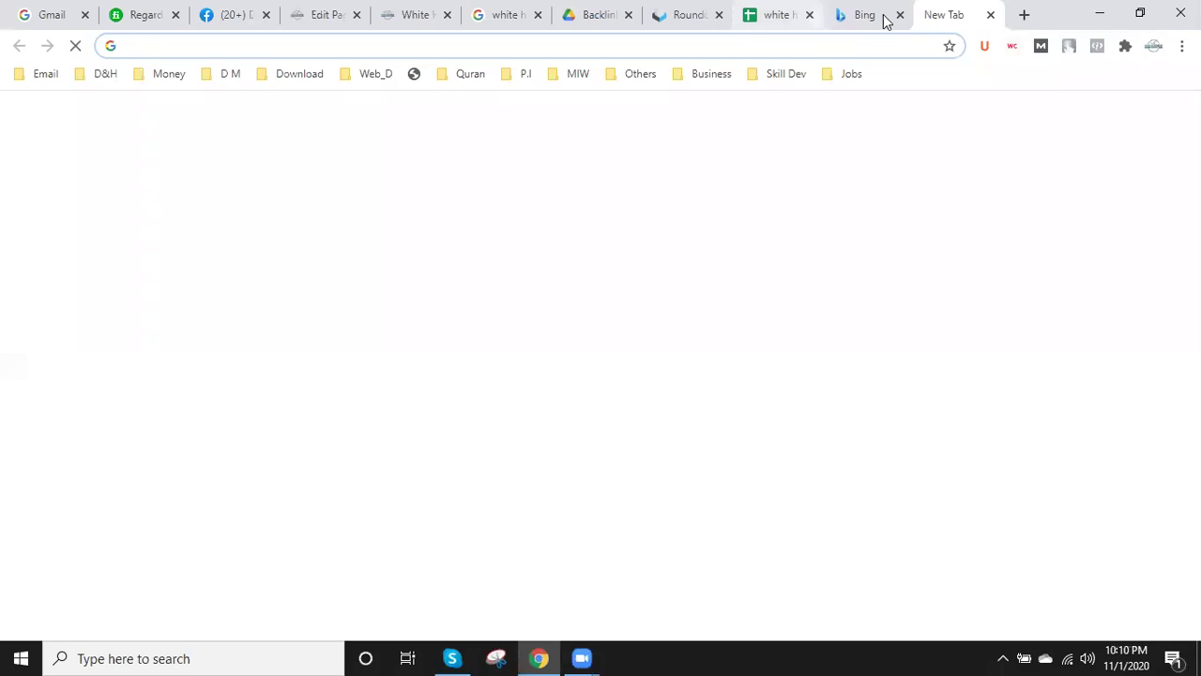
left_click(878, 19)
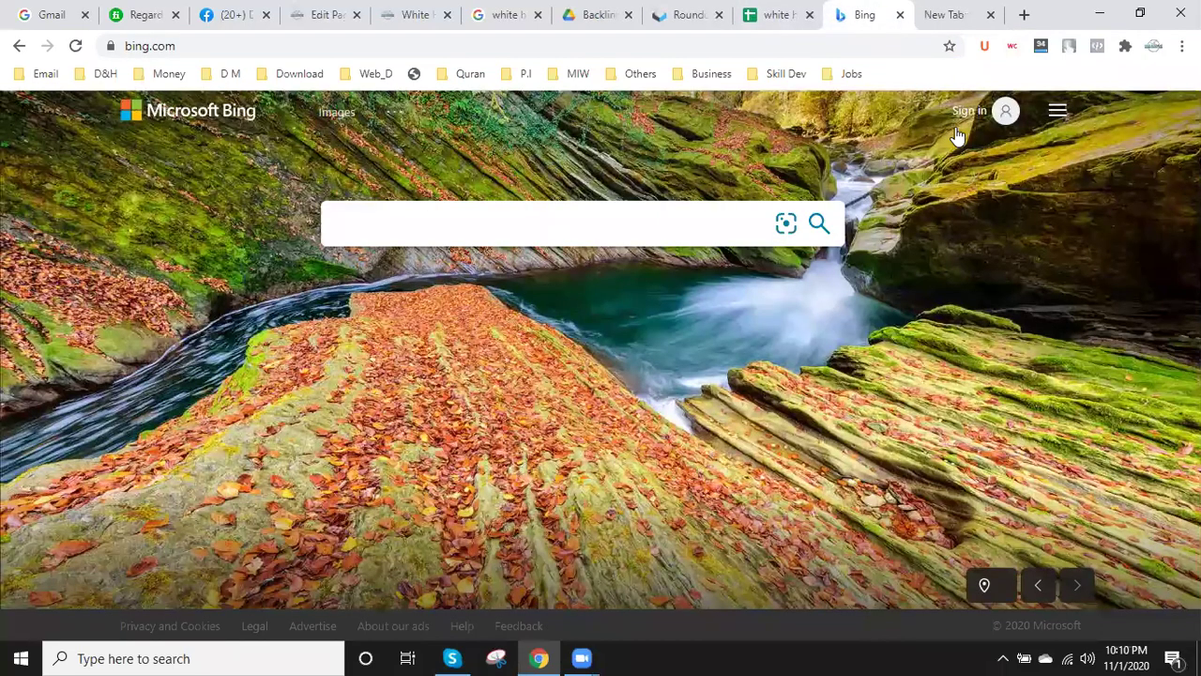
left_click(1057, 114)
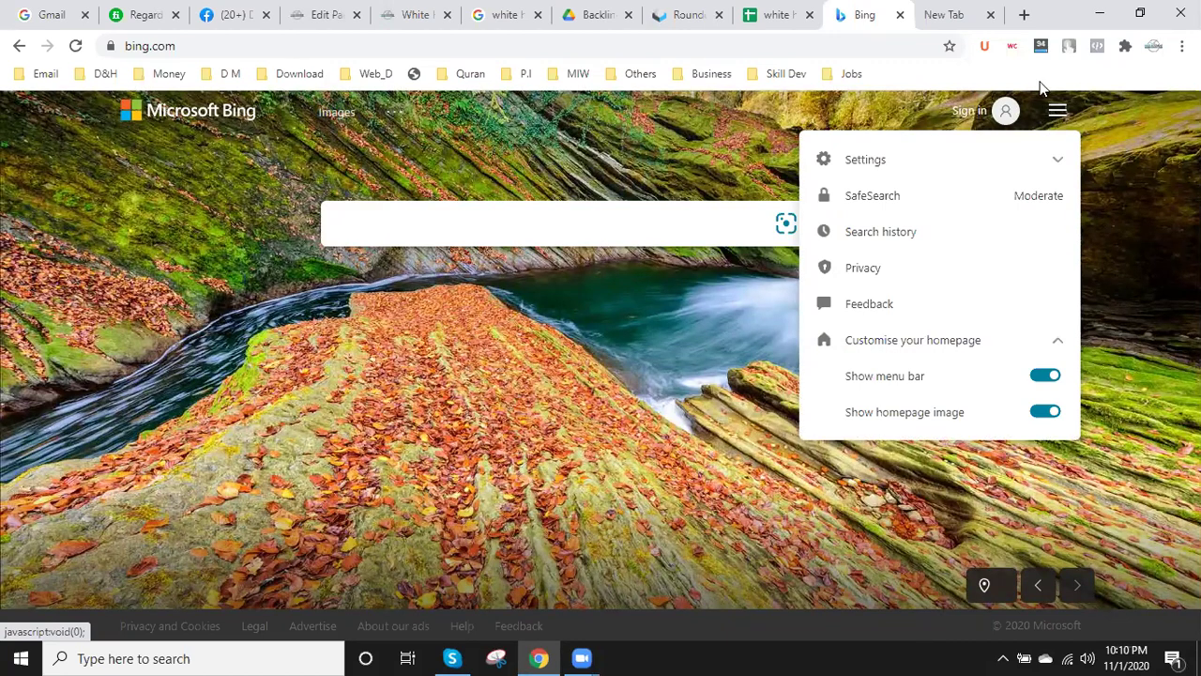
left_click(957, 15)
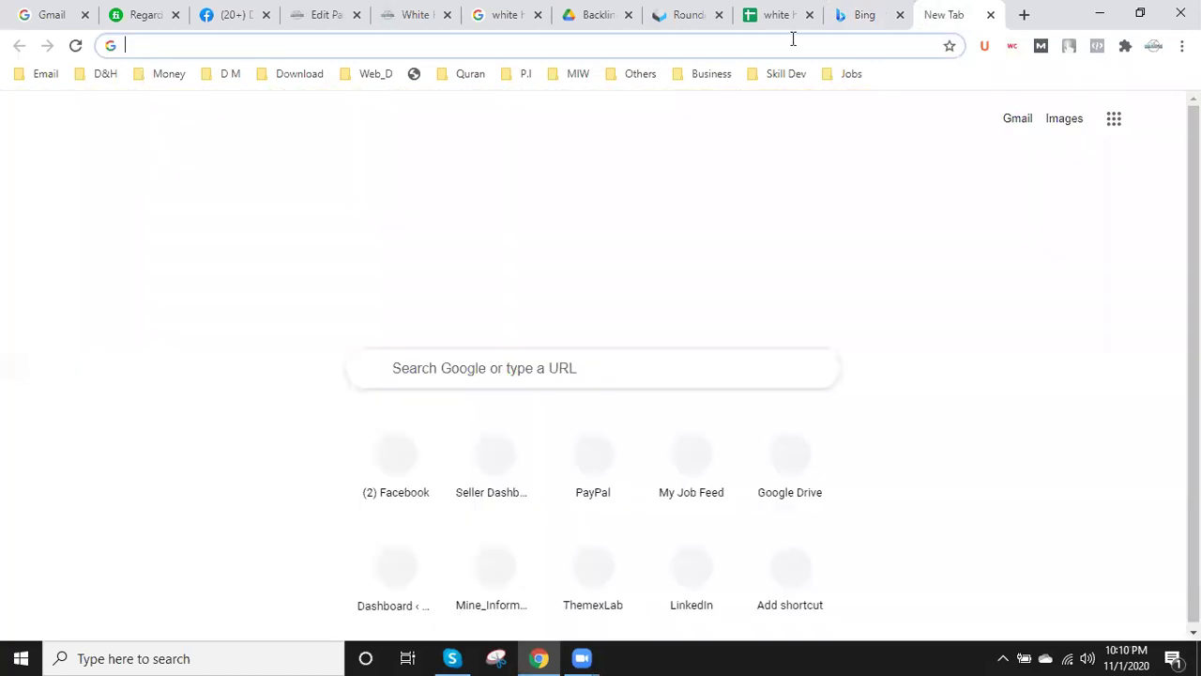
- Search Google for 'how to submit site to bing search engine'
type("how")
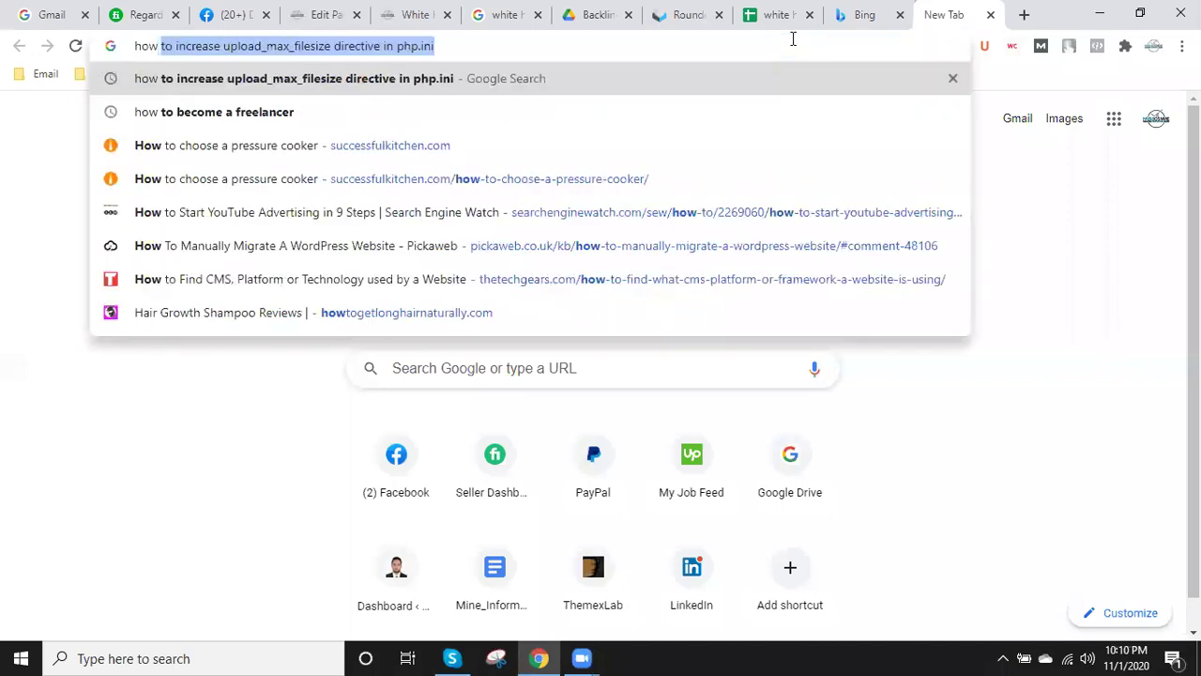
type(" to subm")
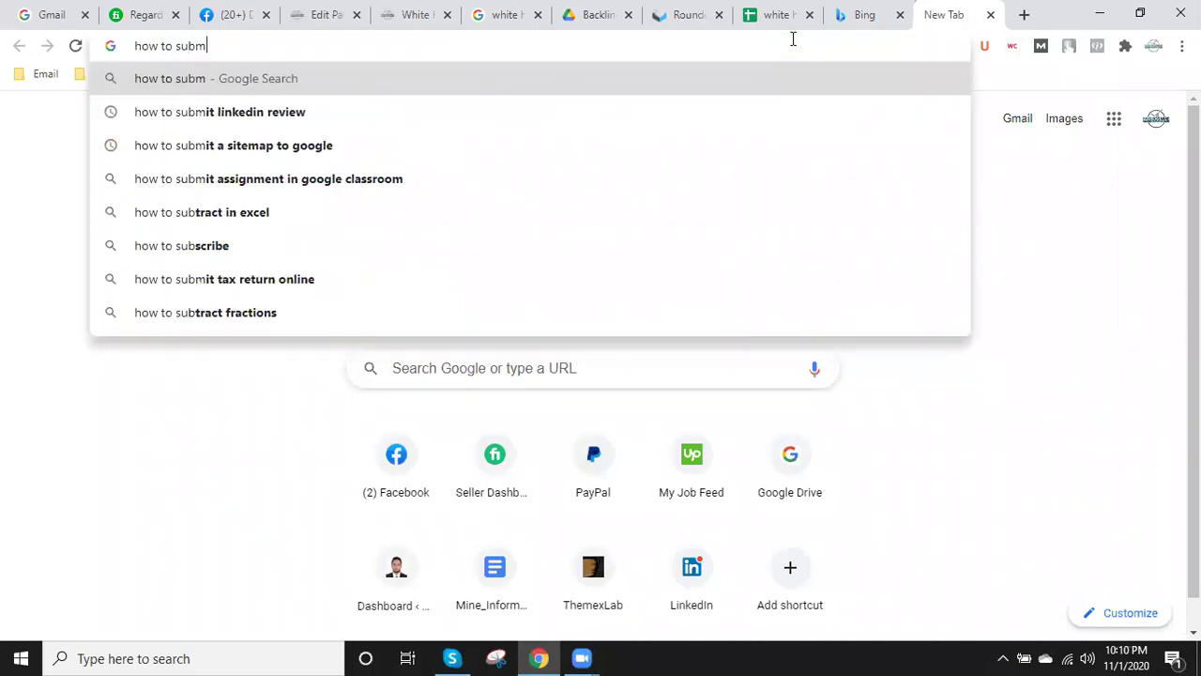
type("it a si")
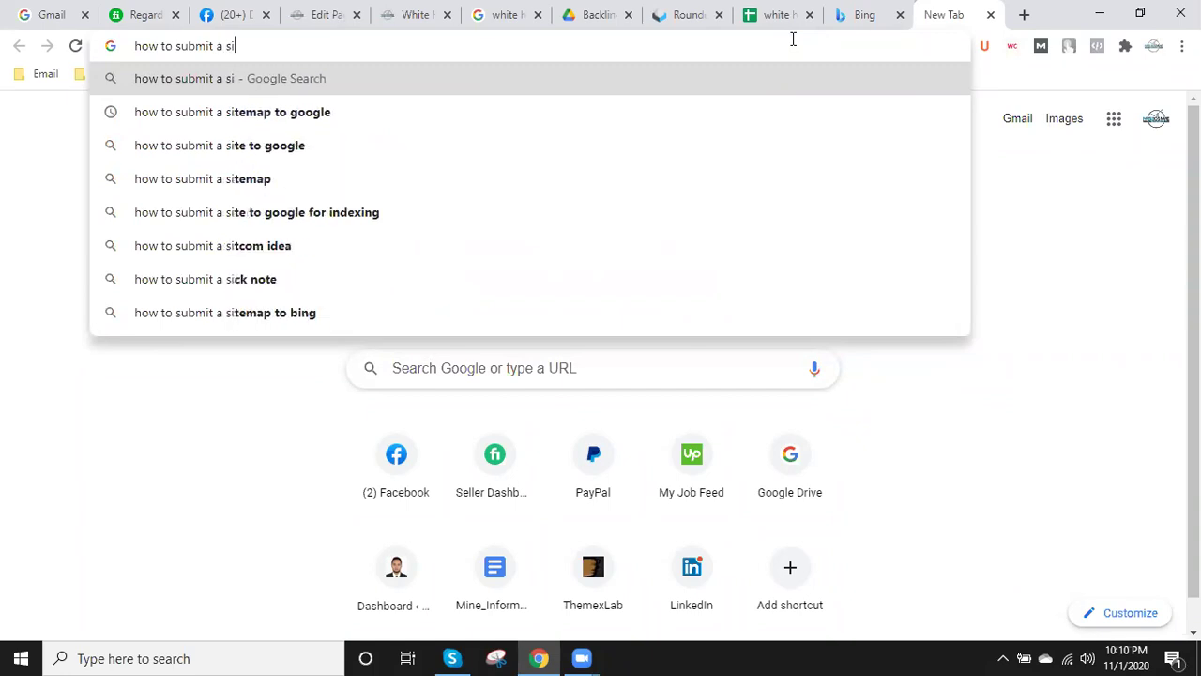
type("te on bing")
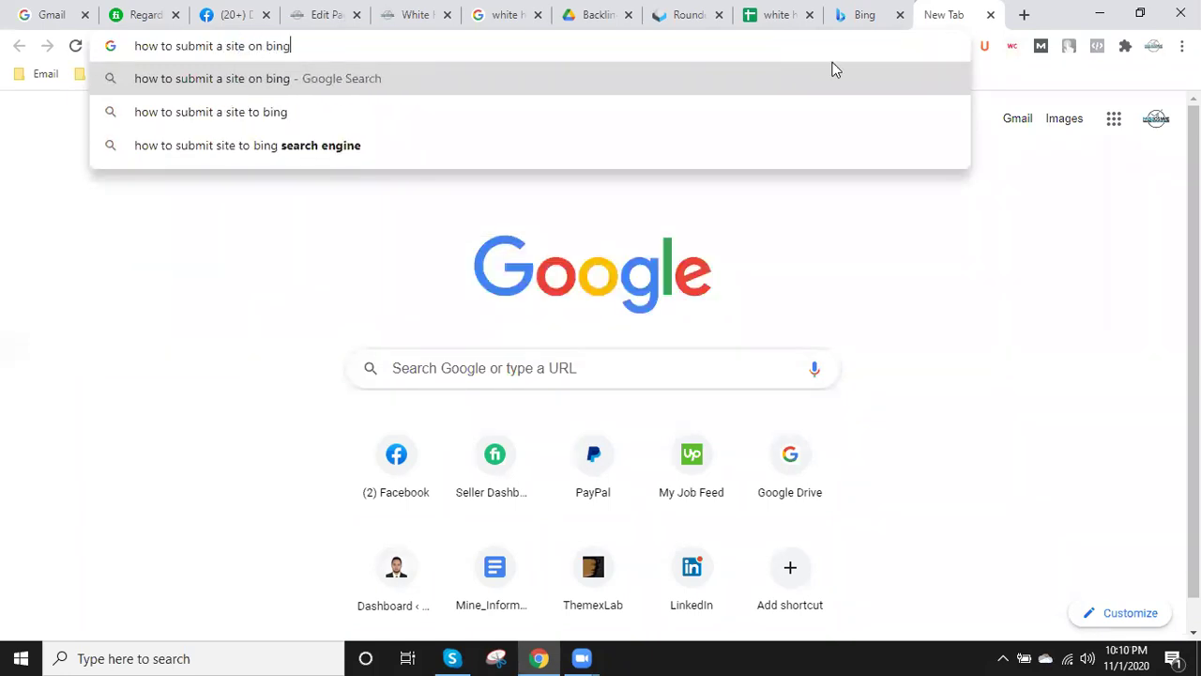
left_click(241, 143)
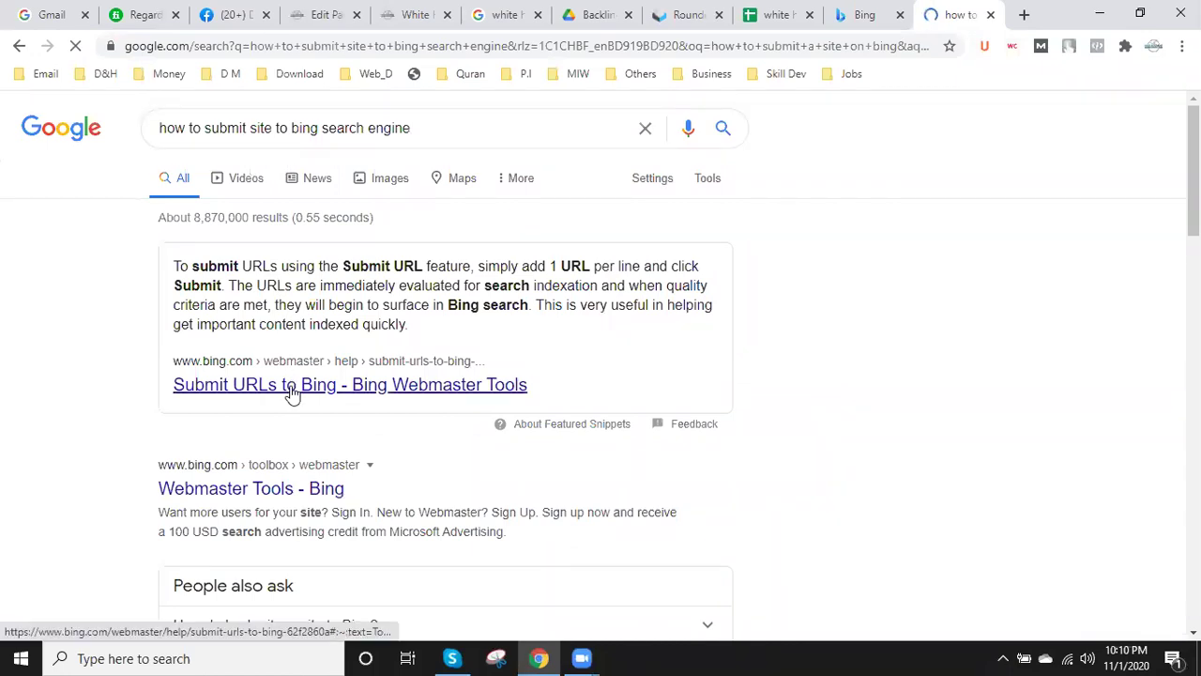
- Open the 'Submit URLs to Bing' search result in a new tab
right_click(291, 389)
left_click(349, 400)
scroll(343, 403, "down", 2)
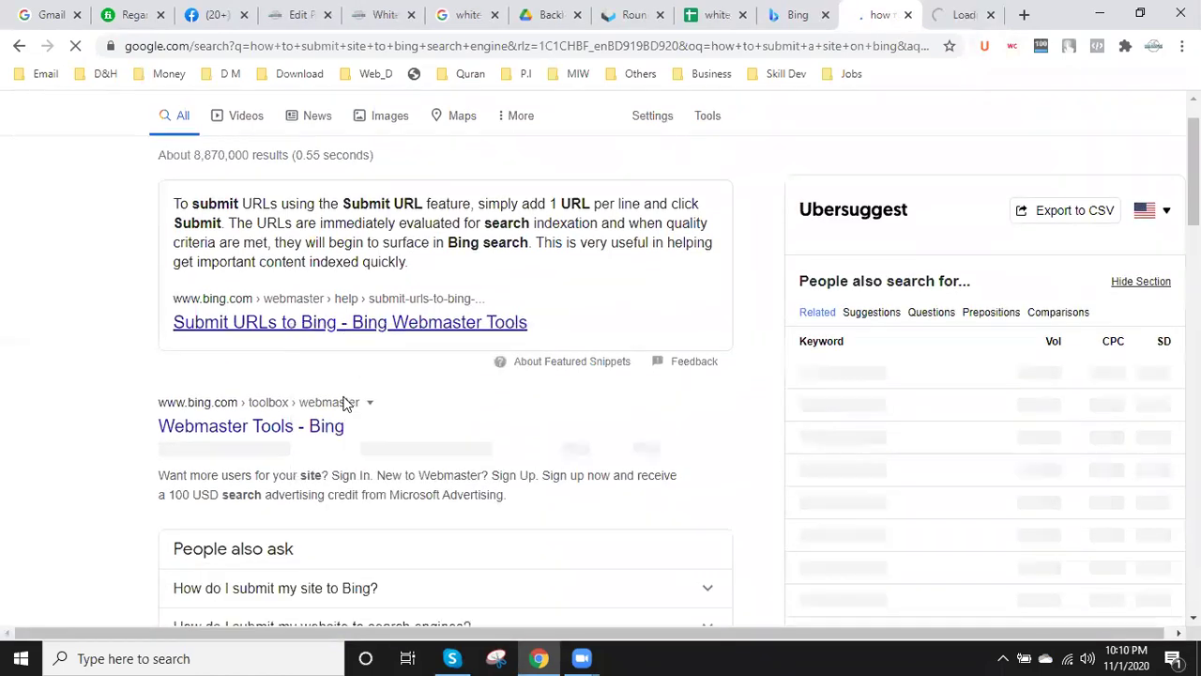
scroll(343, 403, "up", 2)
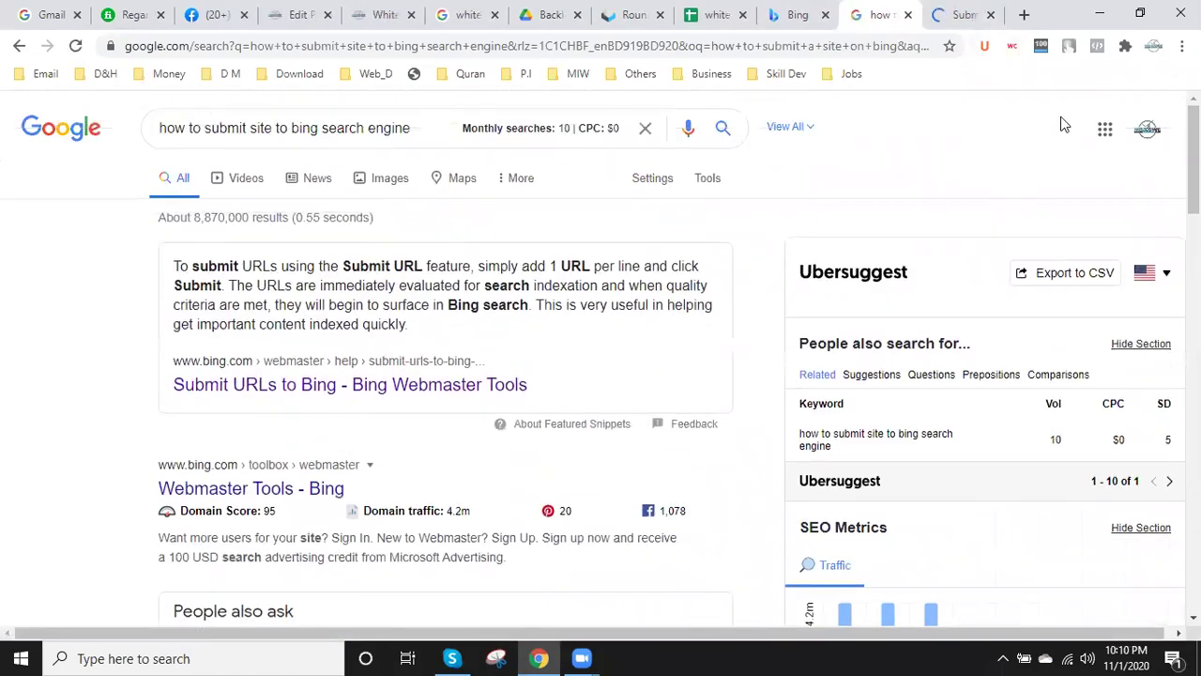
- On the Submit URLs help page, start signing in to Bing Webmaster Tools
left_click(955, 7)
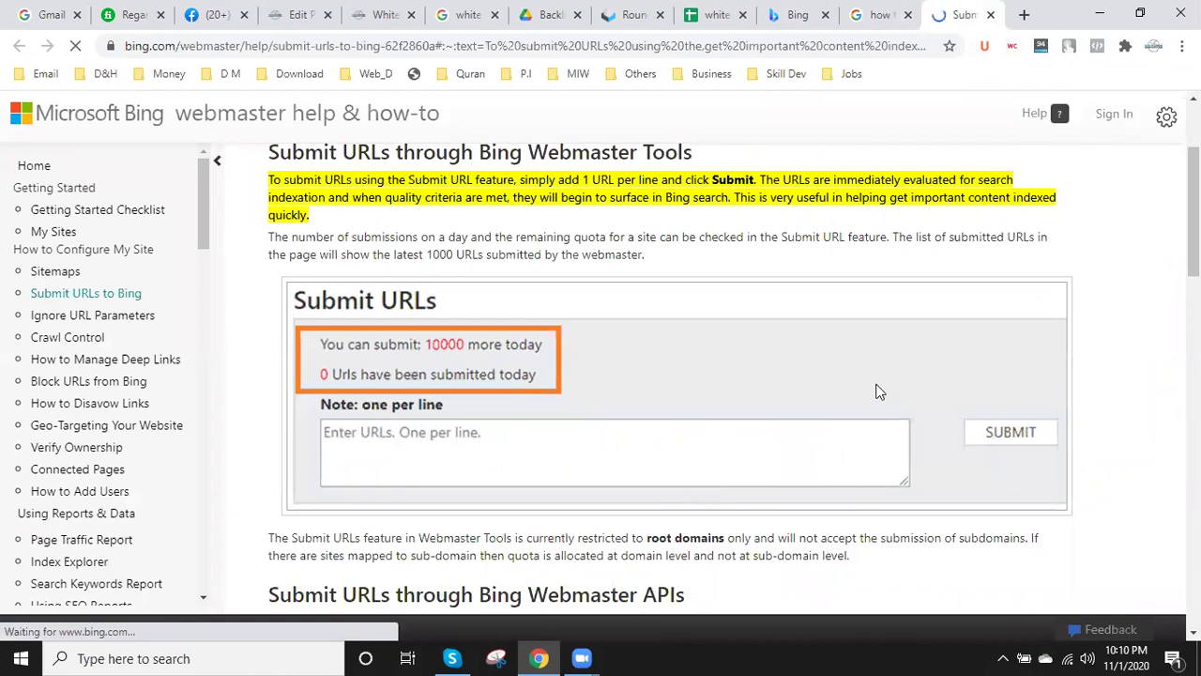
left_click(887, 14)
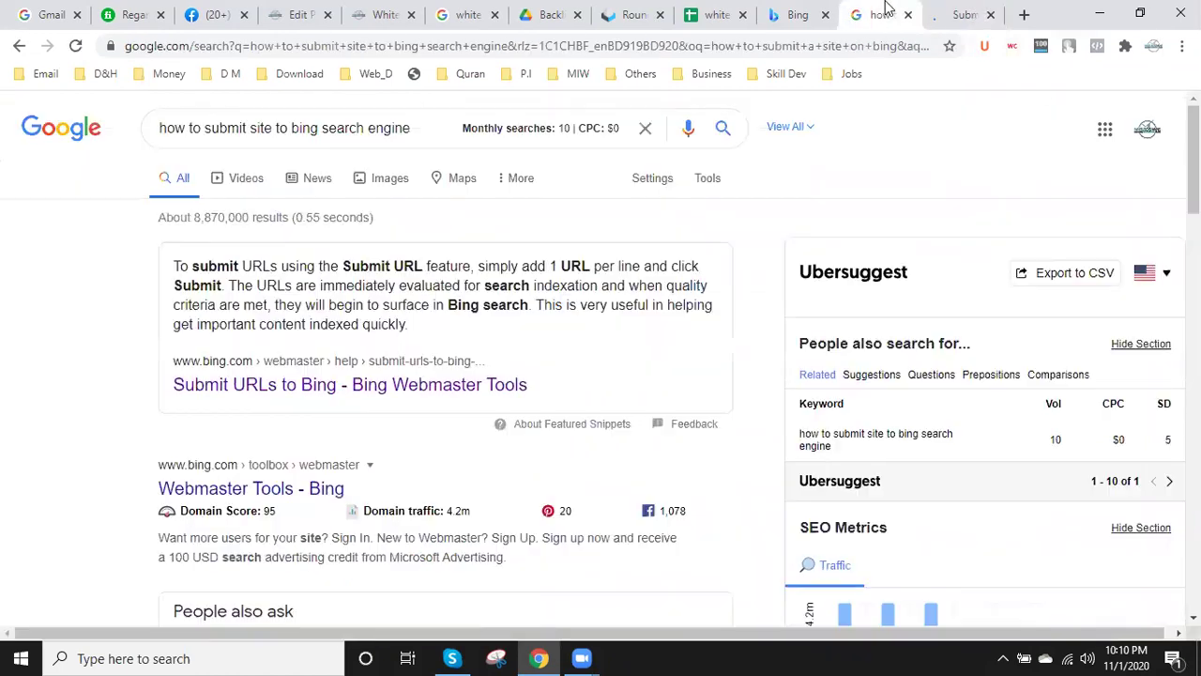
left_click(964, 14)
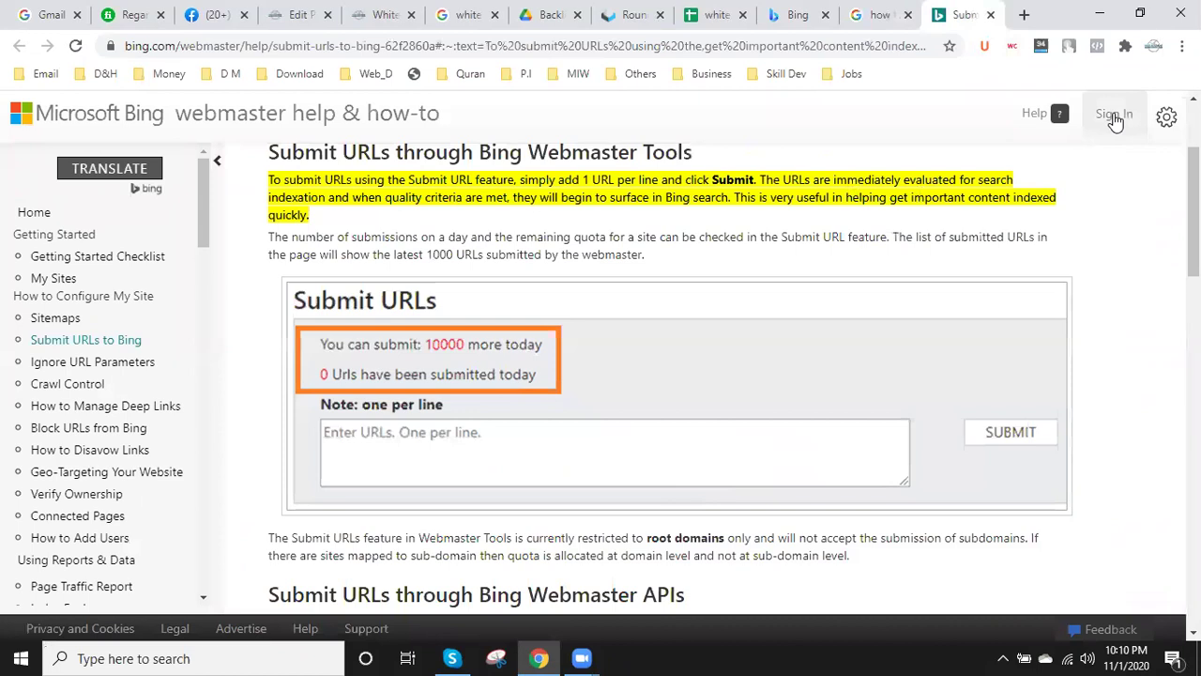
left_click(1117, 116)
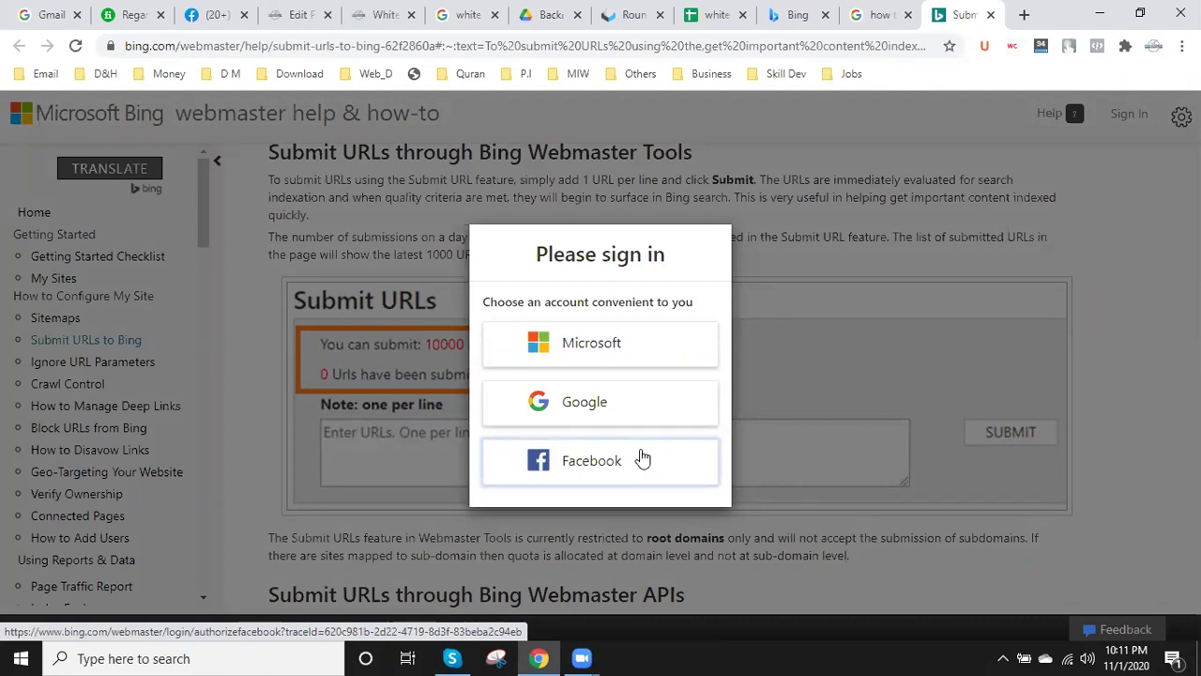
- Choose Google sign-in and pick the site's Google account
left_click(587, 403)
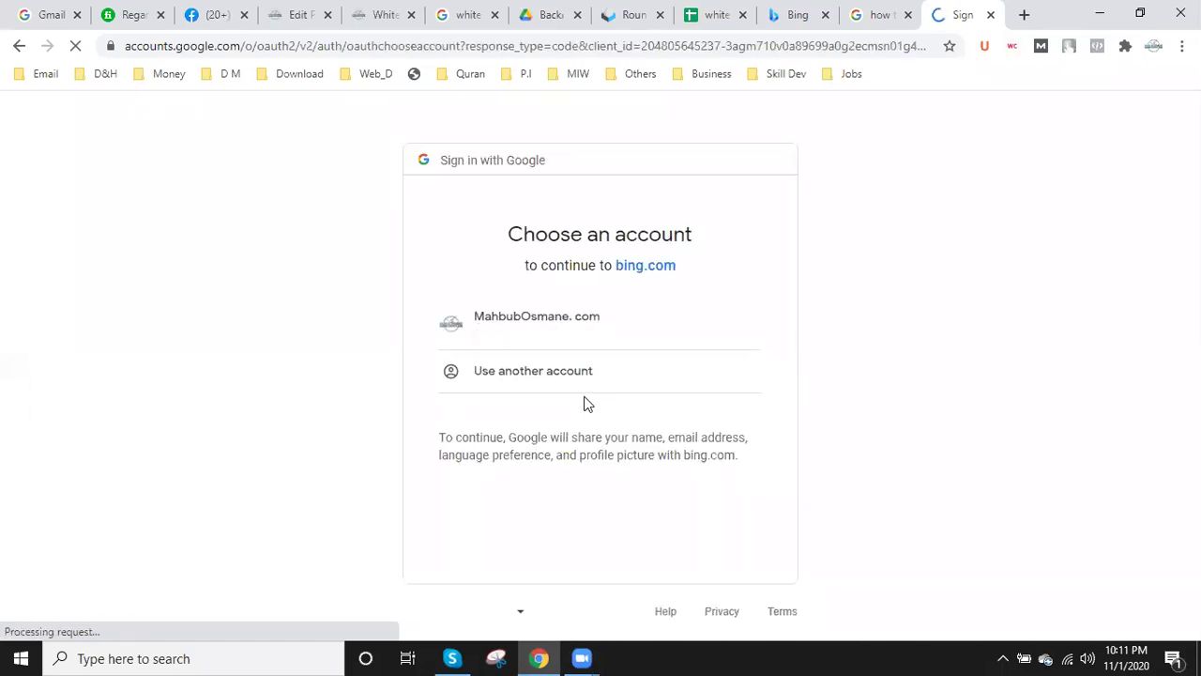
left_click(577, 316)
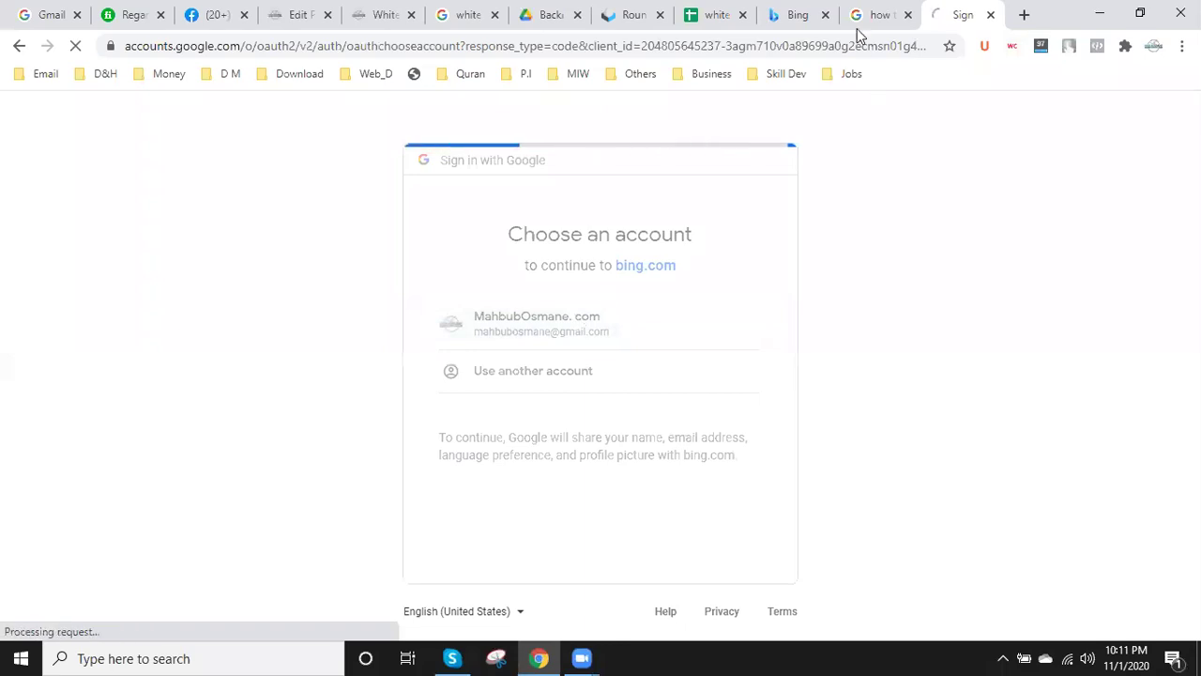
left_click(802, 13)
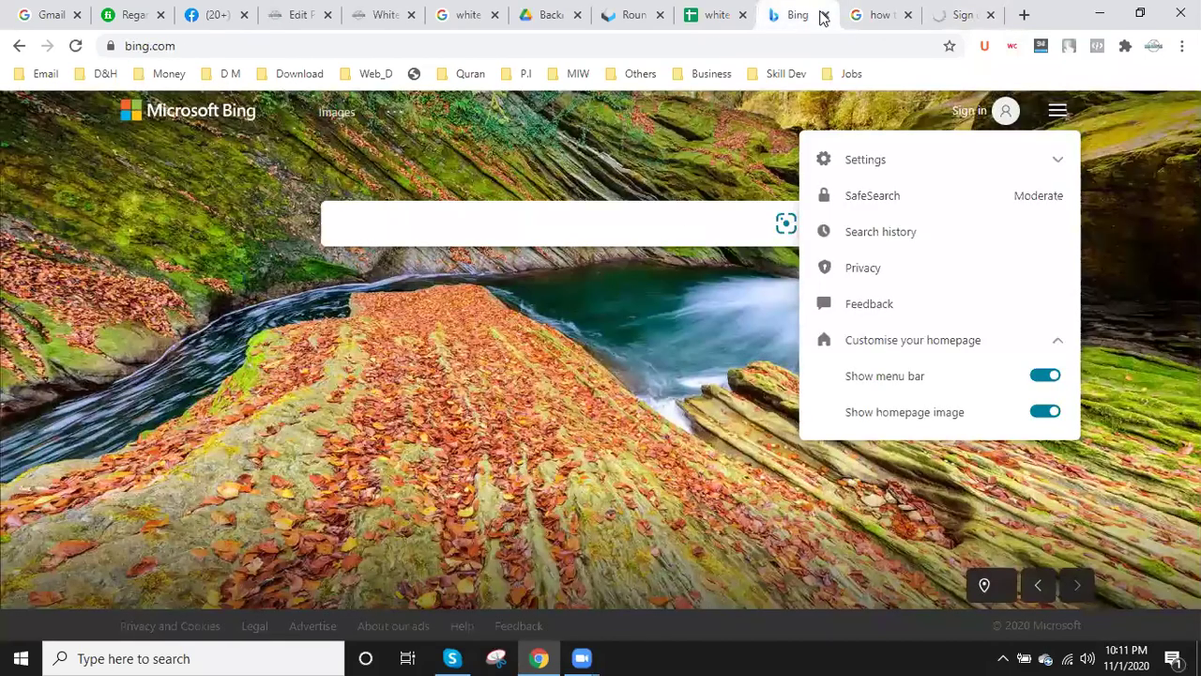
- Copy the white-hat SEO service page address from its tab
left_click(405, 9)
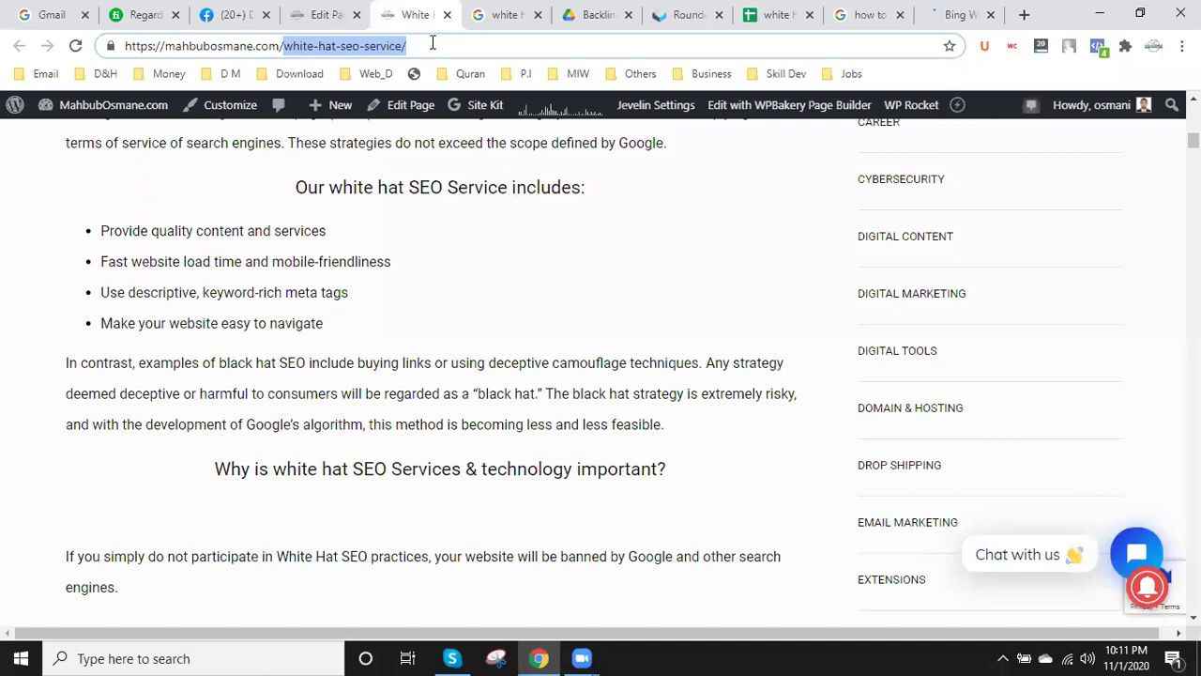
left_click_drag(433, 42, 122, 45)
key("ctrl+c")
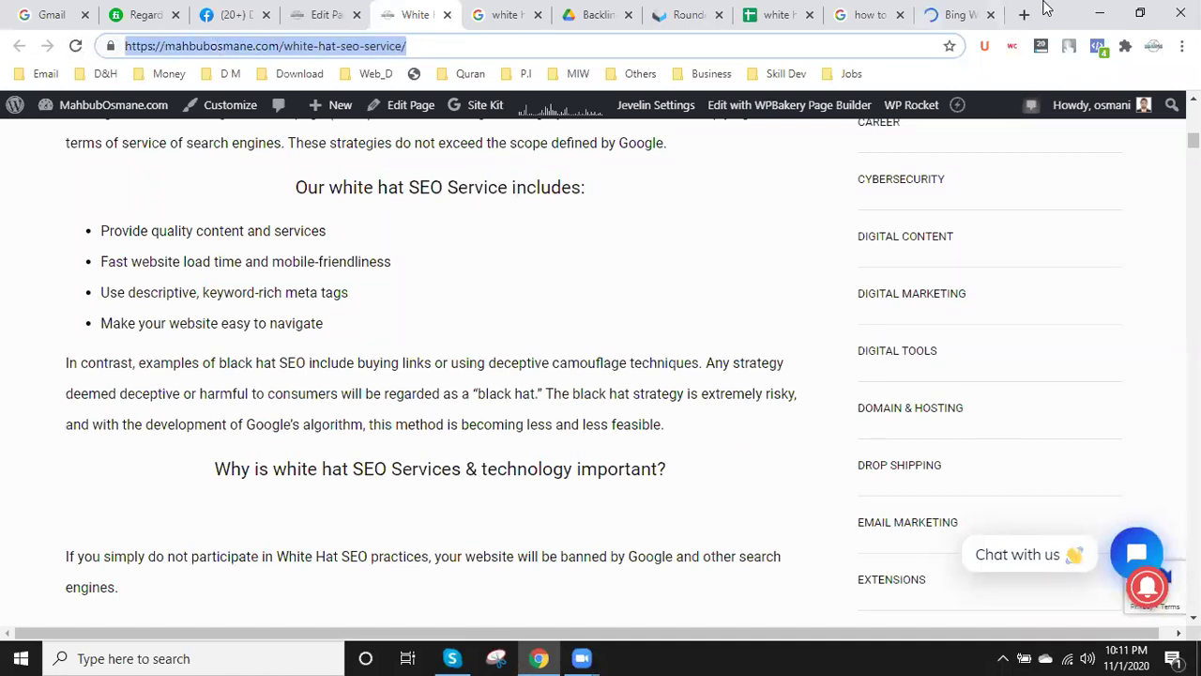
left_click(936, 11)
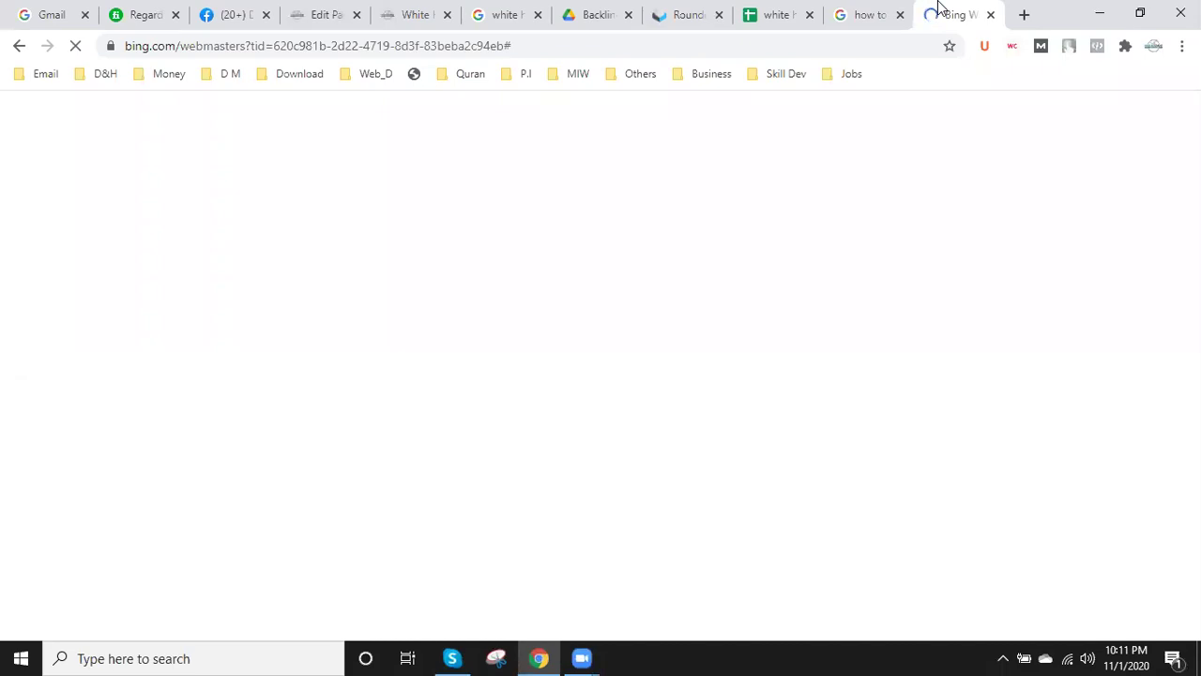
- Retry the expired Google session so the bn.mahbubosmane.com dashboard loads
left_click(853, 10)
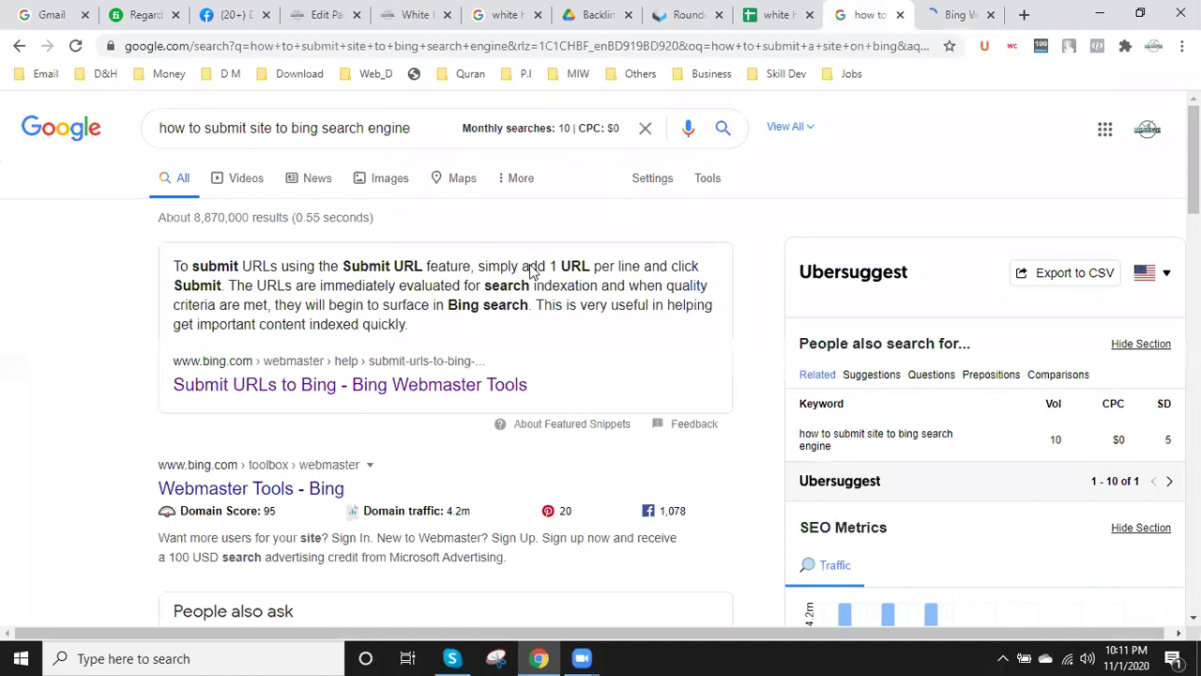
left_click(961, 8)
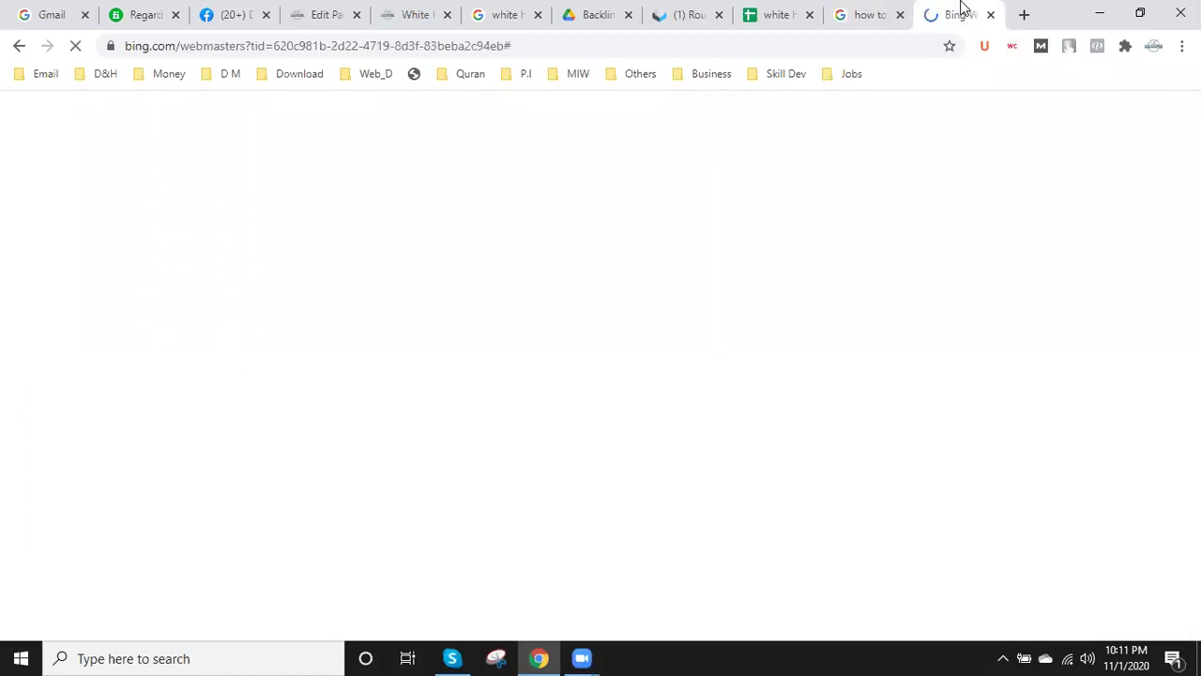
left_click(66, 14)
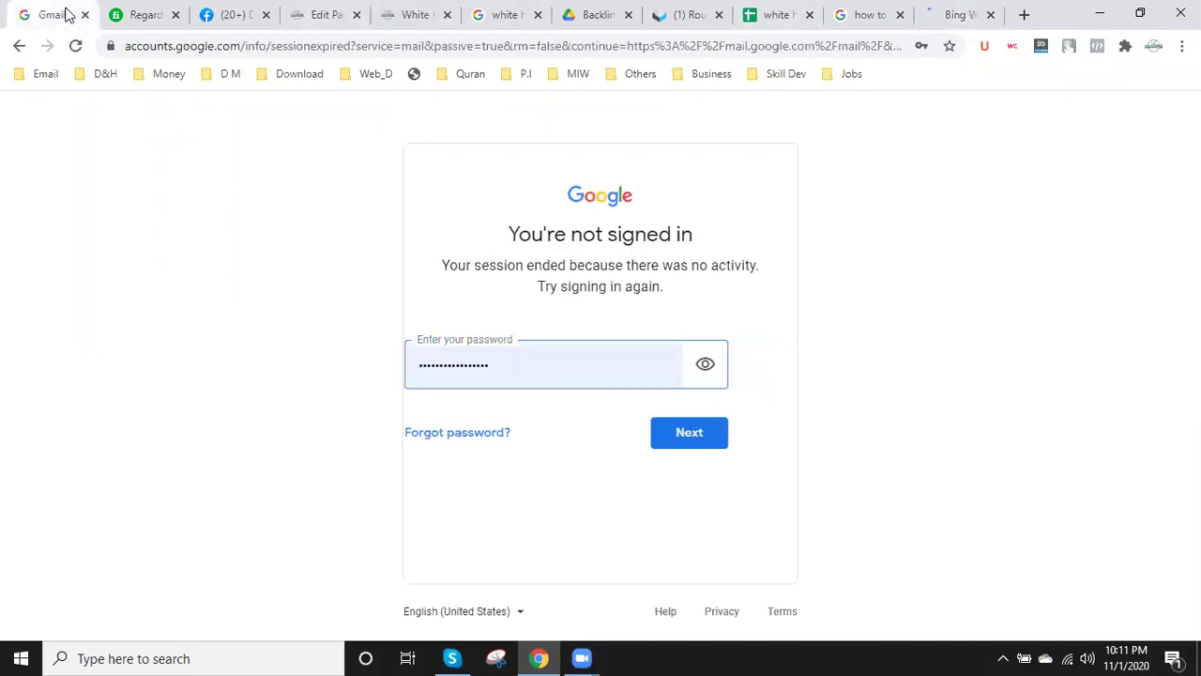
left_click(710, 363)
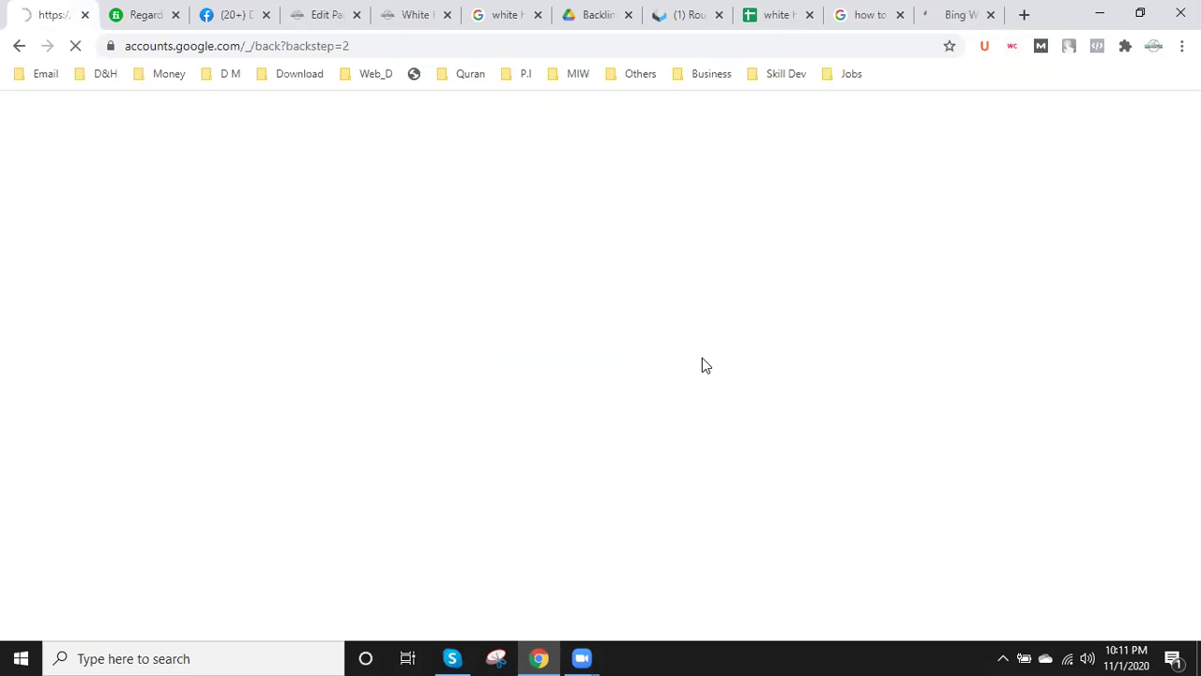
left_click(946, 11)
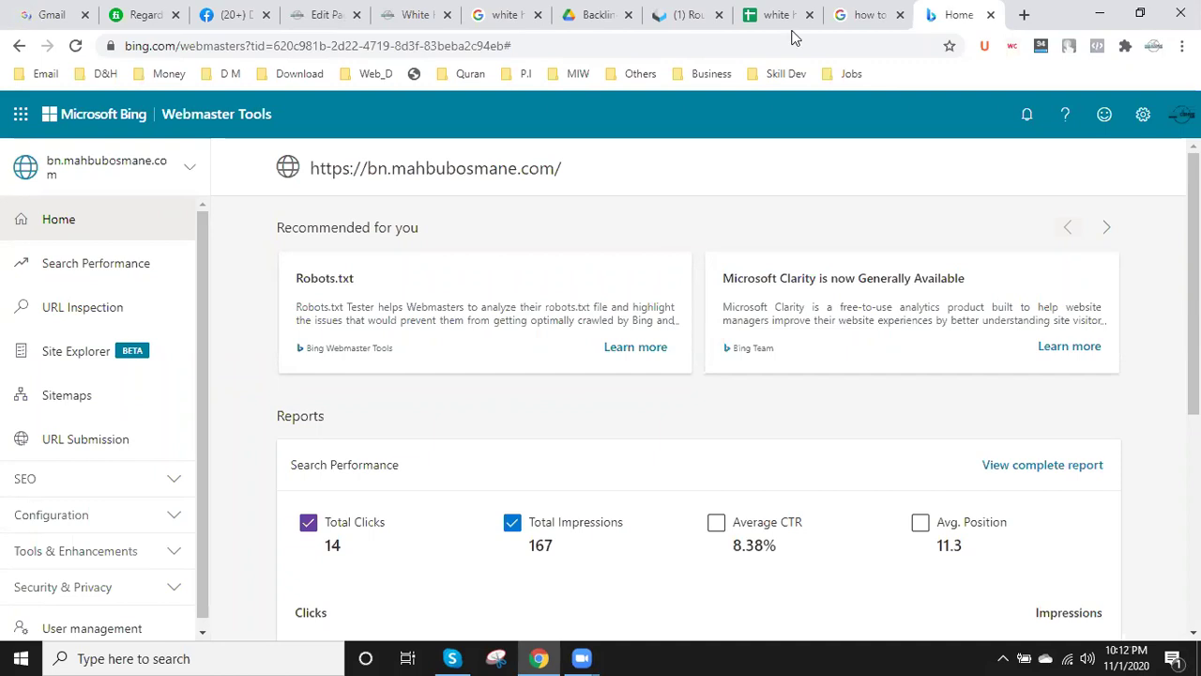
- Paste and submit the white-hat page URL under URL Submission, closing the panel after the domain error
left_click(104, 447)
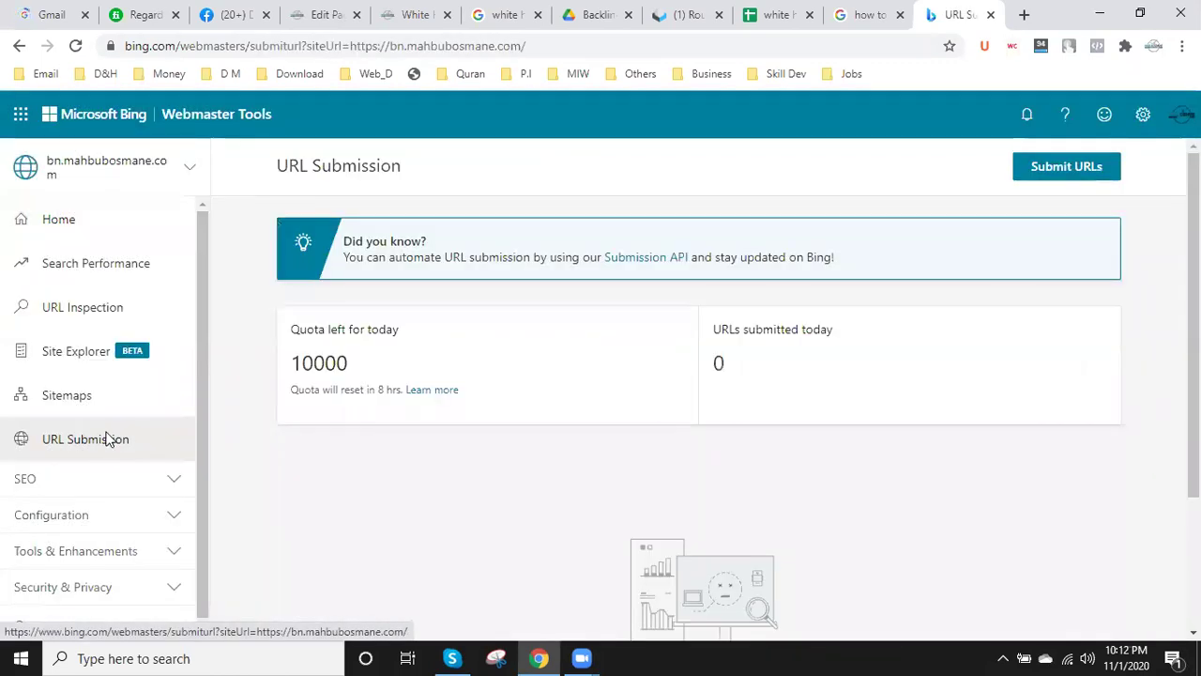
scroll(407, 459, "down", 2)
scroll(410, 456, "up", 2)
left_click(1040, 167)
left_click(769, 298)
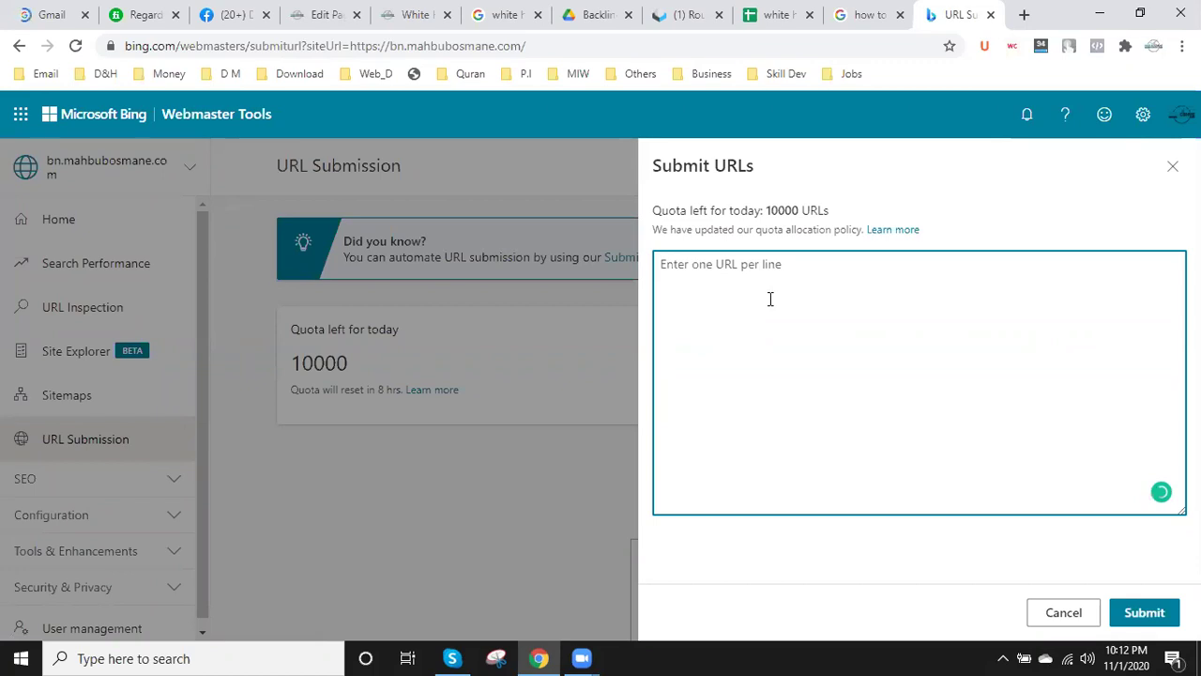
key("ctrl+v")
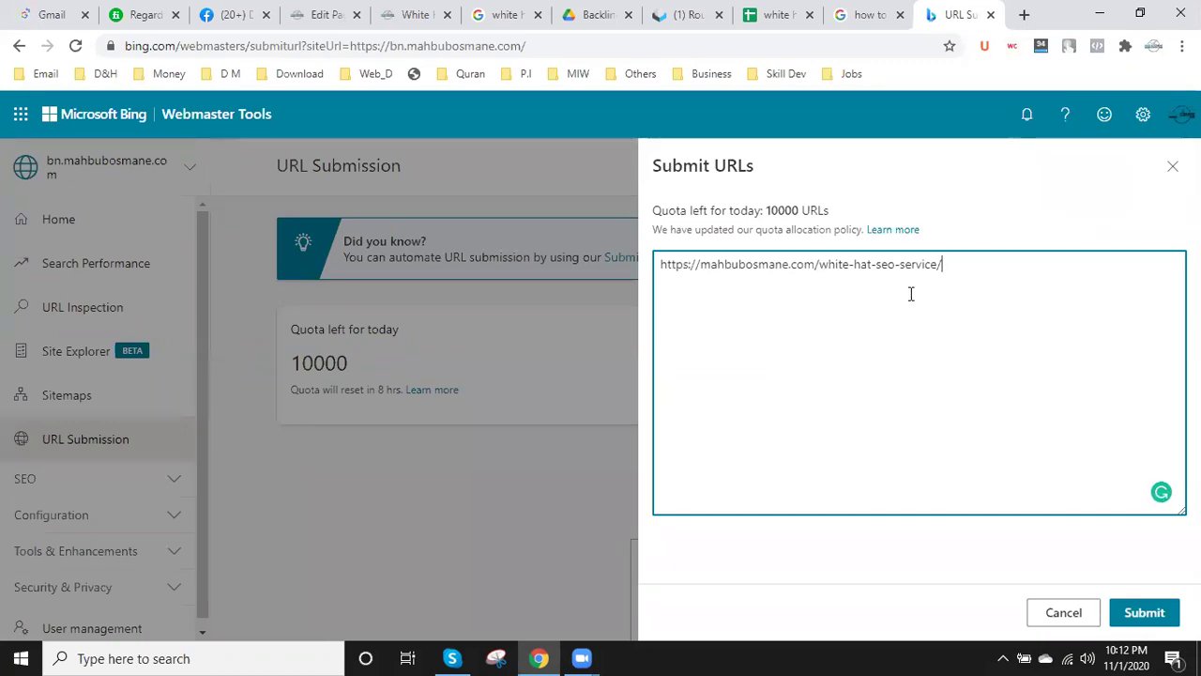
left_click(1144, 612)
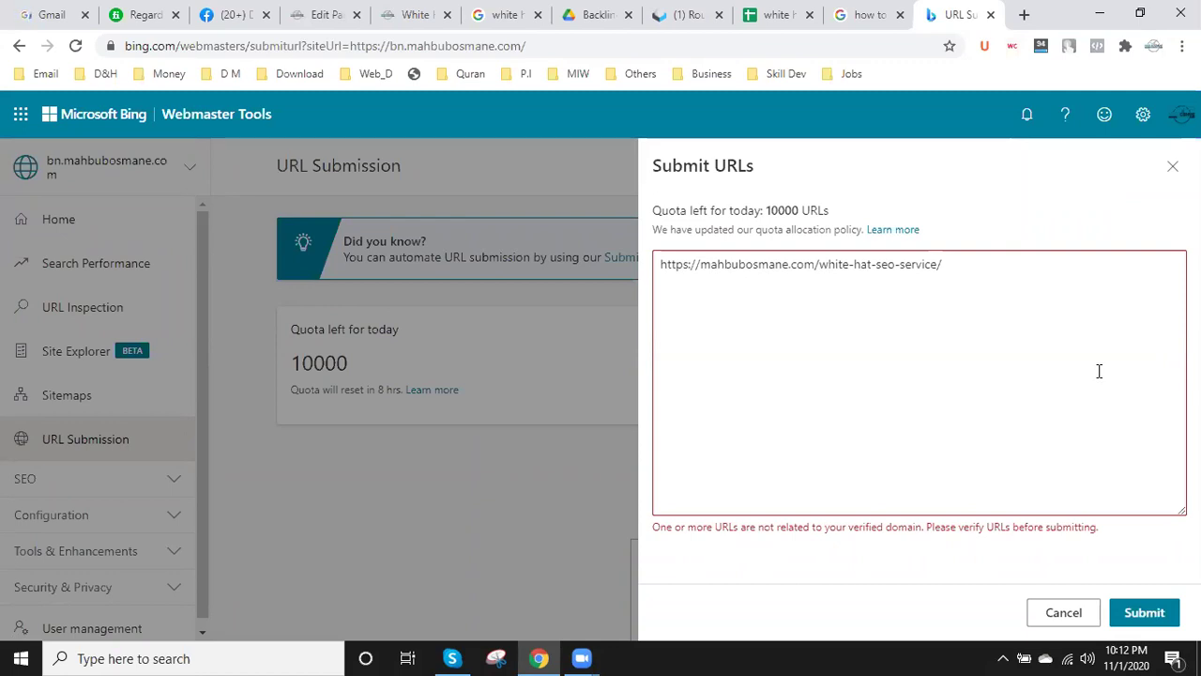
left_click(190, 176)
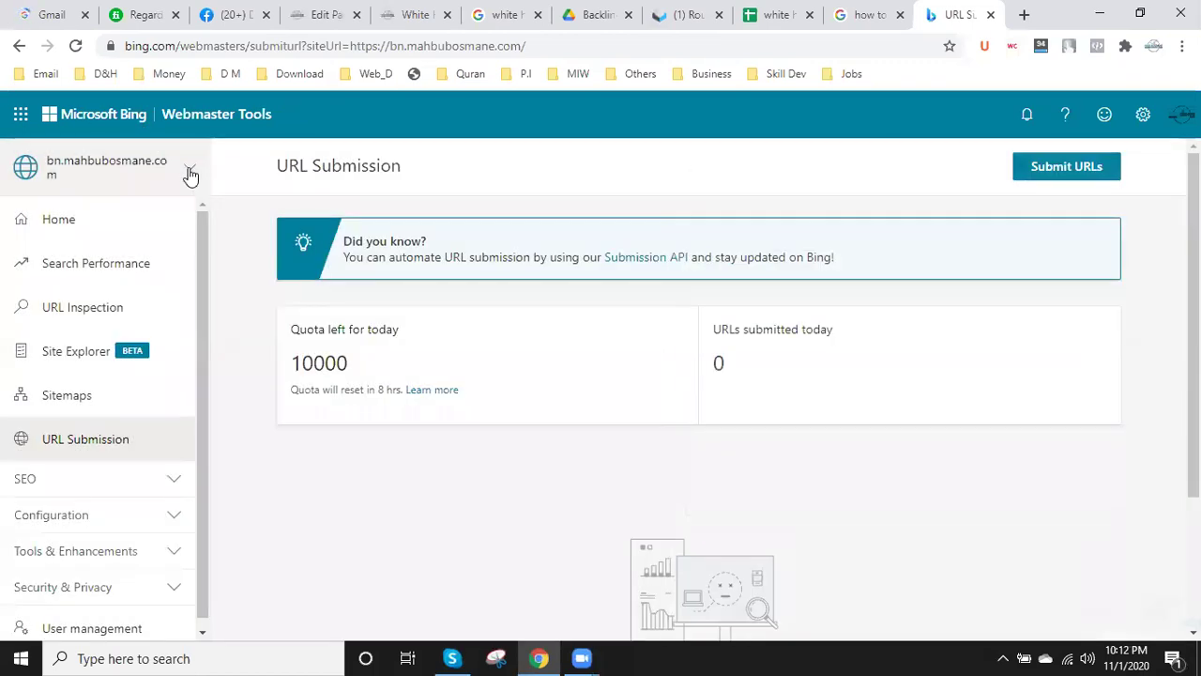
- Switch to the mahbubosmane.com site and submit the pasted white-hat-seo-service URL
left_click(191, 174)
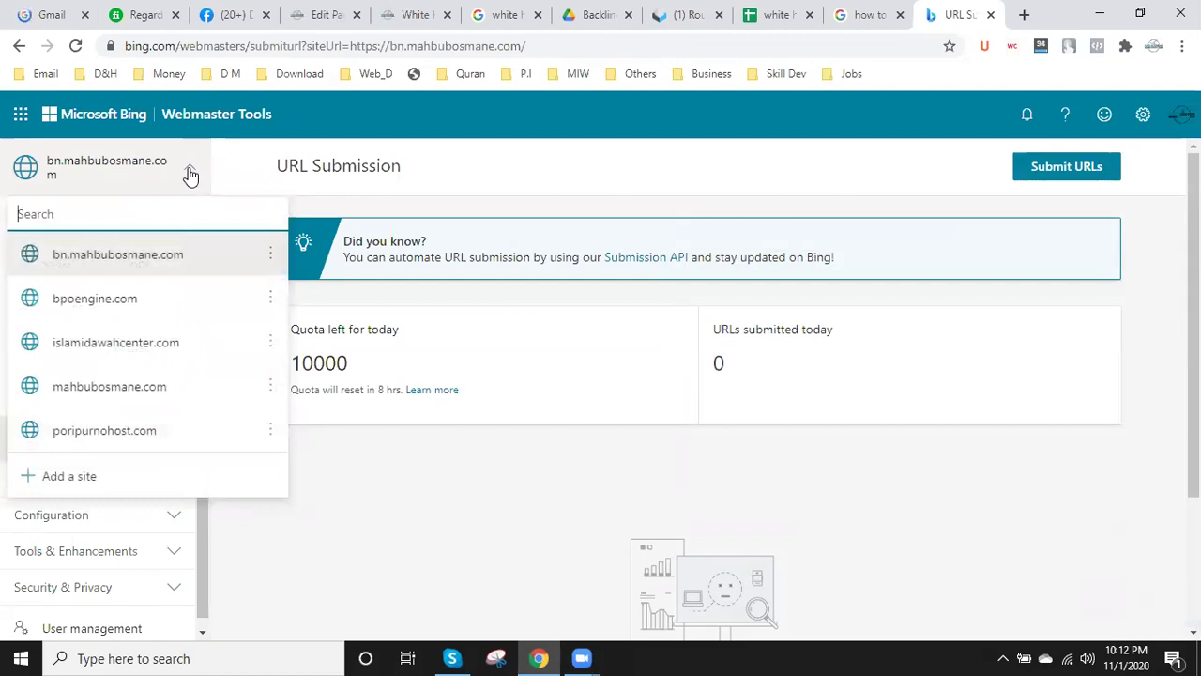
left_click(117, 386)
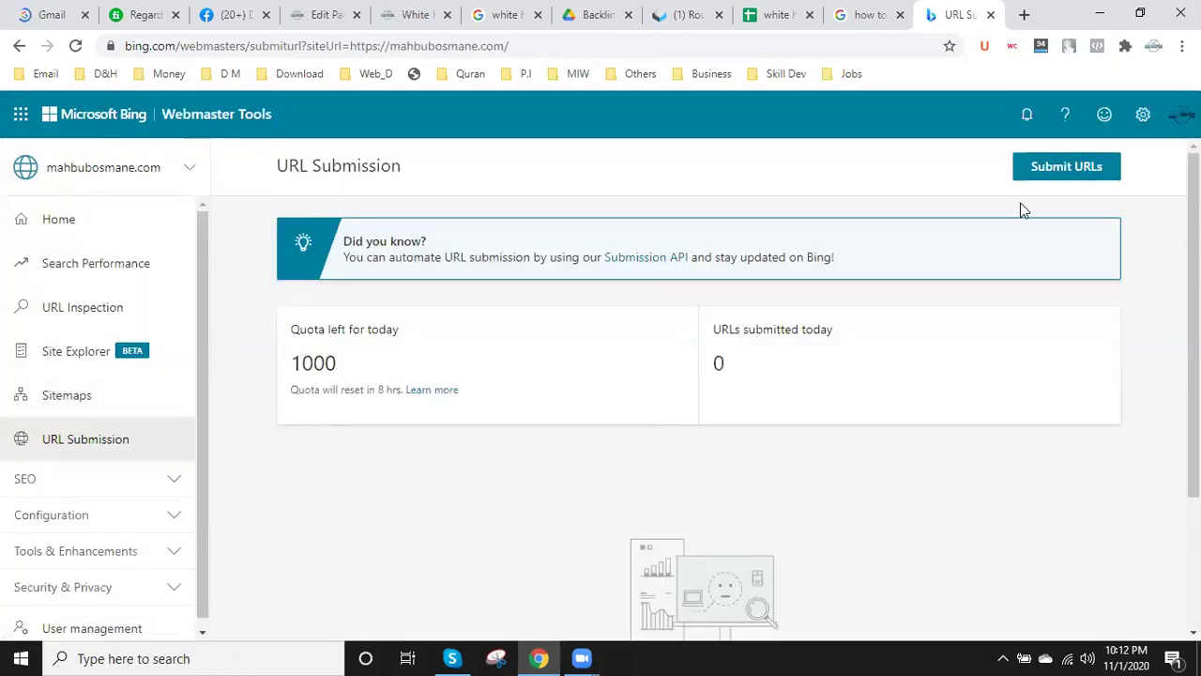
left_click(1084, 169)
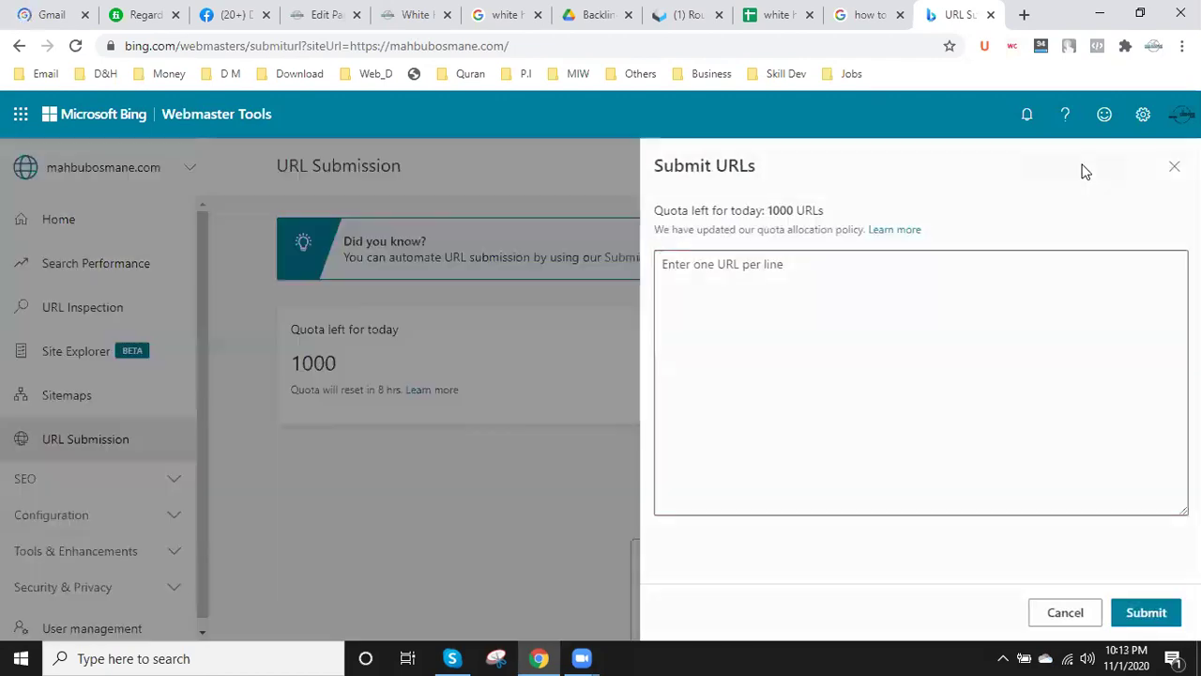
left_click(798, 326)
key("ctrl+v")
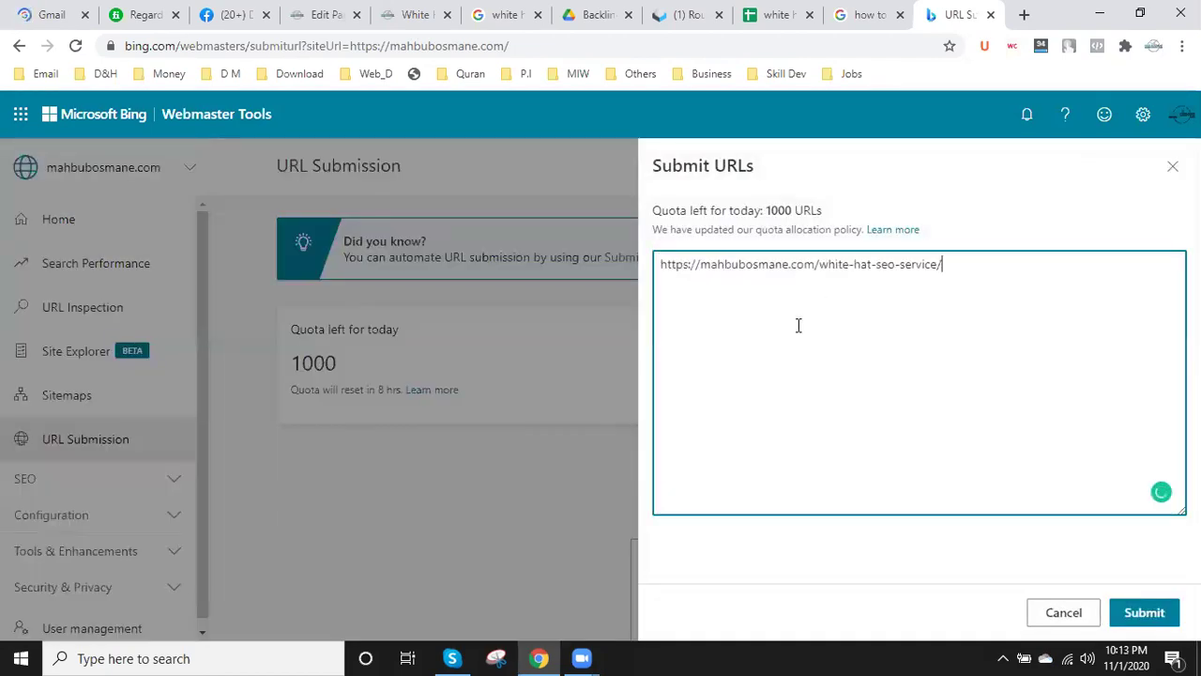
left_click(1155, 613)
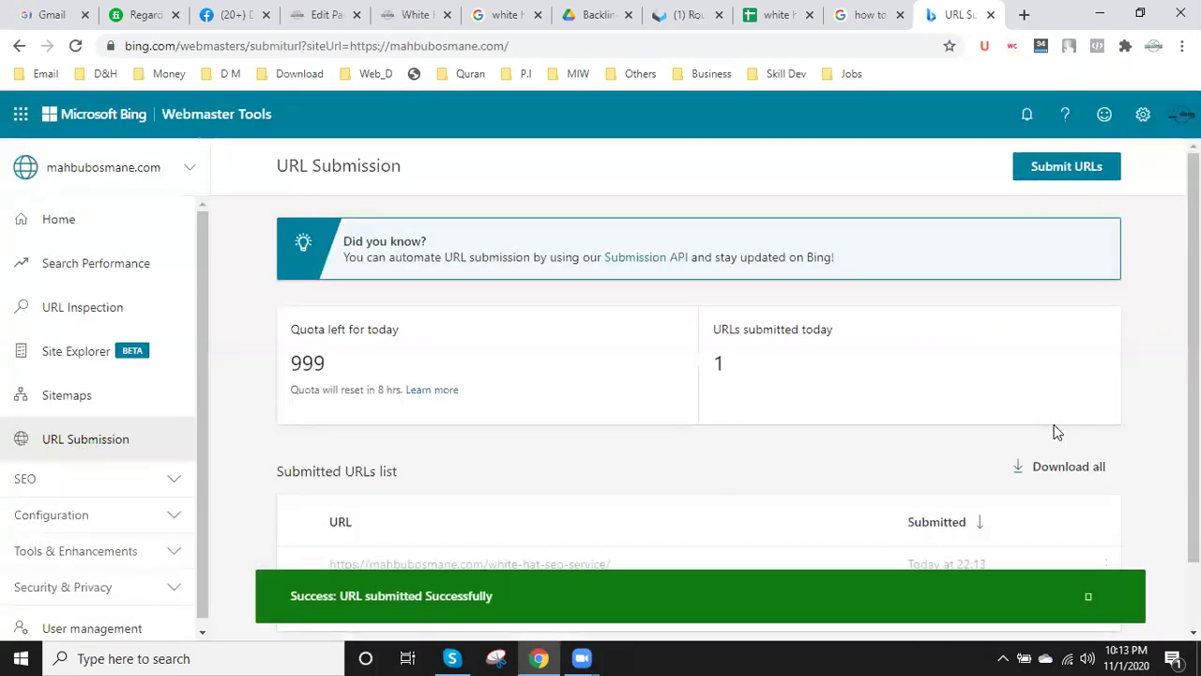
- Copy the URL Submission page address from the address bar
scroll(1032, 436, "down", 1)
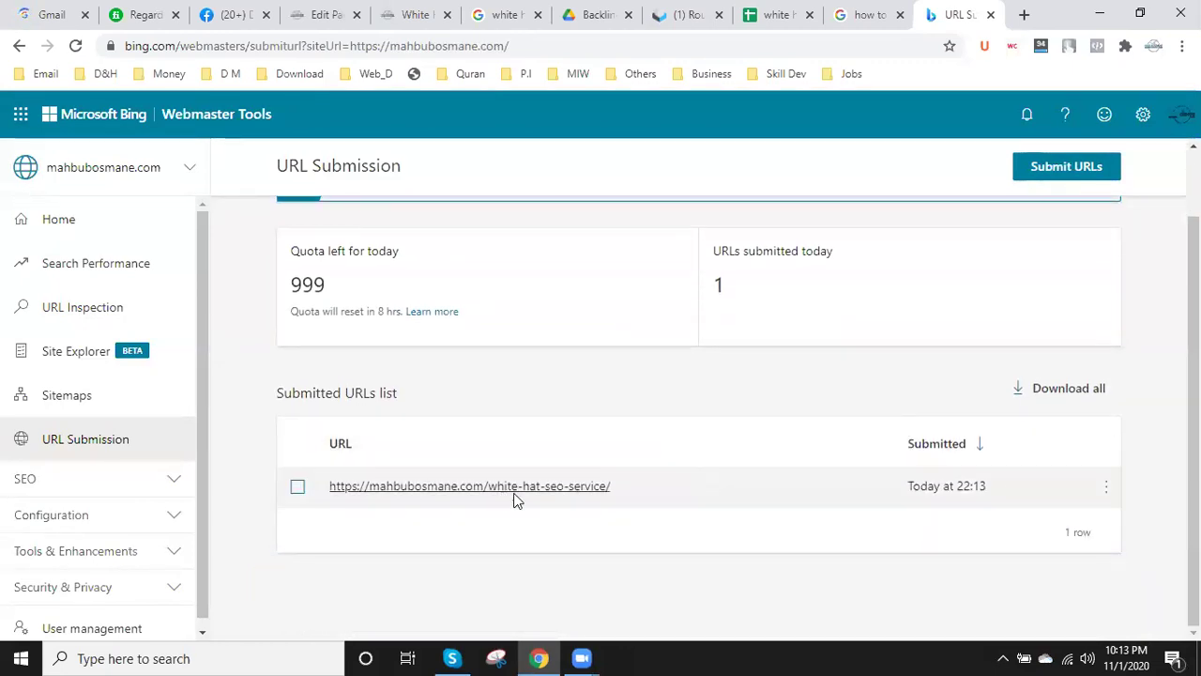
mouse_move(596, 484)
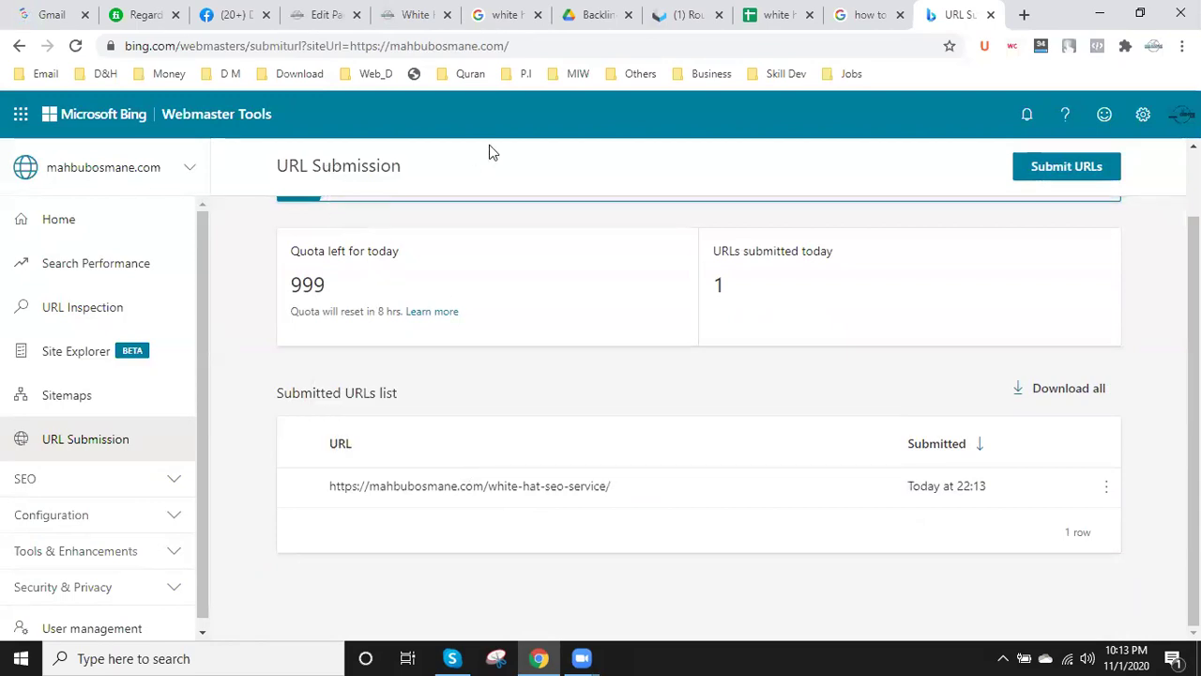
left_click(267, 49)
key("ctrl+c")
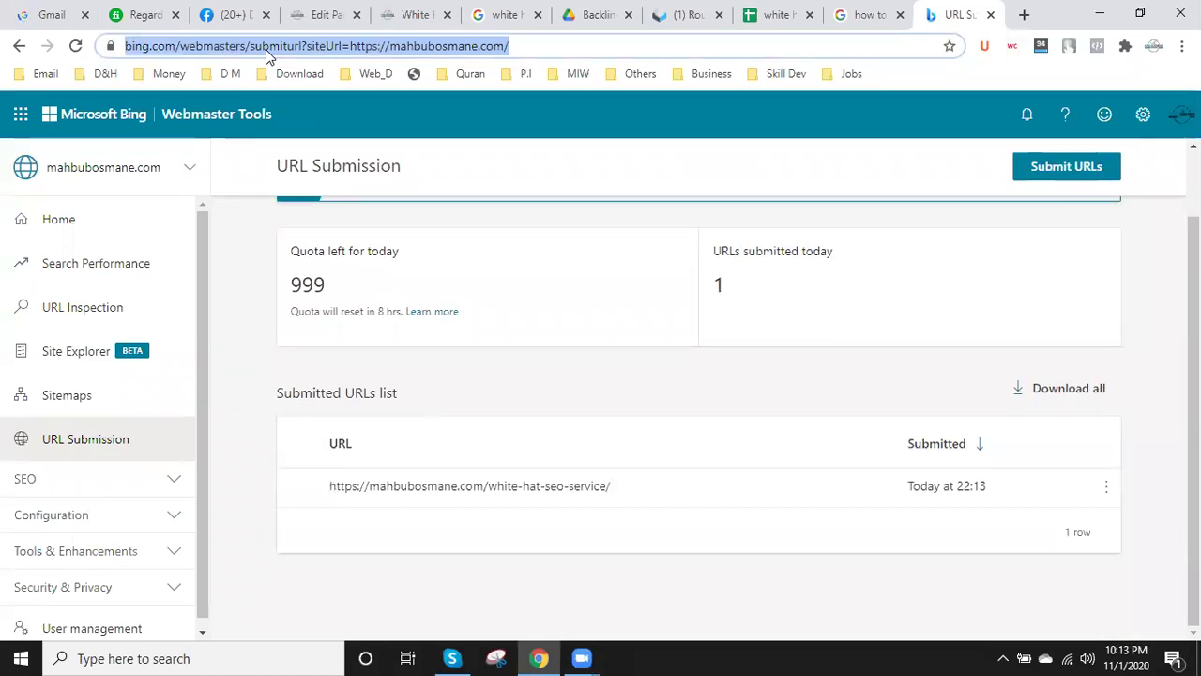
- Paste the Bing URL Submission link into cell E4, the Bing row's Confirmation Link
left_click_drag(769, 3, 844, 4)
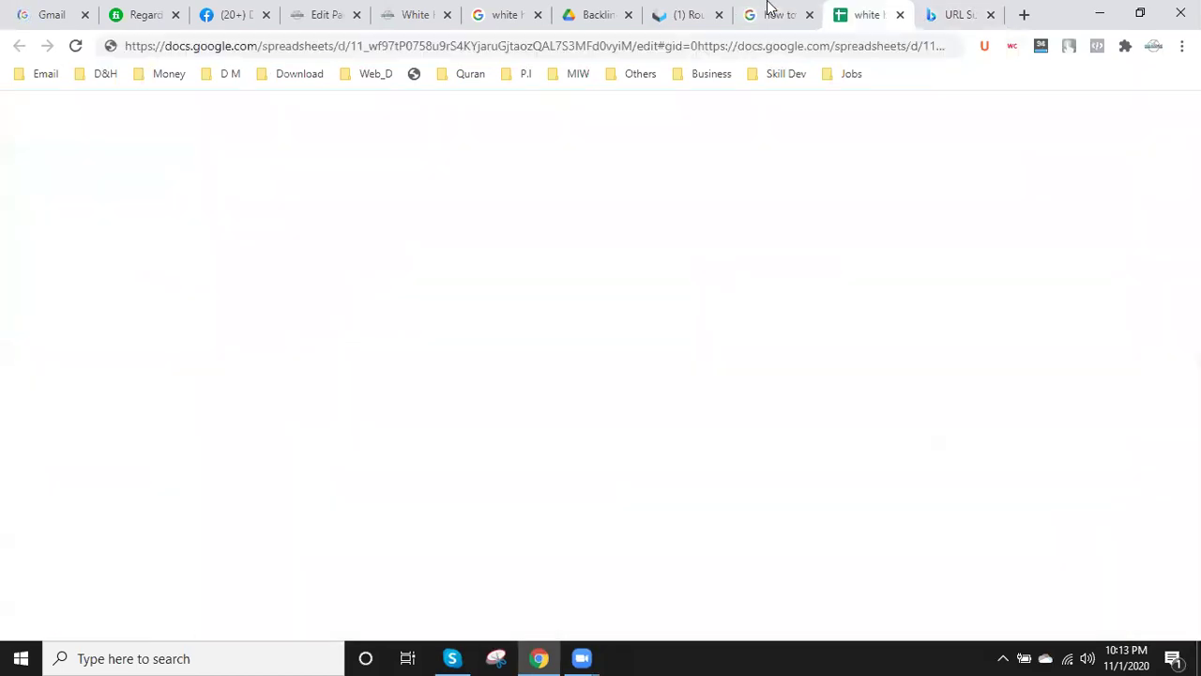
left_click(769, 3)
left_click(866, 12)
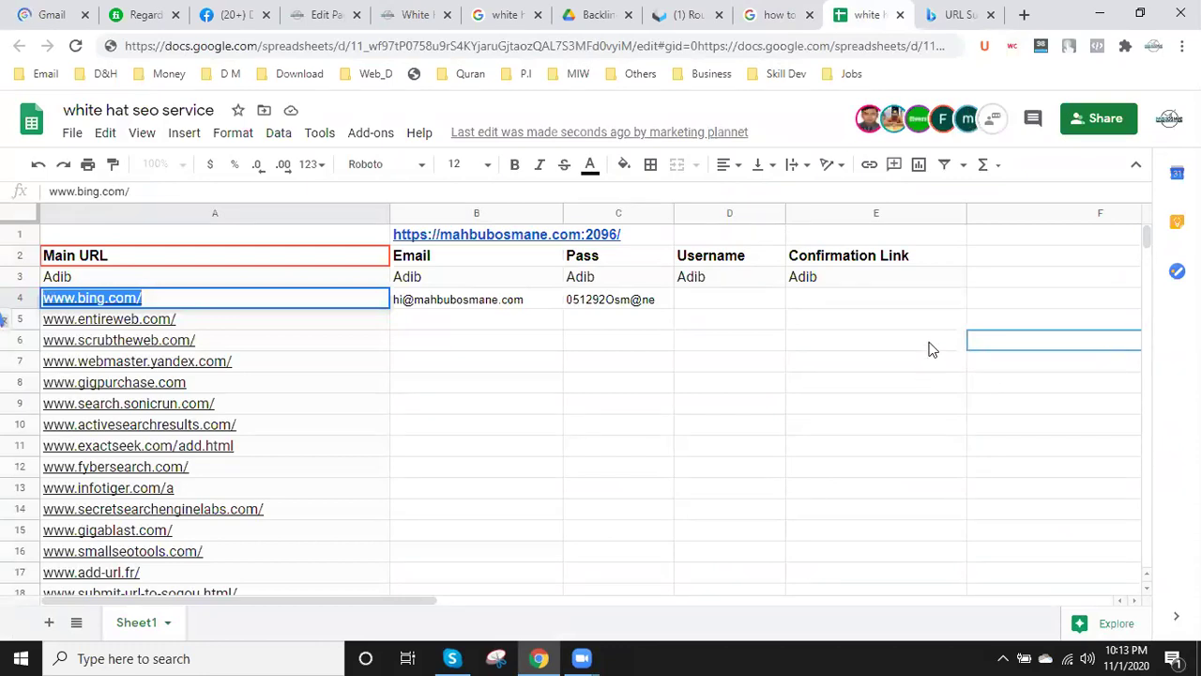
left_click(825, 300)
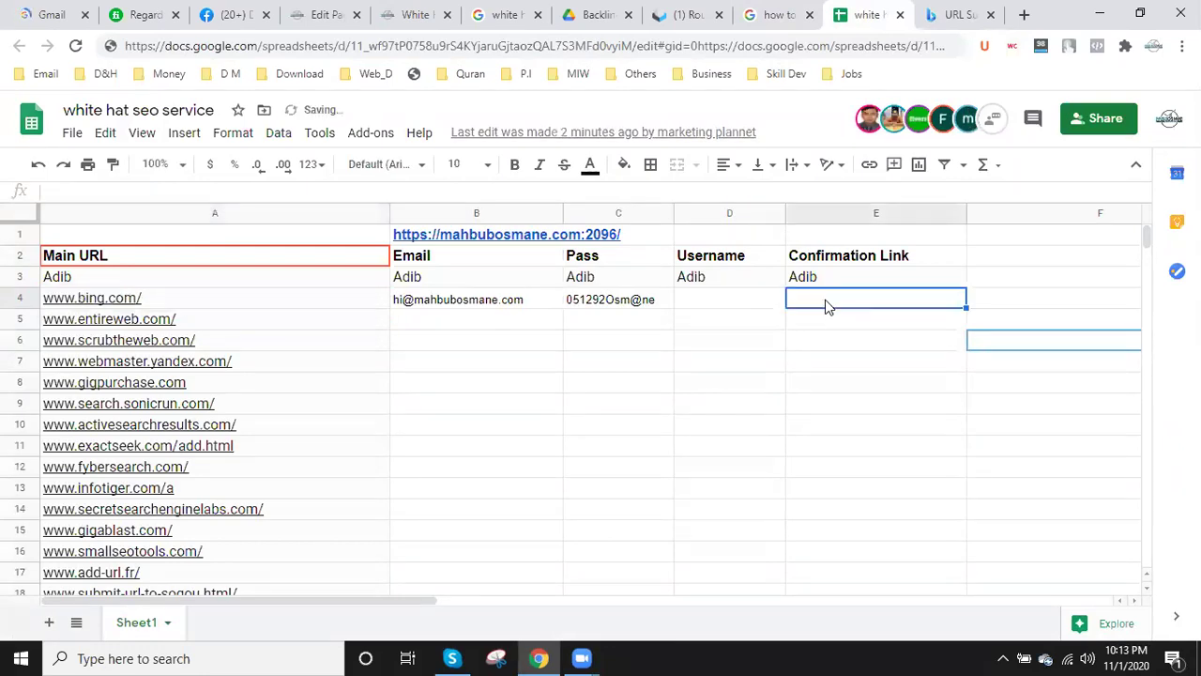
key("ctrl+v")
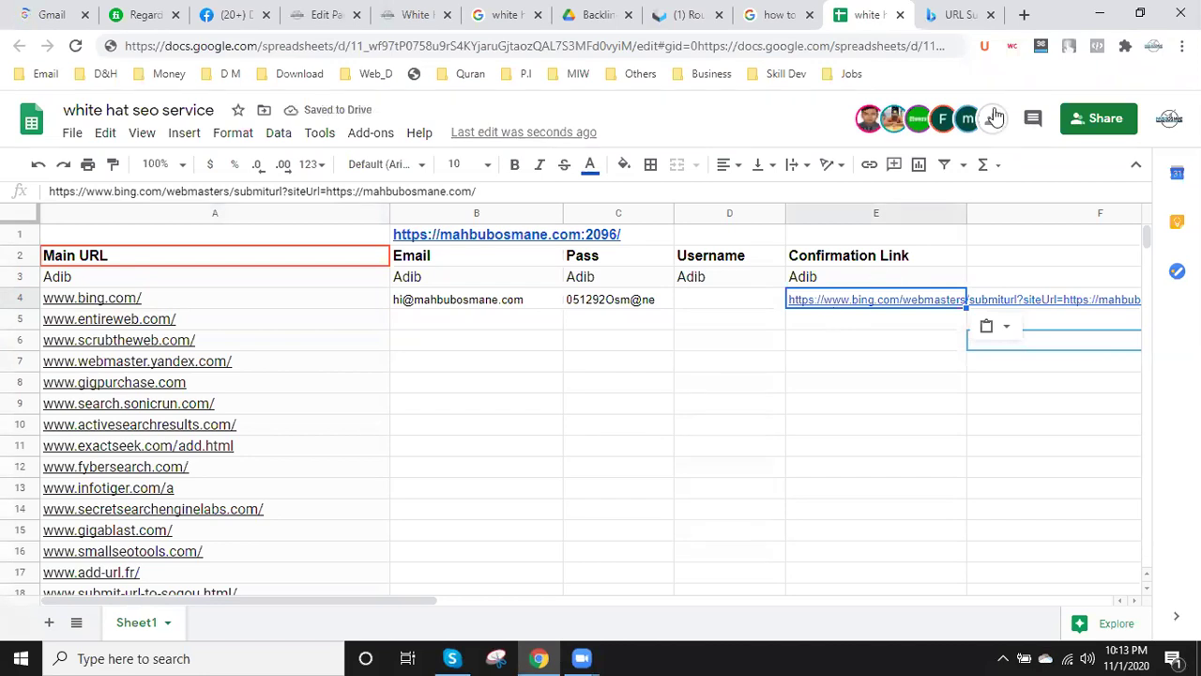
left_click(962, 15)
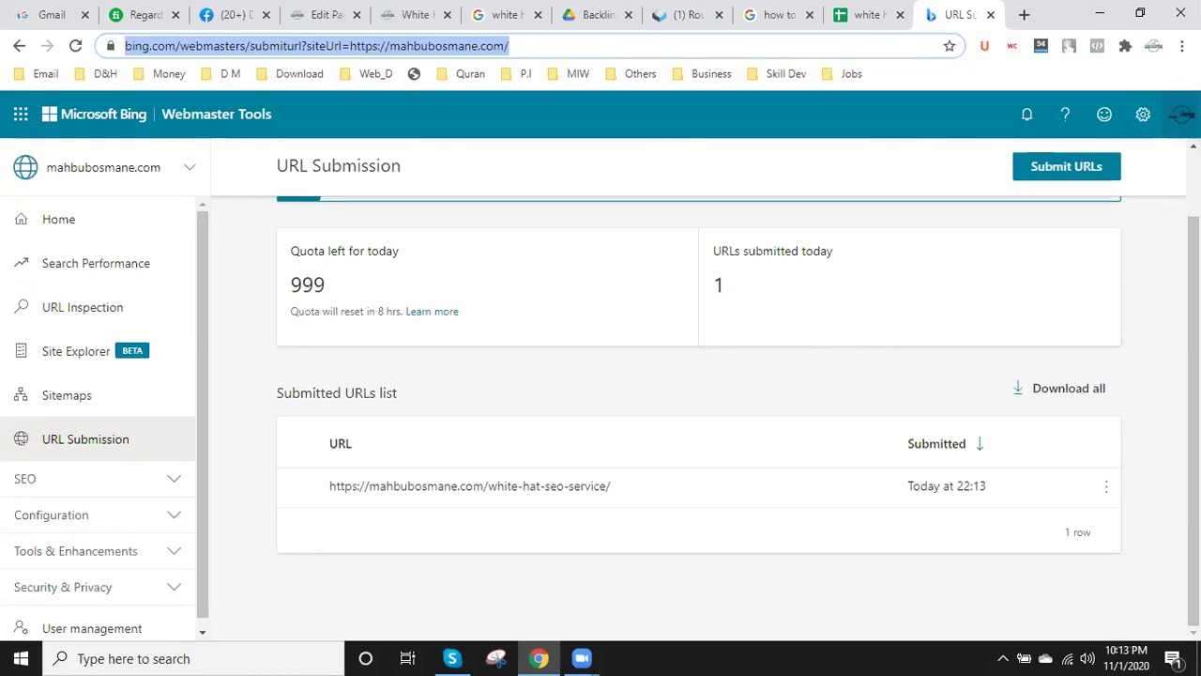
- Add a blank tab beside the URL Submission tab and go back to the 'white hat seo service' sheet
left_click(1024, 15)
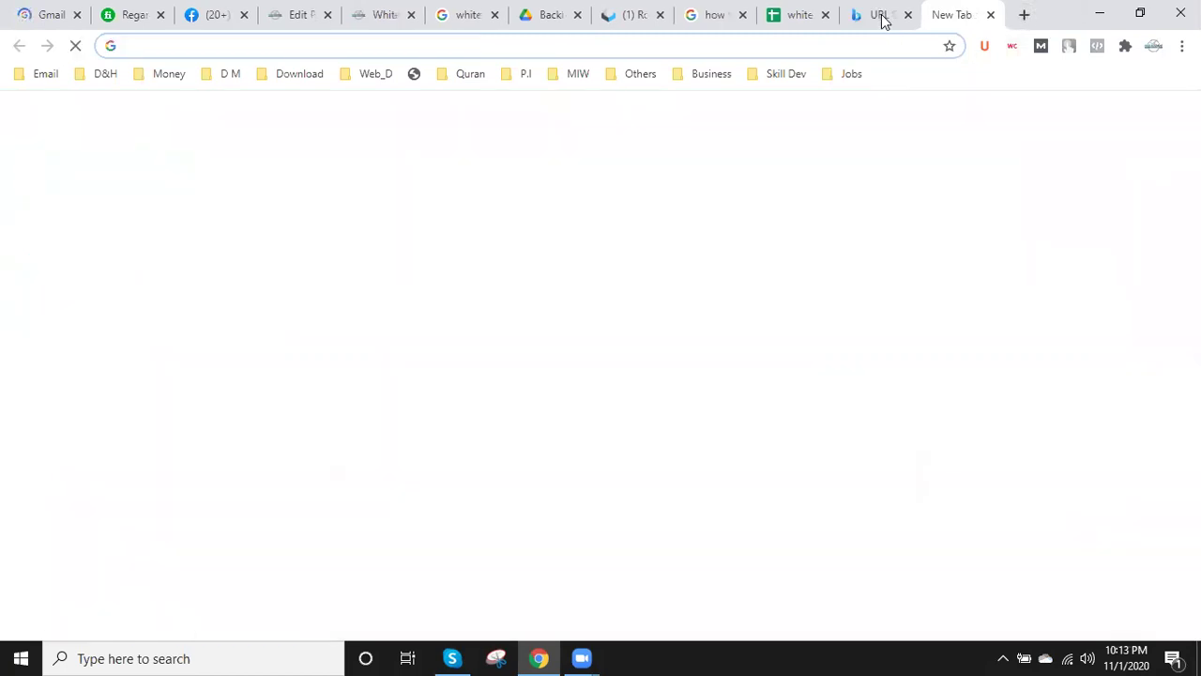
left_click(882, 20)
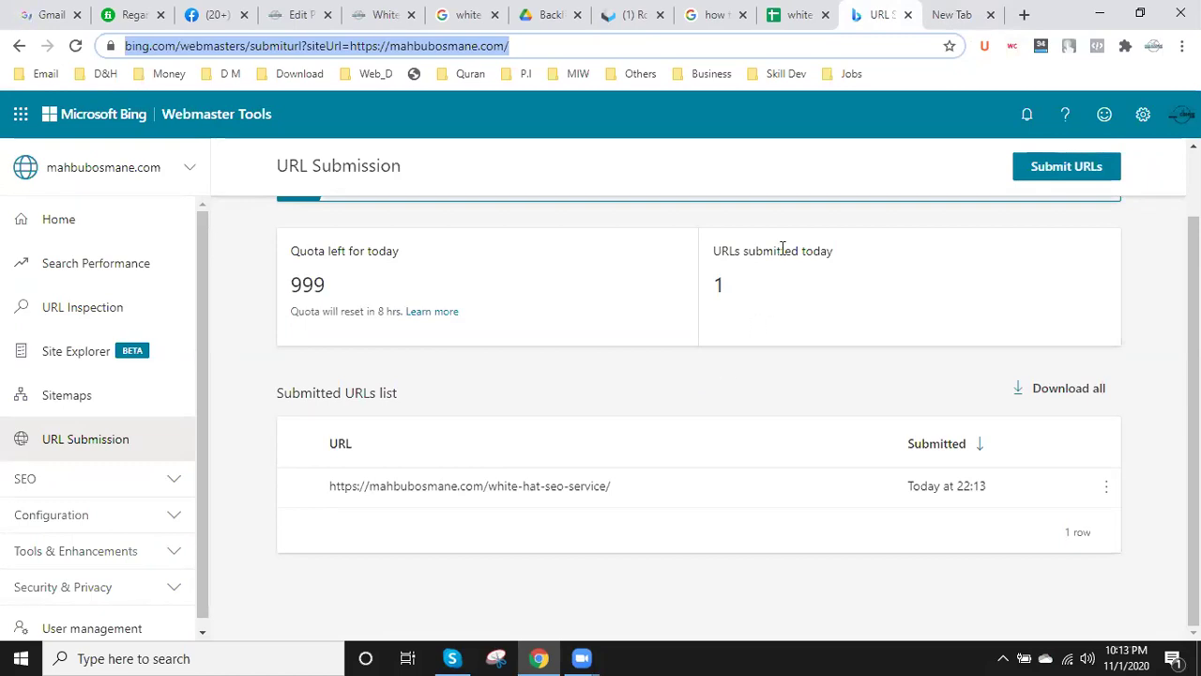
left_click(793, 11)
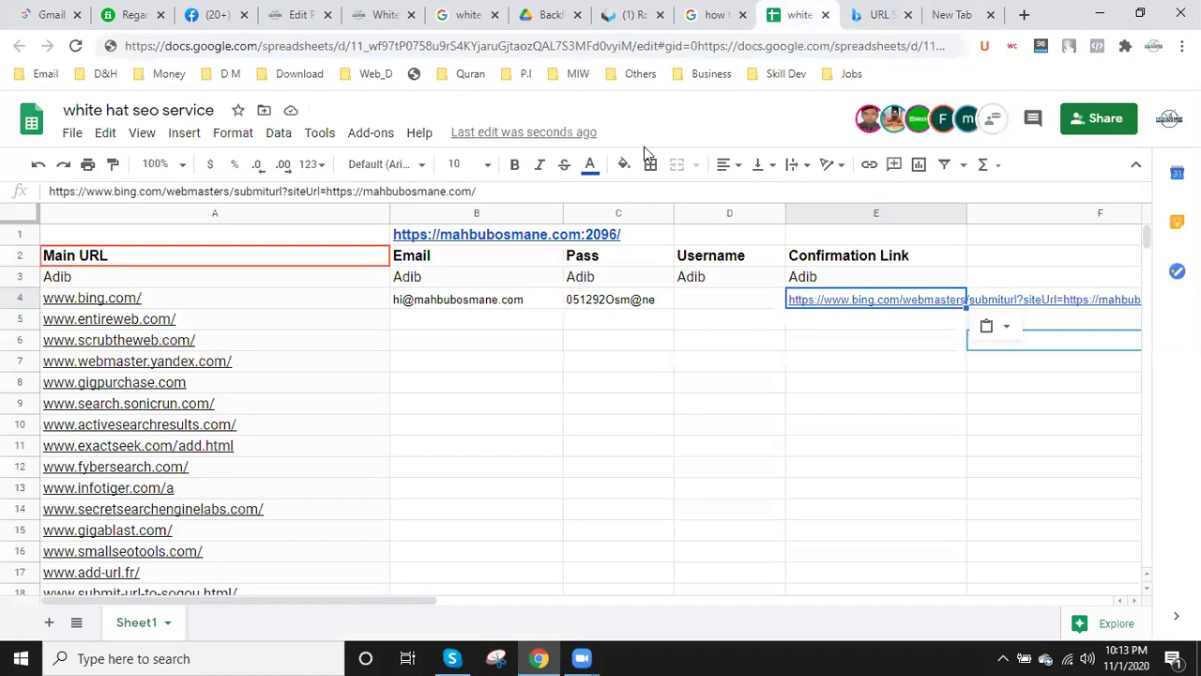
left_click(188, 322)
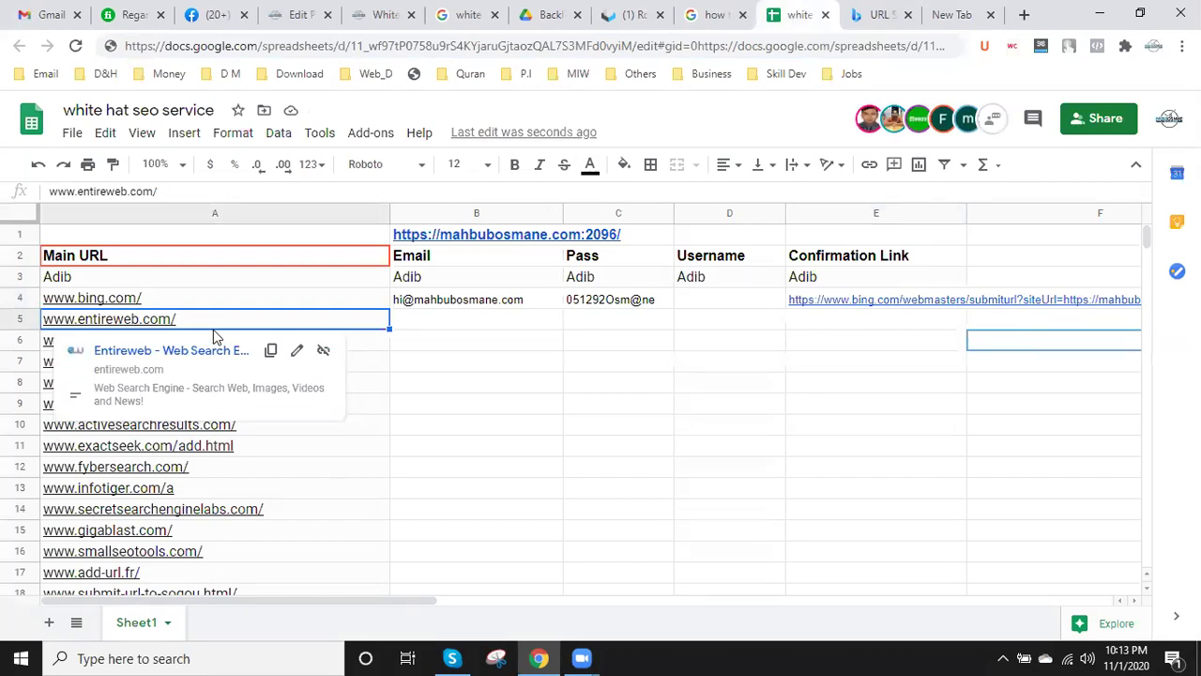
left_click(200, 354)
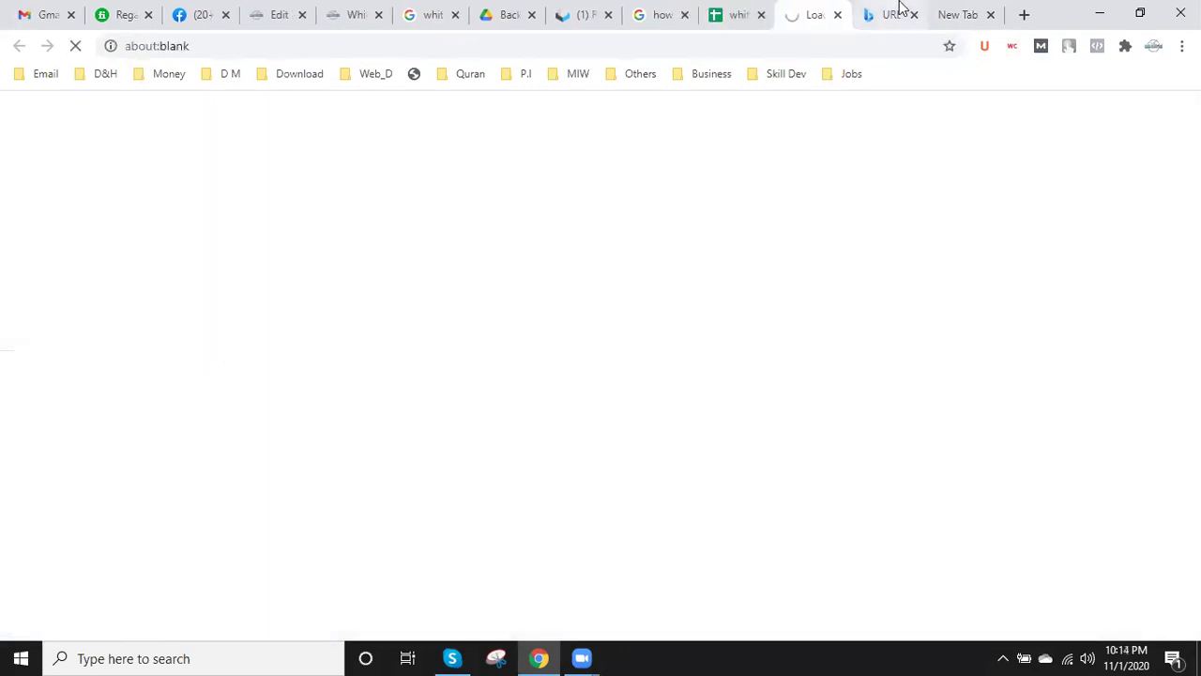
left_click(901, 10)
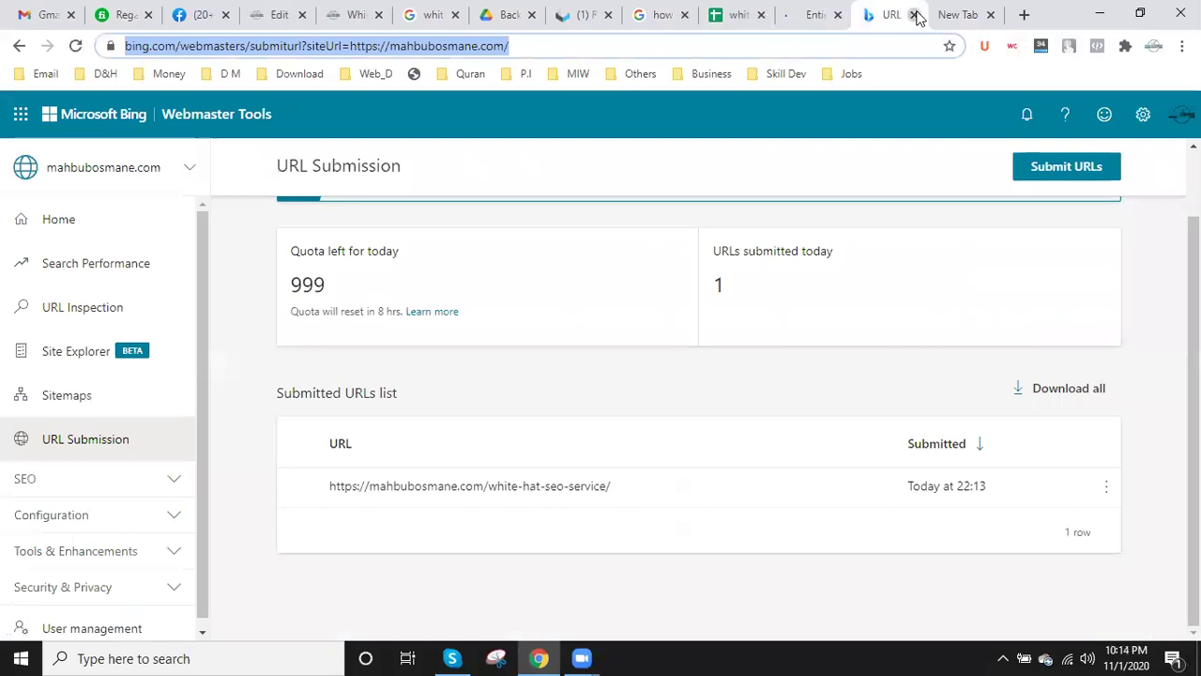
left_click(914, 15)
left_click(915, 15)
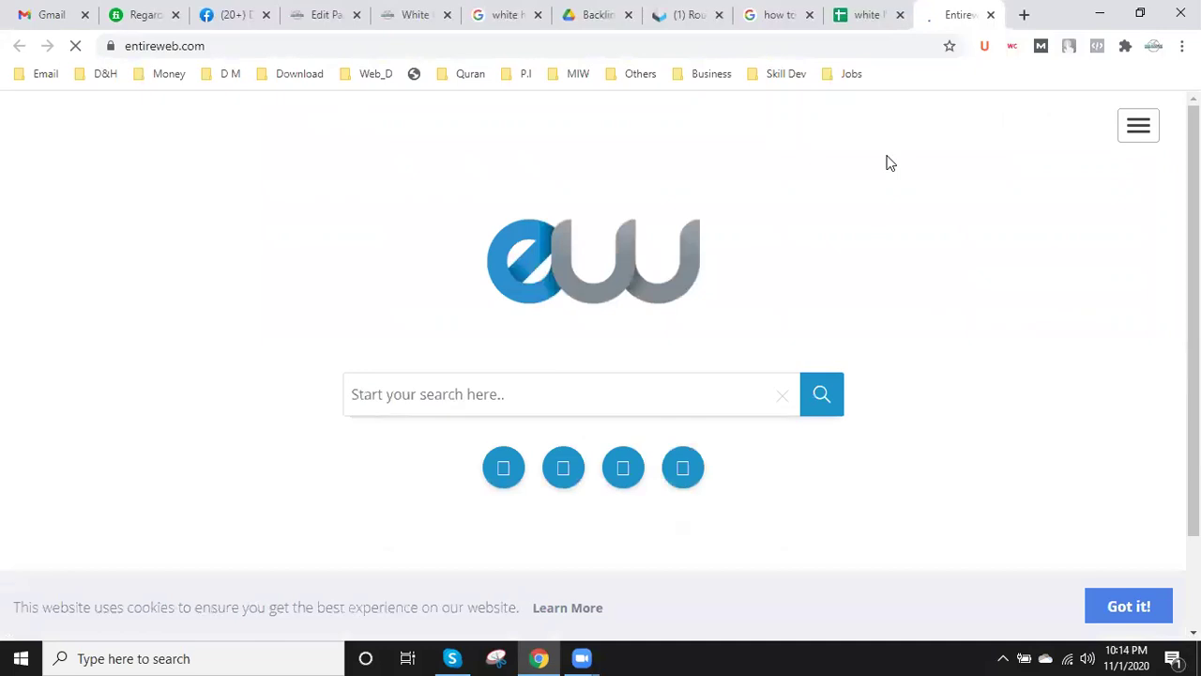
left_click(869, 10)
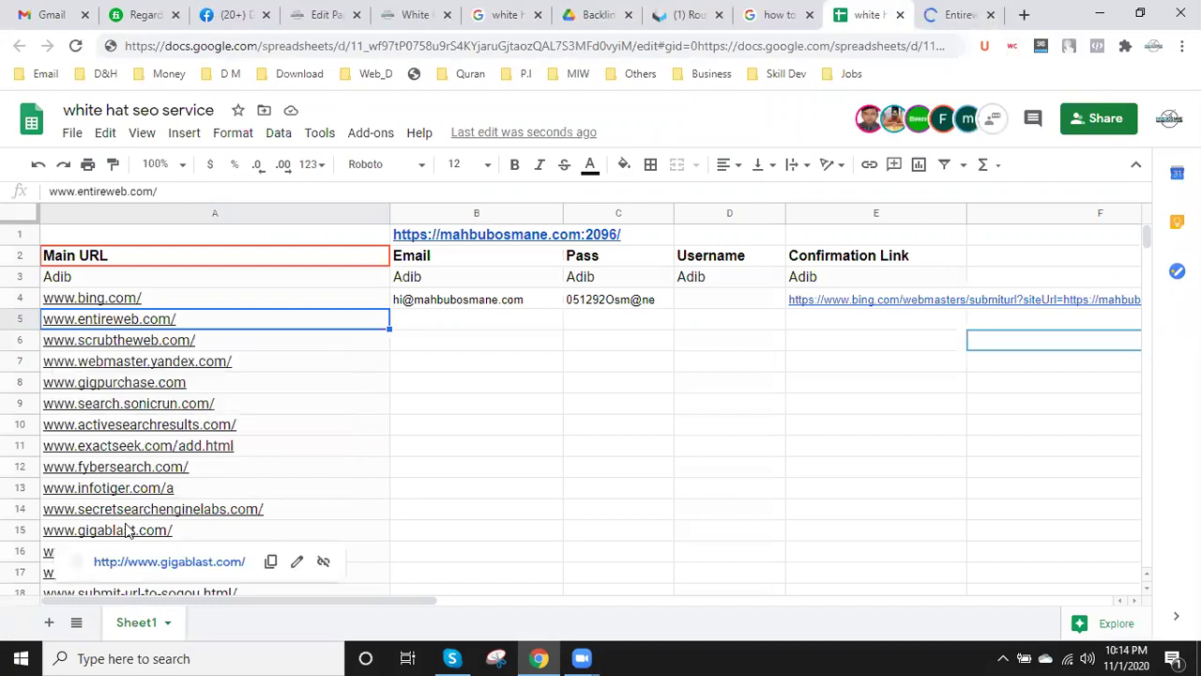
scroll(128, 530, "down", 2)
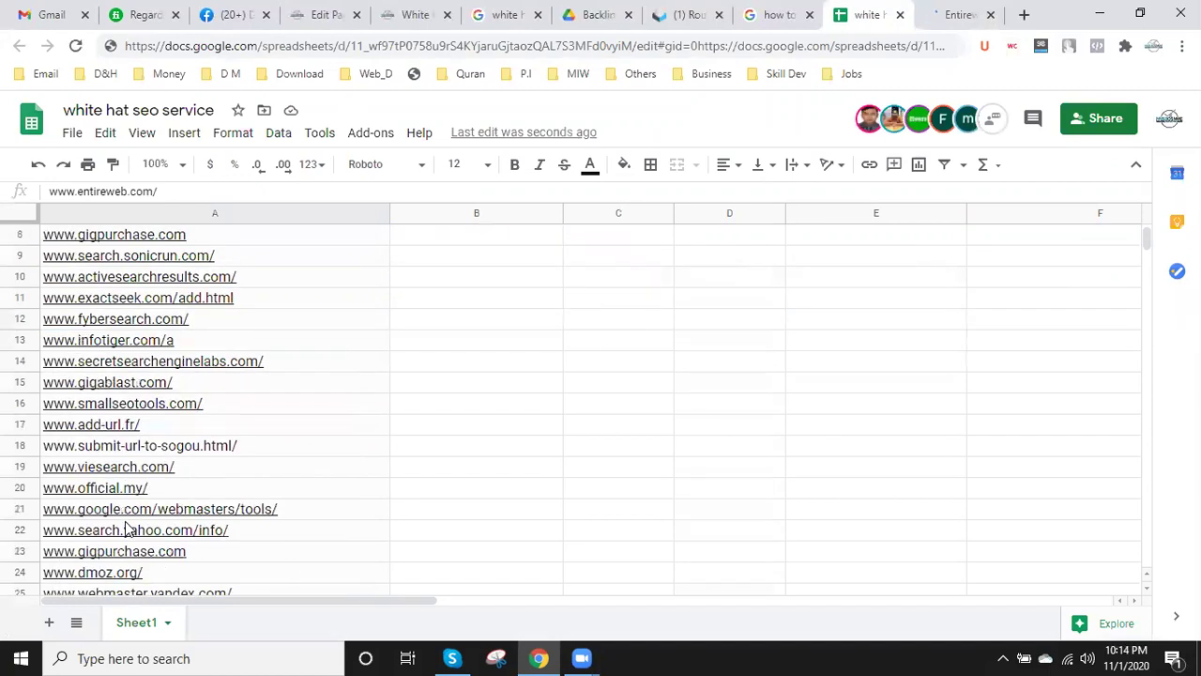
scroll(129, 528, "down", 2)
scroll(128, 530, "down", 2)
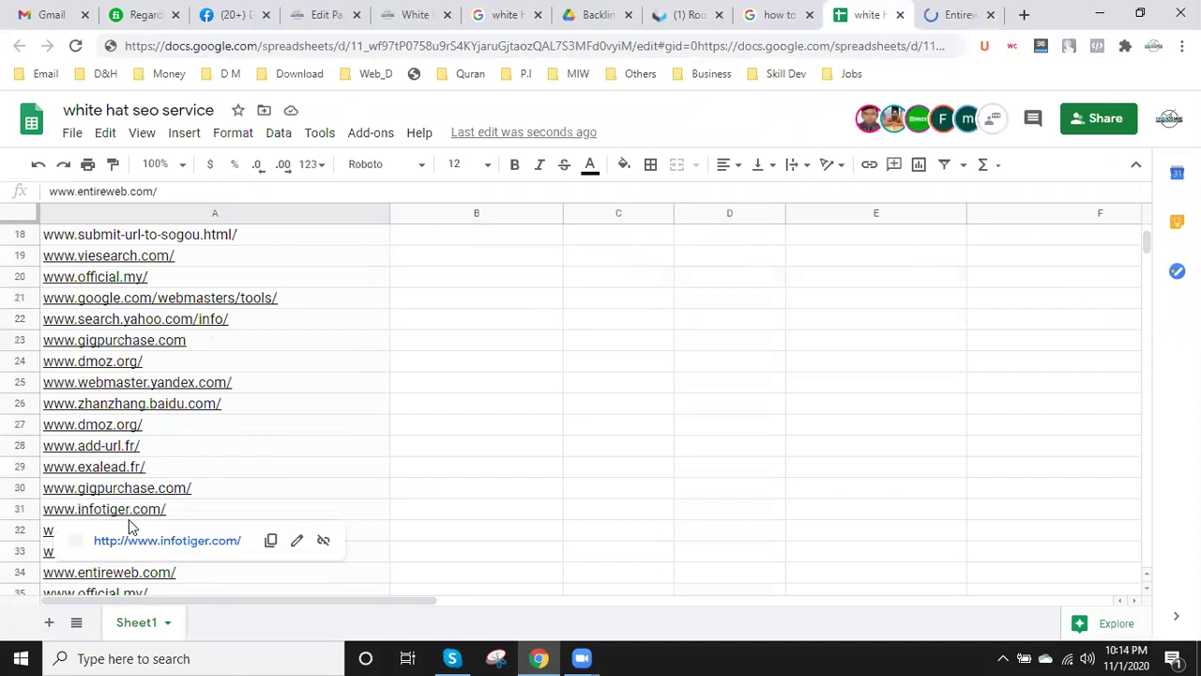
scroll(232, 501, "up", 8)
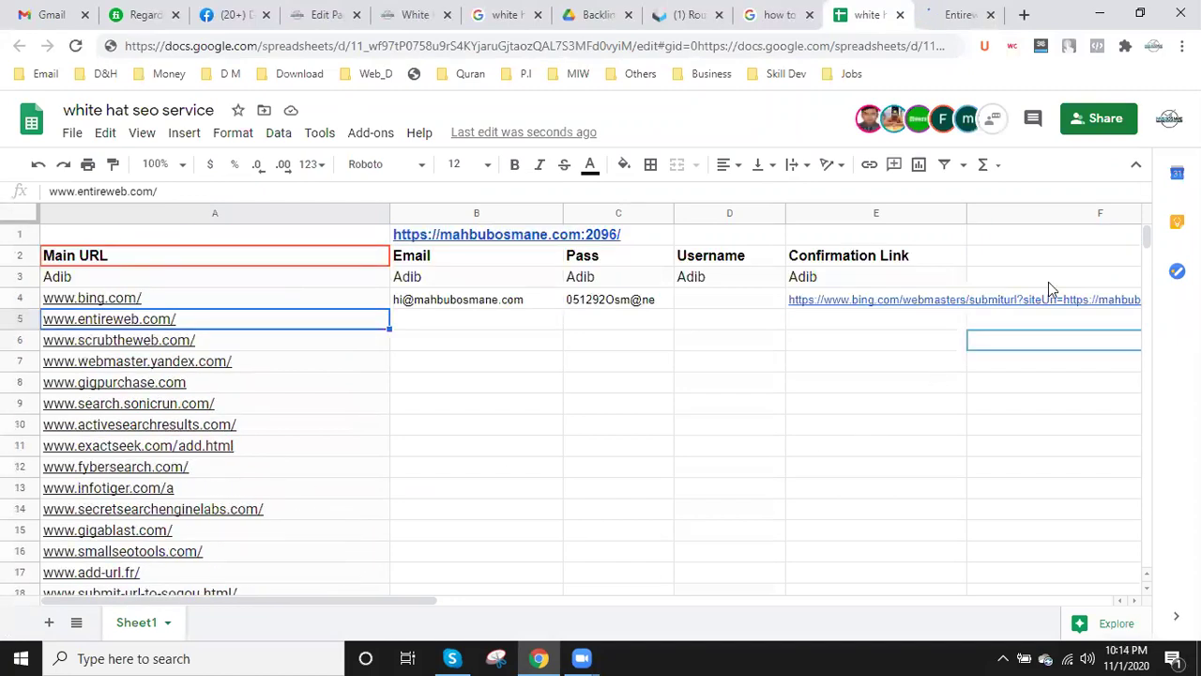
- Add a 'Comeents' column header in cell F2
left_click(1033, 262)
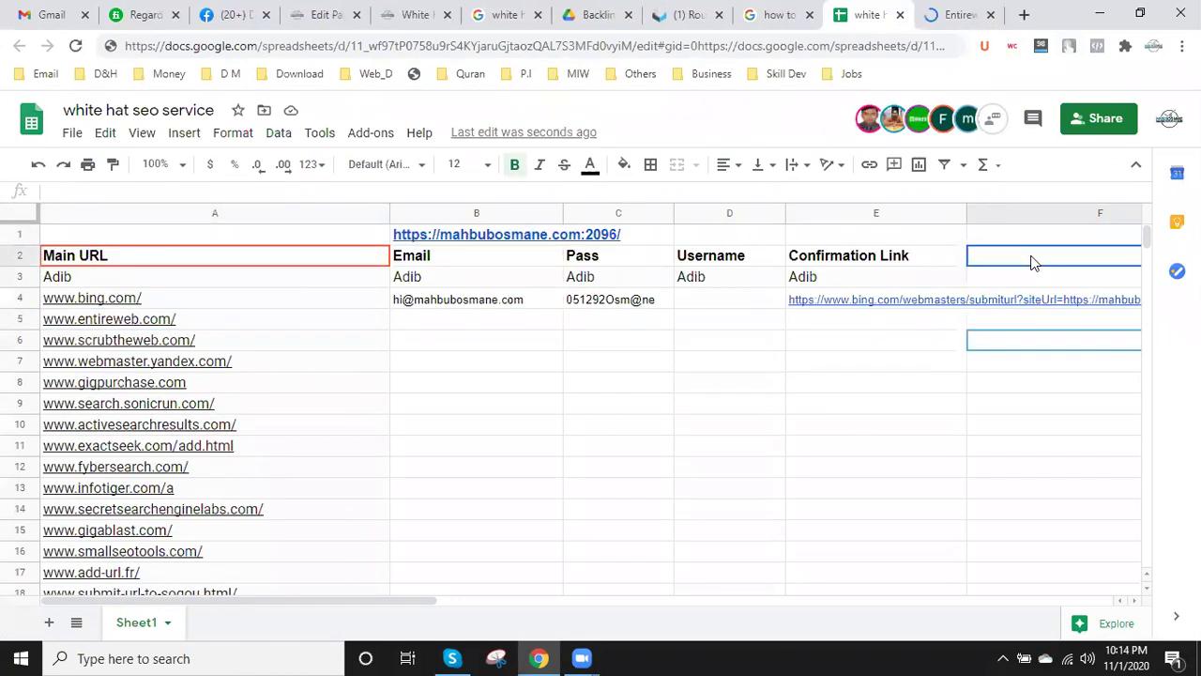
type("C")
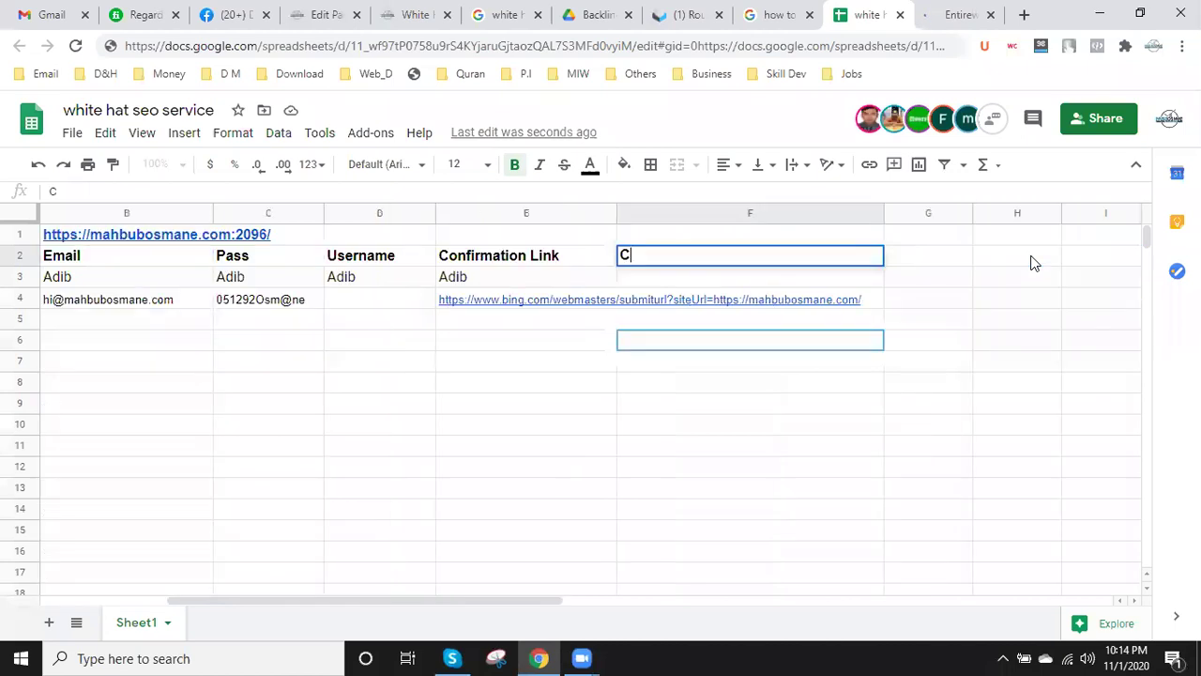
type("omeents")
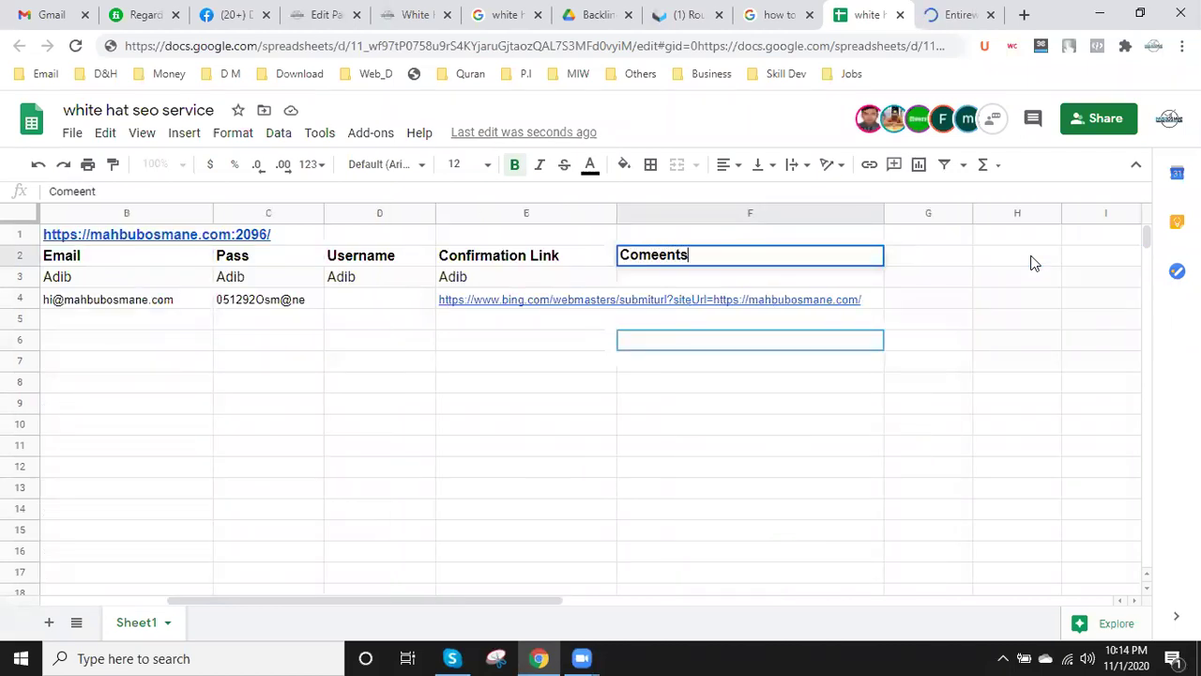
left_click(682, 382)
left_click(668, 283)
double_click(669, 277)
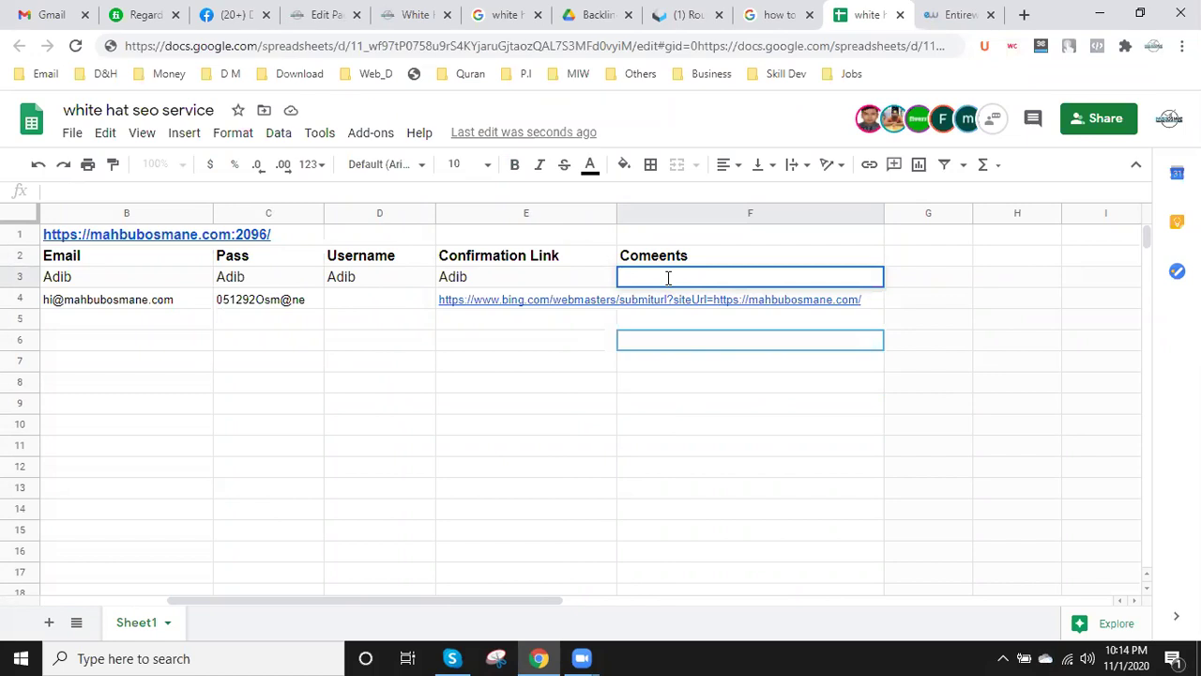
mouse_move(470, 300)
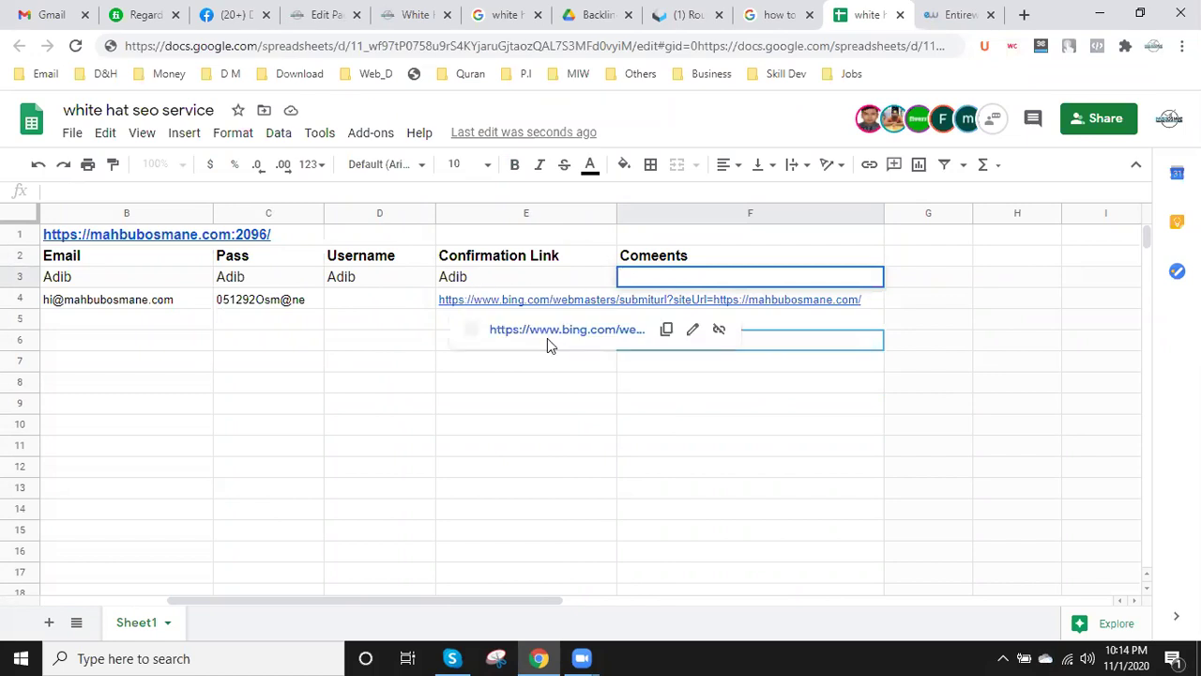
left_click(685, 299)
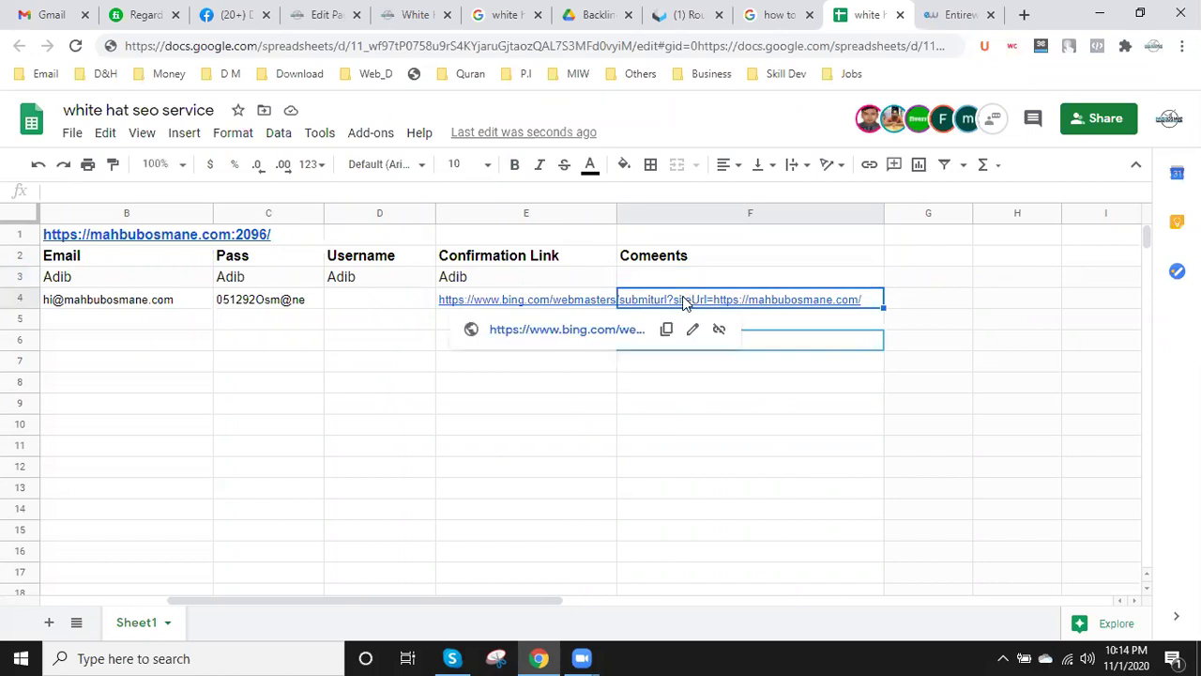
type("Done")
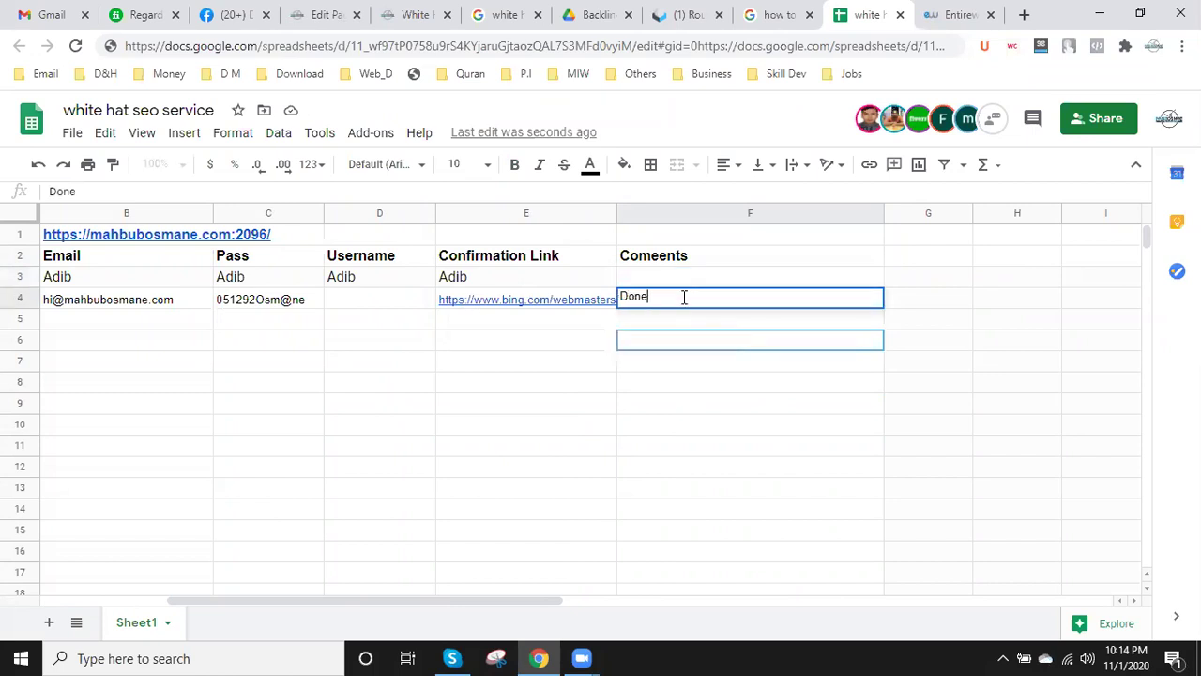
type("/")
type(" S")
key("BackSpace")
key("BackSpace")
key("BackSpace")
key("BackSpace")
key("BackSpace")
type("SUccess")
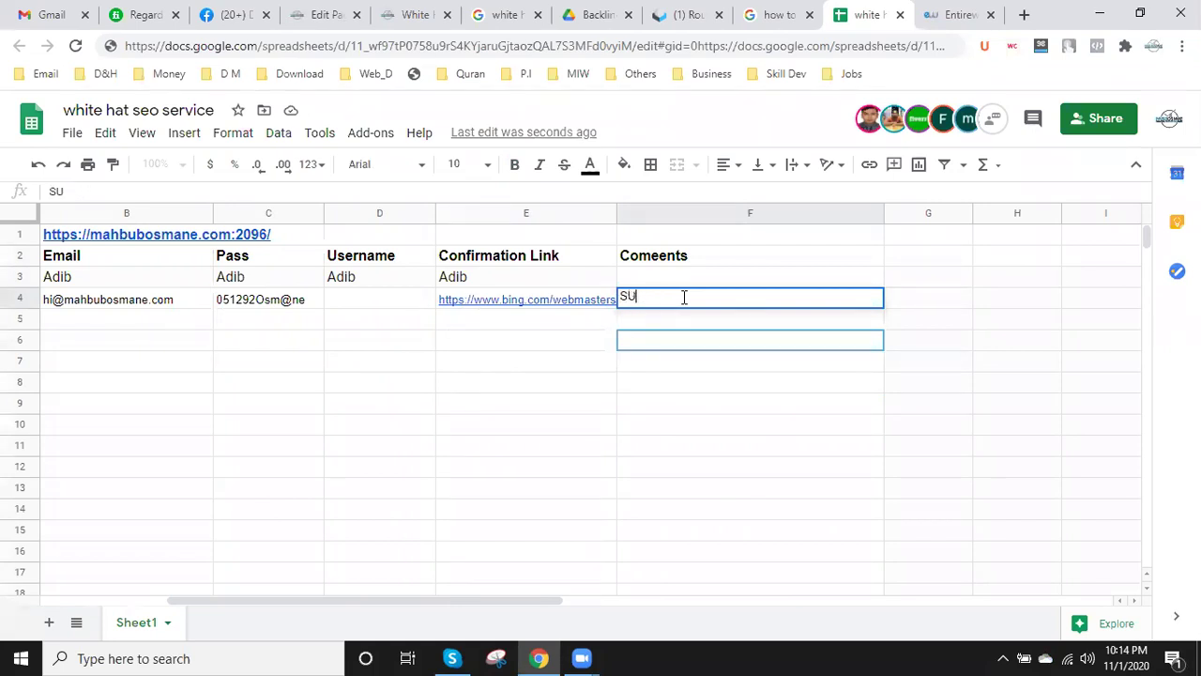
key("BackSpace")
key("BackSpace")
key("BackSpace")
key("BackSpace")
key("BackSpace")
type("uc")
type("e")
key("BackSpace")
type("cess")
left_click(672, 405)
- Scroll the sheet left to bring the Main URL column back into view
left_click_drag(394, 601, 265, 601)
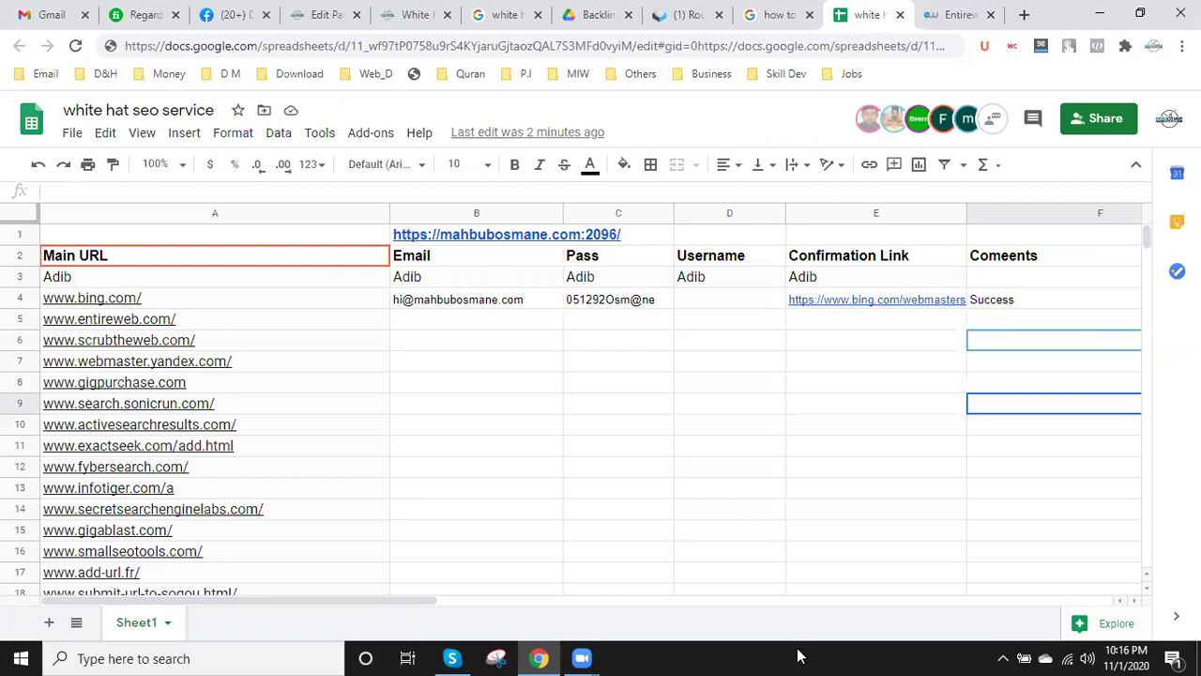
- Open Entireweb's Free Submission page from its site menu, then switch to the white hat SEO article
left_click(927, 12)
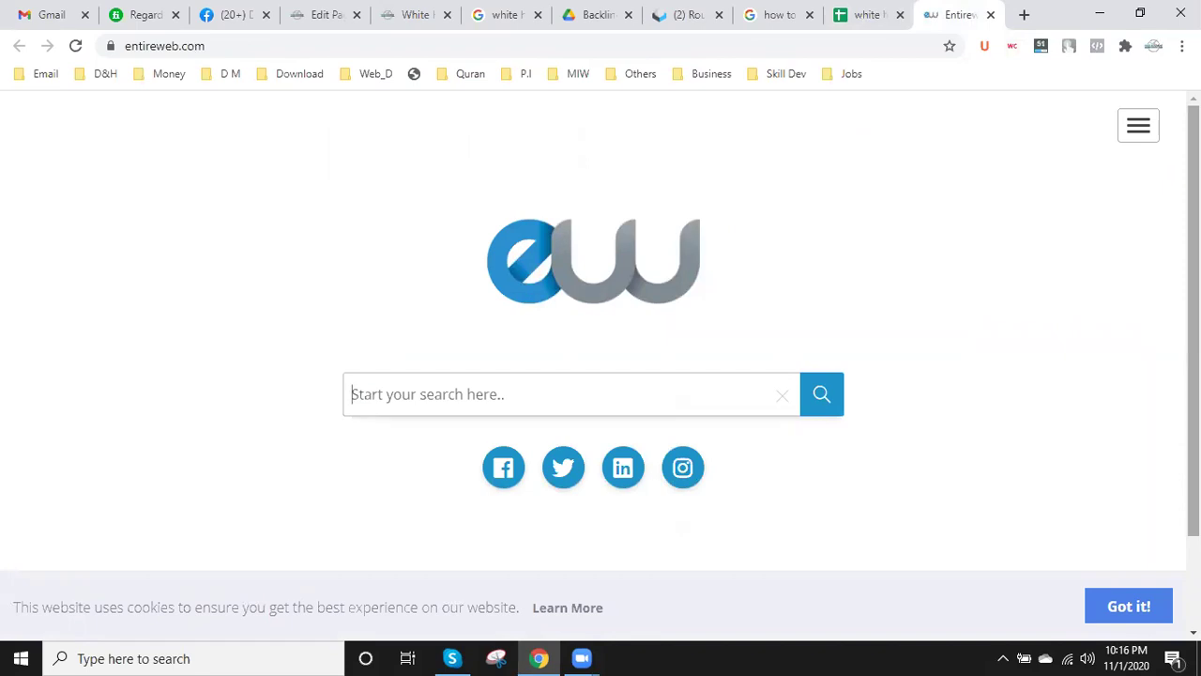
left_click(1142, 133)
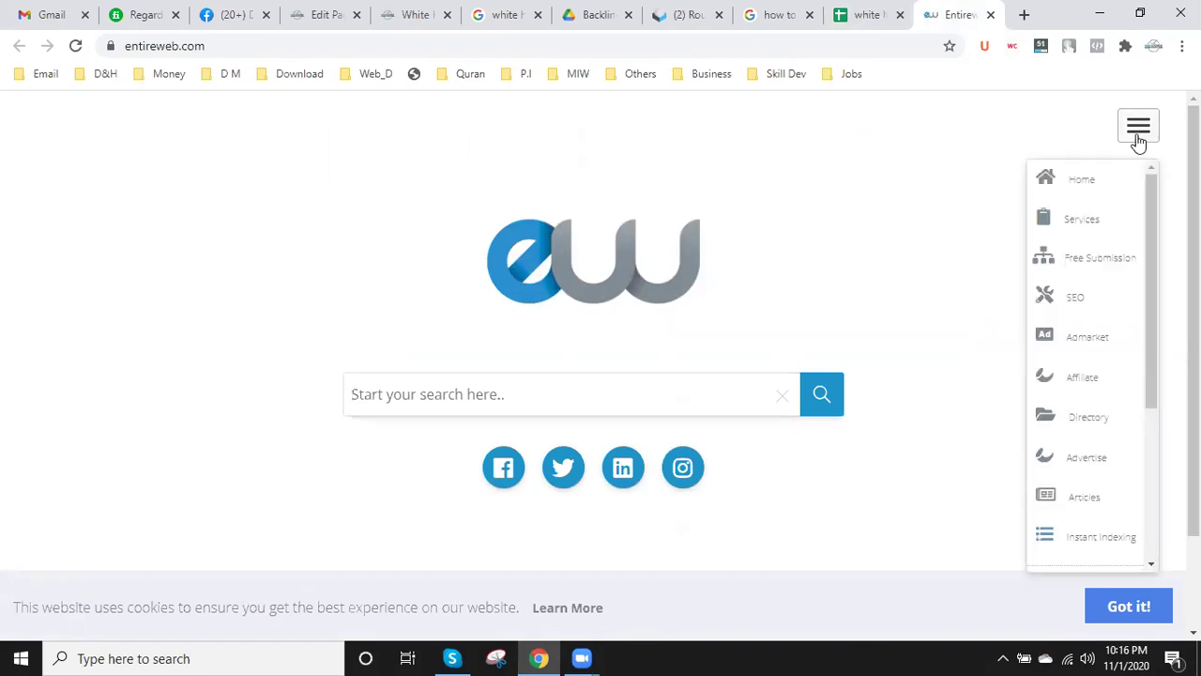
left_click(1093, 257)
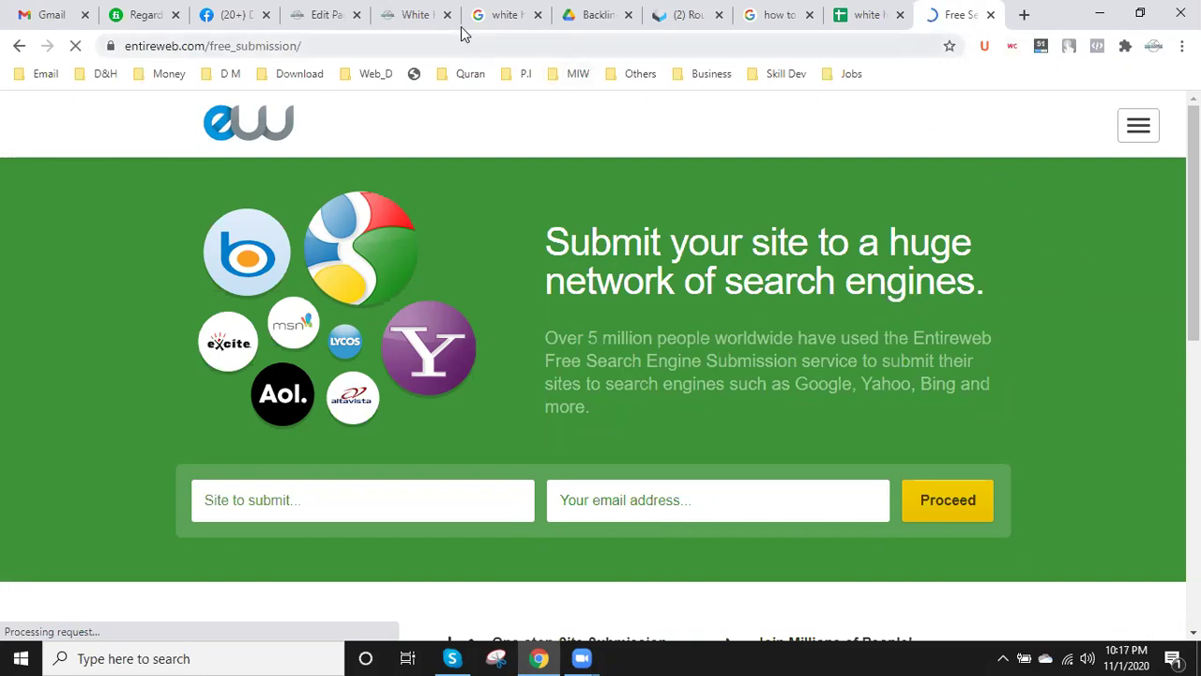
left_click(419, 7)
- Copy the article URL and enter 'Sub Mission:' followed by it in cell A1
left_click(460, 46)
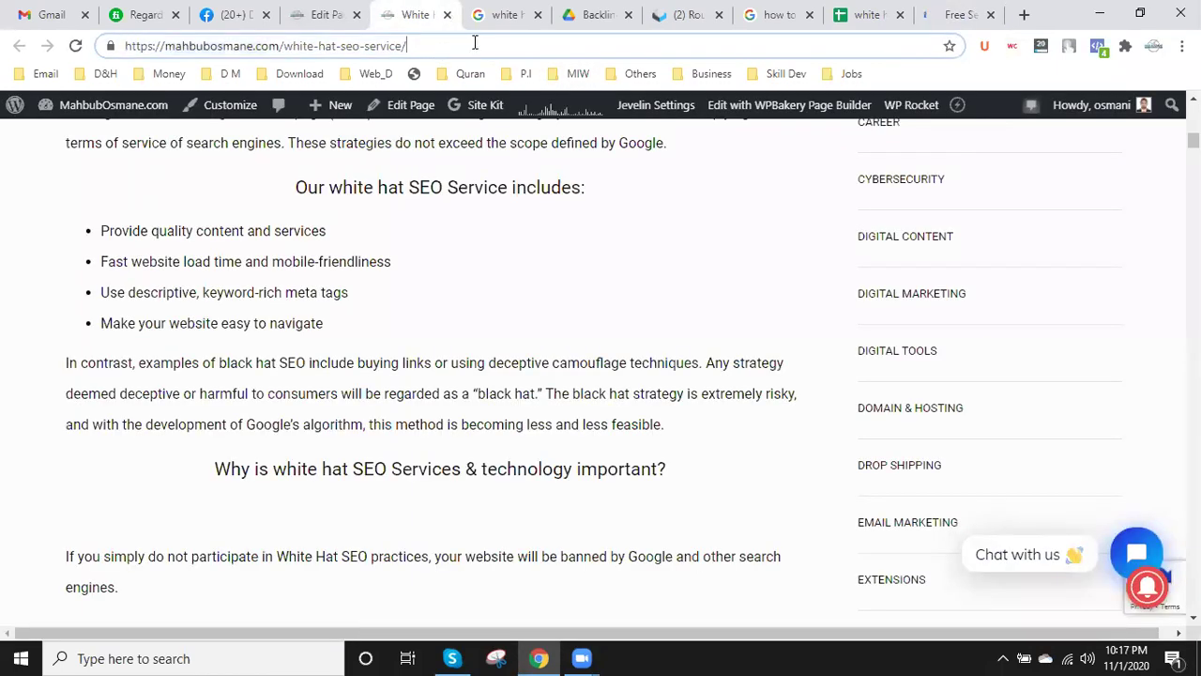
left_click_drag(322, 45, 107, 46)
key("ctrl+c")
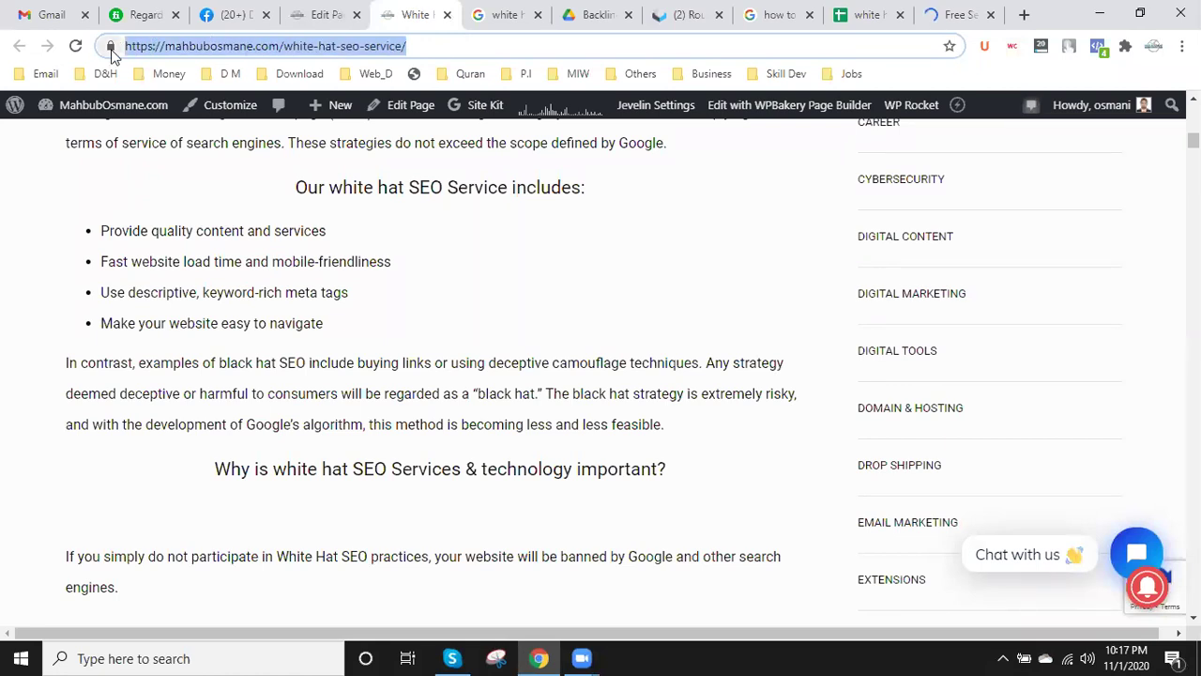
left_click(869, 14)
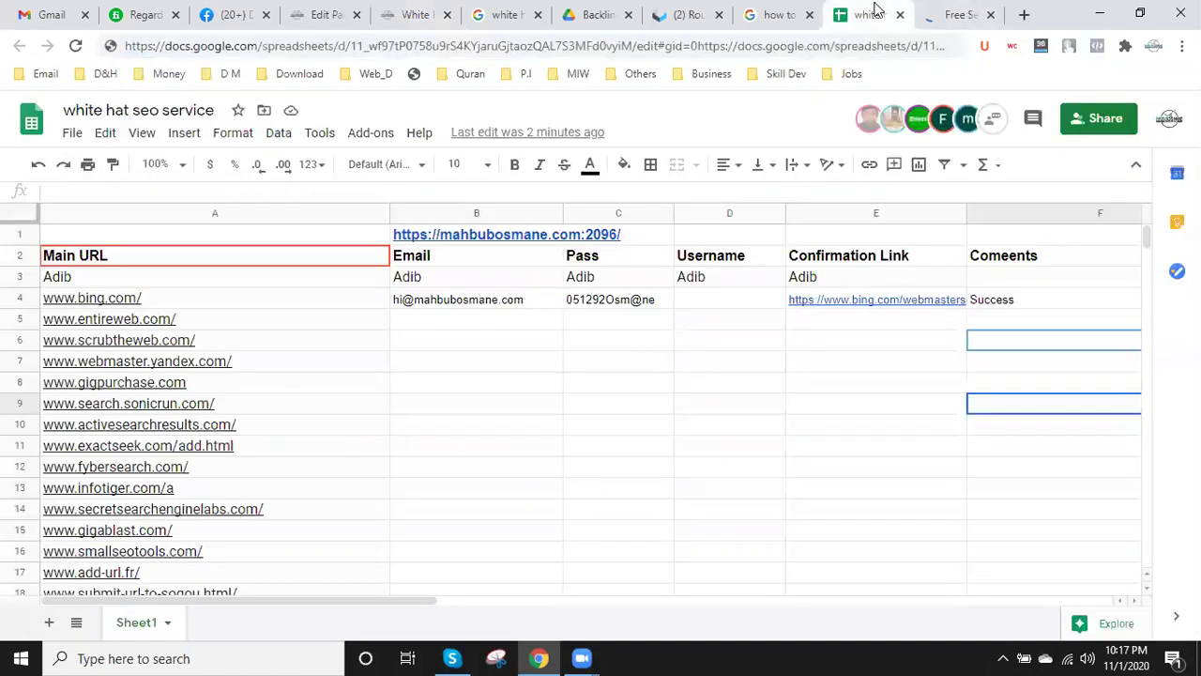
double_click(125, 235)
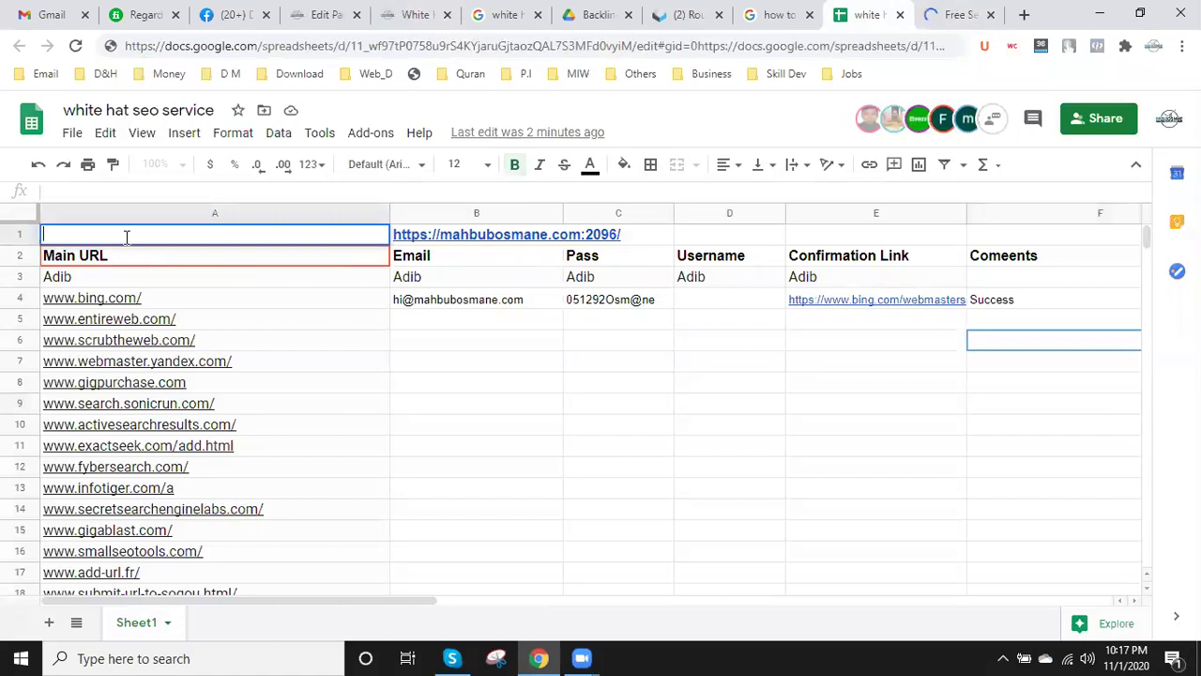
type("Sub")
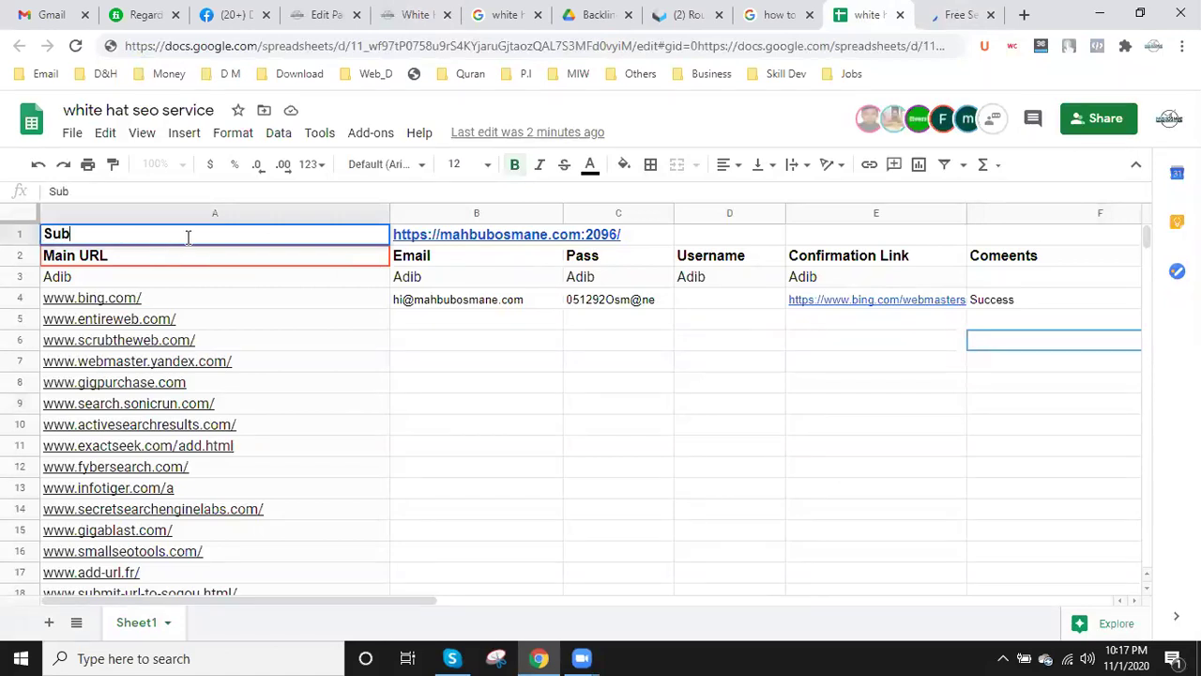
type(" Mission")
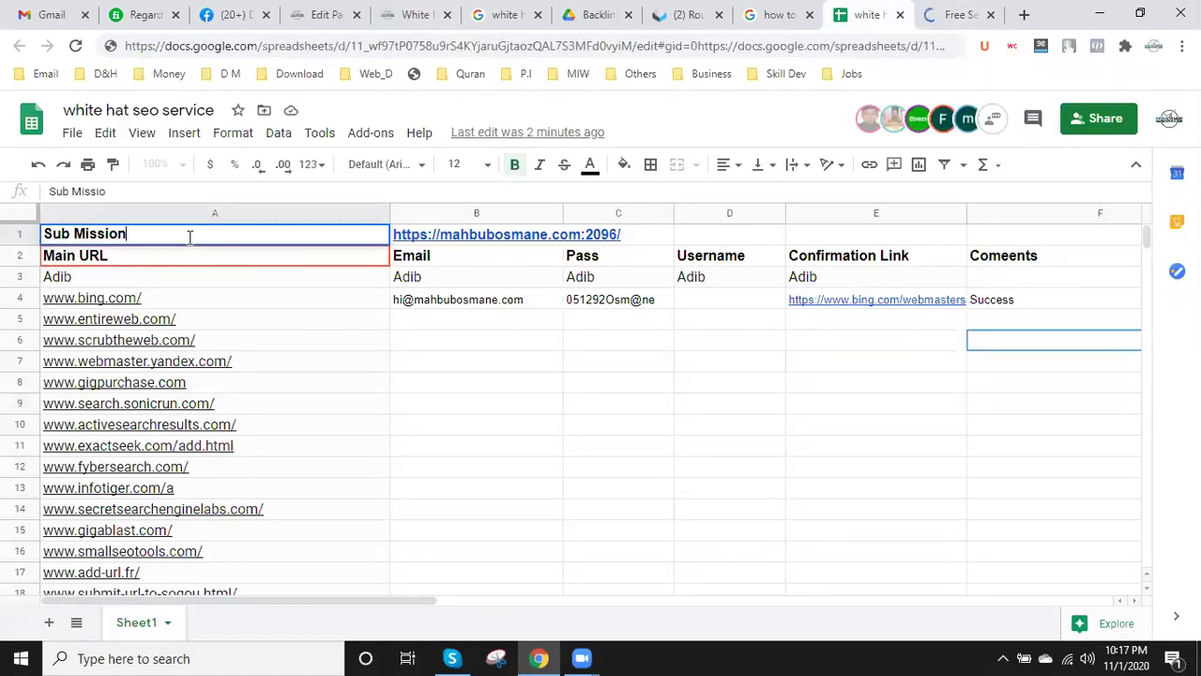
type(":")
key("ctrl+v")
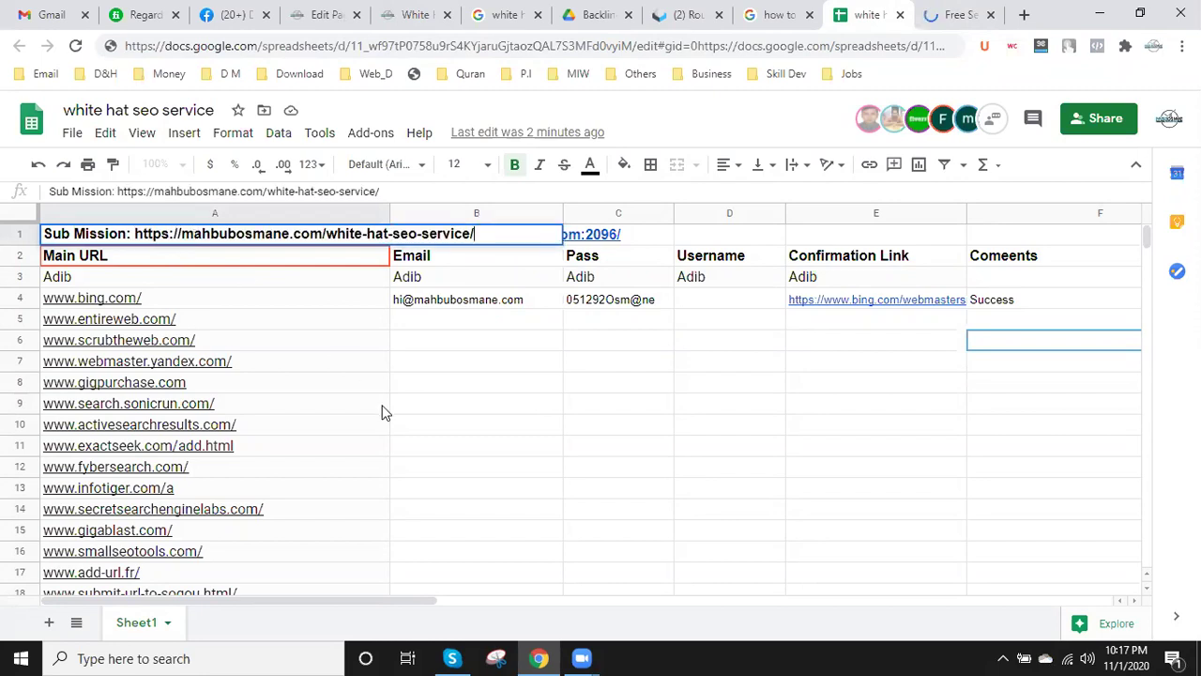
left_click(380, 405)
- Correct A1's label to 'Submission Link:' ahead of the URL
left_click(131, 235)
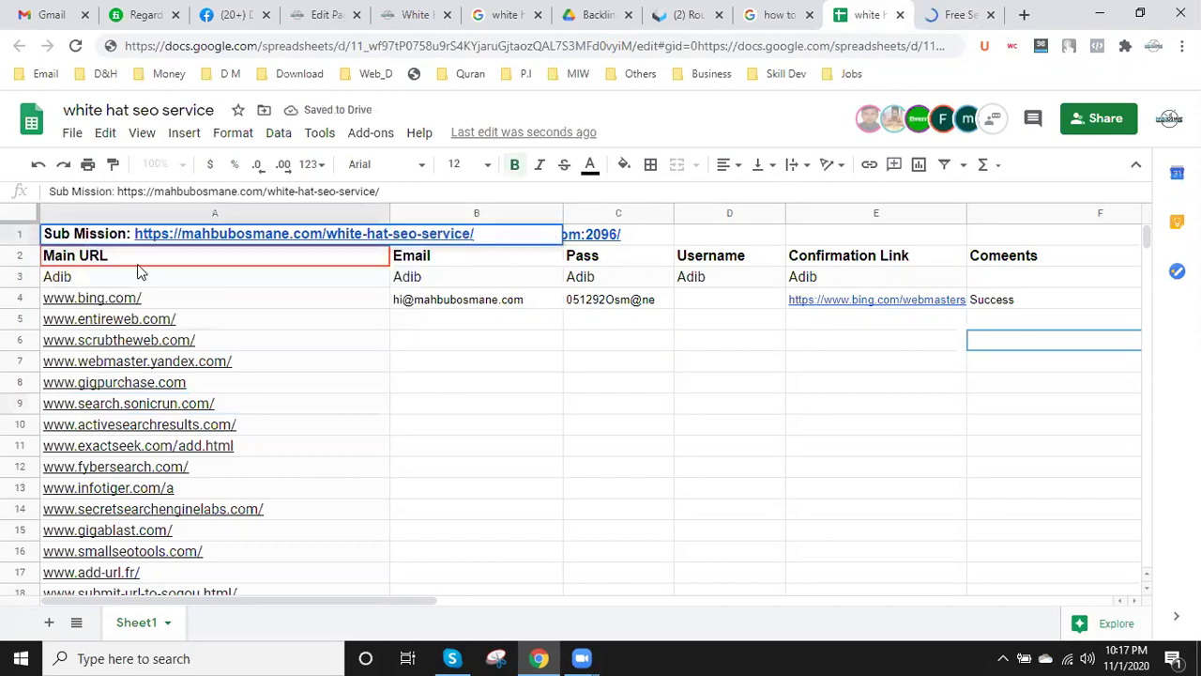
key("BackSpace")
key("BackSpace")
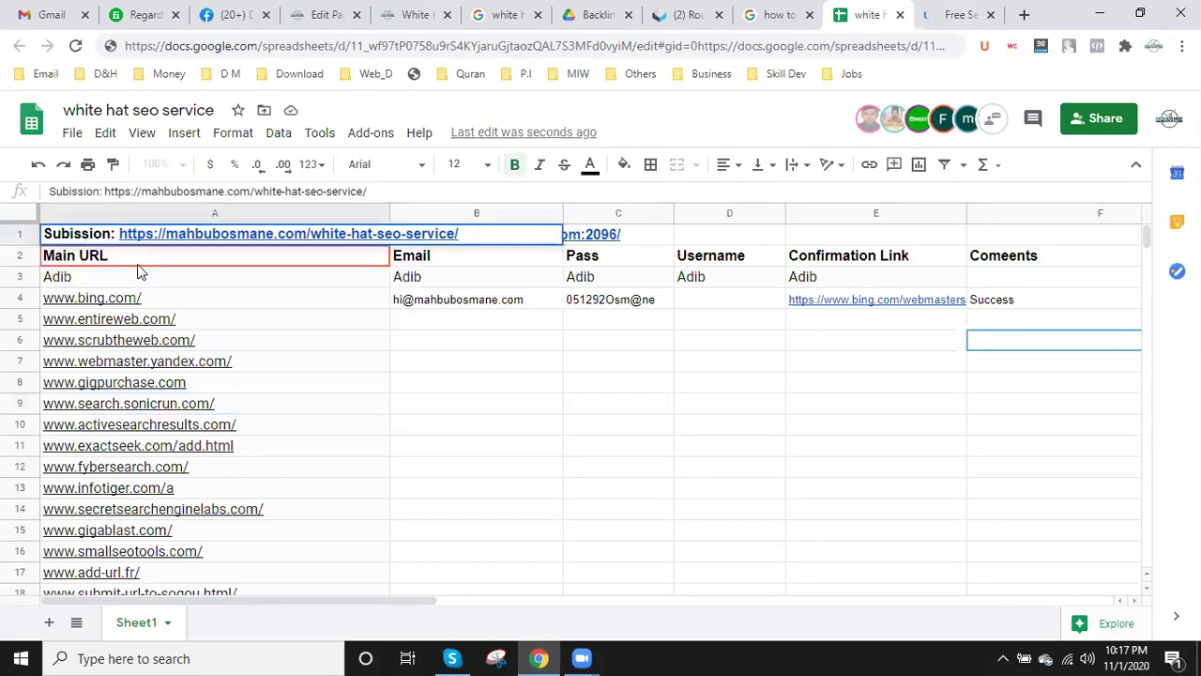
type("m")
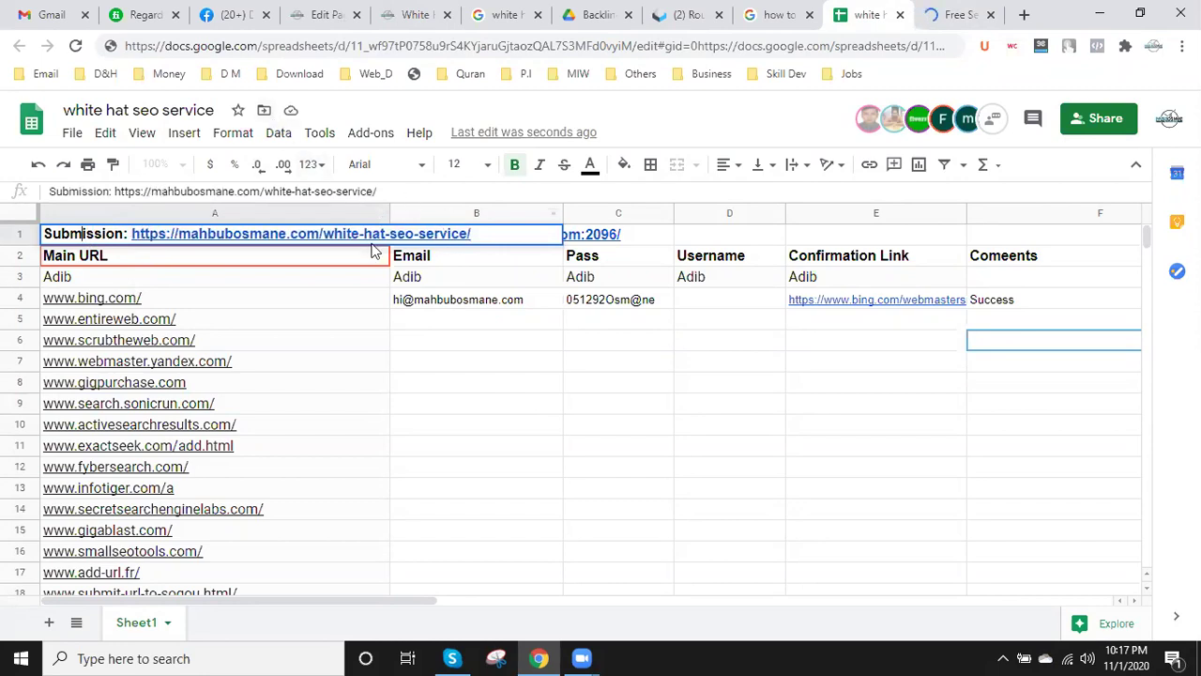
left_click(124, 235)
type("Lin")
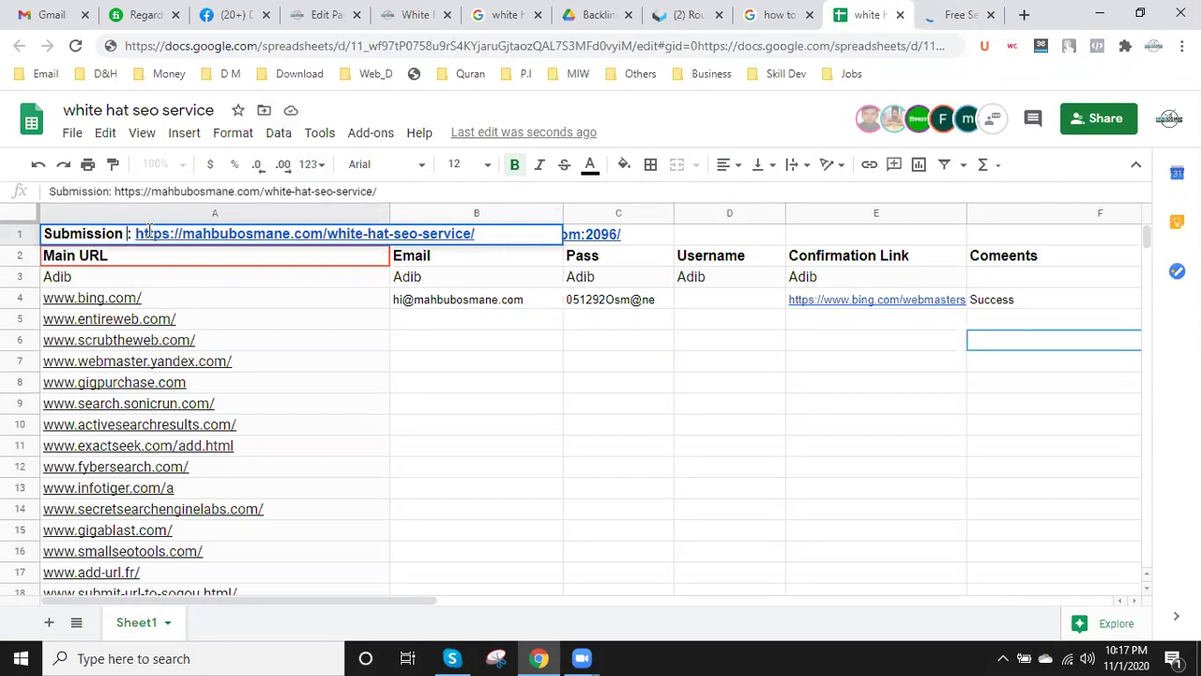
type("k")
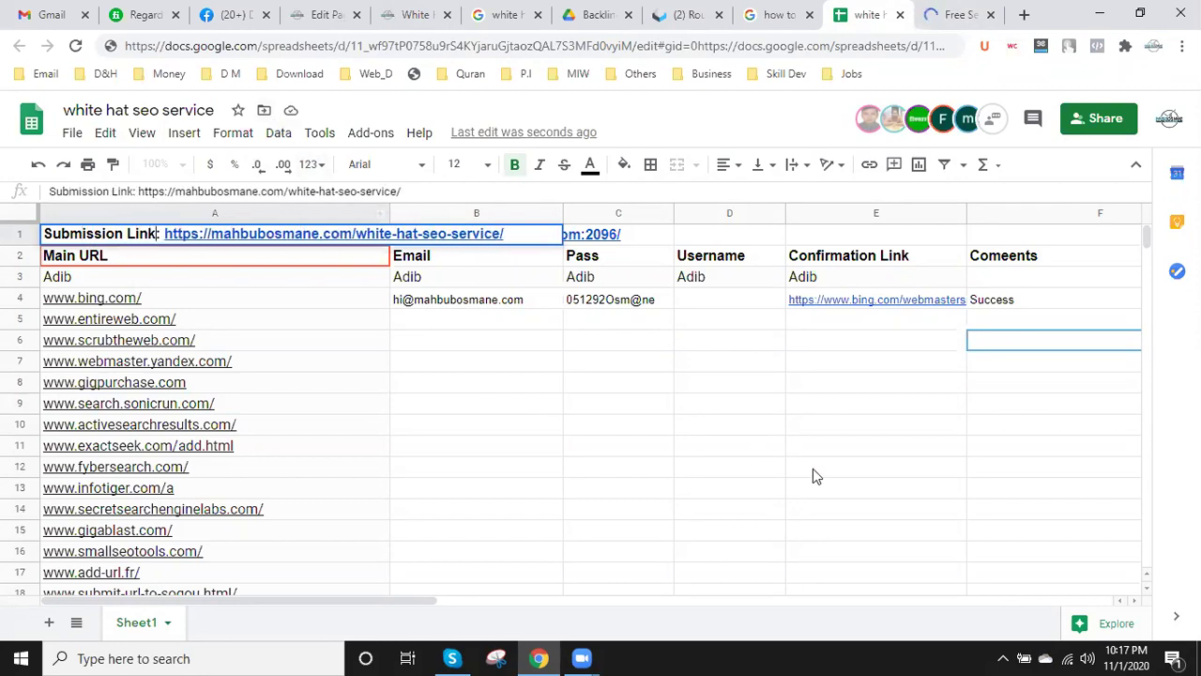
left_click(796, 469)
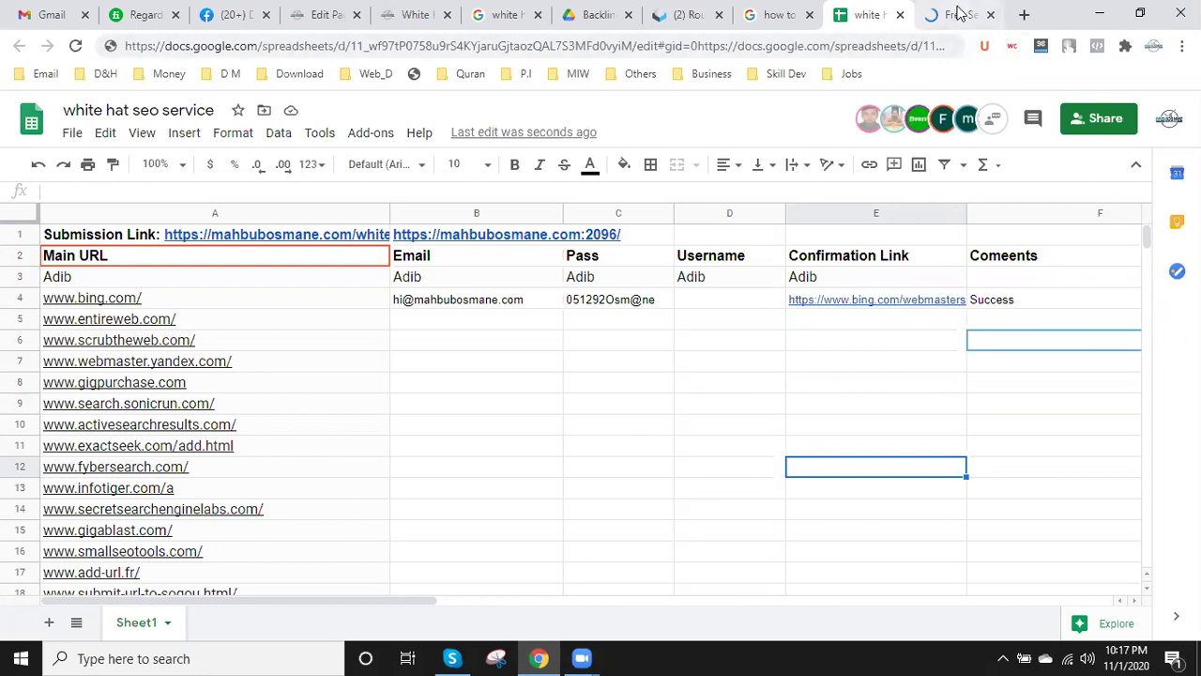
- Glance at the Entireweb Free Submission page, then return to the sheet
left_click(962, 13)
left_click(869, 9)
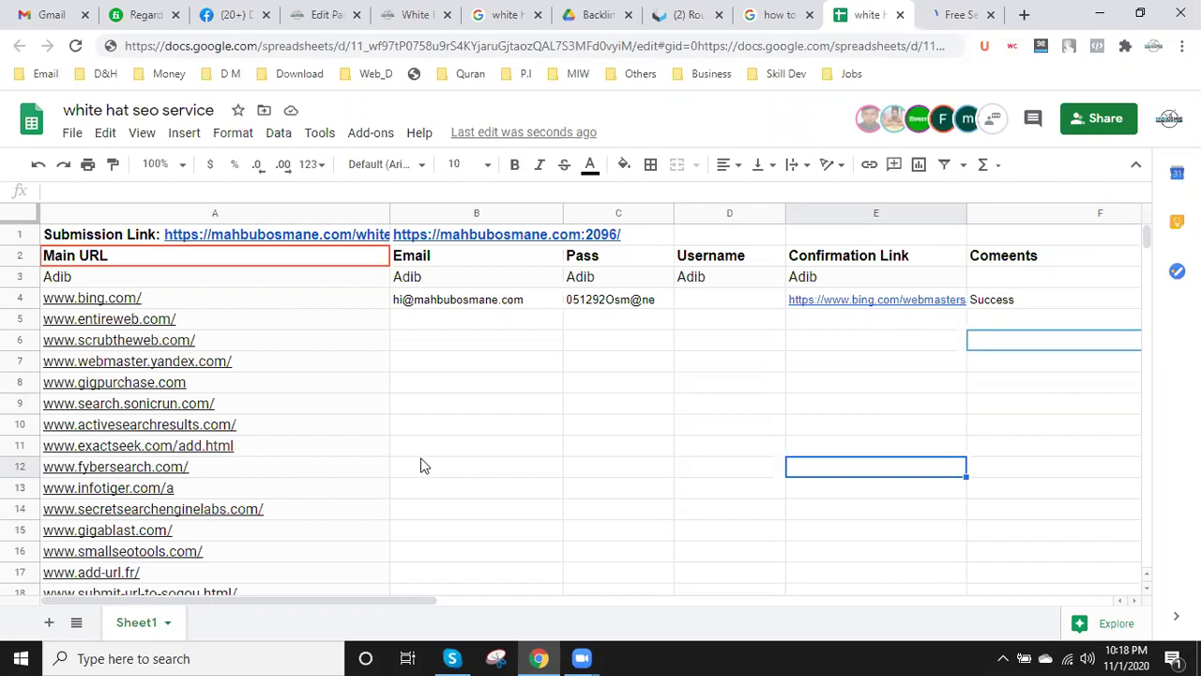
- Select the white hat SEO article's URL, then switch to the Google results on submitting to Bing
left_click(967, 14)
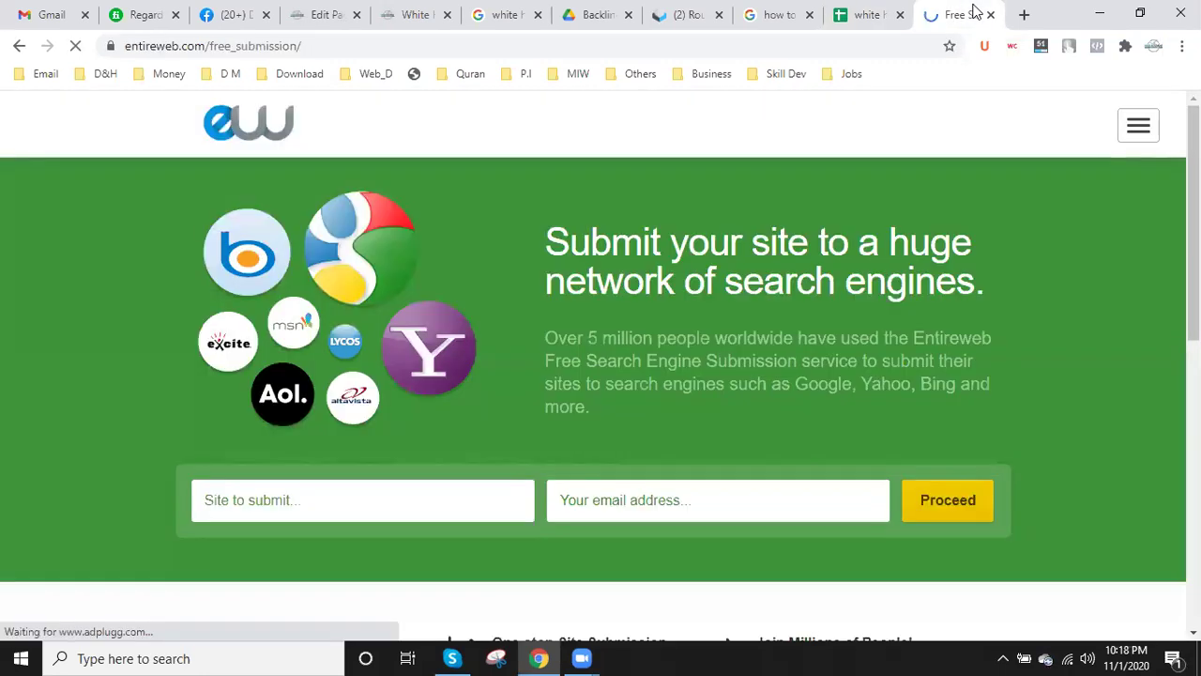
left_click(413, 13)
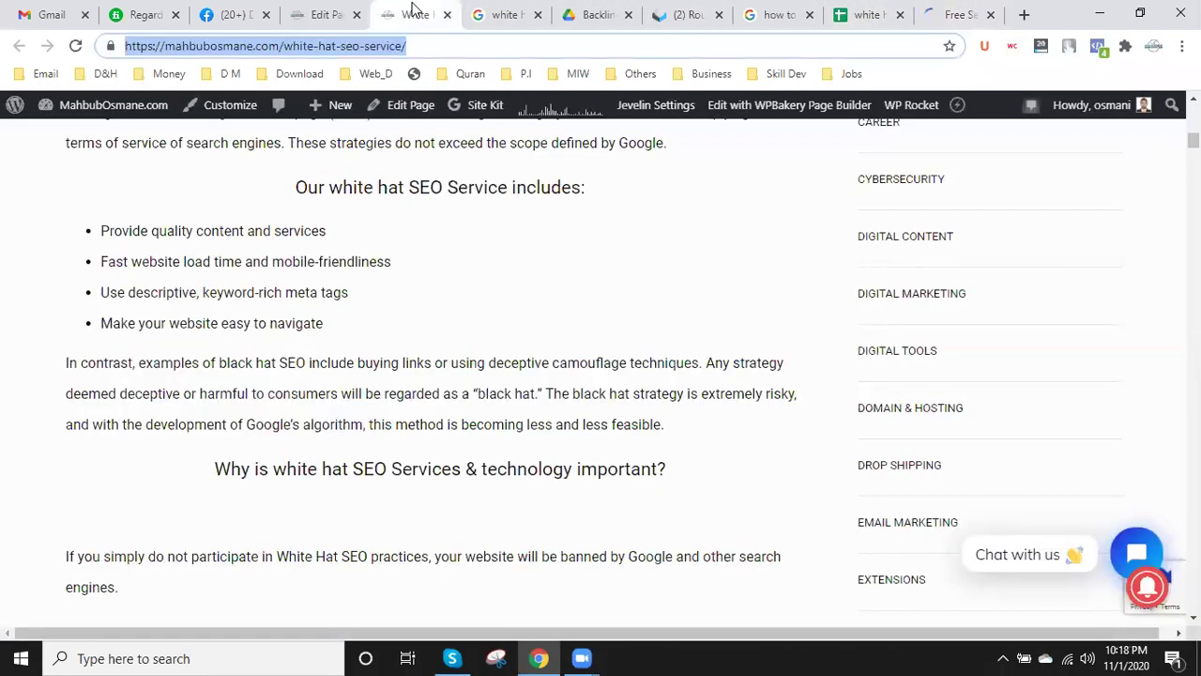
left_click_drag(435, 42, 47, 47)
left_click(783, 12)
scroll(304, 311, "up", 1)
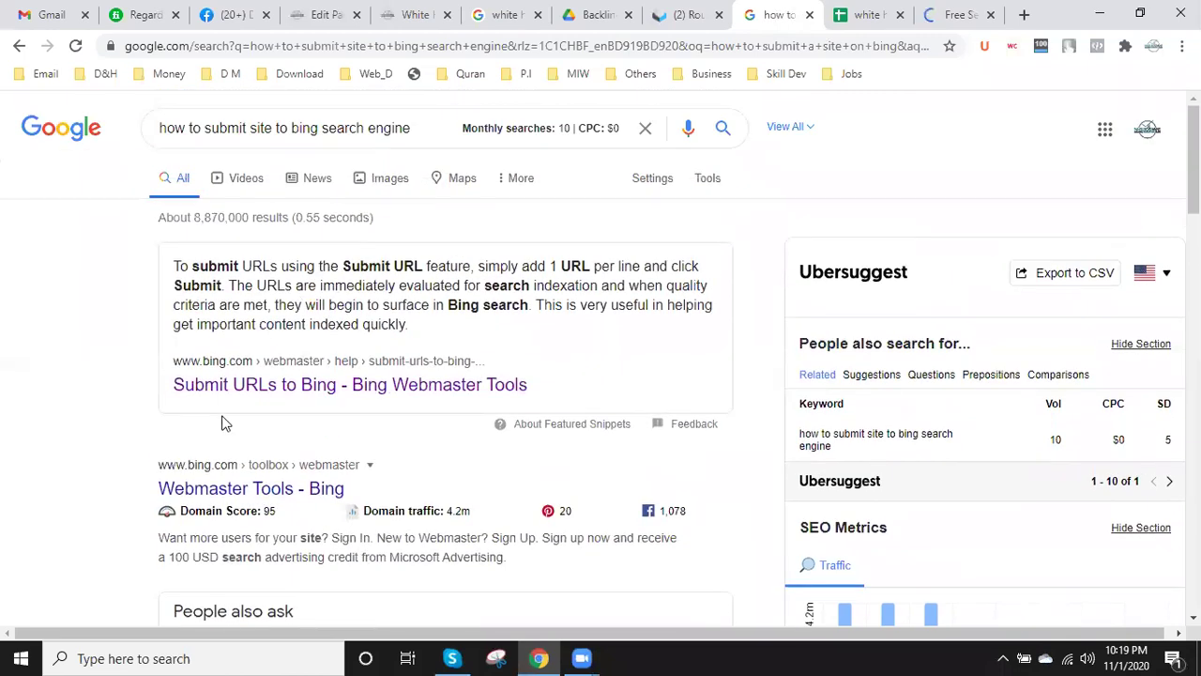
- Close the 'how to submit site to bing search engine' Google results tab
left_click(809, 15)
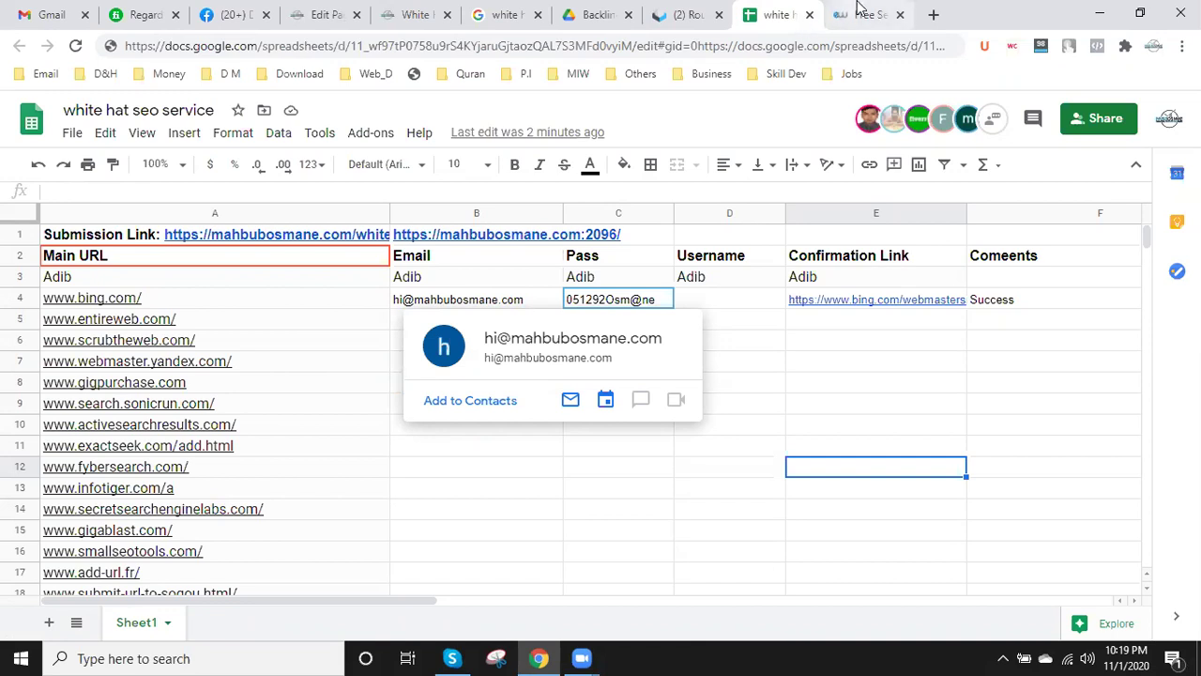
left_click(858, 14)
left_click(760, 13)
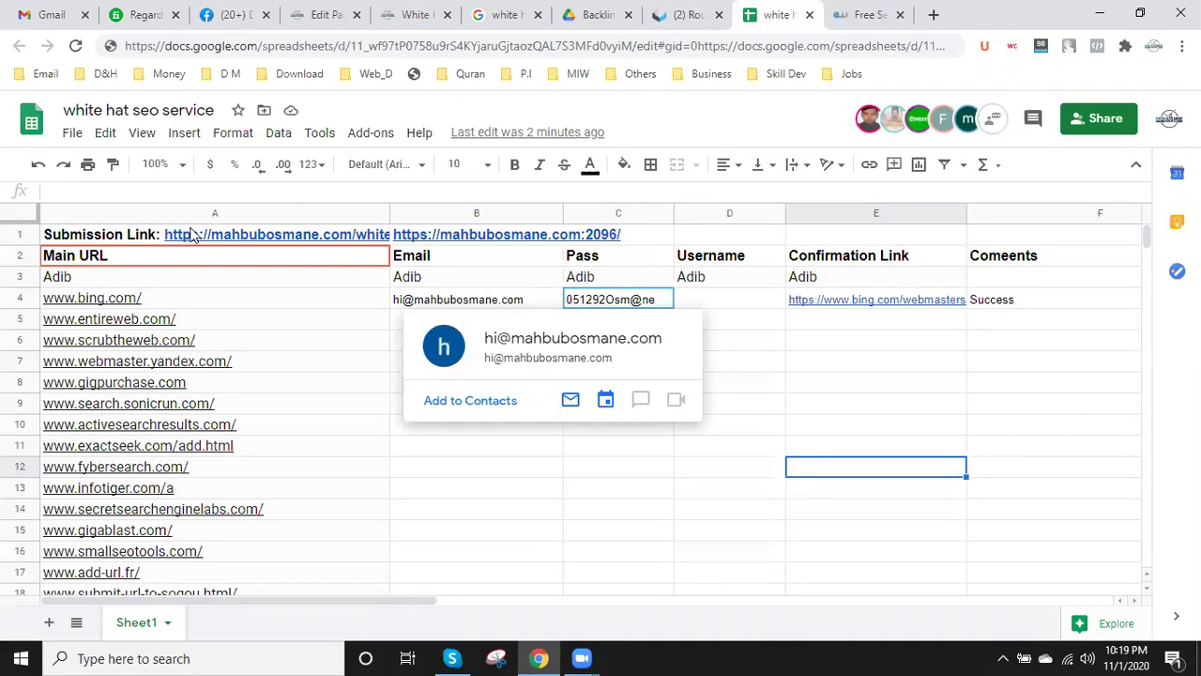
left_click(211, 237)
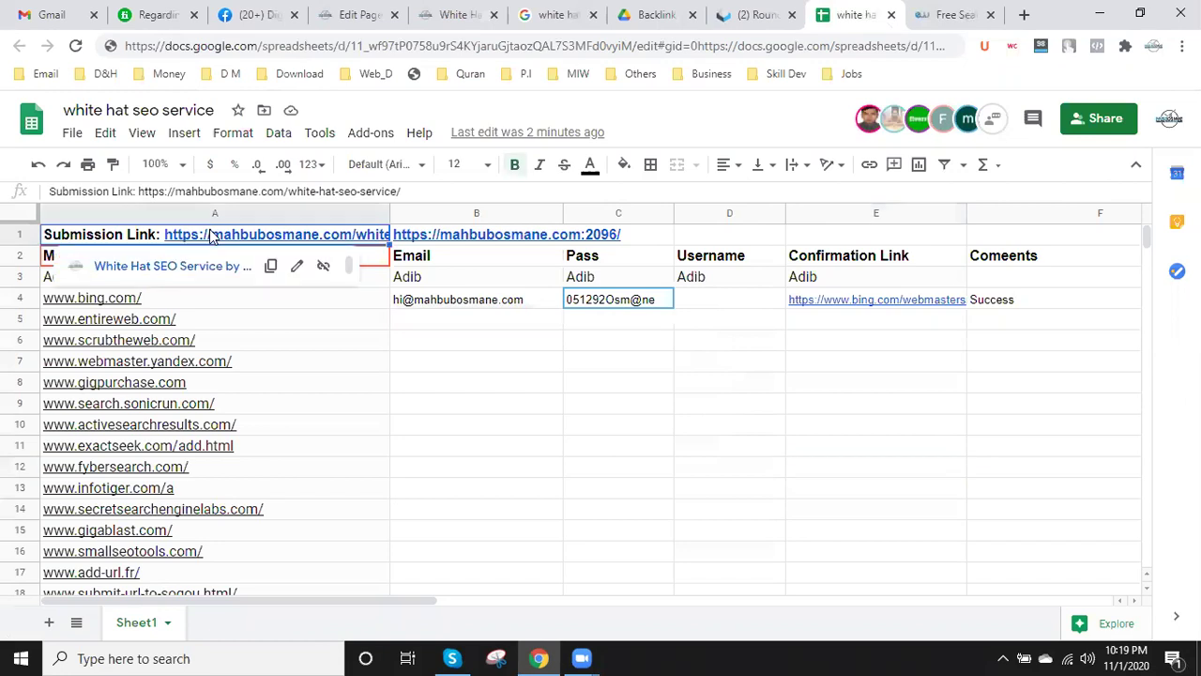
left_click(504, 237)
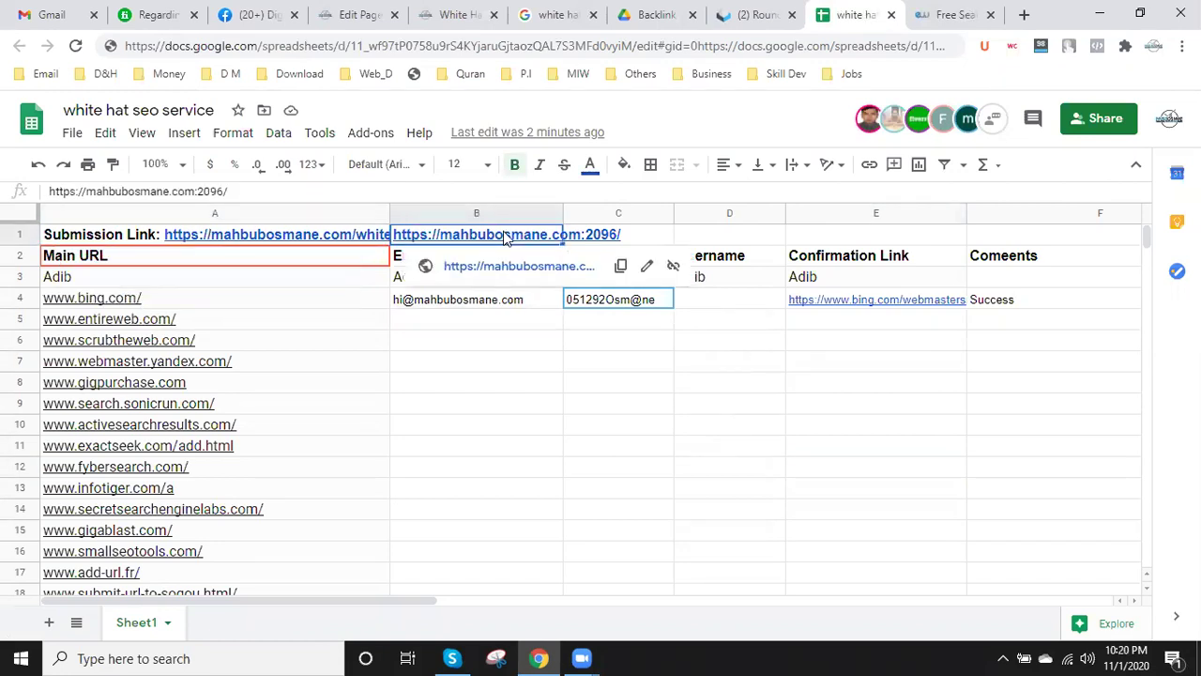
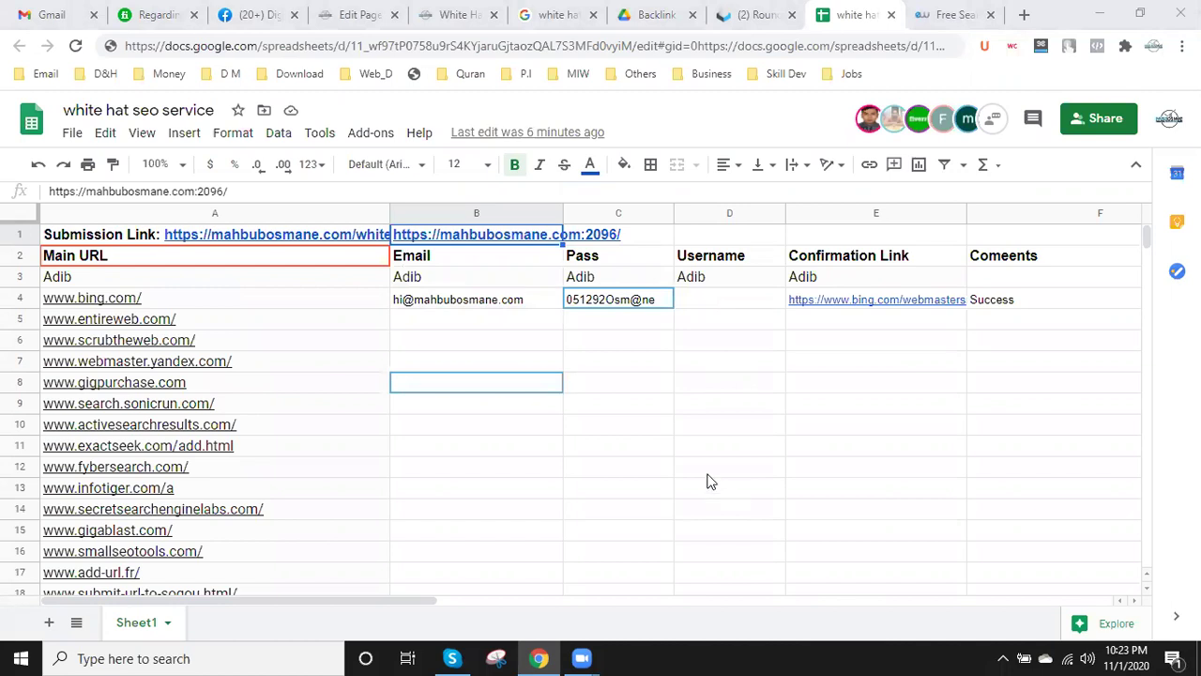
- Glance at the White Hat SEO Service page, then return to the tracking sheet
scroll(426, 464, "down", 1)
scroll(427, 450, "up", 1)
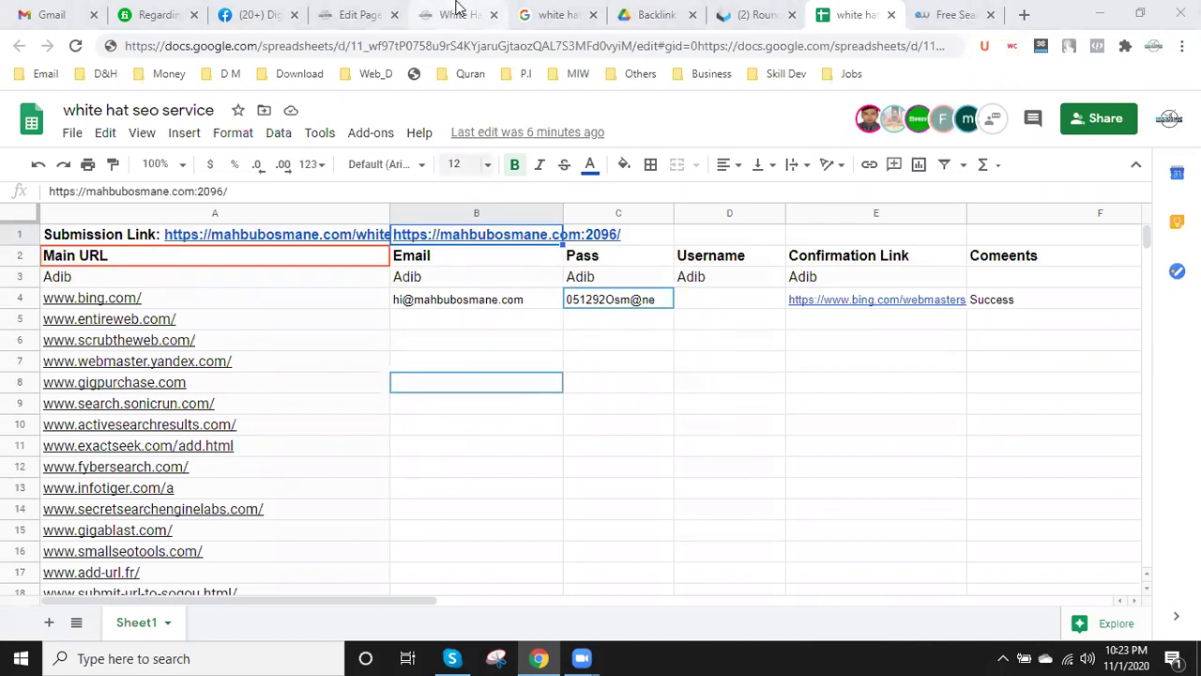
left_click(450, 8)
scroll(316, 416, "up", 8)
scroll(287, 291, "up", 2)
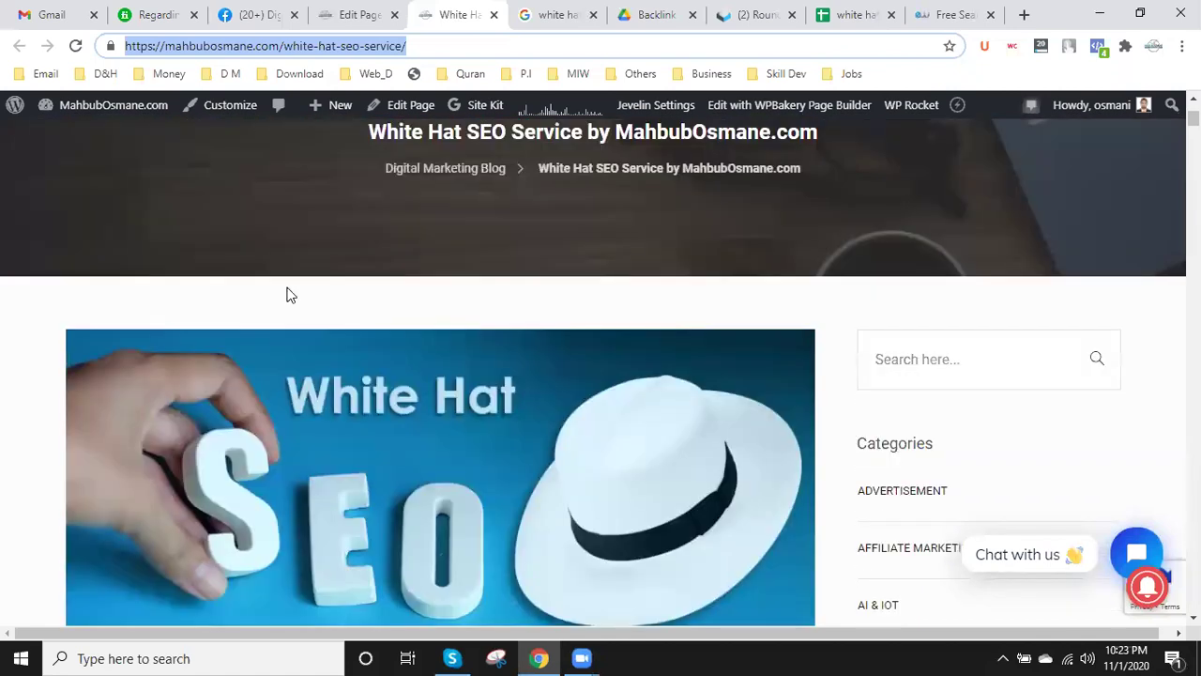
left_click(856, 13)
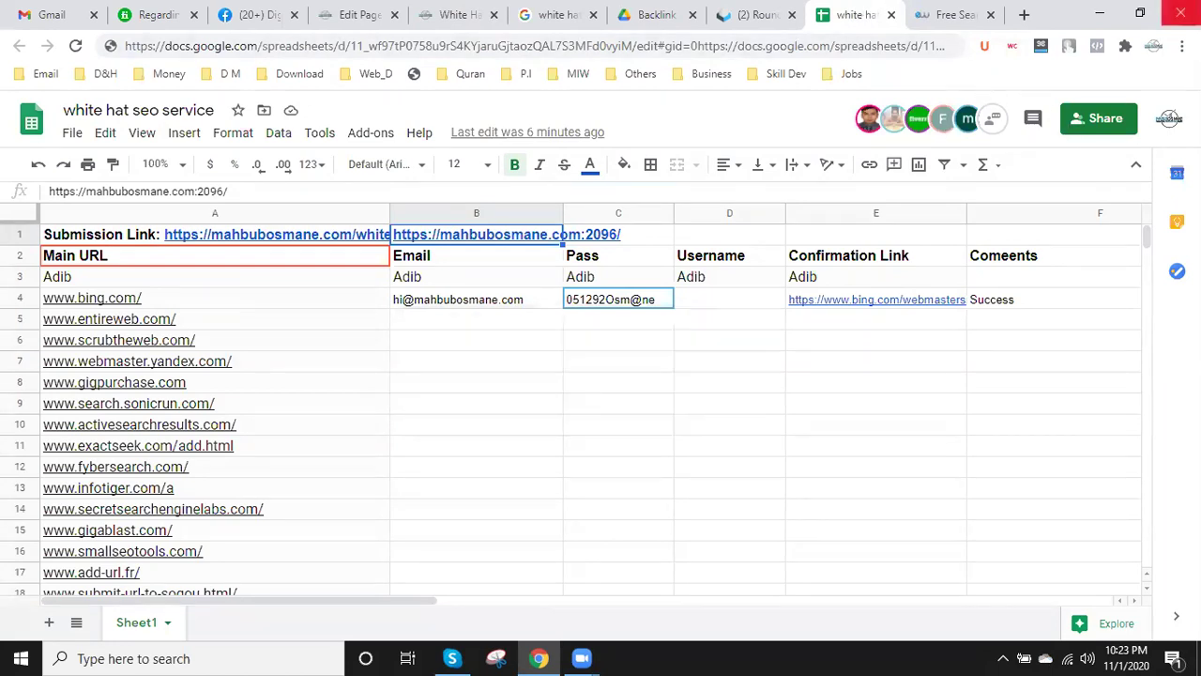
- Compare the Entireweb submission page with the tracking sheet, ending on Entireweb
left_click(957, 12)
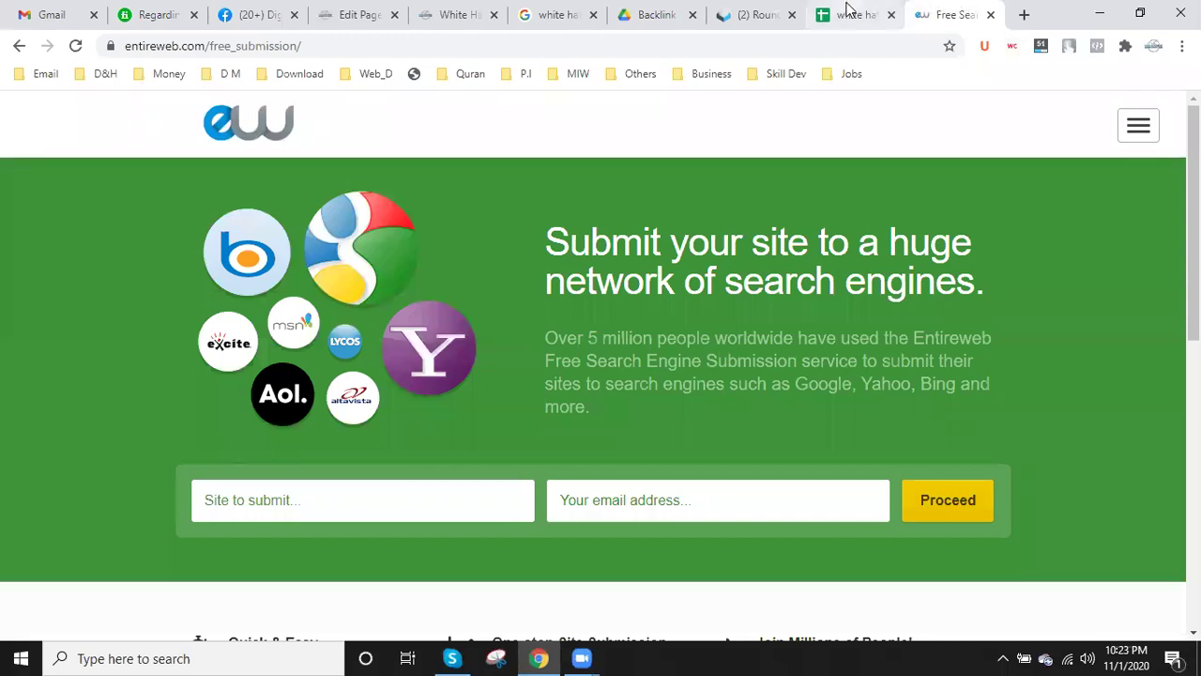
left_click(849, 11)
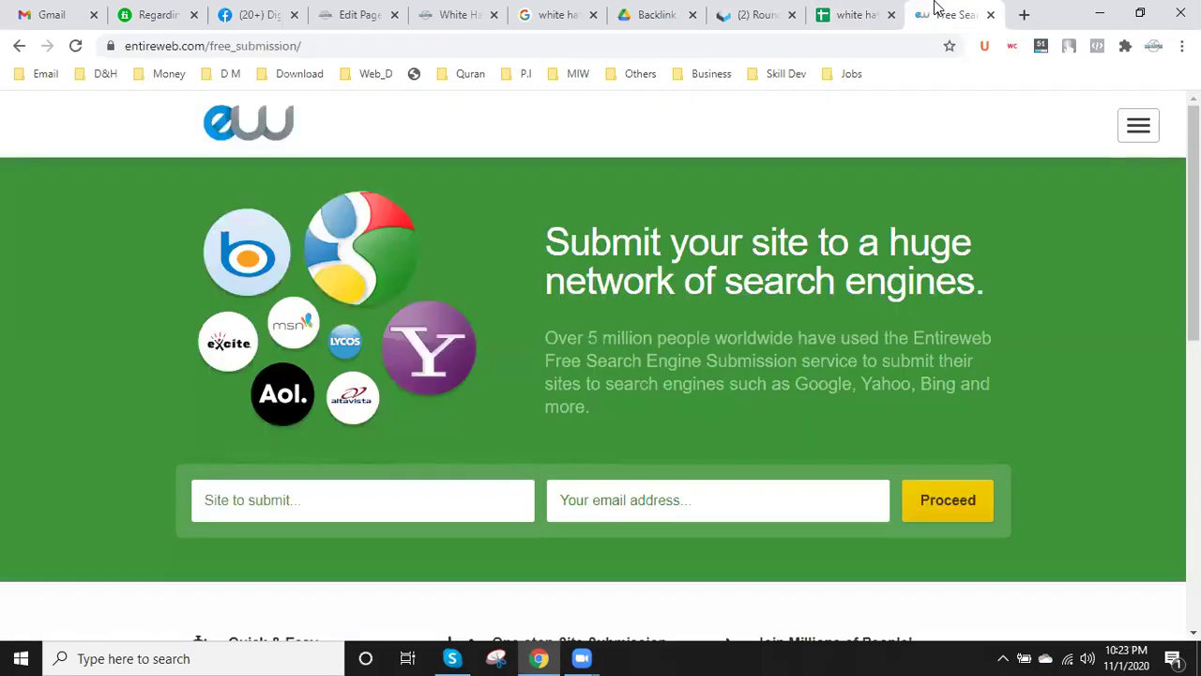
left_click(917, 14)
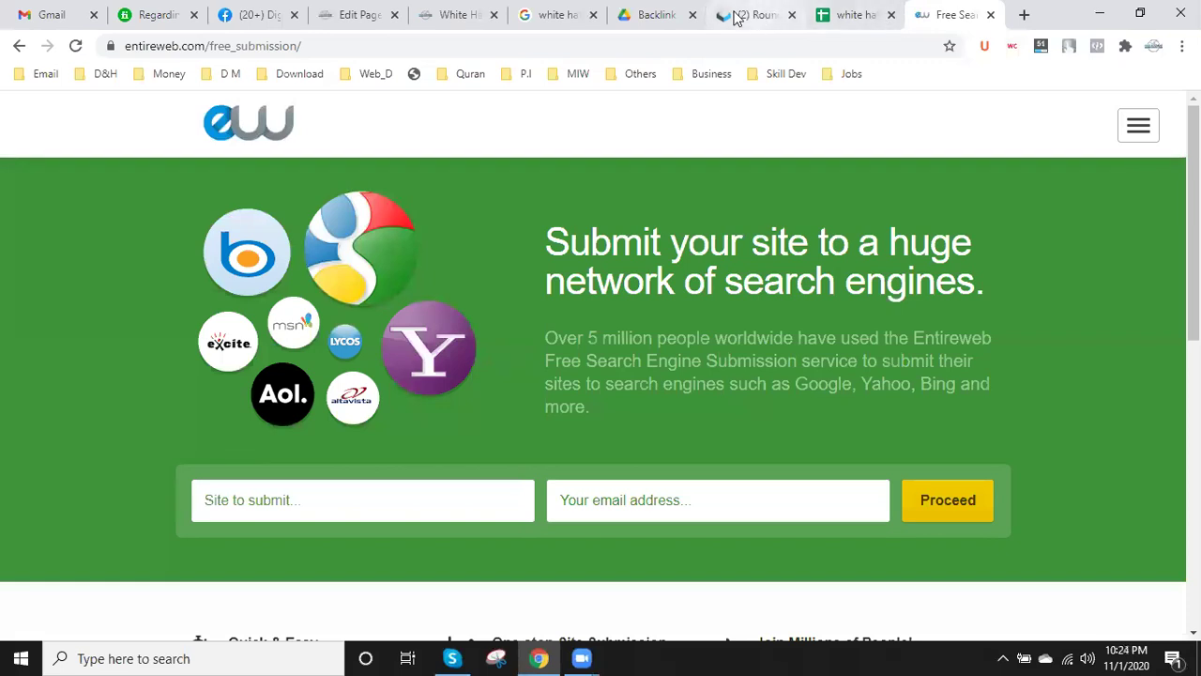
- Copy the White Hat SEO page address and close the search results and Backlink tabs
left_click(448, 13)
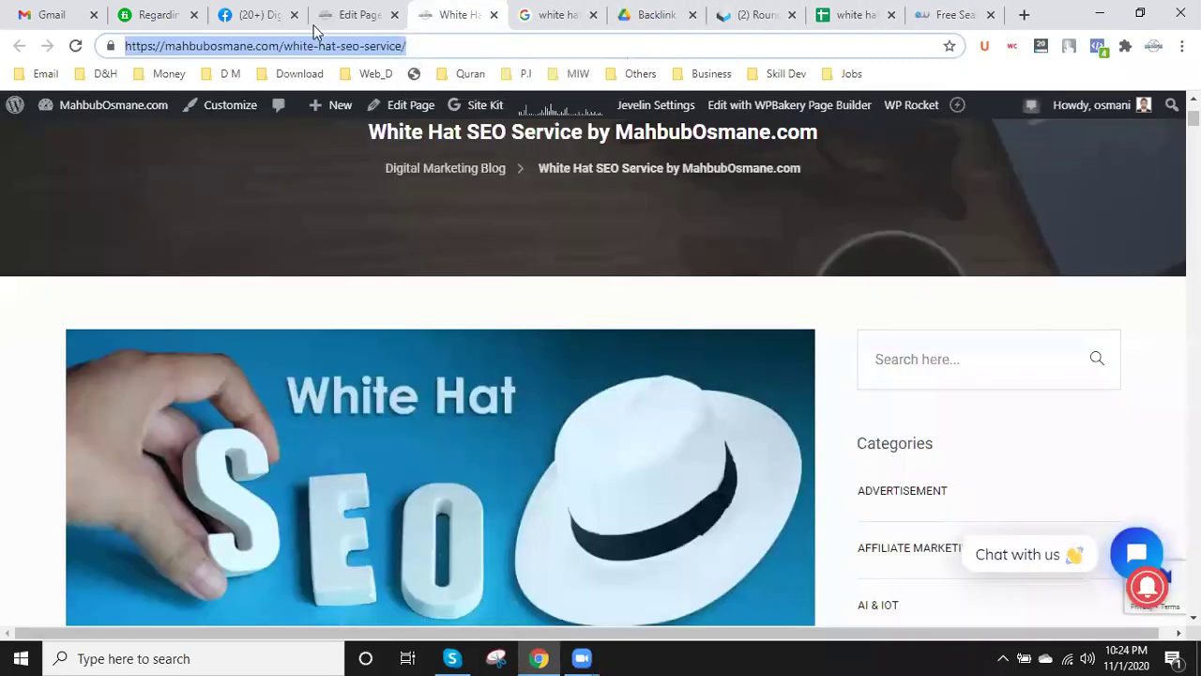
right_click(284, 47)
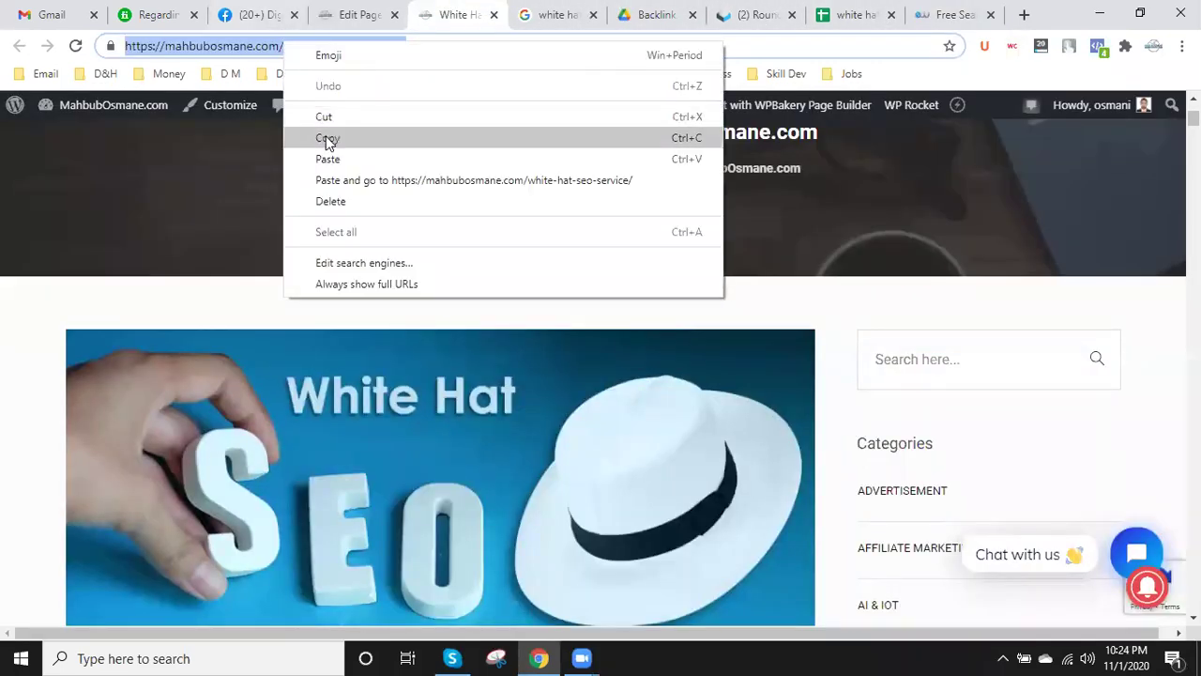
left_click(328, 138)
left_click(561, 14)
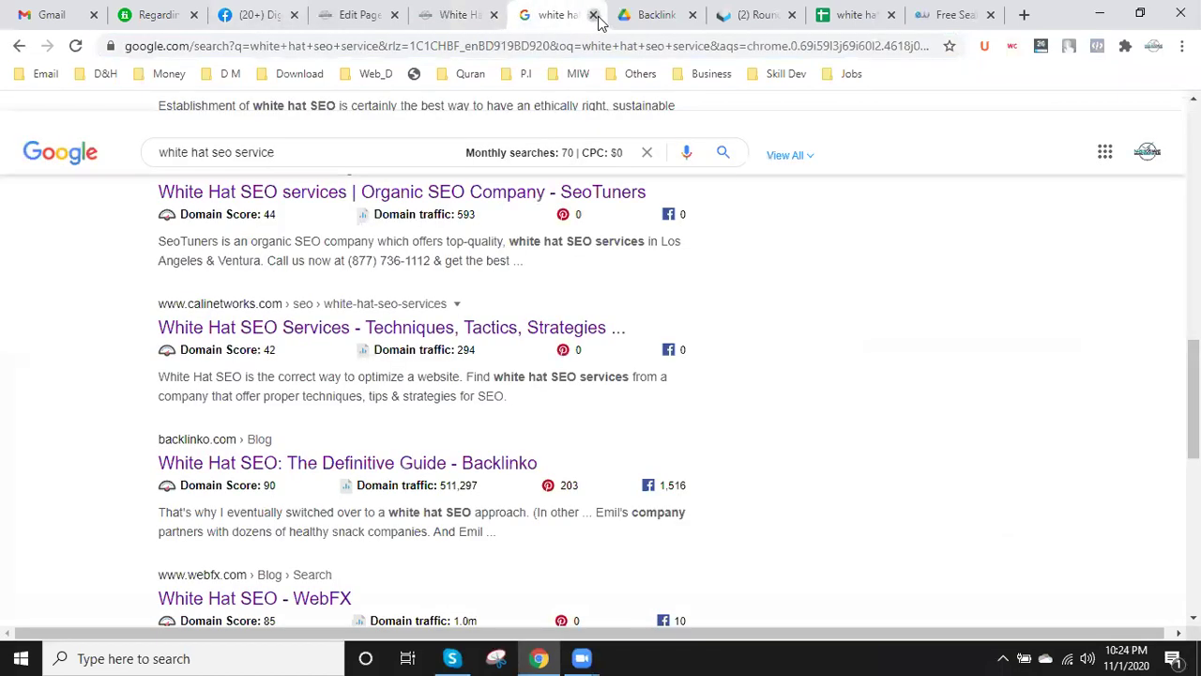
left_click(593, 16)
left_click(594, 16)
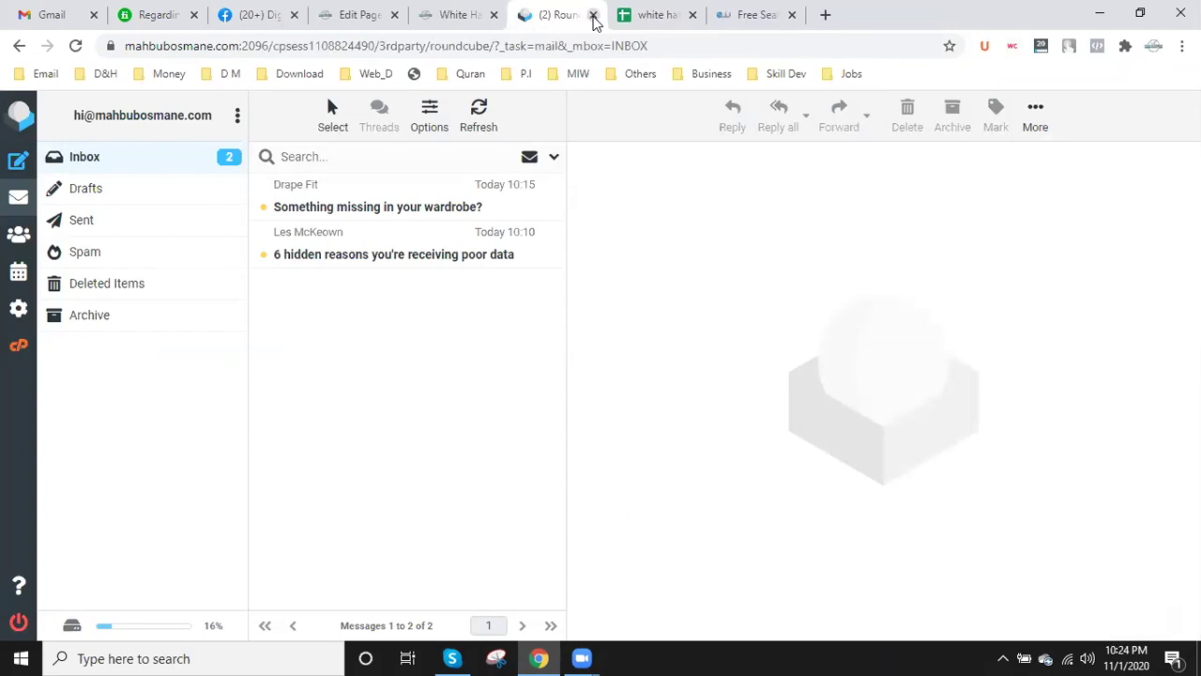
left_click(646, 15)
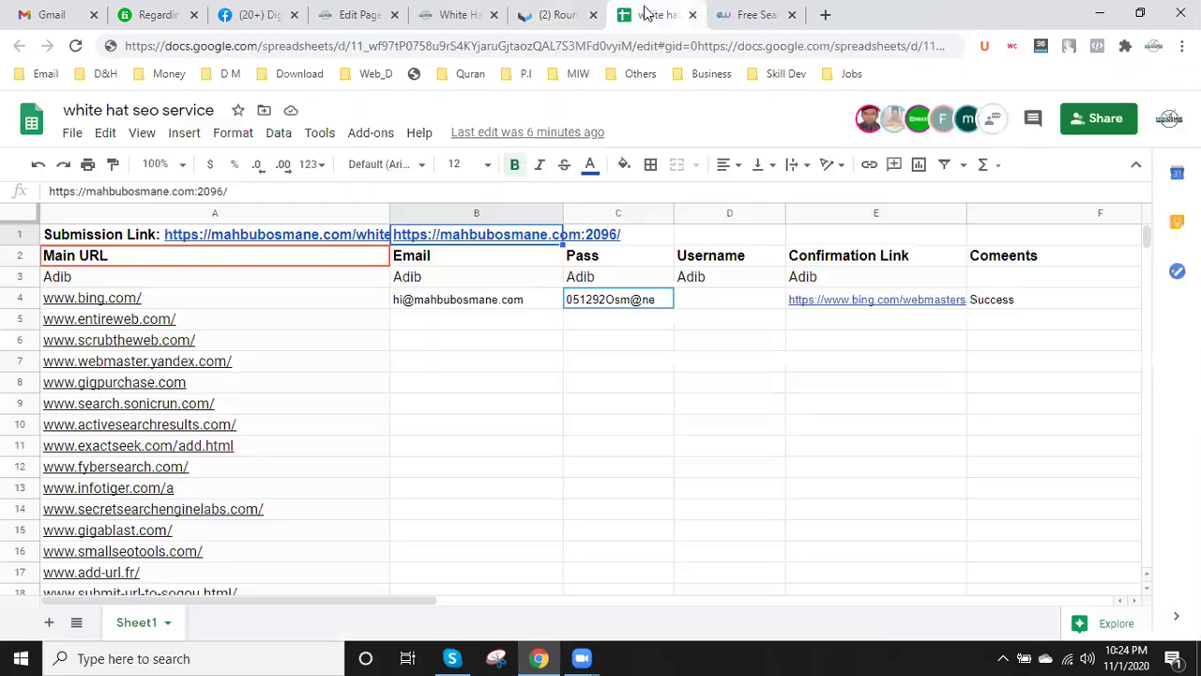
left_click(726, 15)
left_click(324, 495)
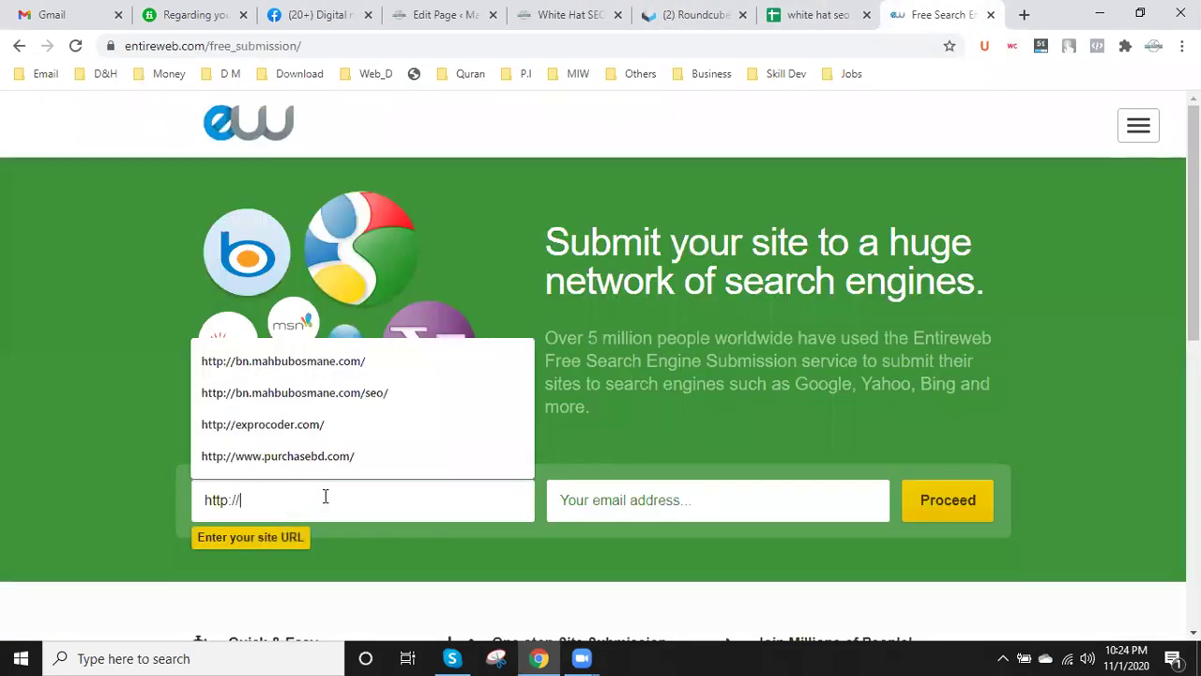
left_click_drag(323, 499, 153, 502)
key("ctrl+v")
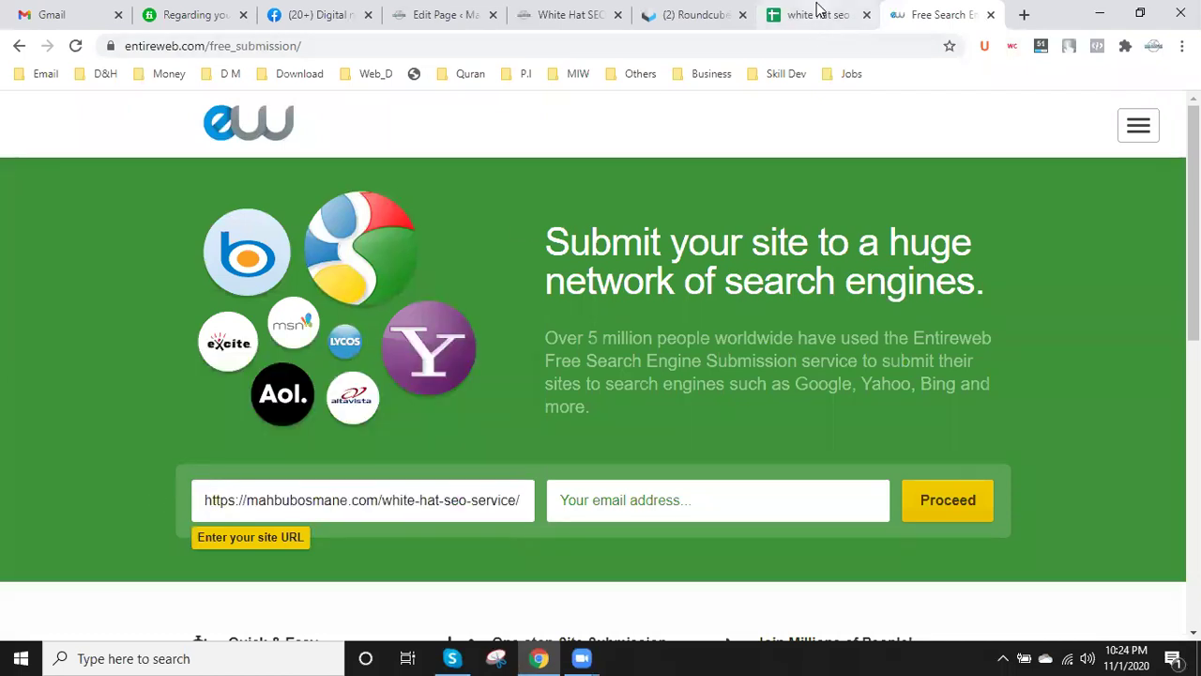
left_click(818, 15)
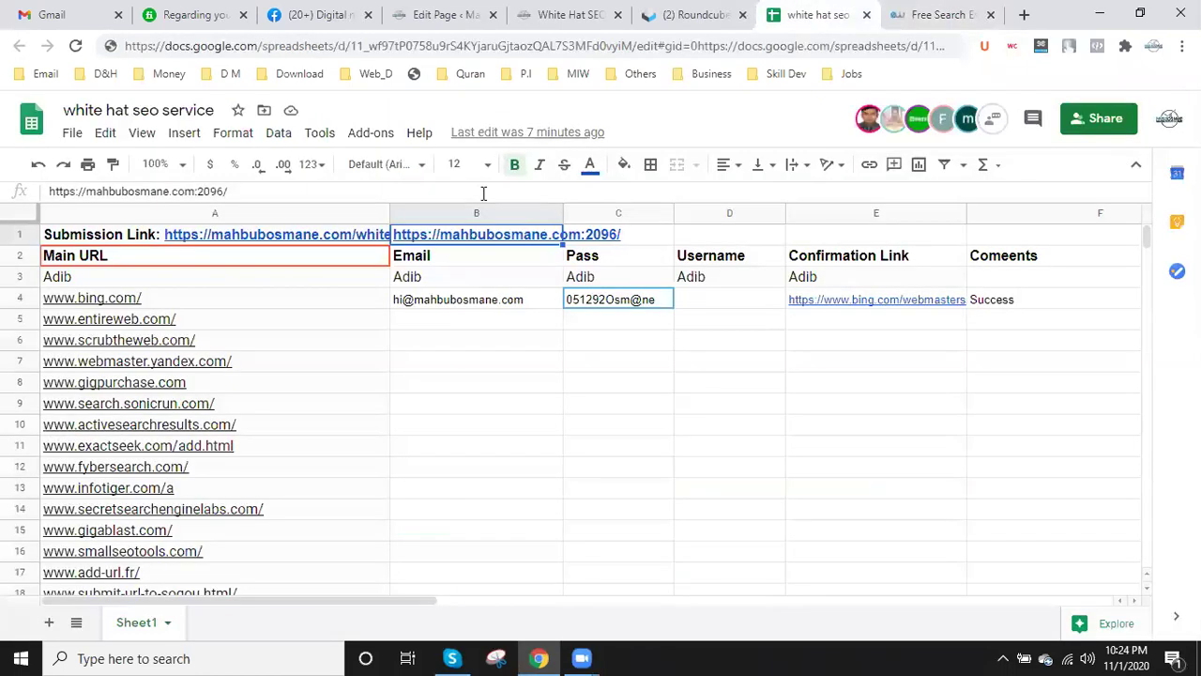
double_click(533, 300)
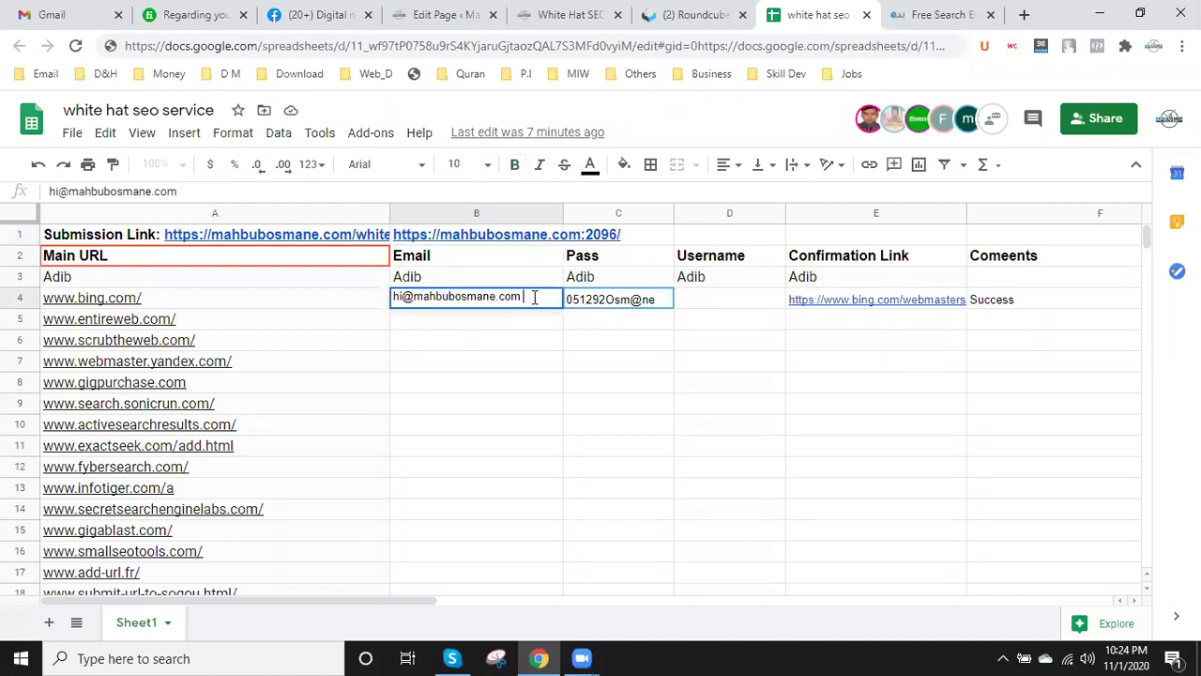
left_click_drag(533, 298, 377, 299)
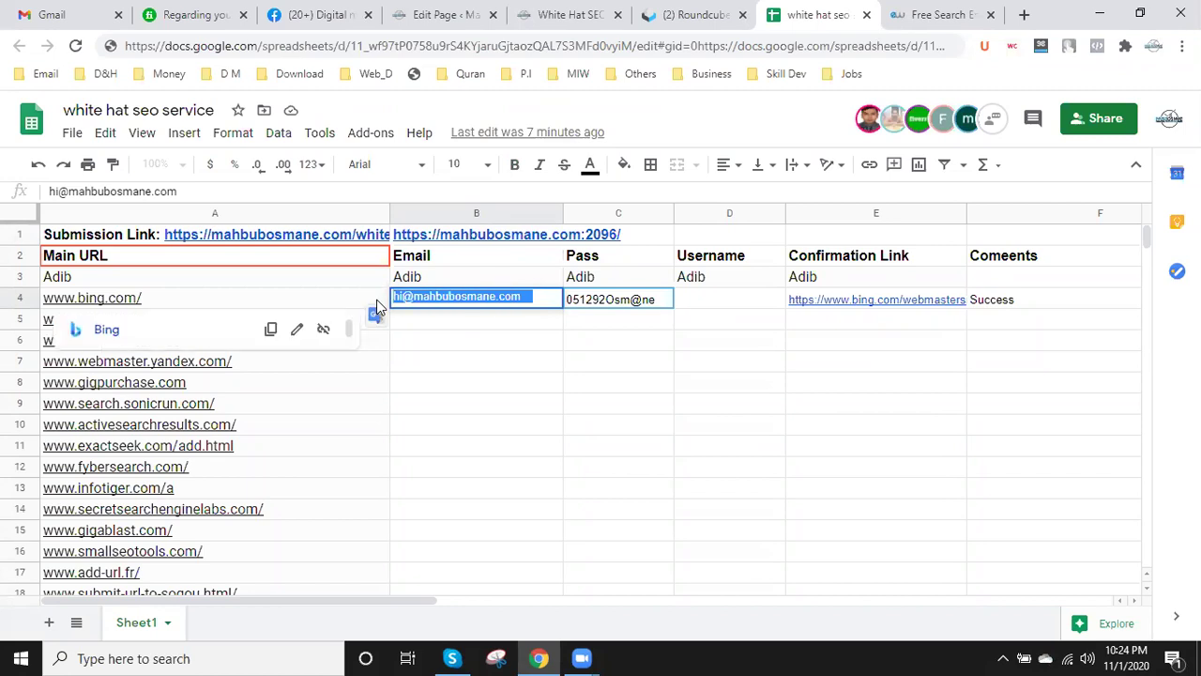
left_click(939, 14)
left_click(597, 498)
key("ctrl+v")
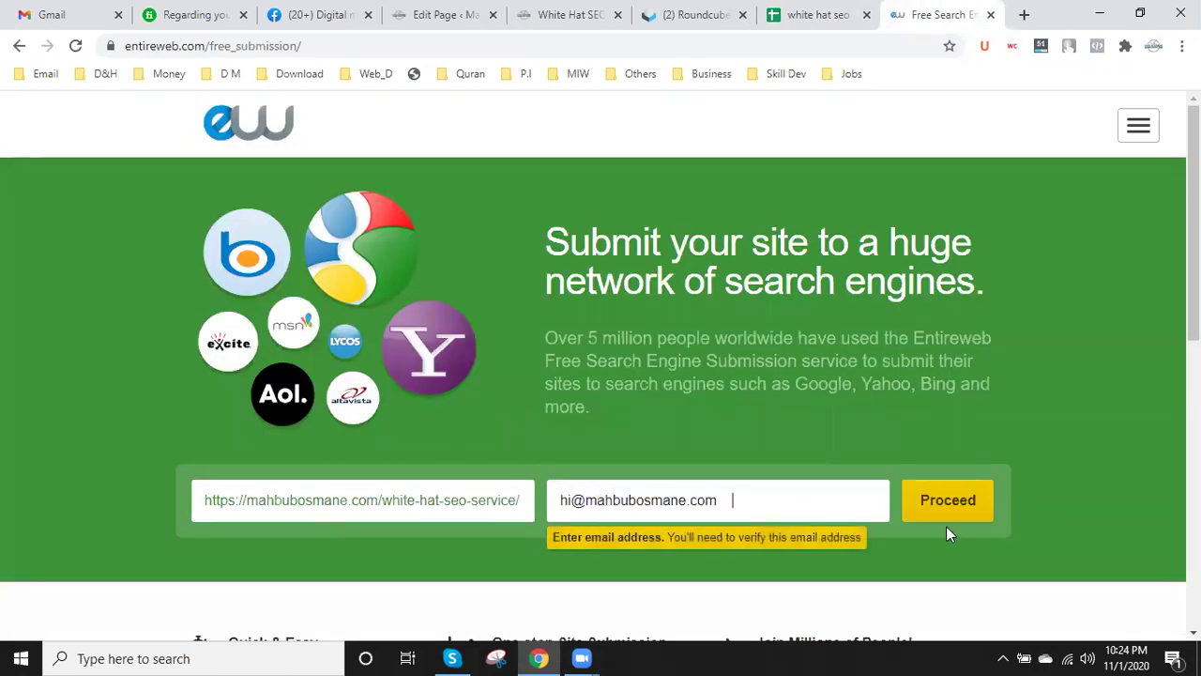
key("BackSpace")
key("BackSpace")
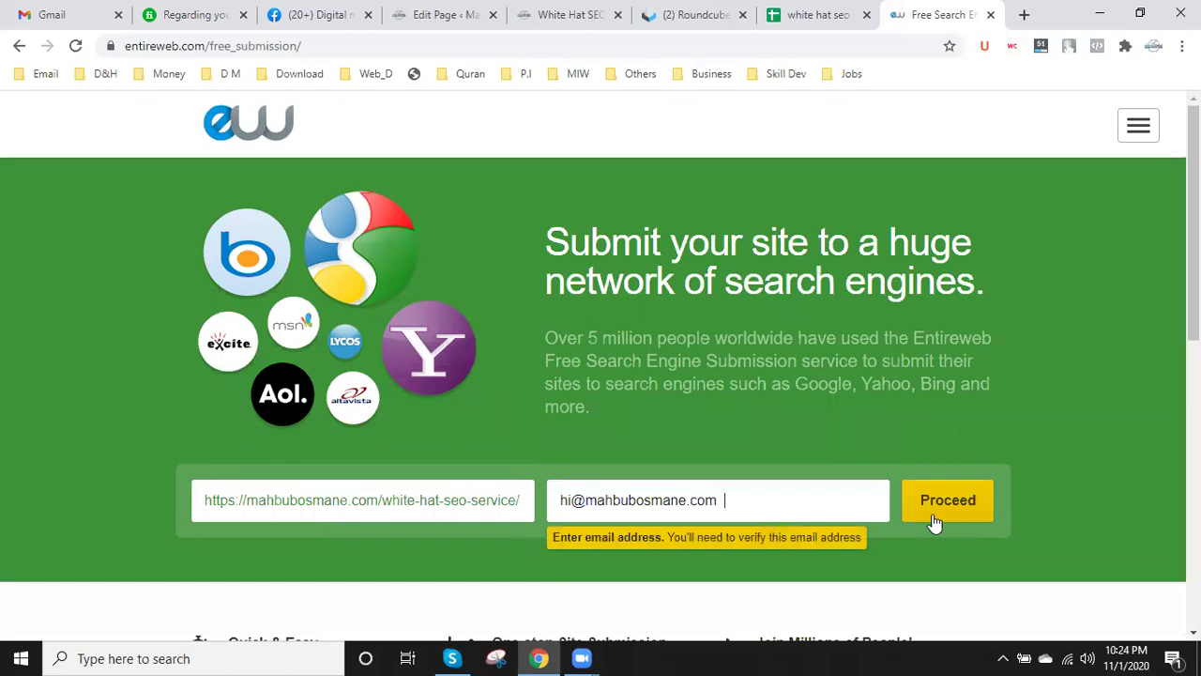
key("Left")
key("Left")
key("Left")
key("Left")
key("Left")
key("Left")
key("Left")
key("Left")
key("Left")
key("Left")
key("Left")
key("Left")
key("Left")
key("Left")
key("Left")
key("Left")
key("Left")
left_click(982, 502)
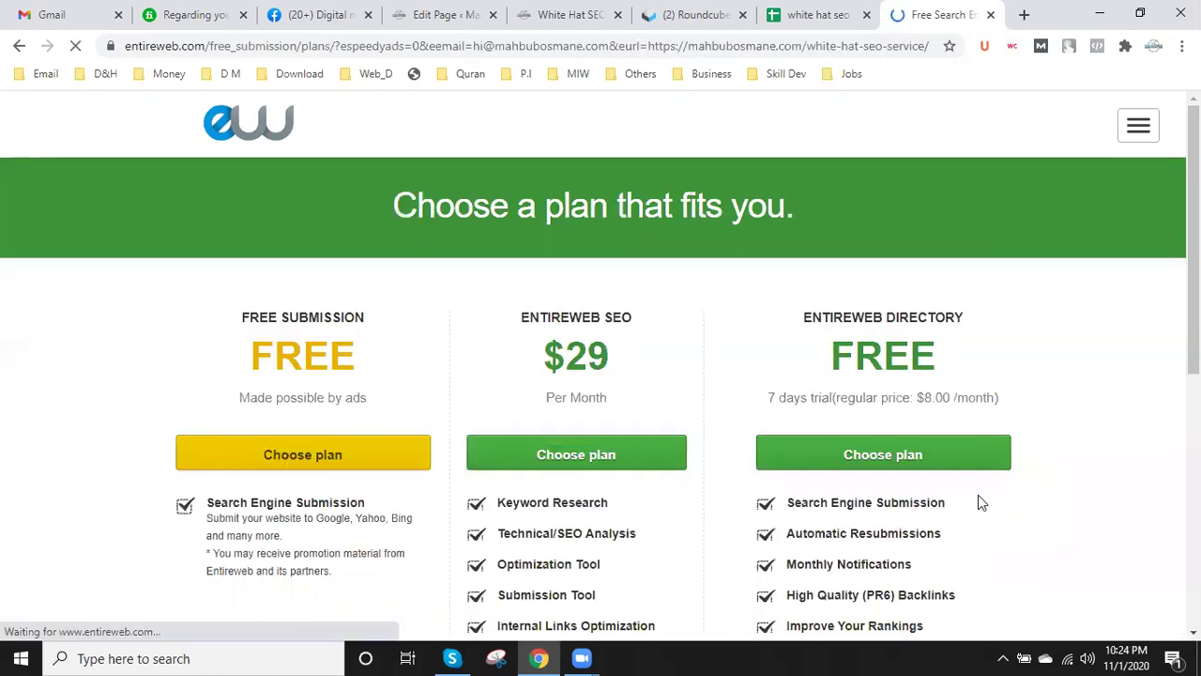
- Dismiss the coupon popups and choose Entireweb's free submission plan
scroll(685, 353, "down", 2)
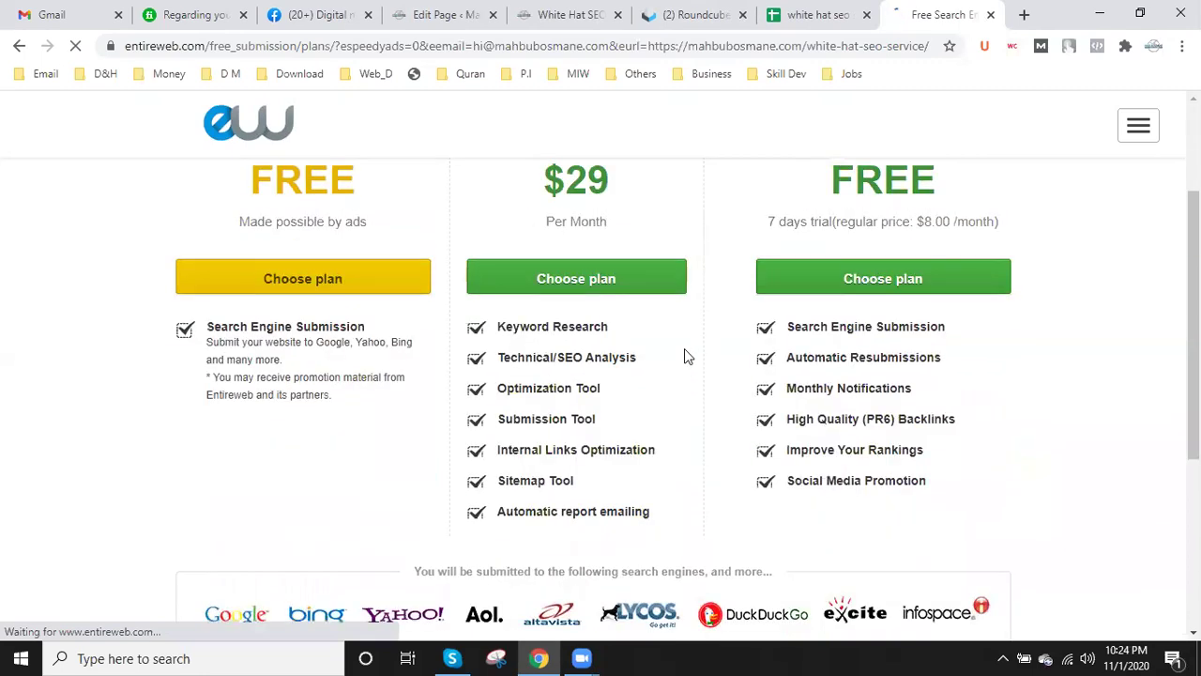
scroll(684, 343, "up", 2)
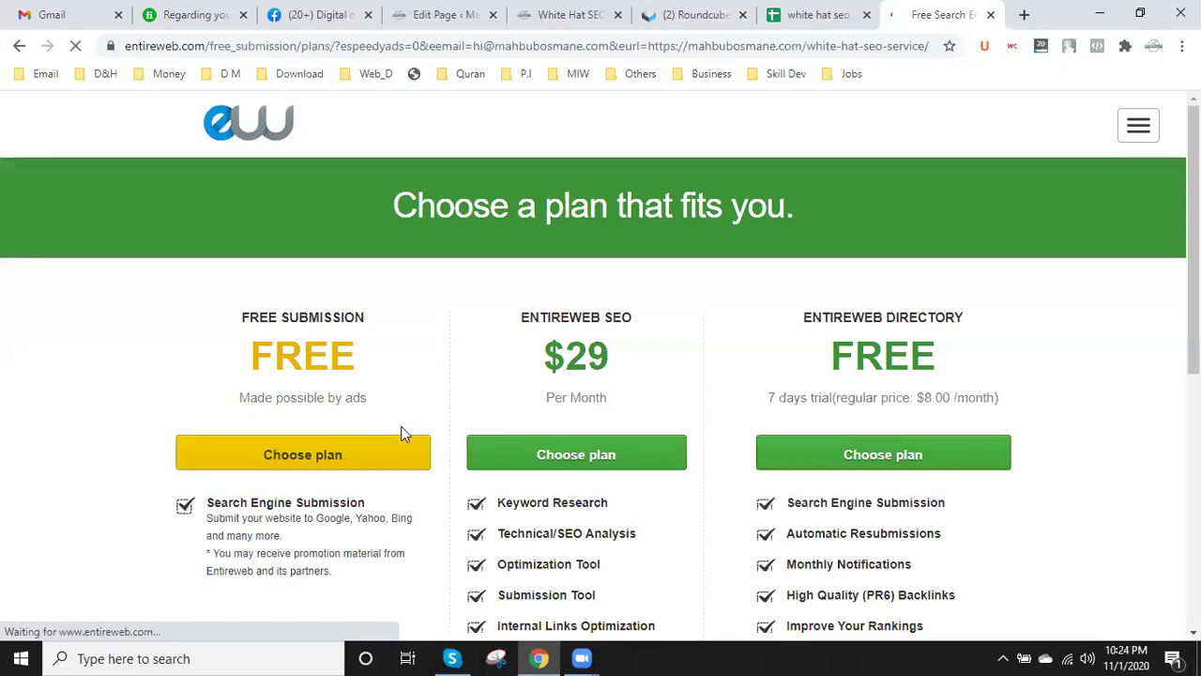
scroll(402, 434, "down", 1)
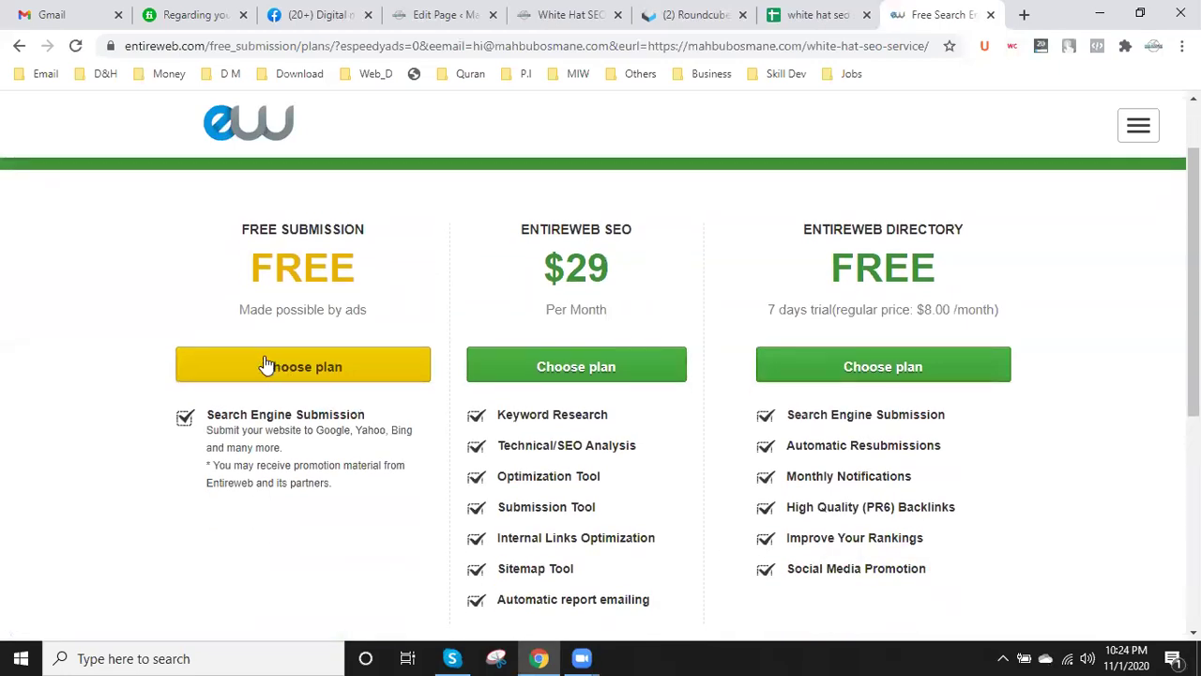
scroll(1079, 458, "down", 2)
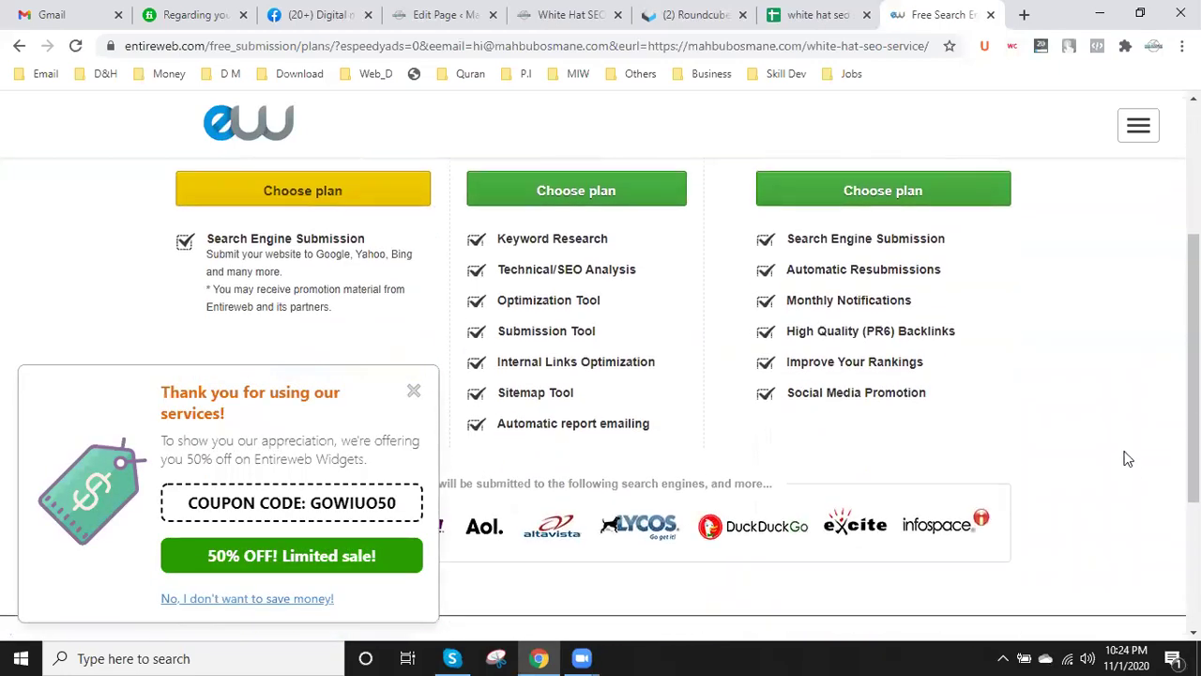
scroll(1128, 459, "up", 2)
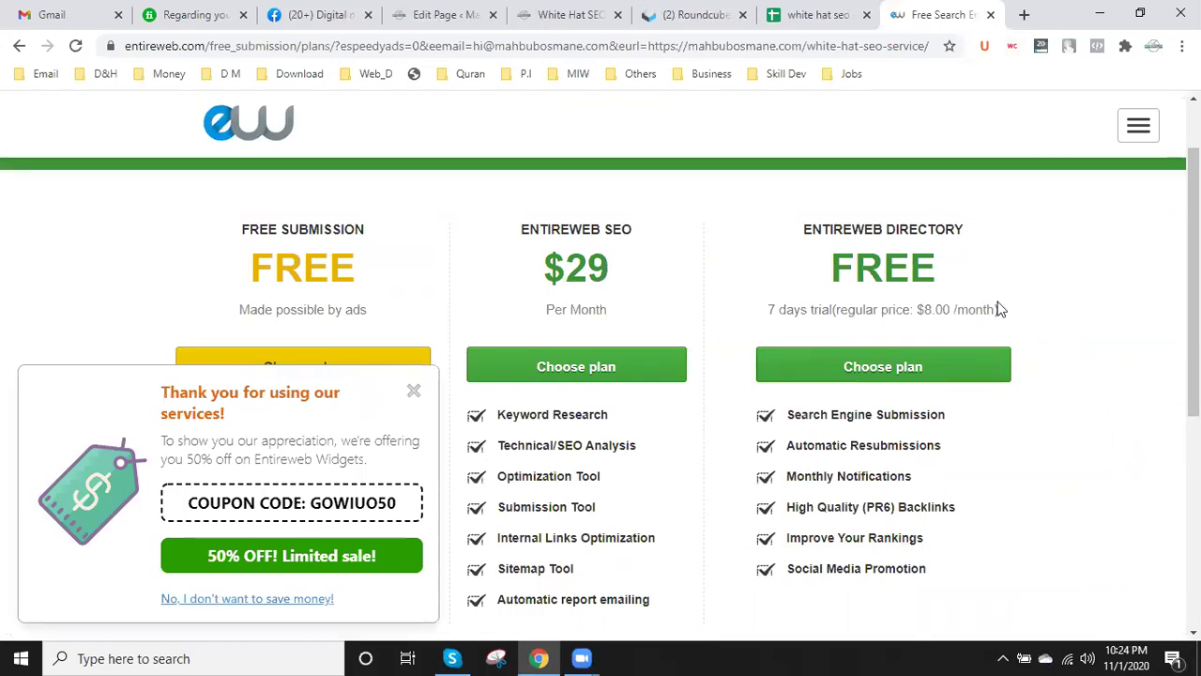
left_click(413, 390)
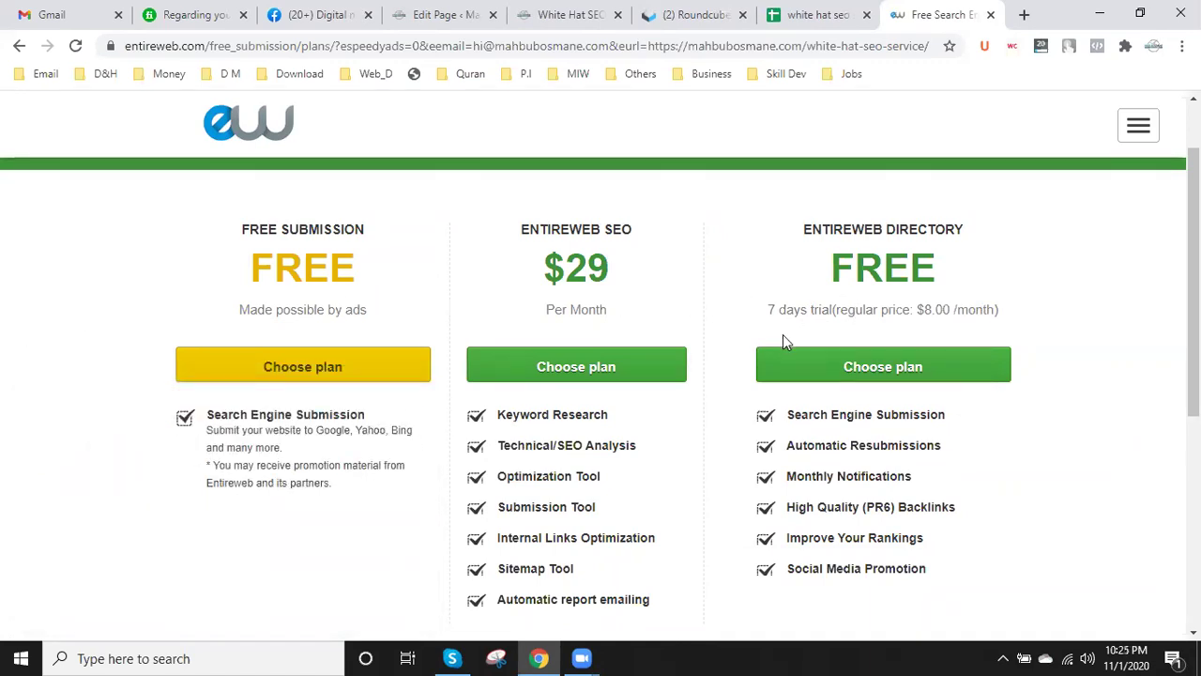
left_click(285, 367)
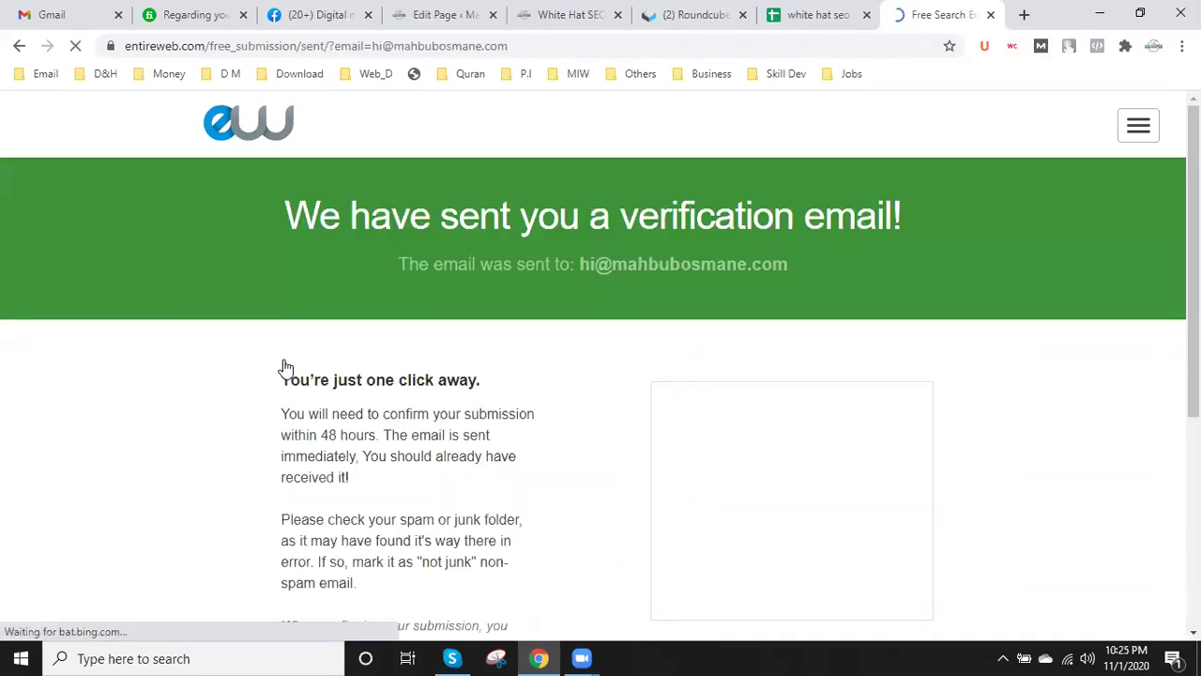
scroll(282, 367, "down", 2)
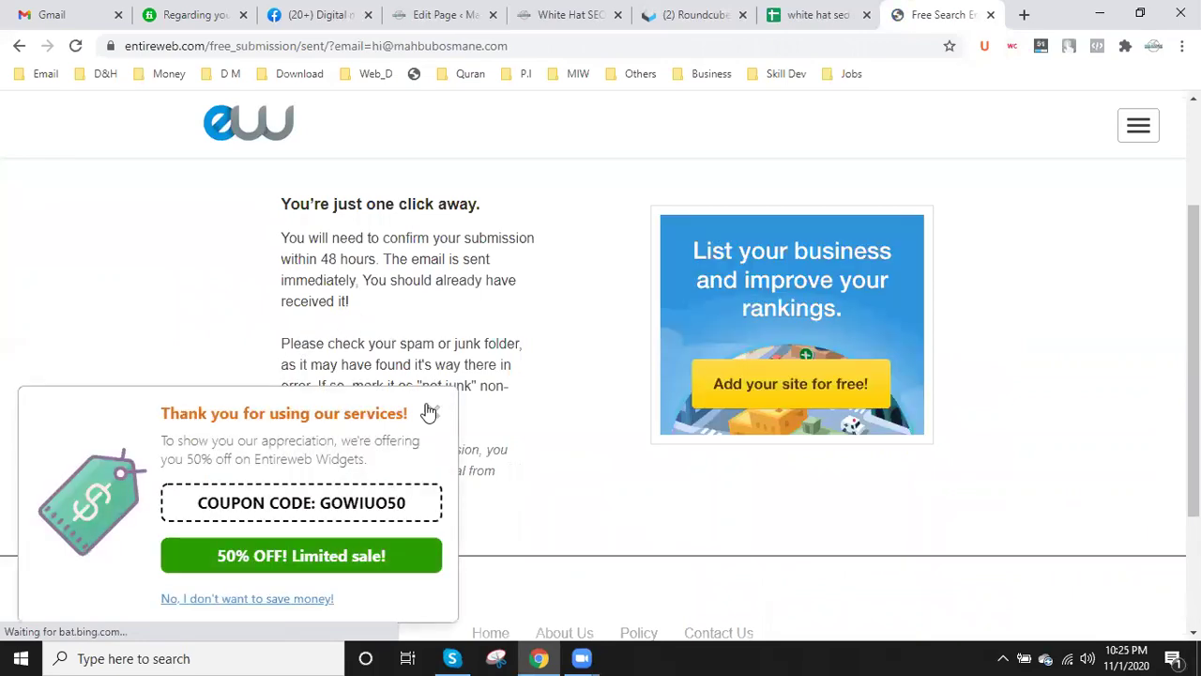
left_click(431, 413)
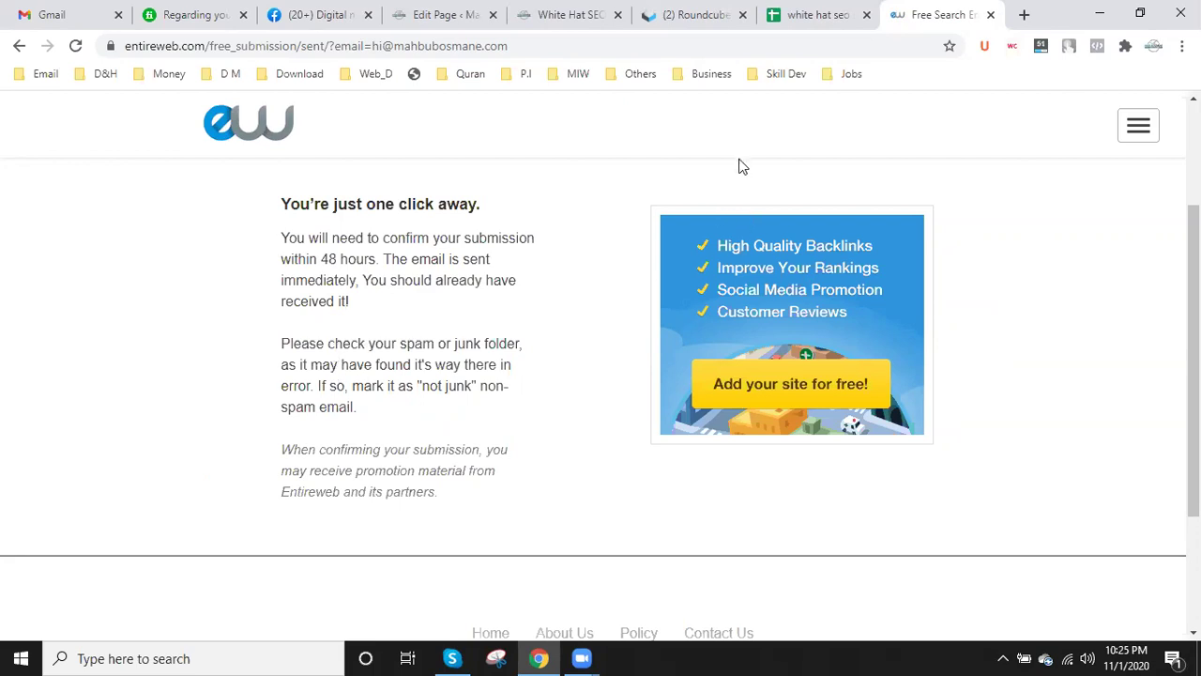
- Refresh Roundcube and check Spam and Inbox for the Entireweb confirmation e-mail
left_click(705, 9)
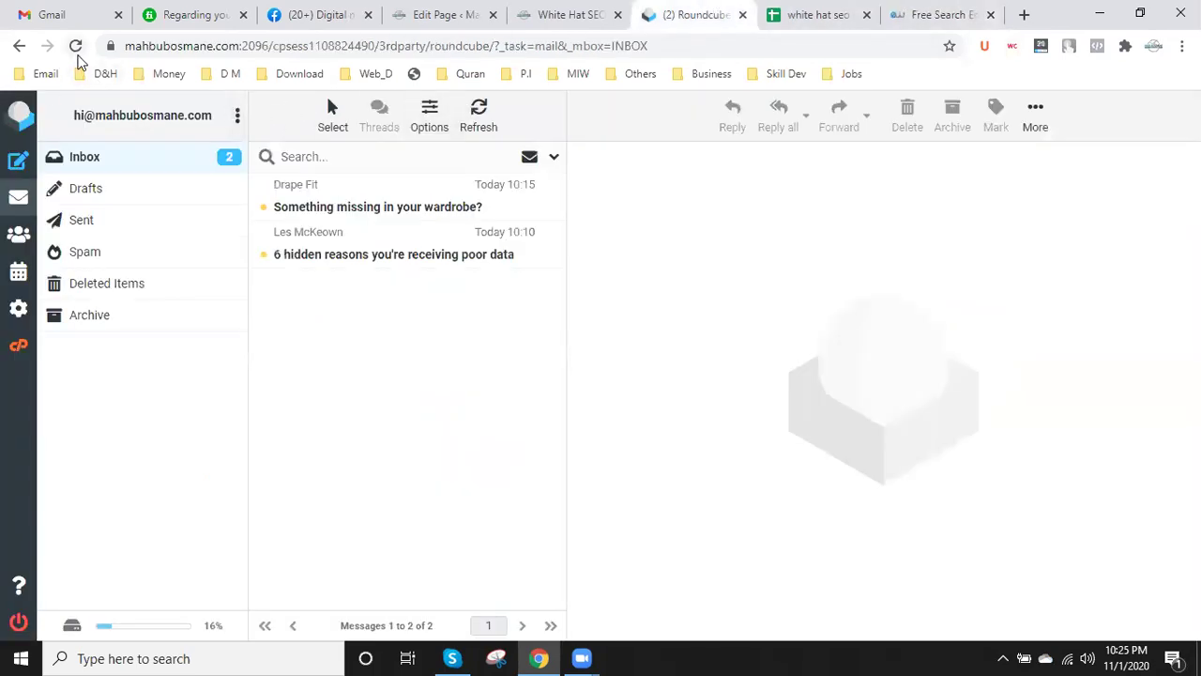
left_click(478, 122)
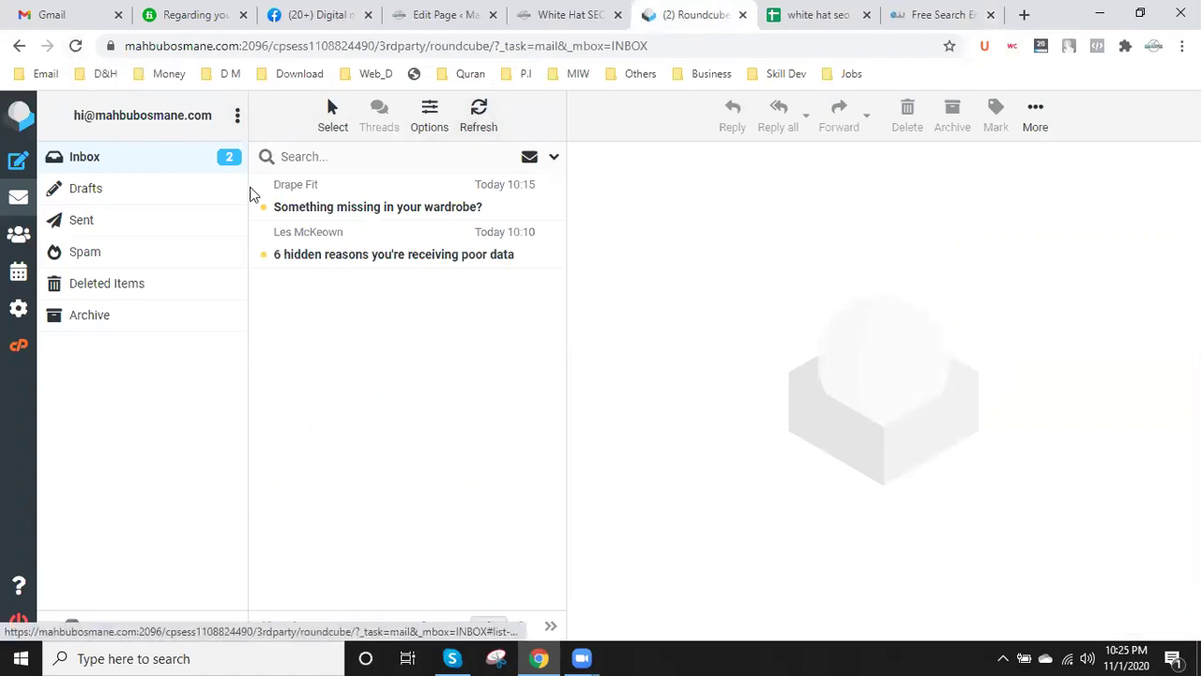
left_click(86, 254)
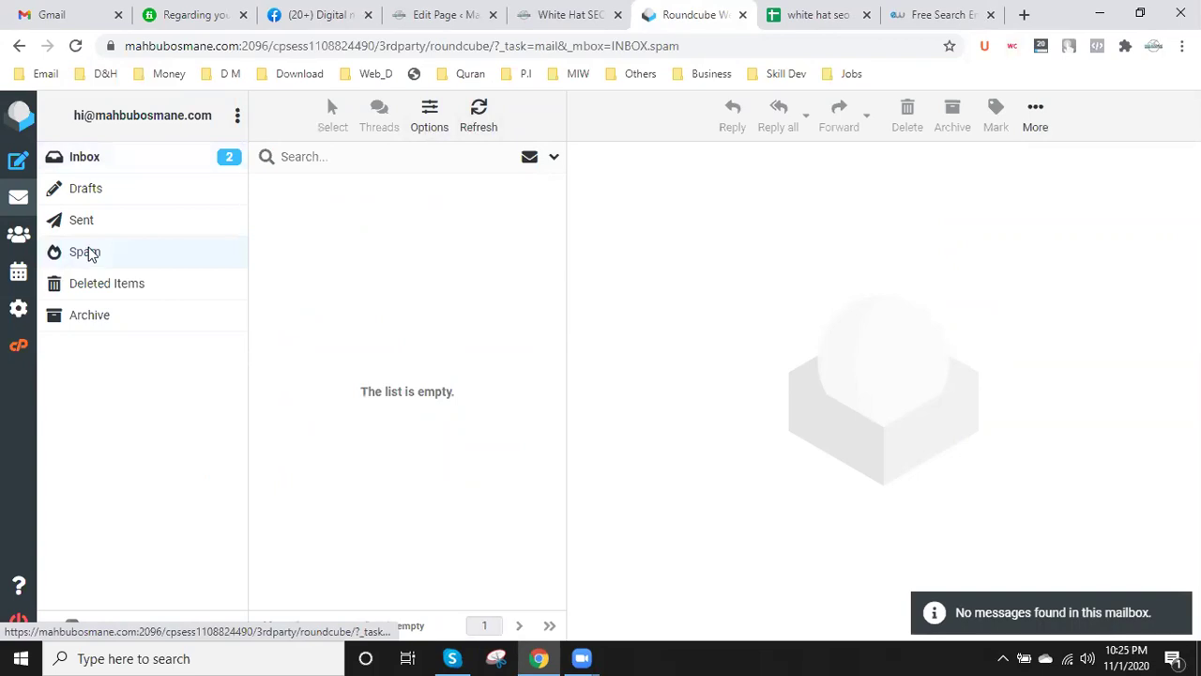
left_click(99, 162)
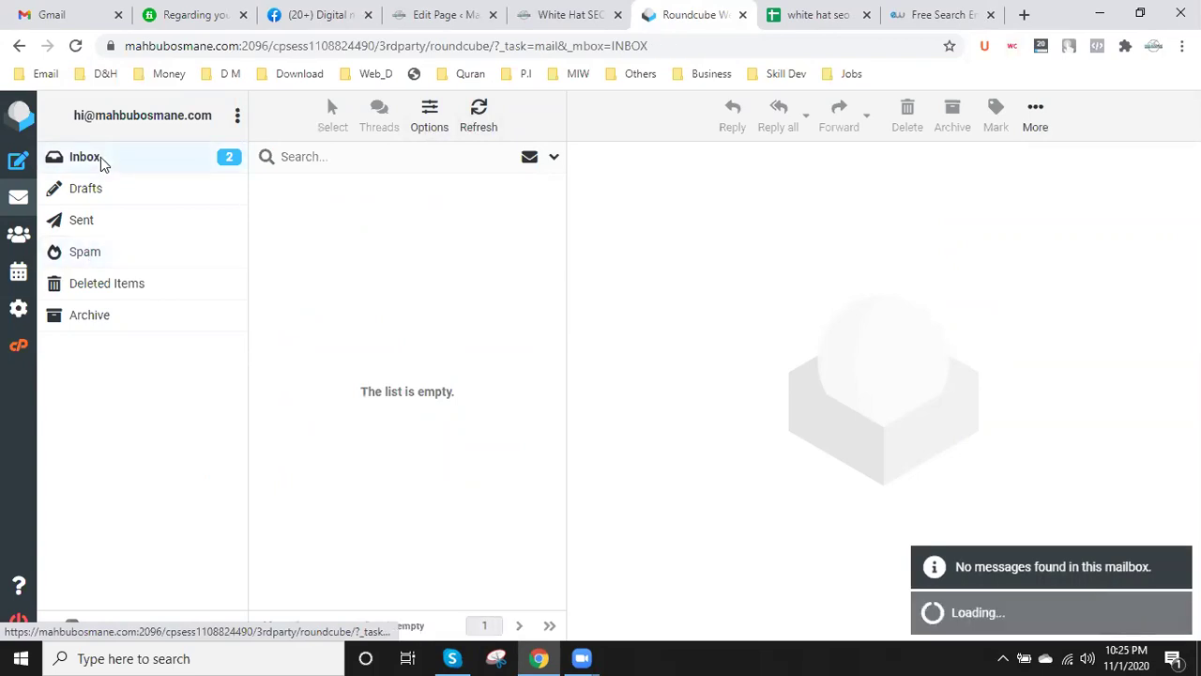
left_click(314, 204)
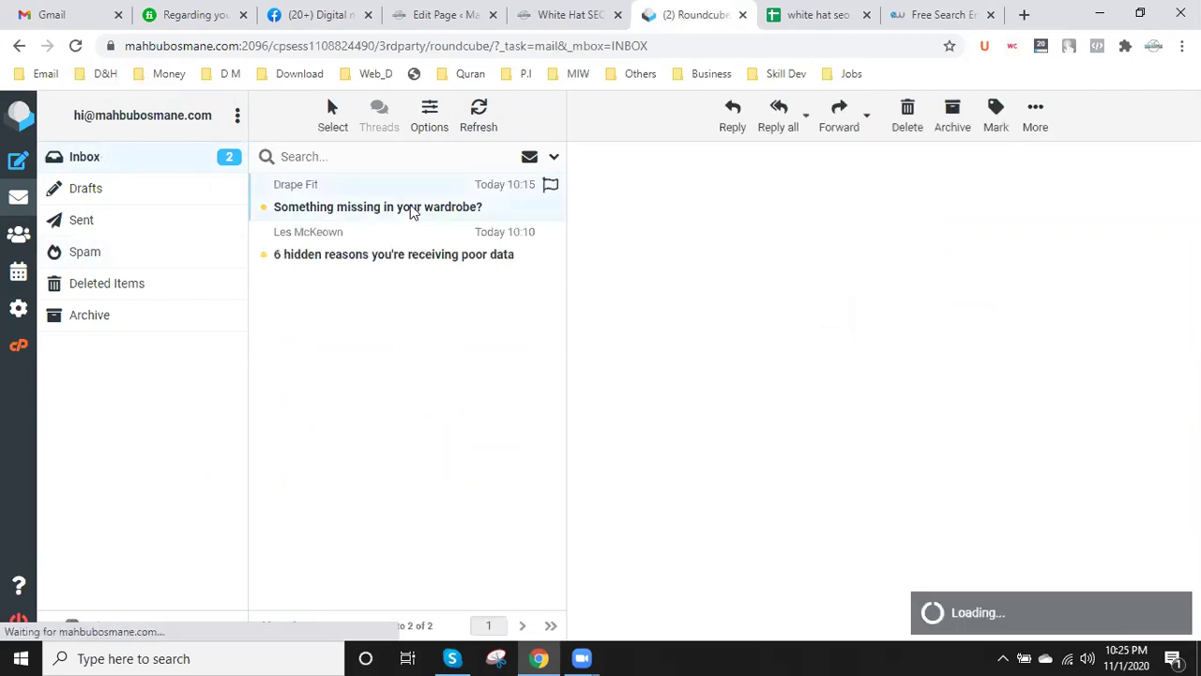
left_click(413, 255)
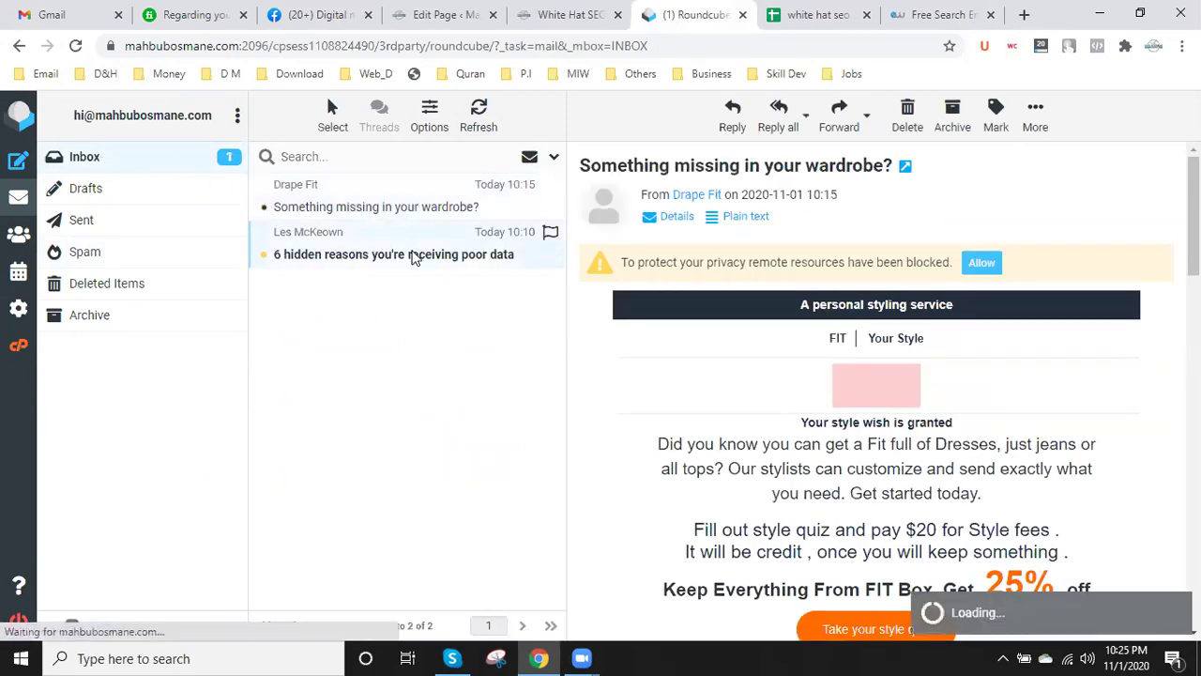
left_click(161, 164)
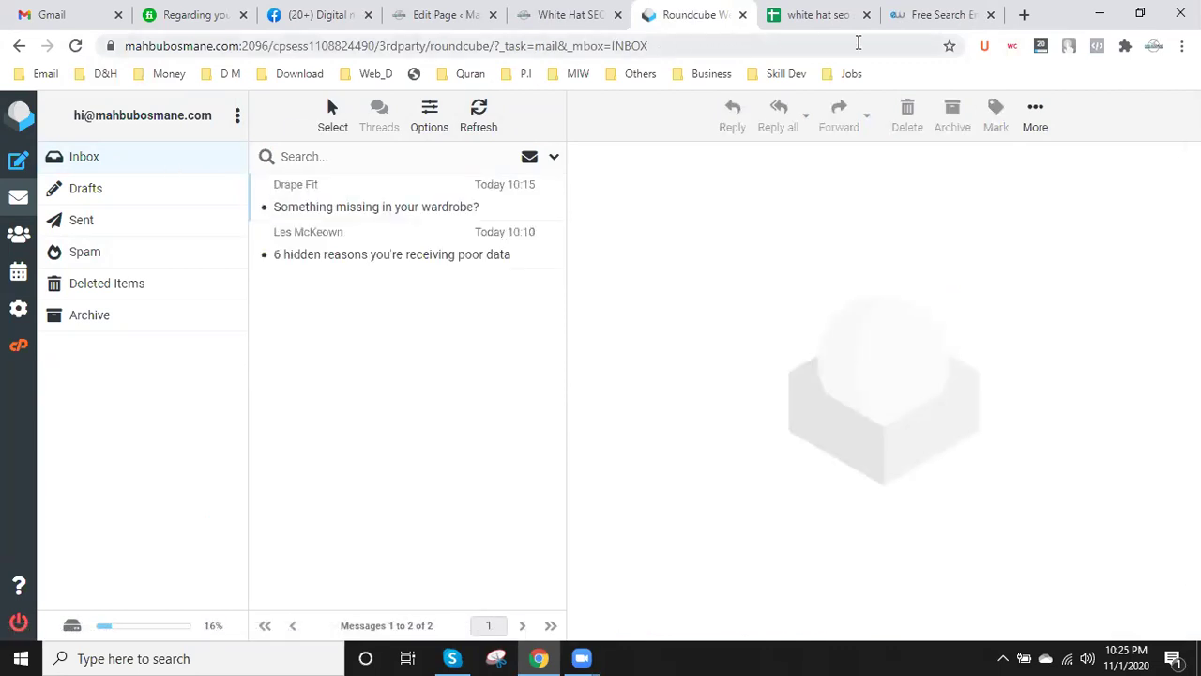
- Recheck the Entireweb sent page, then finish editing cell B4 in the sheet
left_click(932, 11)
scroll(405, 492, "down", 3)
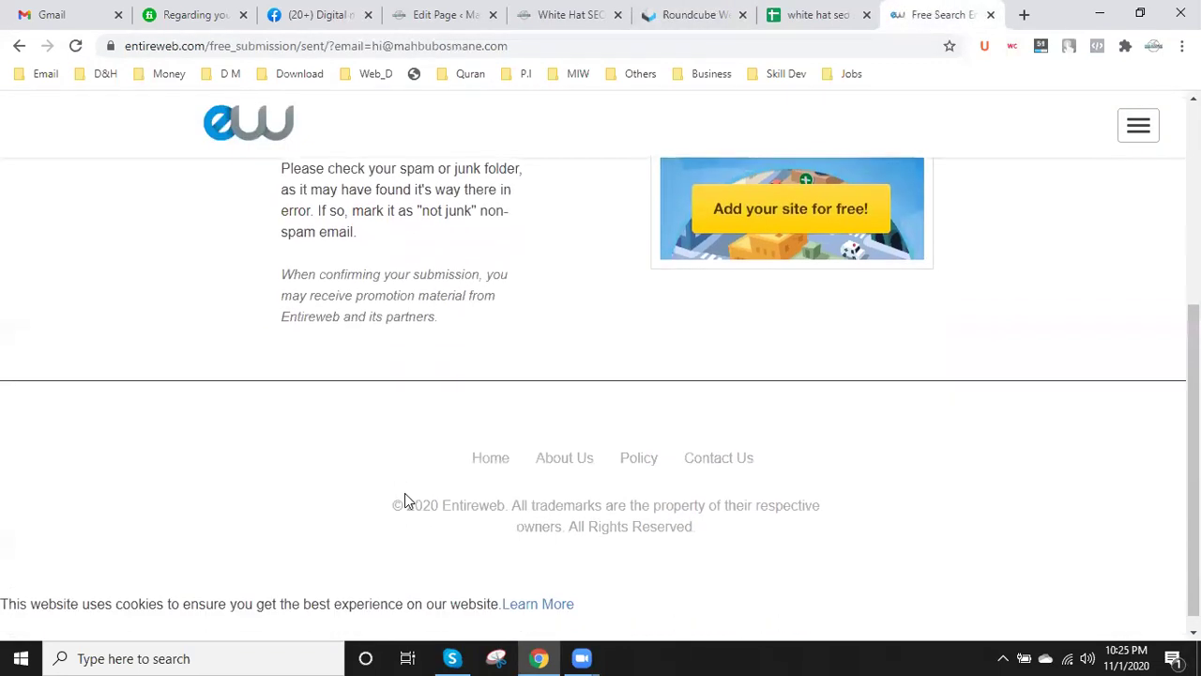
scroll(404, 493, "up", 3)
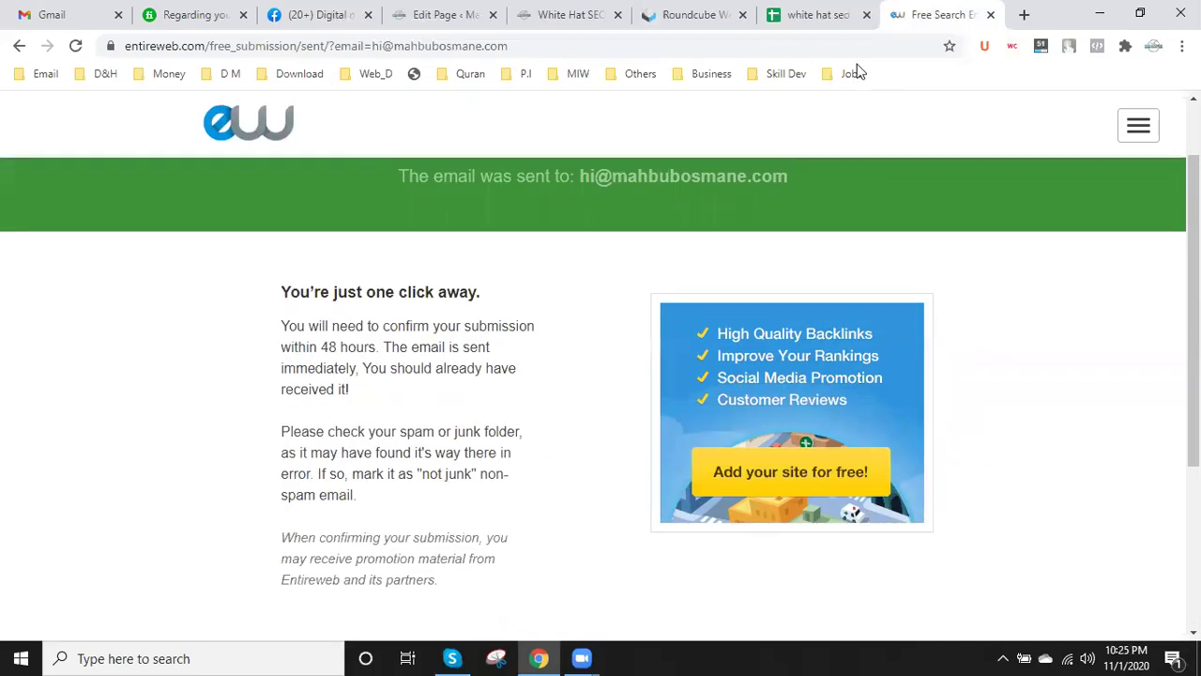
left_click(826, 12)
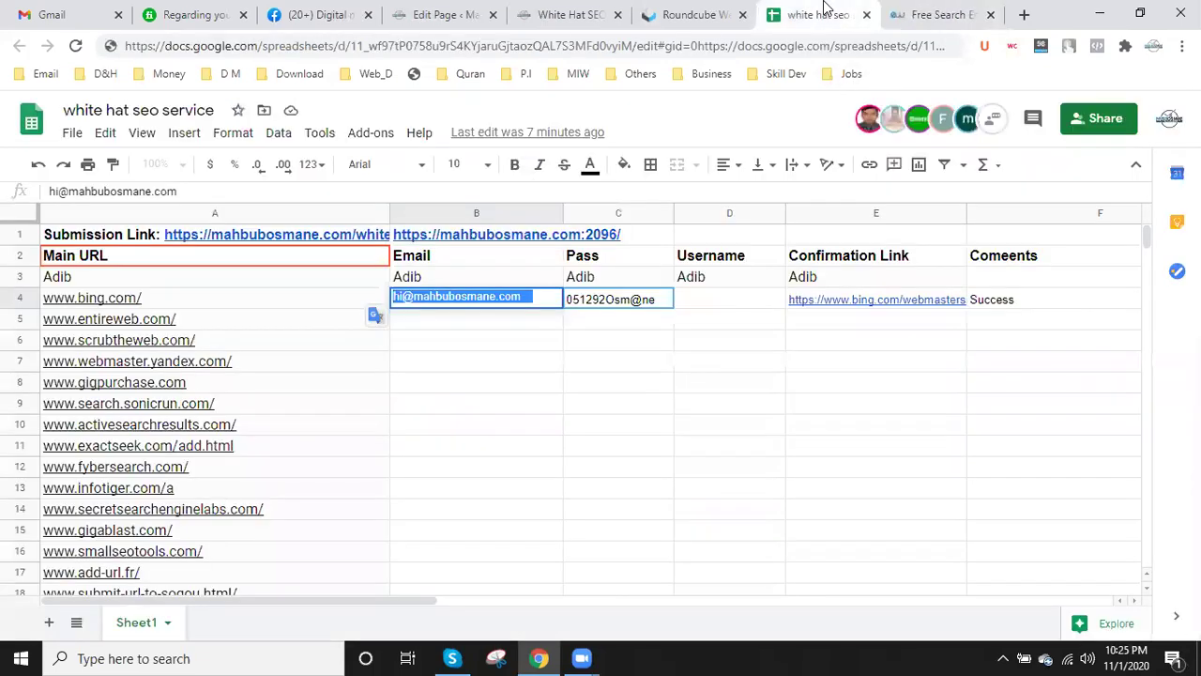
left_click(688, 367)
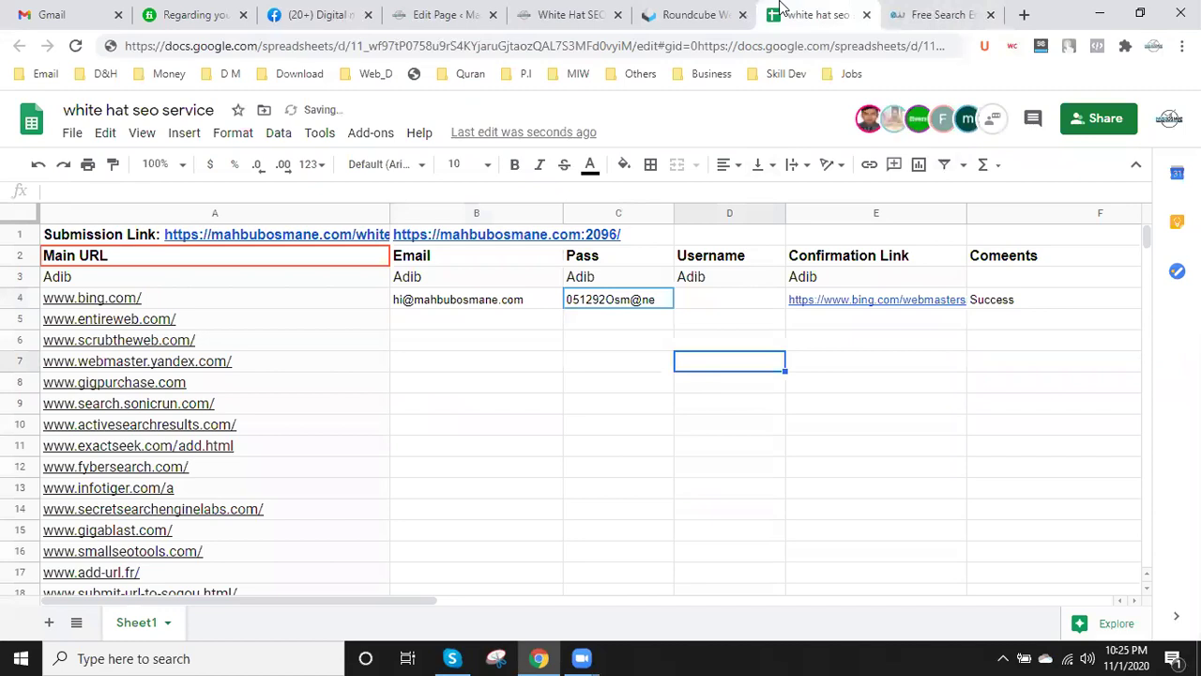
- Look in Gmail and revisit the sheet and Entireweb before rechecking the webmail inbox
left_click(648, 13)
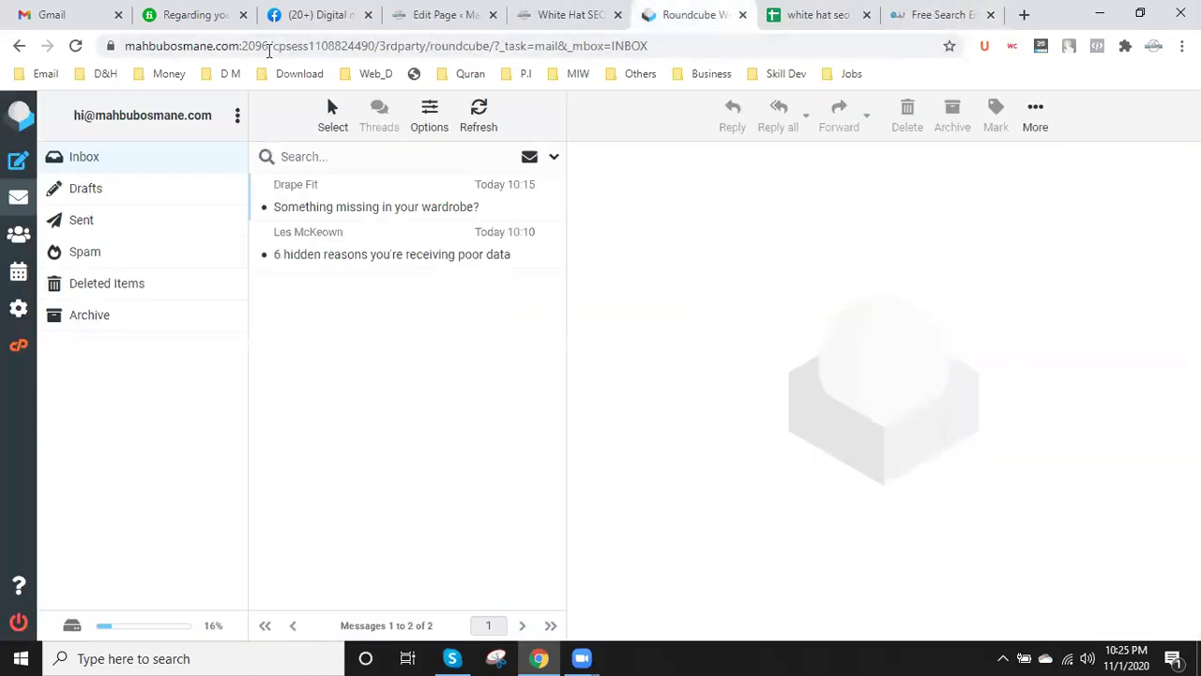
left_click_drag(270, 51, 66, 7)
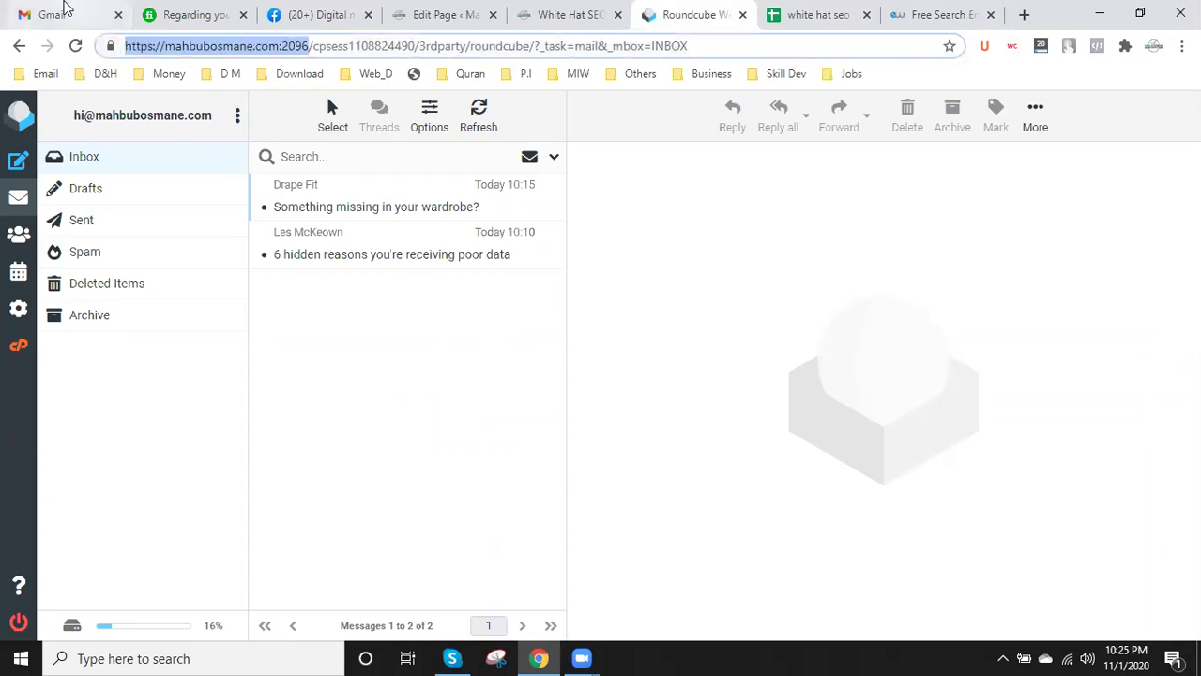
left_click(64, 8)
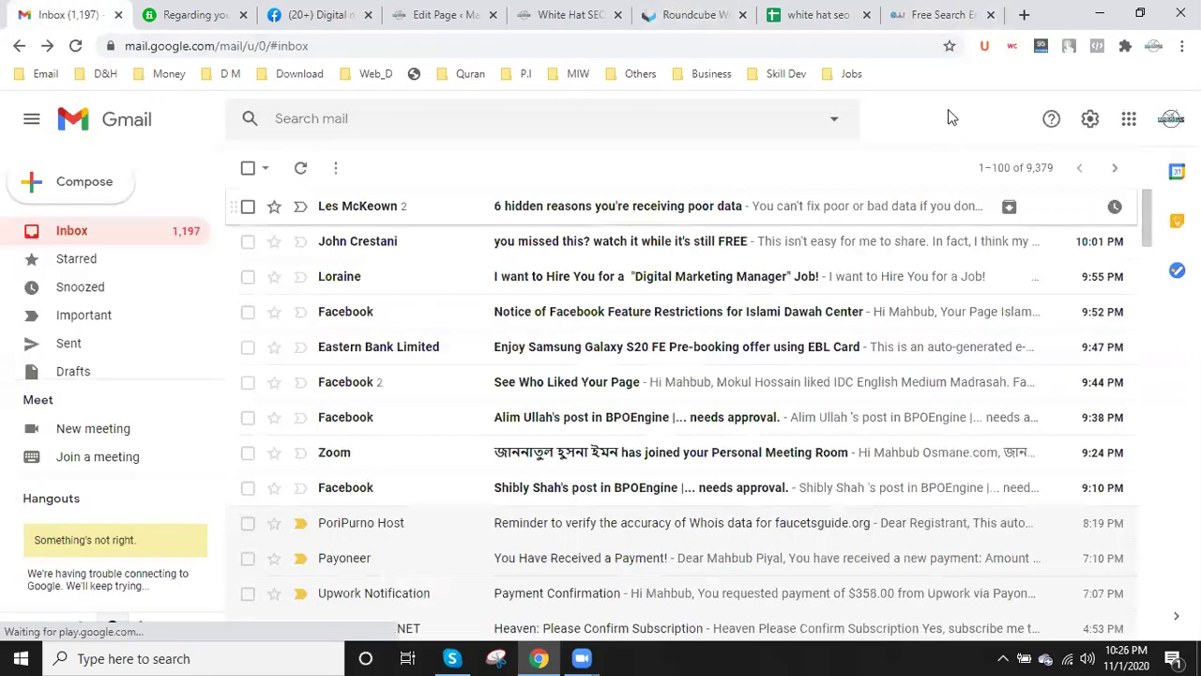
left_click(807, 12)
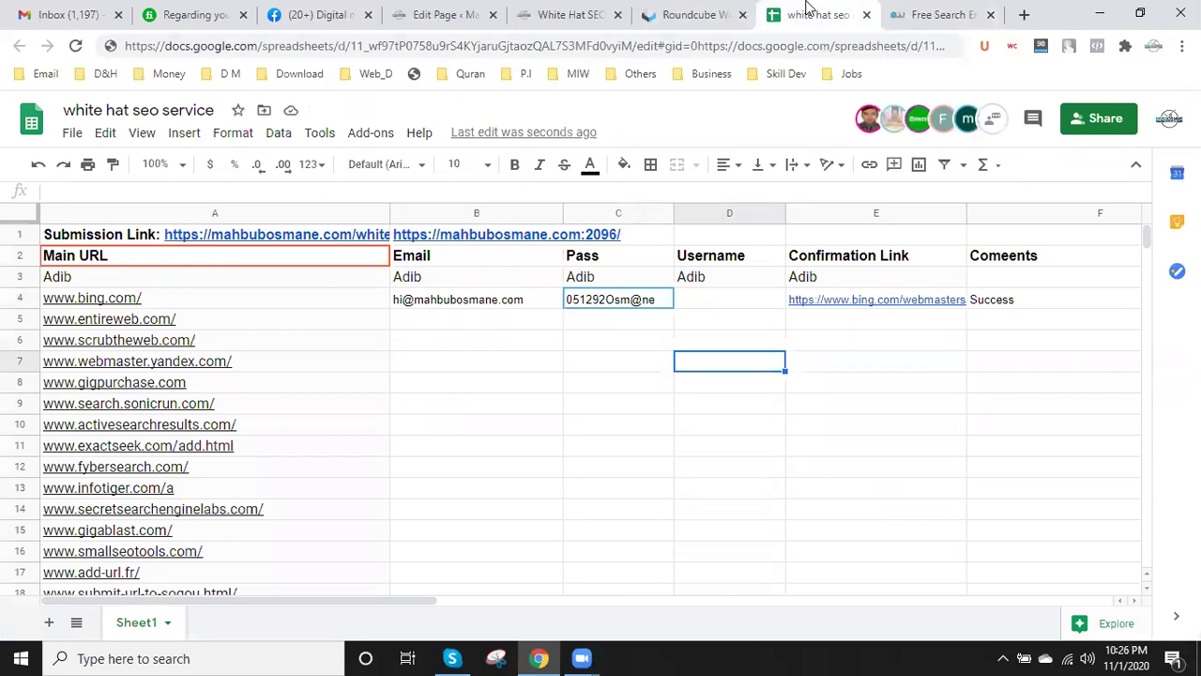
left_click(924, 9)
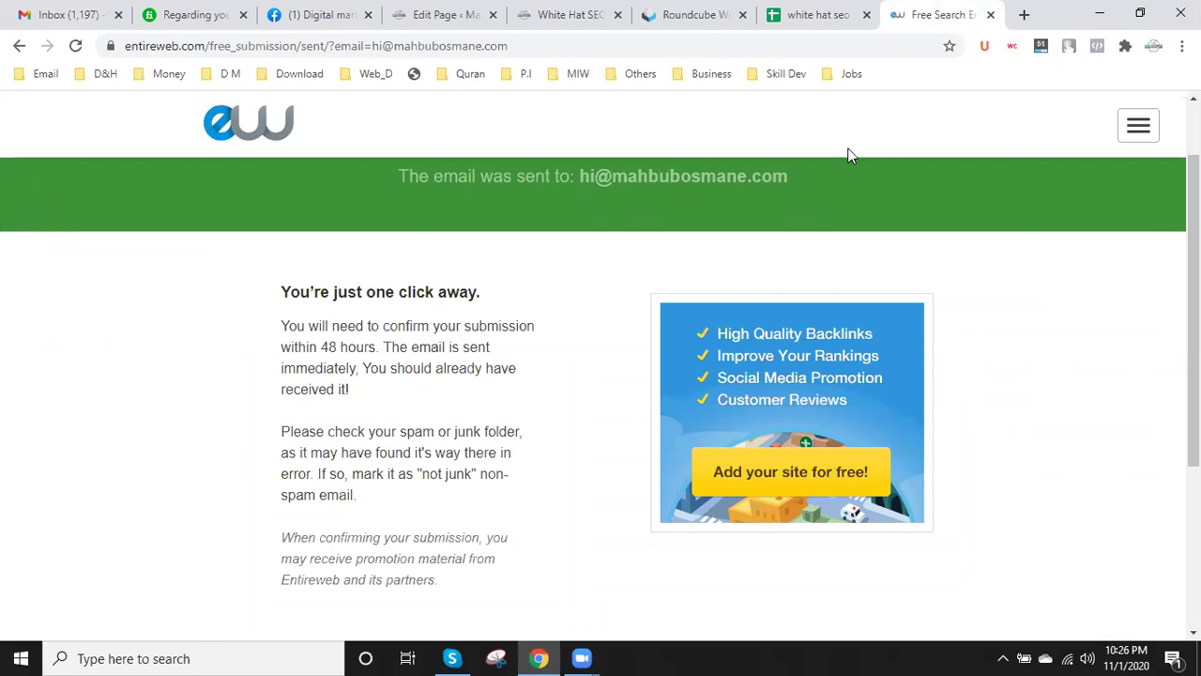
left_click(806, 13)
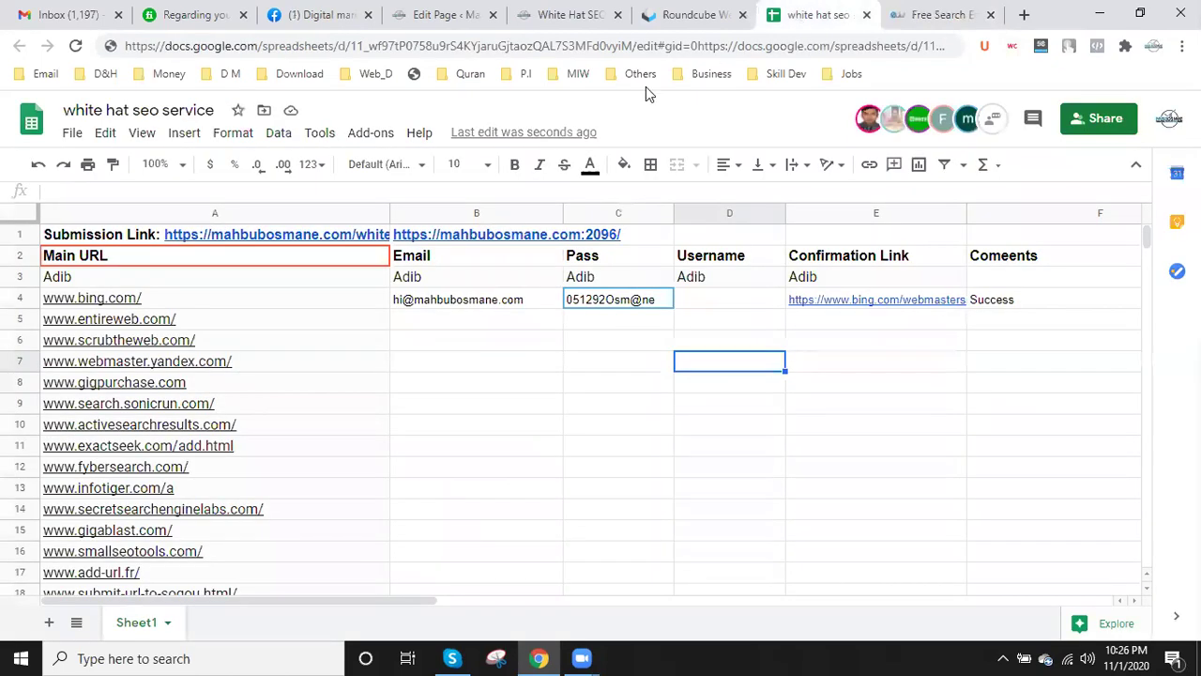
left_click(709, 10)
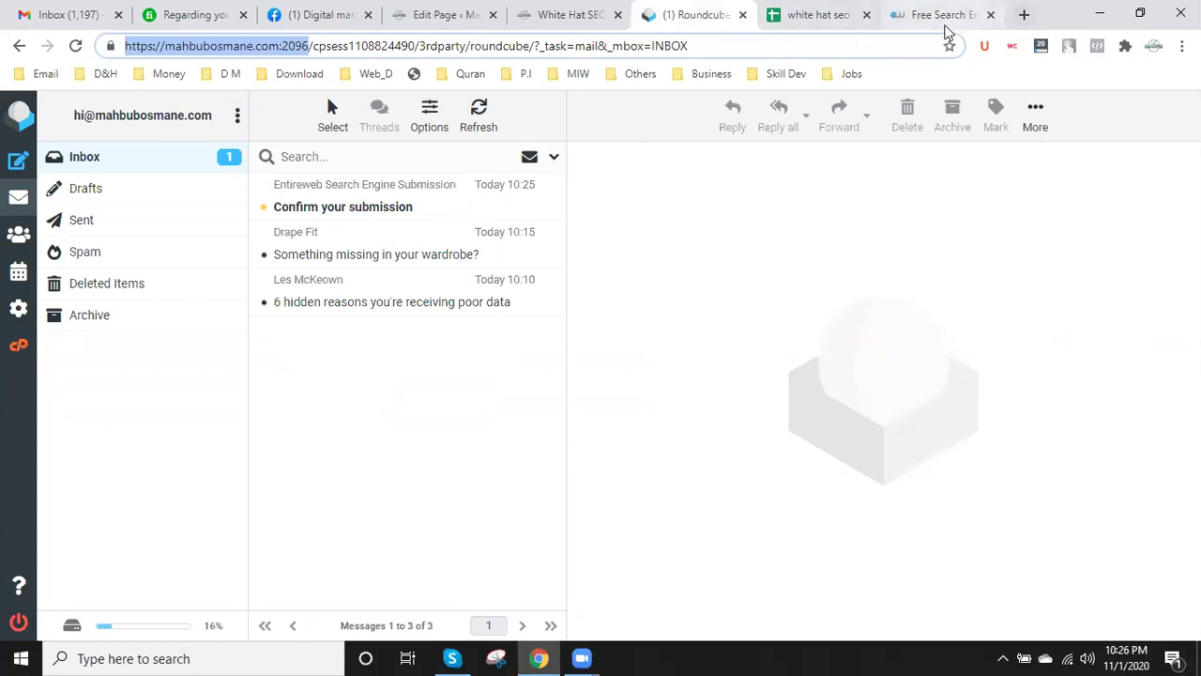
- Open Entireweb's 'Confirm your submission' e-mail in Roundcube and press its confirm button
left_click(931, 17)
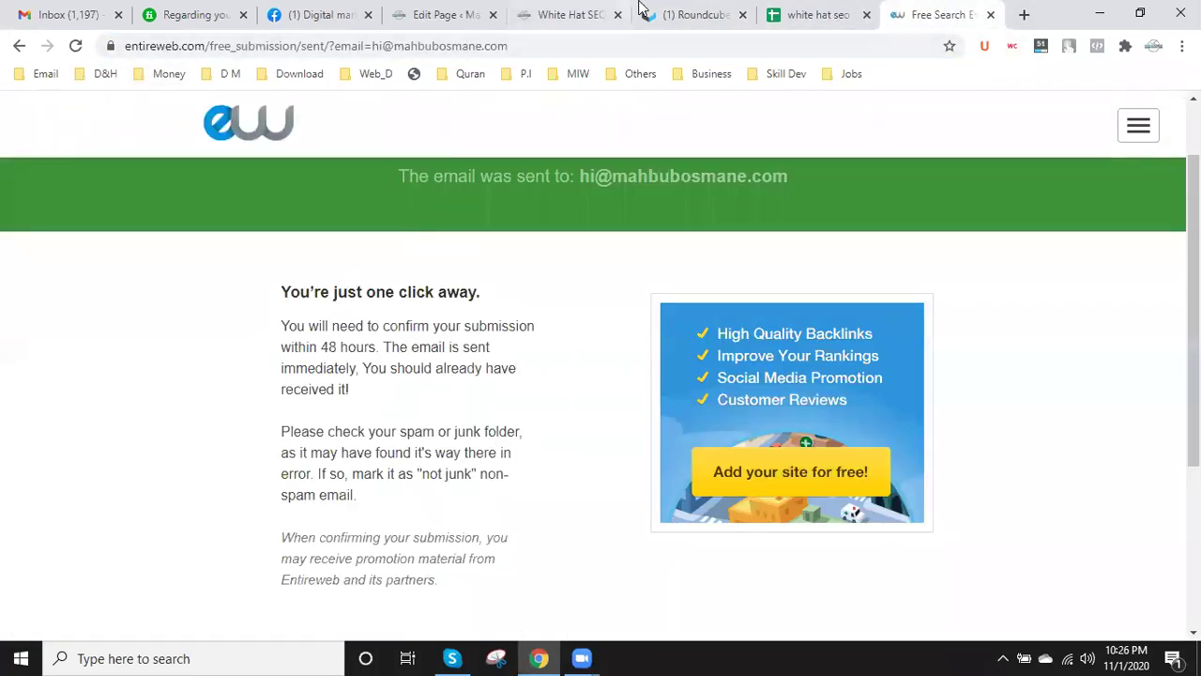
left_click(692, 11)
left_click(357, 215)
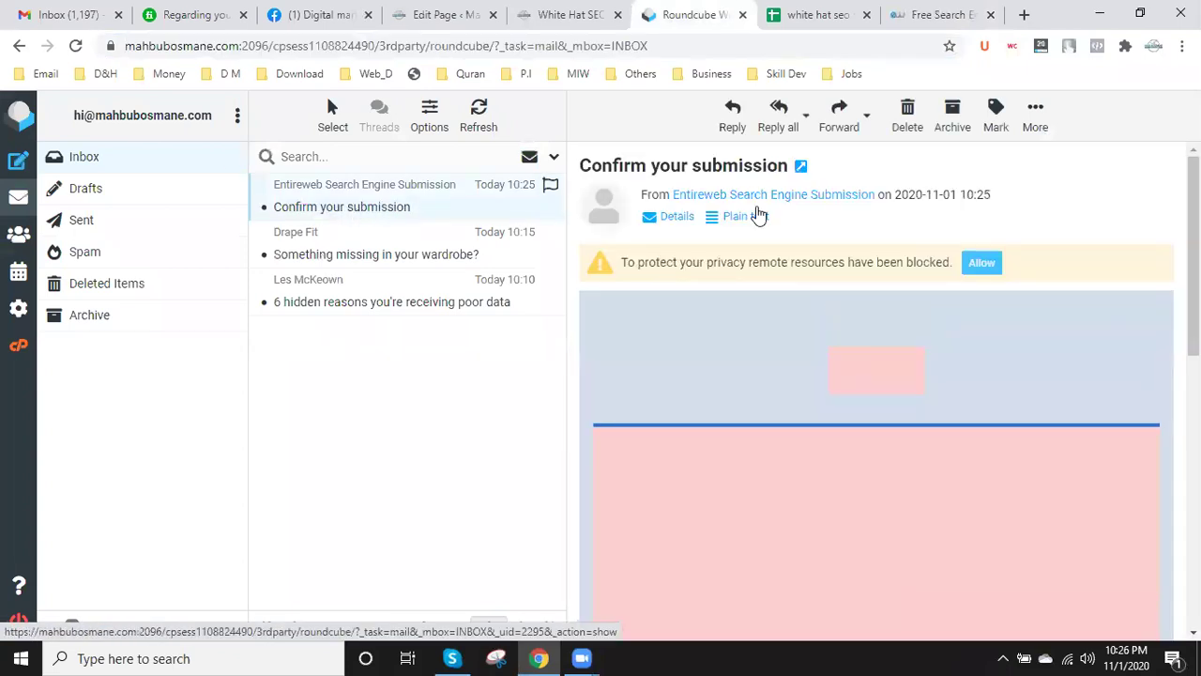
scroll(729, 244, "down", 5)
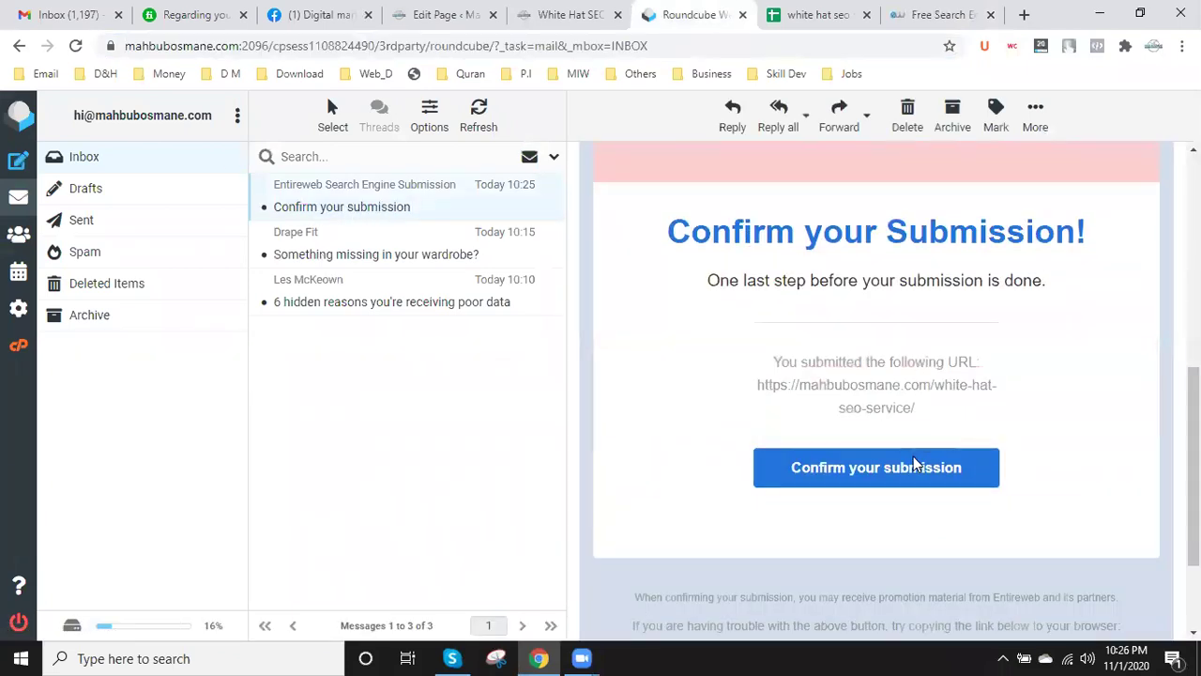
left_click(891, 467)
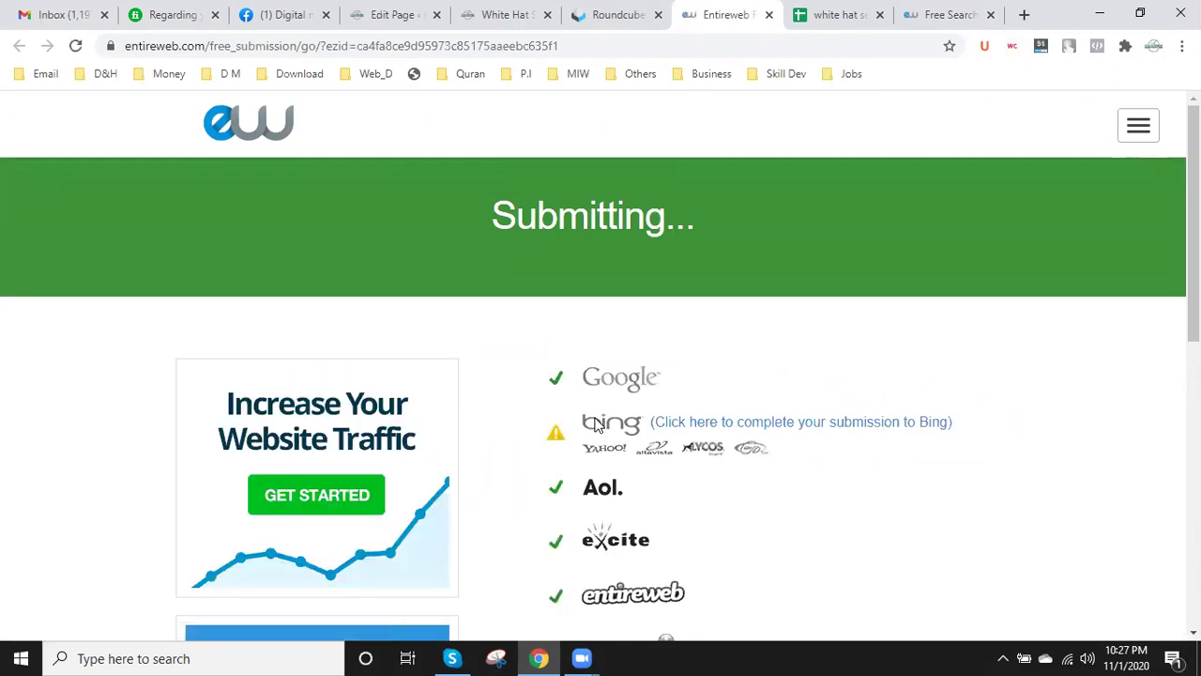
- Review Entireweb's submission results, go back to the results page and select its web address
scroll(596, 424, "down", 7)
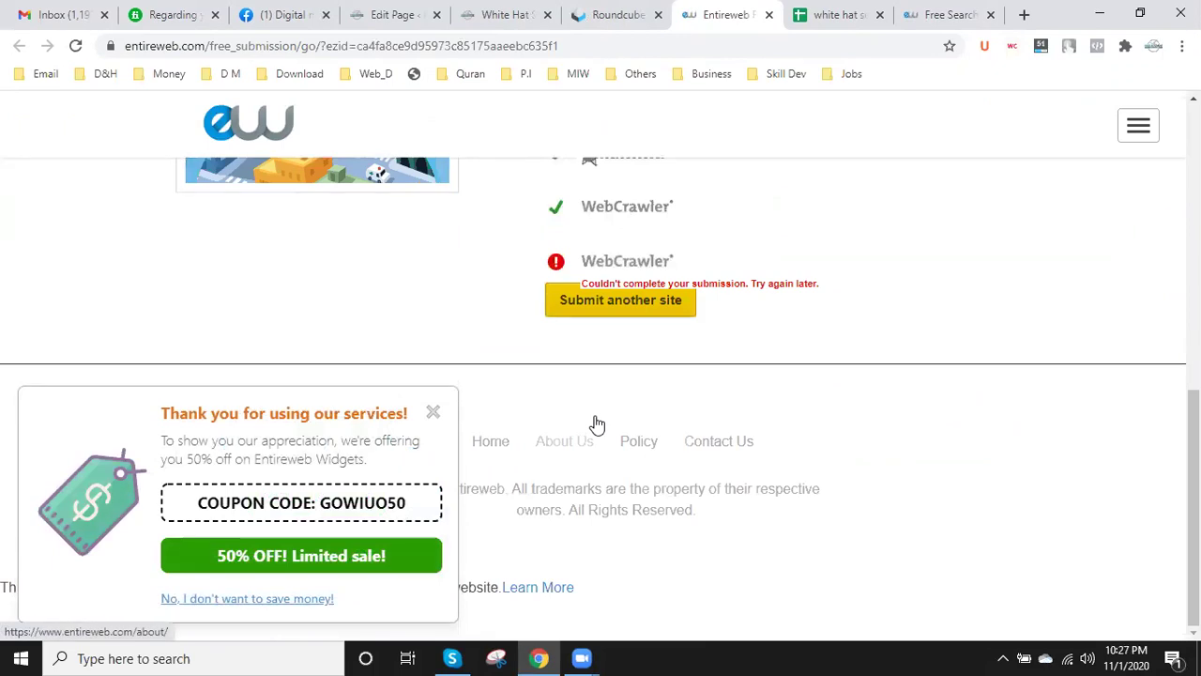
scroll(595, 423, "up", 3)
scroll(639, 410, "down", 2)
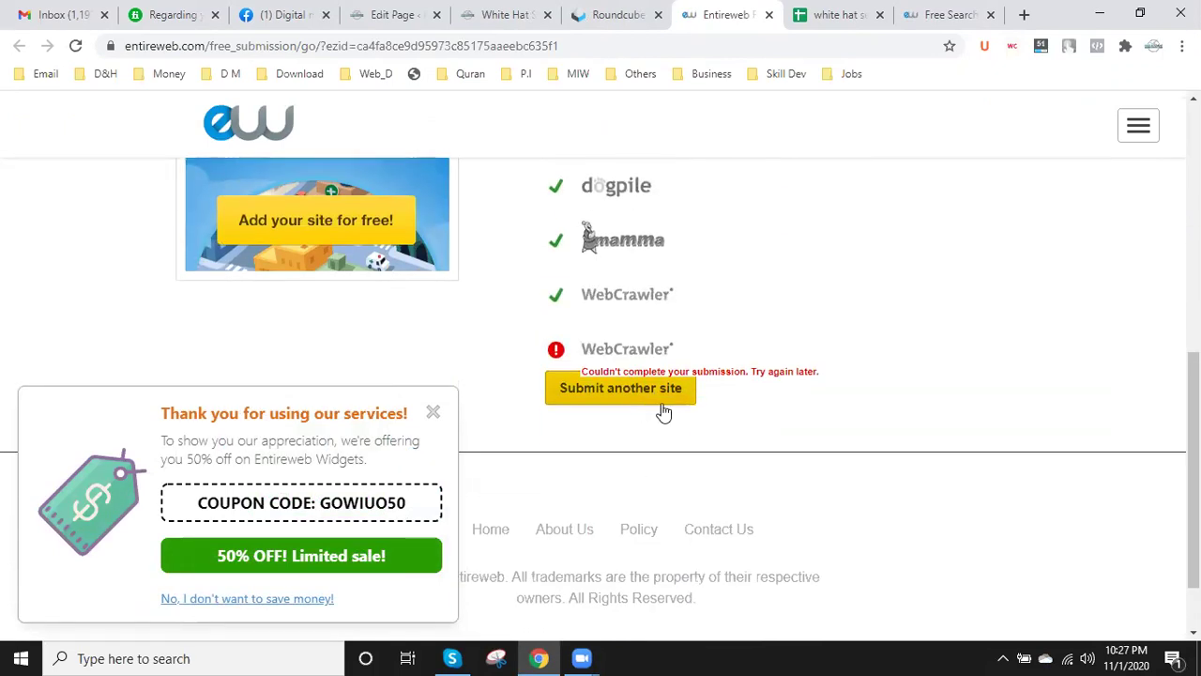
left_click(654, 401)
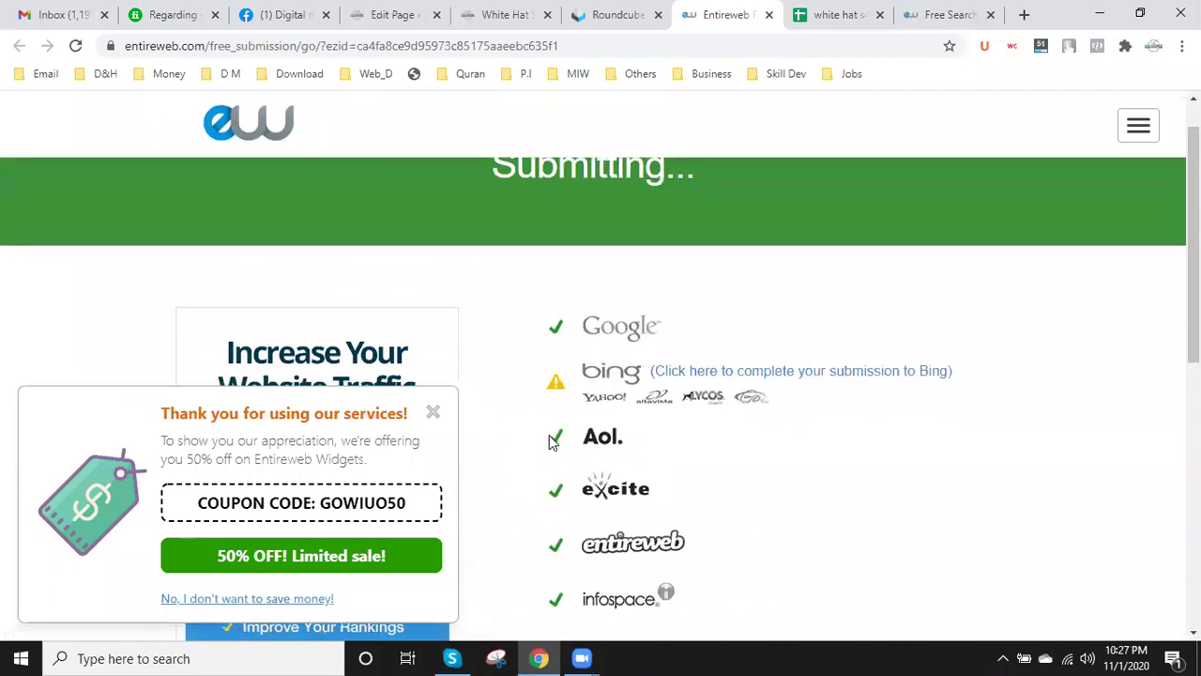
scroll(668, 559, "down", 5)
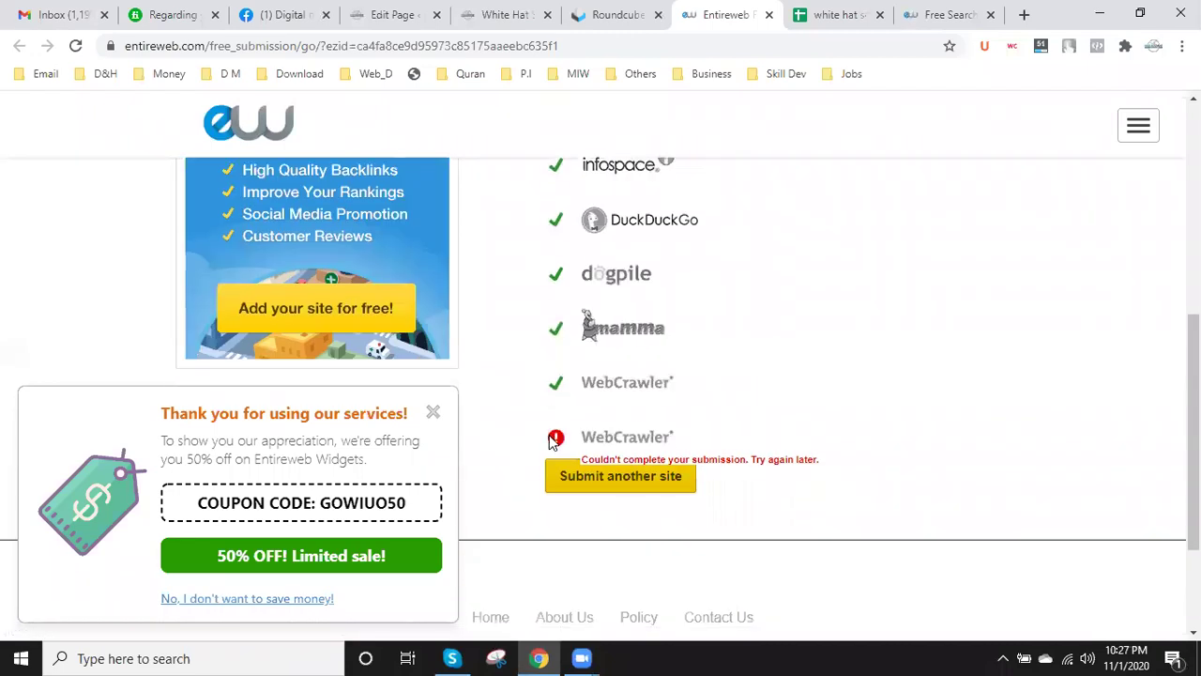
left_click(597, 484)
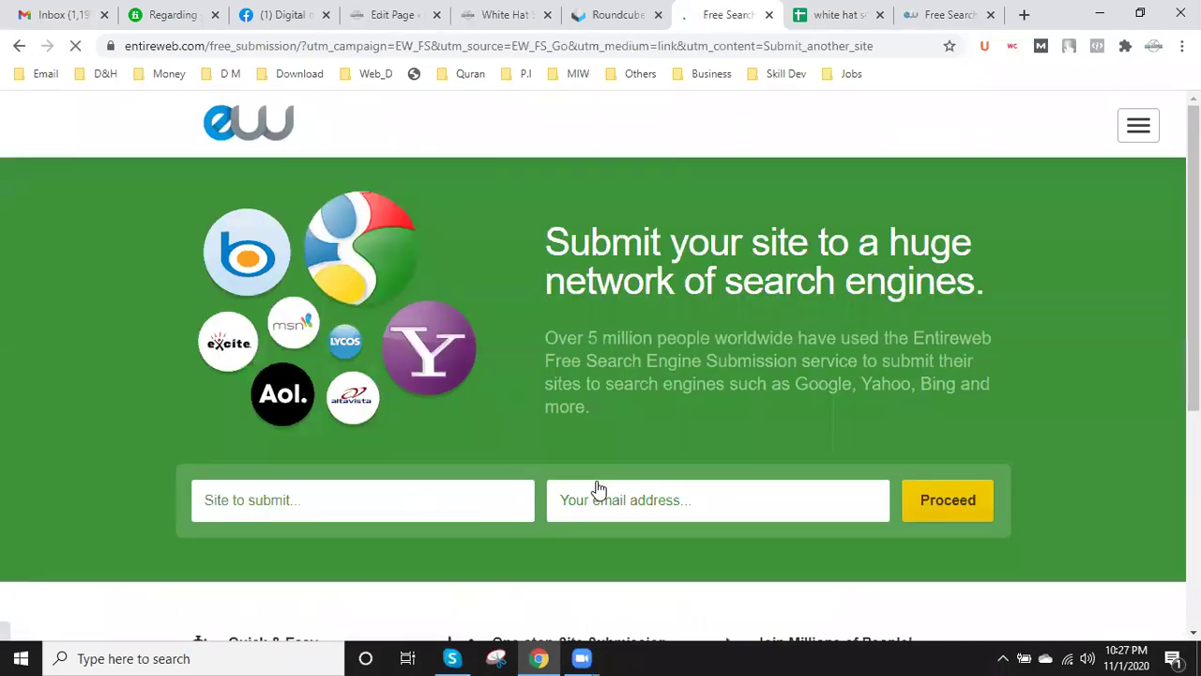
left_click(21, 46)
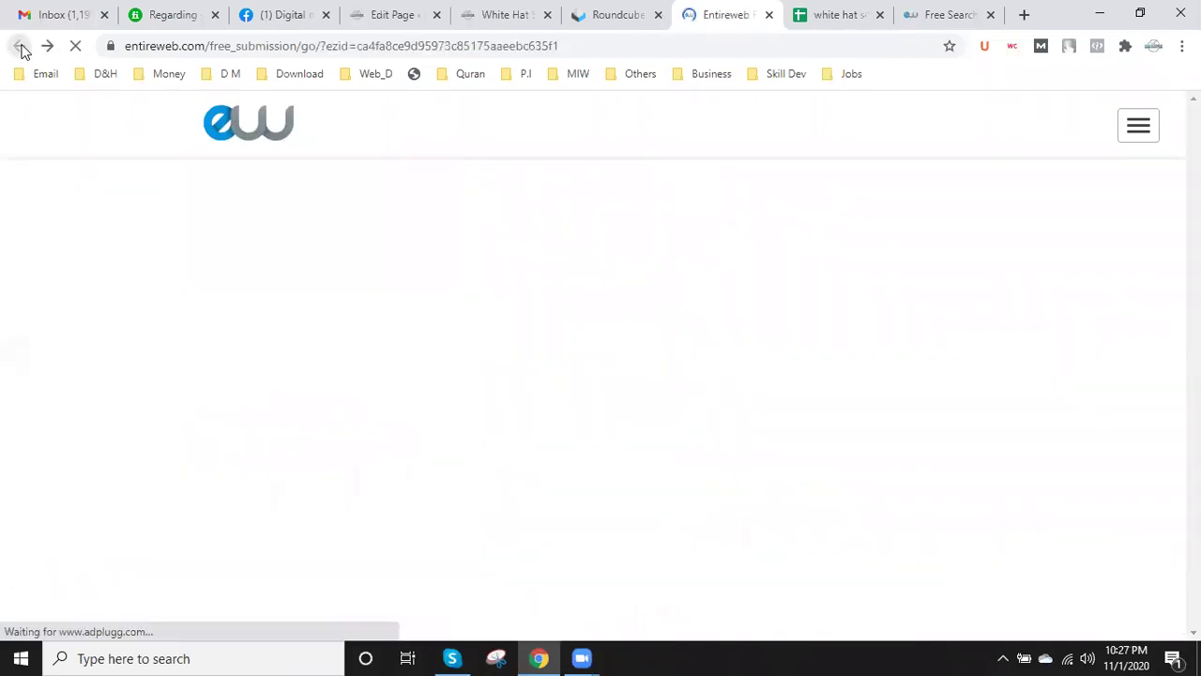
left_click(309, 46)
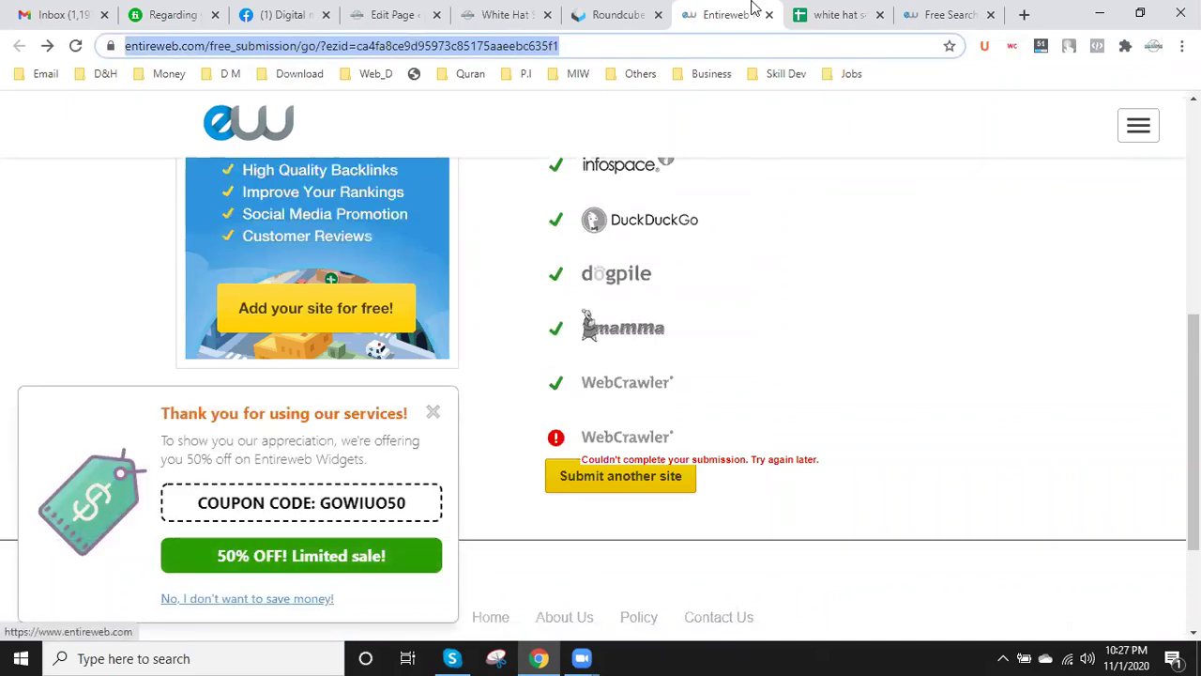
- Paste the Entireweb results link into E5 and enter Success from F4 into F5
left_click(807, 13)
left_click(854, 320)
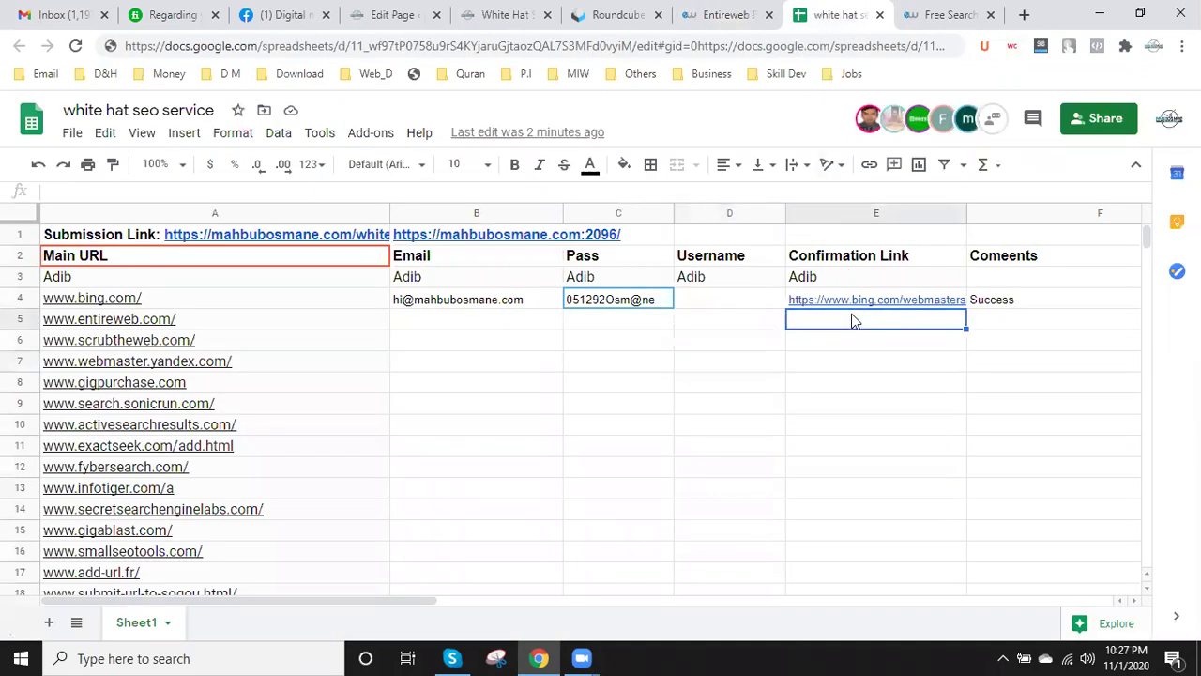
key("ctrl+v")
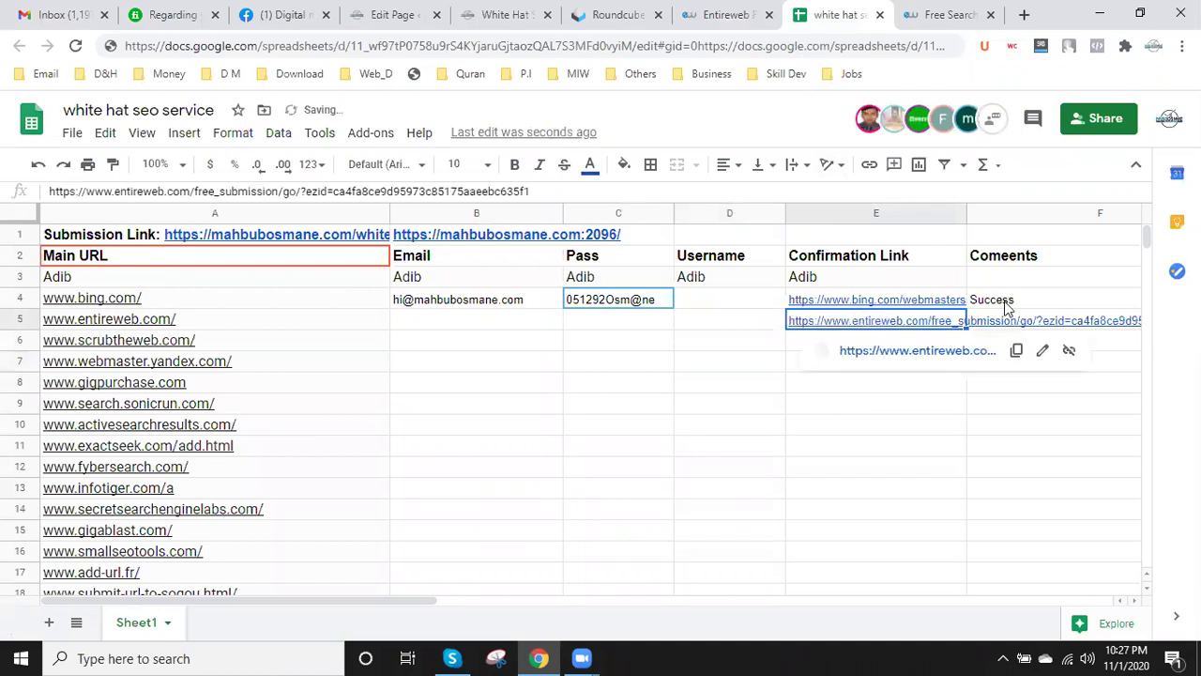
left_click(1018, 306)
double_click(1030, 306)
left_click_drag(1000, 297, 619, 298)
key("ctrl+c")
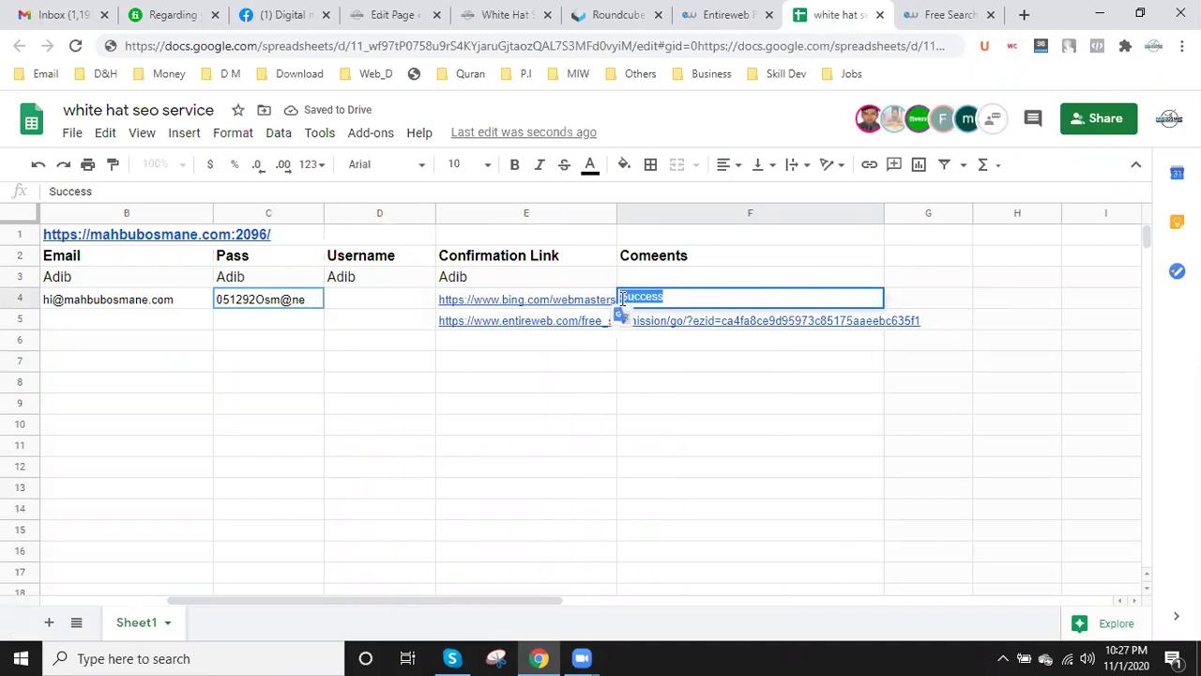
left_click(648, 320)
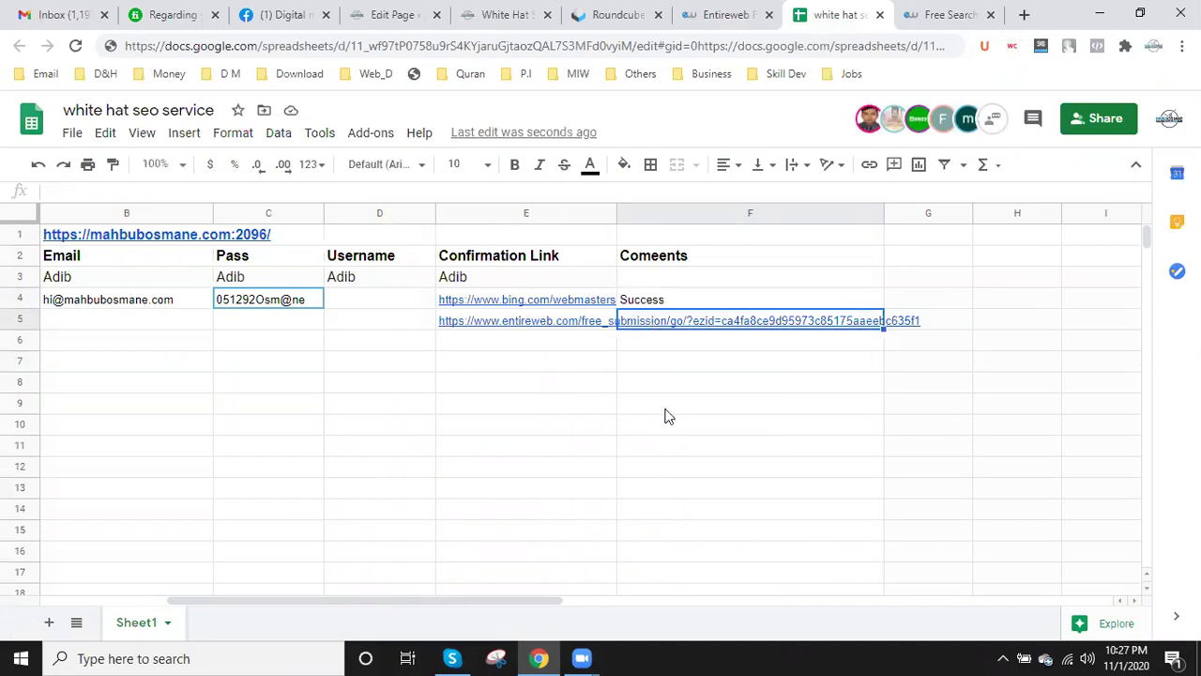
key("ctrl+v")
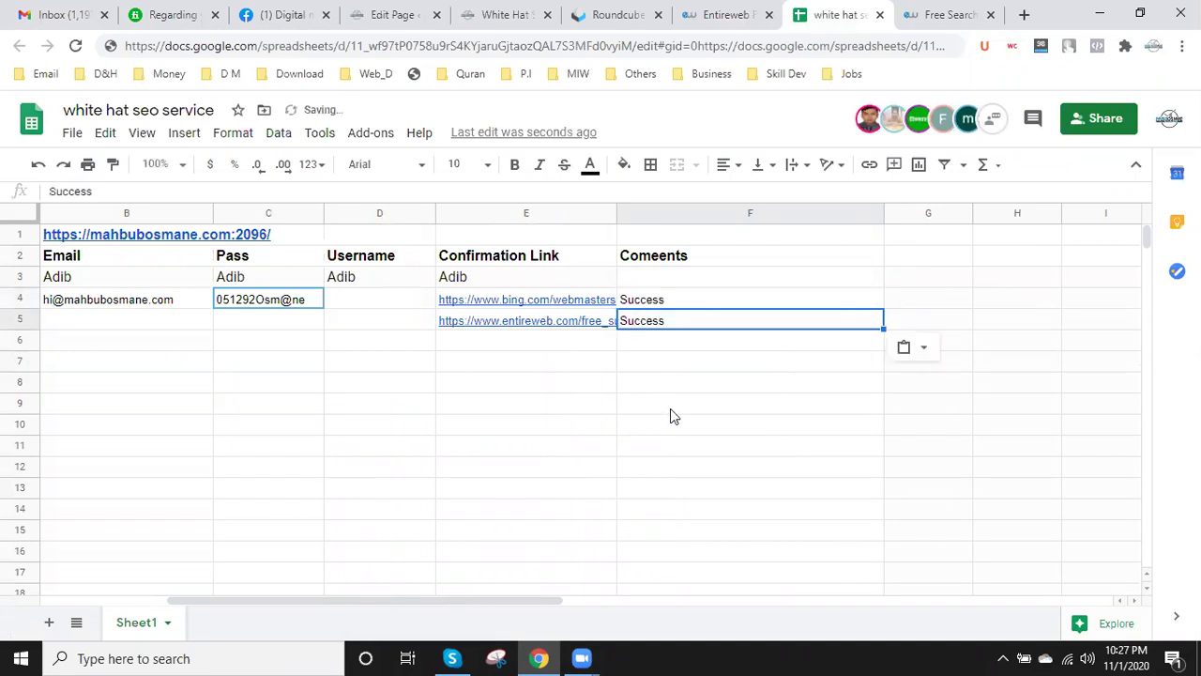
- Copy row 4's email and password into B5:C5, then clear the password in C5
left_click_drag(348, 595, 56, 586)
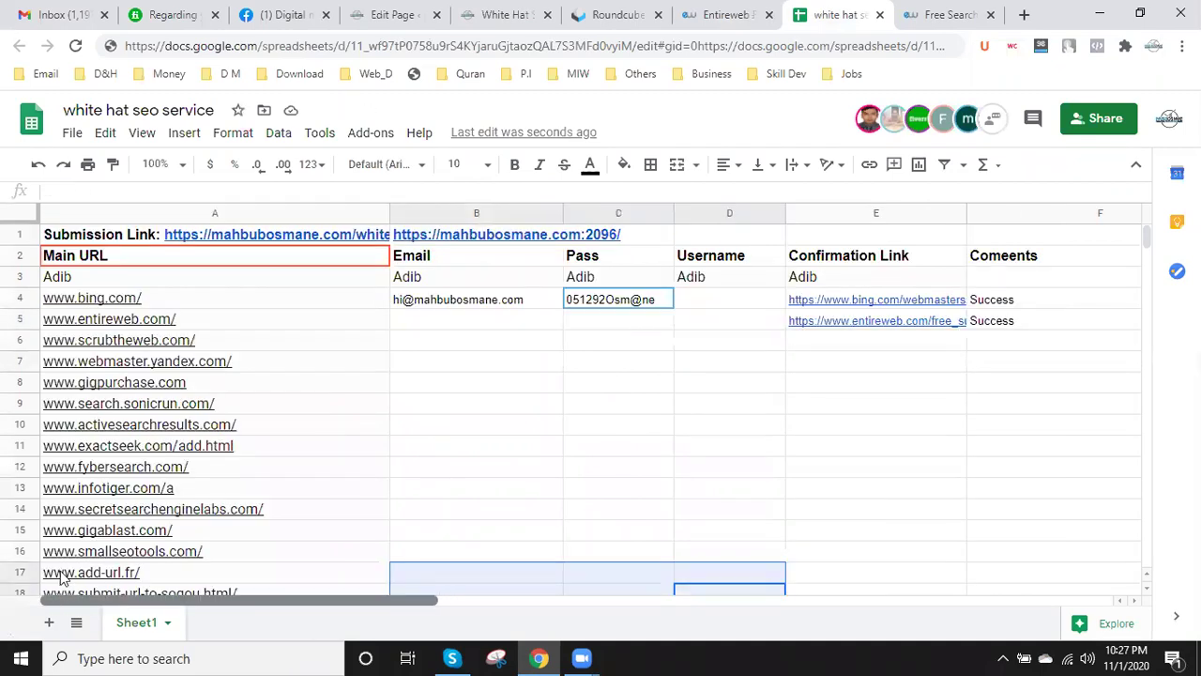
left_click_drag(473, 305, 636, 305)
key("ctrl+c")
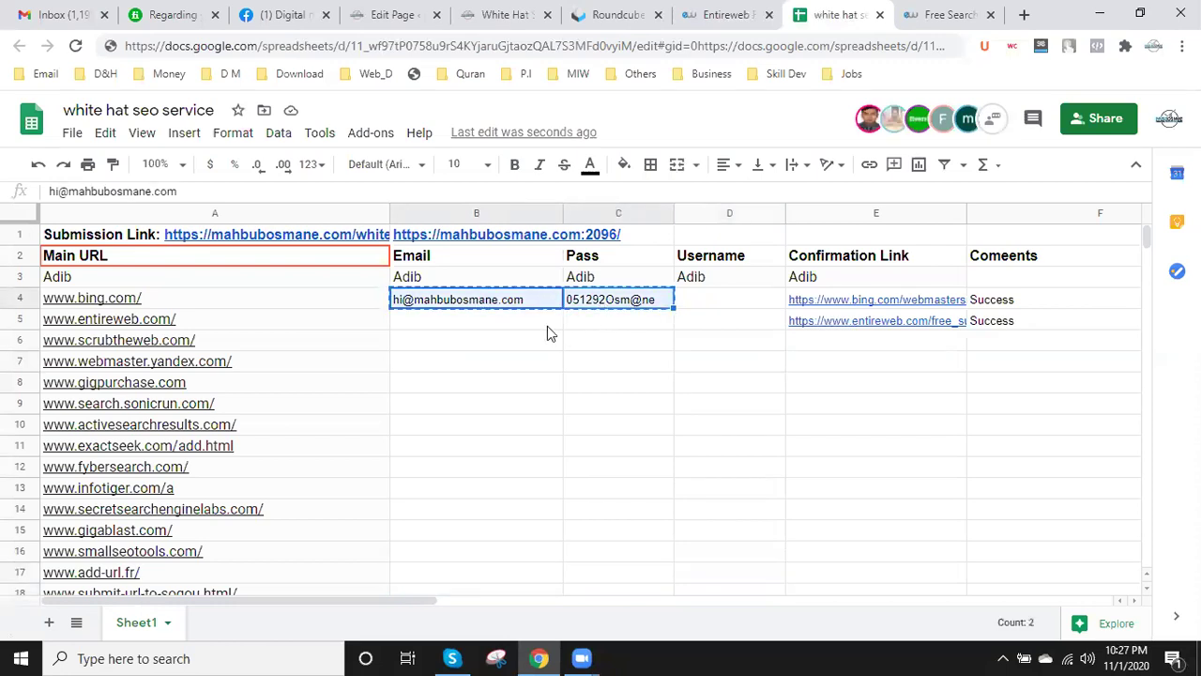
left_click(523, 324)
key("ctrl+v")
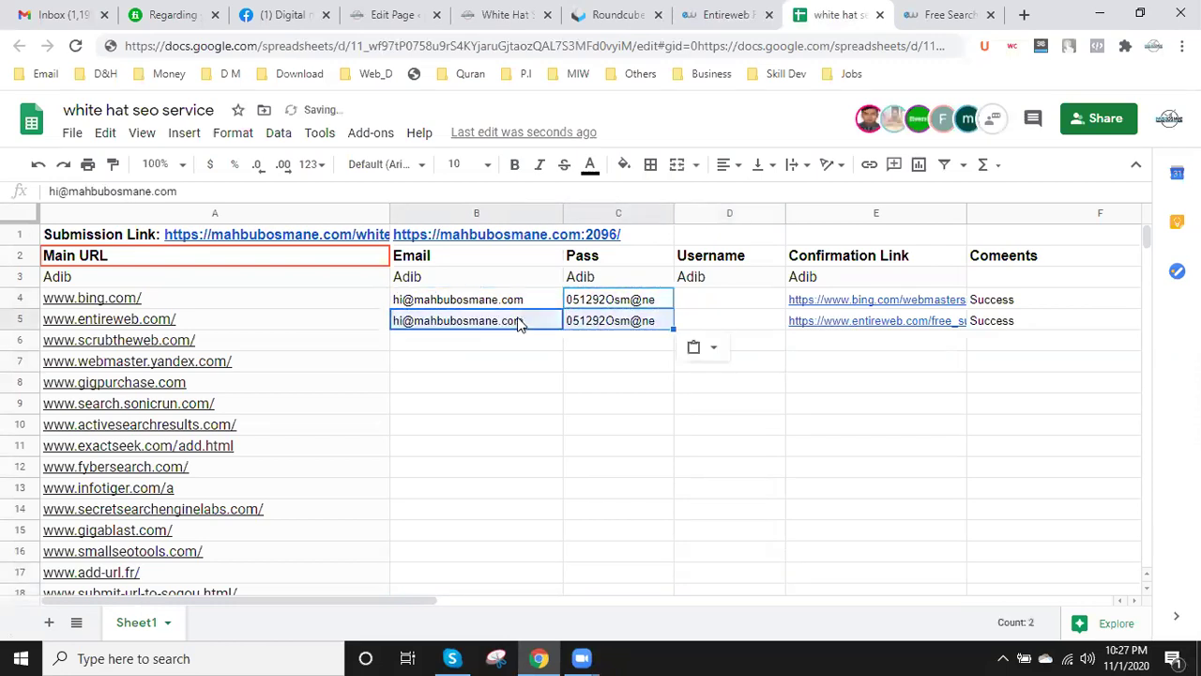
left_click(611, 322)
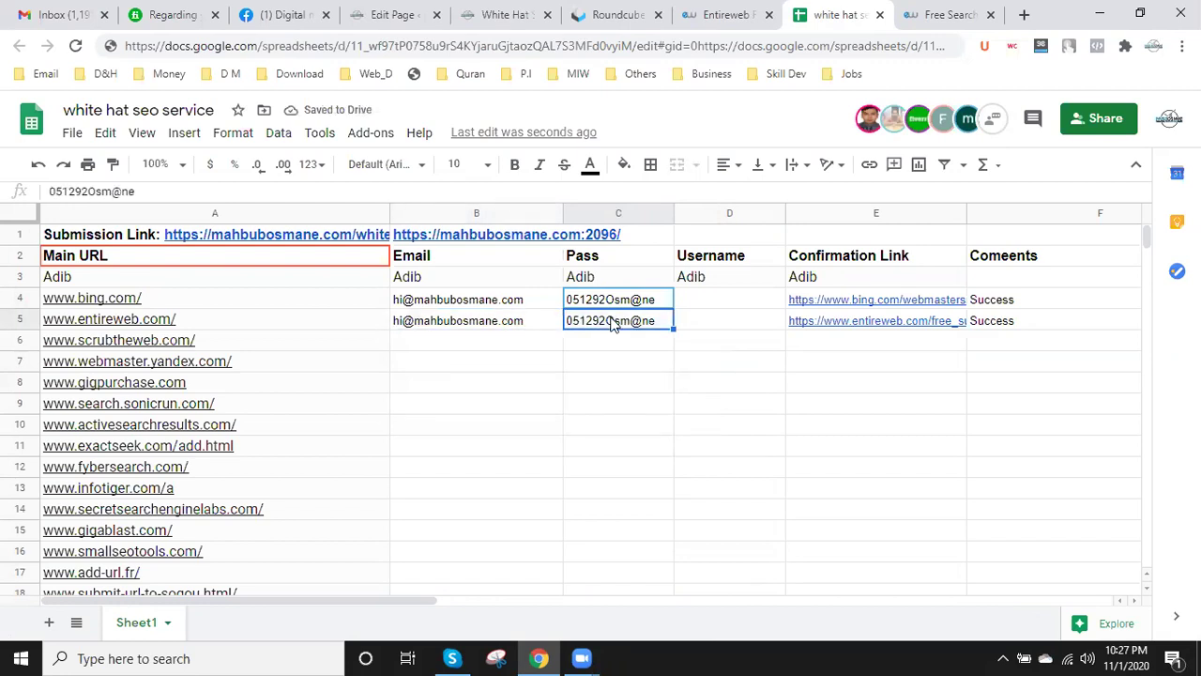
left_click(627, 338)
left_click(632, 323)
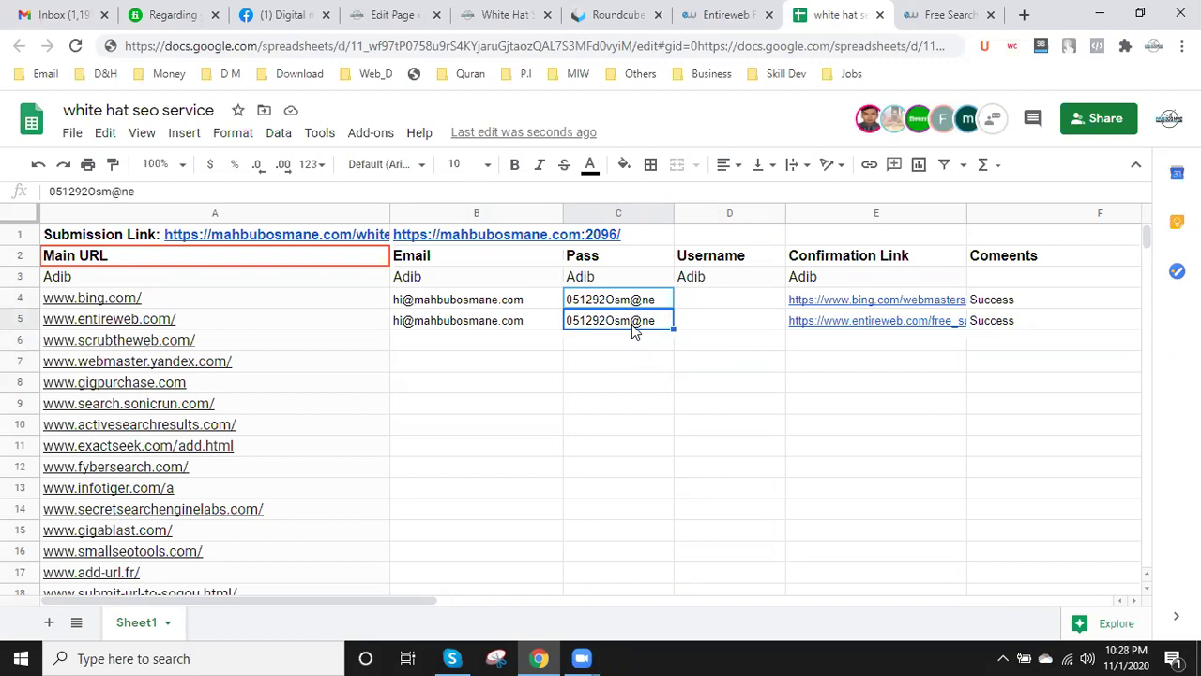
key("Delete")
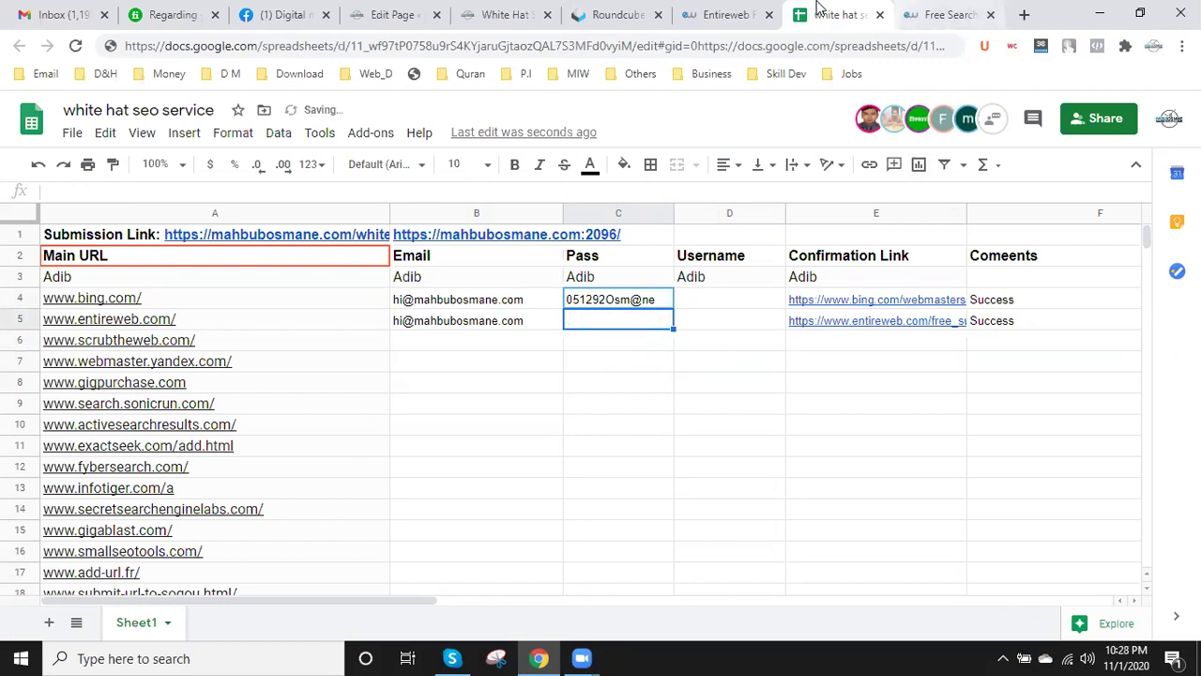
- Start another Entireweb site submission, open a blank tab, and return to the sheet with Ctrl+8
left_click(721, 15)
scroll(577, 448, "down", 2)
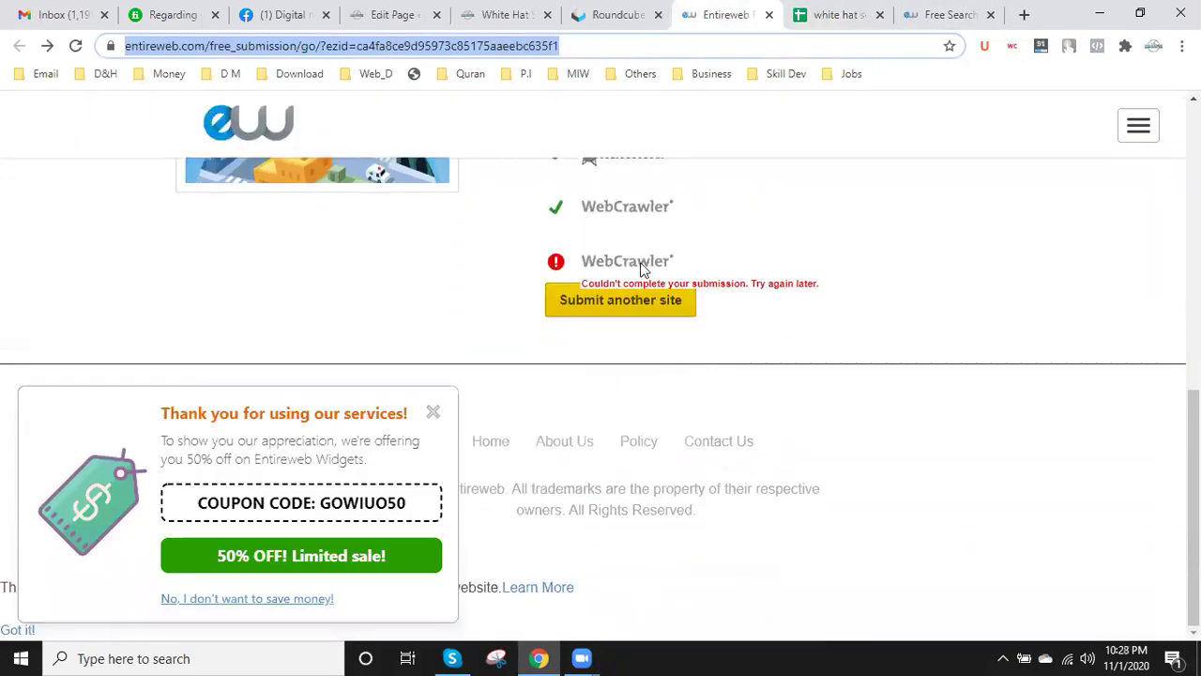
left_click(638, 304)
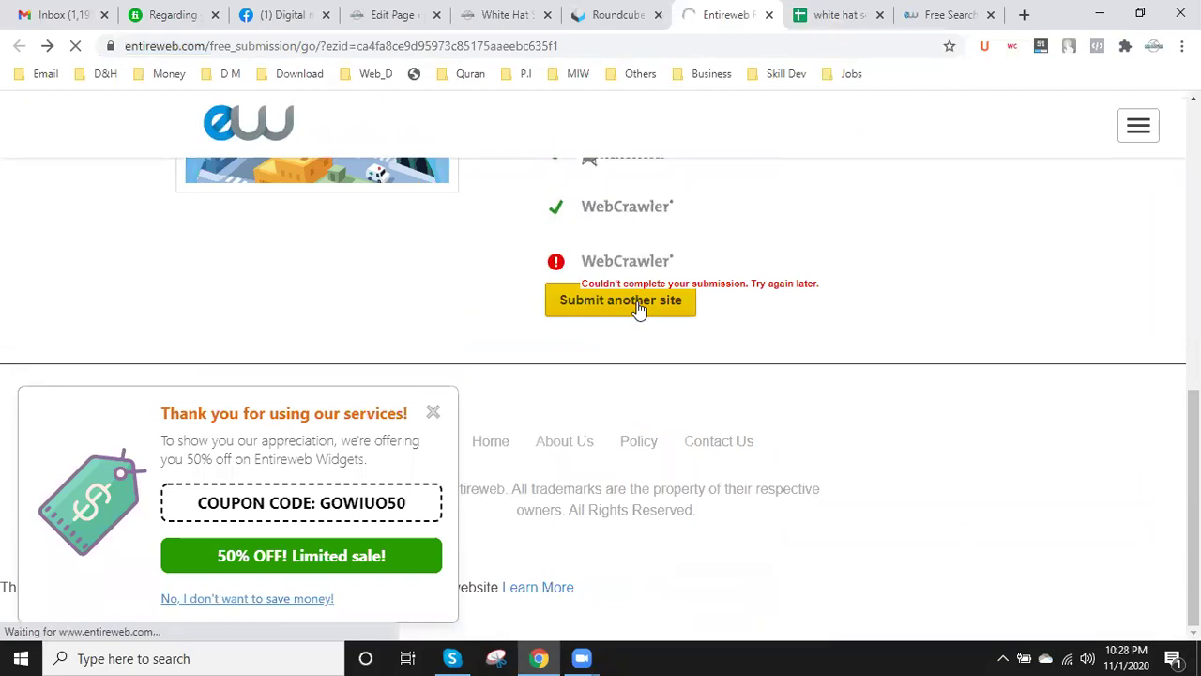
left_click(1025, 15)
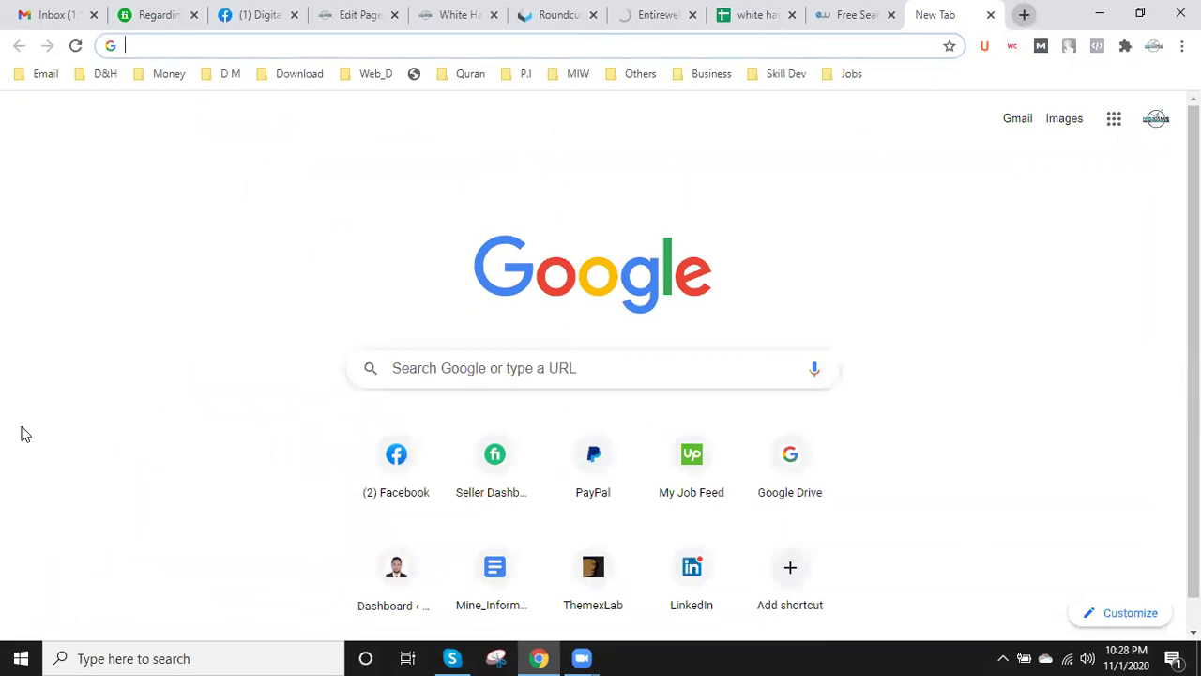
key("ctrl+8")
scroll(158, 449, "down", 3)
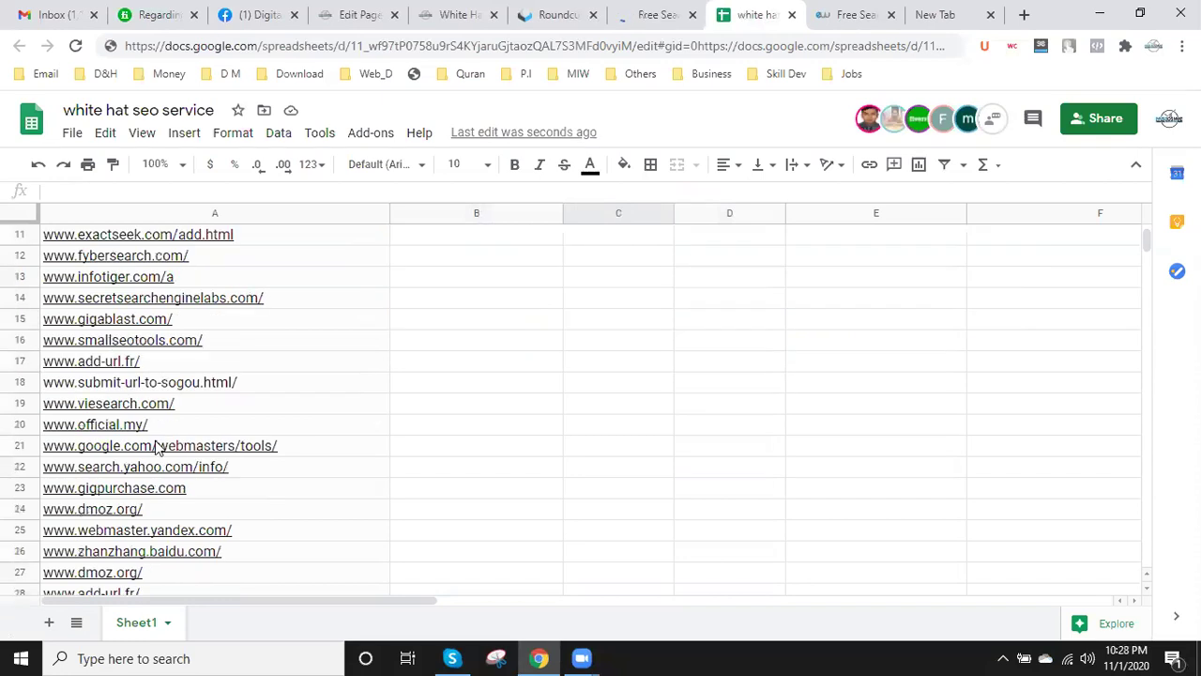
- Scroll down the site list and inspect, then dismiss, the cityslick.net link preview
scroll(158, 448, "down", 9)
scroll(158, 450, "up", 1)
scroll(158, 450, "up", 4)
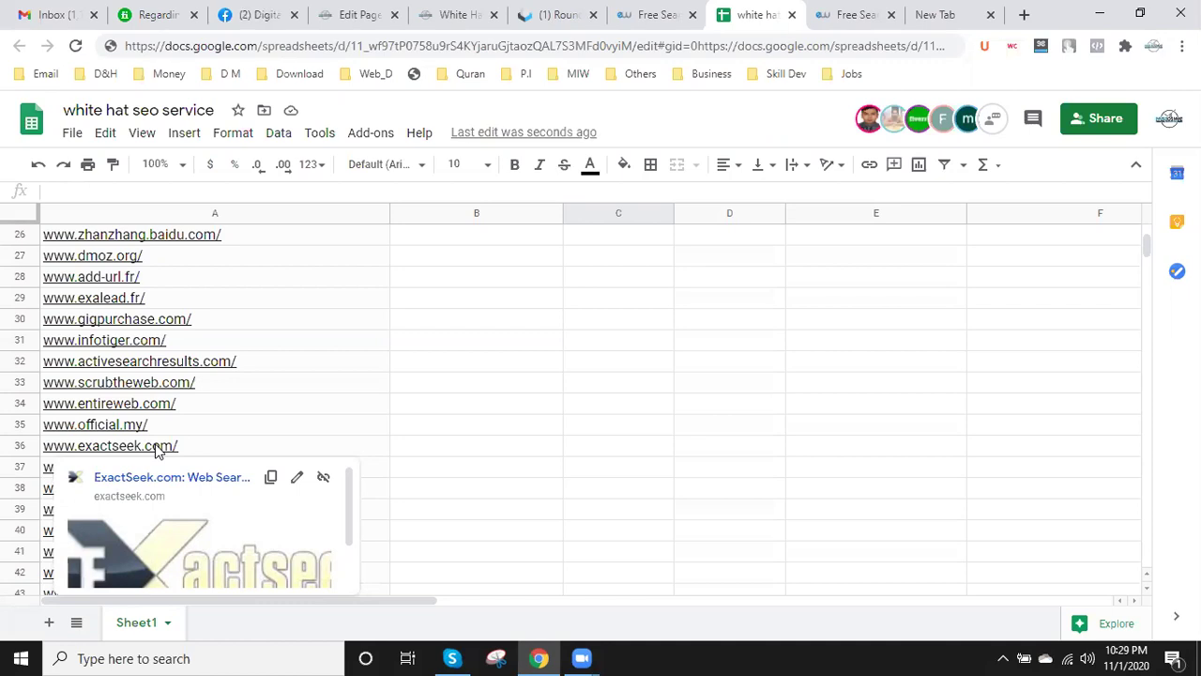
scroll(406, 426, "up", 1)
scroll(404, 424, "down", 8)
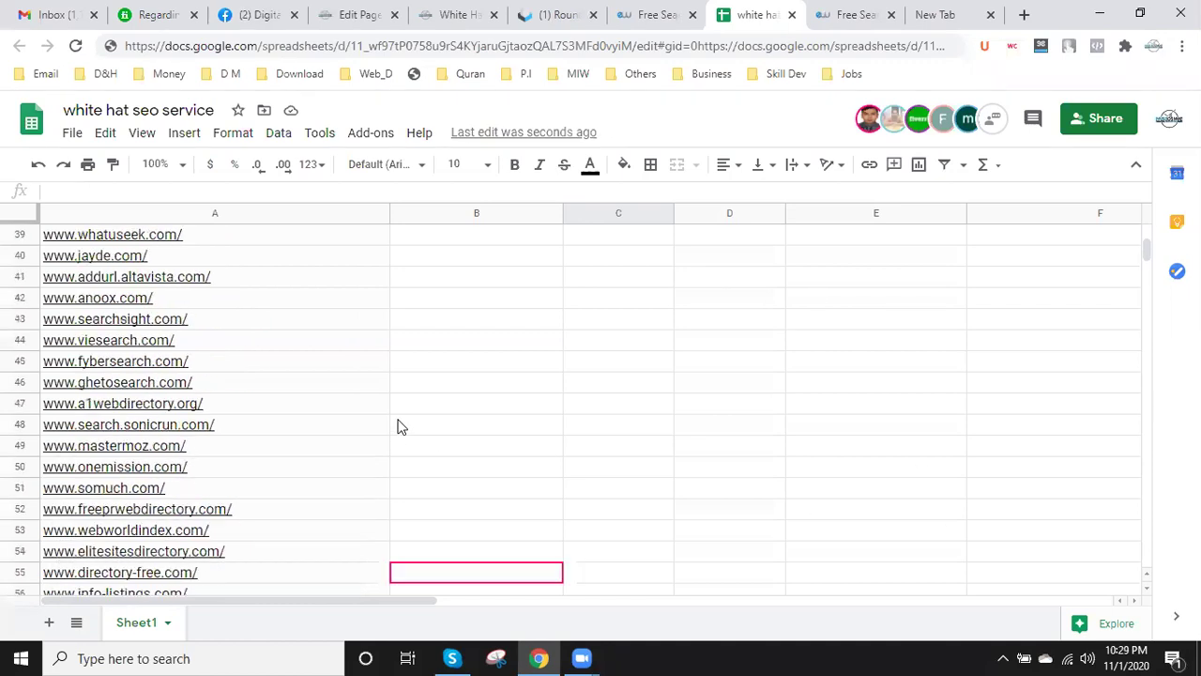
scroll(411, 399, "down", 1)
scroll(422, 394, "down", 14)
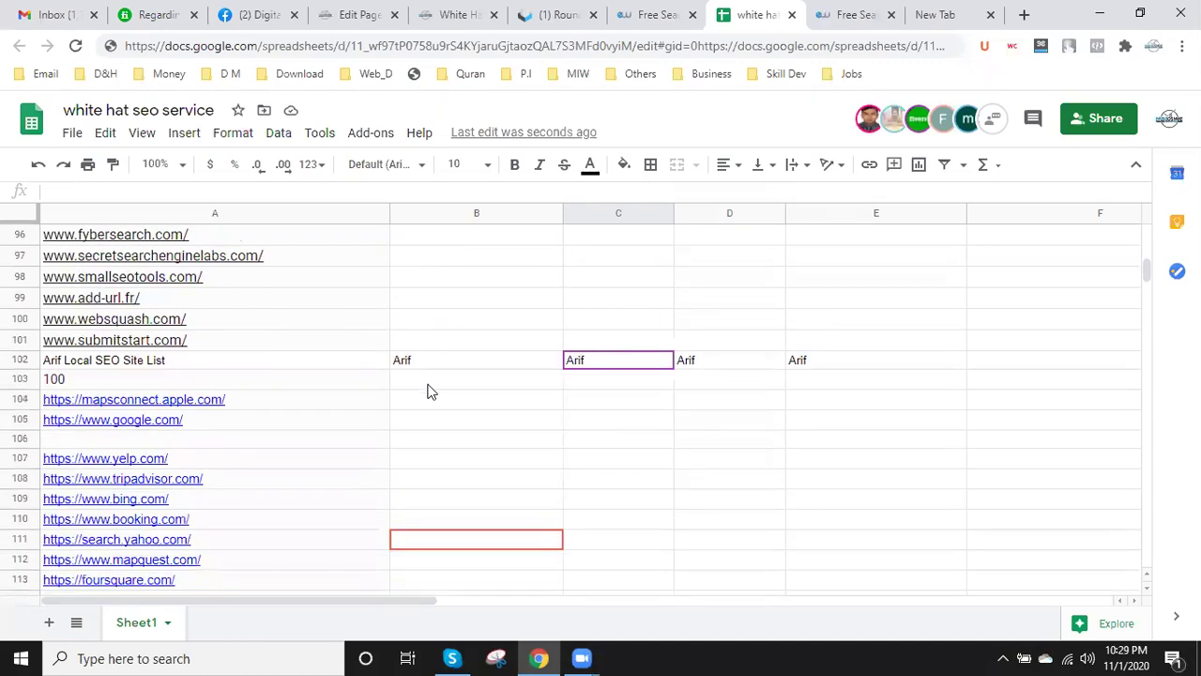
scroll(429, 390, "down", 15)
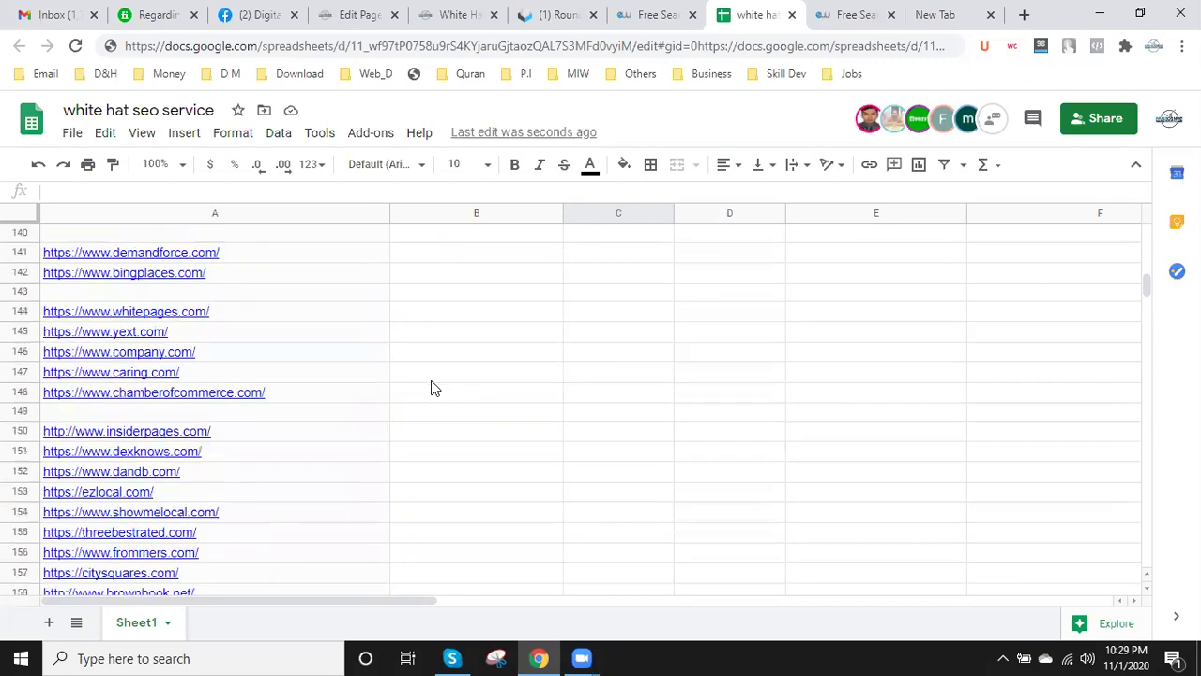
scroll(431, 385, "down", 18)
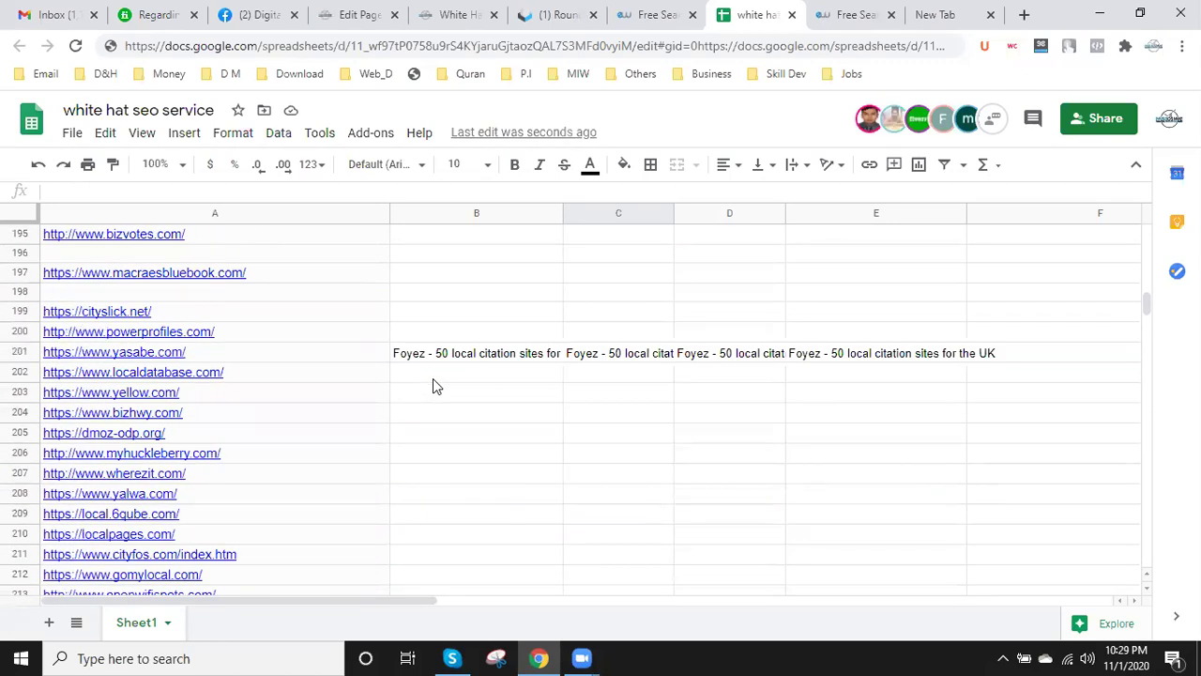
mouse_move(298, 383)
left_click(316, 320)
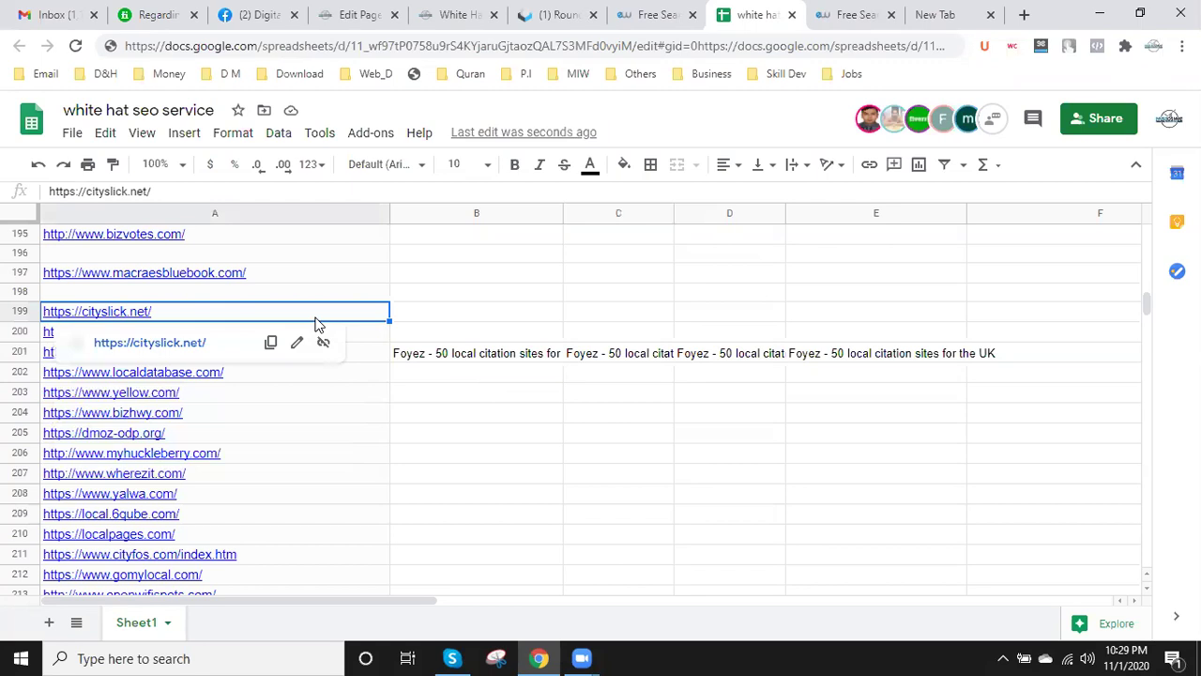
left_click(517, 458)
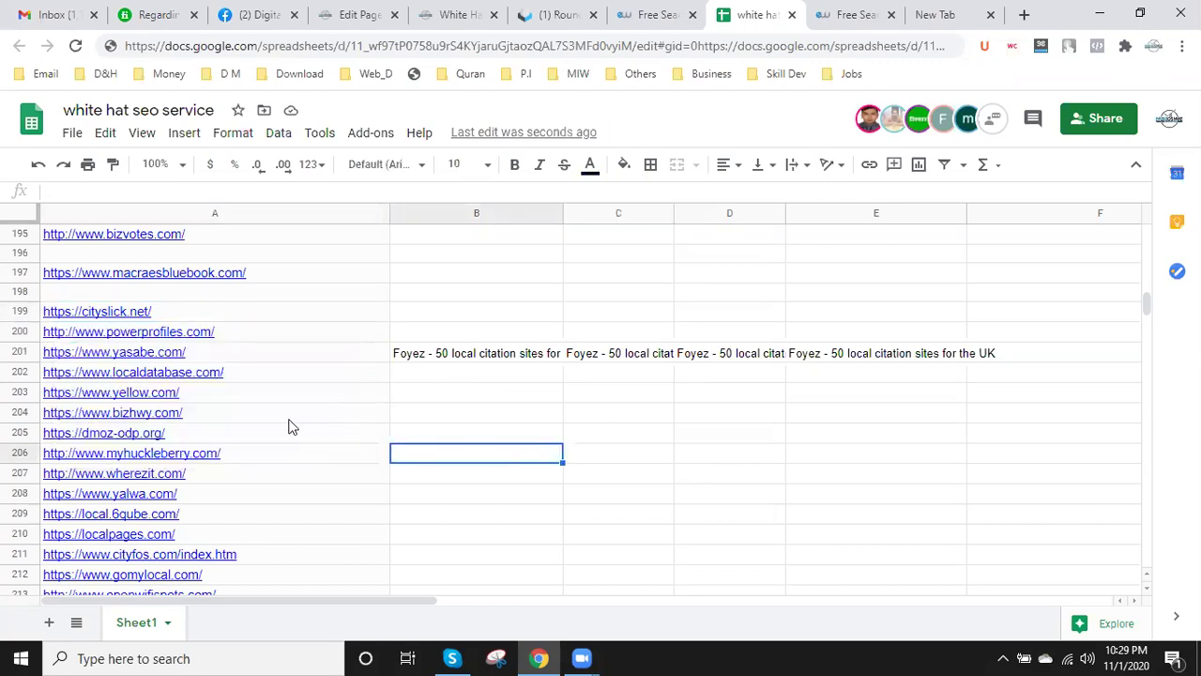
mouse_move(263, 417)
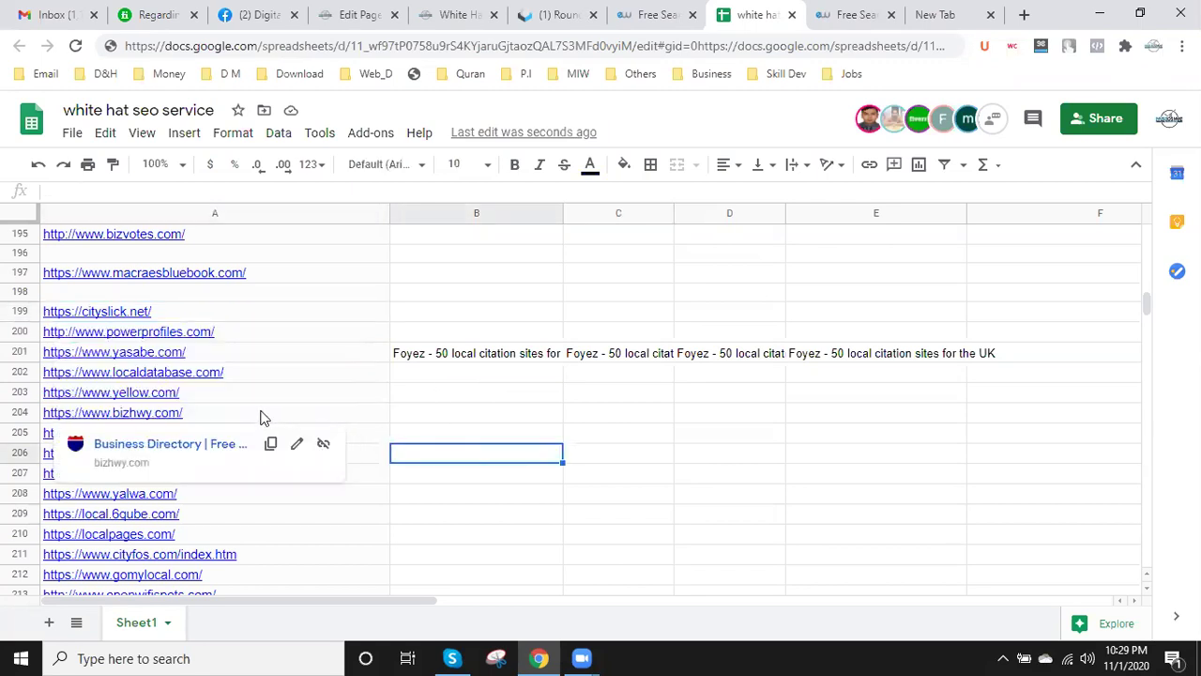
left_click(199, 395)
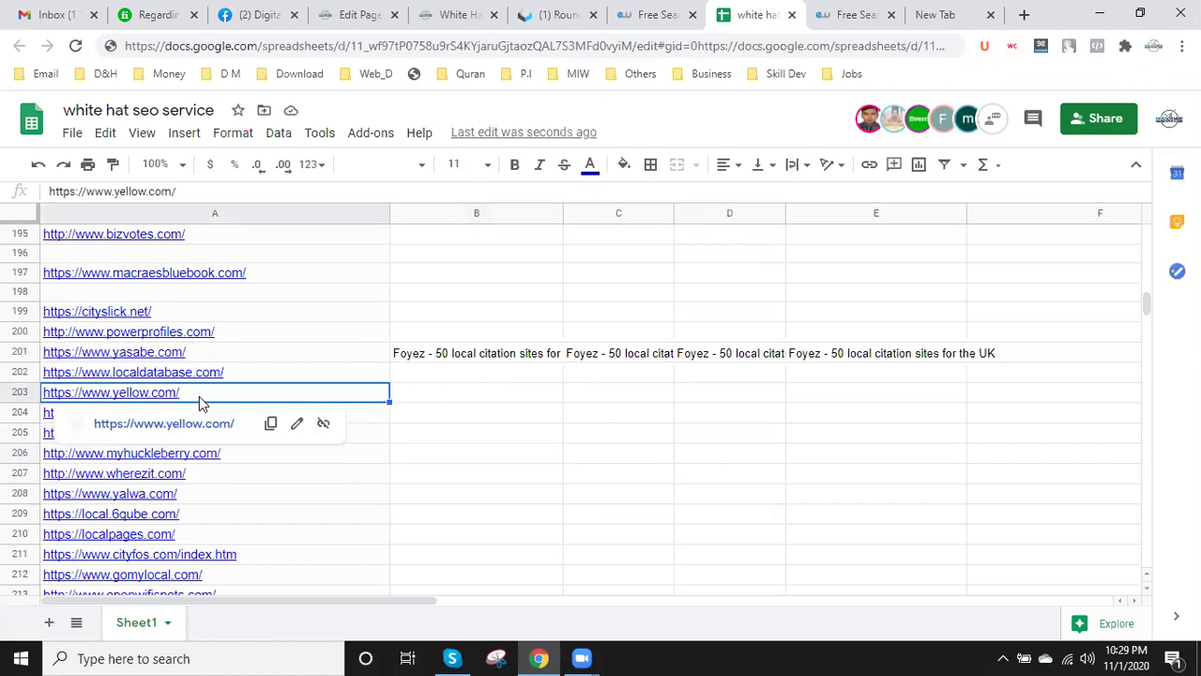
double_click(194, 392)
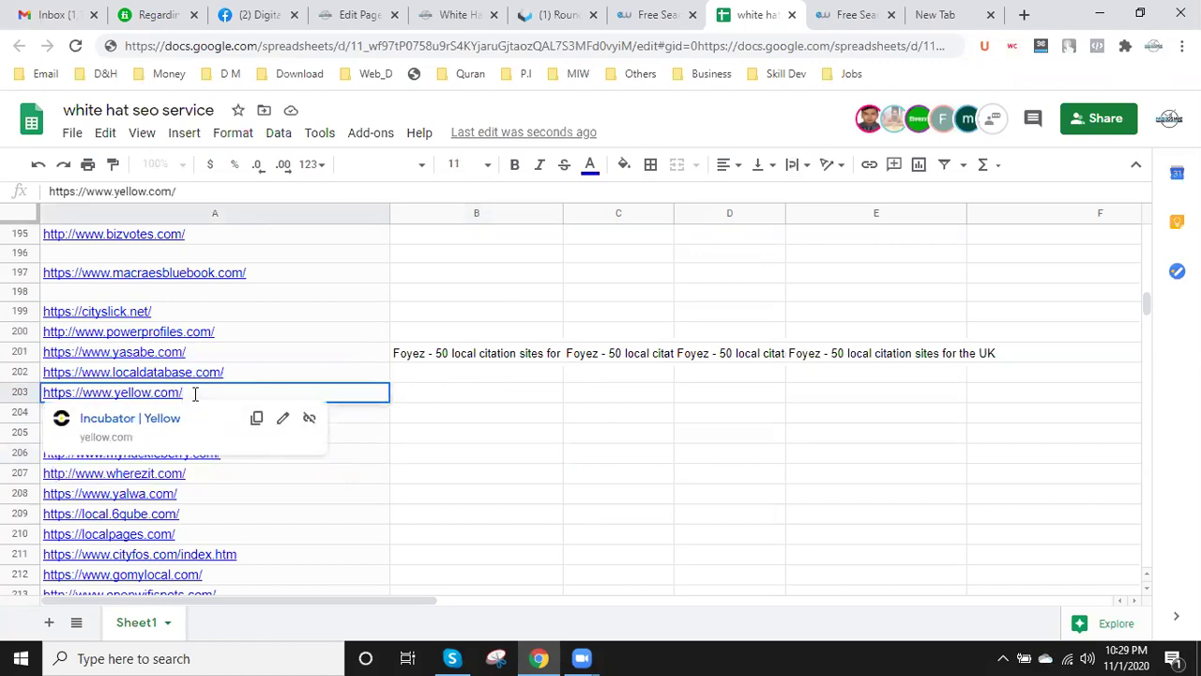
left_click_drag(182, 392, 43, 393)
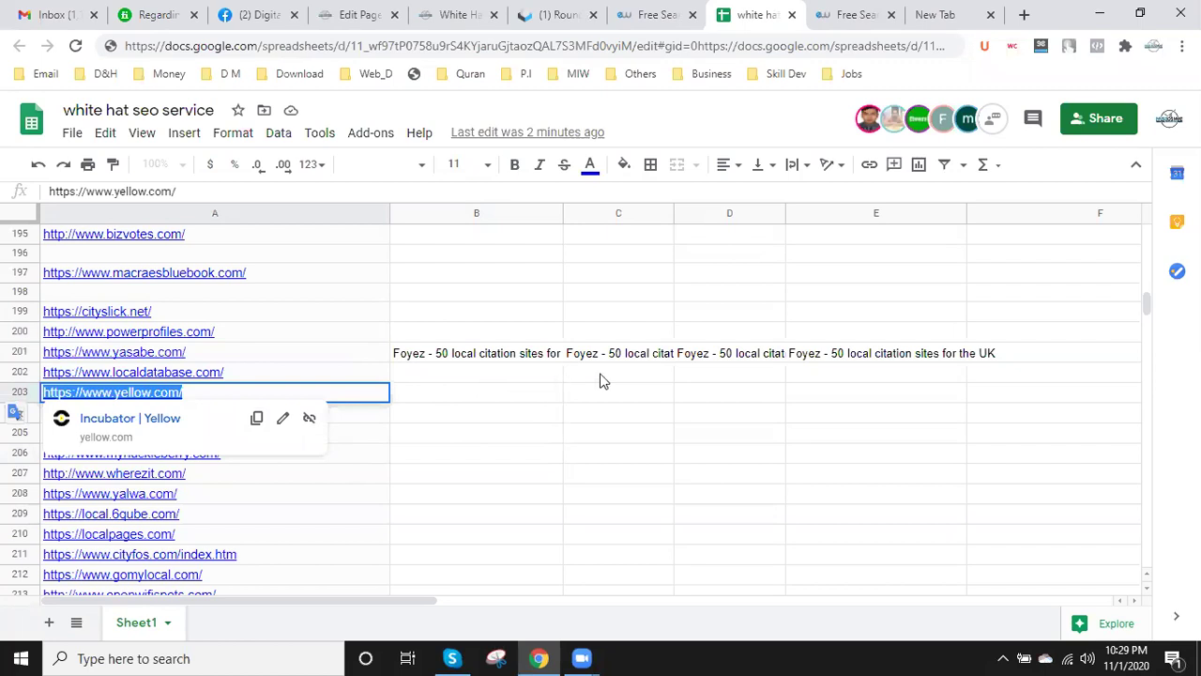
left_click(838, 11)
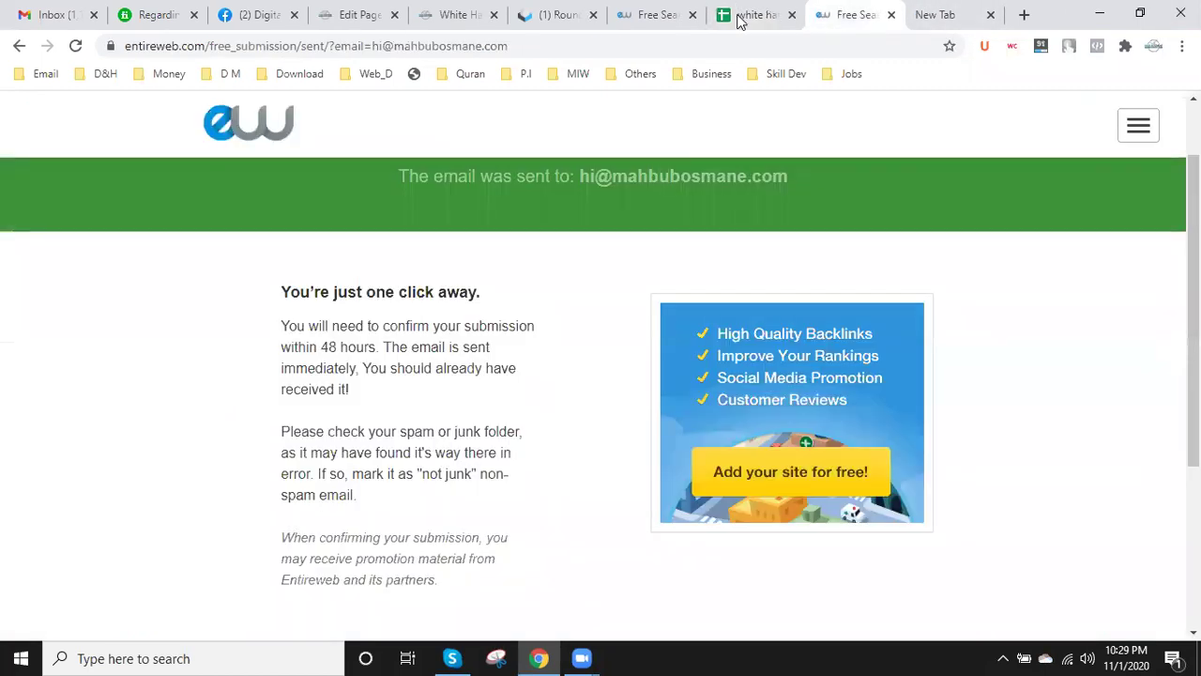
left_click(566, 47)
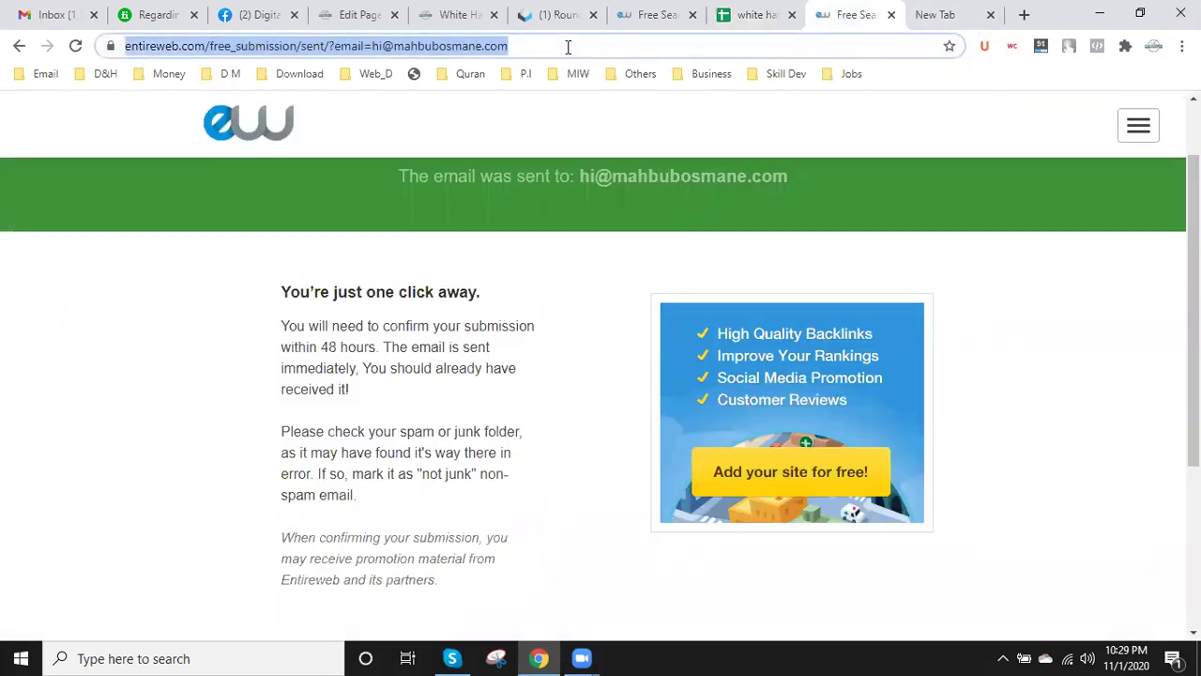
key("ctrl+v")
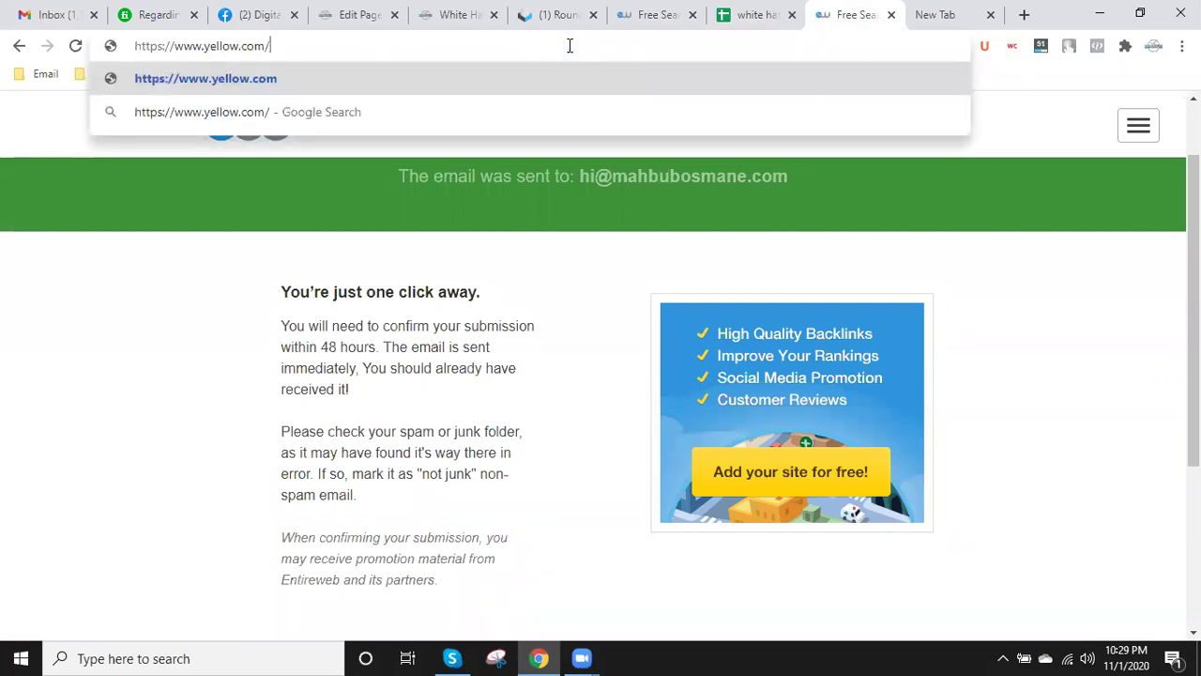
key("Return")
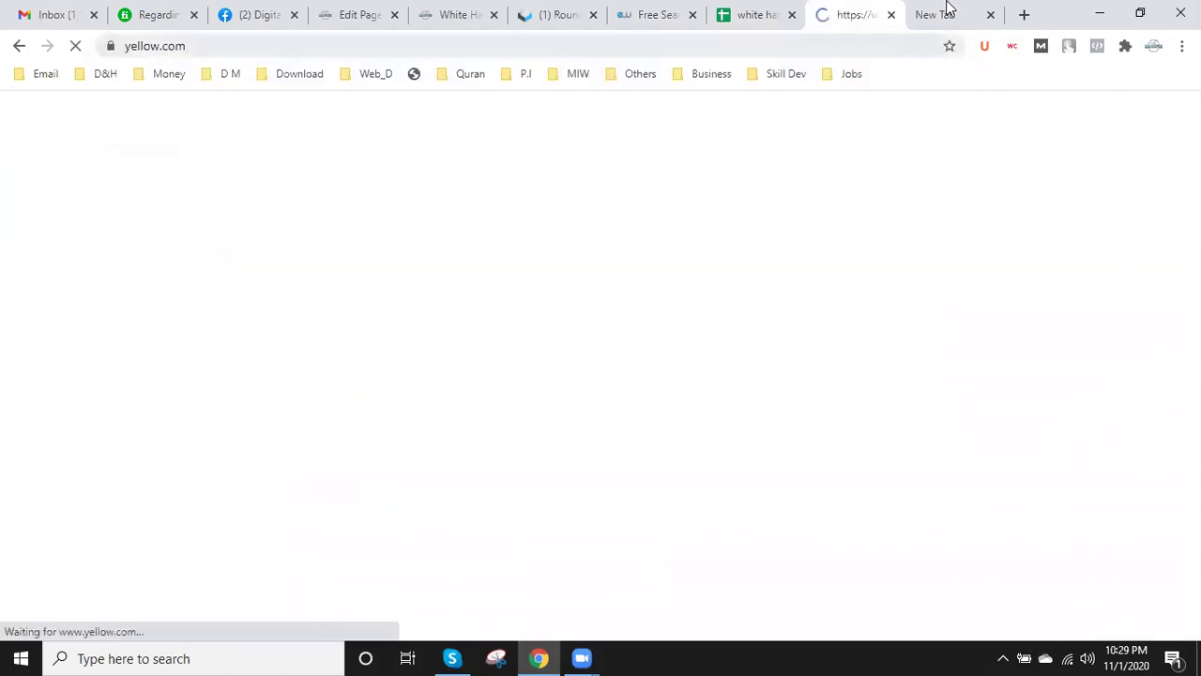
left_click(948, 12)
left_click(991, 15)
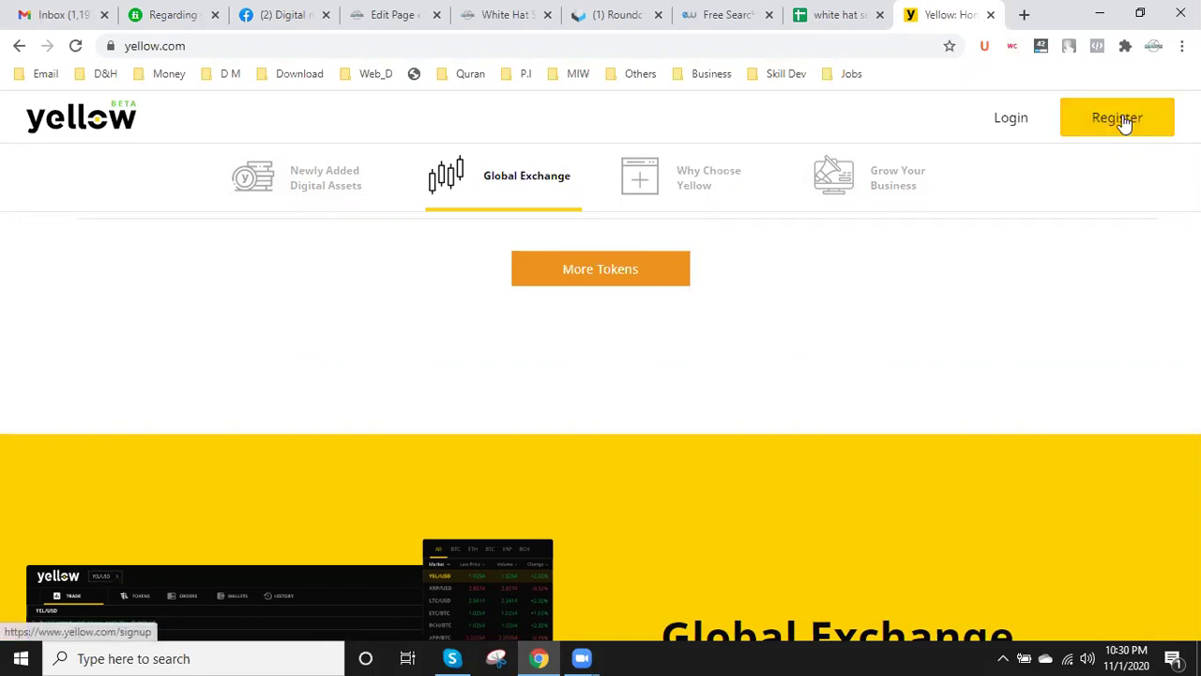
- Scroll through the yellow.com homepage to look over its sections
scroll(695, 362, "down", 4)
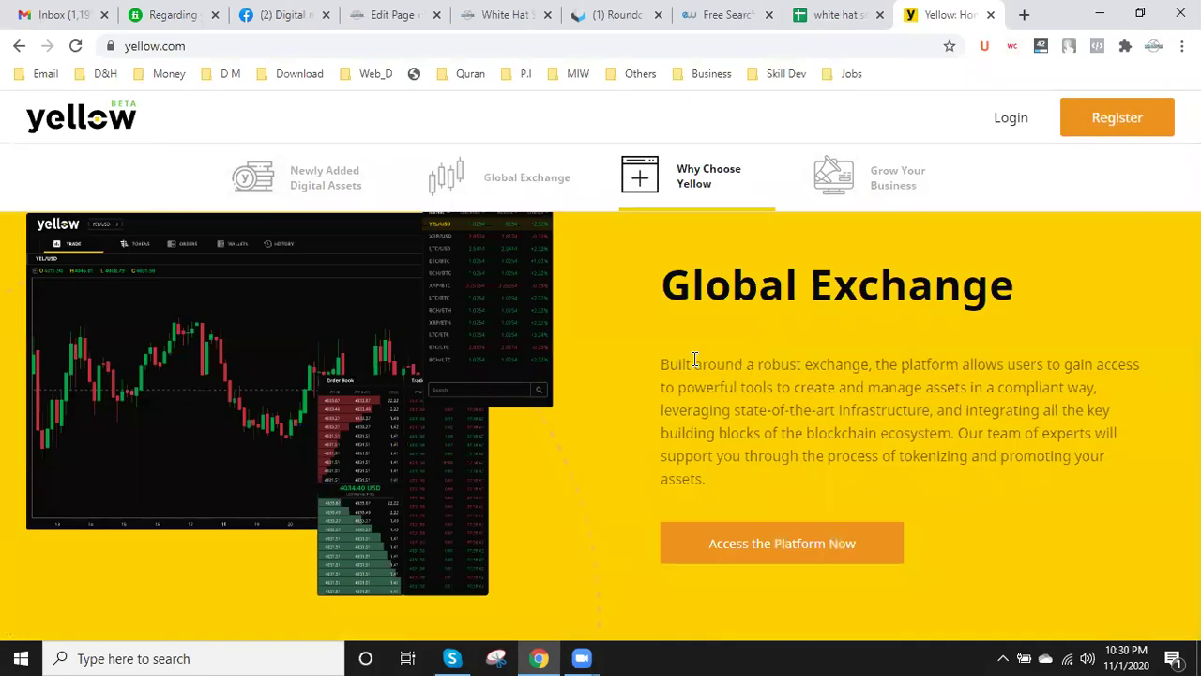
scroll(694, 362, "down", 3)
scroll(695, 362, "up", 2)
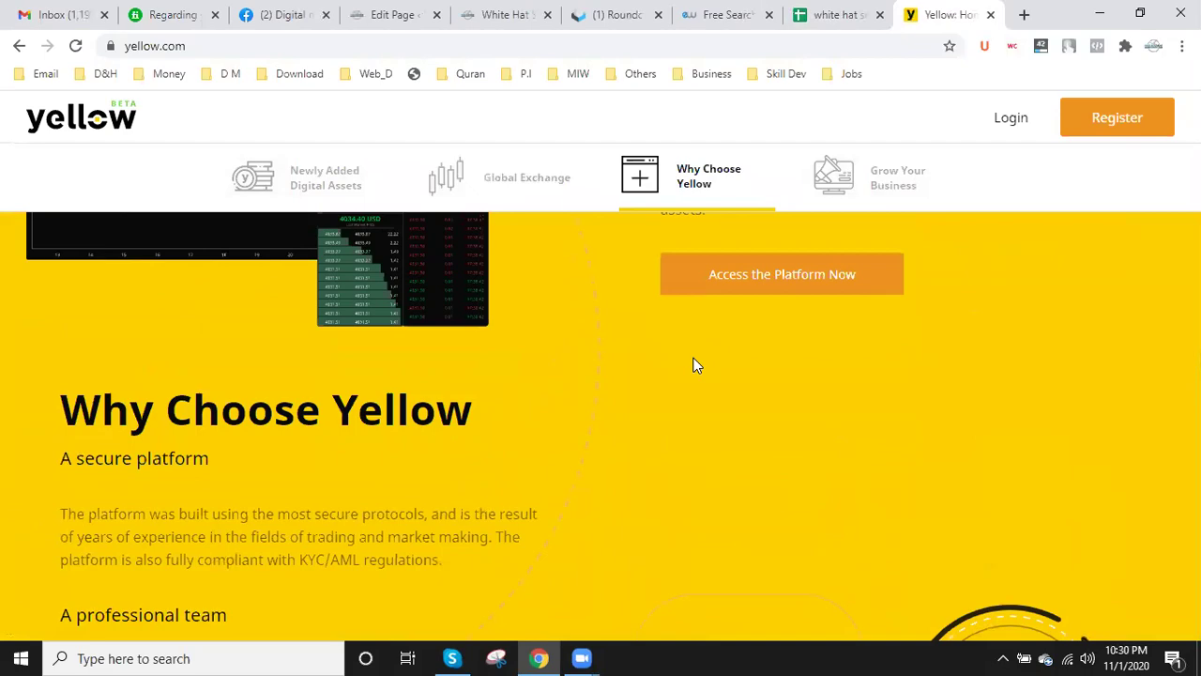
scroll(694, 365, "down", 10)
scroll(694, 365, "down", 3)
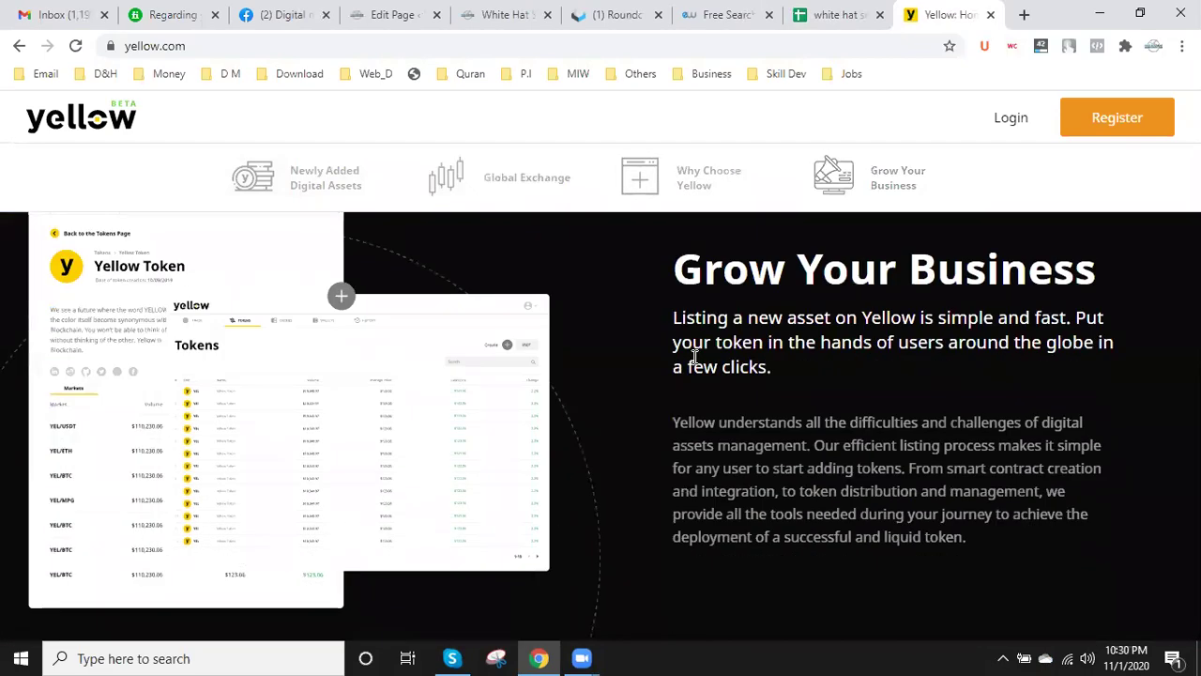
scroll(695, 363, "up", 10)
scroll(695, 354, "up", 5)
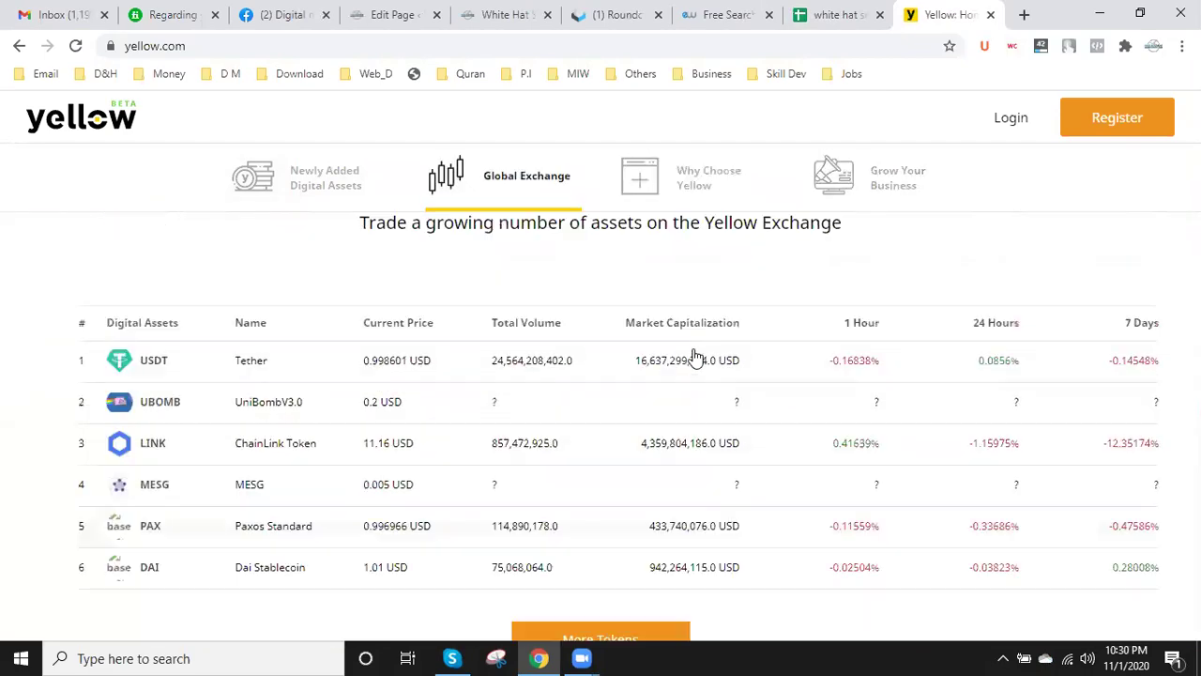
scroll(695, 355, "down", 3)
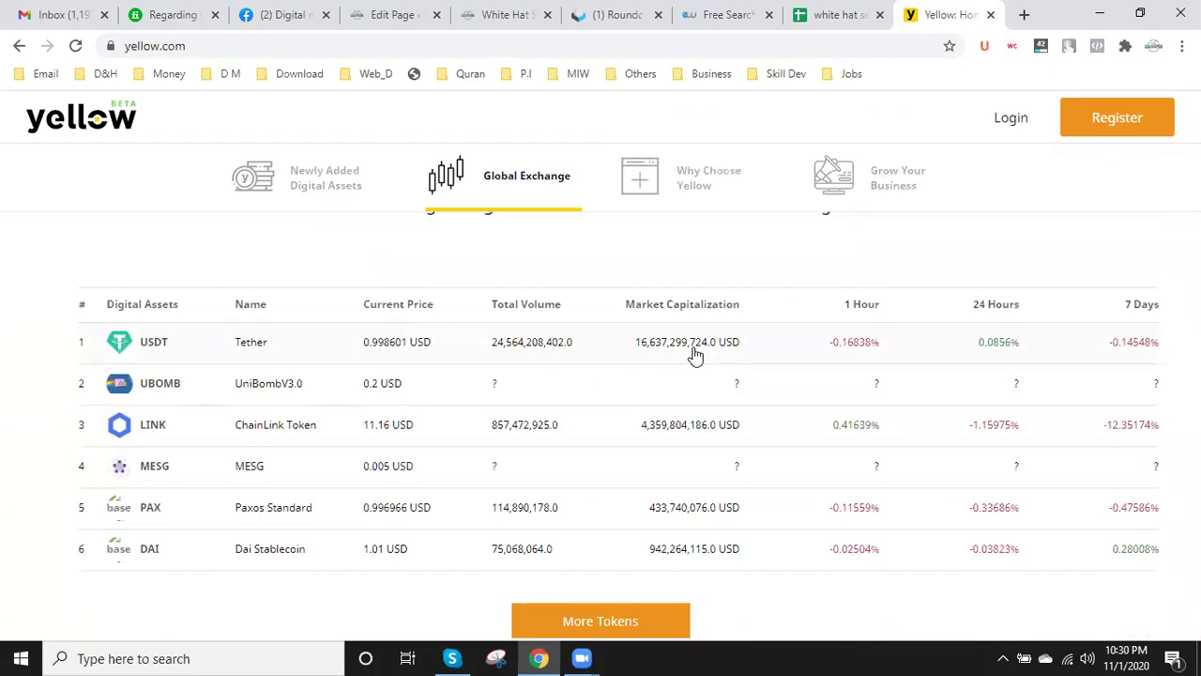
scroll(568, 371, "up", 10)
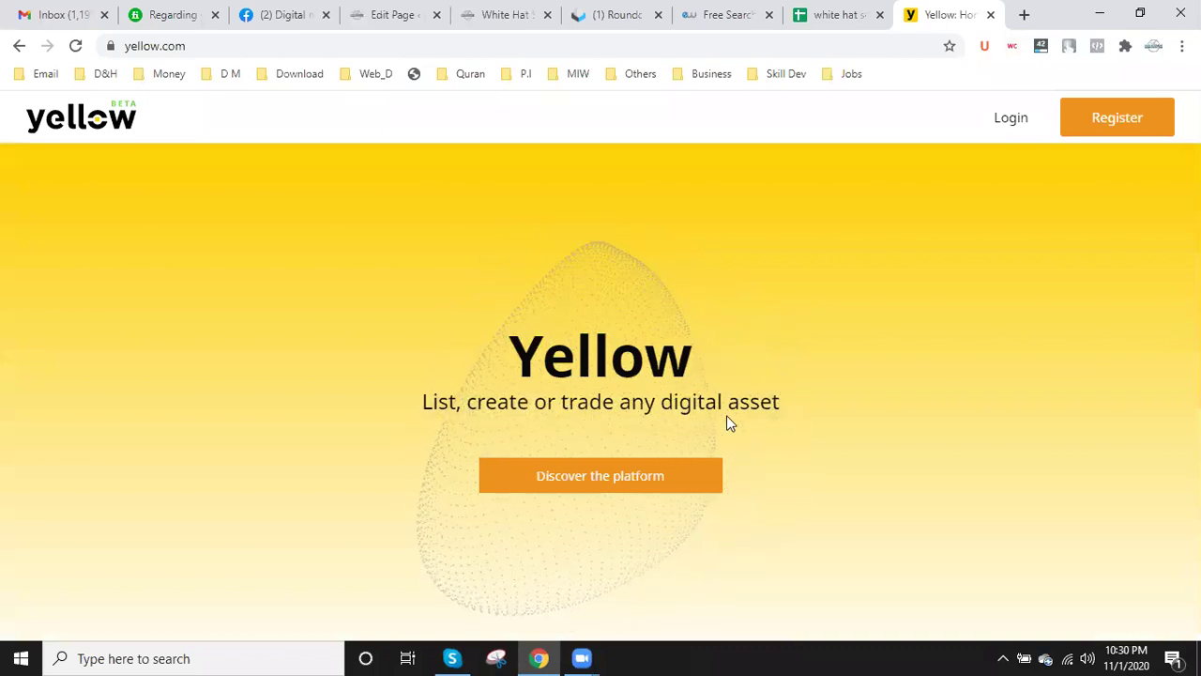
- Try registering on Yellow, then cancel the VIP code prompt and dismiss the access-denied alert
left_click(1109, 123)
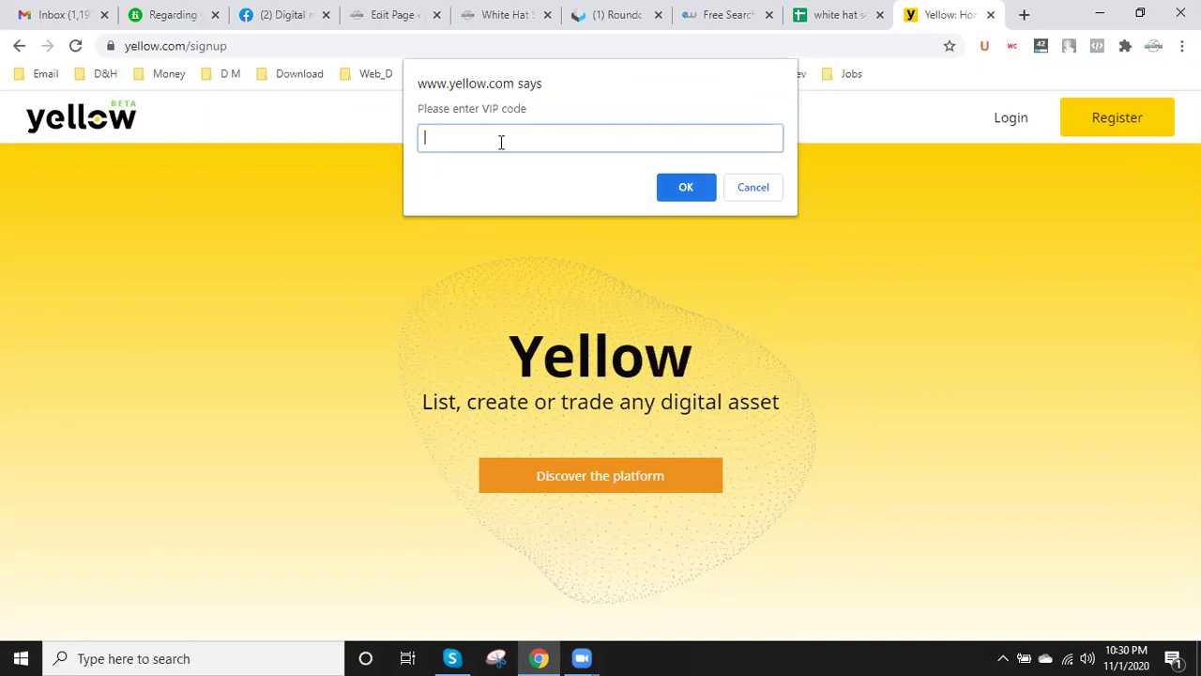
left_click(731, 191)
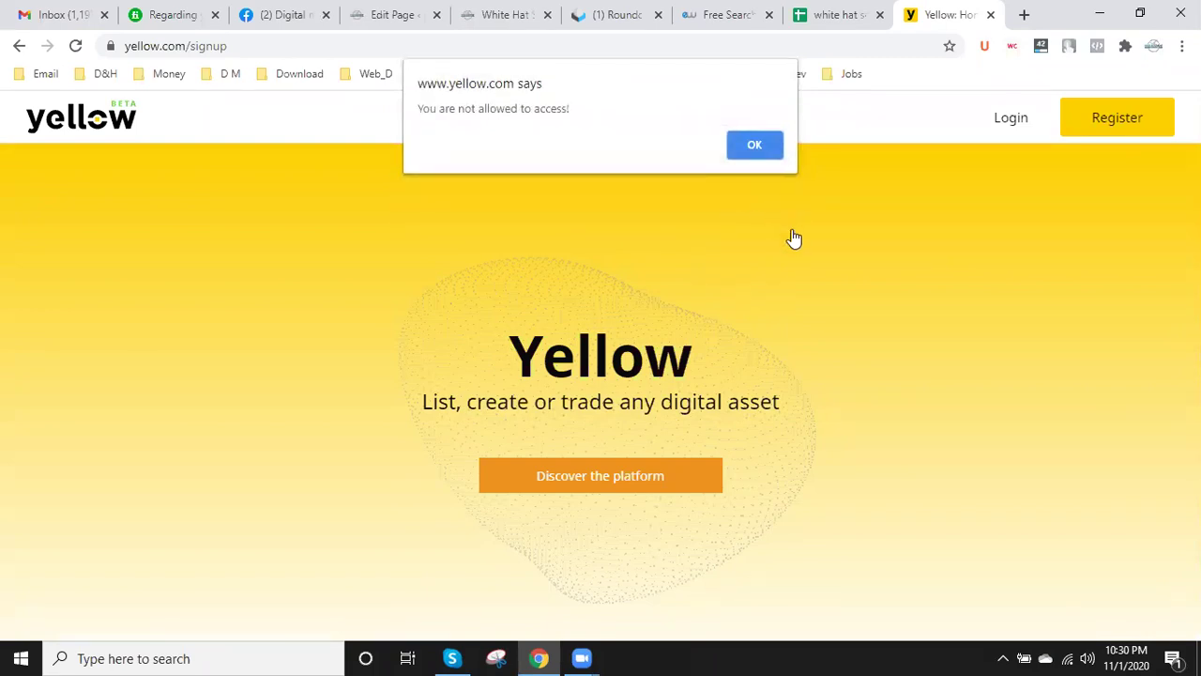
left_click(743, 147)
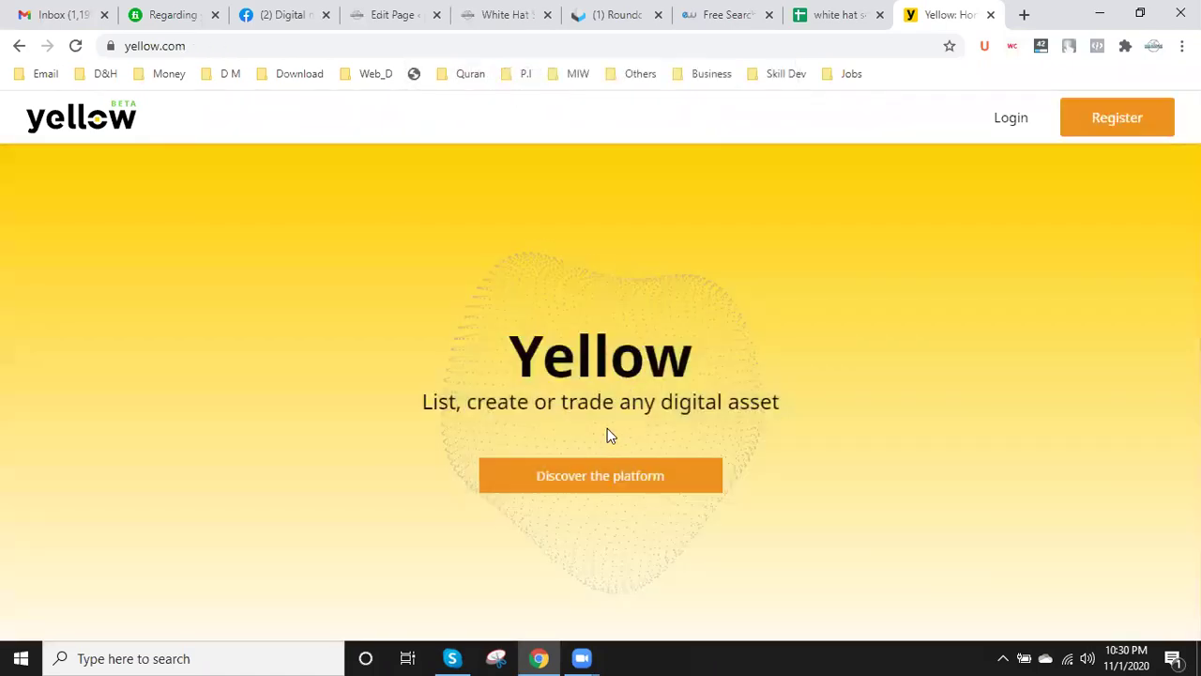
left_click(601, 474)
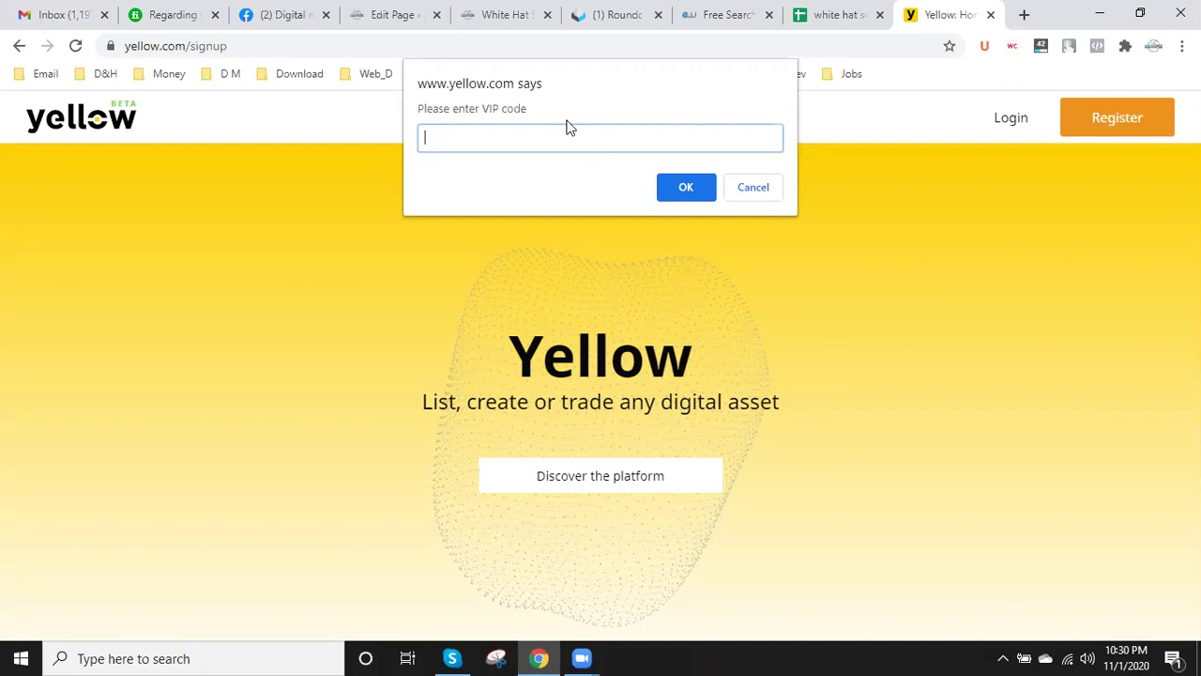
- Select the words 'VIP code' on the signup page and open a new browser tab
left_click_drag(483, 108, 536, 109)
key("ctrl+c")
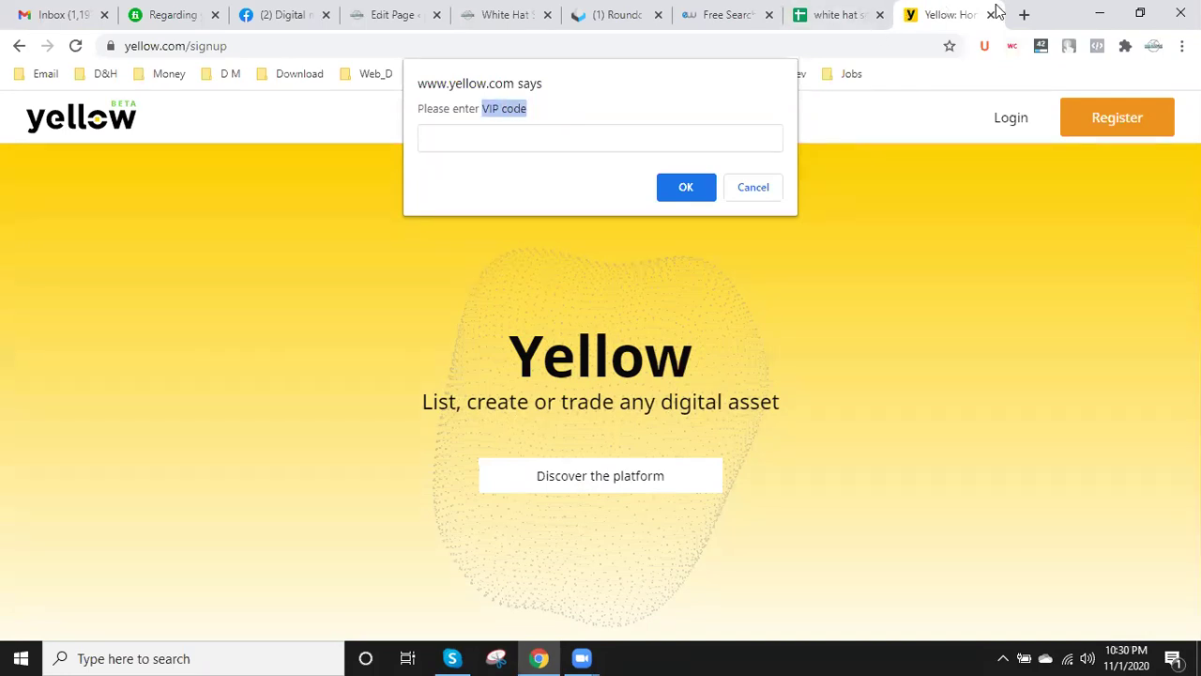
left_click(1029, 20)
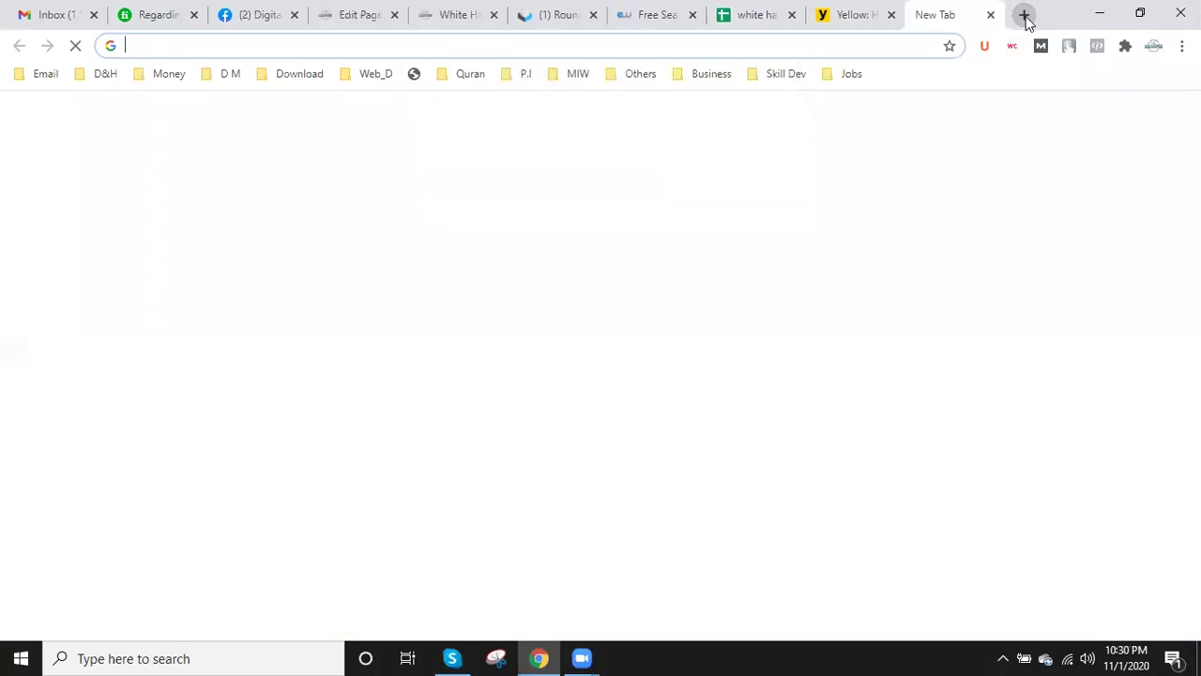
- Search Google for 'what is VIP code?' and skim the results
key("ctrl+v")
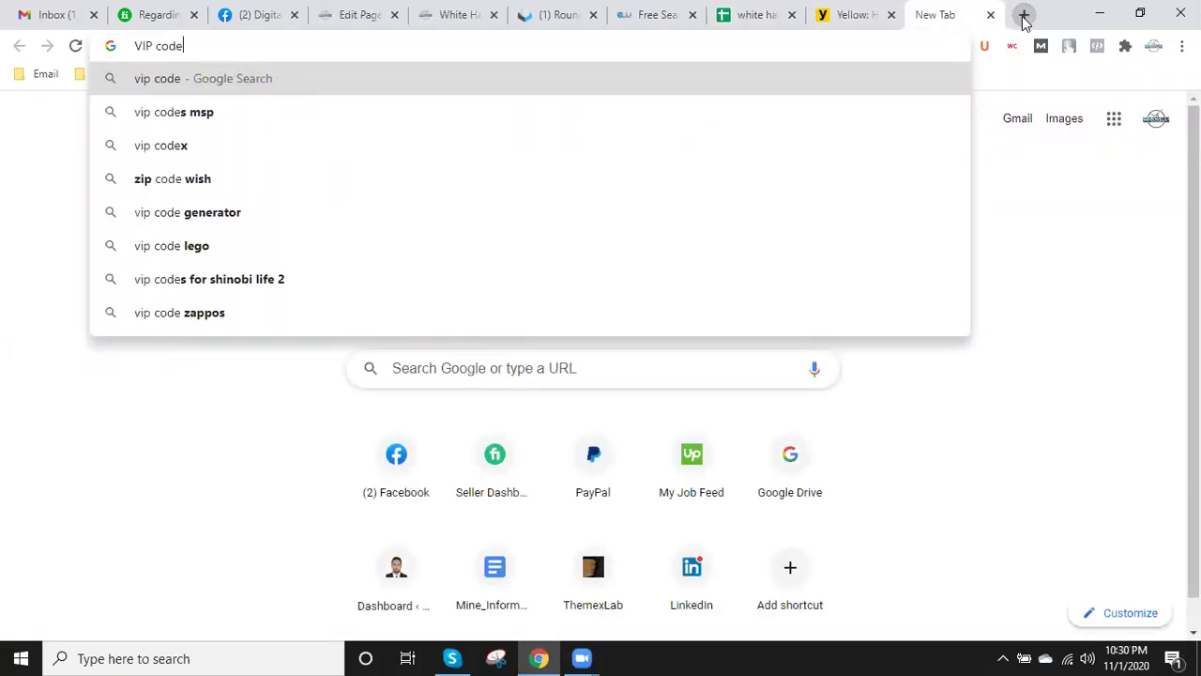
key("BackSpace")
key("BackSpace")
key("BackSpace")
key("BackSpace")
key("BackSpace")
key("BackSpace")
key("BackSpace")
key("BackSpace")
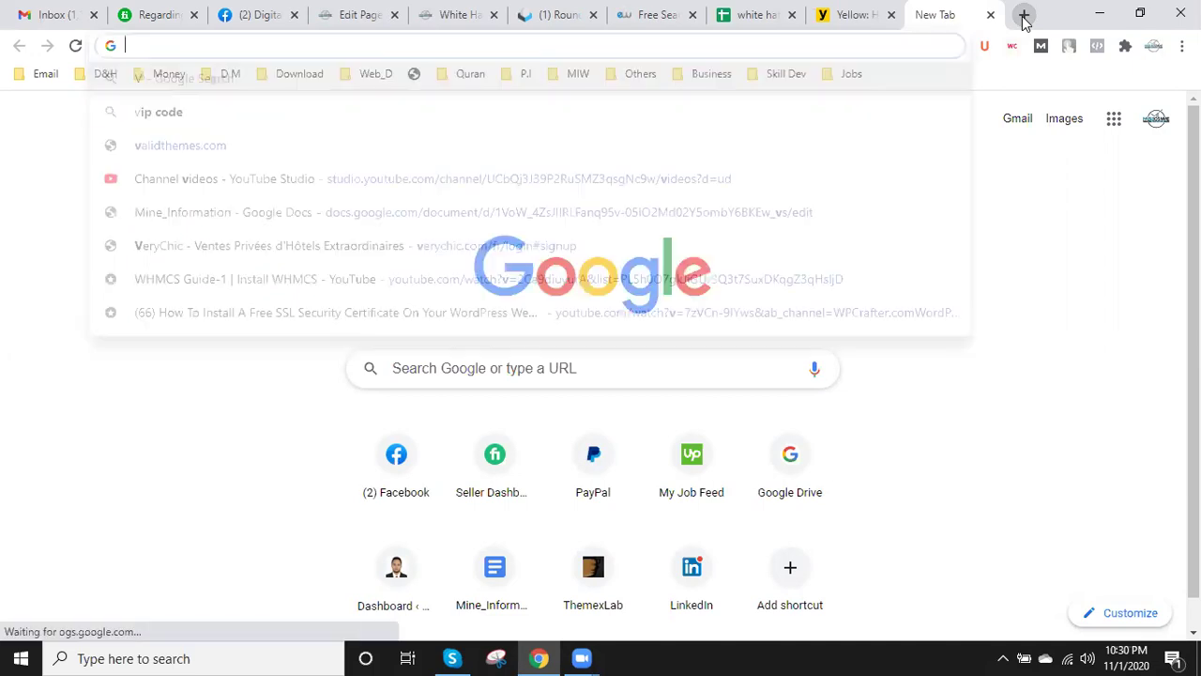
type("what is")
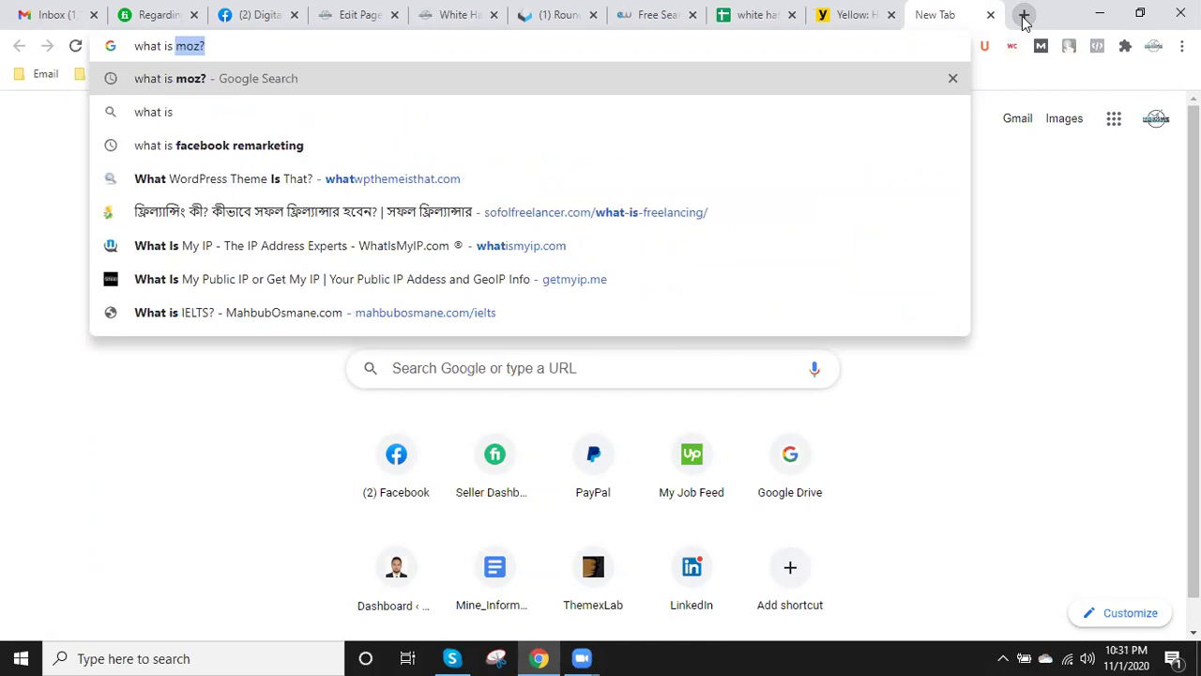
key("ctrl+v")
type("?")
key("Return")
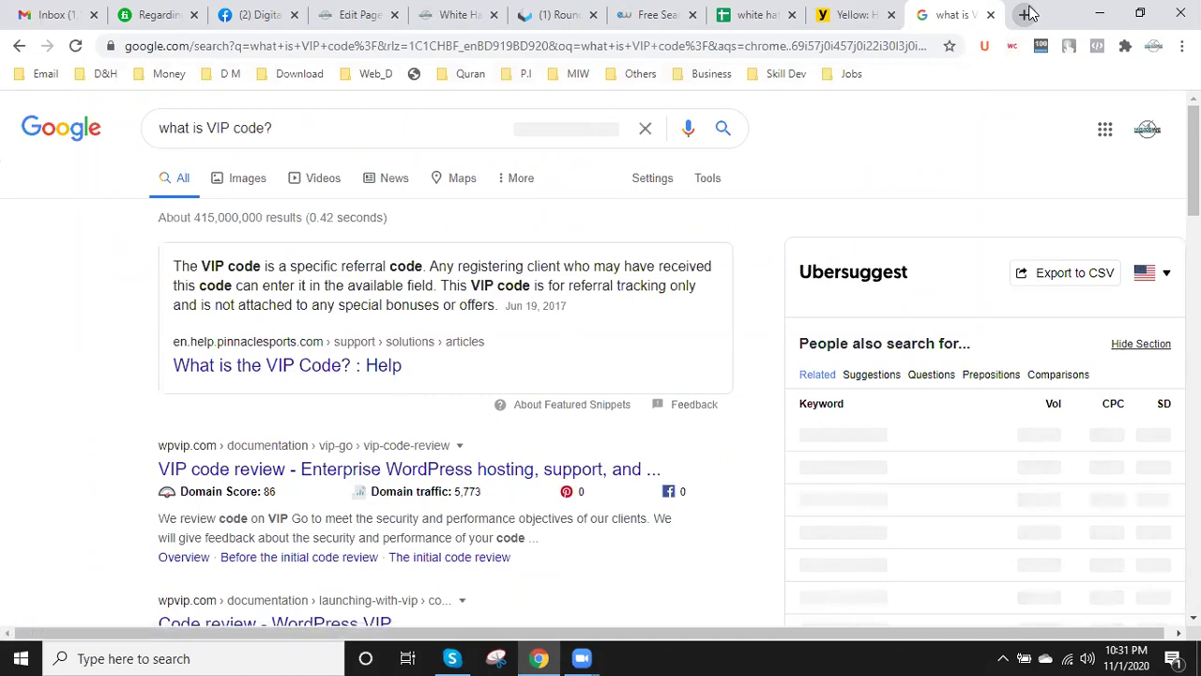
scroll(618, 305, "down", 3)
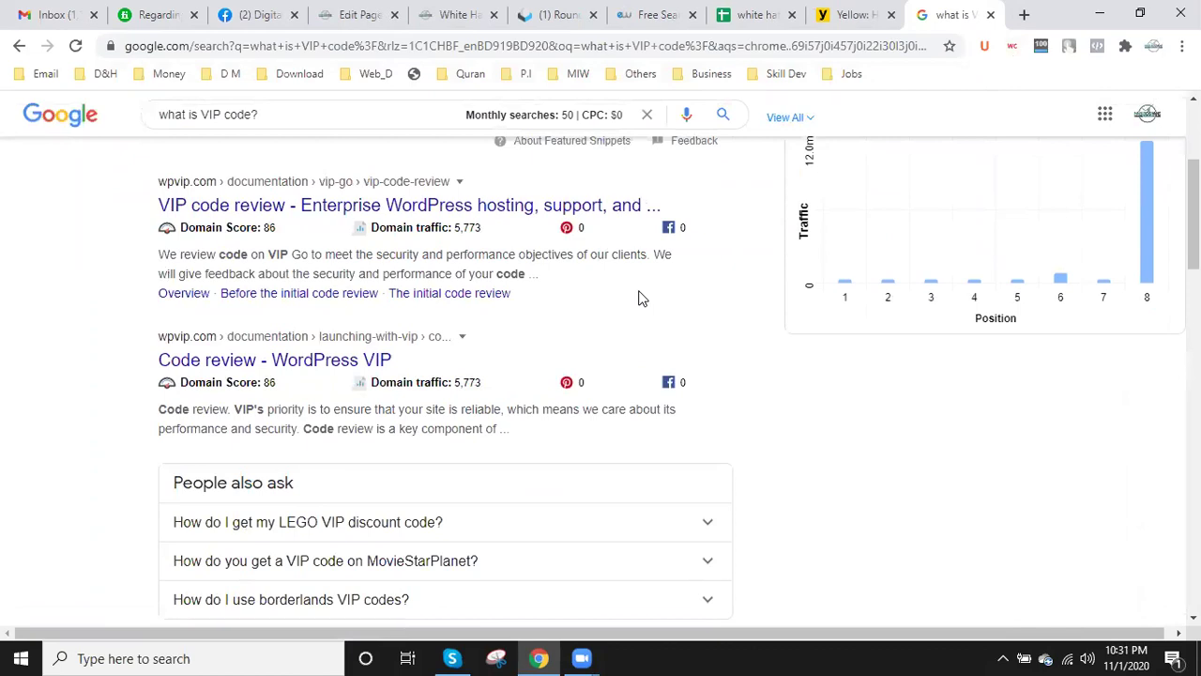
scroll(639, 299, "up", 3)
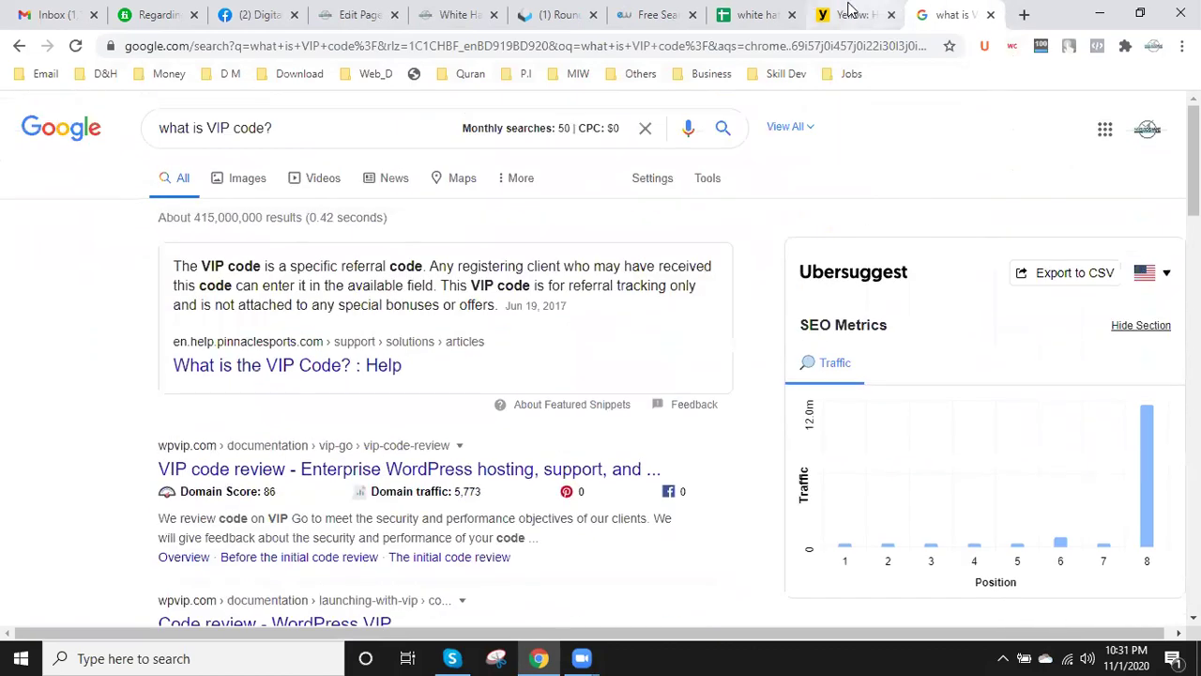
- Search Google for 'how to submit site to yellow.com'
left_click(849, 14)
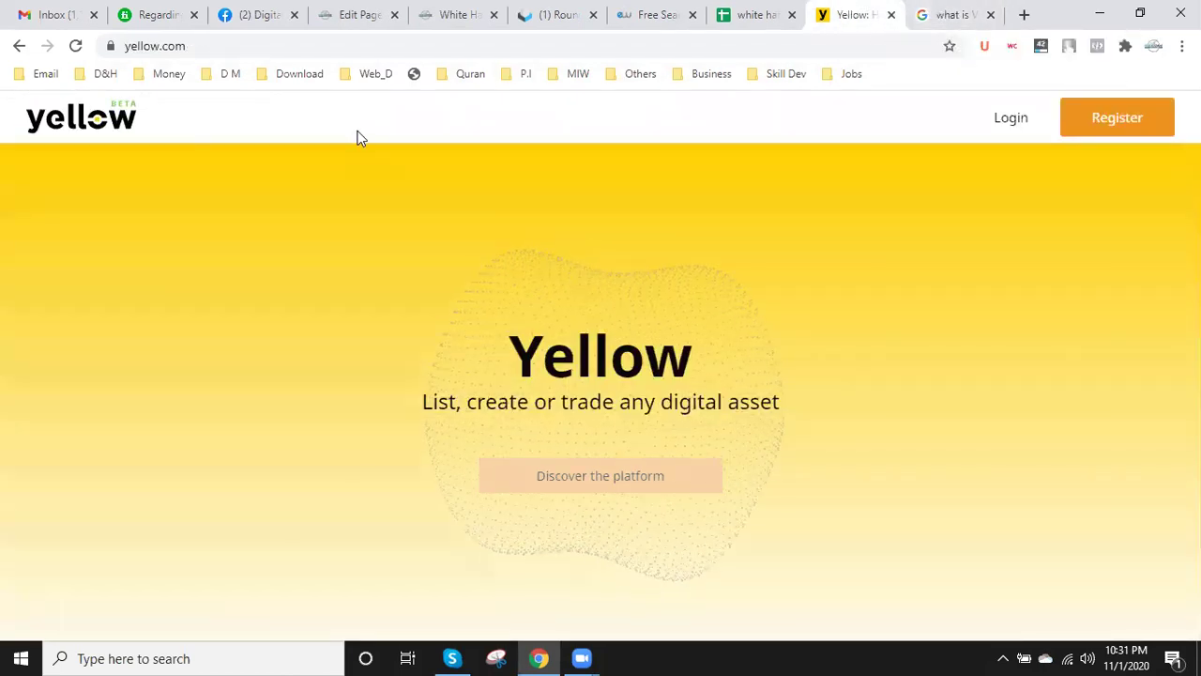
left_click(200, 46)
key("ctrl+c")
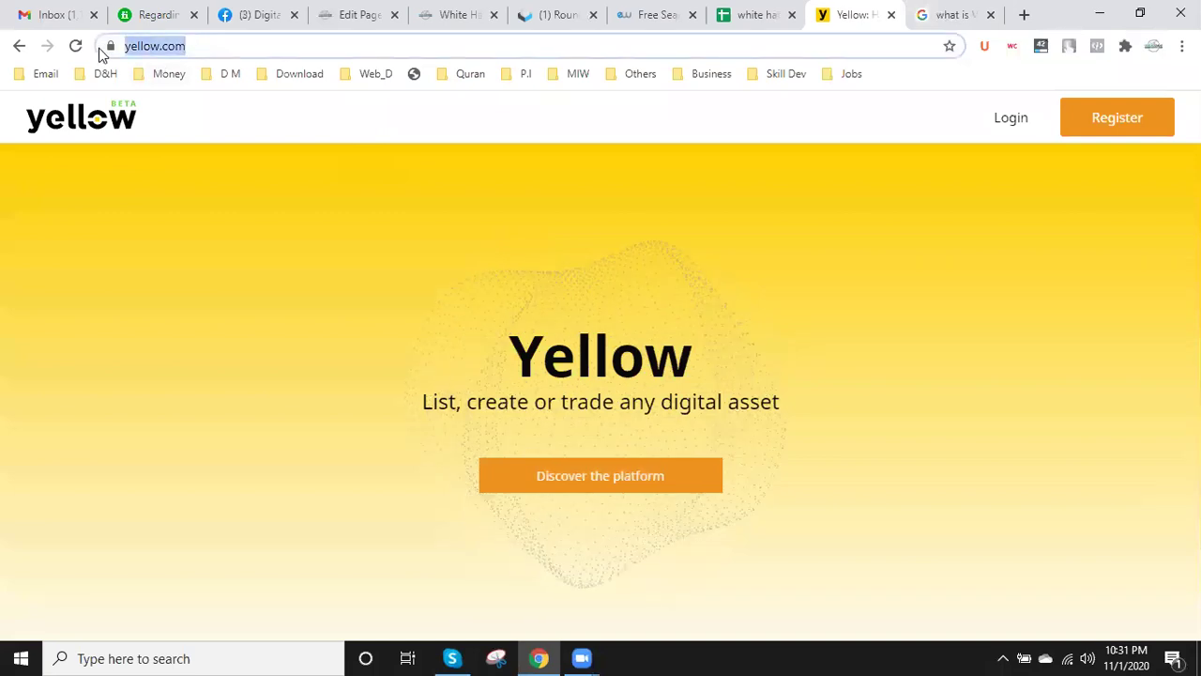
left_click(943, 14)
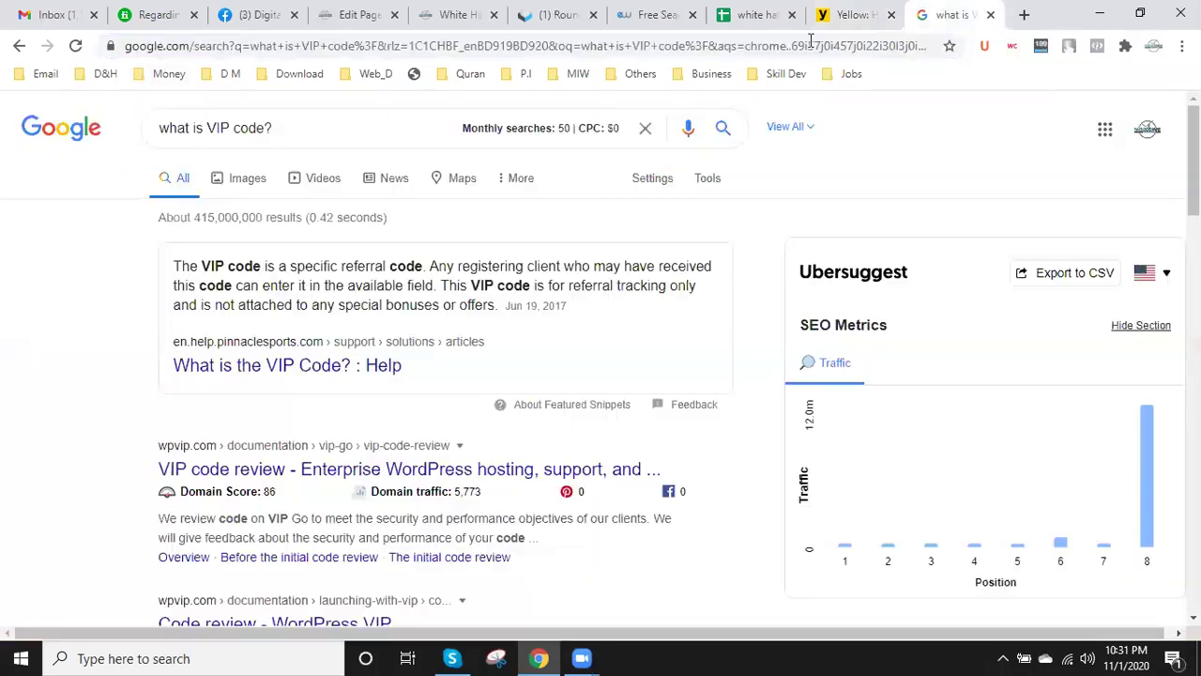
left_click(697, 54)
type("ho")
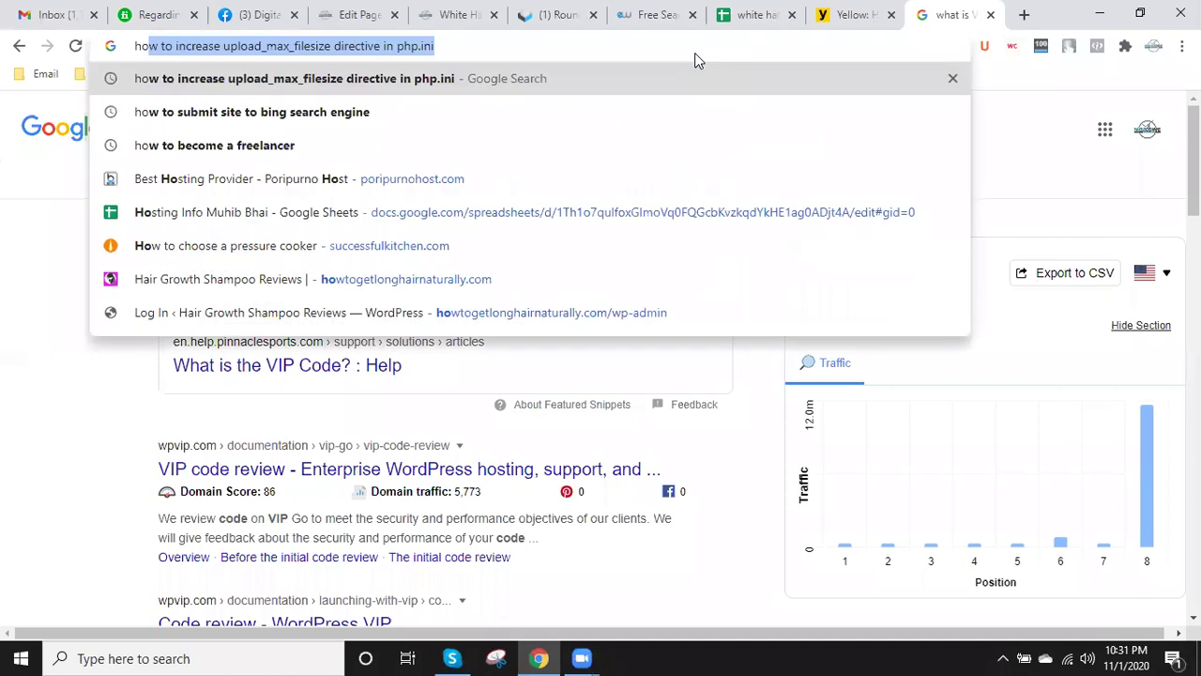
type("w to ")
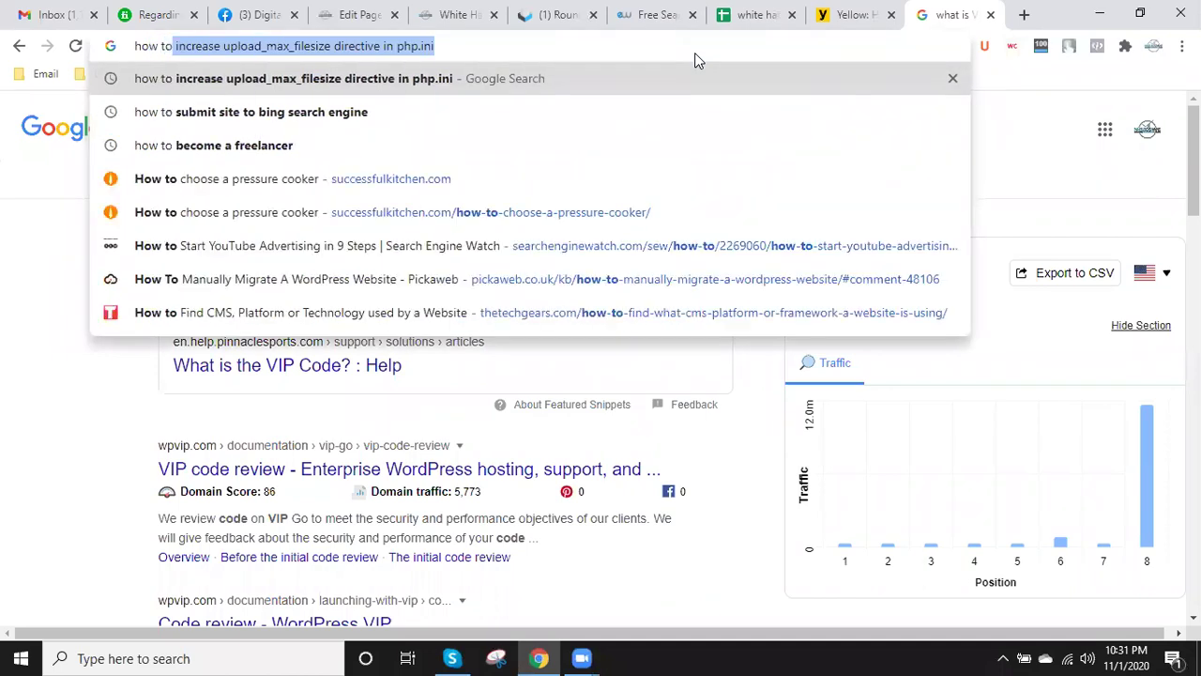
type("su")
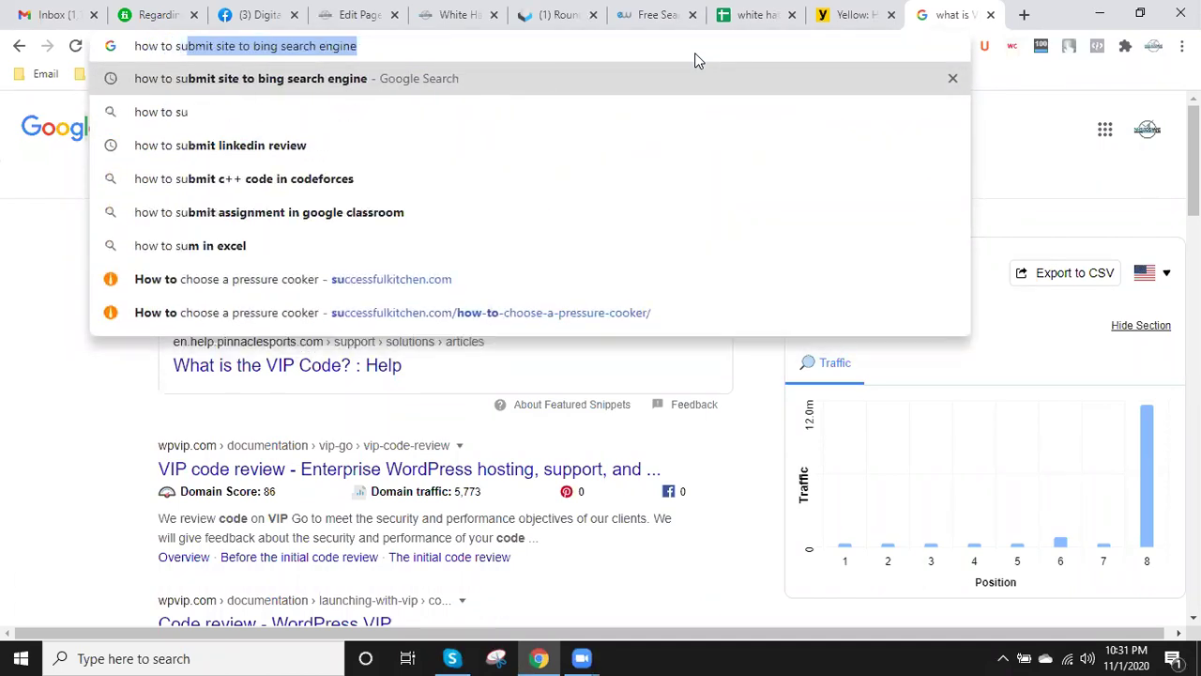
type("bmit")
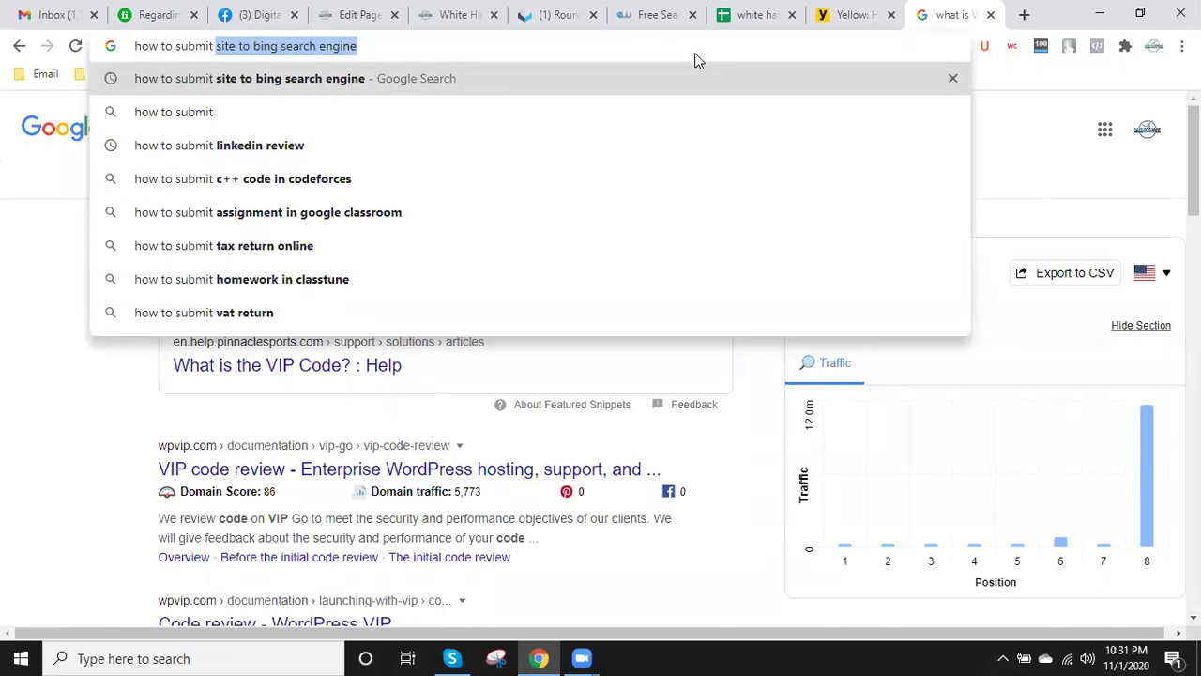
key("Right")
key("BackSpace")
key("BackSpace")
key("BackSpace")
key("BackSpace")
key("BackSpace")
key("BackSpace")
key("BackSpace")
key("BackSpace")
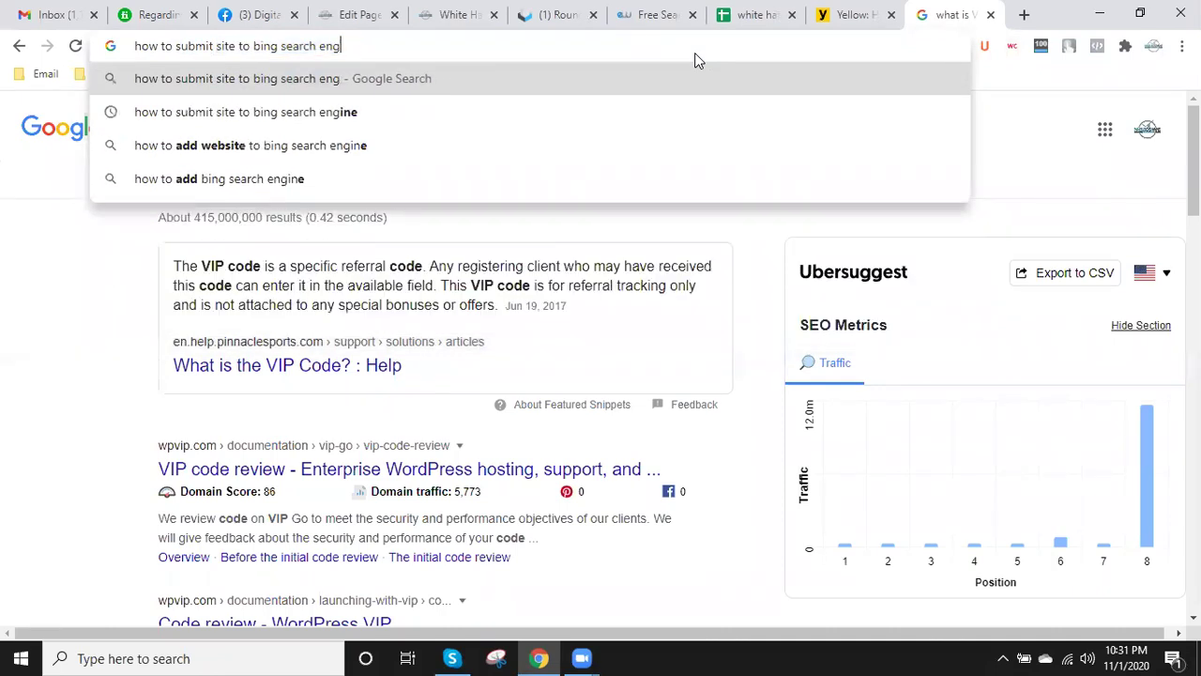
key("BackSpace")
key("BackSpace")
key("BackSpace")
key("BackSpace")
key("BackSpace")
key("BackSpace")
key("BackSpace")
key("BackSpace")
key("BackSpace")
key("BackSpace")
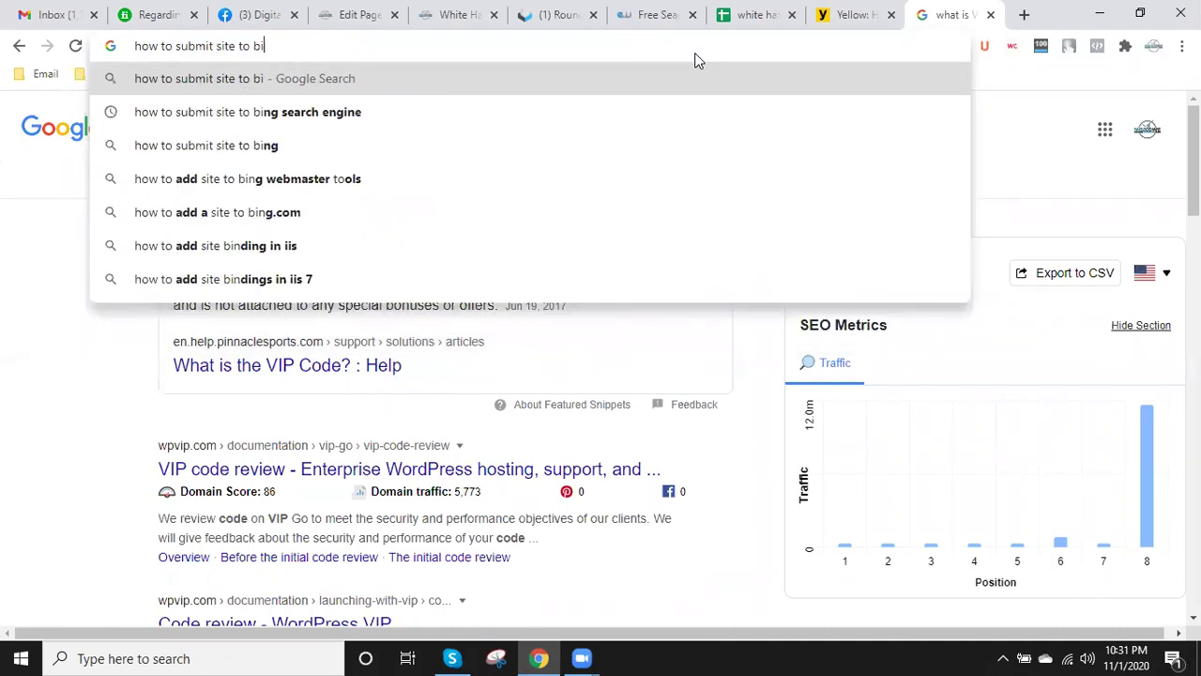
key("ctrl+v")
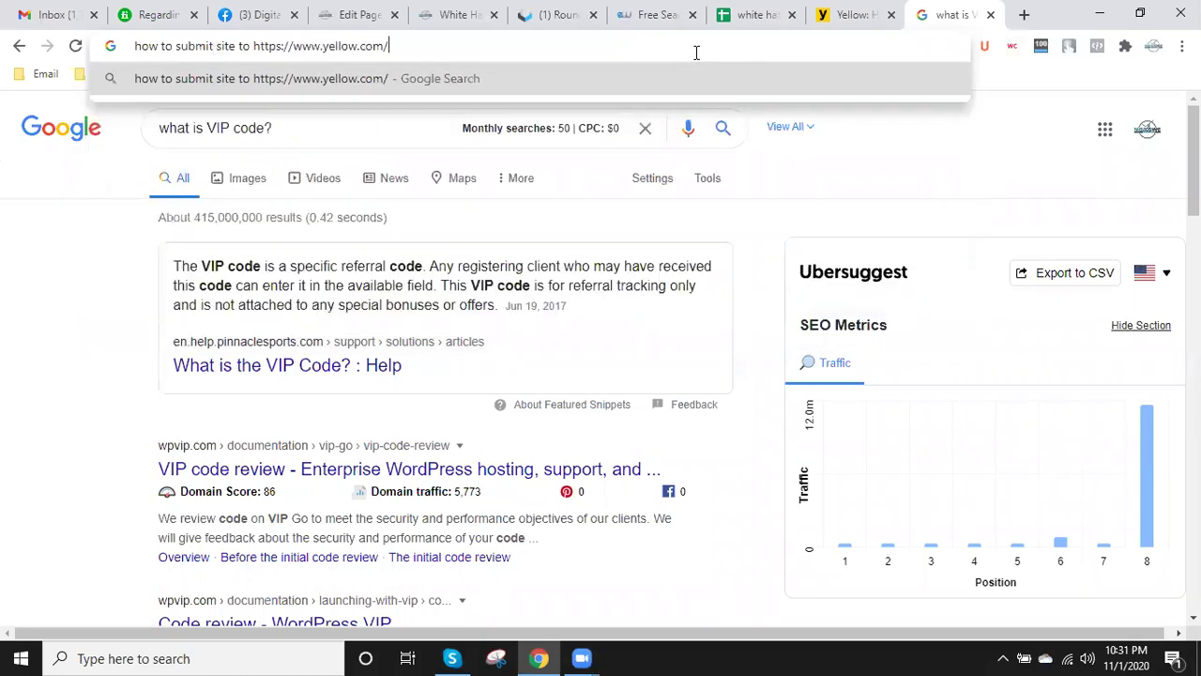
key("BackSpace")
key("BackSpace")
key("BackSpace")
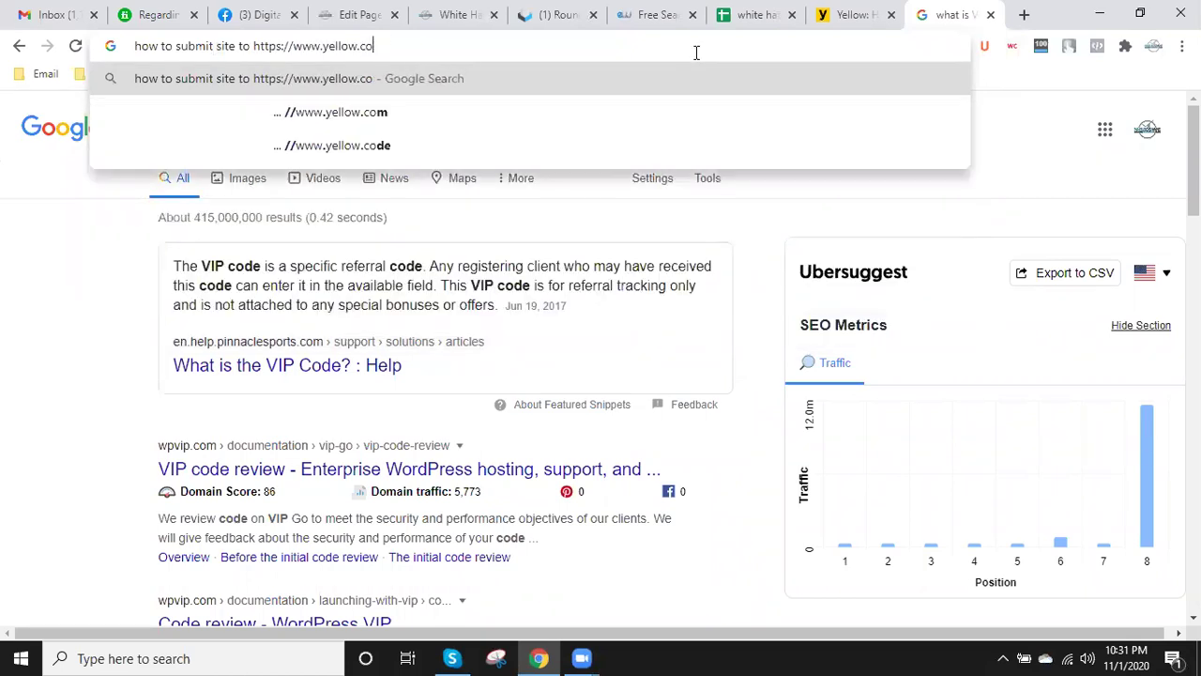
type("om")
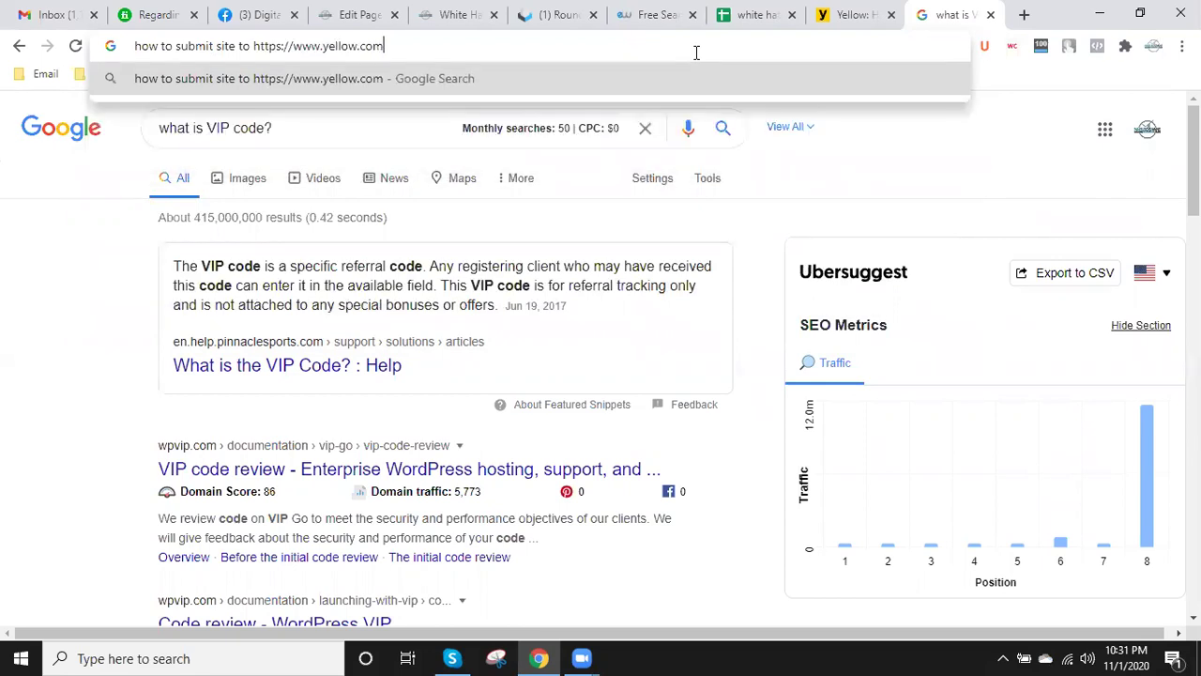
key("Left")
key("Left")
key("Left")
key("Left")
key("Left")
key("Left")
key("Left")
key("Left")
key("BackSpace")
key("BackSpace")
key("BackSpace")
key("BackSpace")
key("BackSpace")
key("BackSpace")
key("BackSpace")
key("BackSpace")
key("BackSpace")
key("BackSpace")
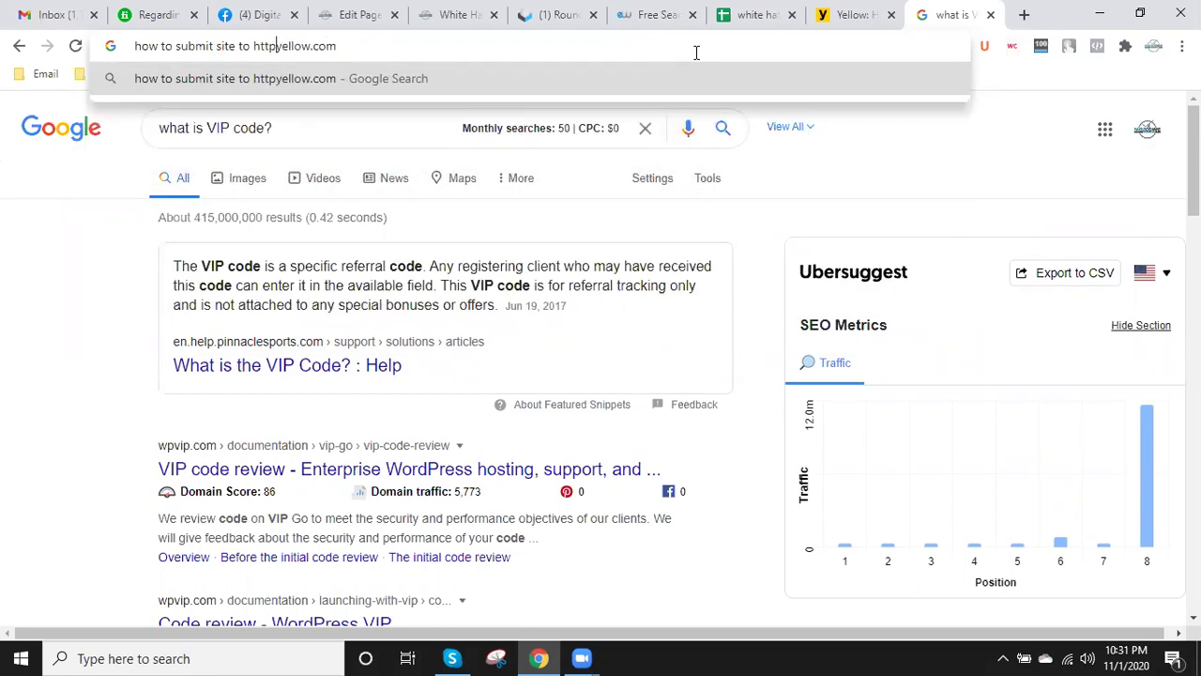
key("BackSpace")
key("BackSpace")
key("Return")
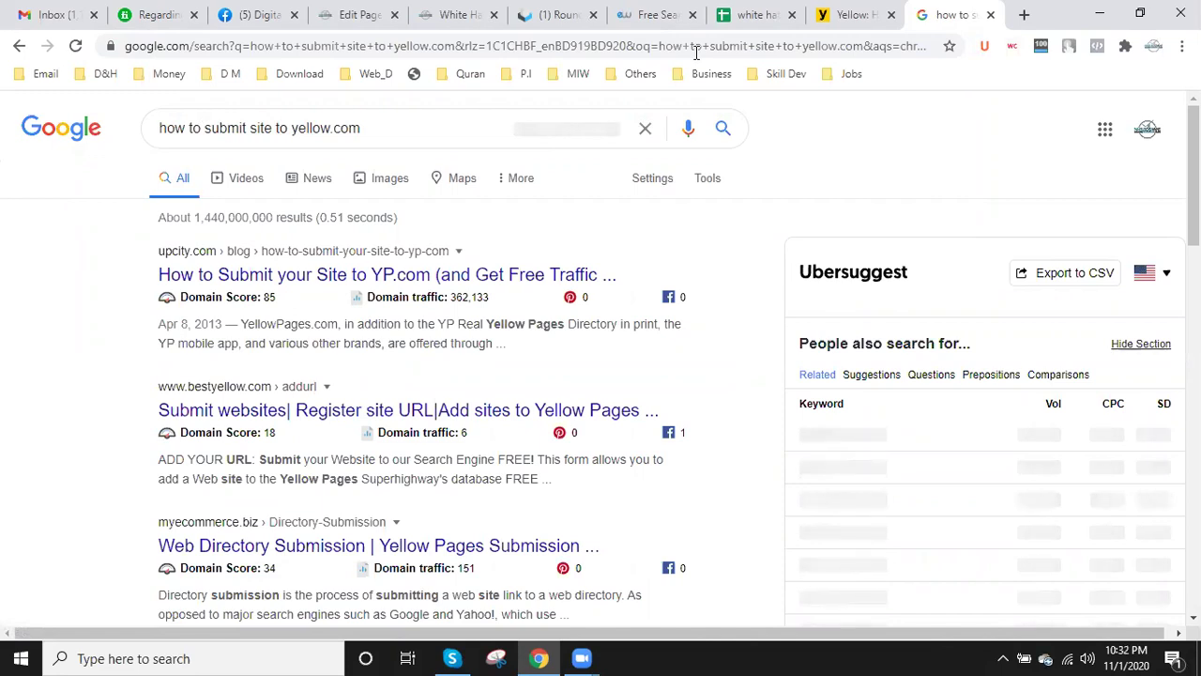
- Open the UpCity, BestYellow and myEcommerce results in new background tabs
right_click(347, 274)
left_click(432, 288)
scroll(436, 293, "down", 2)
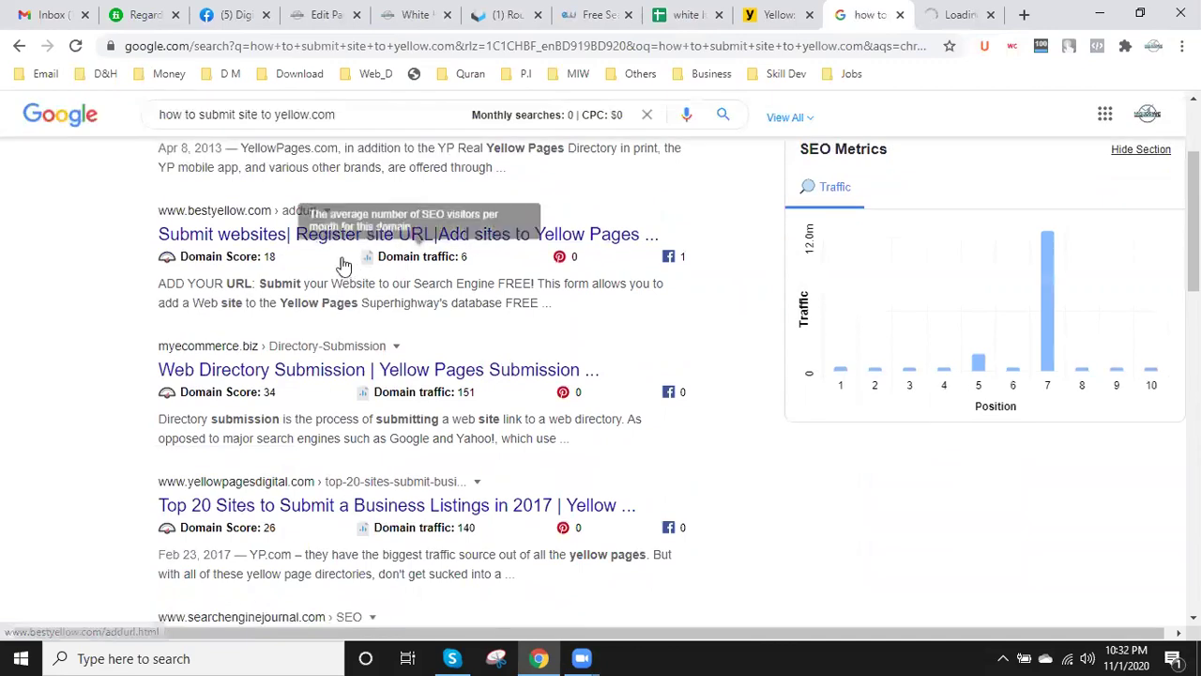
right_click(331, 235)
left_click(393, 265)
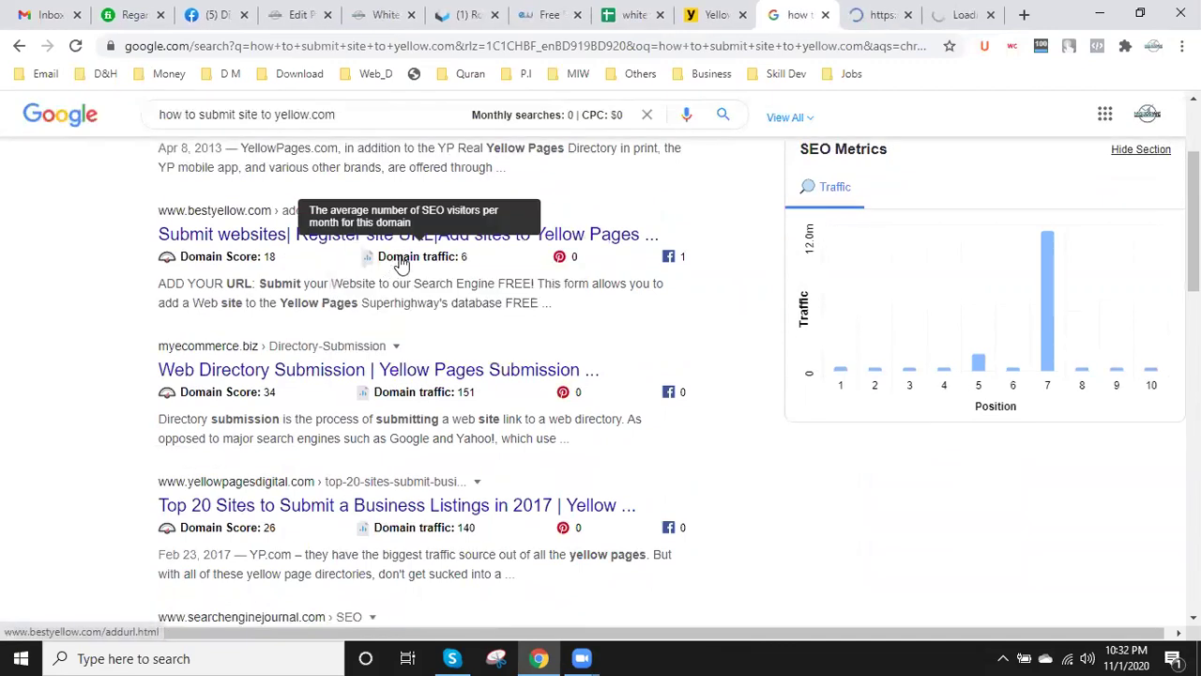
right_click(315, 372)
left_click(394, 381)
scroll(871, 323, "up", 2)
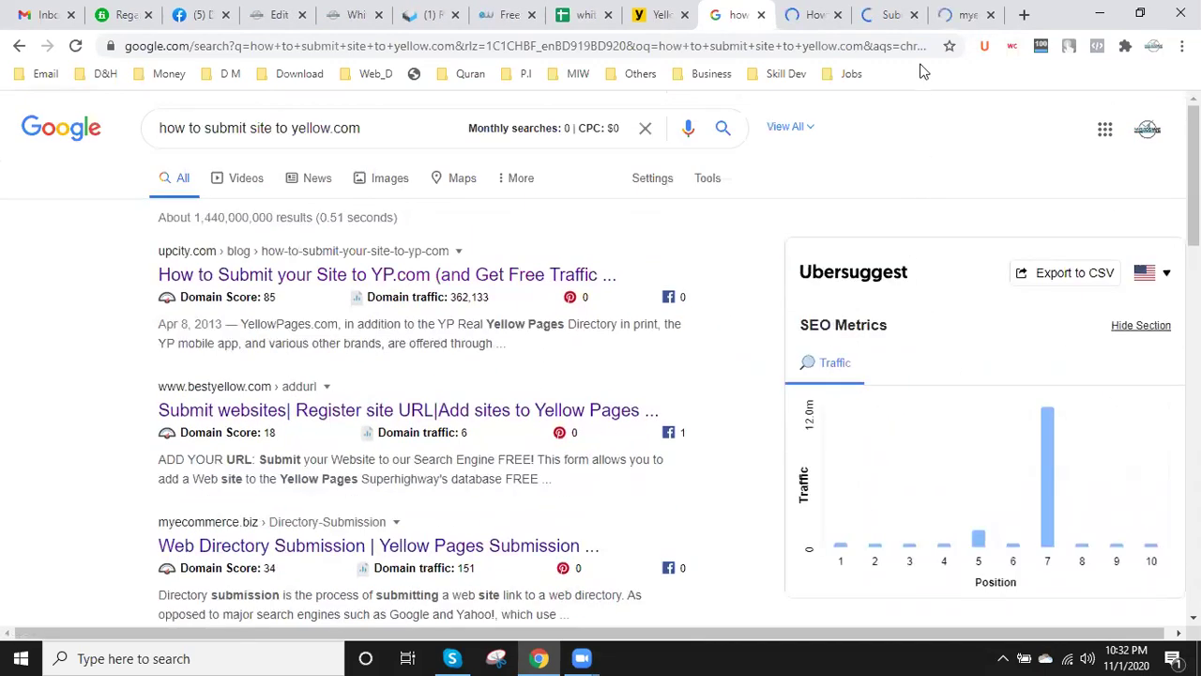
- Read through the UpCity article on submitting a site to YP.com, then close its tab
left_click(813, 9)
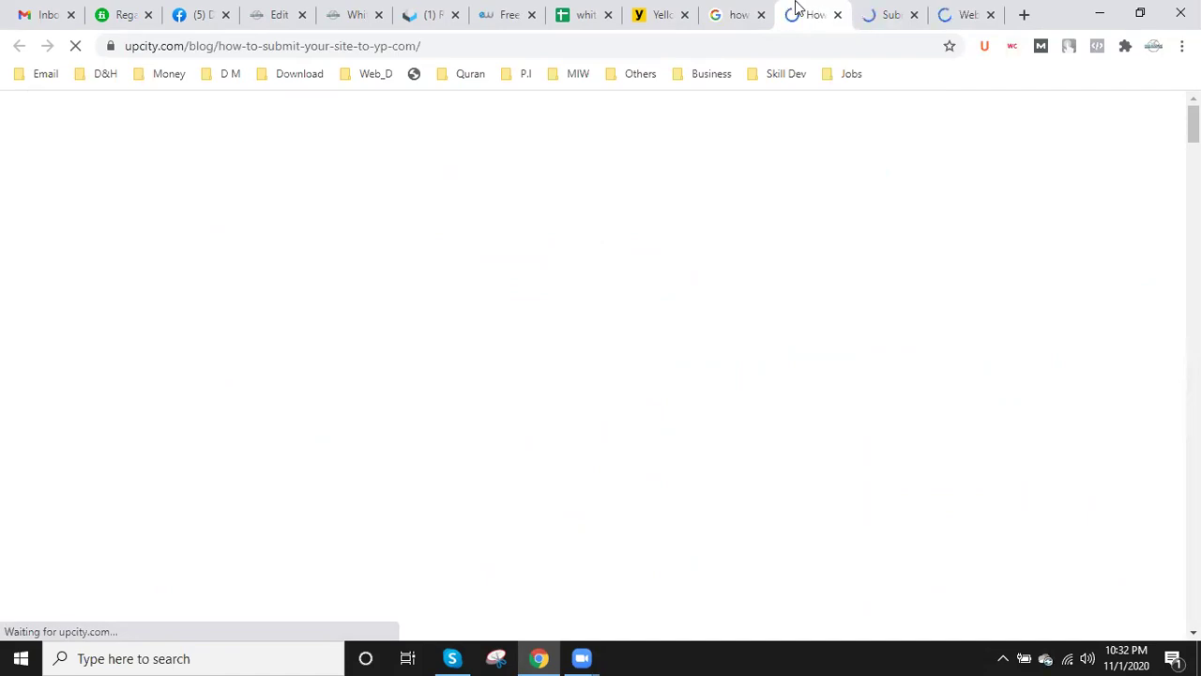
left_click(746, 9)
left_click(813, 9)
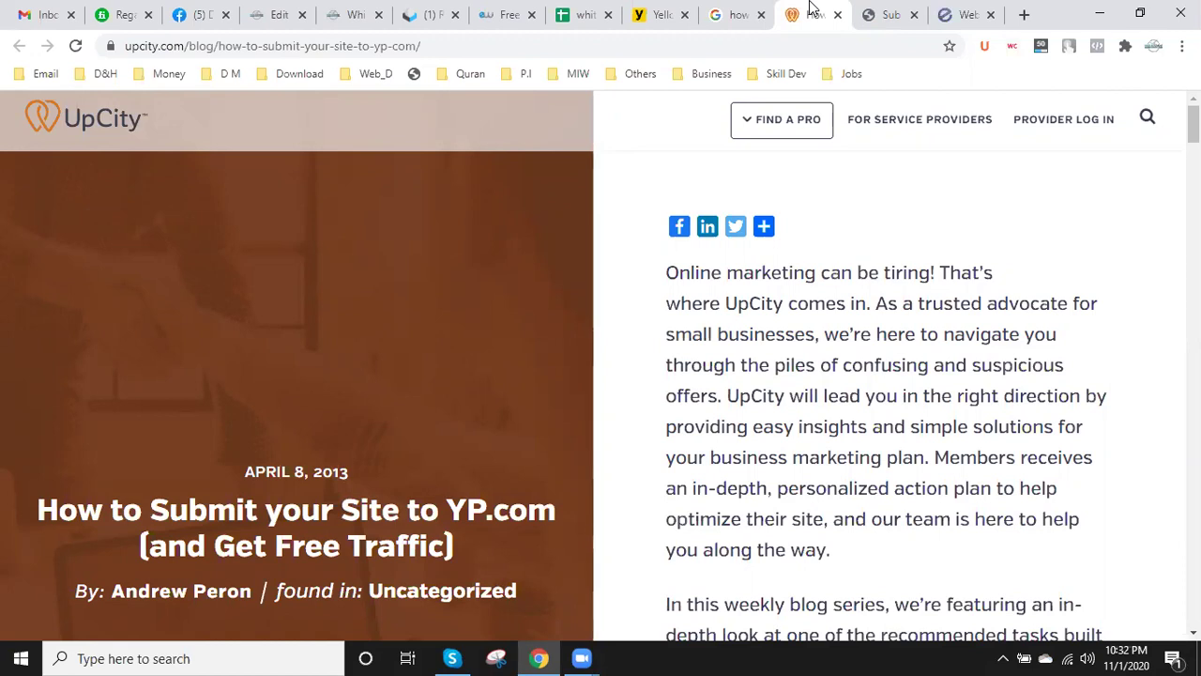
scroll(817, 282, "down", 7)
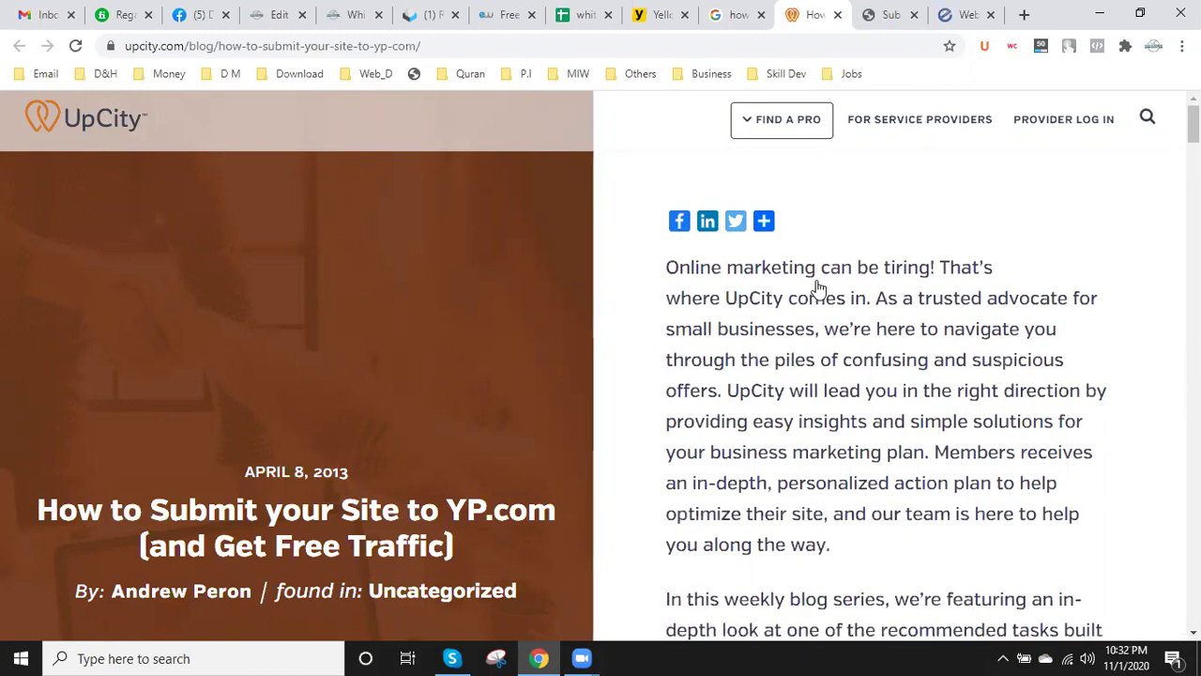
scroll(657, 225, "up", 3)
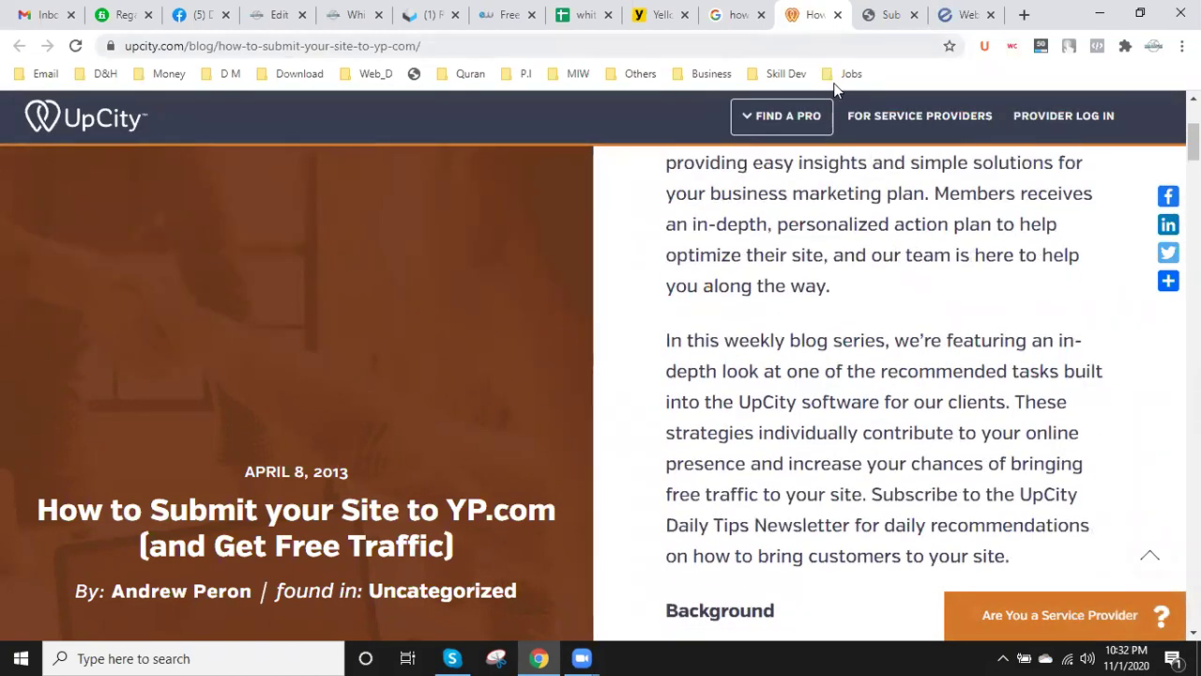
left_click(838, 15)
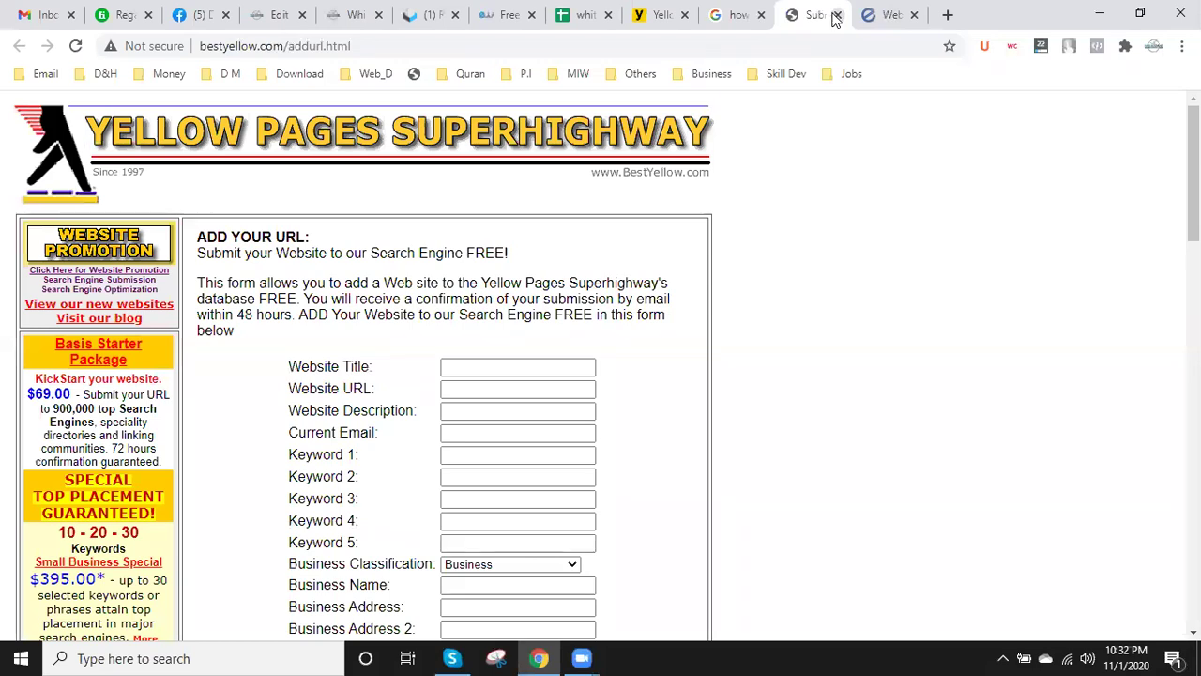
- Review the empty BestYellow Add Your URL form and its Country choices, leaving USA selected
scroll(816, 438, "down", 3)
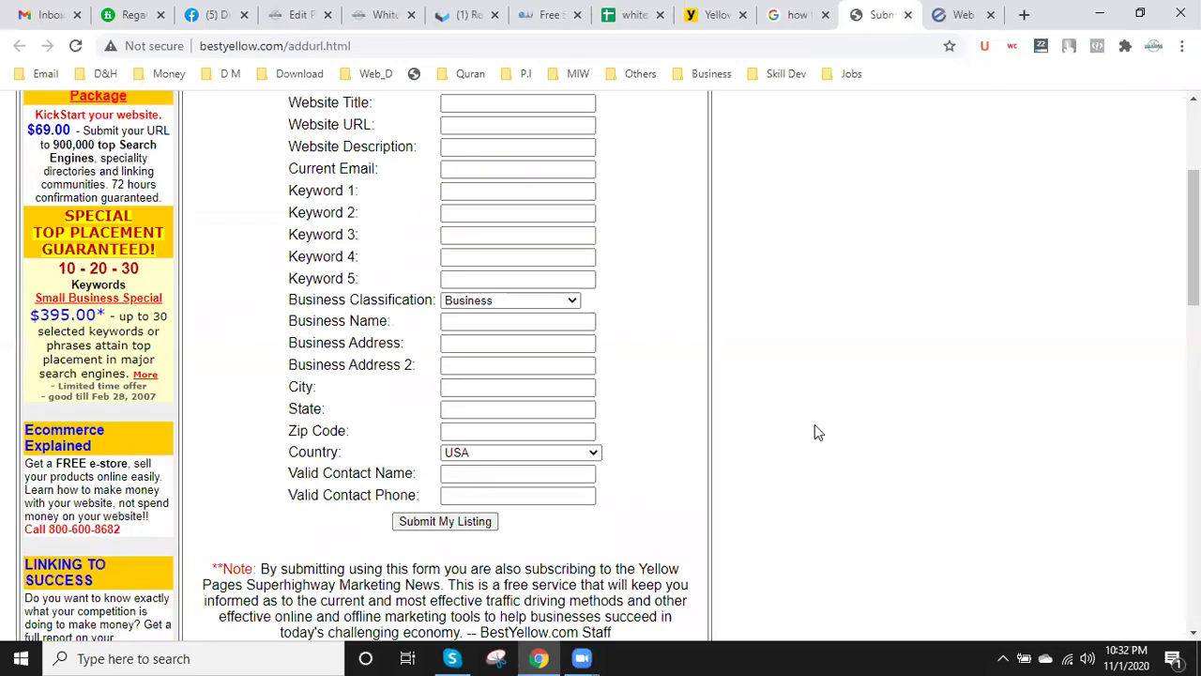
scroll(814, 432, "up", 2)
scroll(813, 430, "down", 1)
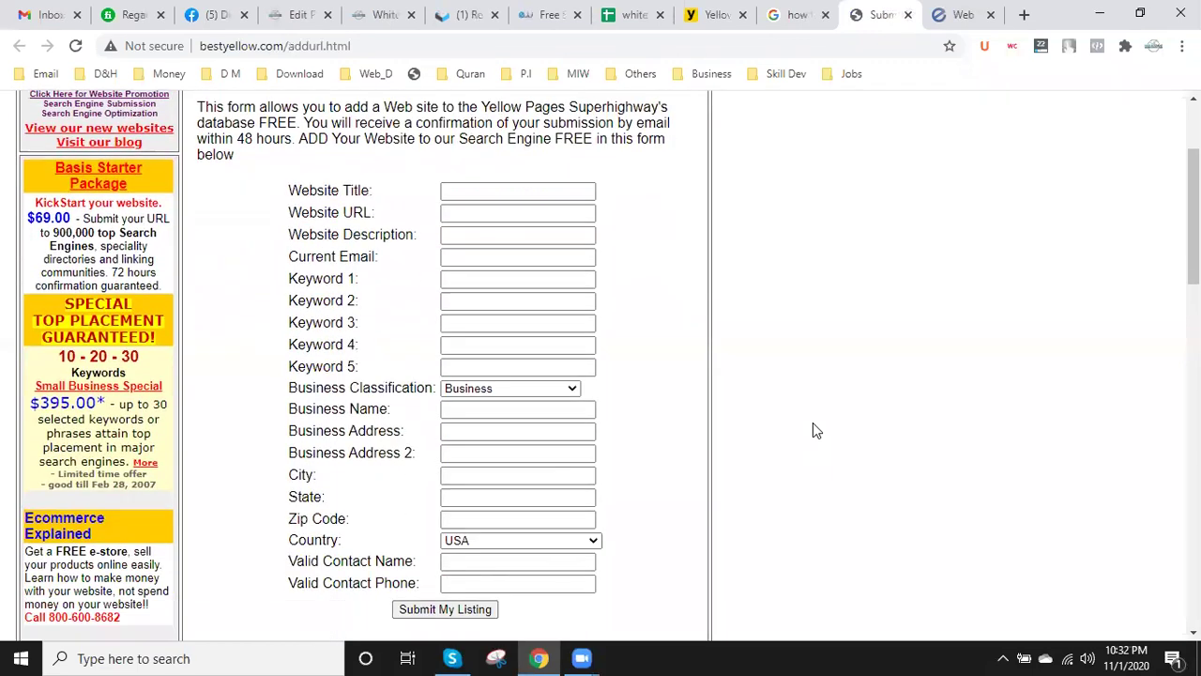
left_click(545, 541)
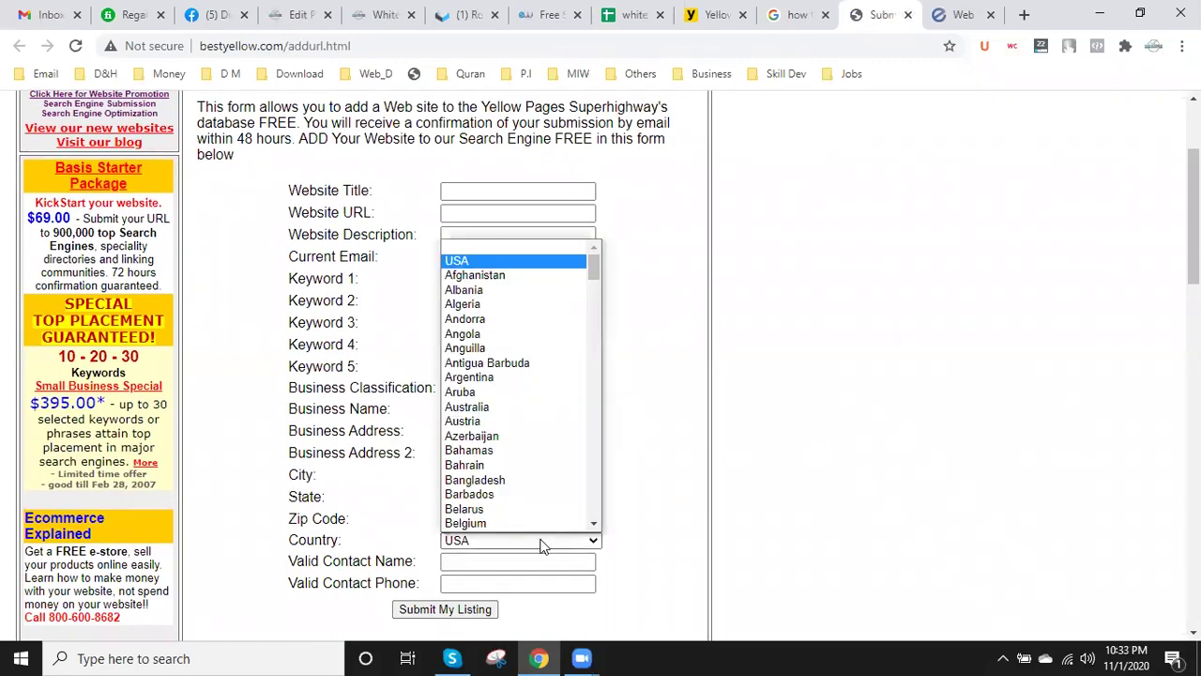
left_click(946, 357)
scroll(901, 319, "up", 2)
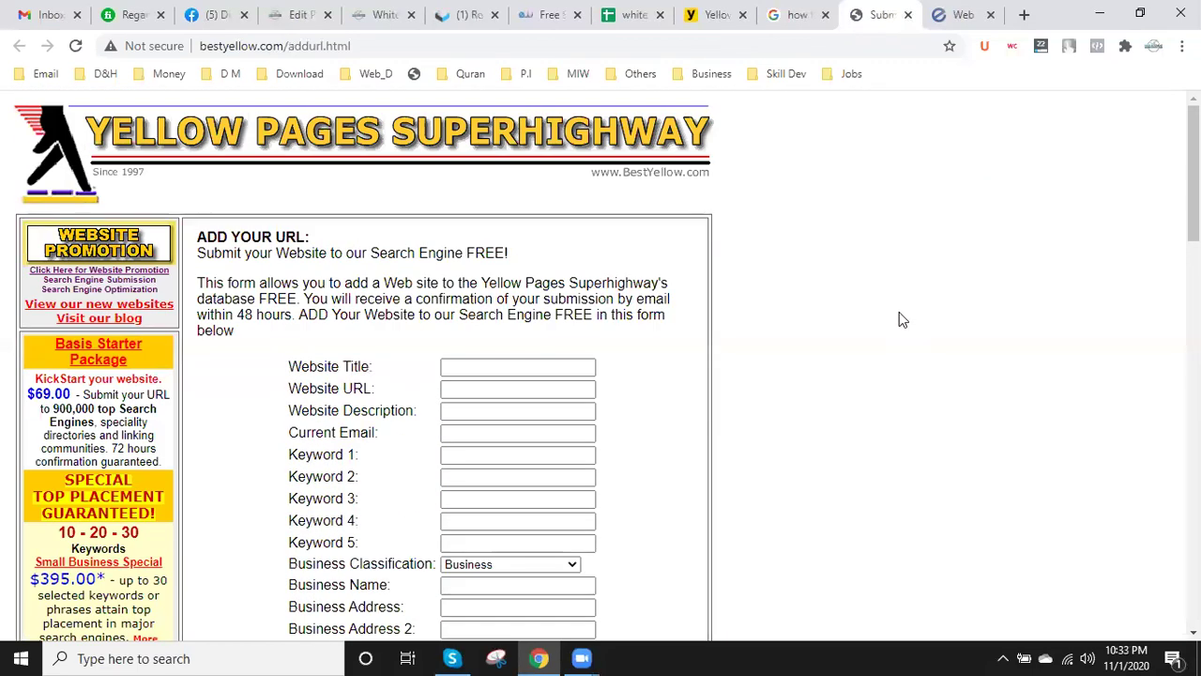
scroll(899, 319, "down", 6)
scroll(897, 321, "down", 1)
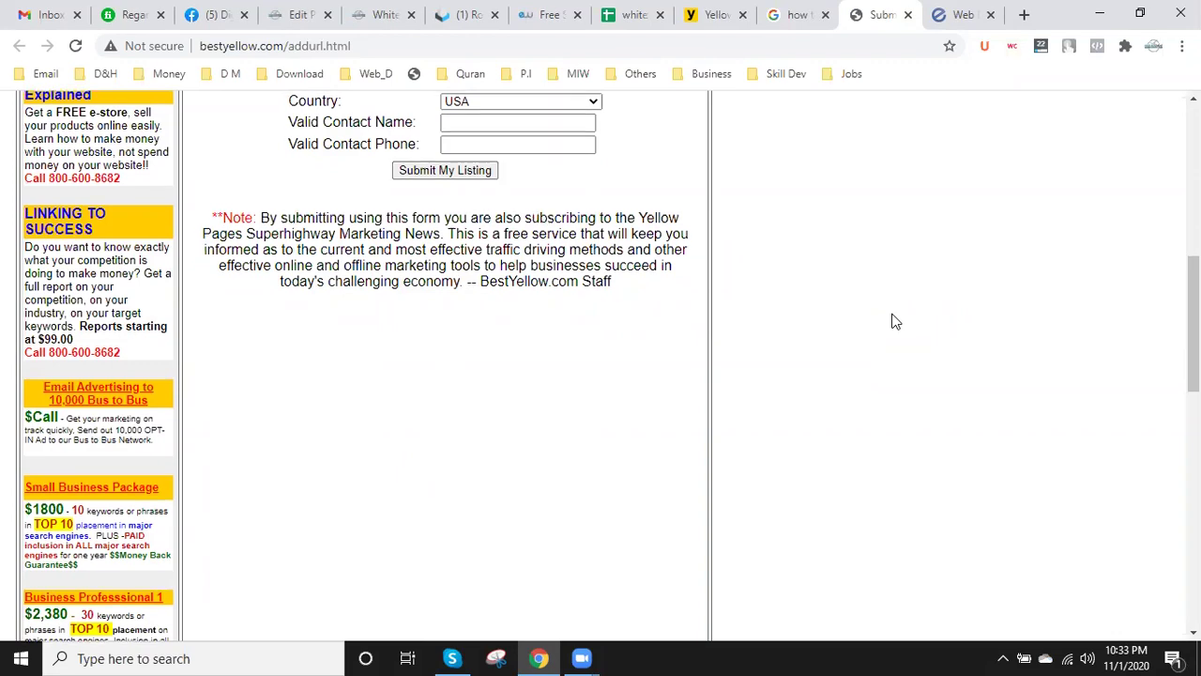
scroll(894, 317, "up", 5)
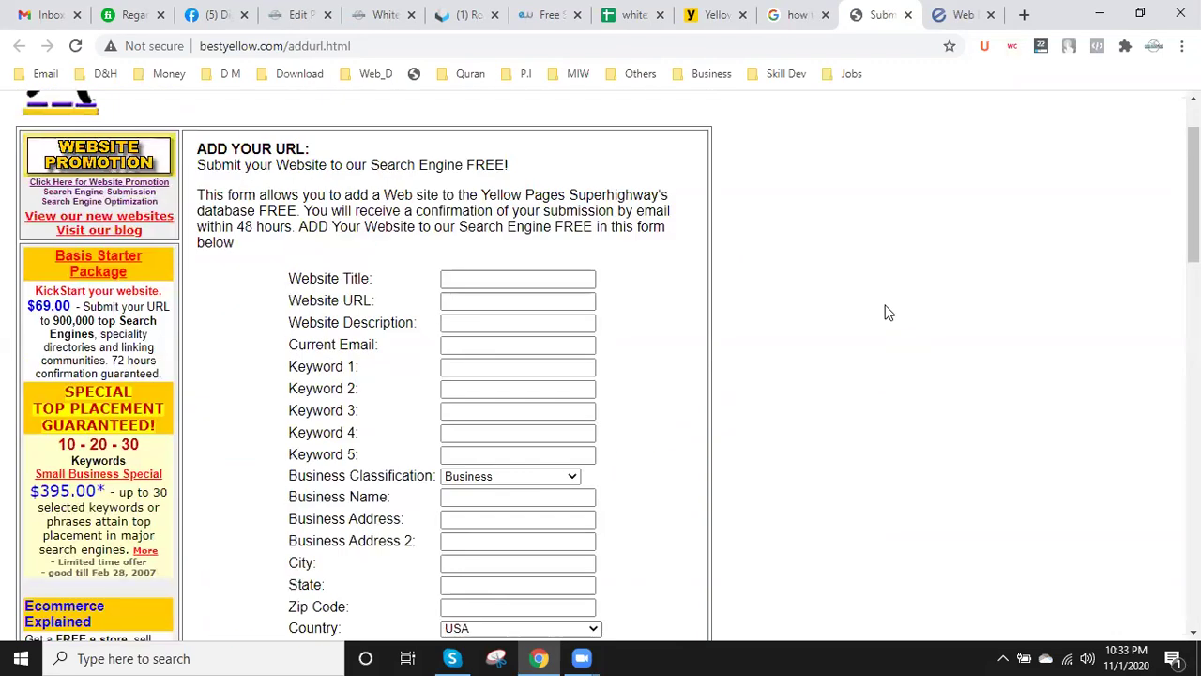
left_click(946, 16)
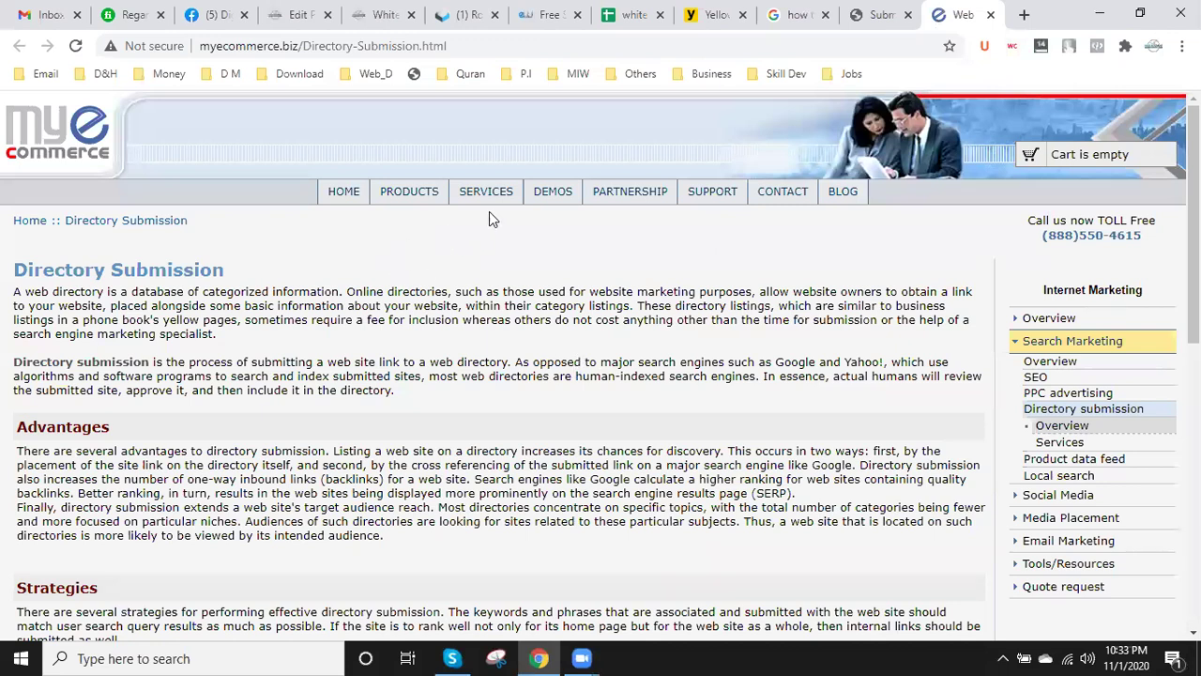
- Scroll the myEcommerce Directory Submission article down to its Yellow Pages section
mouse_move(501, 204)
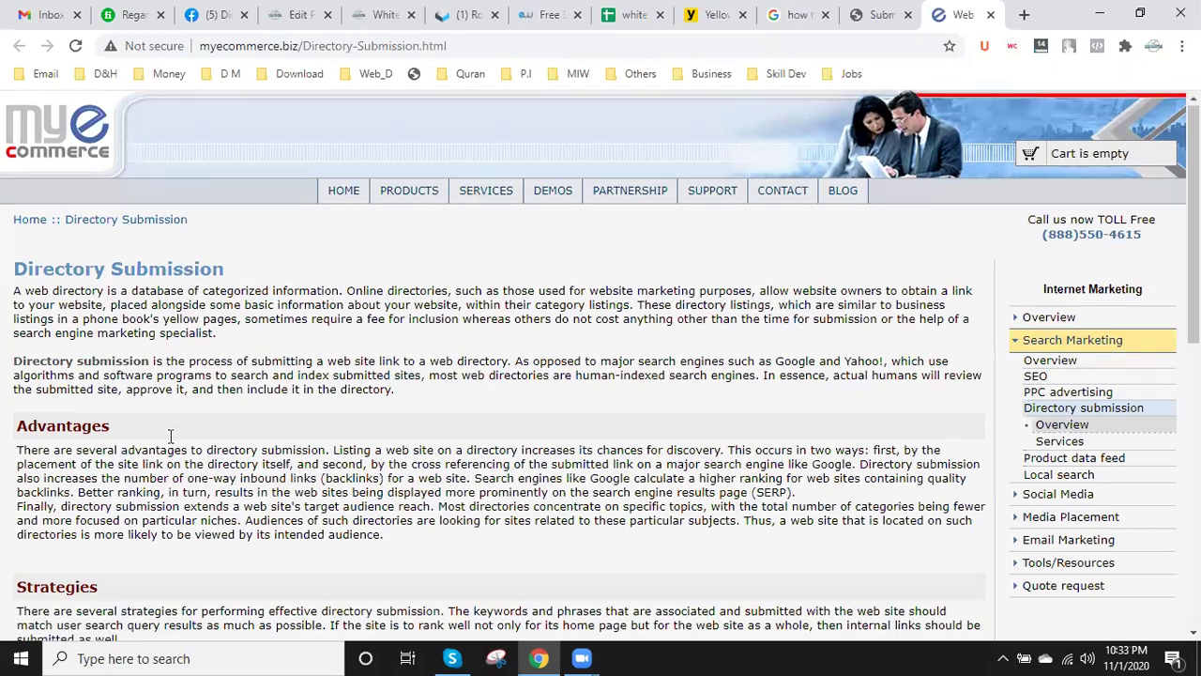
scroll(171, 435, "down", 3)
scroll(188, 439, "up", 3)
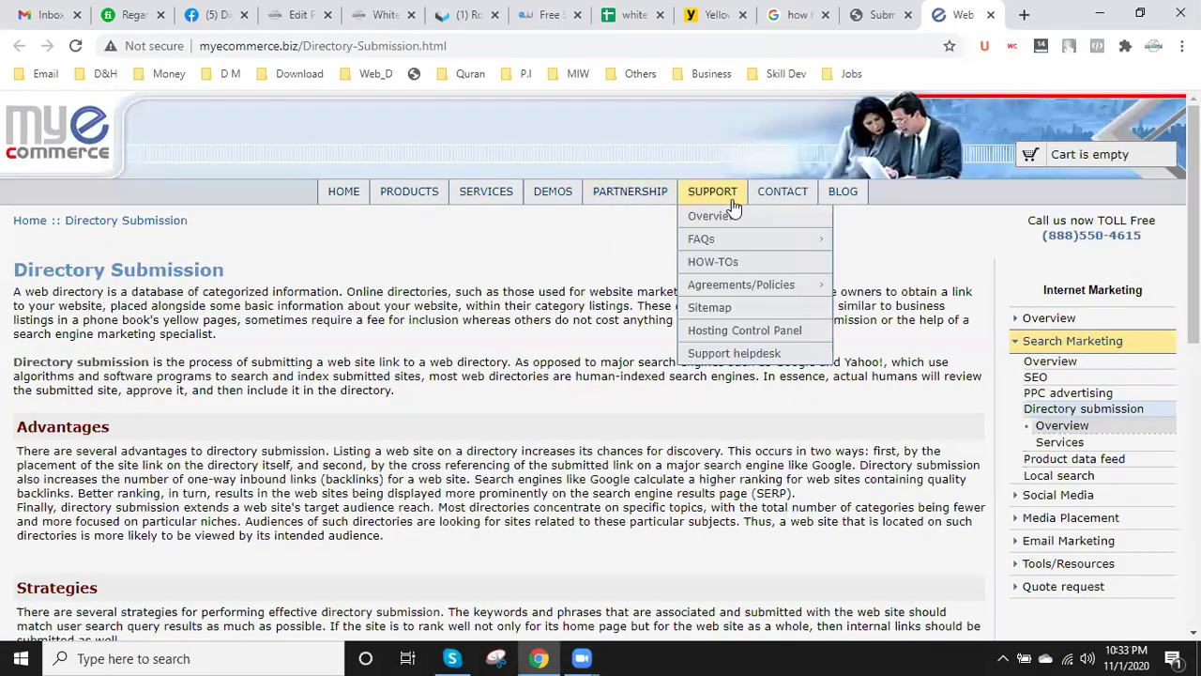
mouse_move(788, 197)
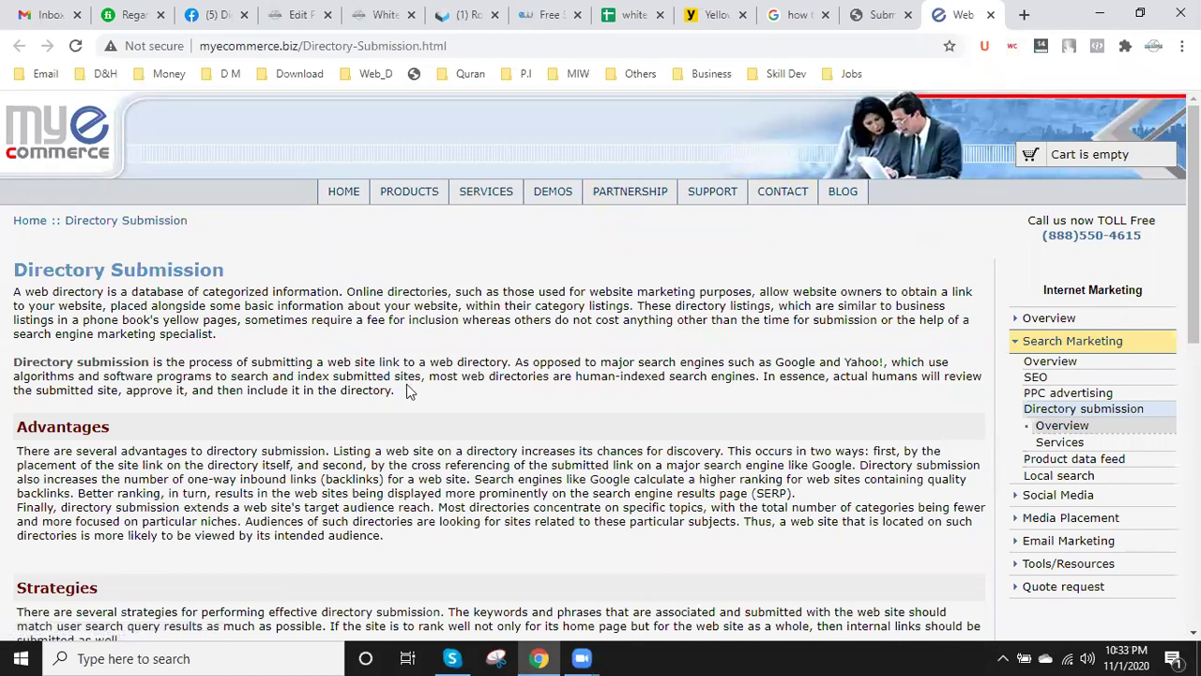
scroll(401, 391, "down", 2)
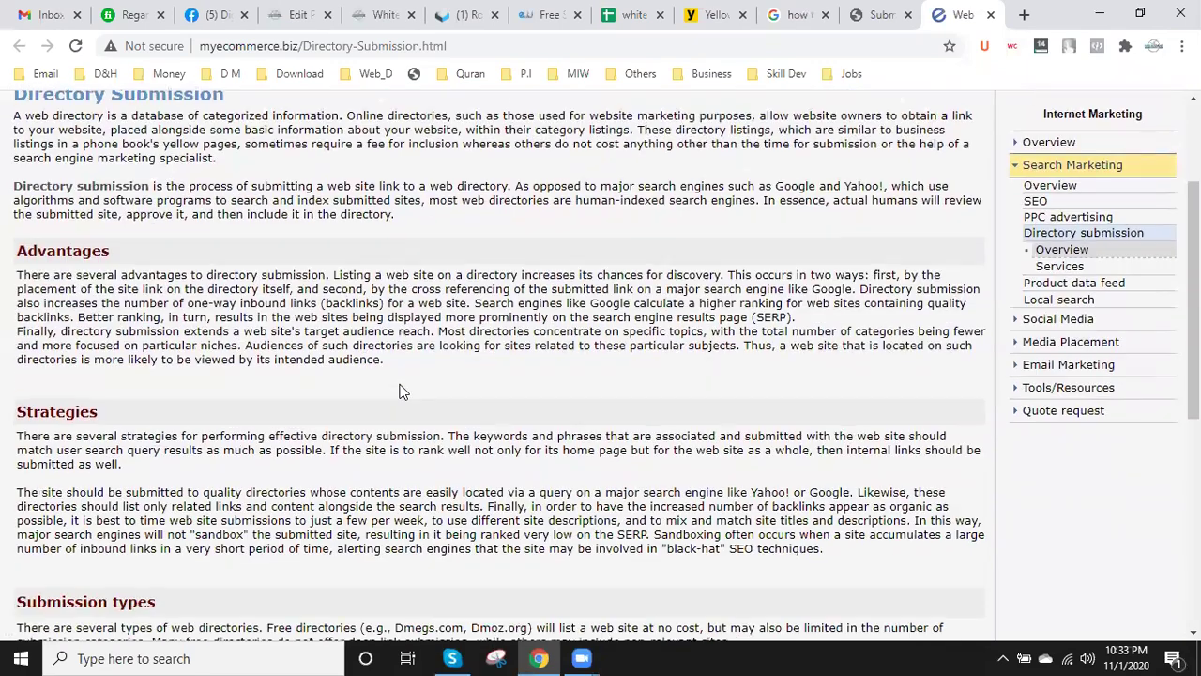
scroll(683, 343, "down", 3)
scroll(841, 228, "down", 2)
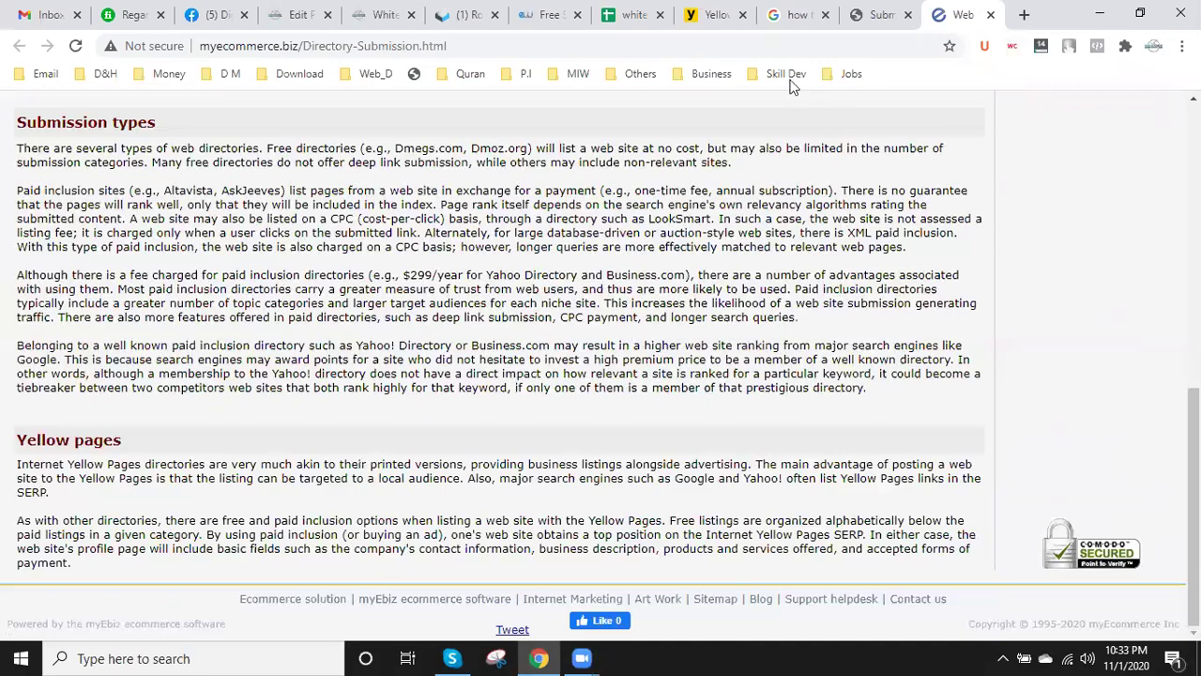
- Close the myEcommerce article and glance at the White Hat SEO blog post and tracking sheet
left_click(991, 15)
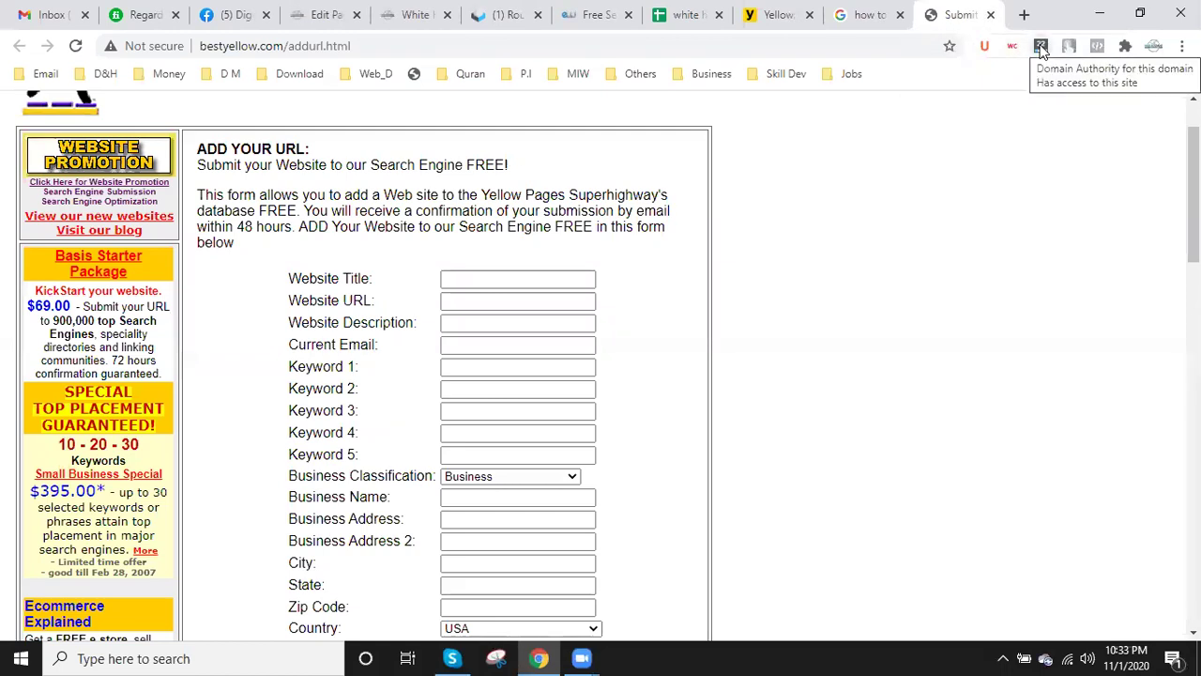
left_click(476, 276)
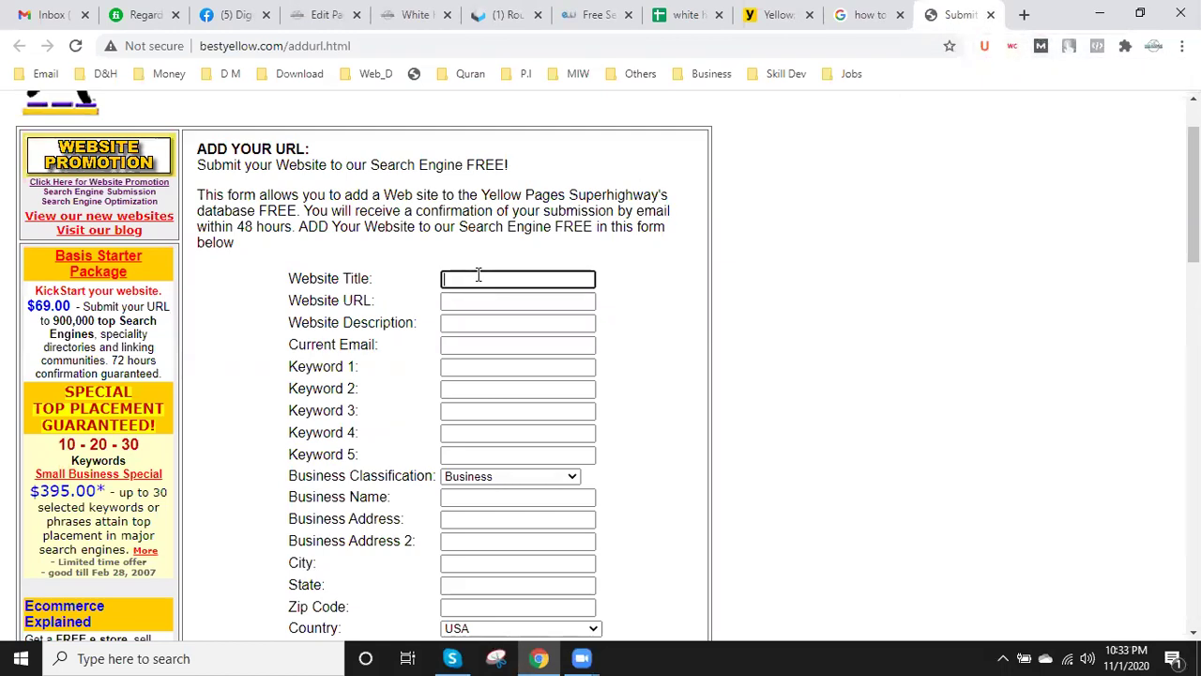
left_click(415, 15)
left_click(429, 47)
left_click_drag(429, 47, 126, 49)
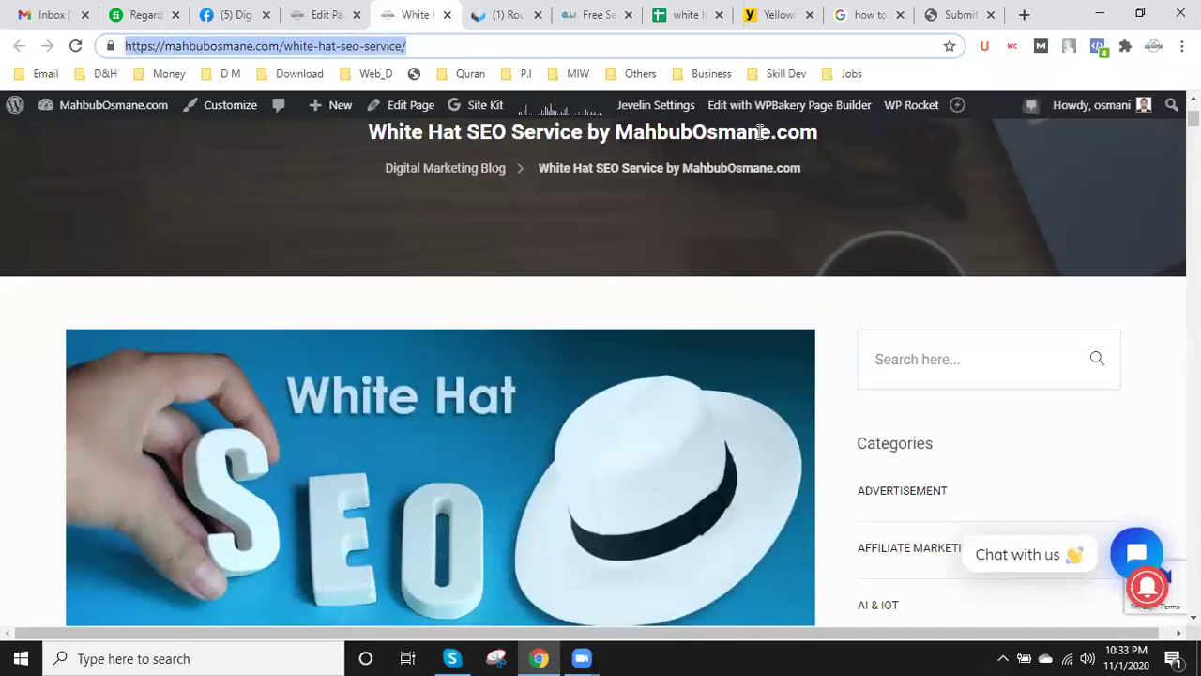
left_click(685, 15)
scroll(297, 312, "up", 15)
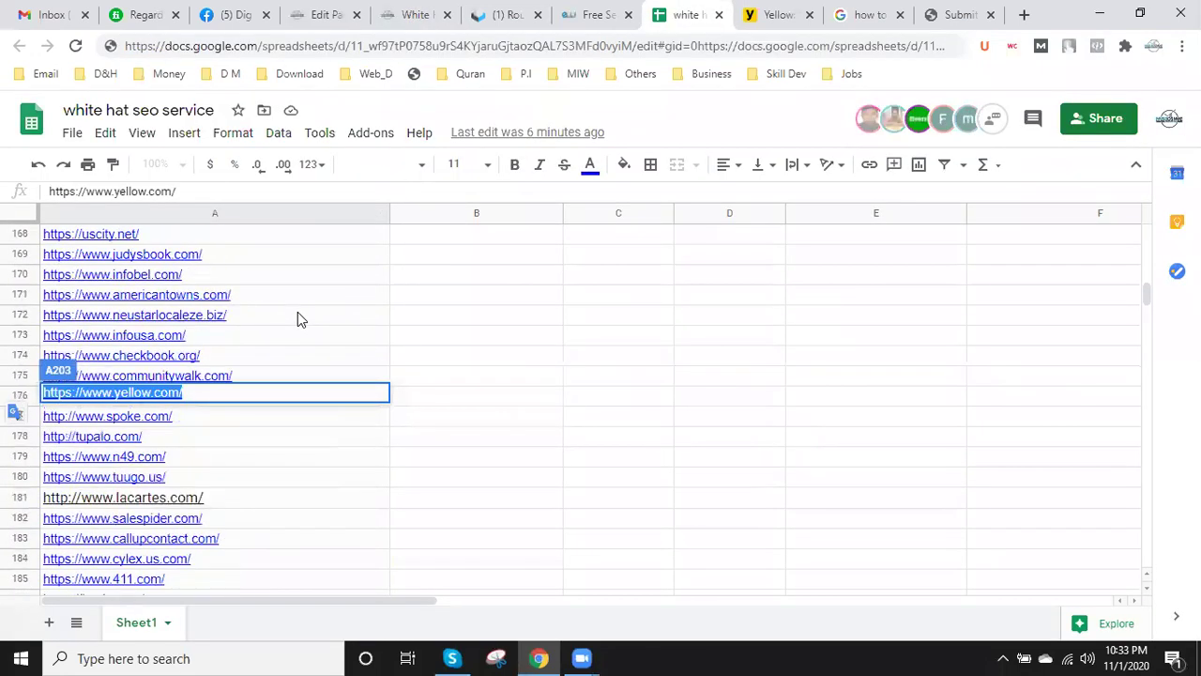
scroll(297, 311, "up", 7)
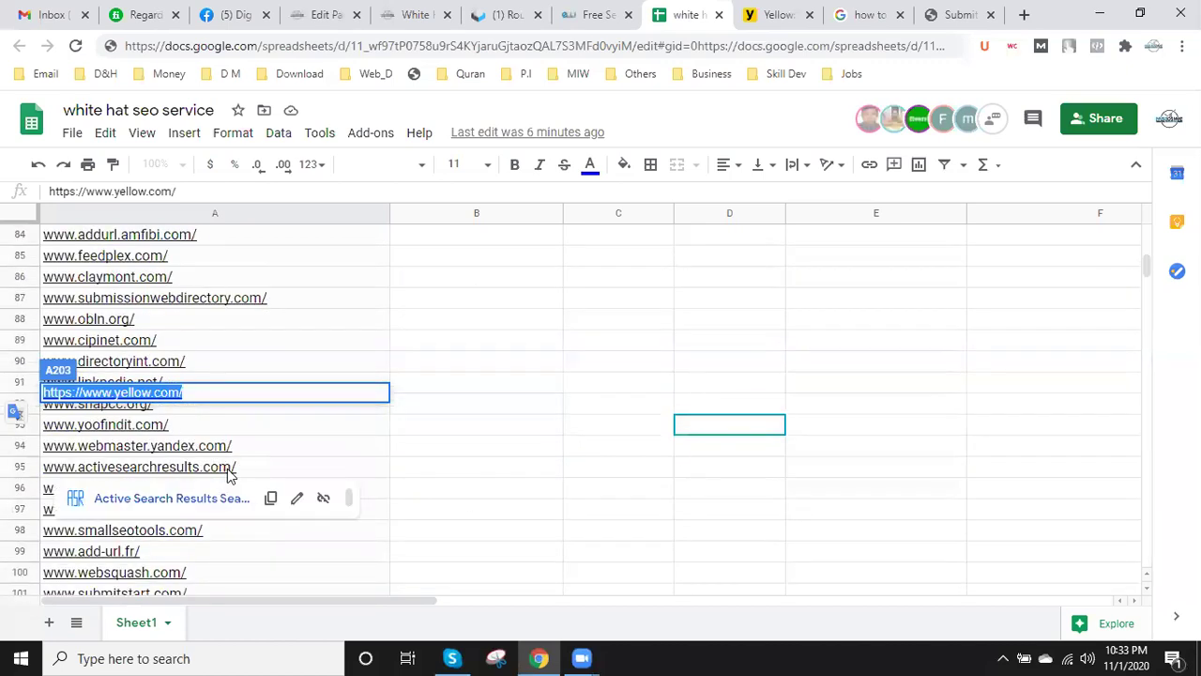
- Select 'bestyellow' in the BestYellow form's web address and take it to the sheet
left_click(957, 14)
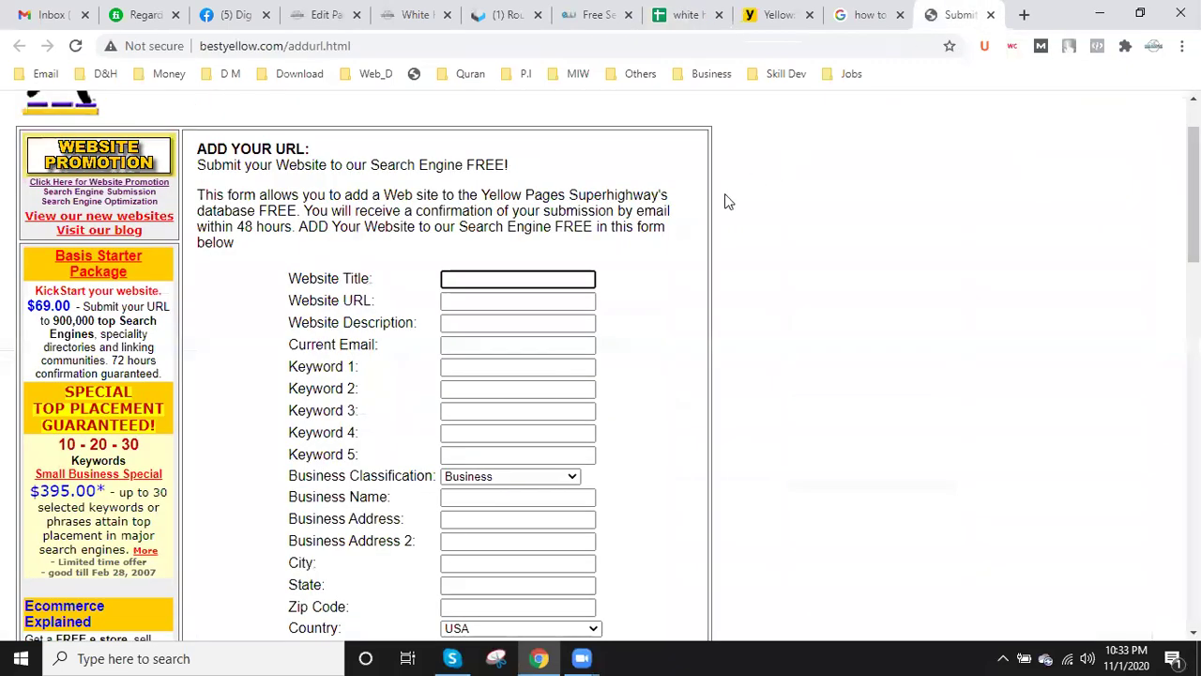
scroll(588, 326, "down", 3)
left_click(236, 47)
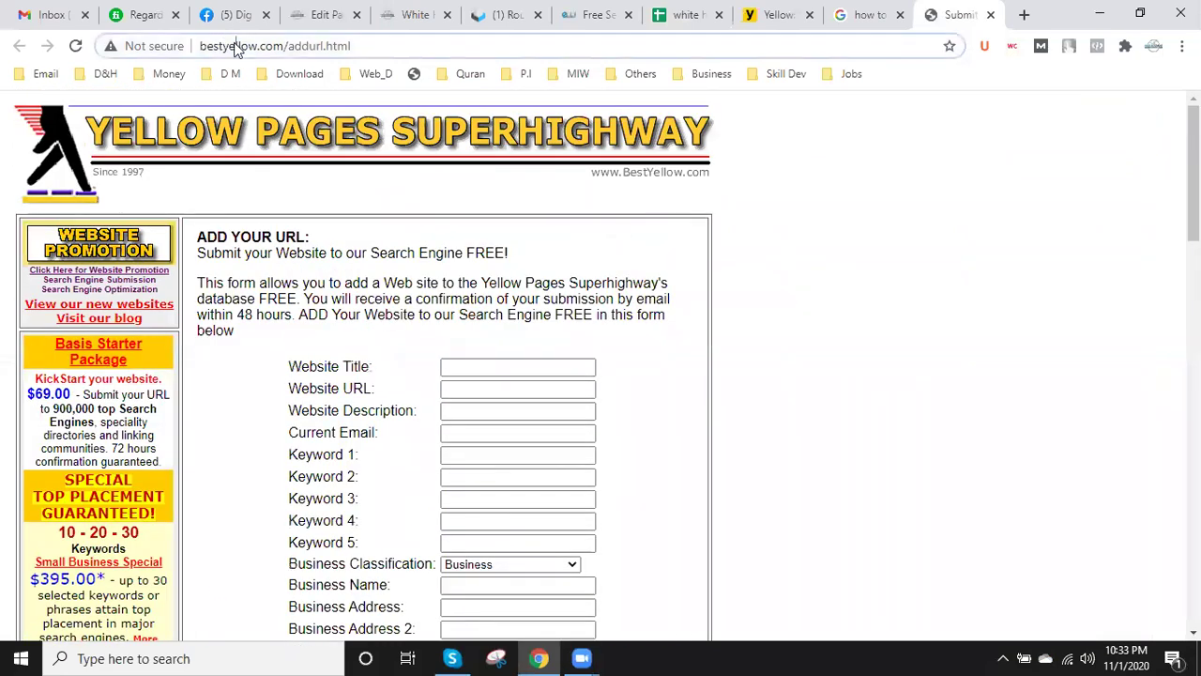
left_click(235, 47)
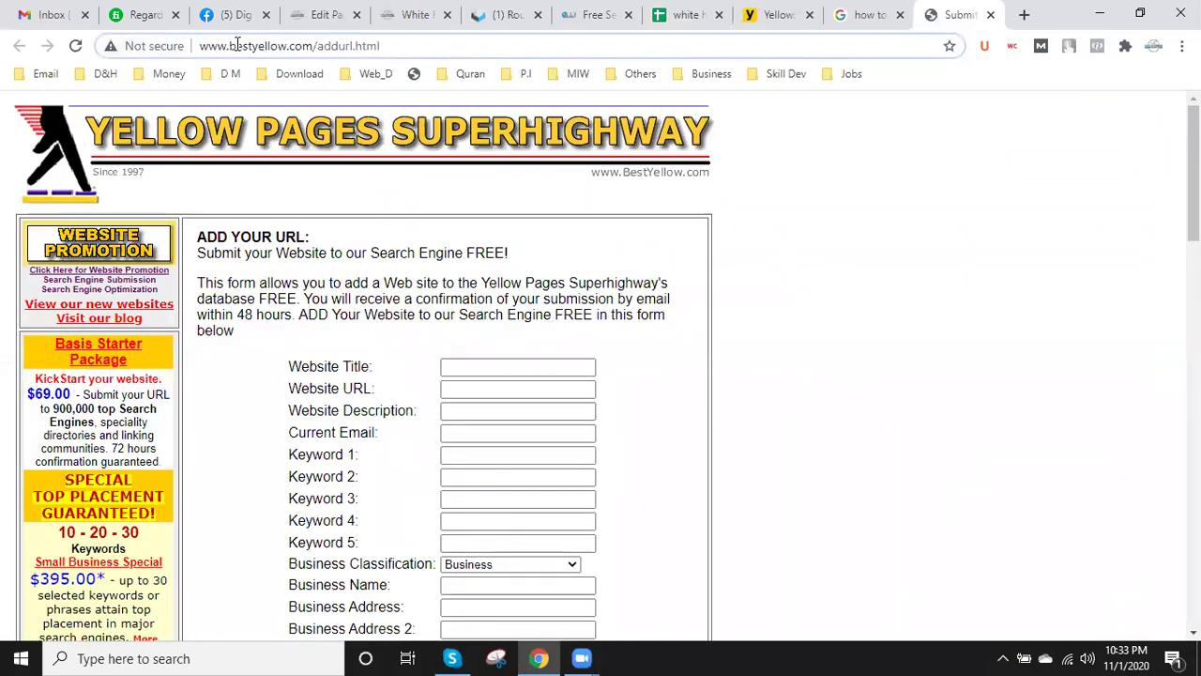
double_click(254, 45)
key("ctrl+c")
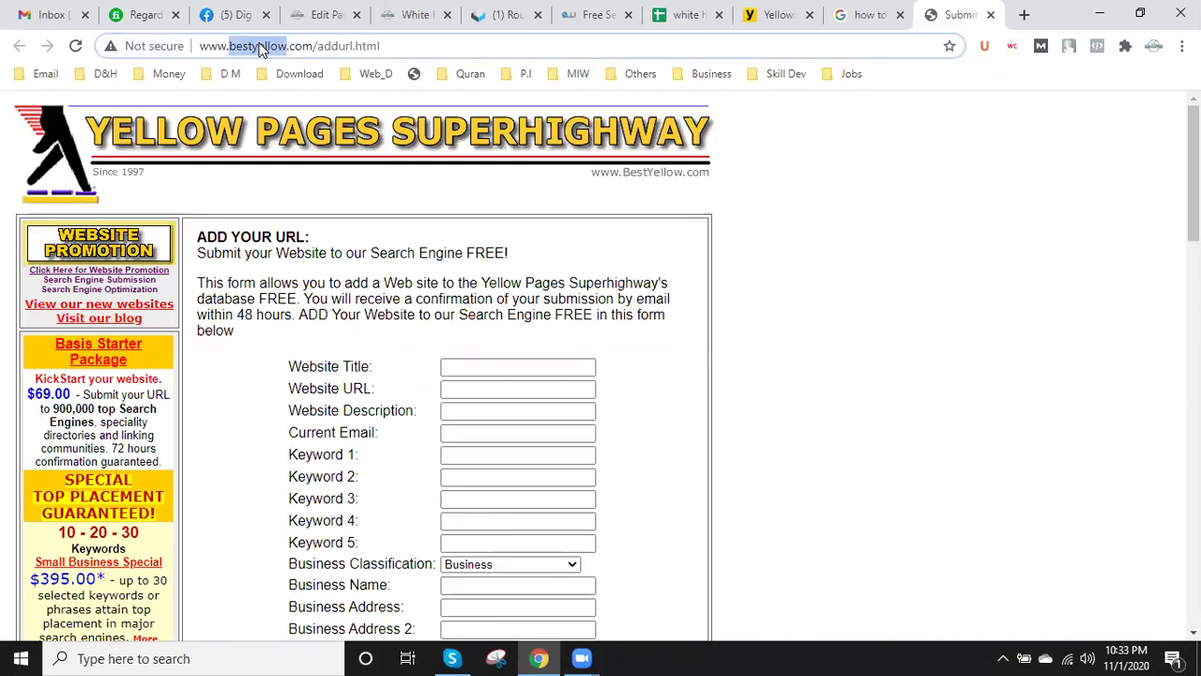
left_click(685, 15)
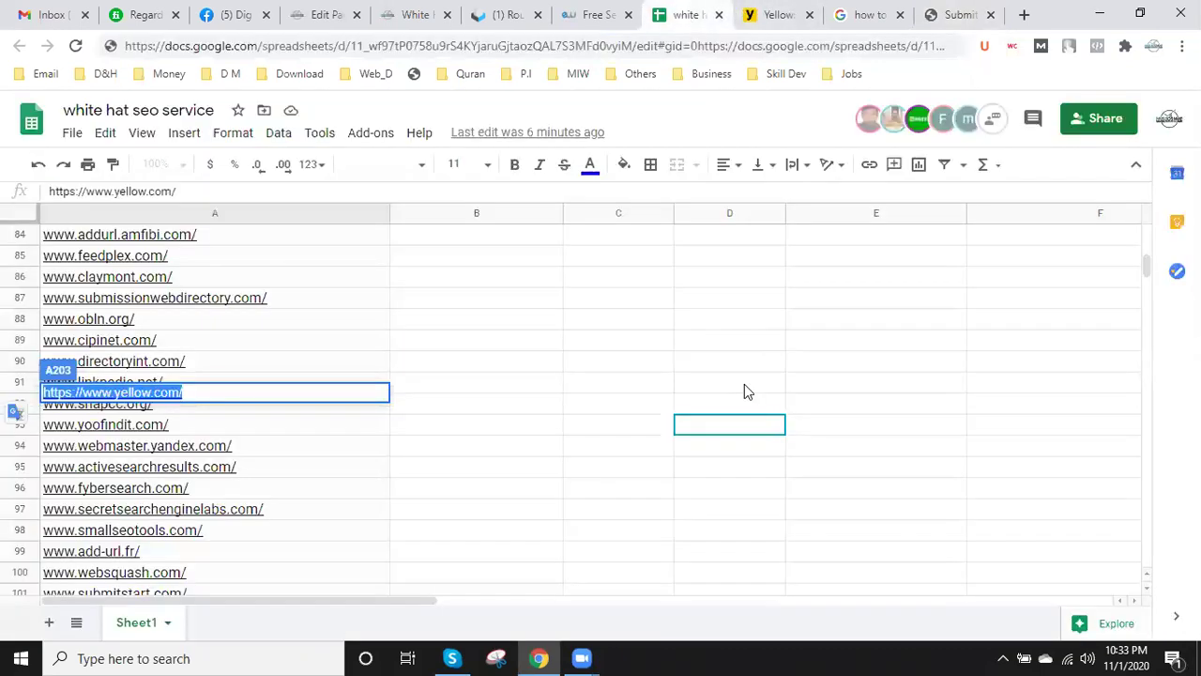
key("ctrl+f")
key("ctrl+v")
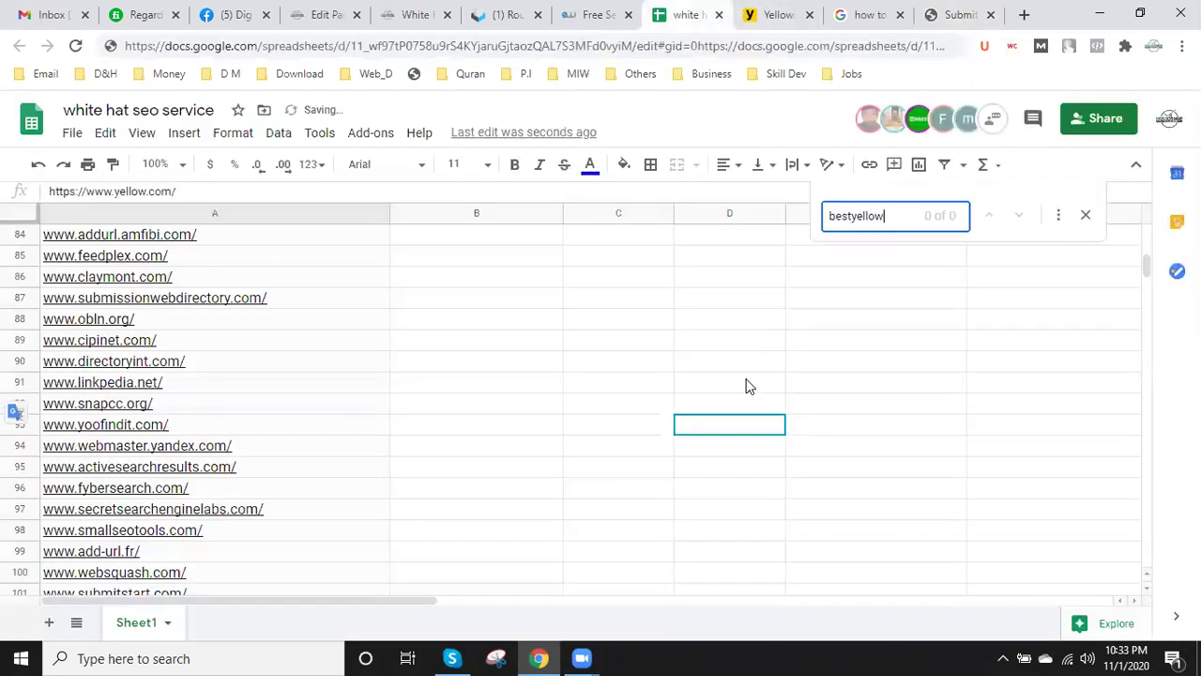
left_click(957, 14)
left_click_drag(385, 45, 181, 54)
key("ctrl+c")
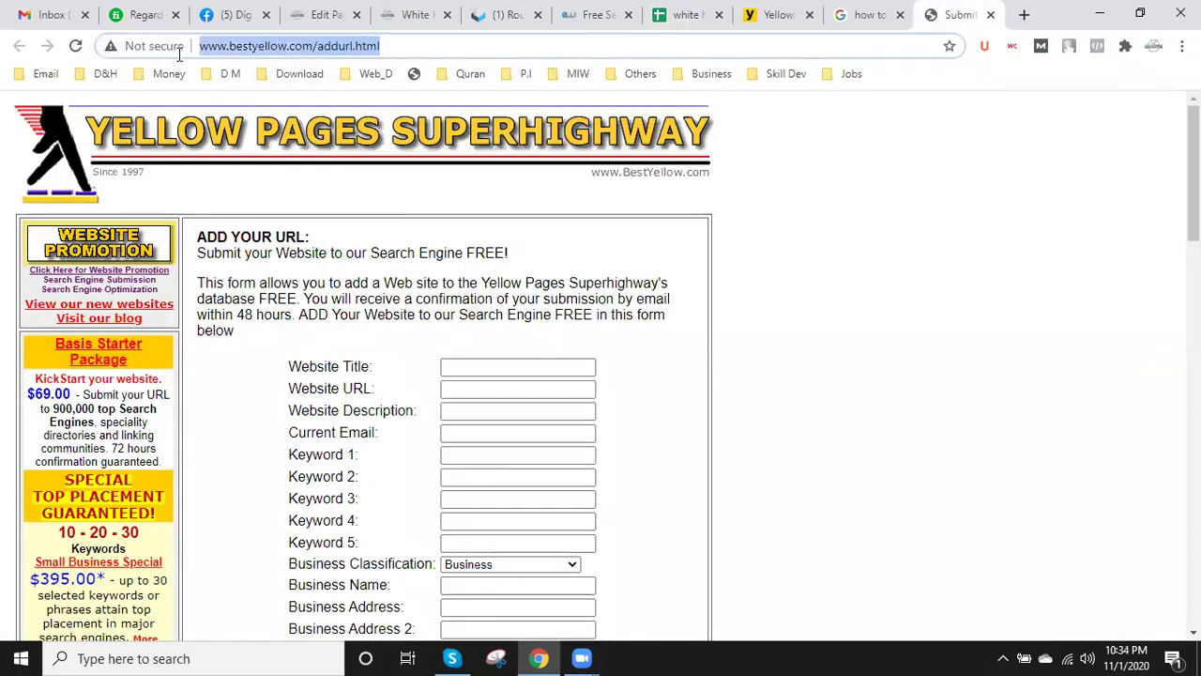
left_click(694, 14)
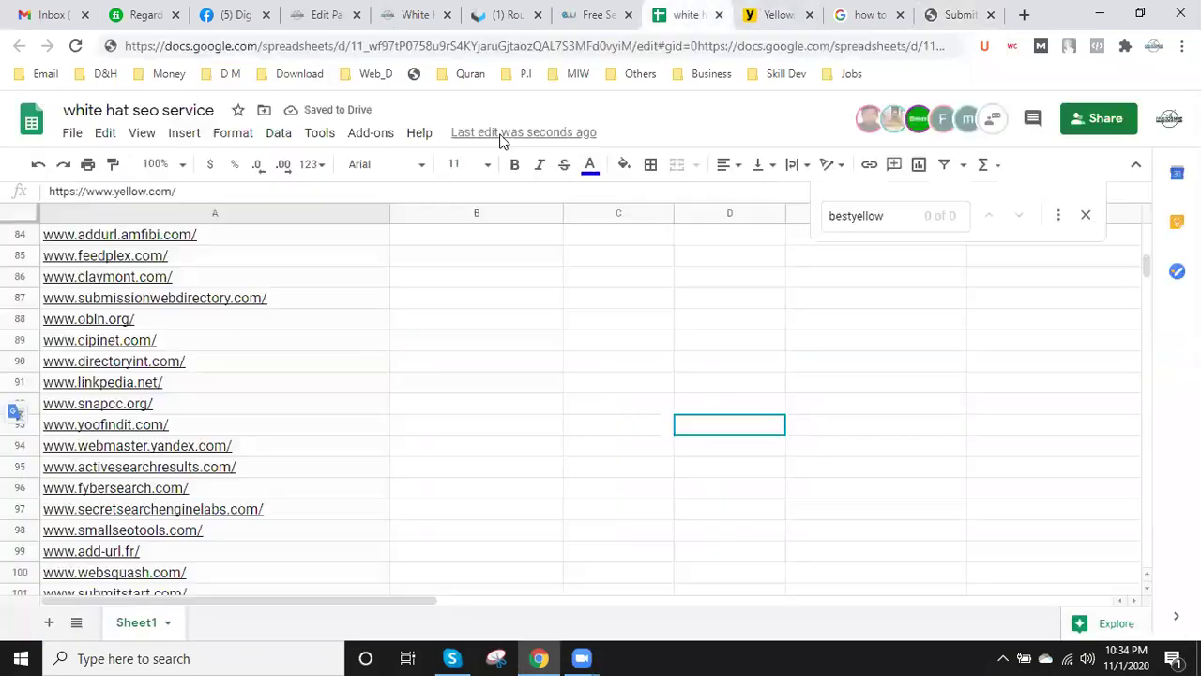
scroll(230, 458, "down", 15)
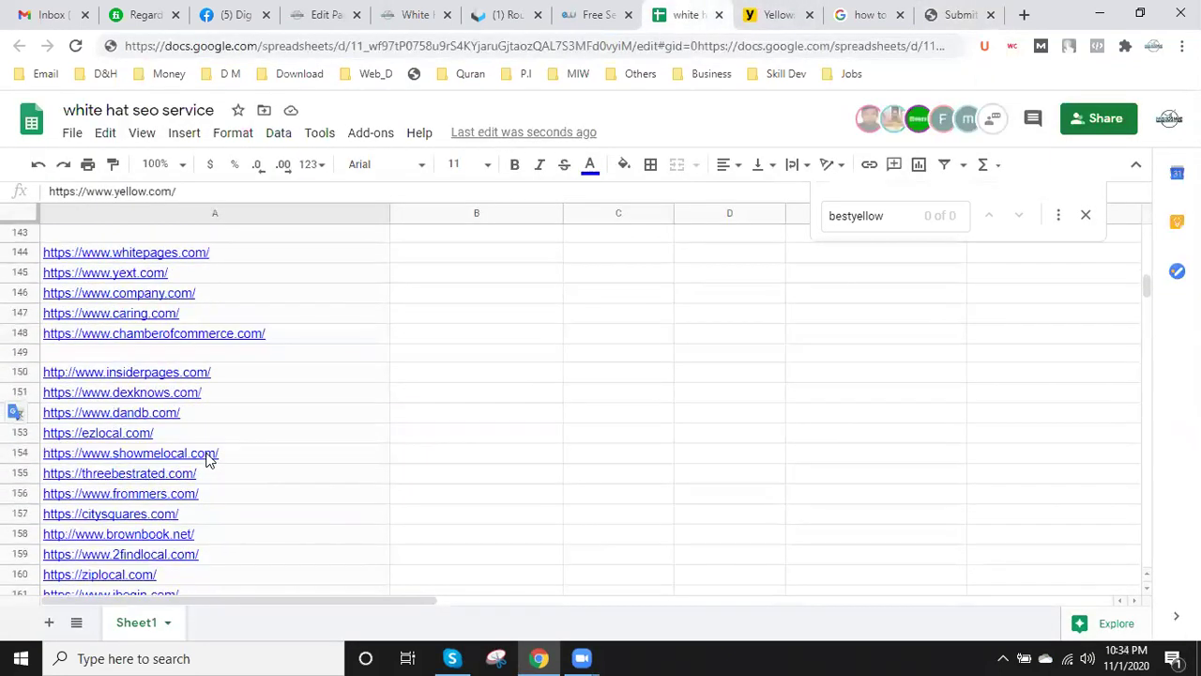
scroll(240, 413, "down", 10)
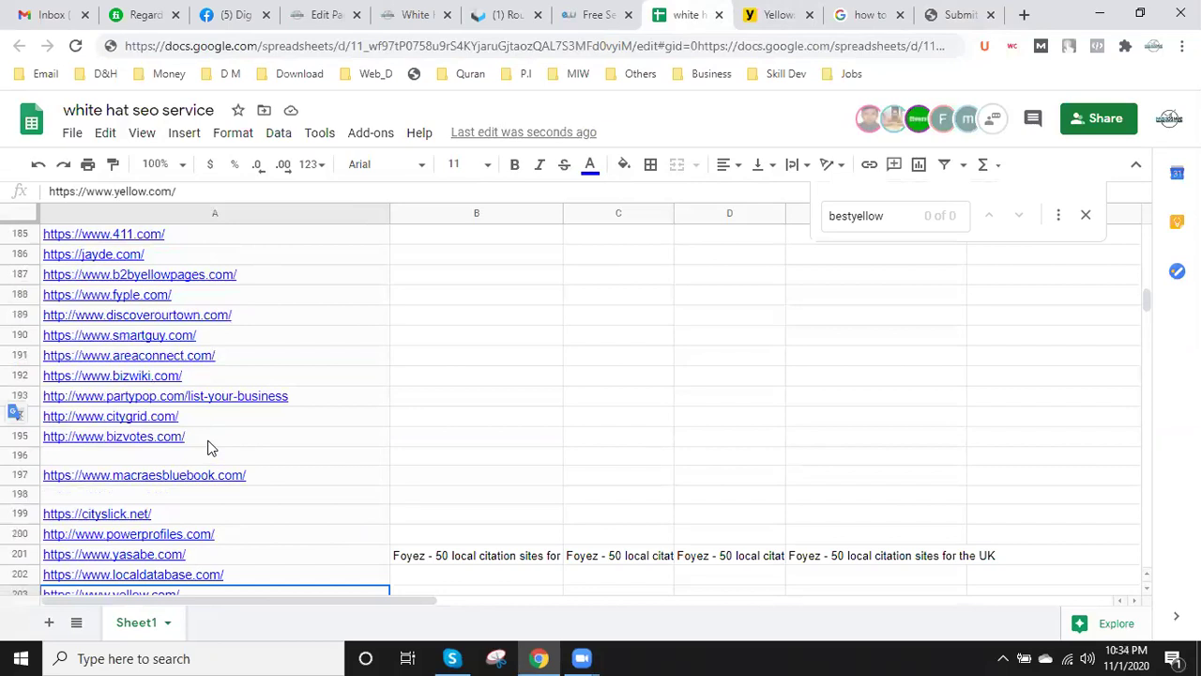
scroll(91, 314, "down", 20)
left_click(88, 315)
key("ctrl+v")
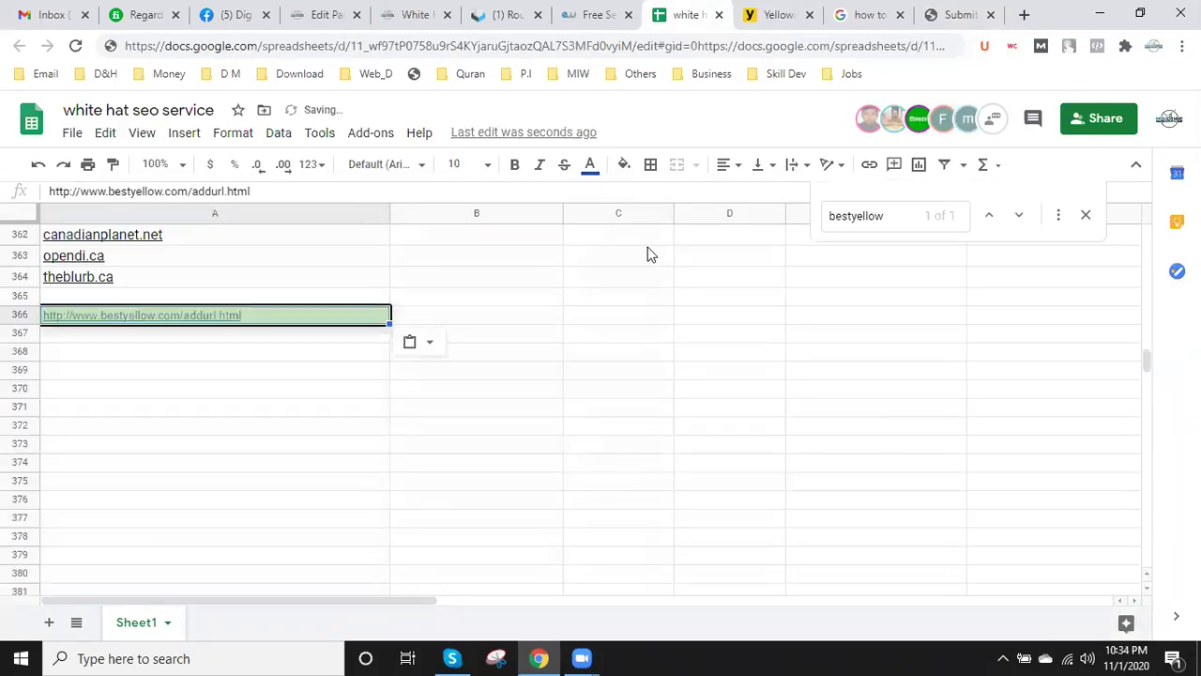
left_click(946, 14)
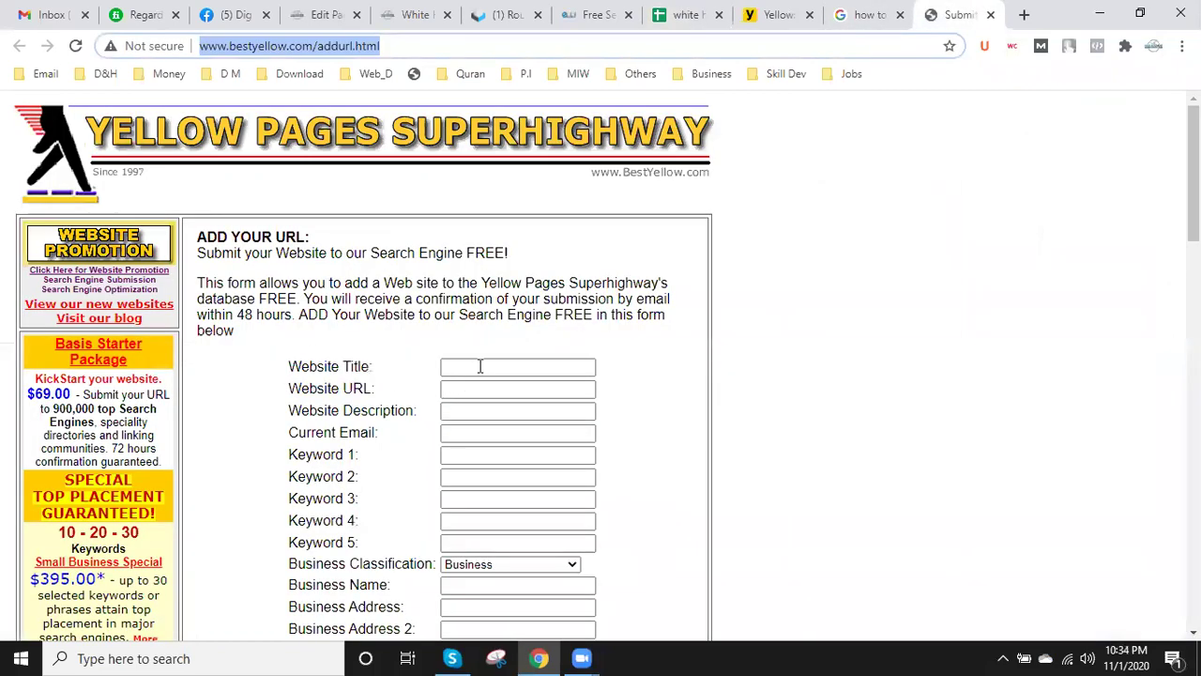
- Fill the form's Website Title with the blog post title 'White Hat SEO Service'
key("Tab")
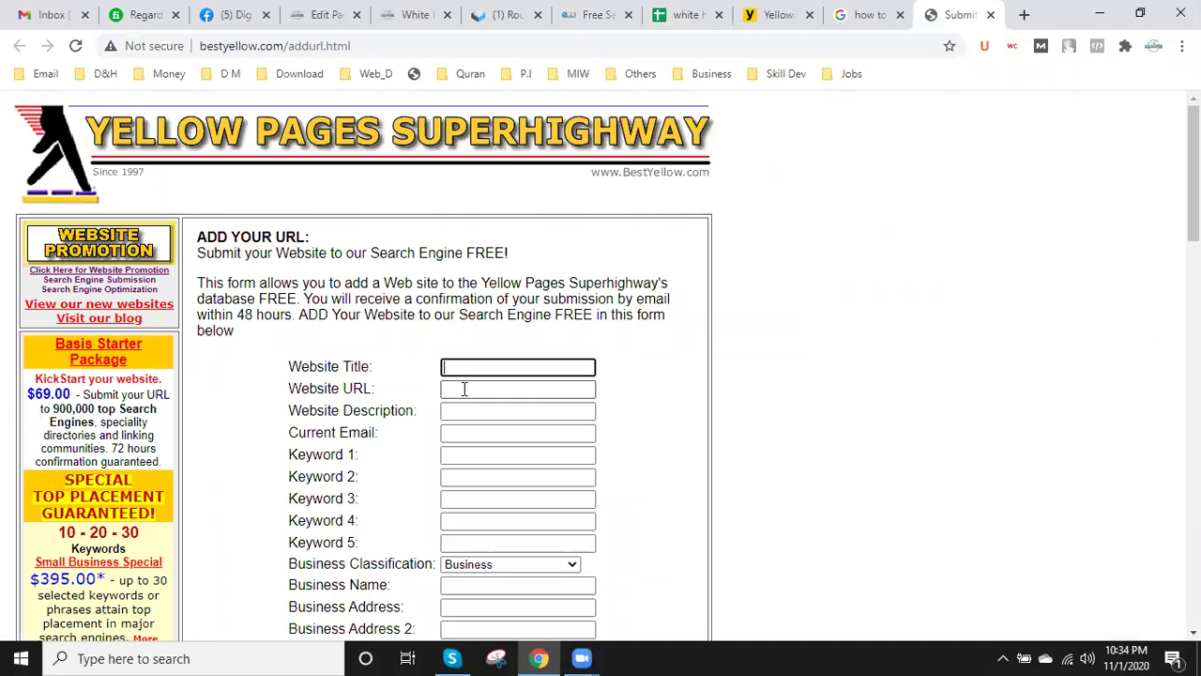
left_click(409, 16)
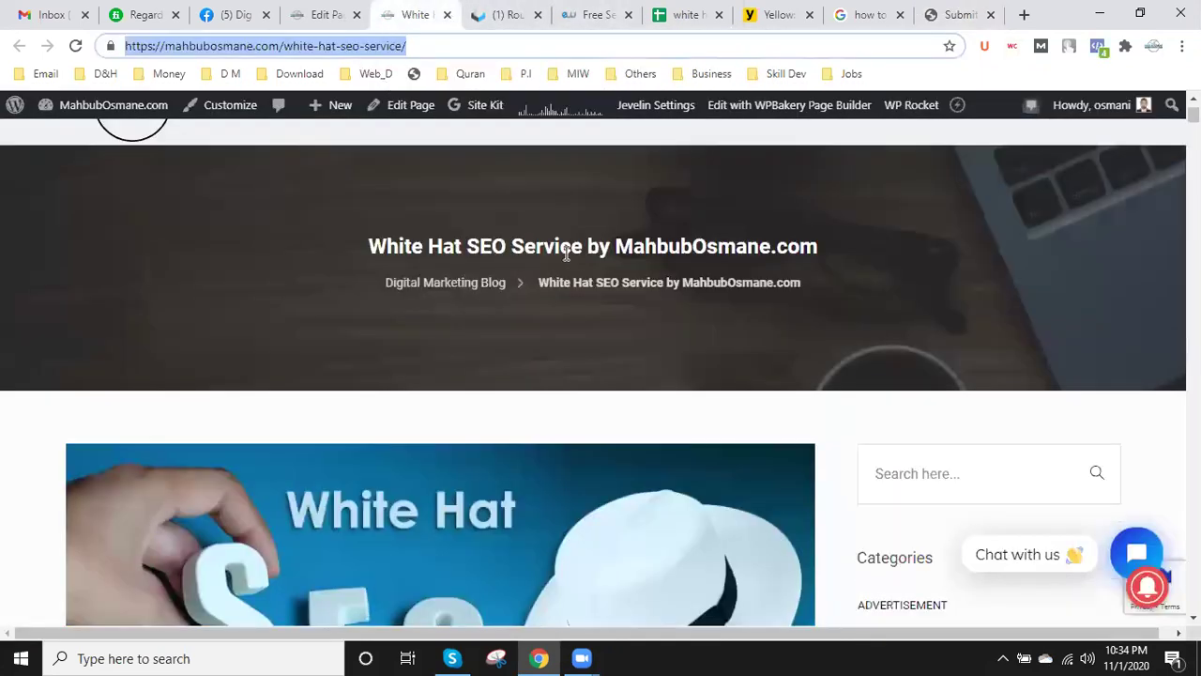
left_click_drag(583, 249, 369, 239)
scroll(537, 344, "down", 1)
scroll(538, 344, "up", 1)
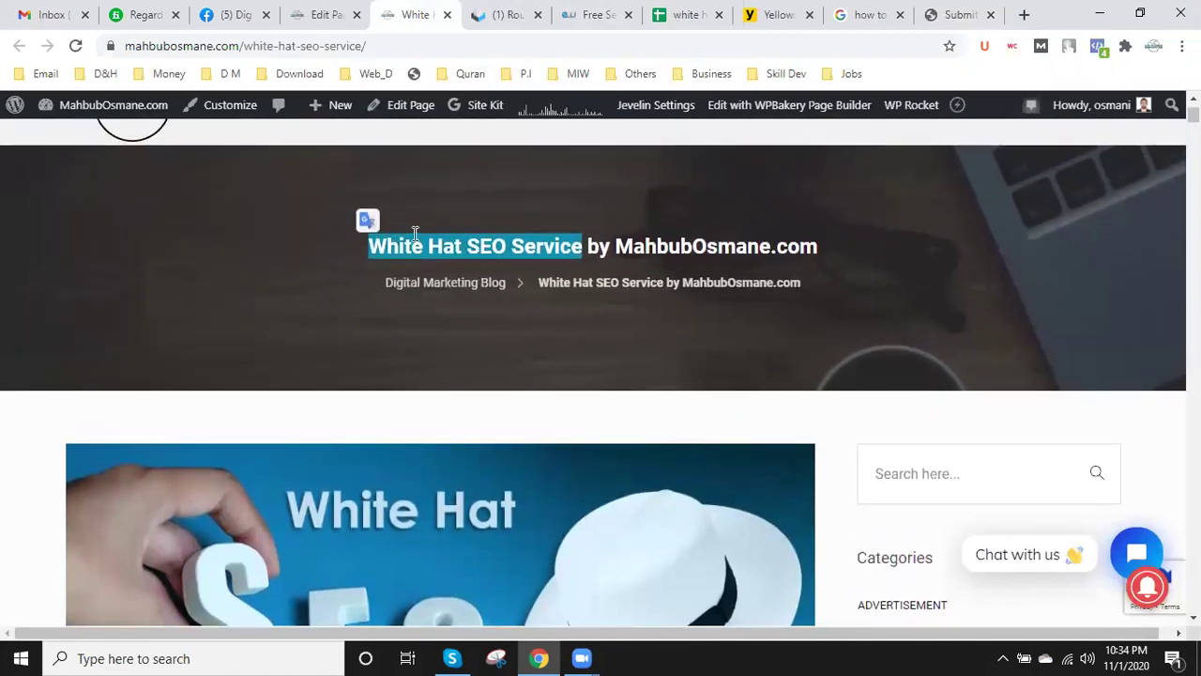
right_click(420, 243)
left_click(441, 256)
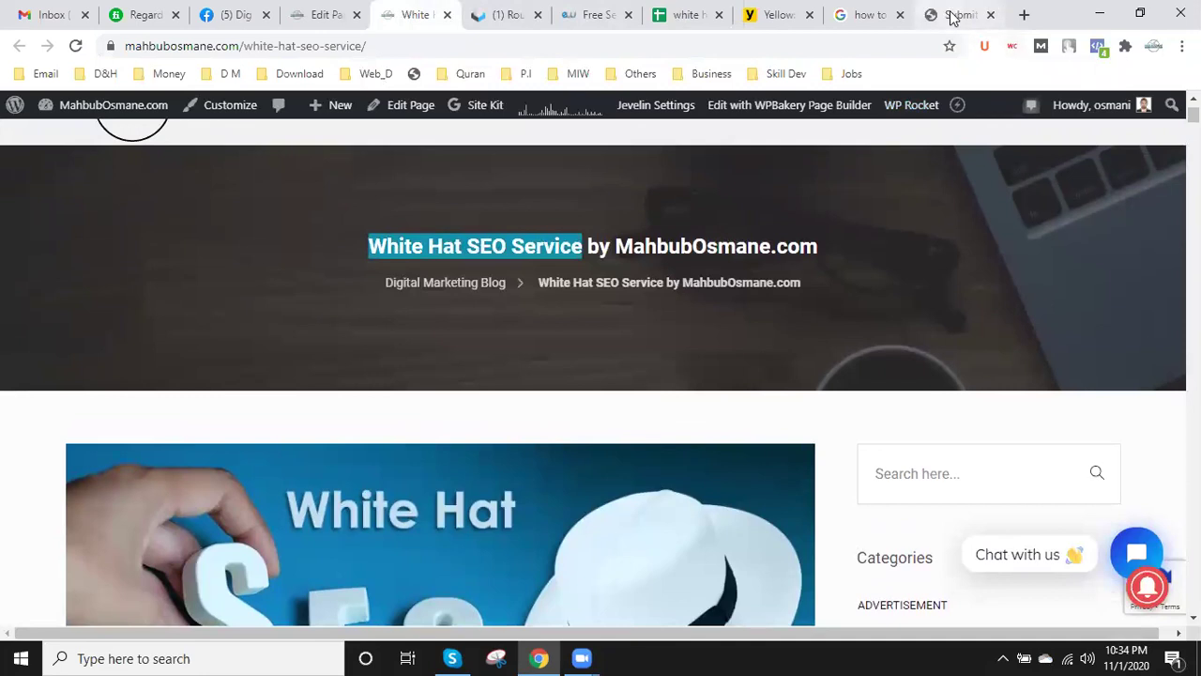
left_click_drag(416, 21, 971, 15)
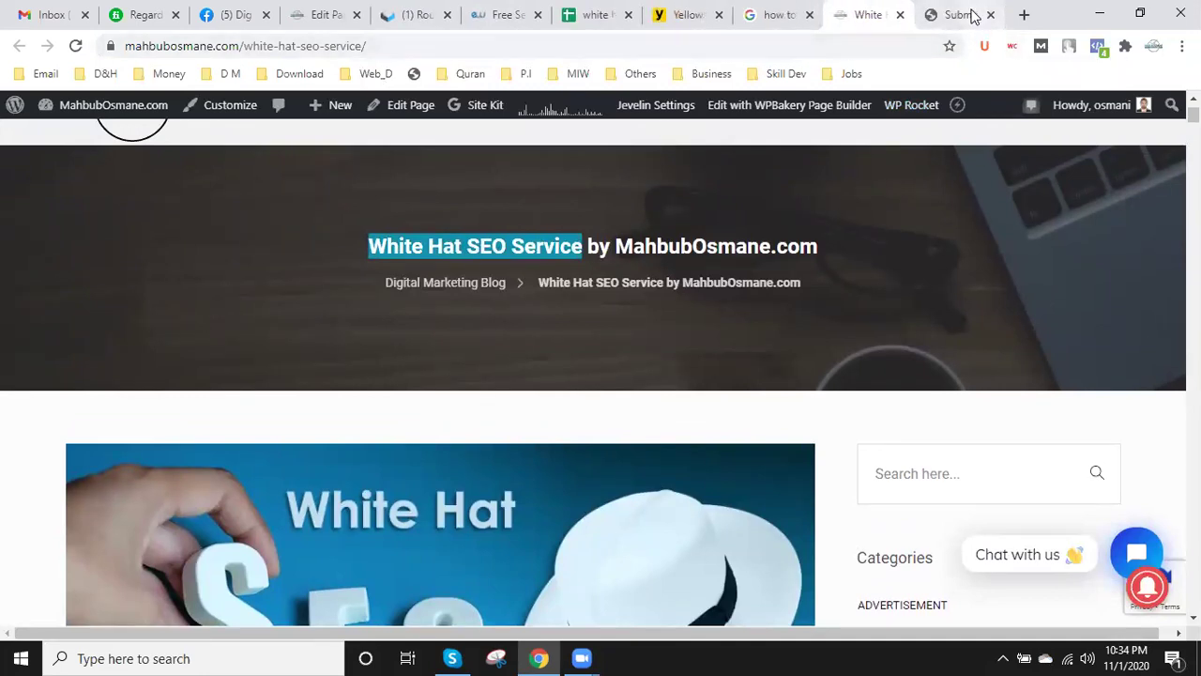
left_click(970, 15)
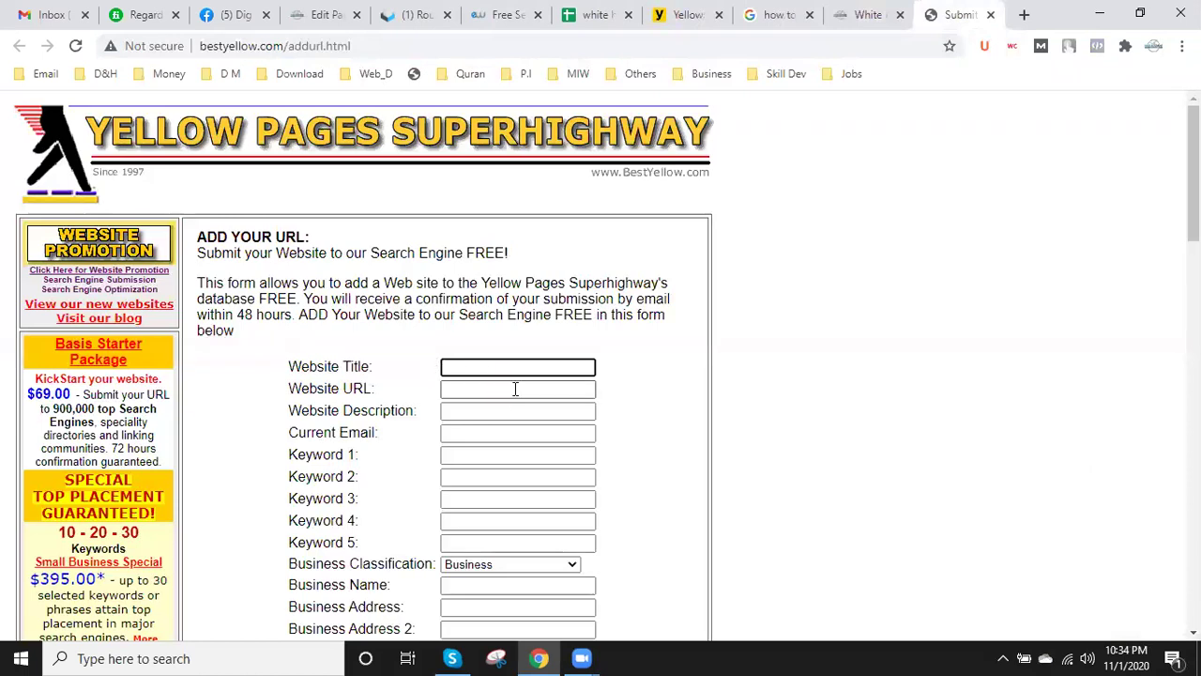
key("ctrl+v")
- Paste the White Hat SEO blog post address into the Website URL field
left_click(867, 14)
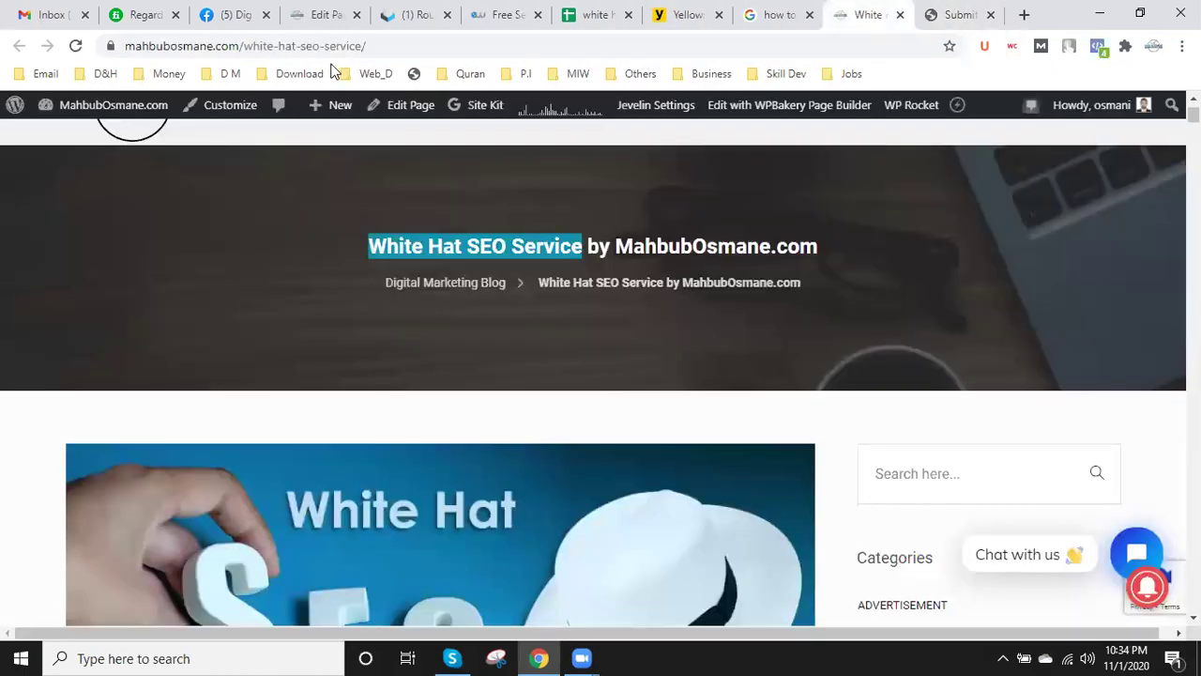
left_click(394, 45)
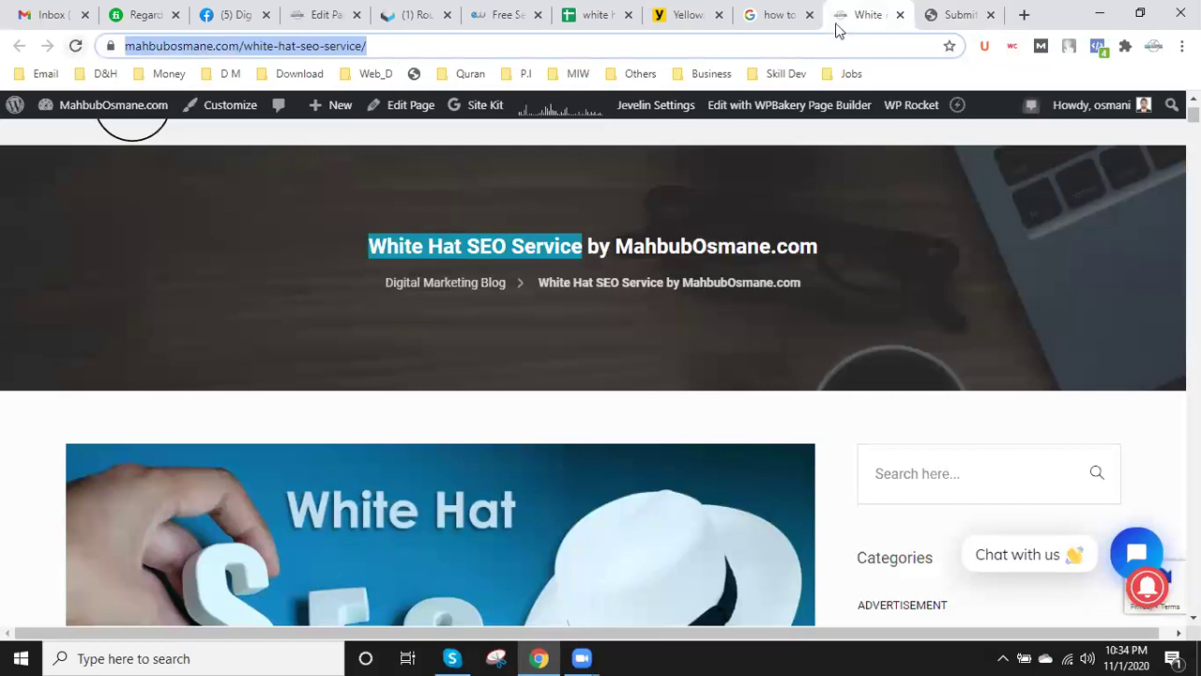
left_click(965, 16)
left_click(503, 389)
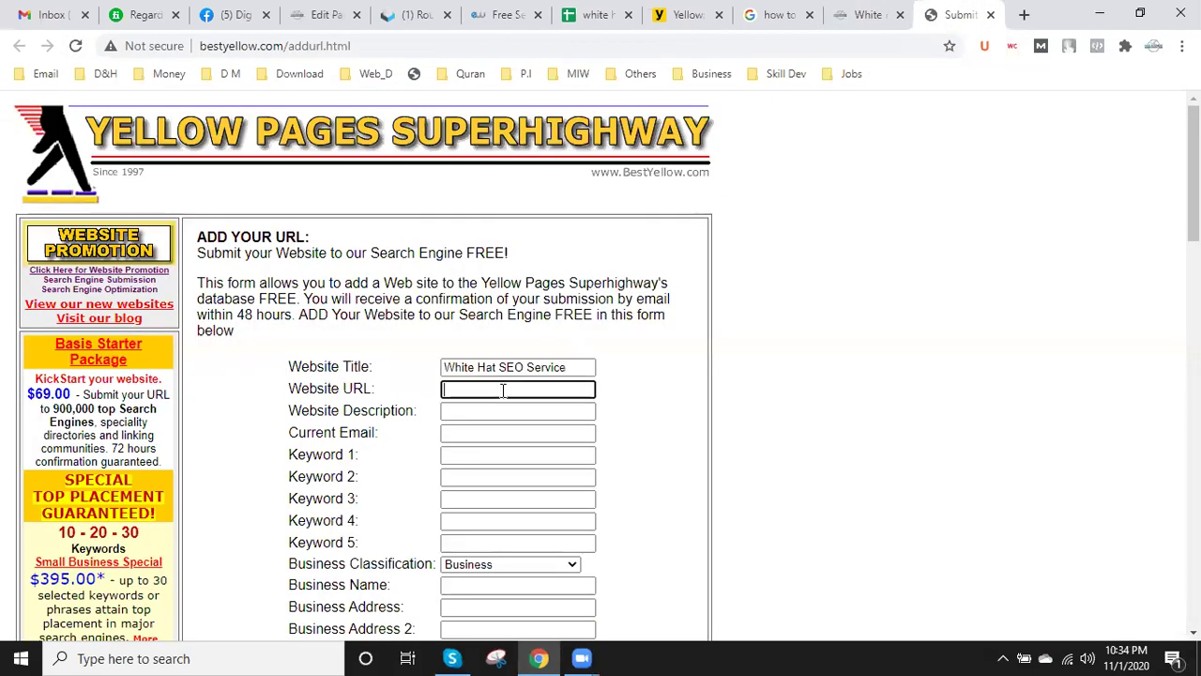
key("ctrl+v")
- Copy the blog page's main headline for the description
key("ctrl+shift+Tab")
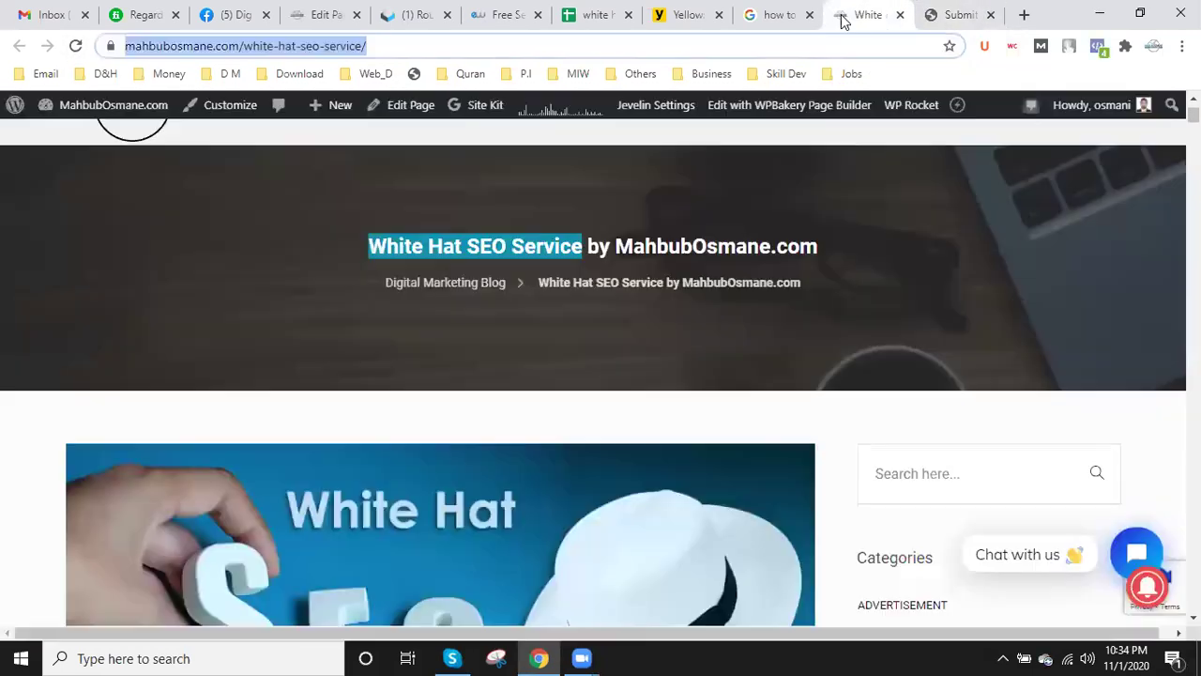
scroll(503, 357, "down", 5)
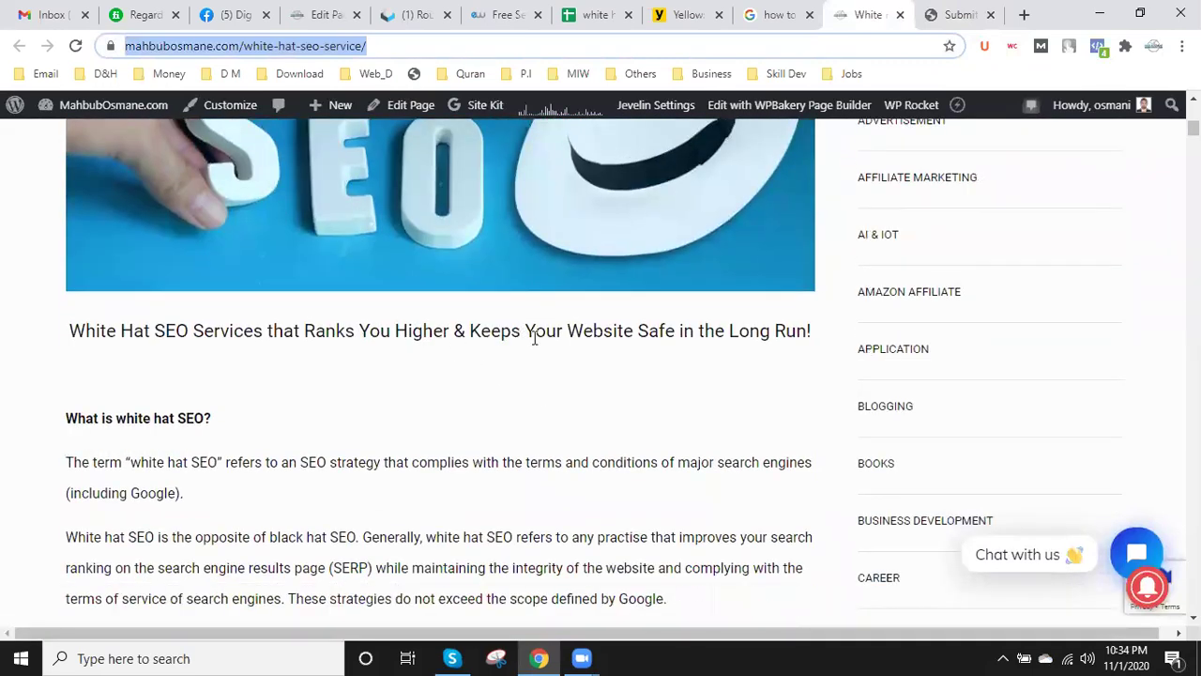
left_click_drag(71, 330, 837, 331)
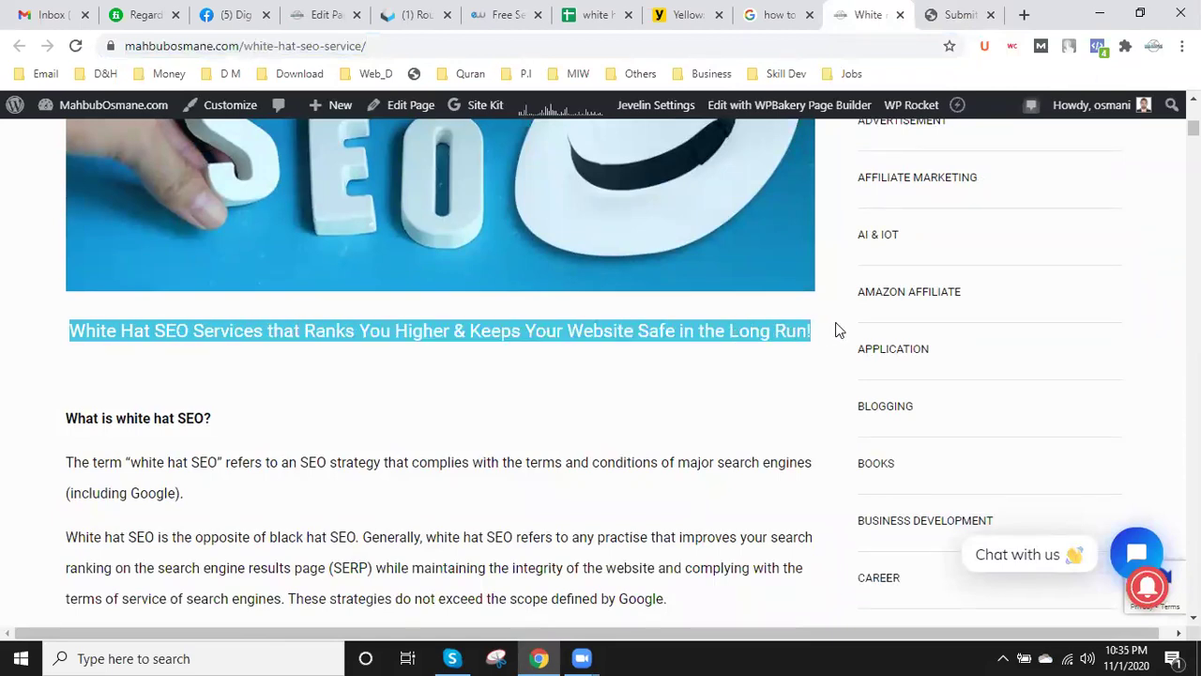
left_click(966, 13)
- Paste the headline as the Website Description and enter the site's contact email
left_click(503, 413)
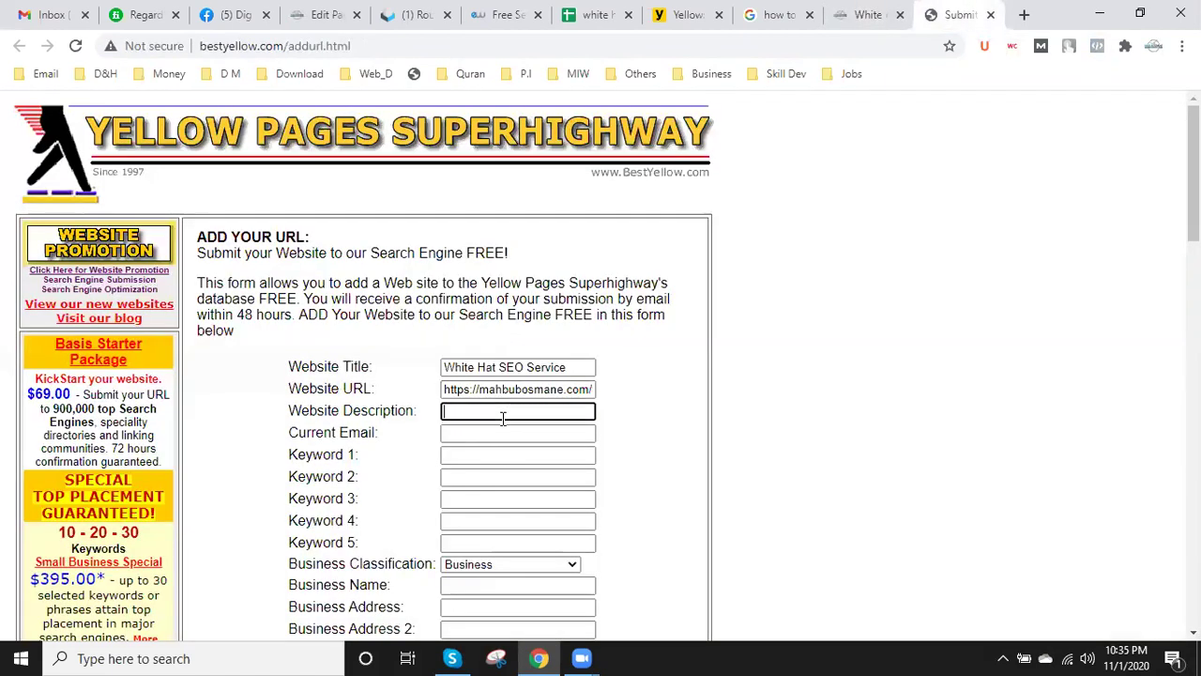
key("ctrl+v")
left_click(467, 432)
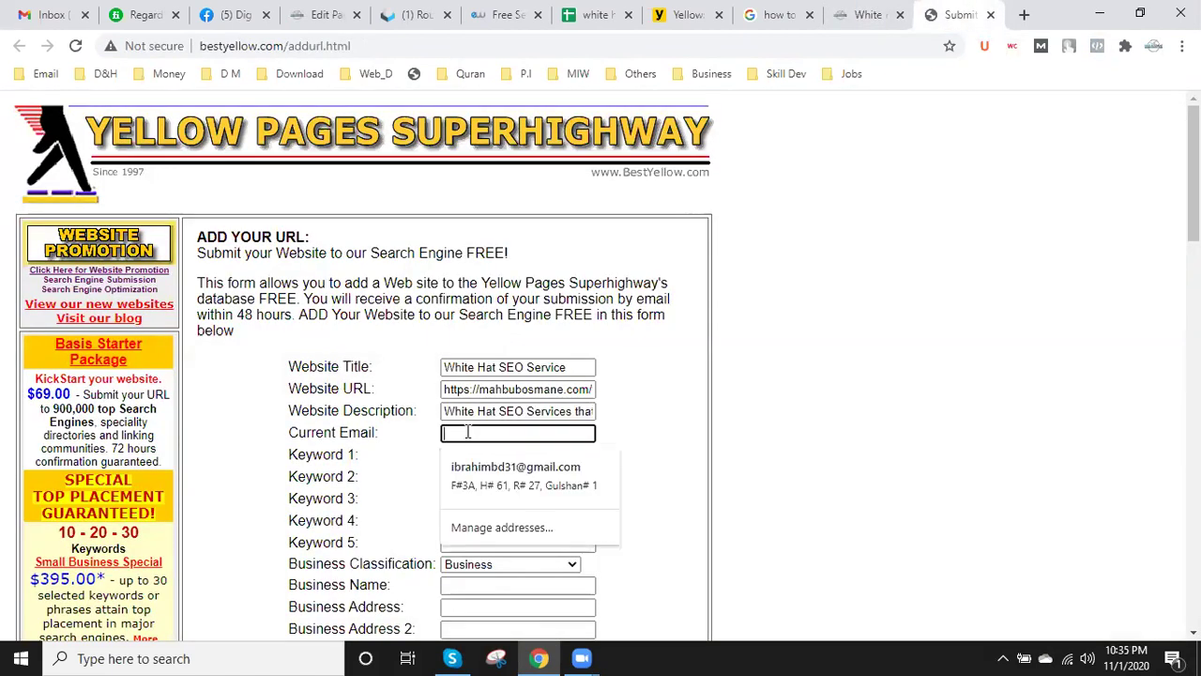
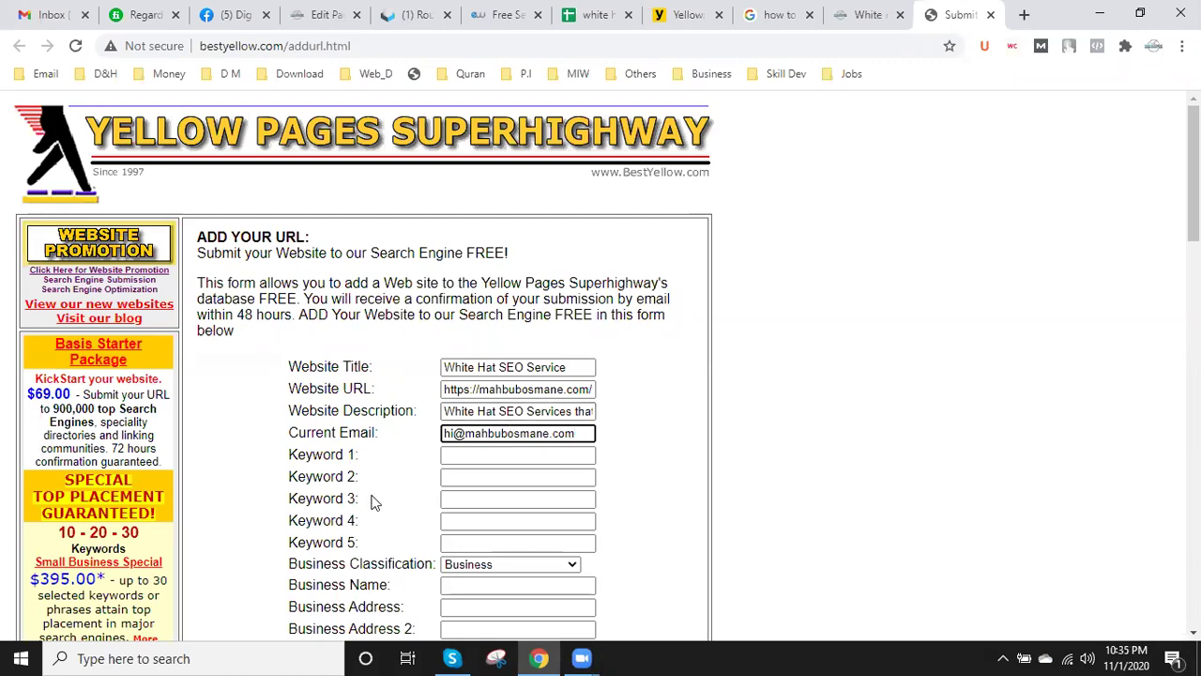
- Set Keyword 1 to 'White Hat SEO Service' and Keyword 2 to 'White Hat SEO Services'
left_click_drag(524, 411, 439, 413)
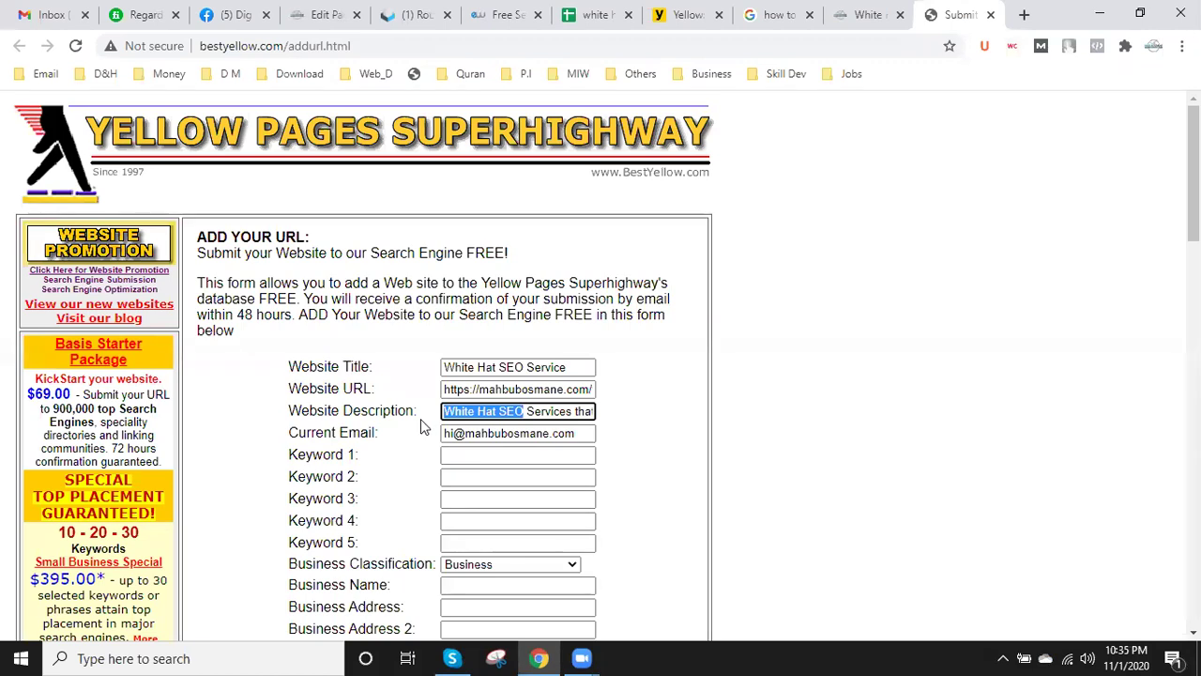
left_click_drag(567, 419, 397, 424)
left_click(442, 456)
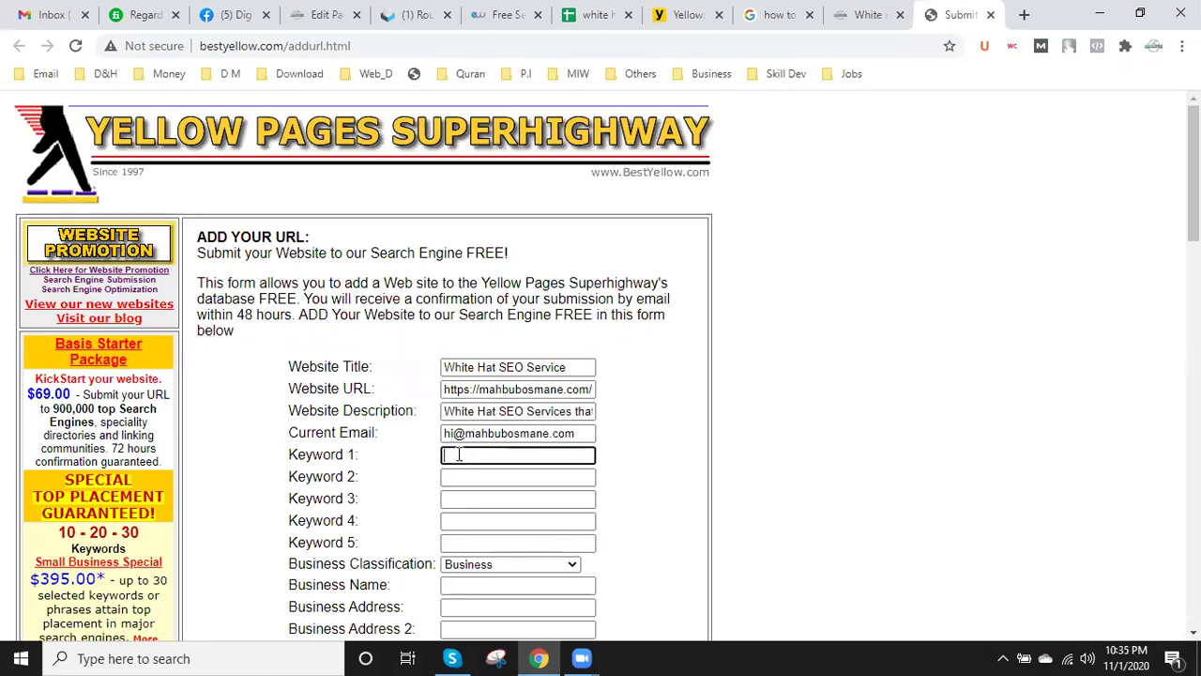
key("ctrl+v")
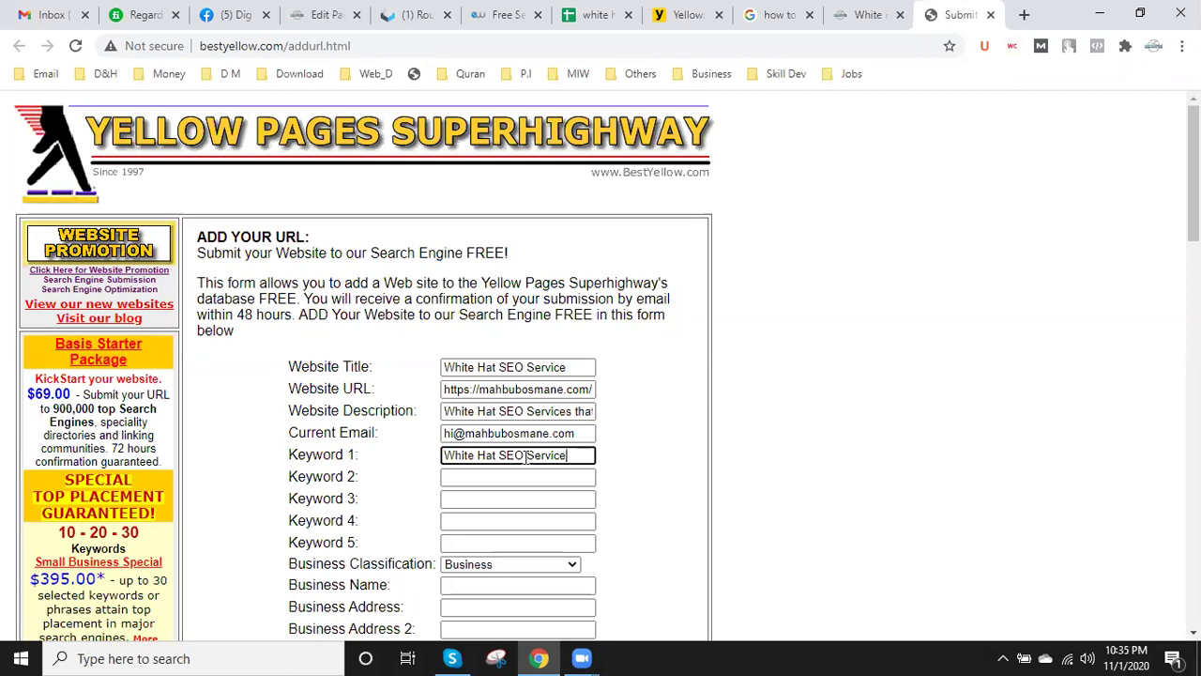
left_click(515, 476)
key("ctrl+v")
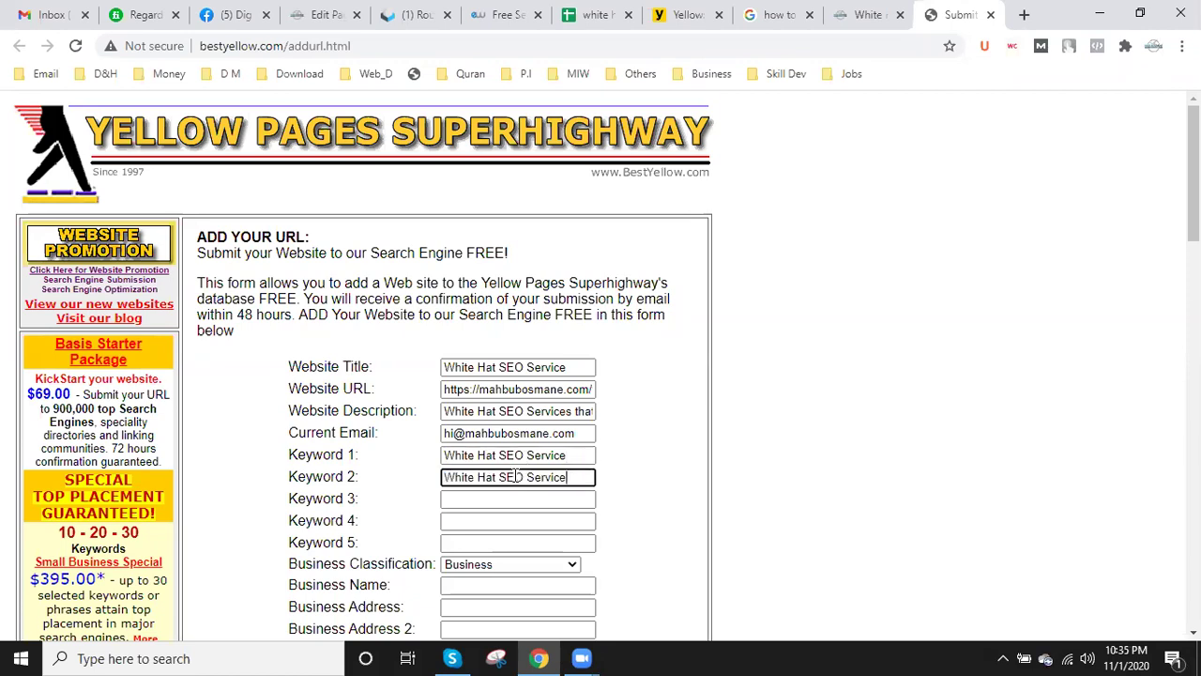
type("s")
left_click_drag(523, 477, 437, 488)
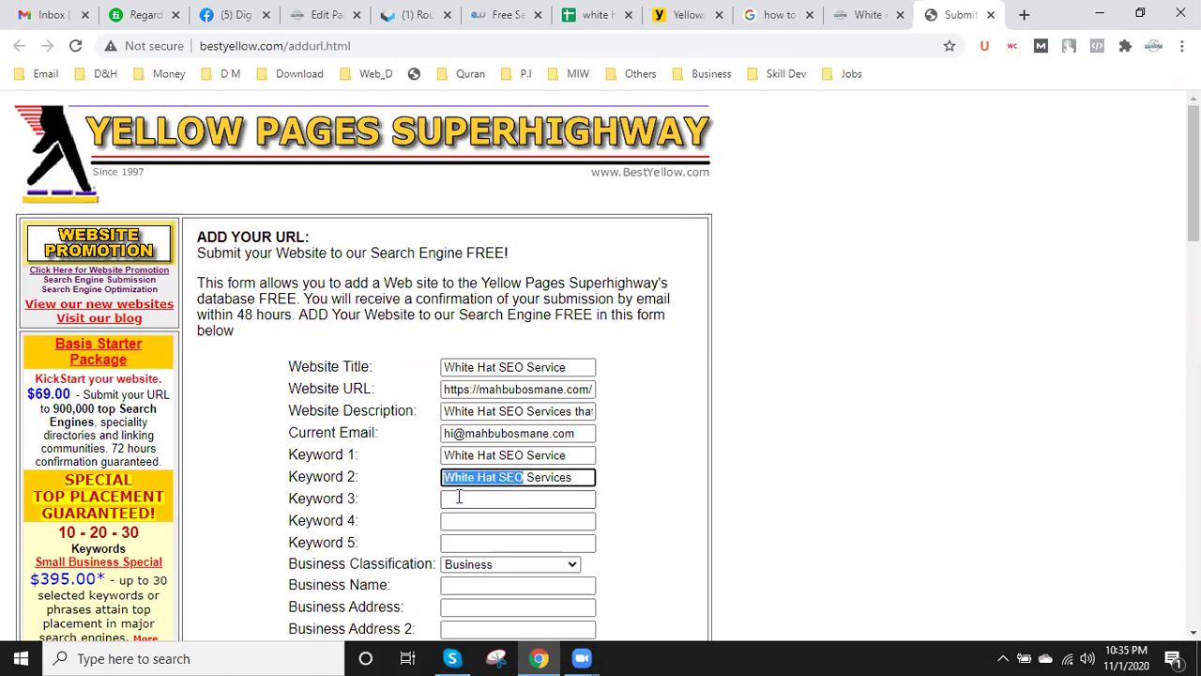
- Set Keywords 3–5 to 'White Hat SEO', 'SEO' and 'SEO Services'
left_click(458, 497)
key("ctrl+v")
left_click(468, 522)
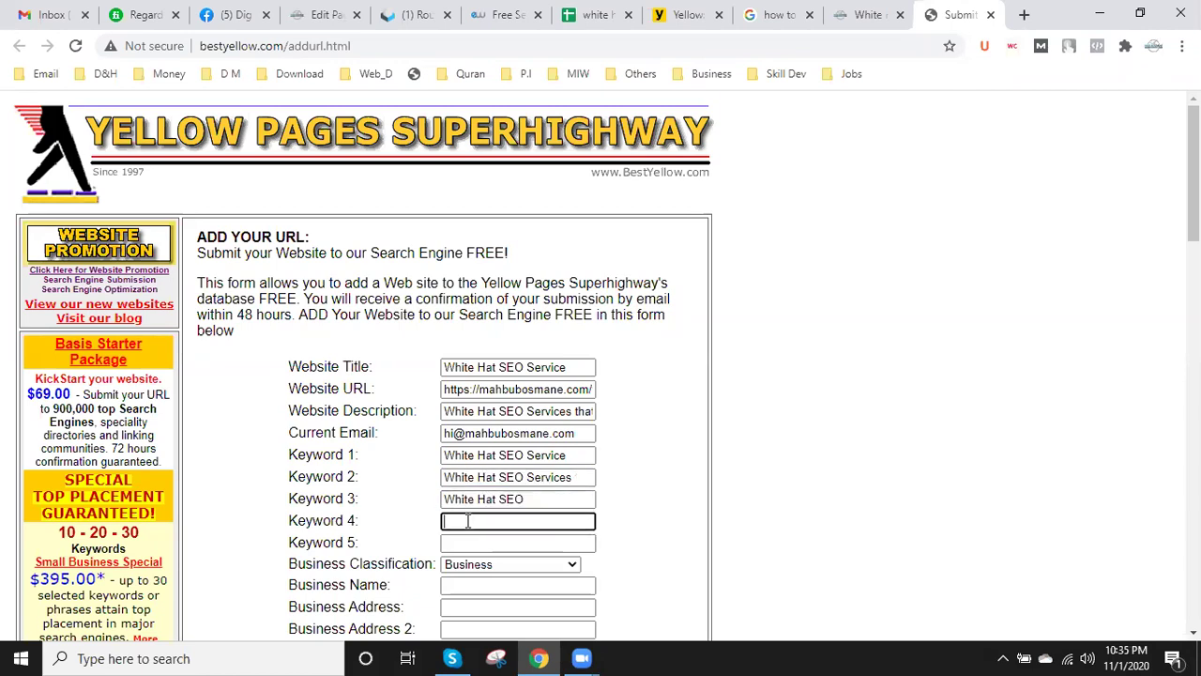
type("SEO")
left_click(471, 544)
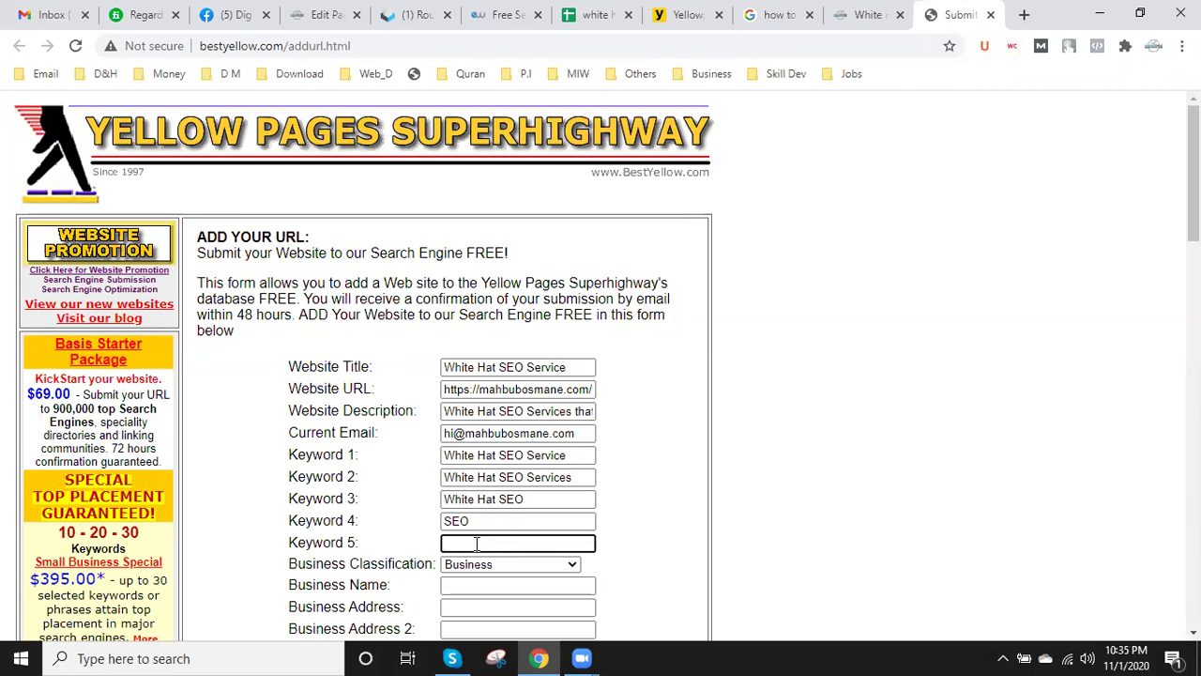
key("ctrl+v")
left_click_drag(499, 544, 435, 556)
key("BackSpace")
type("Services")
- Fill in the Business Name field with the website's domain name
scroll(390, 515, "down", 2)
left_click(498, 409)
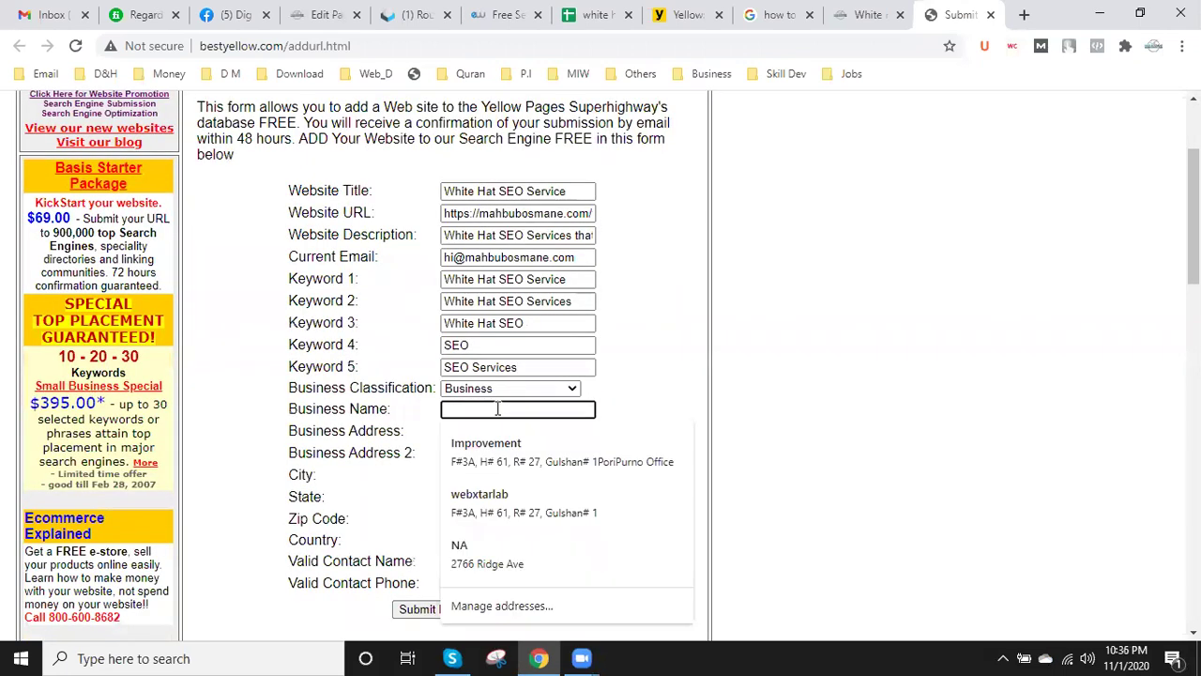
type("Mahbu")
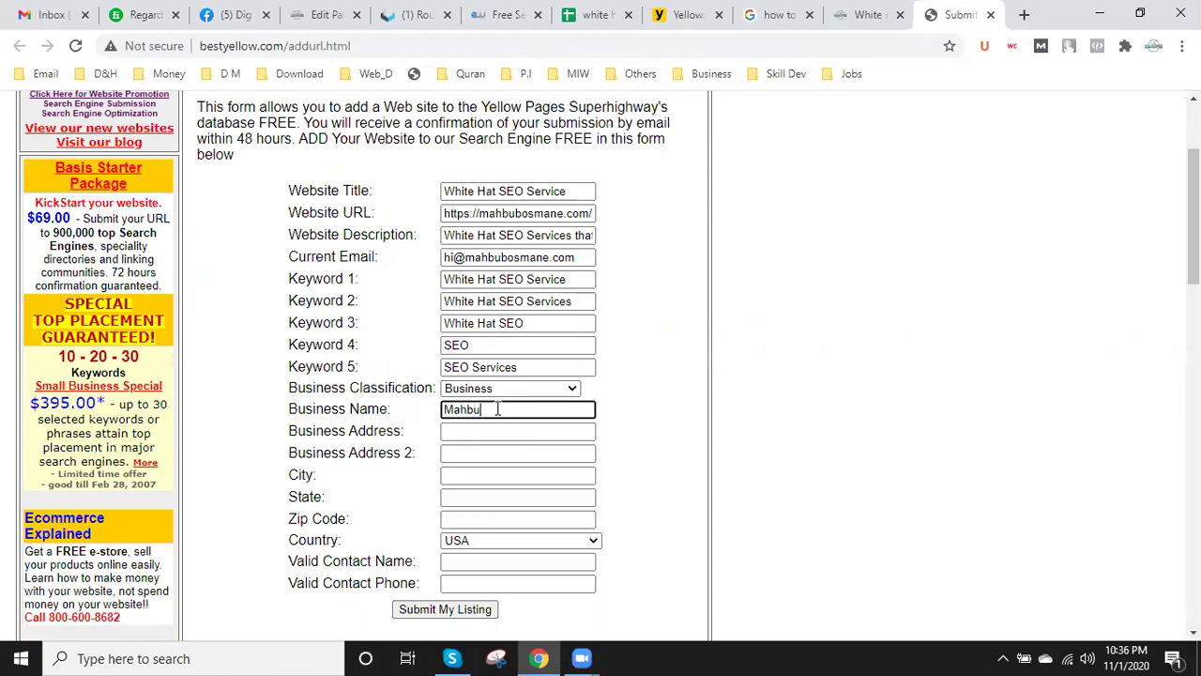
type("bOsmane.com")
left_click(476, 433)
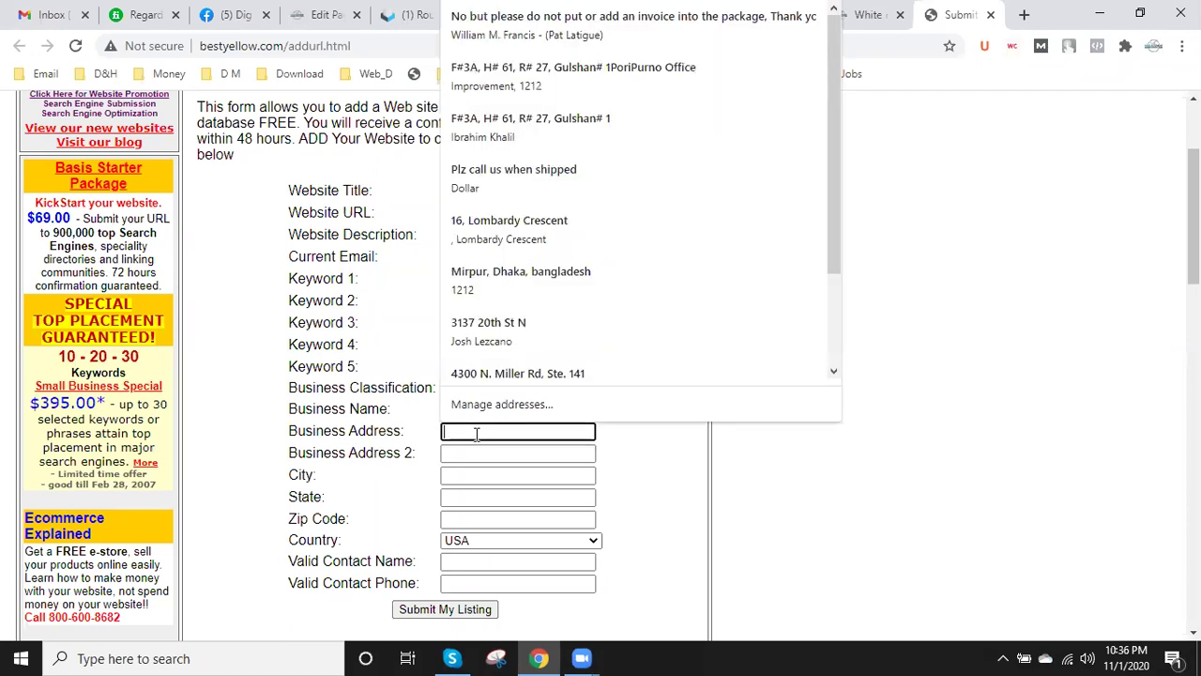
left_click(1008, 390)
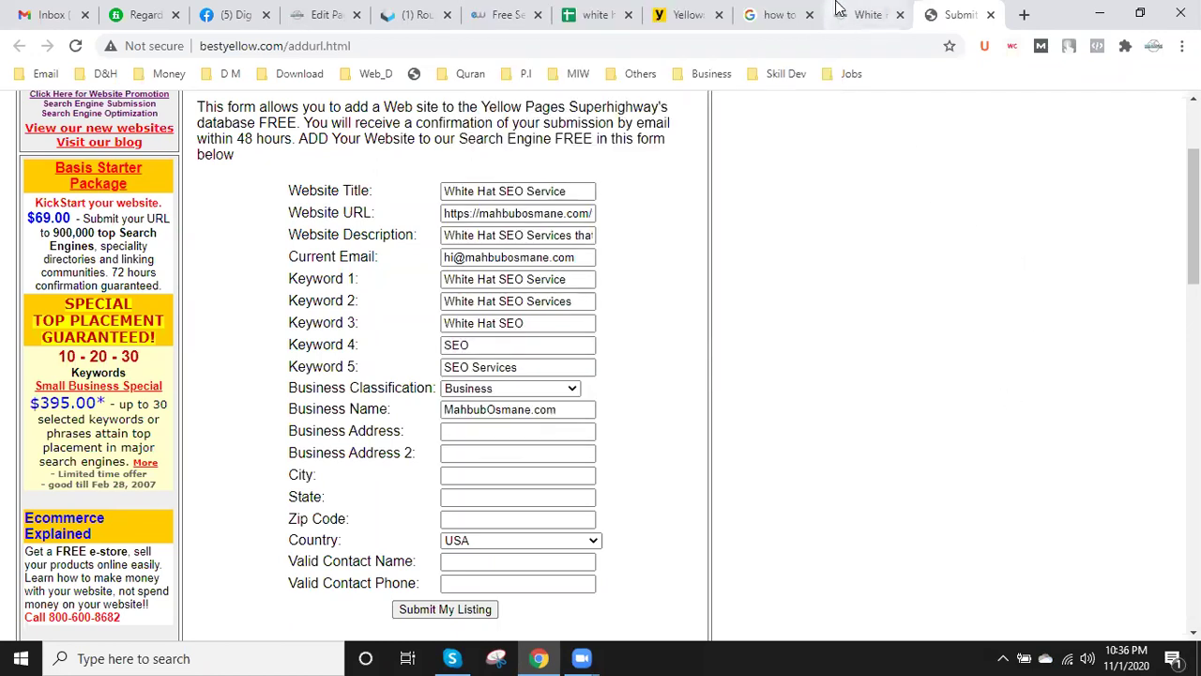
- Copy the Canada office address from the blog's Contact page in a new tab
left_click(863, 15)
scroll(723, 319, "up", 5)
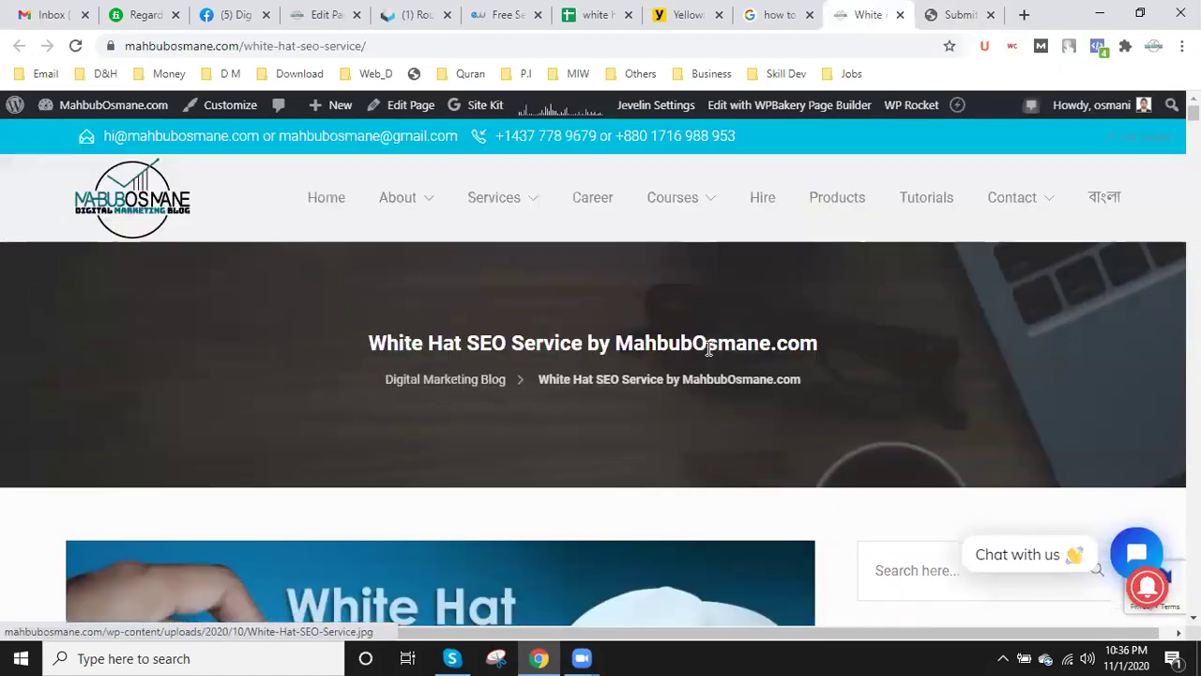
right_click(1013, 201)
left_click(1015, 210)
left_click(884, 13)
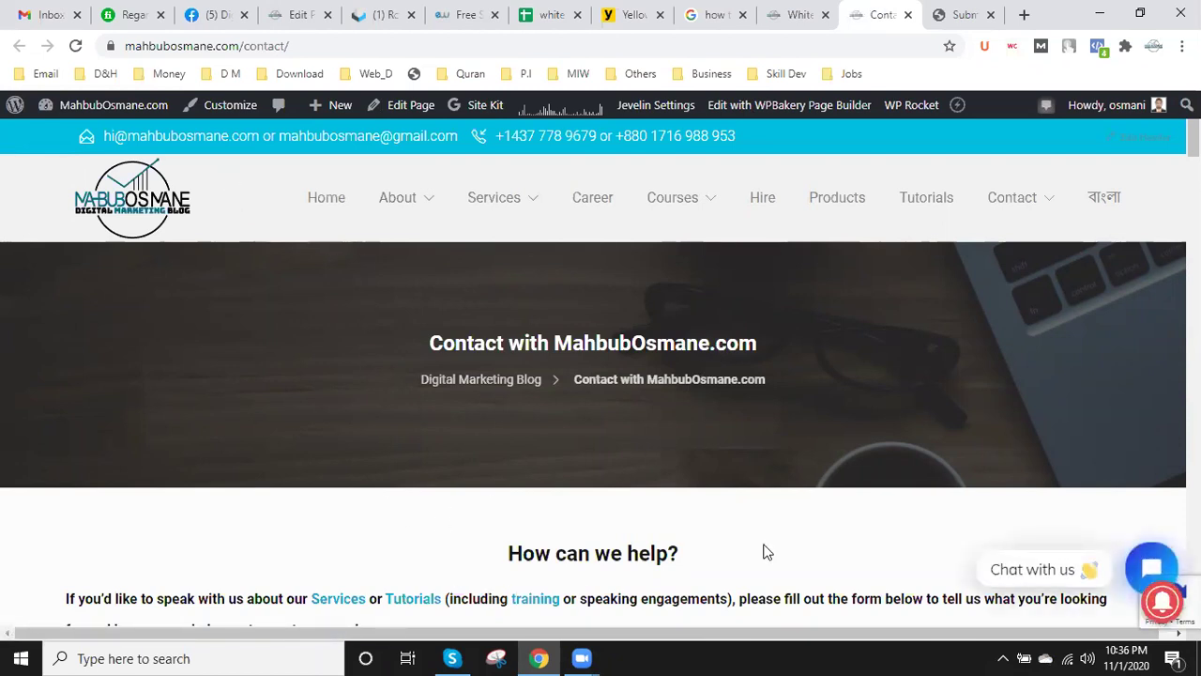
left_click_drag(1193, 140, 1193, 295)
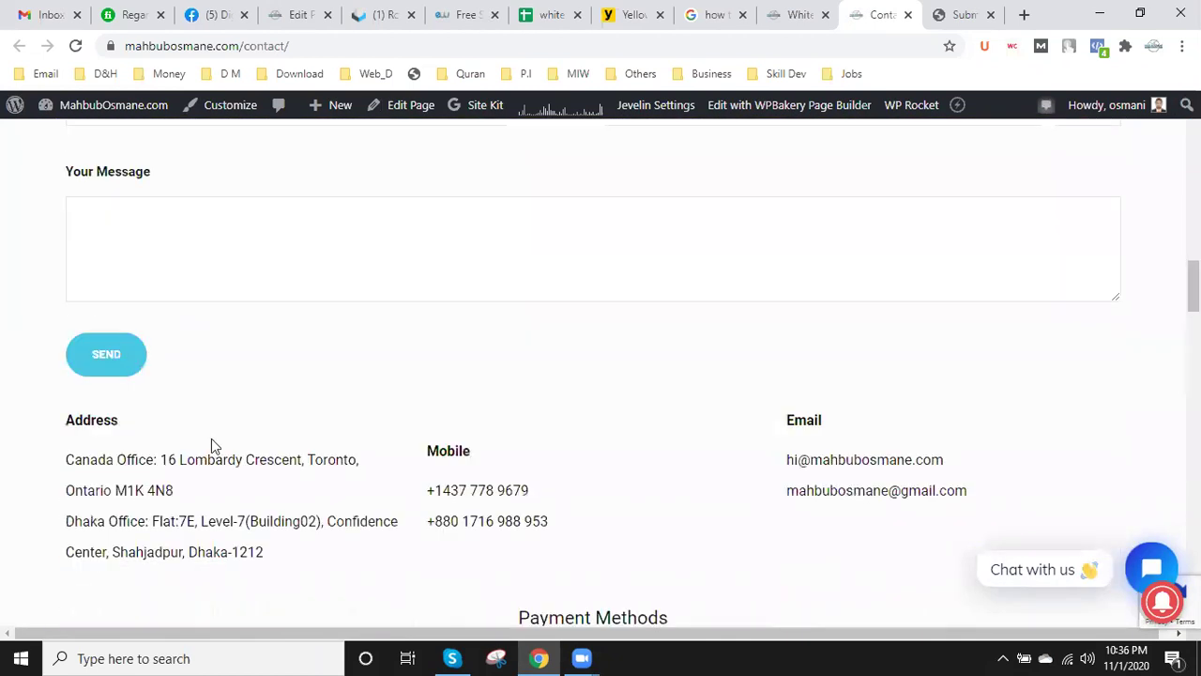
left_click_drag(161, 459, 217, 482)
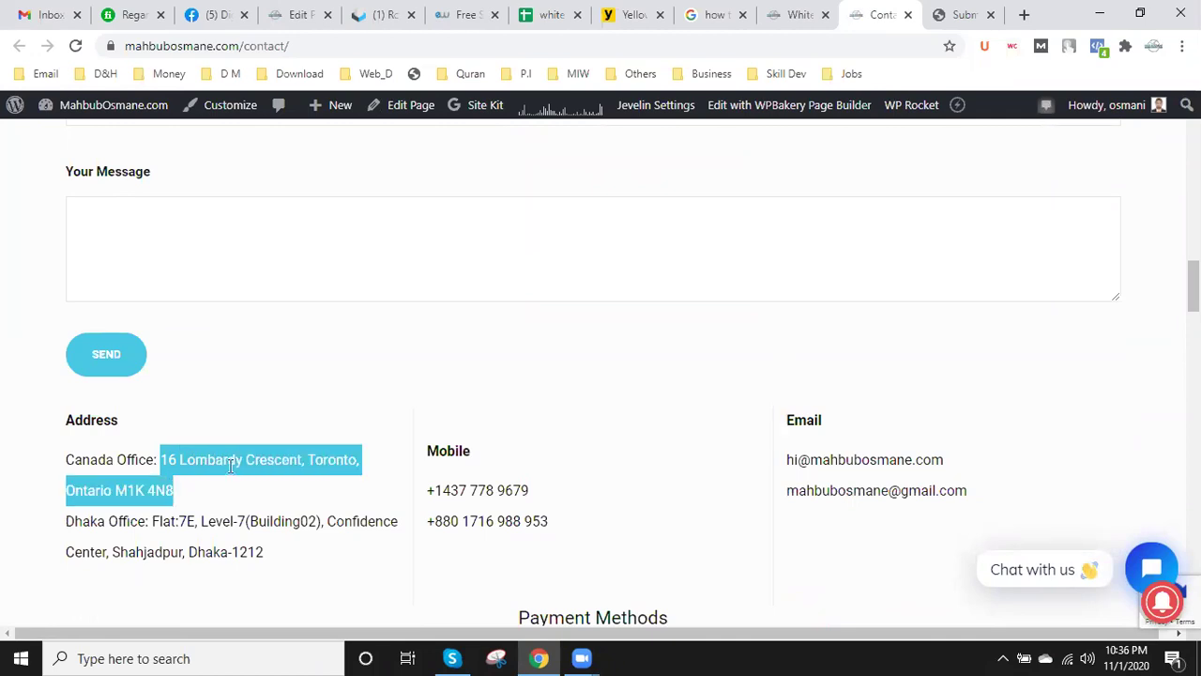
right_click(243, 457)
left_click(301, 476)
left_click(969, 11)
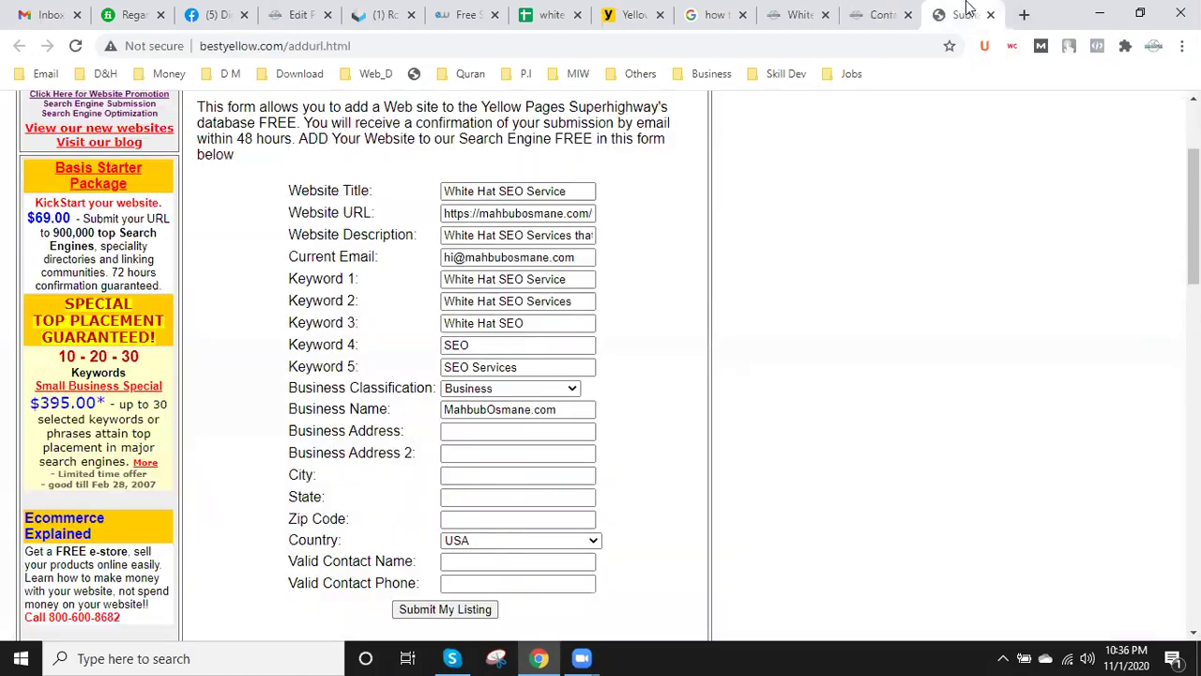
- Paste the Canada office street address into Business Address and enter Toronto as the City
left_click(492, 428)
key("ctrl+v")
left_click(843, 456)
left_click(511, 474)
left_click(485, 453)
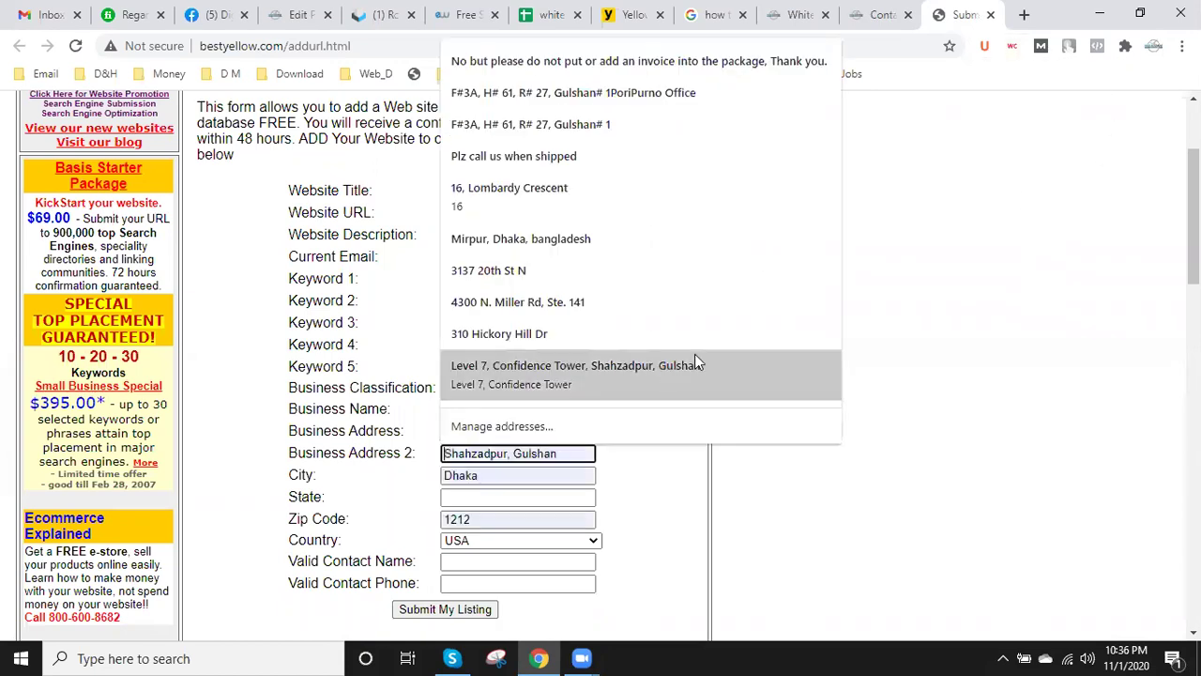
left_click(914, 324)
left_click(485, 475)
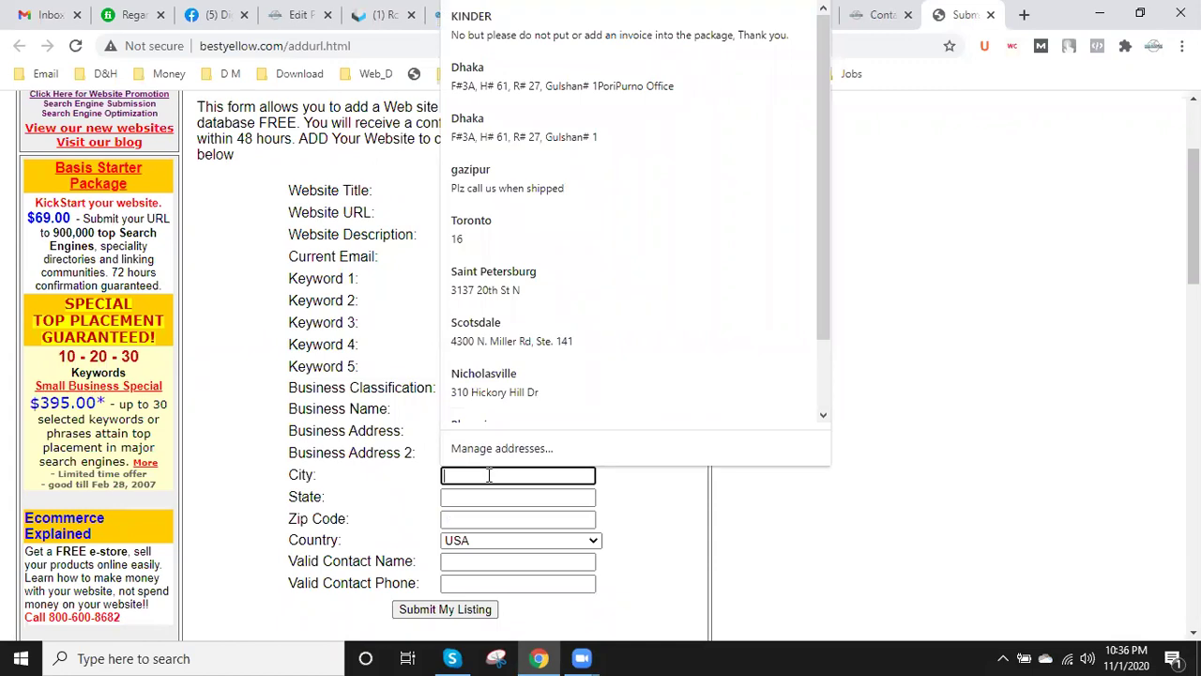
type("Toronto")
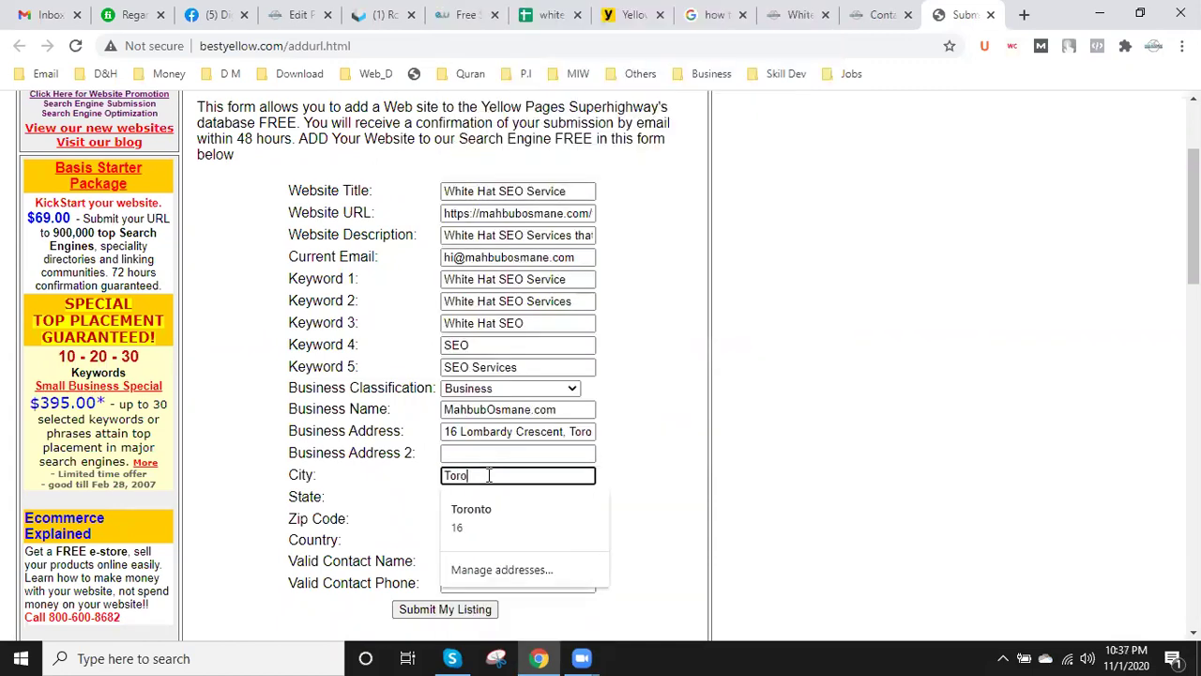